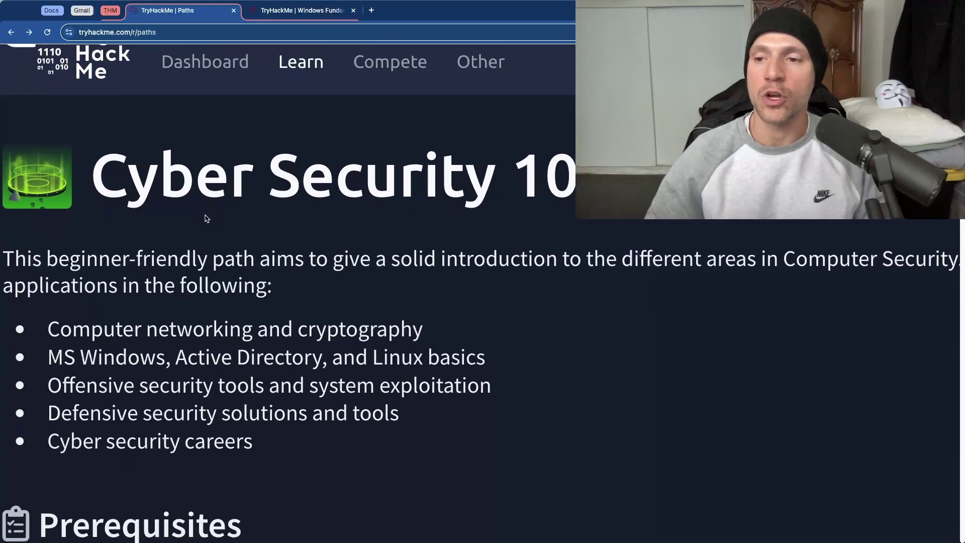
- Switch to the Windows Fundamentals 2 room and read the Task 1 introduction and the instructions for starting the virtual machine
scroll(219, 219, "down", 5)
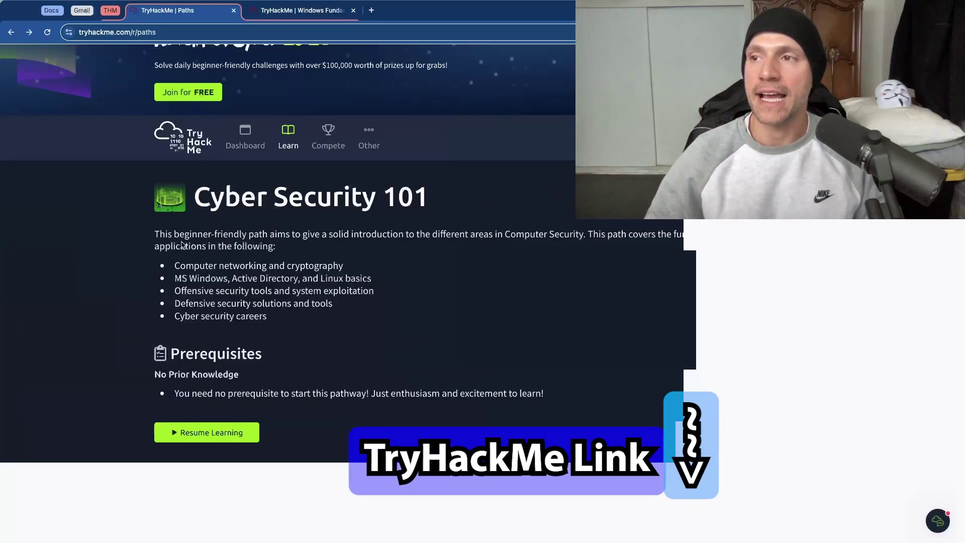
key("ctrl+Tab")
scroll(155, 267, "down", 4)
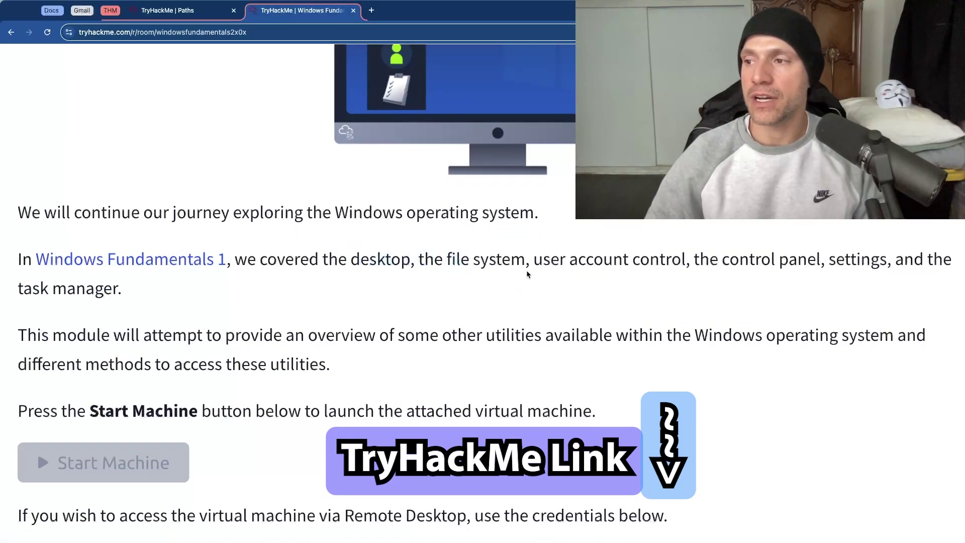
scroll(538, 273, "up", 1)
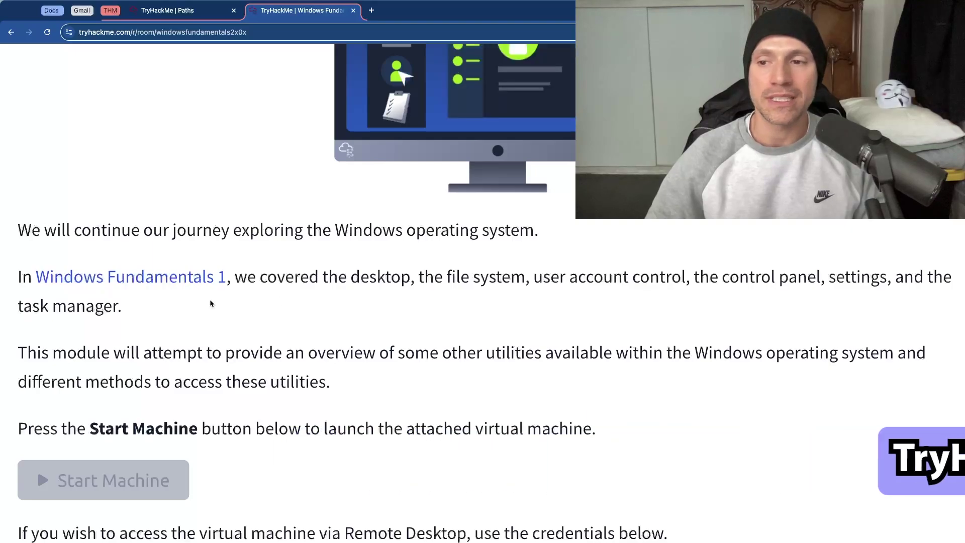
scroll(210, 304, "down", 2)
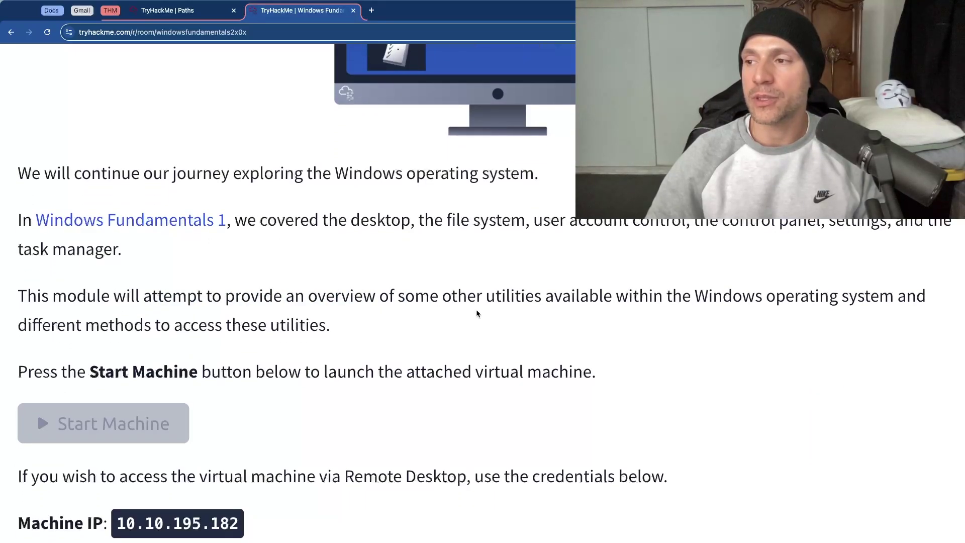
scroll(489, 318, "down", 1)
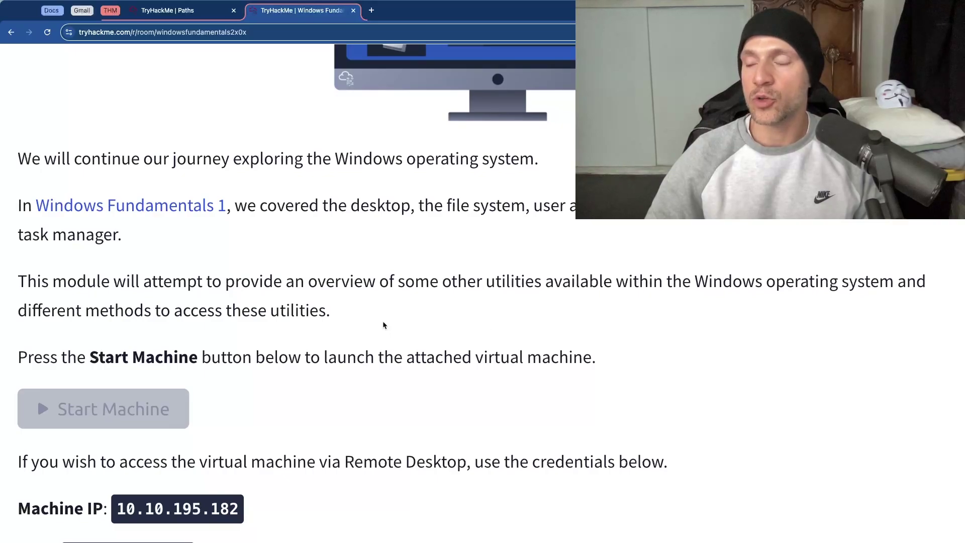
scroll(351, 324, "down", 3)
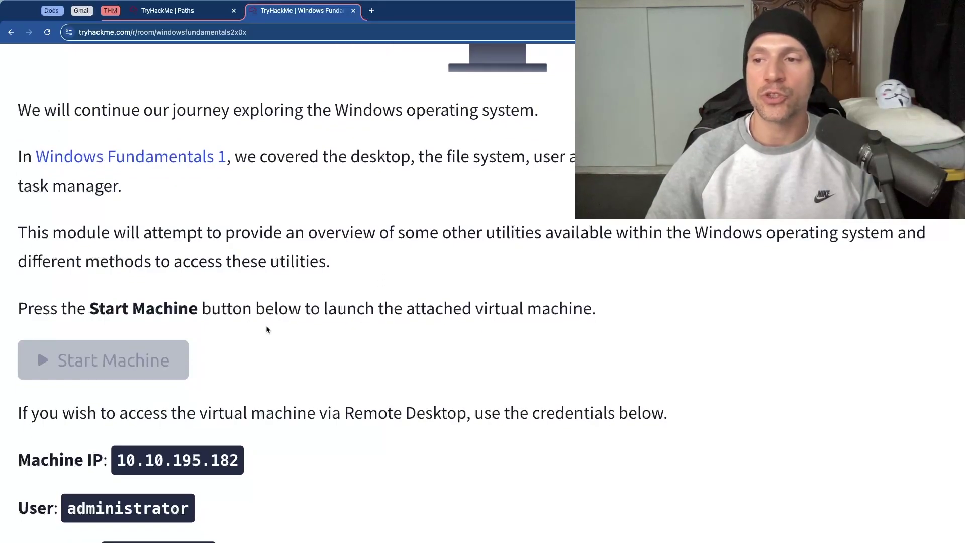
scroll(266, 326, "down", 3)
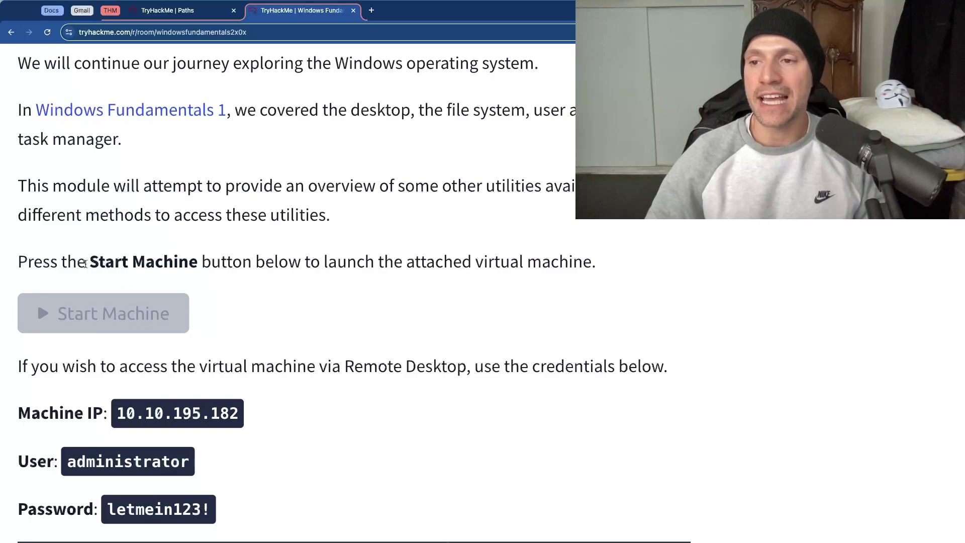
left_click_drag(61, 260, 331, 266)
left_click(252, 279)
scroll(275, 271, "down", 3)
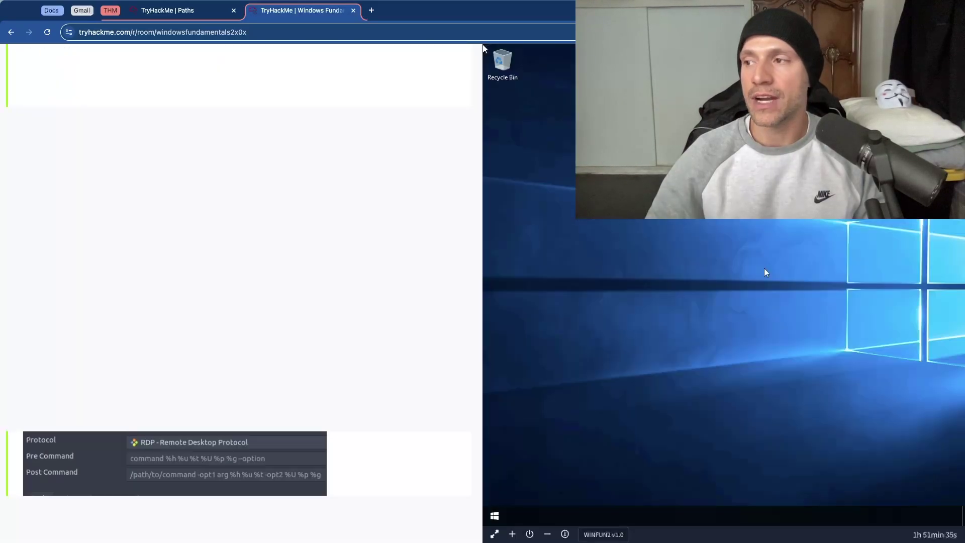
- Enlarge the room page and examine the Remote Desktop connection details for the virtual machine in Task 1
key("super+plus")
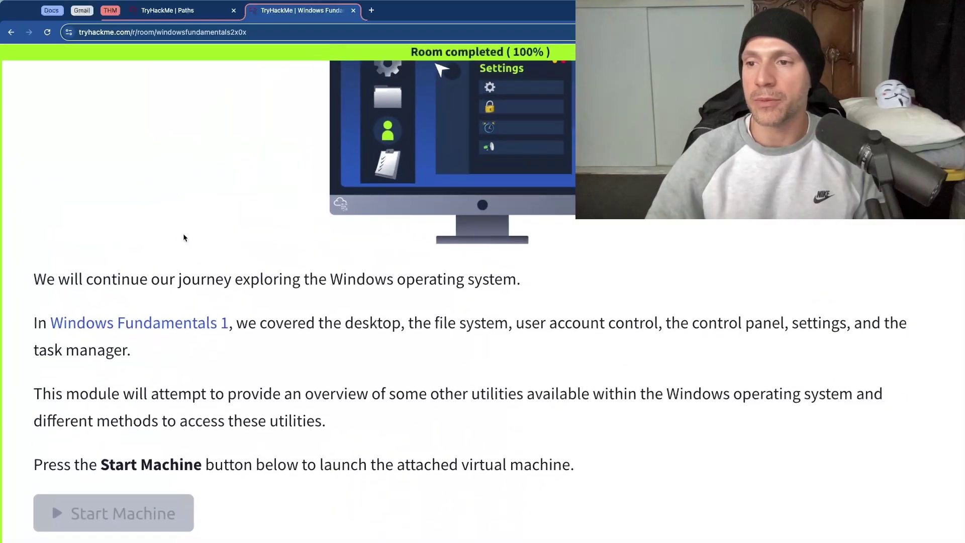
scroll(183, 235, "down", 5)
scroll(184, 238, "down", 3)
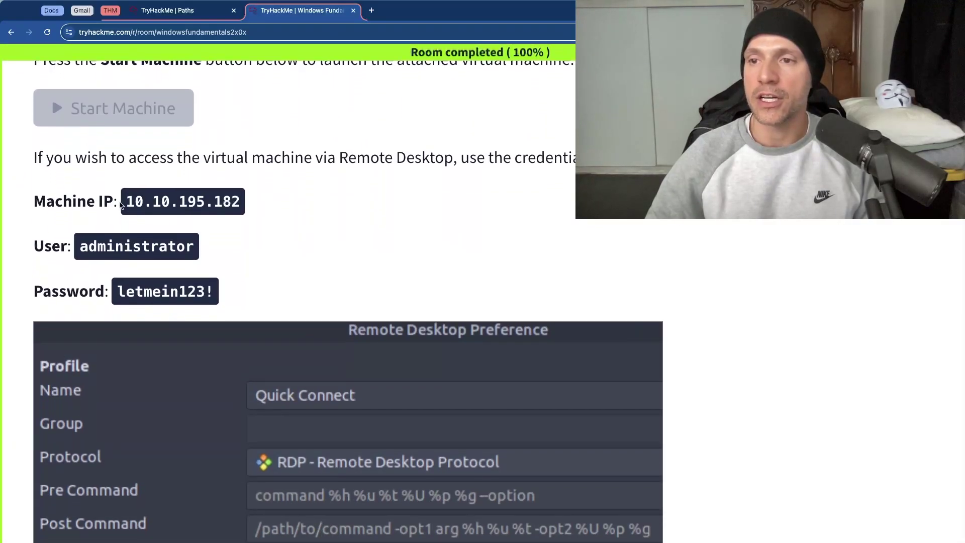
left_click_drag(87, 160, 475, 164)
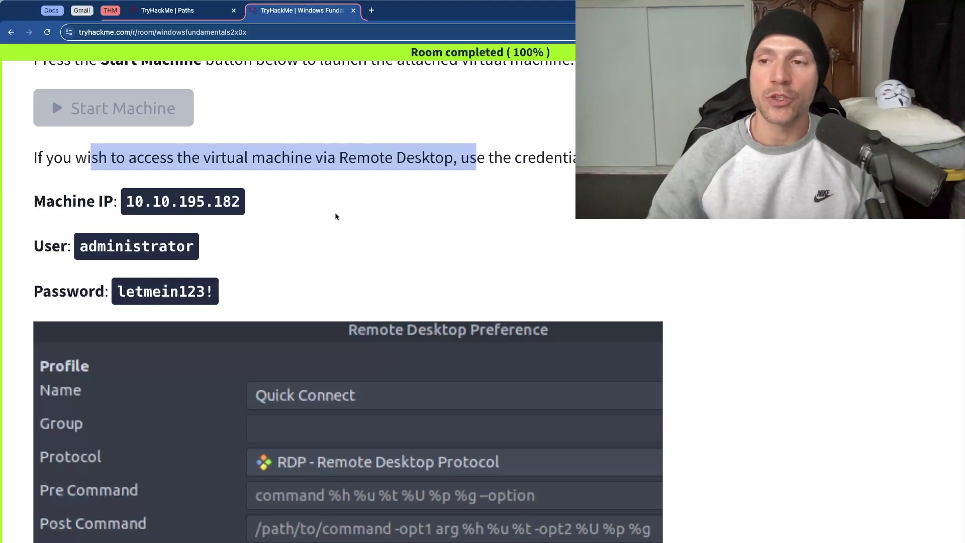
scroll(322, 234, "down", 1)
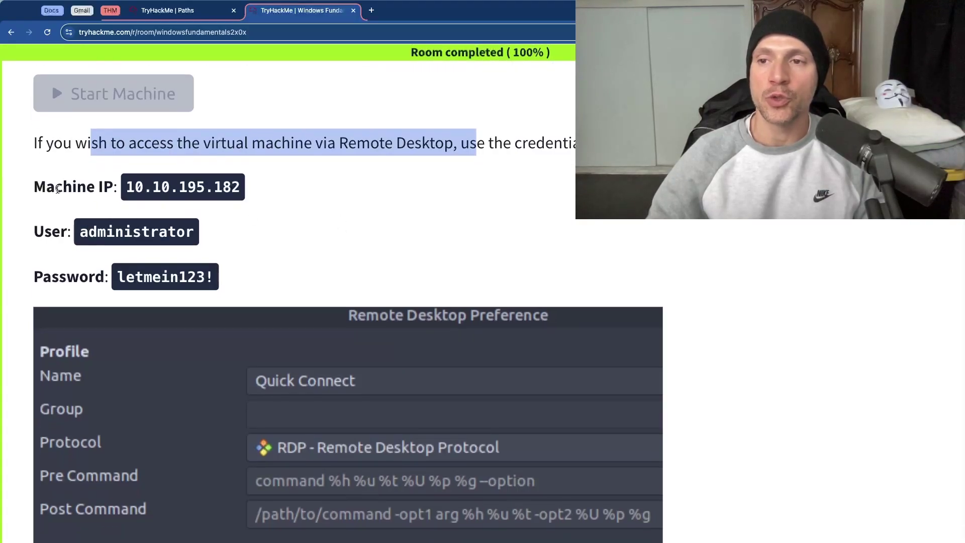
left_click_drag(36, 186, 252, 277)
left_click(253, 277)
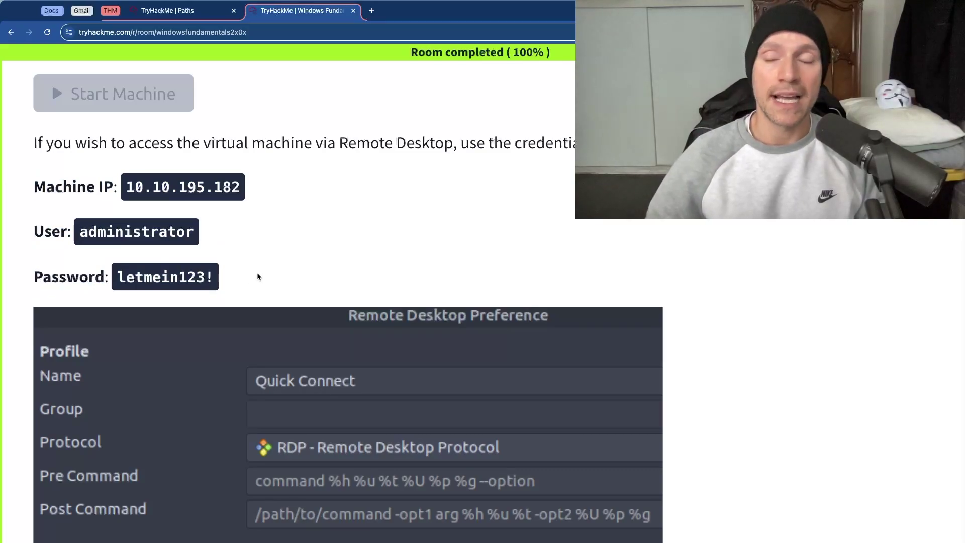
left_click_drag(33, 183, 286, 278)
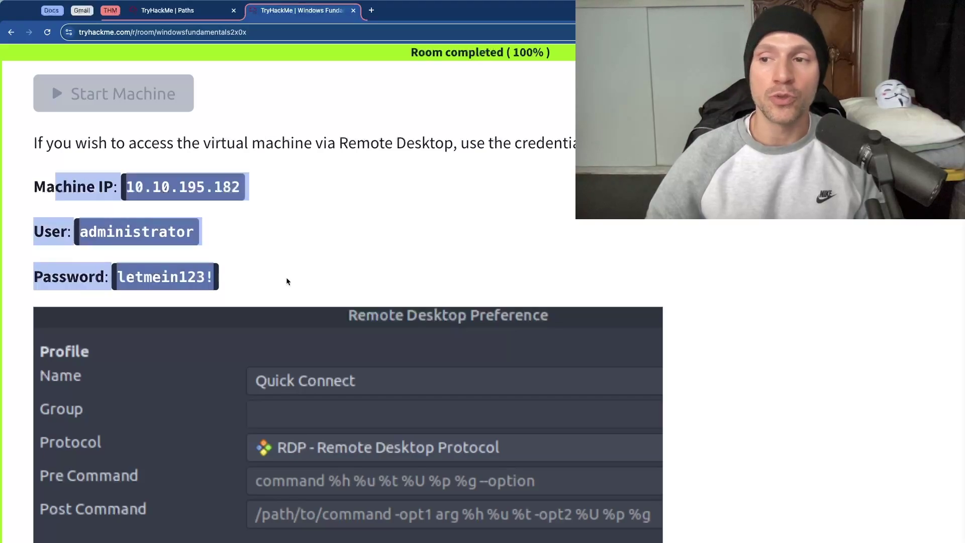
left_click(246, 271)
left_click_drag(126, 187, 239, 190)
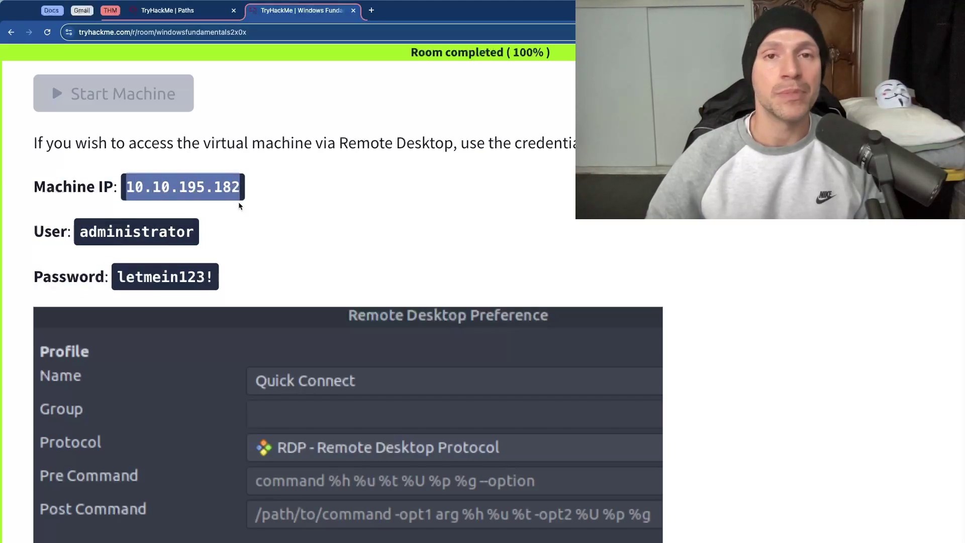
left_click(345, 223)
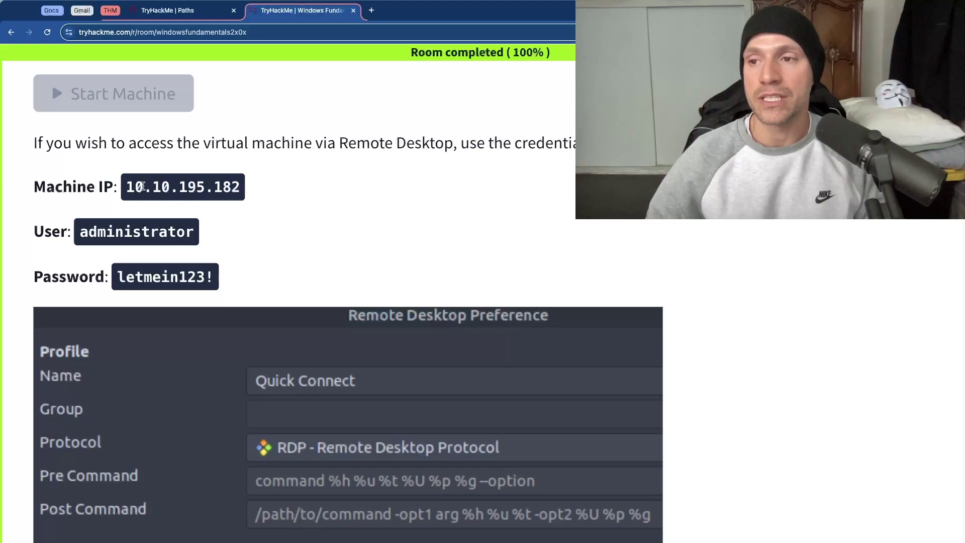
- Compare the machine IP in Task 1 with the target IP address in the Target Machine Information section
left_click_drag(126, 187, 249, 186)
scroll(273, 205, "up", 8)
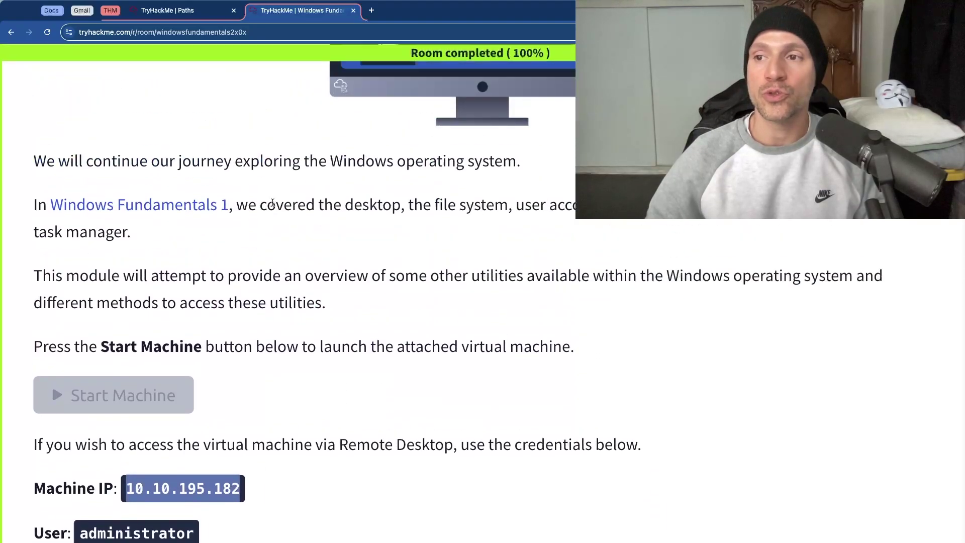
scroll(272, 206, "up", 6)
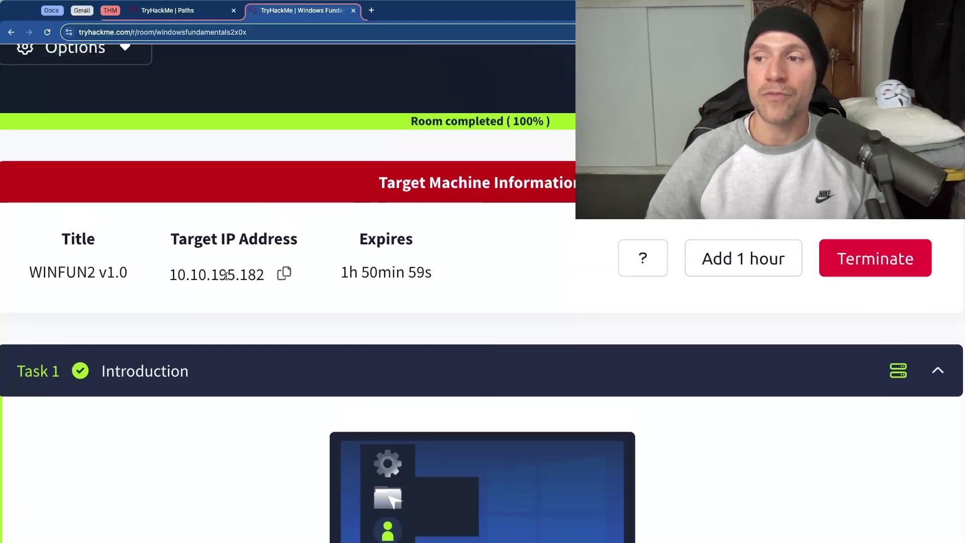
scroll(233, 273, "down", 1)
scroll(233, 273, "down", 10)
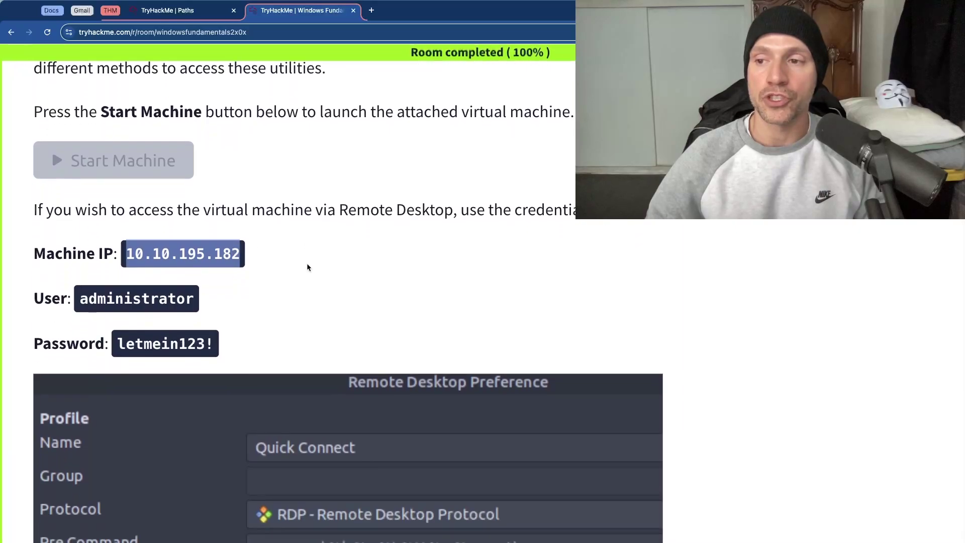
scroll(135, 262, "down", 3)
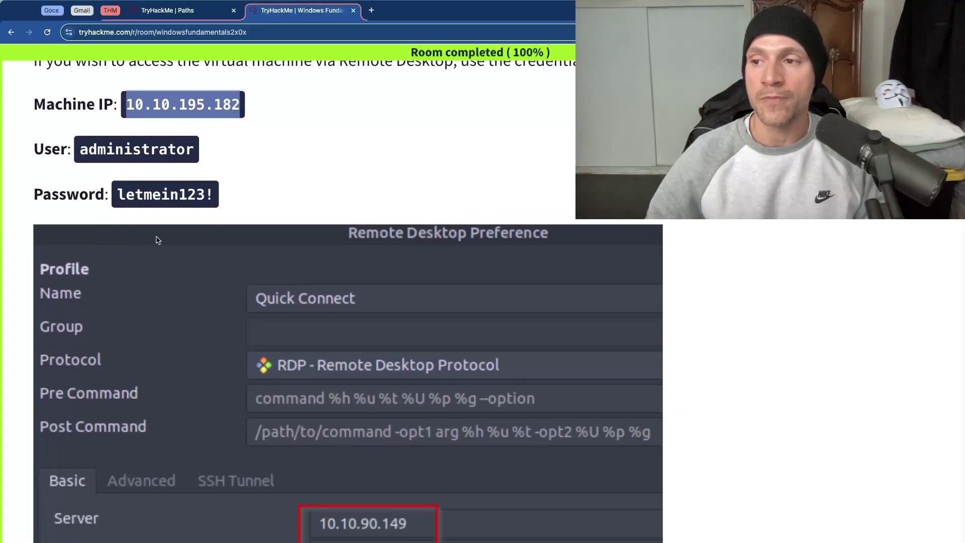
- Check the room type description in the room details at the end of the page
scroll(156, 240, "down", 15)
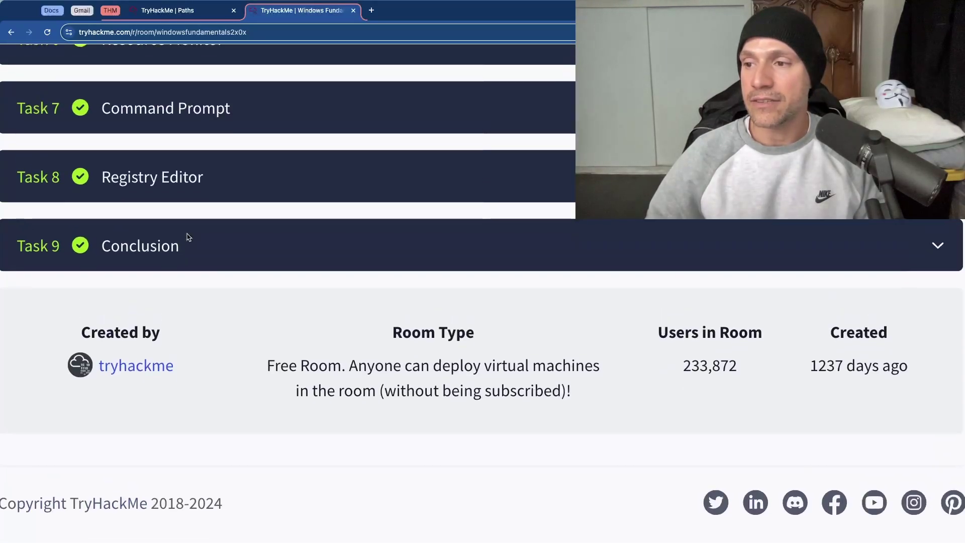
left_click_drag(266, 371, 596, 399)
left_click(458, 408)
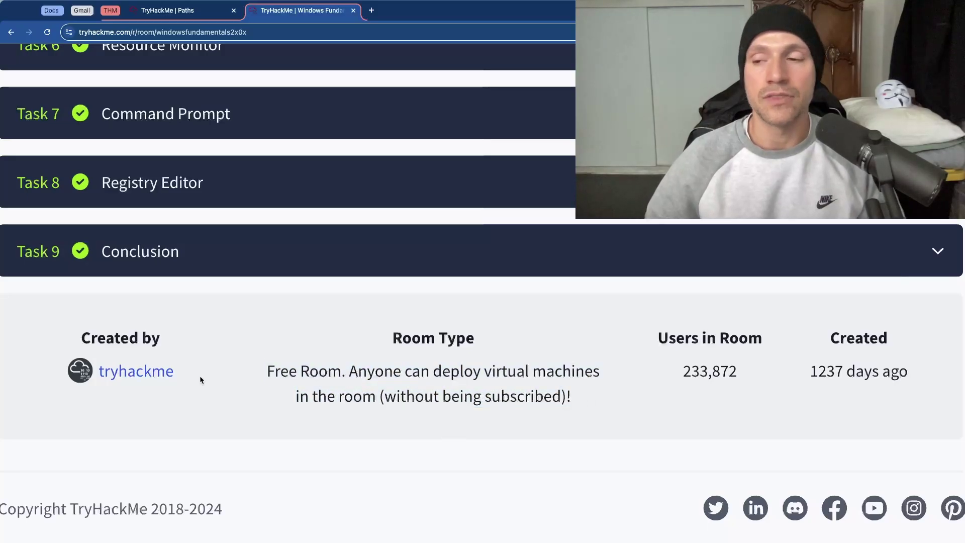
- Look over the Windows Fundamentals 2 room header and the Task 1 content down to its question
scroll(216, 381, "up", 8)
scroll(216, 381, "up", 15)
scroll(224, 382, "down", 6)
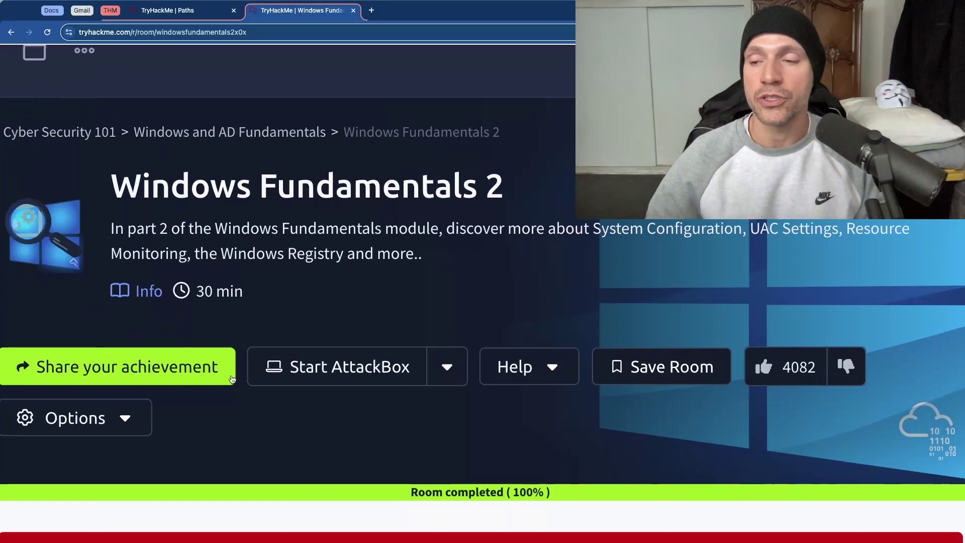
scroll(231, 378, "down", 3)
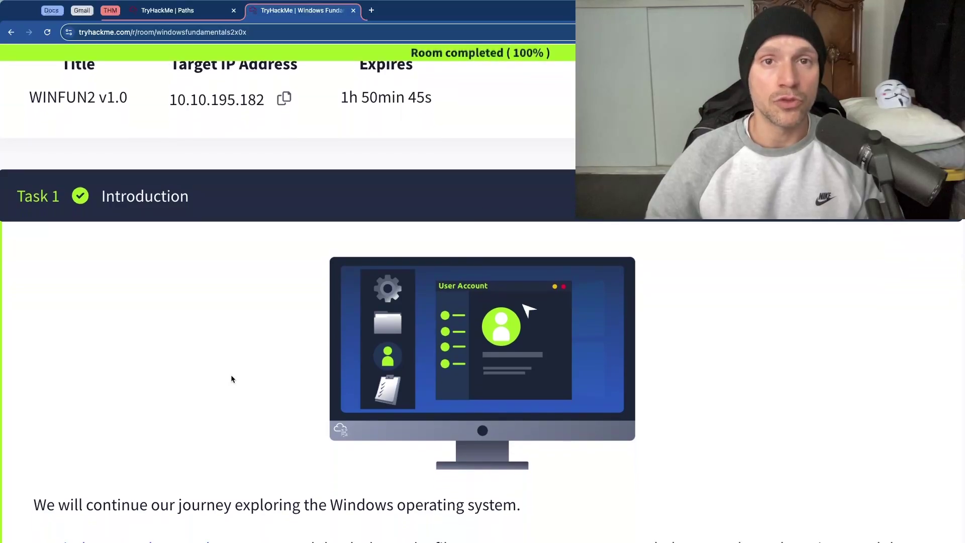
scroll(231, 378, "down", 2)
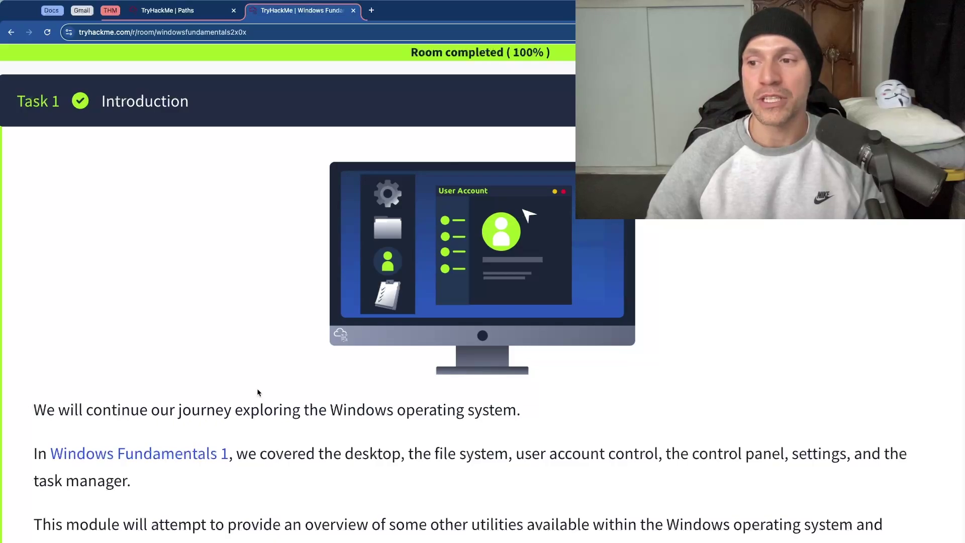
scroll(259, 392, "down", 20)
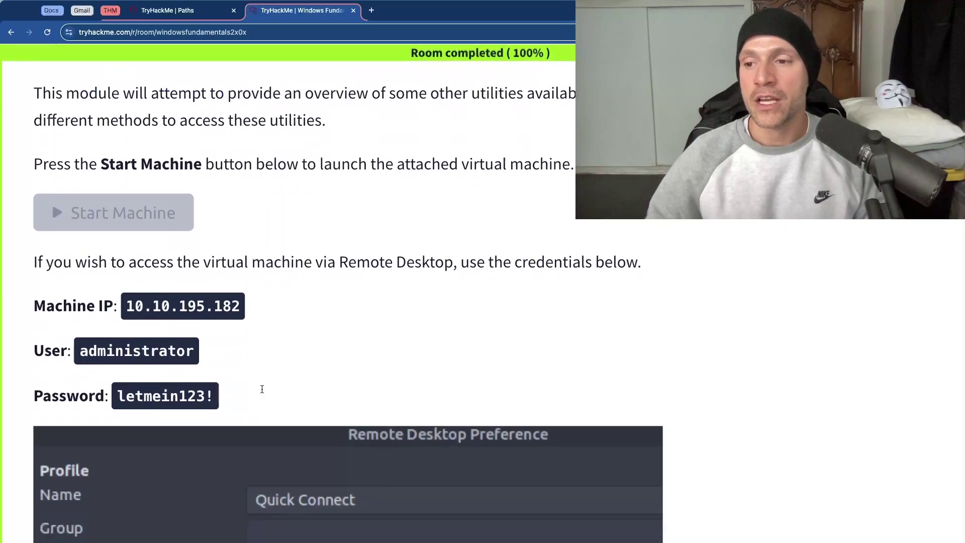
scroll(261, 388, "down", 4)
- Collapse Task 1 Introduction and expand Task 2 System Configuration
scroll(262, 388, "up", 20)
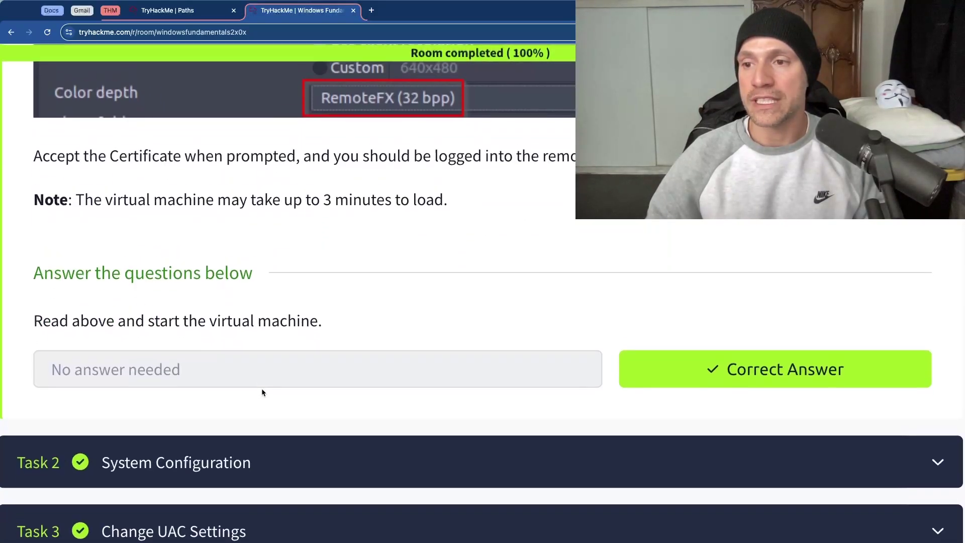
scroll(261, 392, "down", 7)
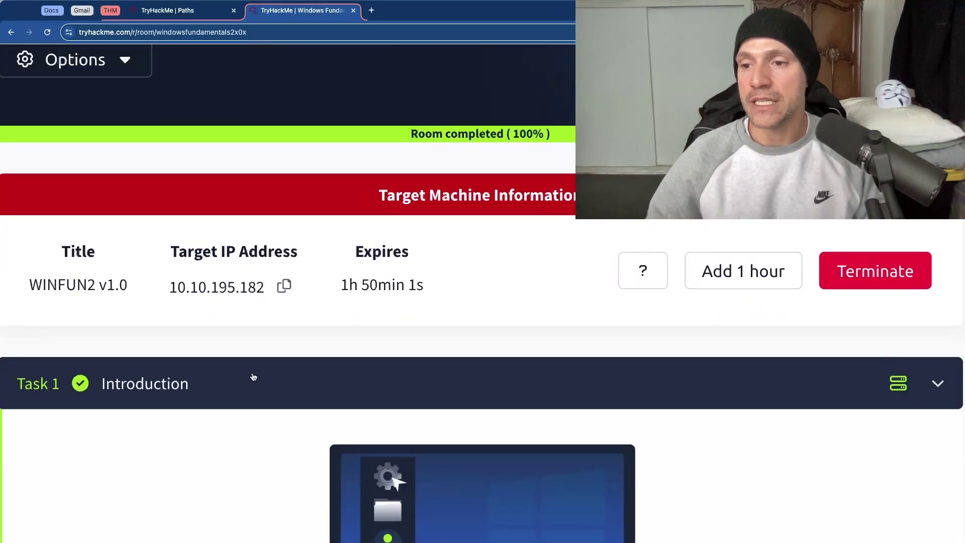
left_click(253, 377)
scroll(253, 377, "down", 5)
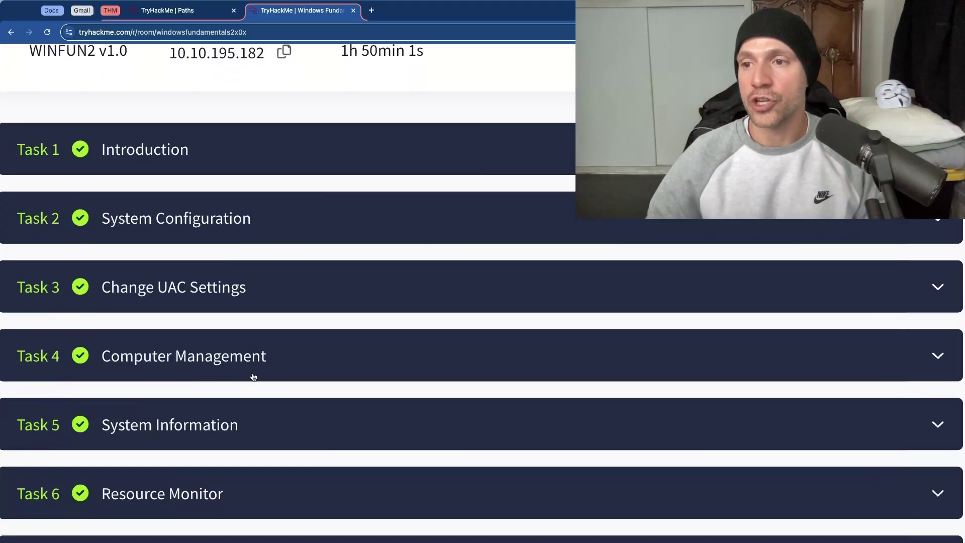
left_click(194, 213)
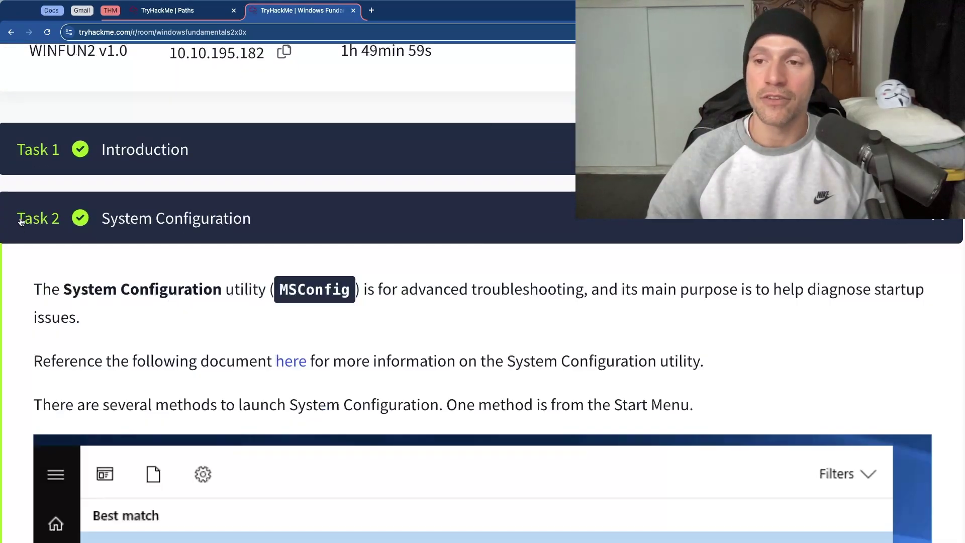
- Read the Task 2 explanation of the System Configuration utility (MSConfig), its troubleshooting purpose and how to launch it
scroll(230, 275, "down", 1)
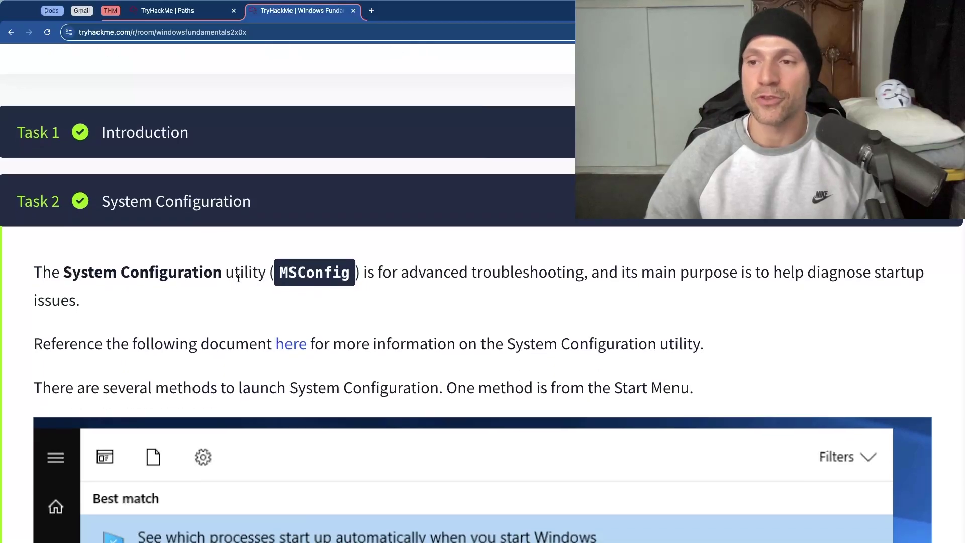
scroll(236, 287, "down", 2)
scroll(246, 291, "down", 3)
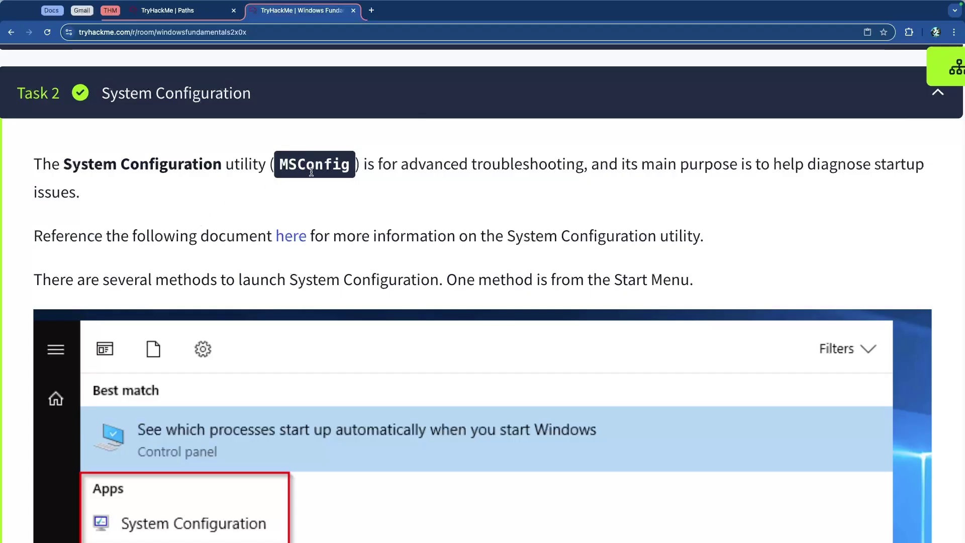
triple_click(311, 173)
left_click(148, 165)
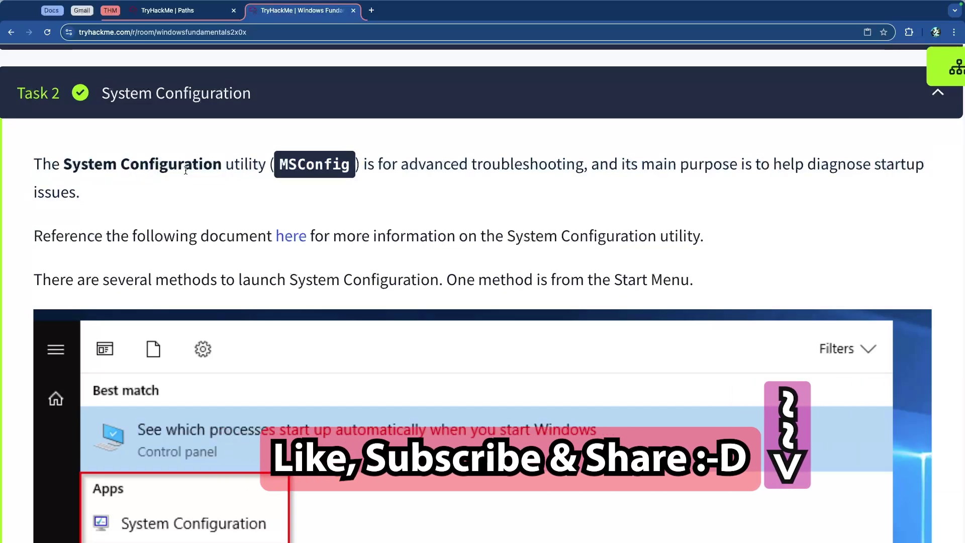
scroll(189, 198, "down", 2)
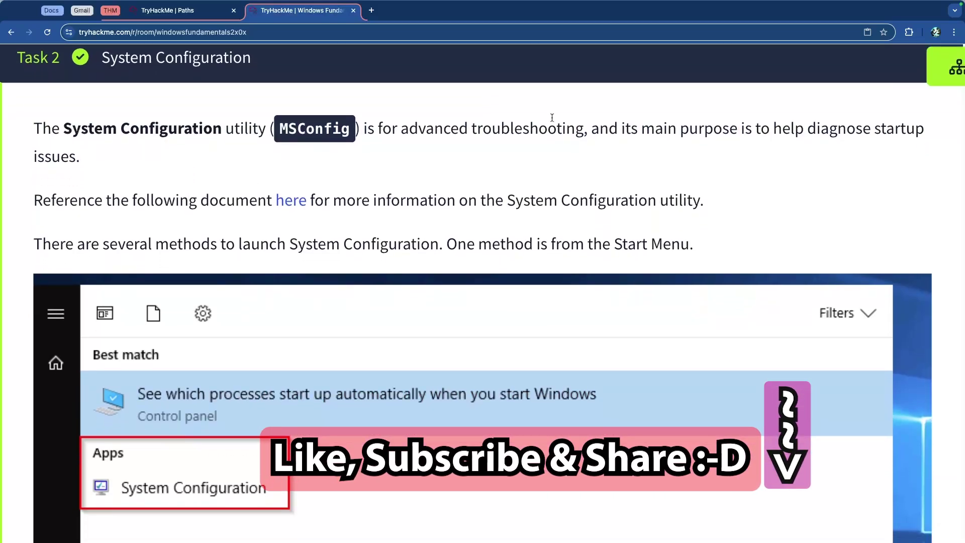
left_click_drag(493, 130, 643, 123)
scroll(644, 123, "down", 1)
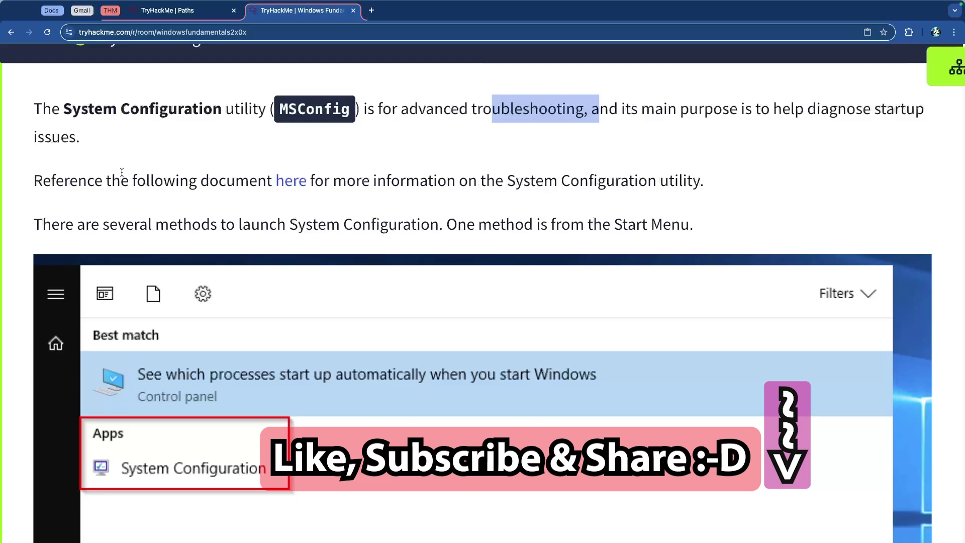
- Open the reference document linked in Task 2 for more information on the System Configuration utility
scroll(121, 172, "down", 2)
left_click_drag(121, 151, 204, 150)
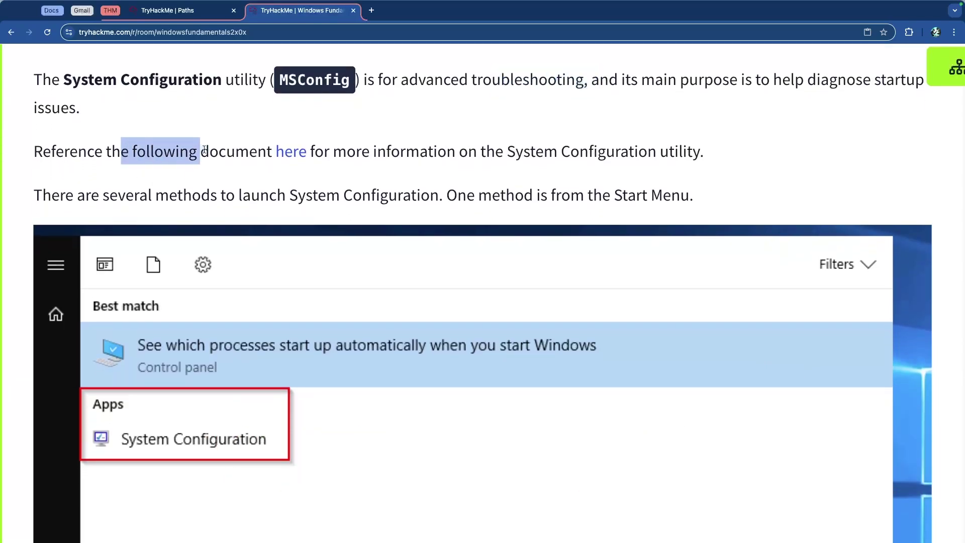
left_click(399, 151)
left_click(279, 156)
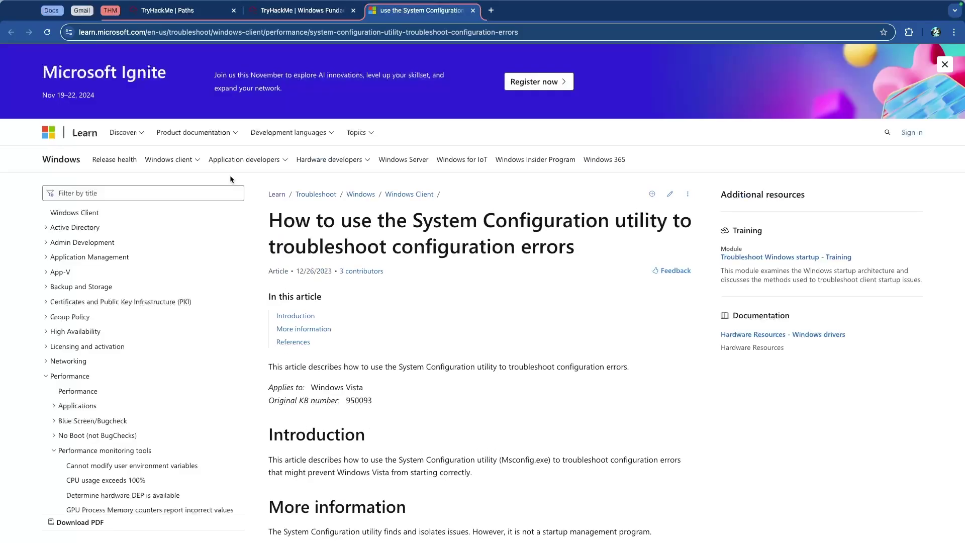
- Skim the Microsoft Learn article on System Configuration troubleshooting through its References section, and close it to return to the room
scroll(304, 207, "down", 20)
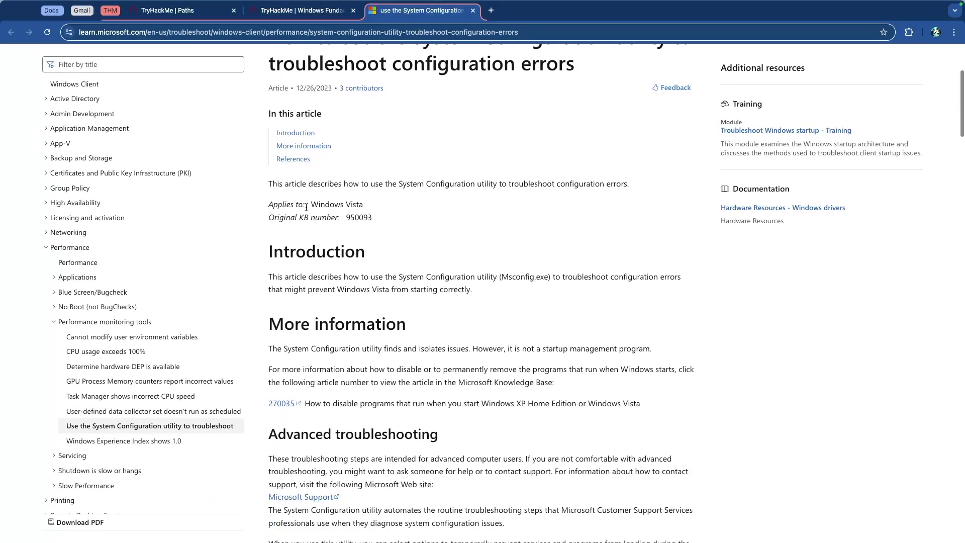
scroll(306, 206, "down", 15)
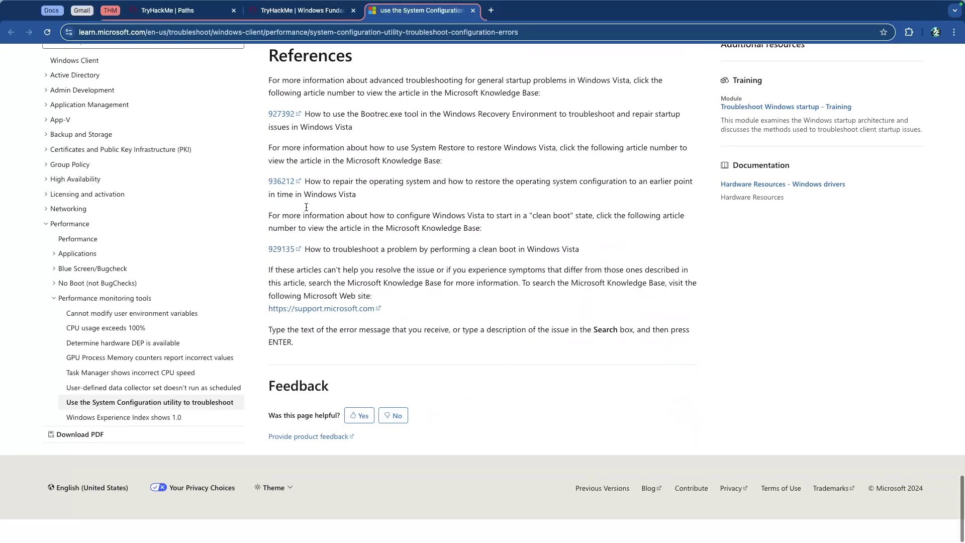
scroll(306, 206, "up", 10)
scroll(305, 207, "up", 15)
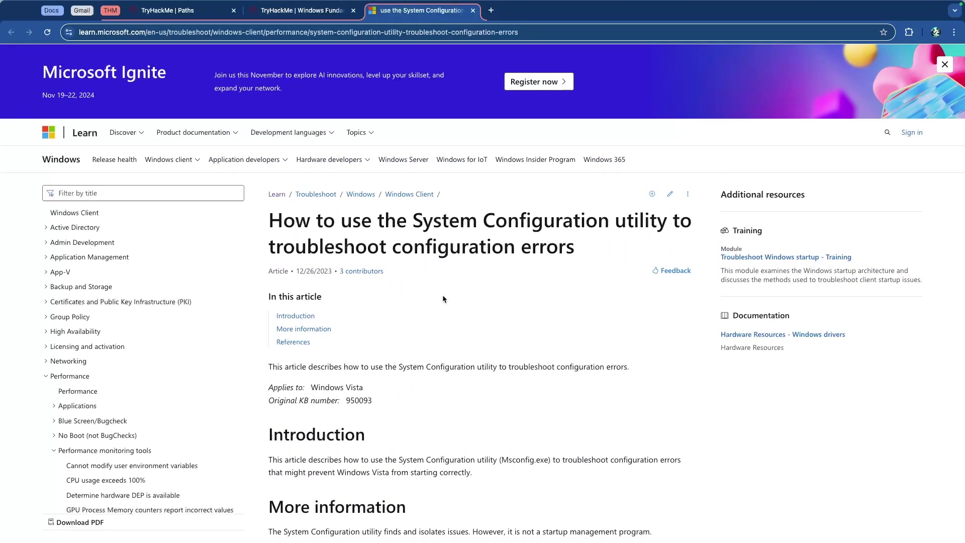
key("super+w")
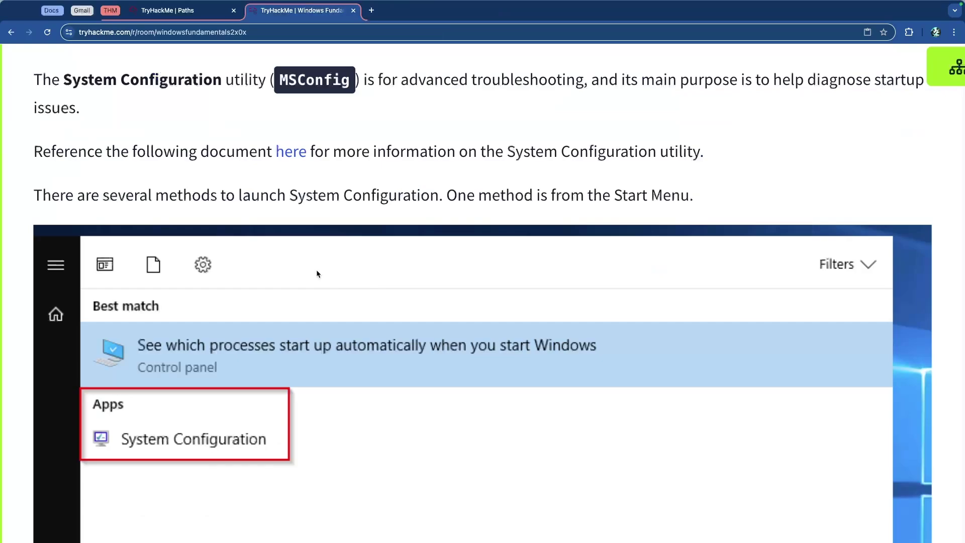
- Examine the Start Menu screenshot showing how to launch System Configuration by searching for msconfig
scroll(242, 195, "down", 1)
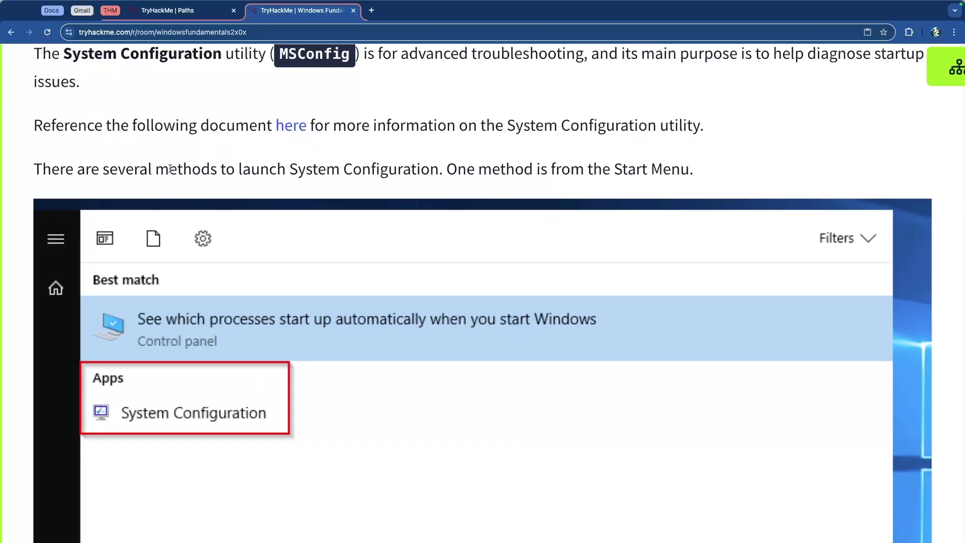
scroll(380, 155, "down", 5)
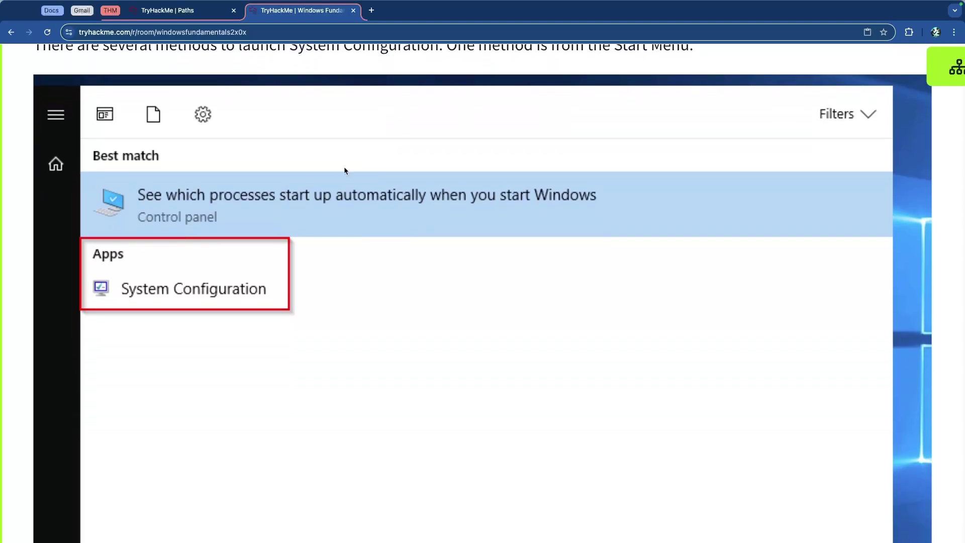
scroll(341, 173, "down", 13)
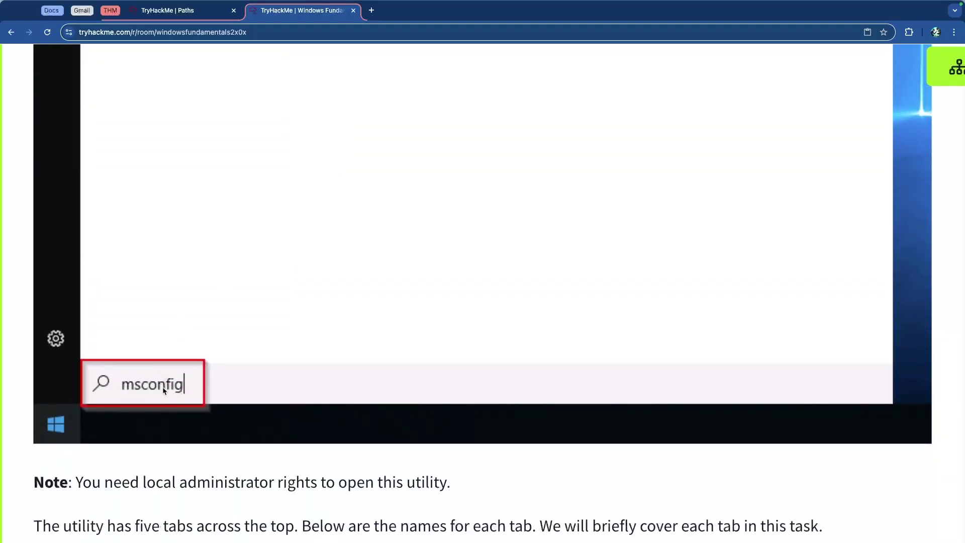
scroll(170, 391, "up", 15)
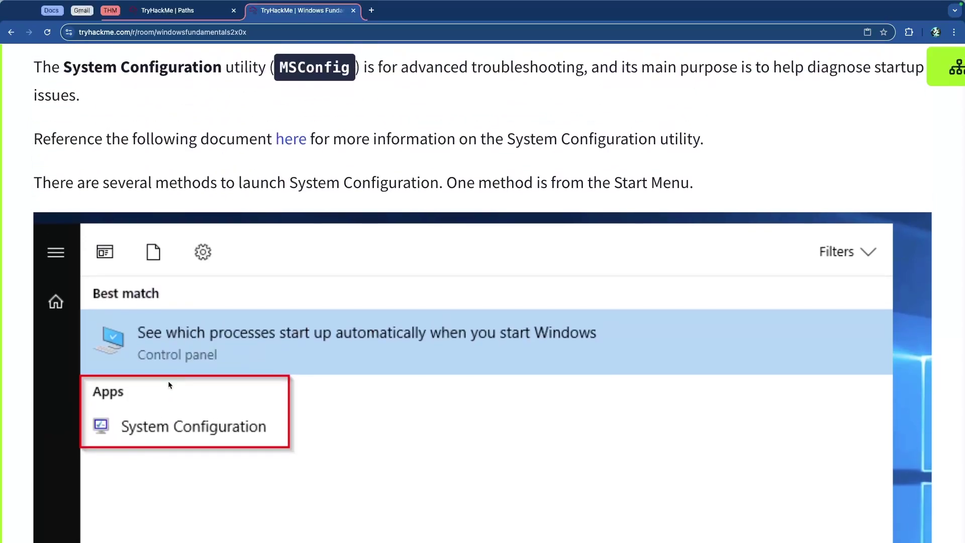
scroll(168, 381, "down", 2)
- Read the administrator rights note and the list of the utility's tabs, from General to Tools
scroll(161, 367, "down", 15)
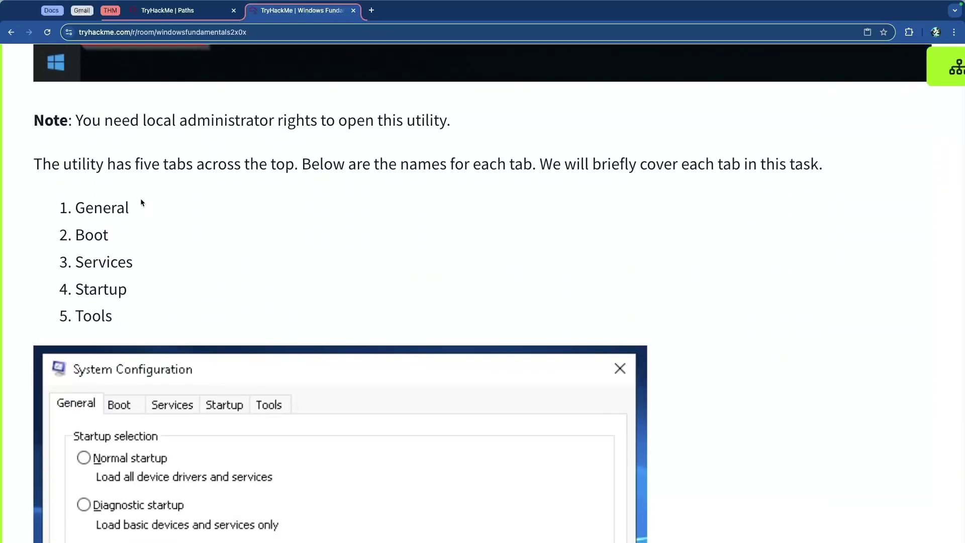
left_click_drag(106, 164, 410, 165)
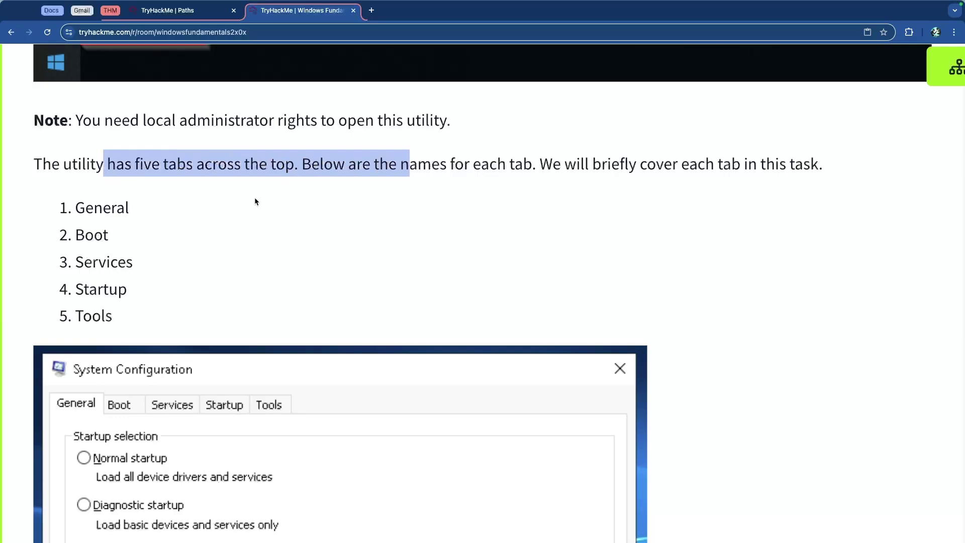
scroll(257, 195, "down", 1)
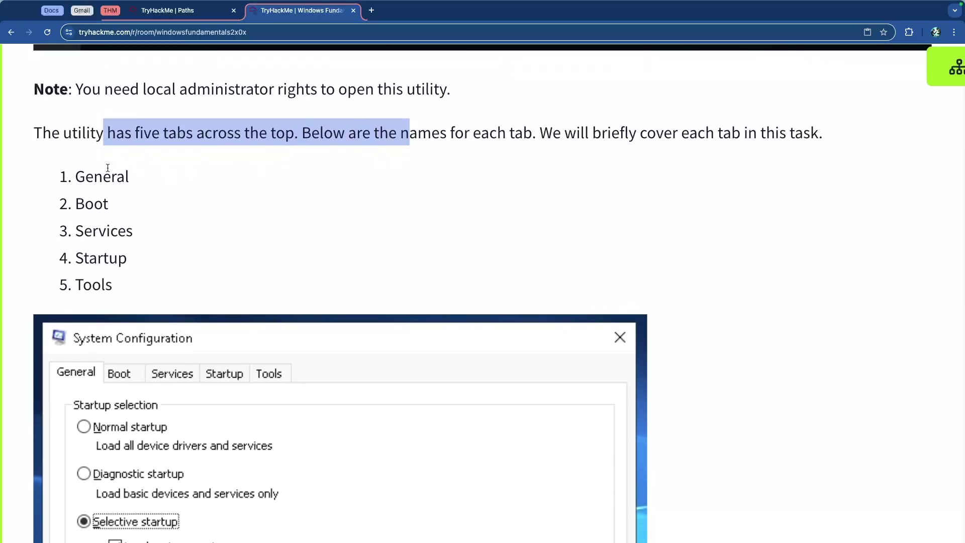
left_click_drag(95, 178, 172, 310)
left_click(172, 310)
scroll(168, 274, "down", 5)
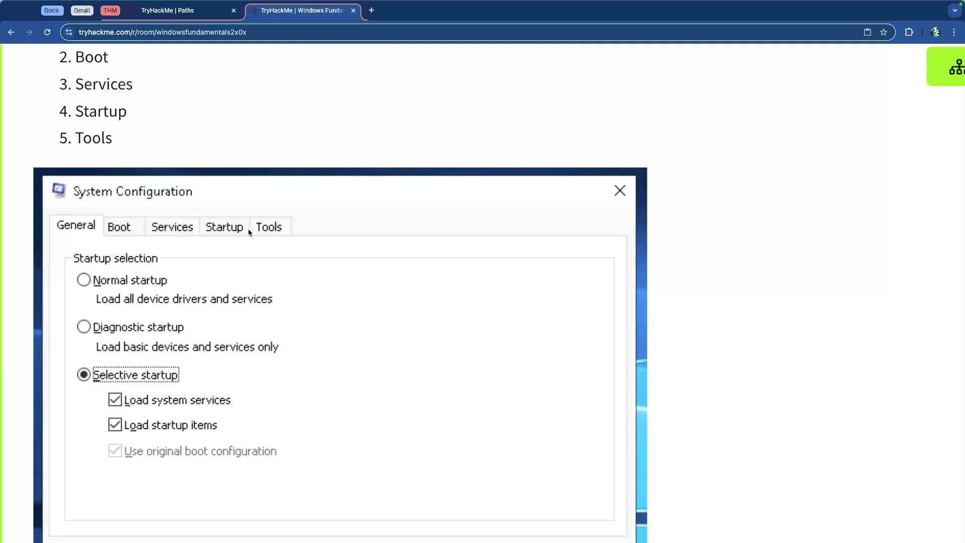
- Read the General tab explanation covering the Normal, Diagnostic and Selective startup options
scroll(223, 205, "down", 15)
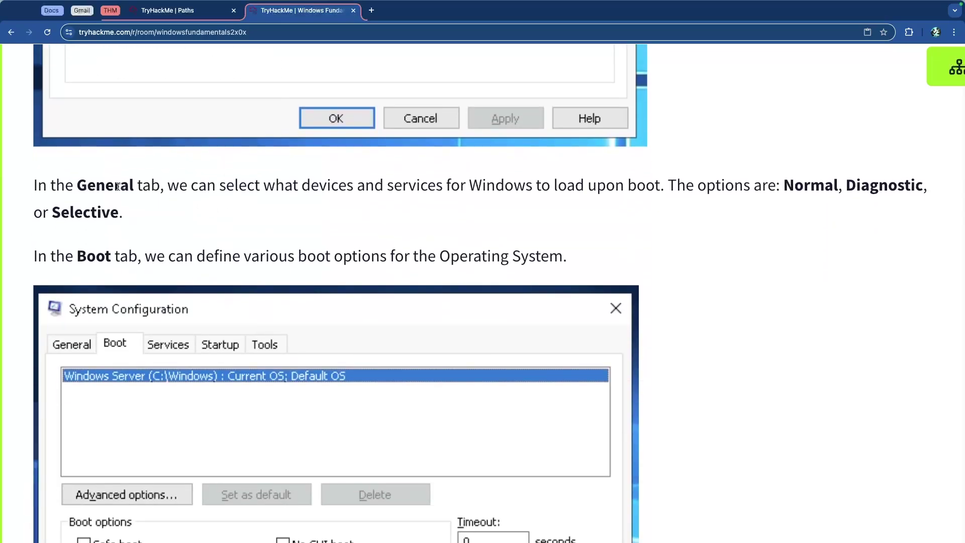
left_click_drag(105, 184, 503, 184)
left_click(382, 206)
left_click(648, 187)
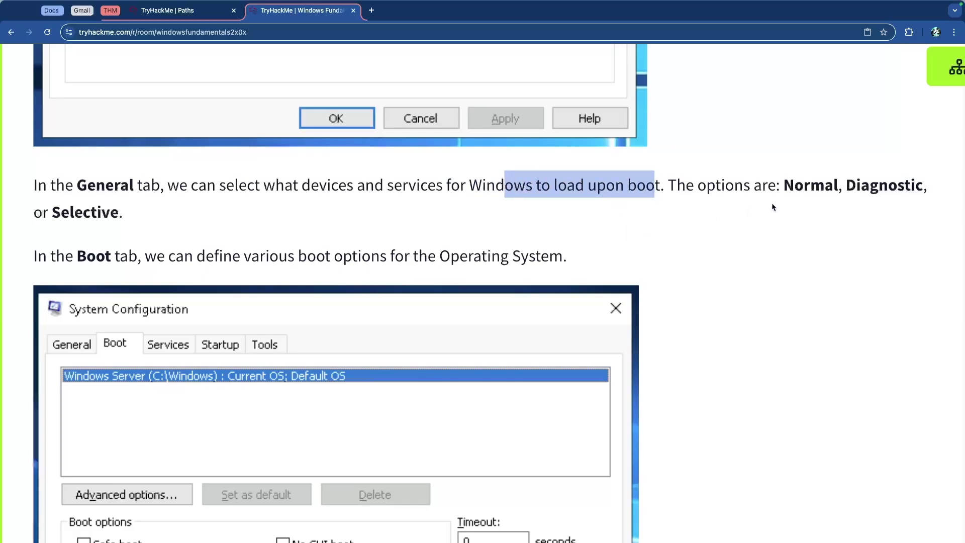
left_click(786, 186)
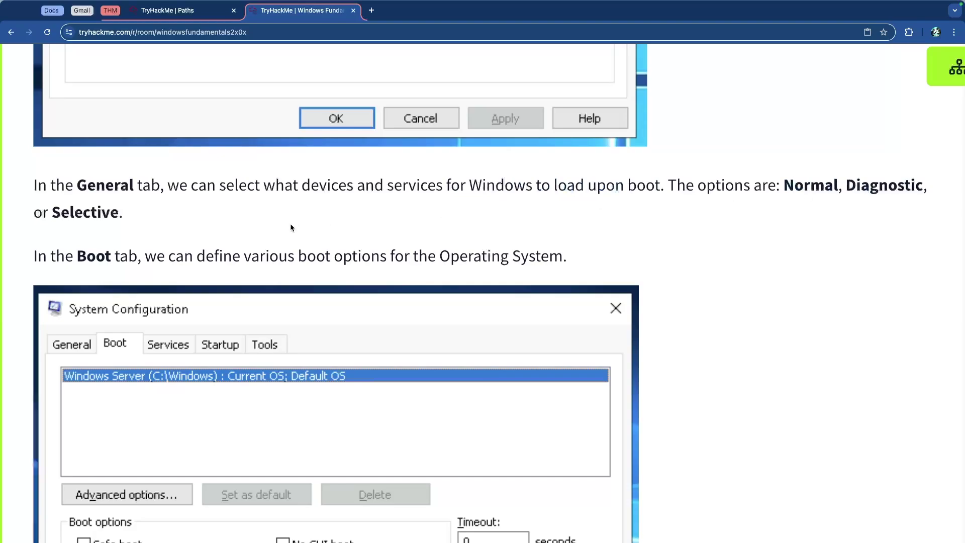
- Read the Boot tab description and examine the operating system boot options in its screenshot
scroll(291, 227, "down", 3)
left_click_drag(70, 139, 447, 138)
left_click(304, 139)
left_click(447, 139)
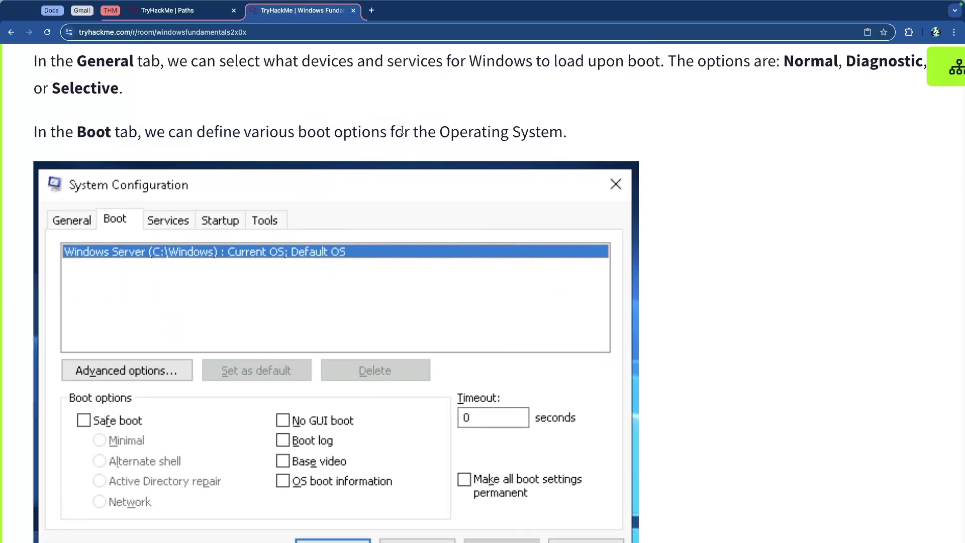
scroll(402, 128, "down", 2)
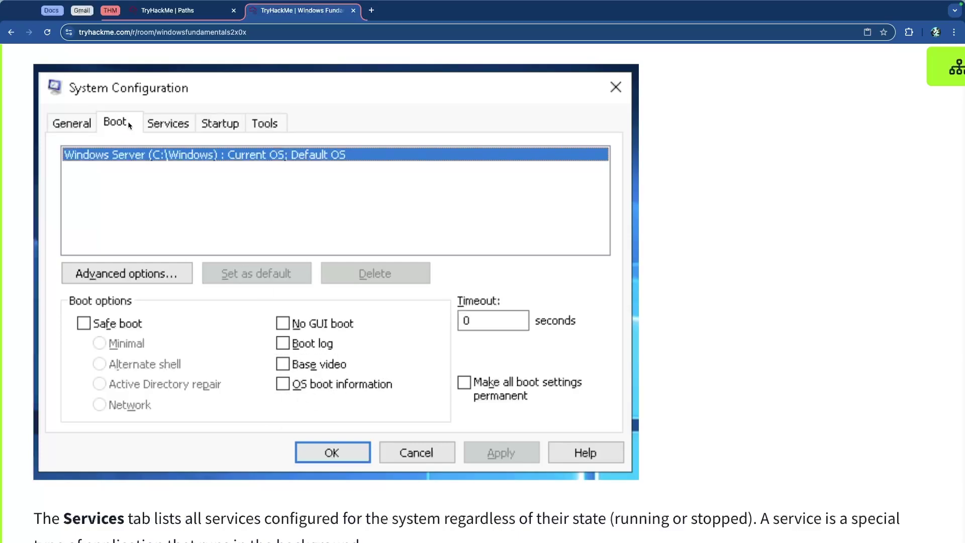
- Read the Services tab explanation about running and stopped services, and examine the service list in its screenshot
scroll(130, 125, "down", 6)
scroll(136, 109, "down", 3)
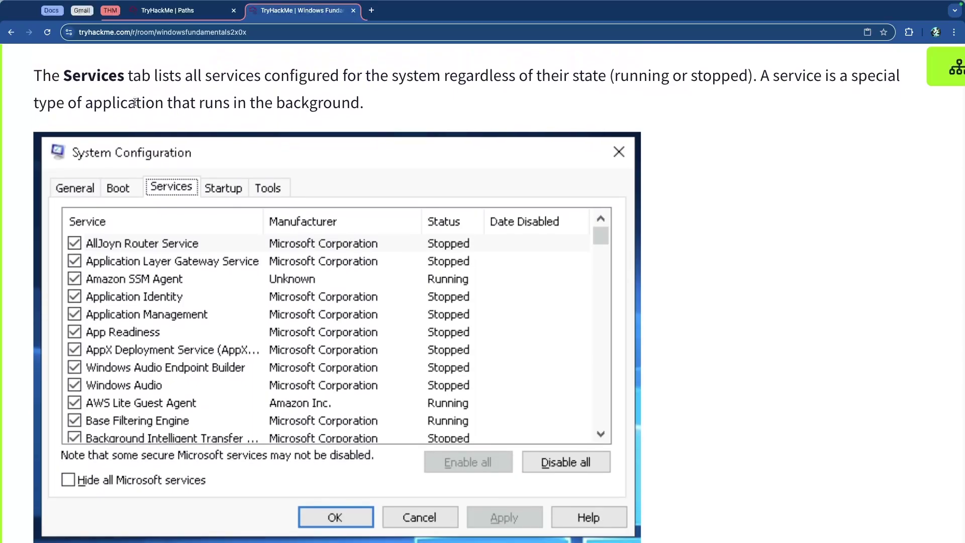
left_click_drag(185, 82, 617, 80)
left_click(618, 81)
left_click_drag(614, 77, 749, 79)
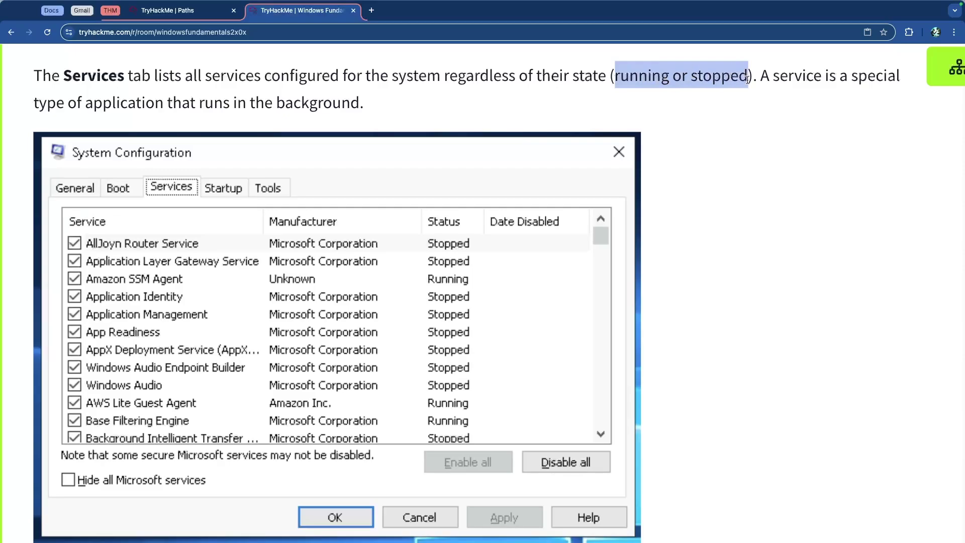
left_click(89, 104)
scroll(336, 110, "down", 1)
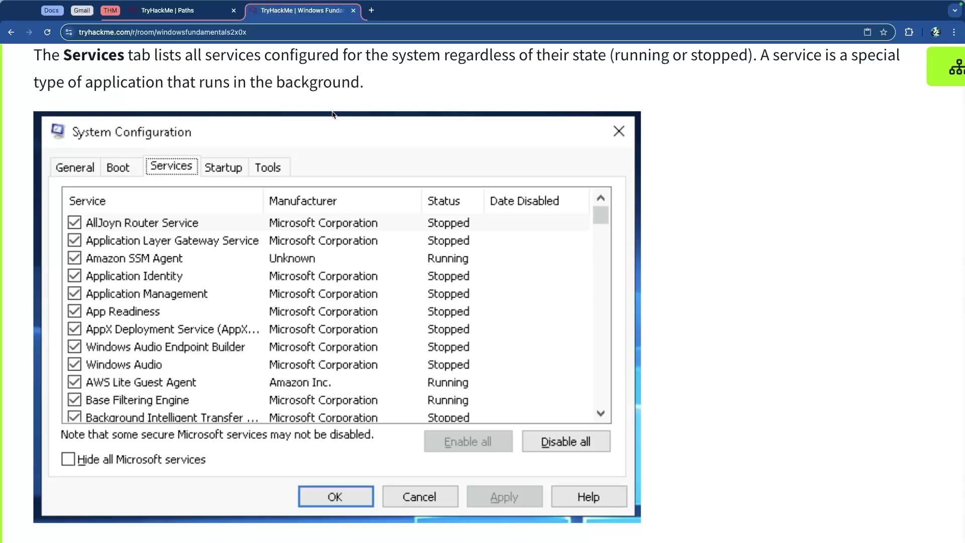
scroll(327, 118, "down", 1)
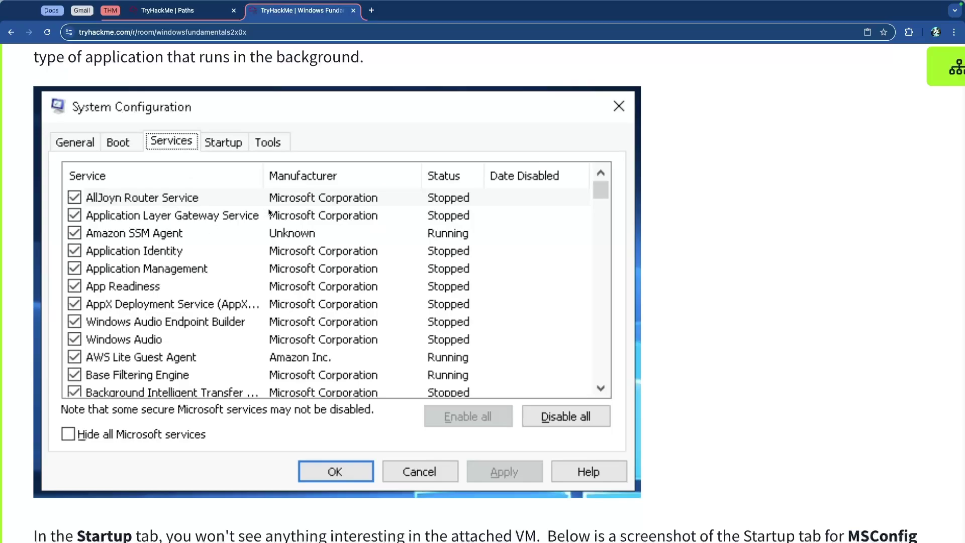
- Read the Startup tab paragraph and examine the MSConfig screenshot with the Open Task Manager link
scroll(269, 212, "down", 5)
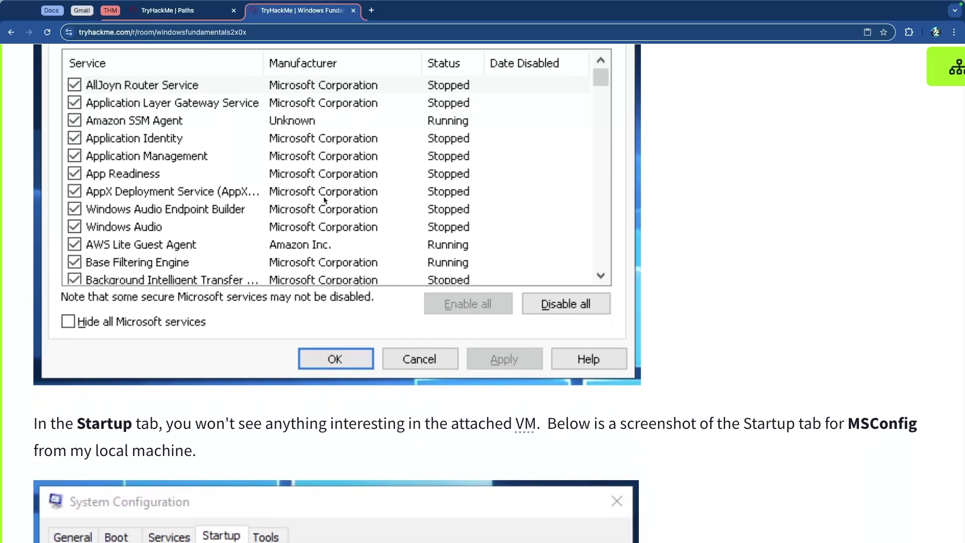
scroll(261, 227, "down", 3)
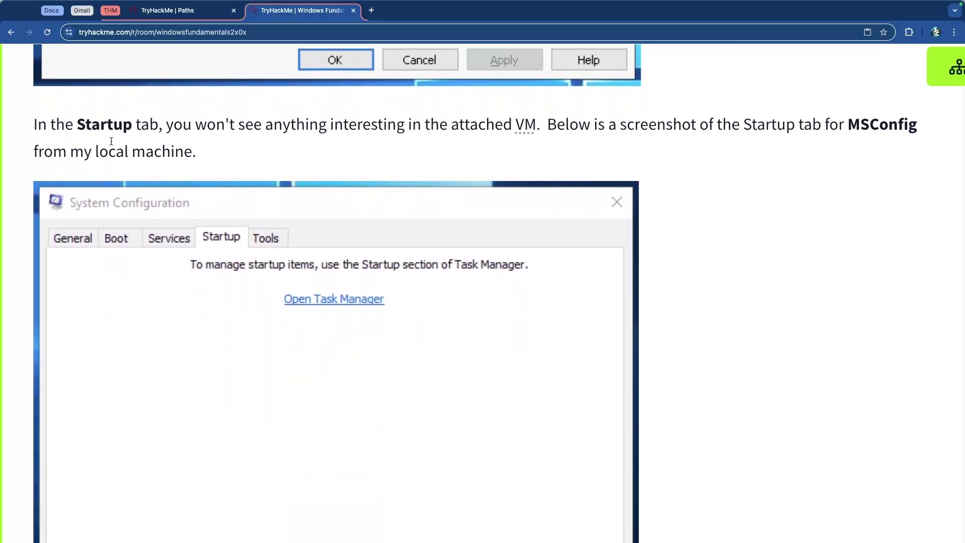
left_click_drag(70, 125, 467, 127)
left_click(449, 143)
scroll(644, 139, "down", 1)
left_click_drag(786, 84, 911, 83)
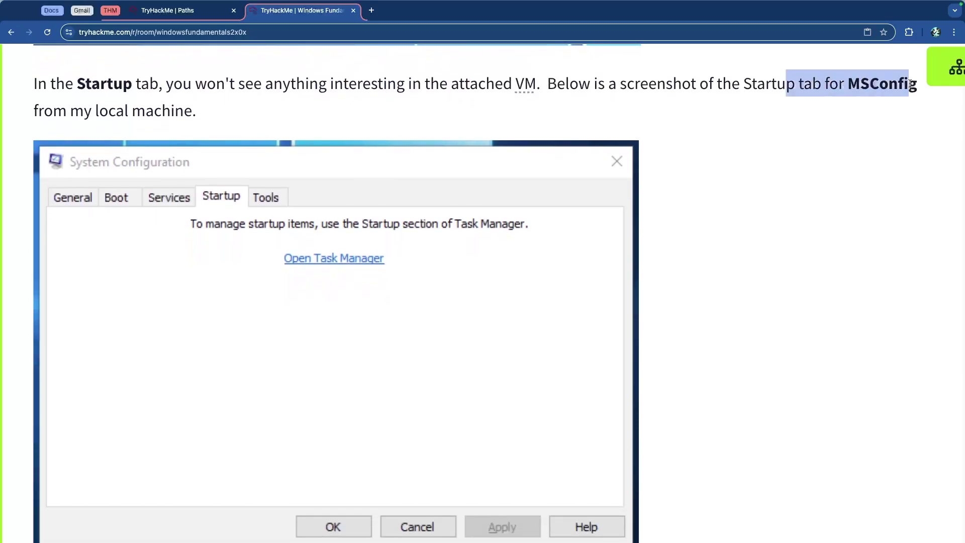
left_click(159, 103)
scroll(73, 101, "down", 1)
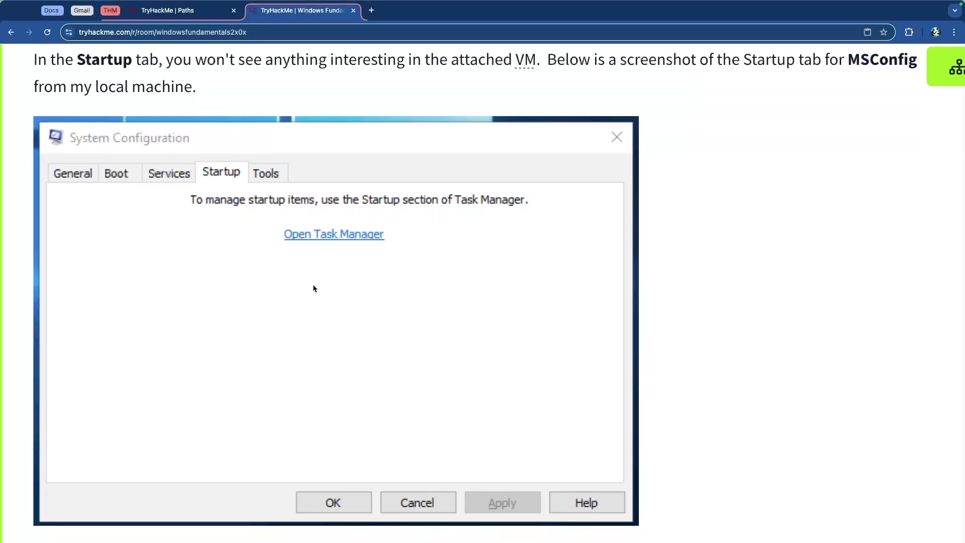
- Read the advice on using Task Manager (taskmgr) instead of System Configuration to manage startup items
scroll(346, 167, "down", 9)
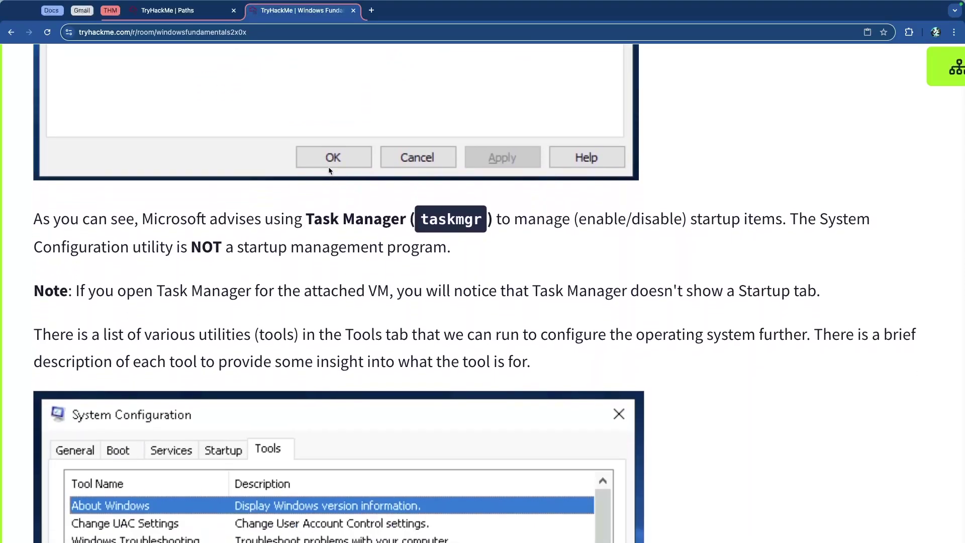
scroll(328, 167, "down", 1)
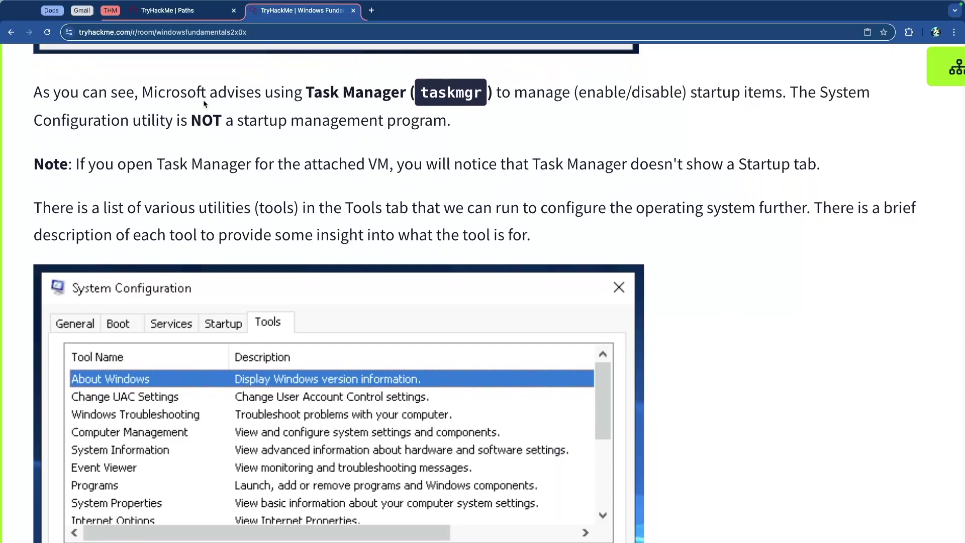
left_click_drag(204, 94, 822, 92)
left_click(659, 95)
left_click_drag(578, 93, 787, 97)
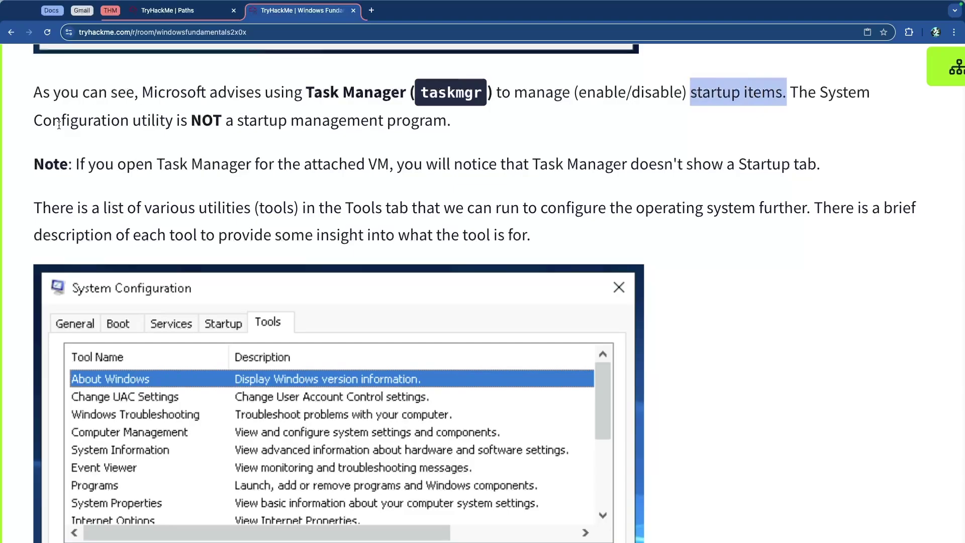
left_click_drag(59, 124, 380, 123)
left_click(279, 133)
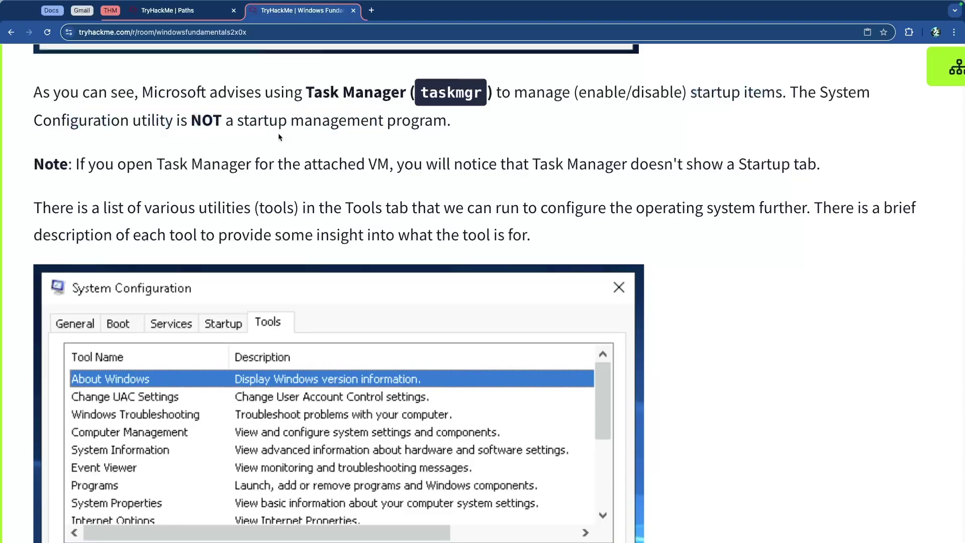
scroll(286, 143, "down", 1)
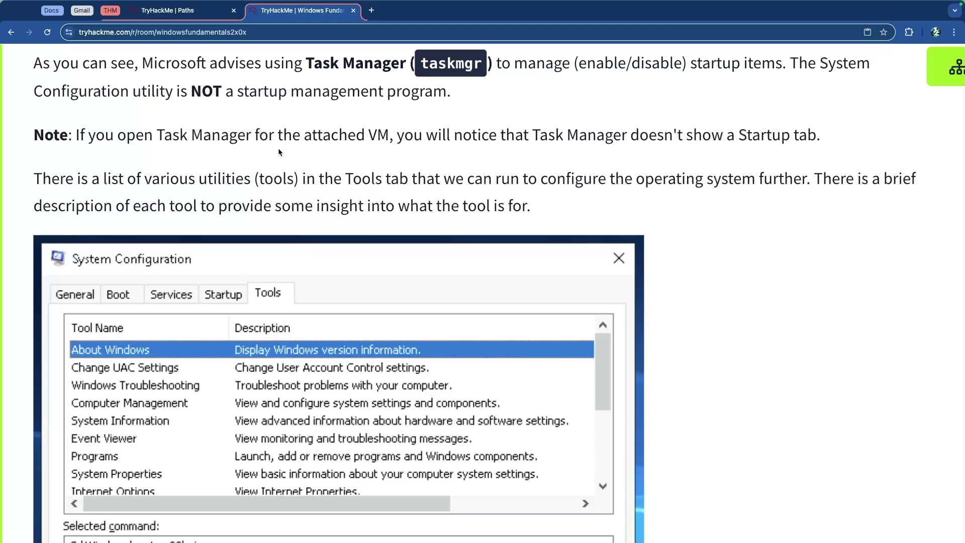
left_click_drag(150, 90, 400, 96)
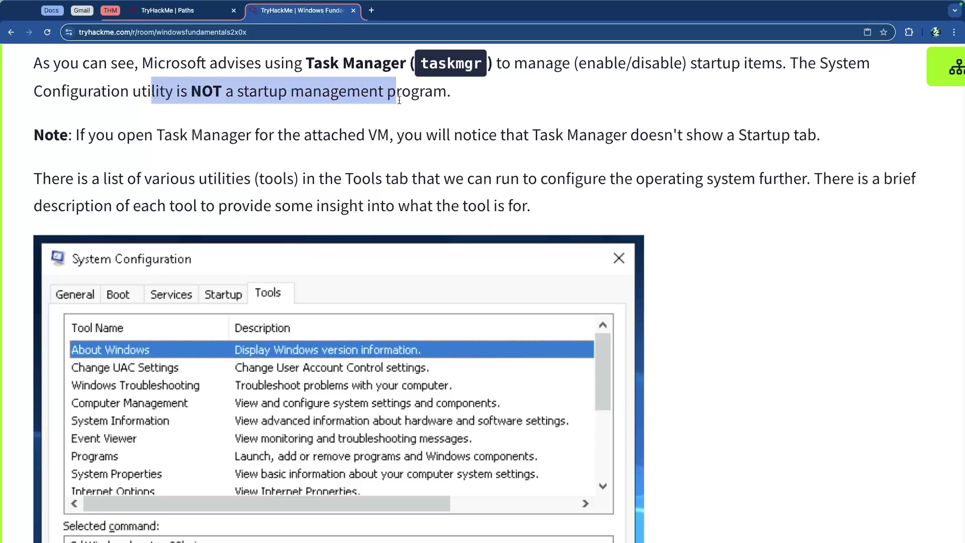
left_click(400, 96)
left_click_drag(285, 63, 515, 70)
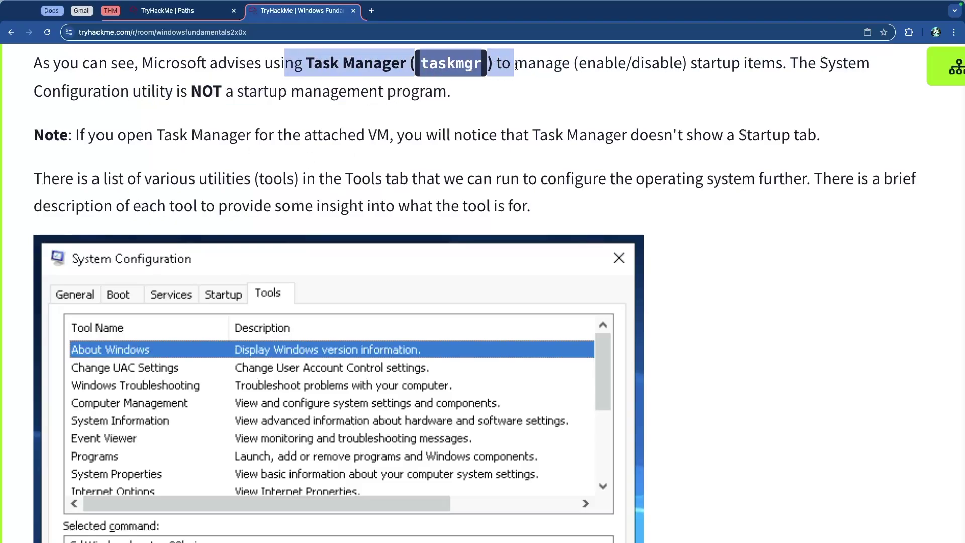
left_click(515, 70)
- Read the note about Task Manager's Startup tab on the attached VM
scroll(212, 145, "down", 1)
left_click_drag(126, 112, 611, 112)
left_click(482, 126)
left_click_drag(452, 114, 778, 113)
left_click(543, 131)
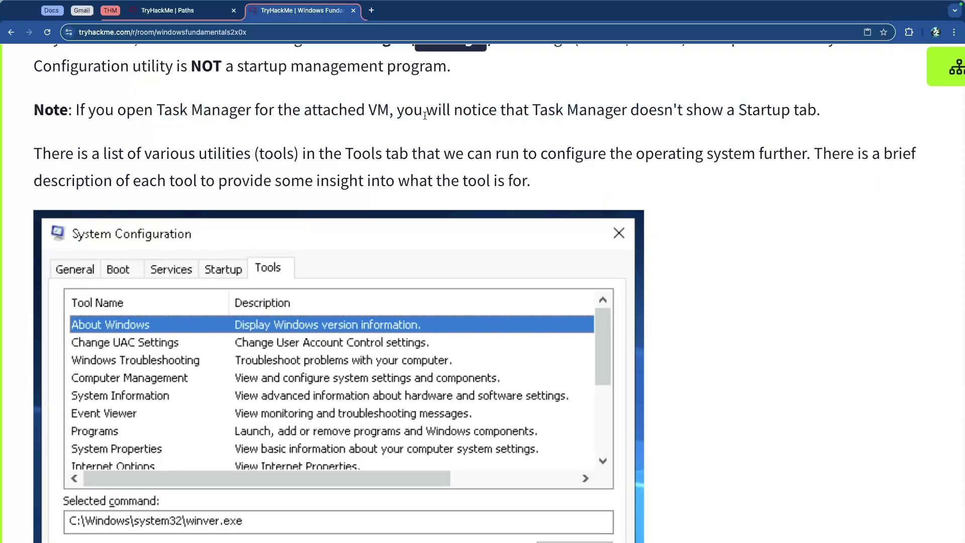
- Read the paragraph on the Tools tab's utilities and examine the tool list in its System Configuration screenshot
scroll(370, 116, "up", 1)
scroll(174, 102, "down", 3)
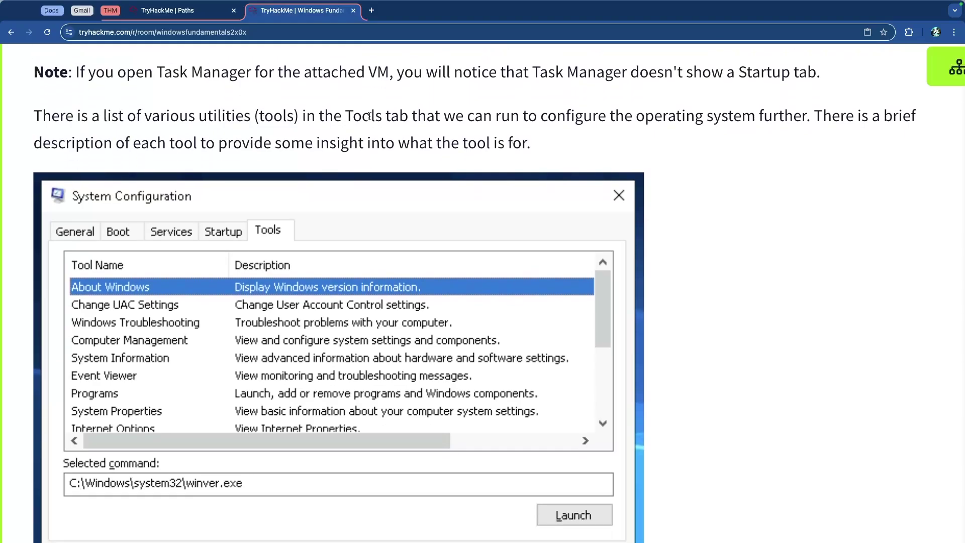
left_click_drag(92, 88, 497, 89)
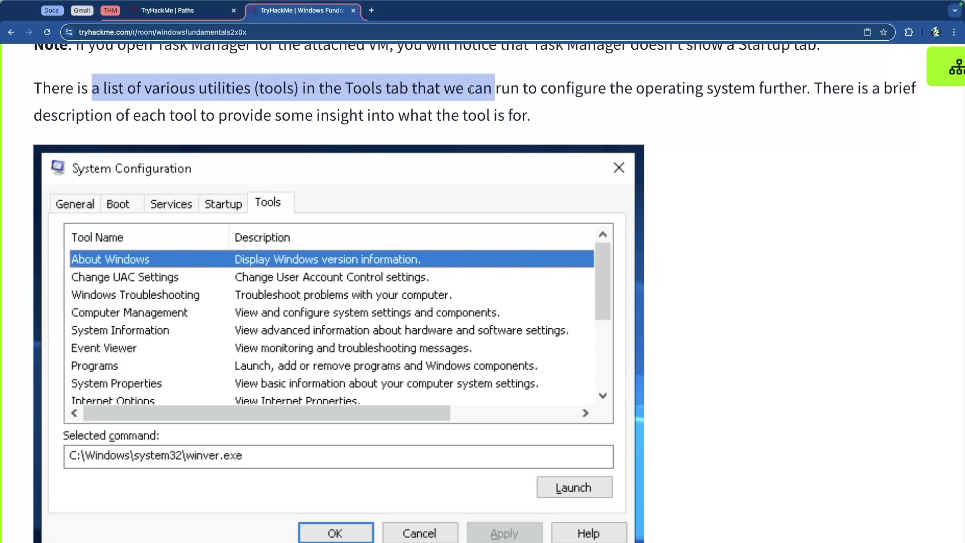
left_click_drag(668, 88, 775, 97)
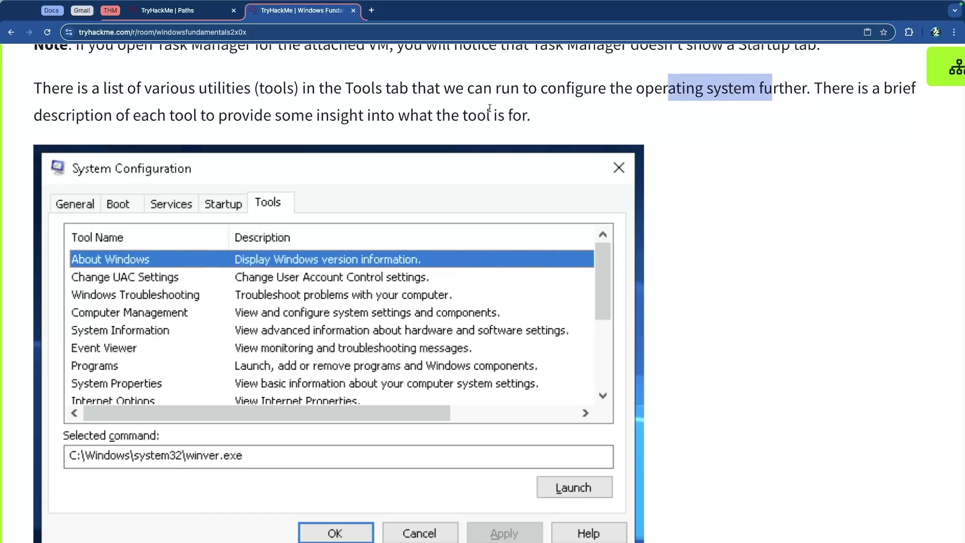
scroll(180, 110, "down", 2)
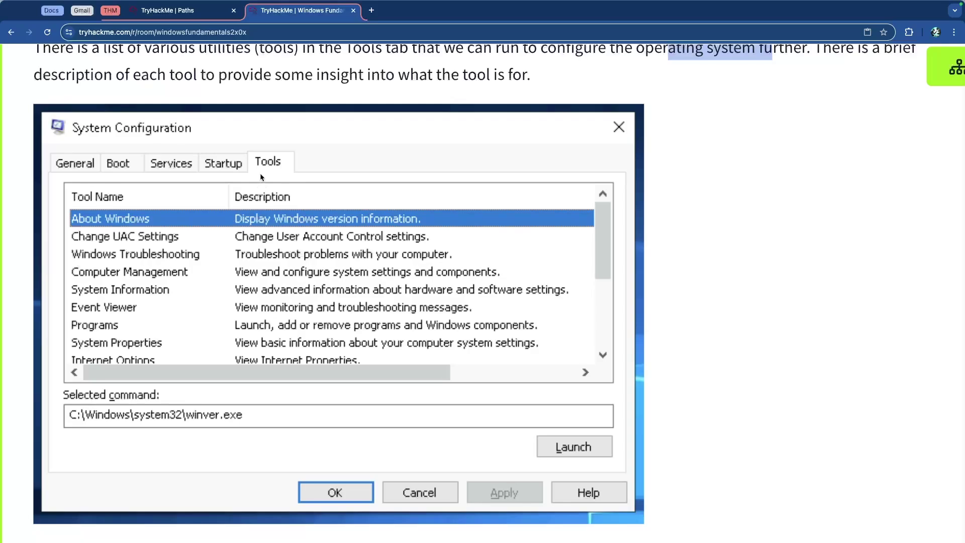
- Read the notes on the Selected command section and the ways to run a tool, comparing them with the Tools tab screenshot
scroll(260, 198, "down", 5)
scroll(260, 177, "down", 3)
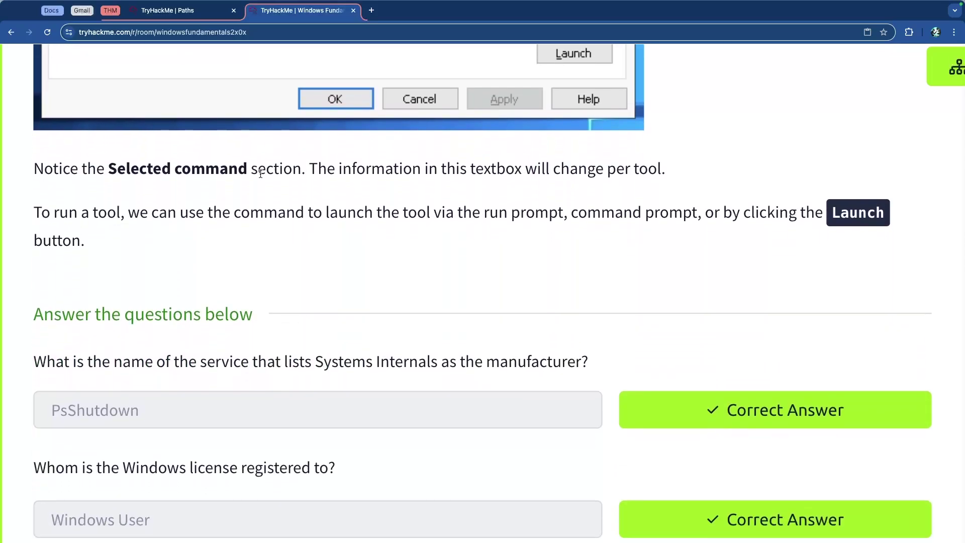
left_click_drag(117, 168, 356, 172)
left_click(302, 176)
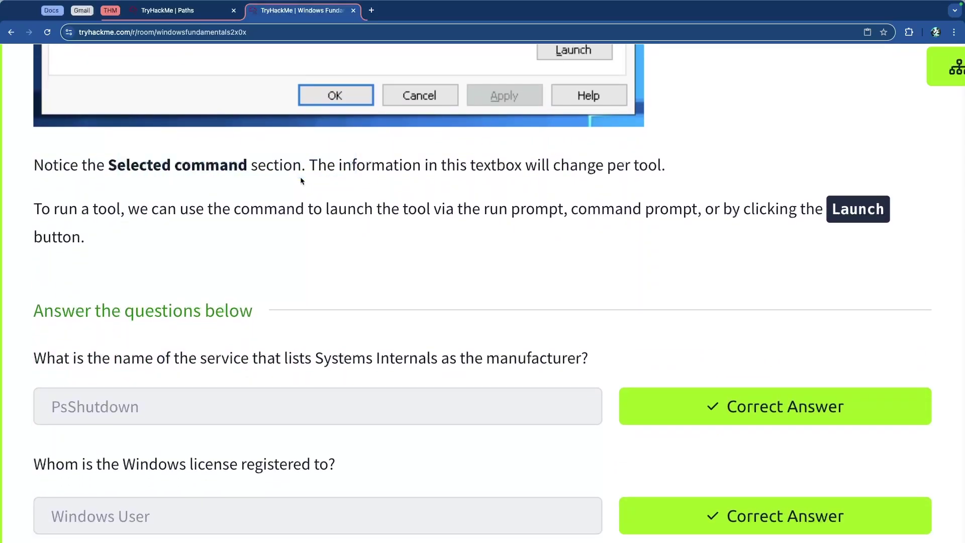
scroll(317, 188, "up", 5)
scroll(318, 190, "up", 1)
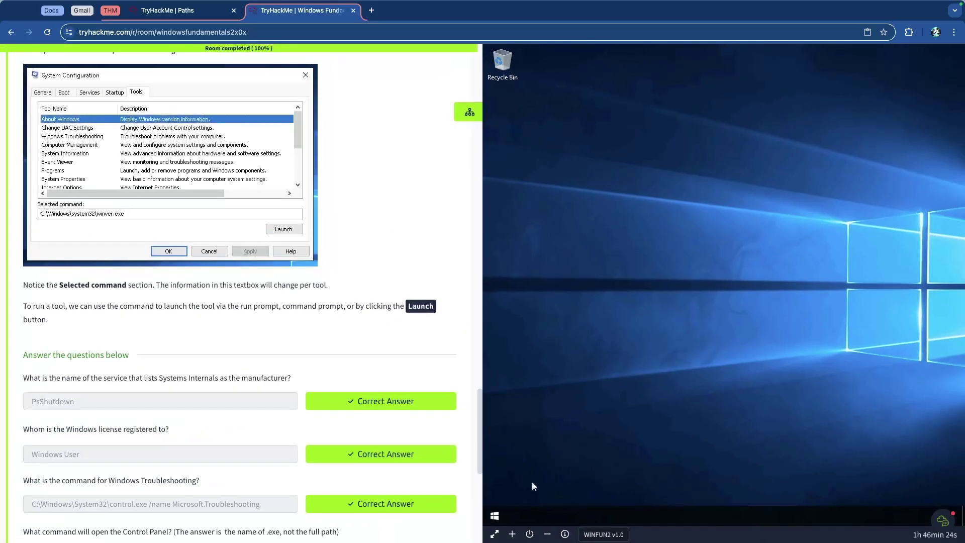
left_click(496, 516)
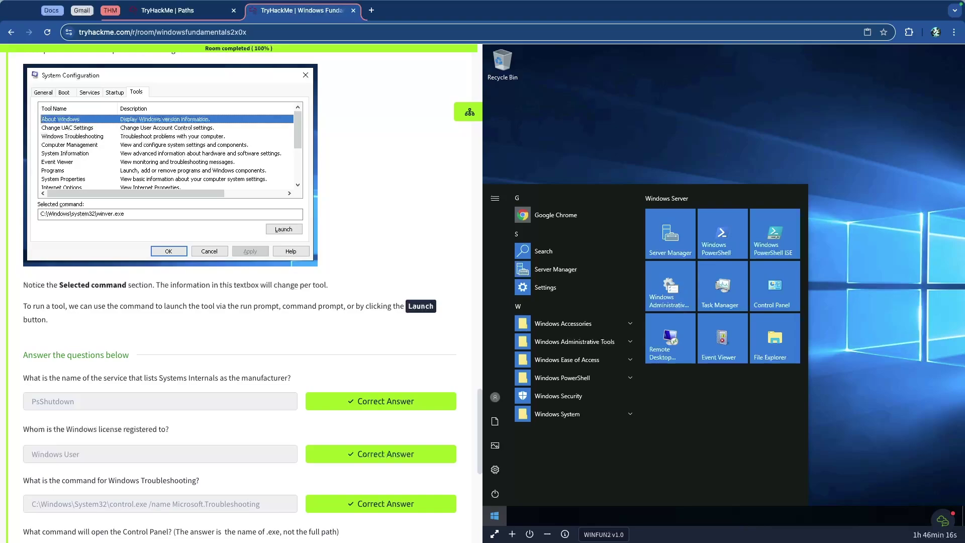
type("m")
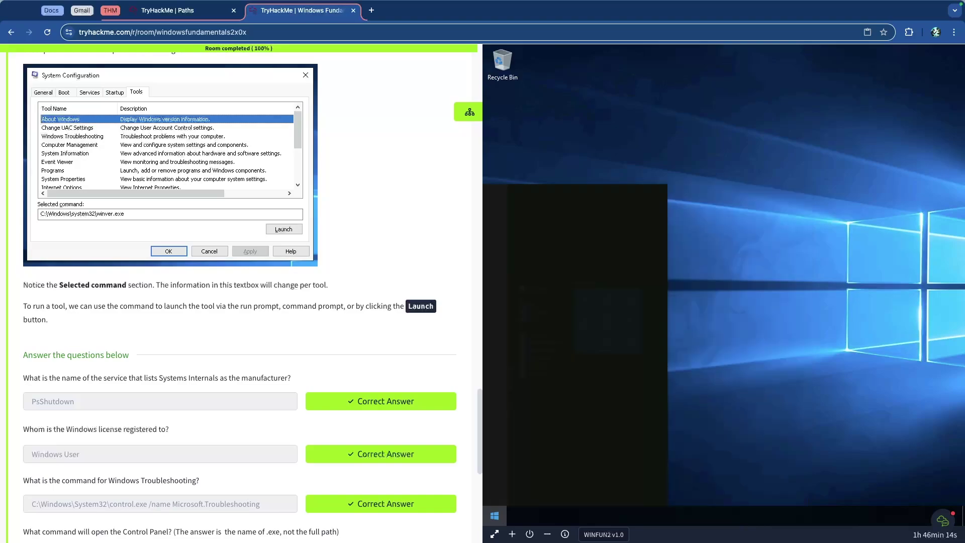
type("scon")
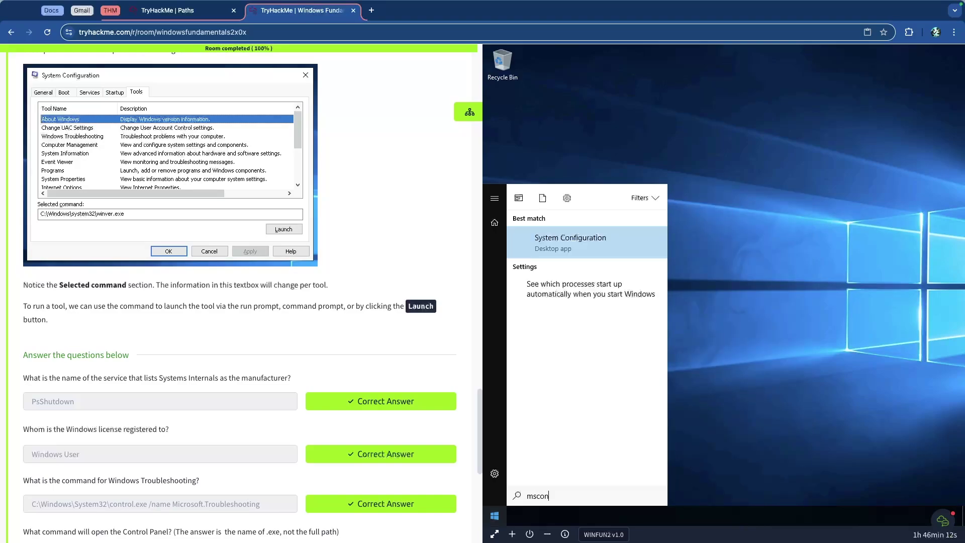
type("fig")
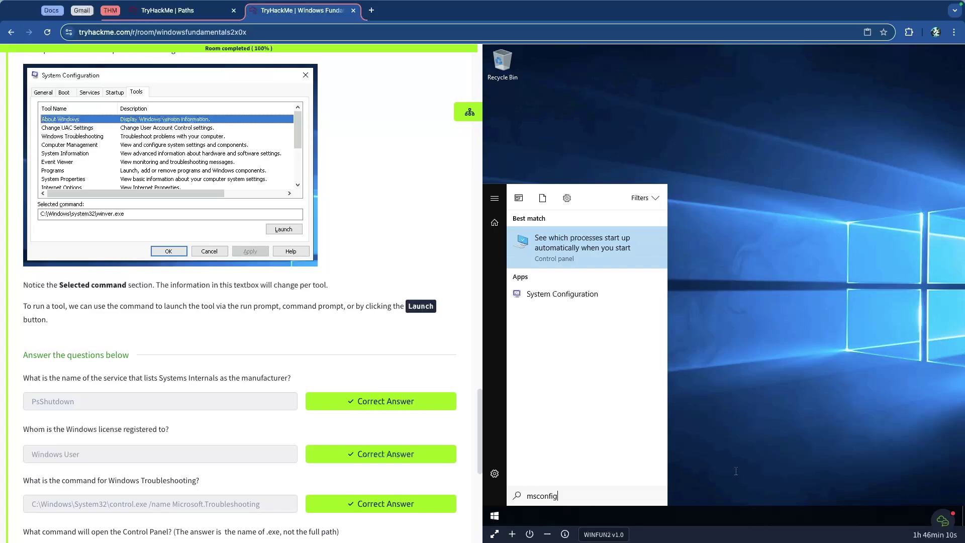
left_click(753, 459)
- Set the virtual machine's taskbar to show the search box
right_click(564, 518)
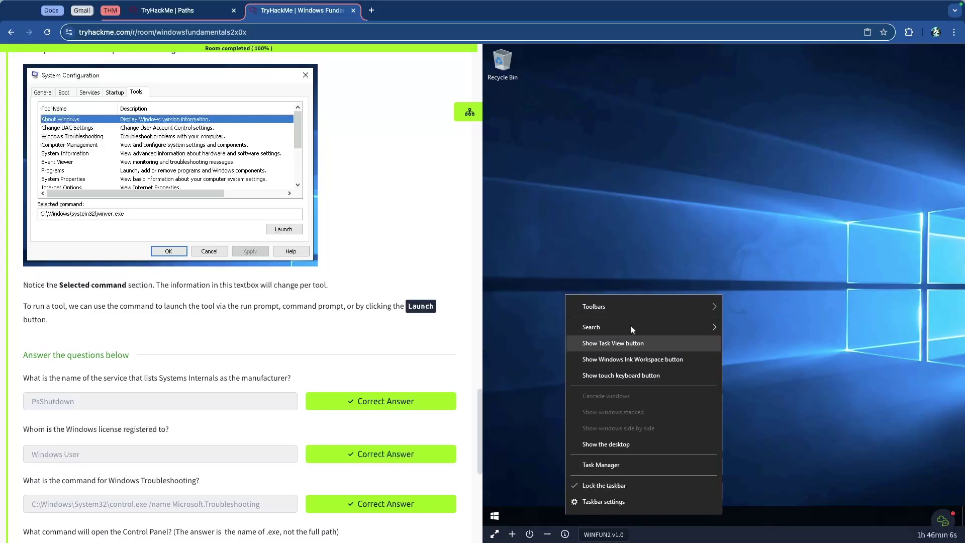
mouse_move(633, 326)
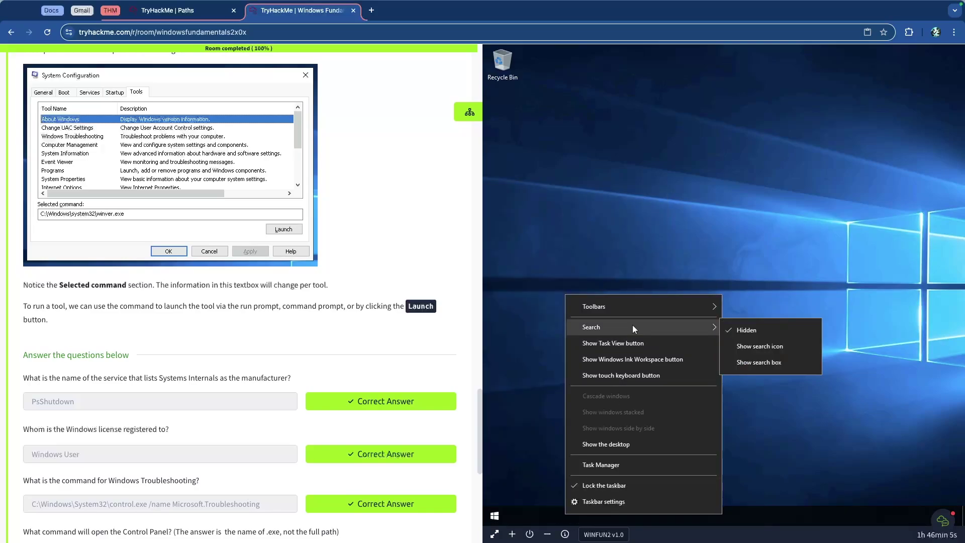
left_click(763, 362)
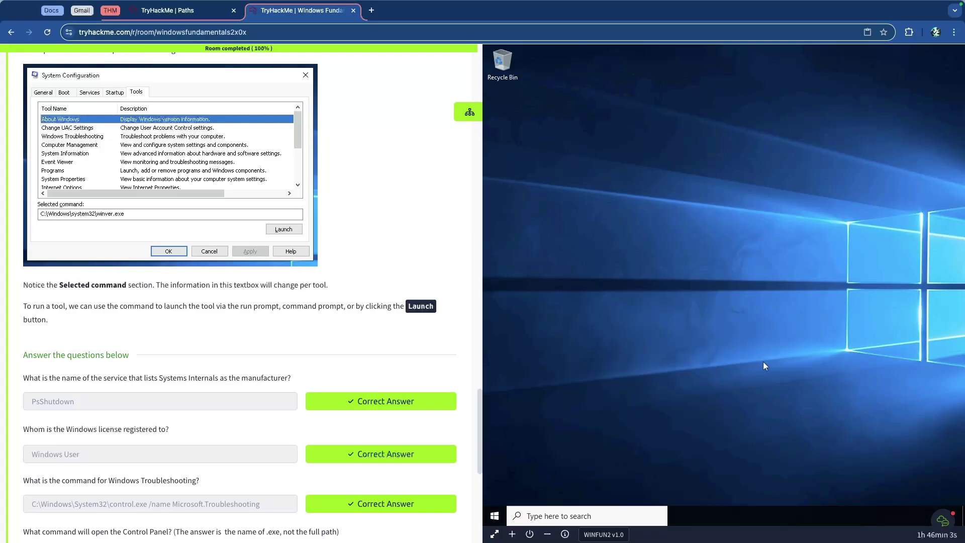
- Search the virtual machine for msconfig, open System Configuration, and reposition its window on the desktop
left_click(576, 513)
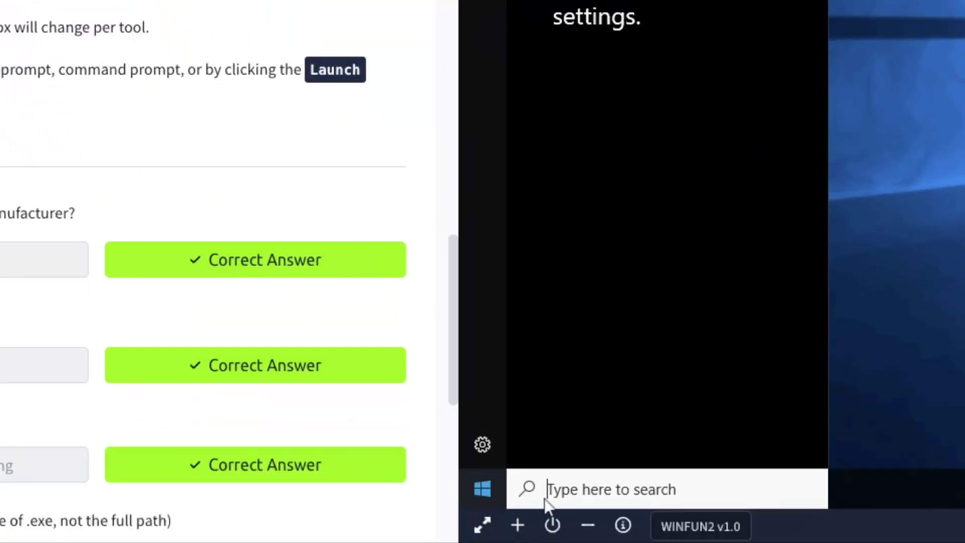
type("msc")
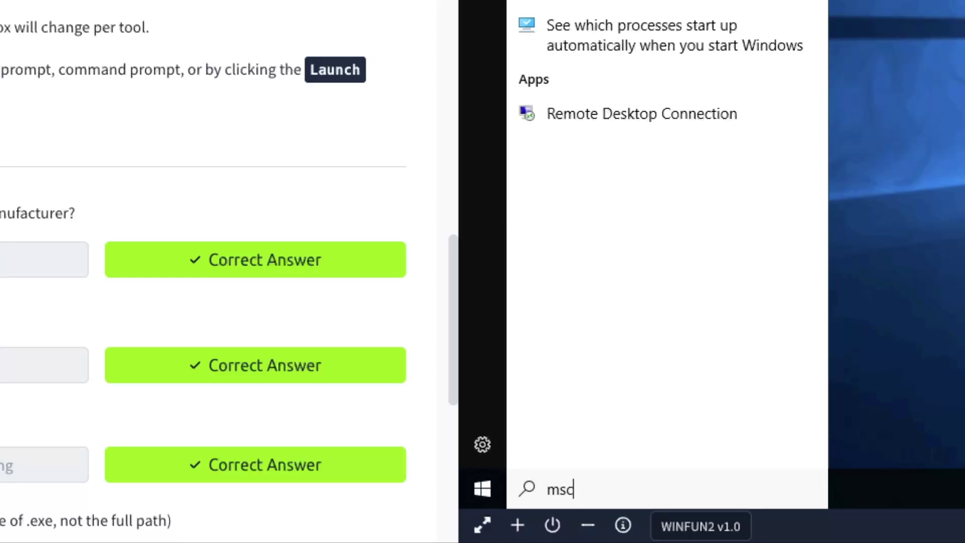
type("onfig")
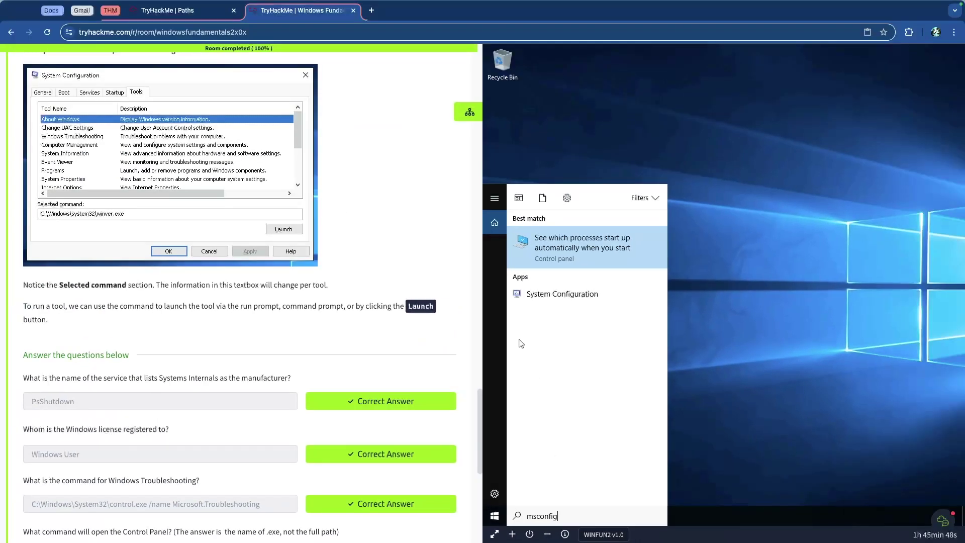
left_click(562, 296)
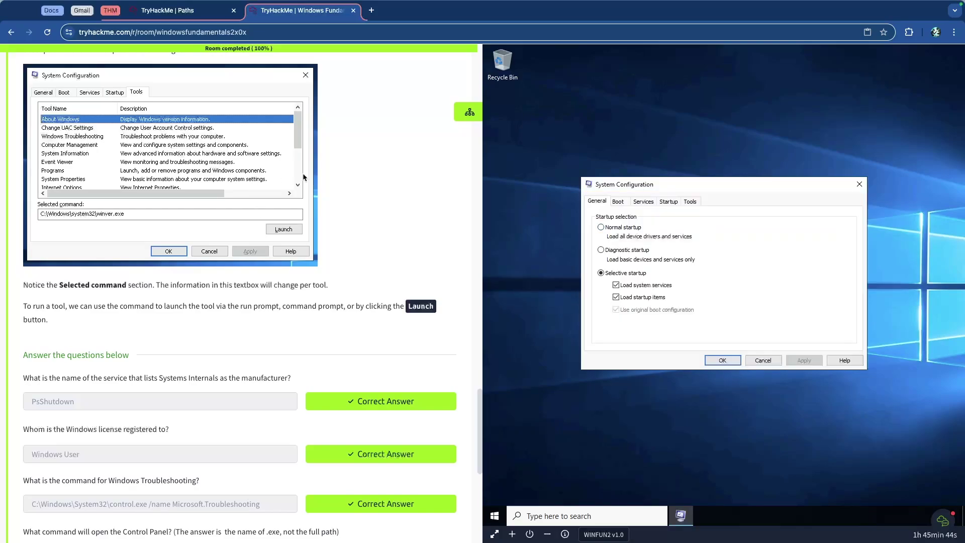
left_click_drag(728, 185, 674, 153)
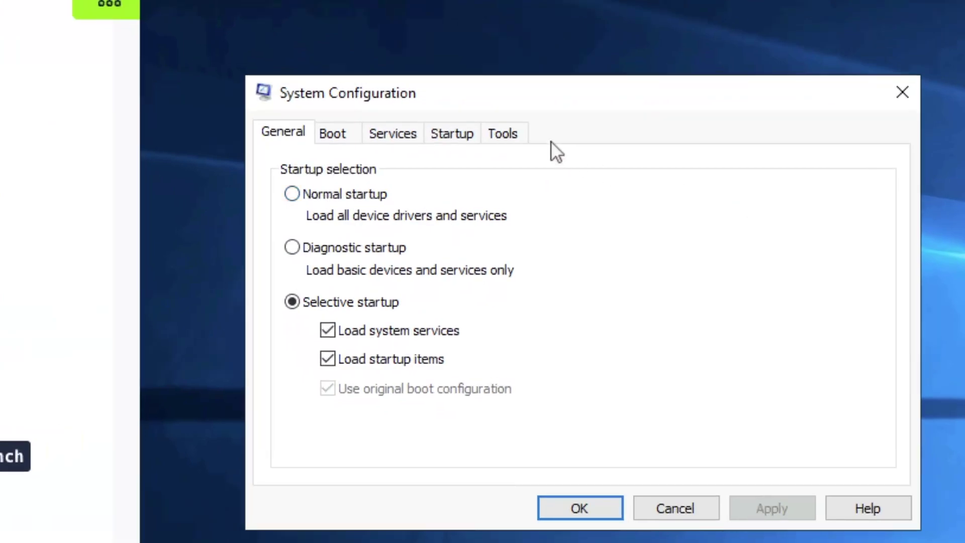
- Display System Configuration's list of tools and examine the selected command path for About Windows
left_click(643, 169)
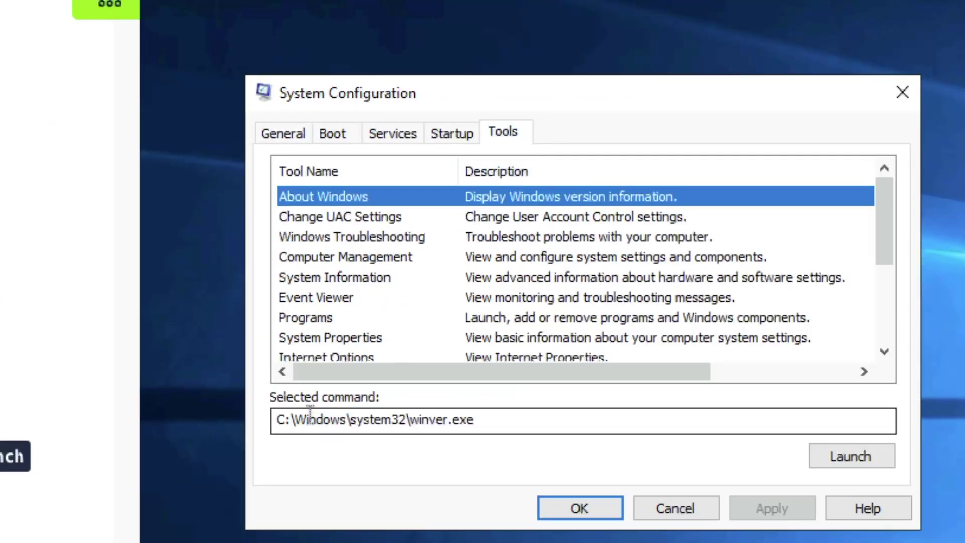
left_click_drag(307, 419, 470, 417)
left_click(469, 418)
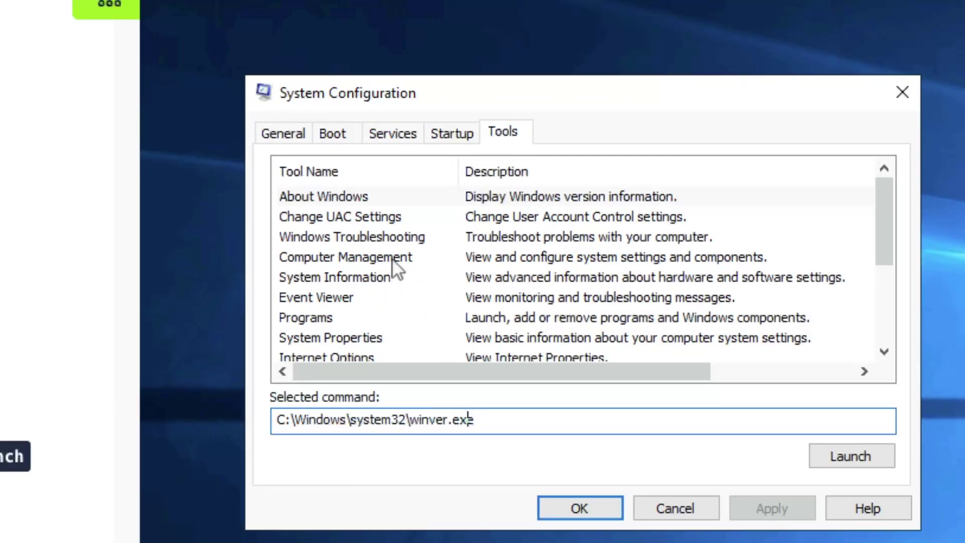
left_click(399, 419)
double_click(458, 419)
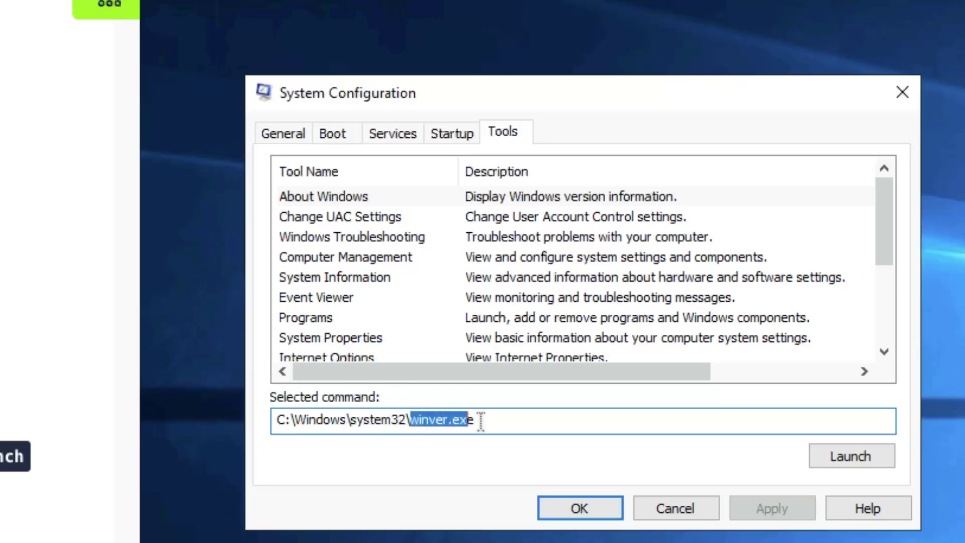
left_click(482, 420)
left_click_drag(475, 419, 275, 420)
- Launch the About Windows tool from System Configuration, view the version information, and close it
left_click(366, 197)
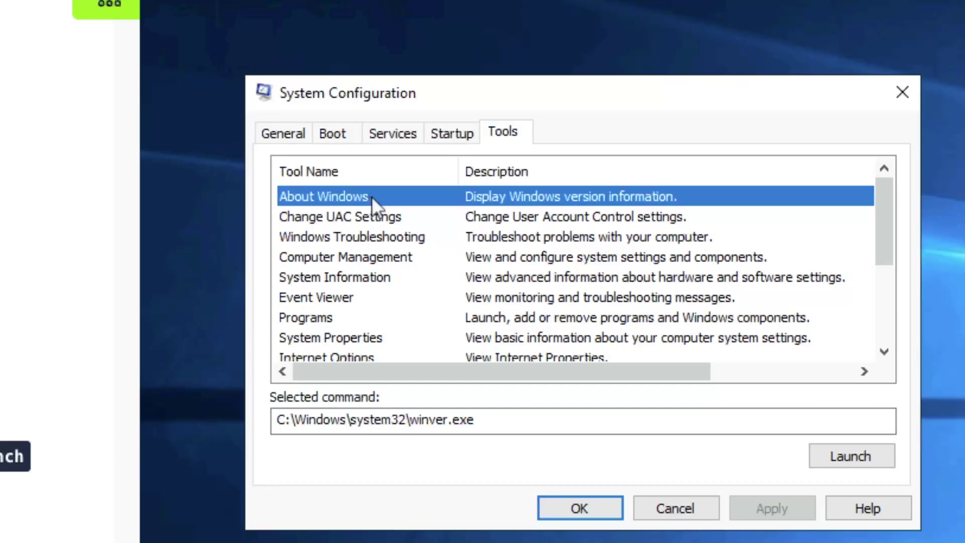
left_click(858, 454)
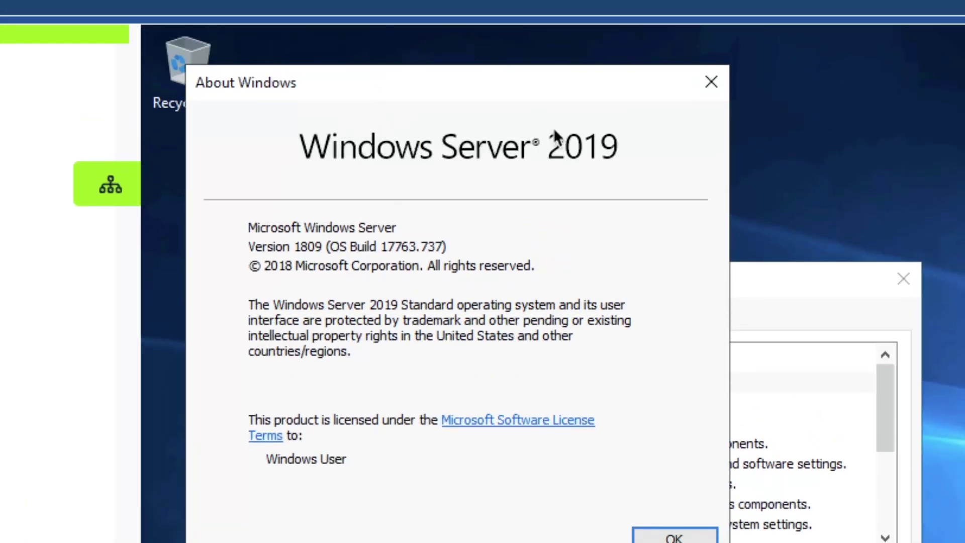
left_click(711, 81)
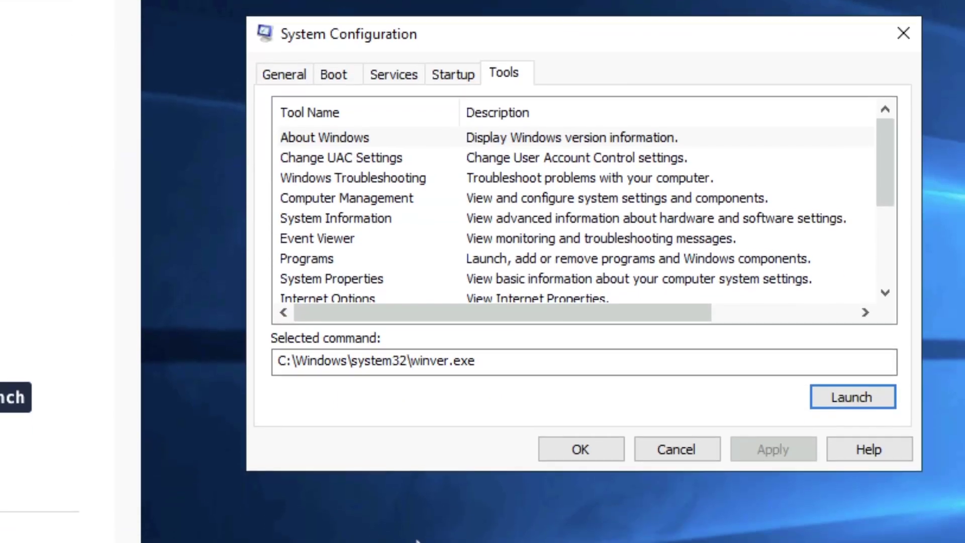
- Copy the full selected command path C:\Windows\system32\winver.exe from System Configuration
left_click(365, 356)
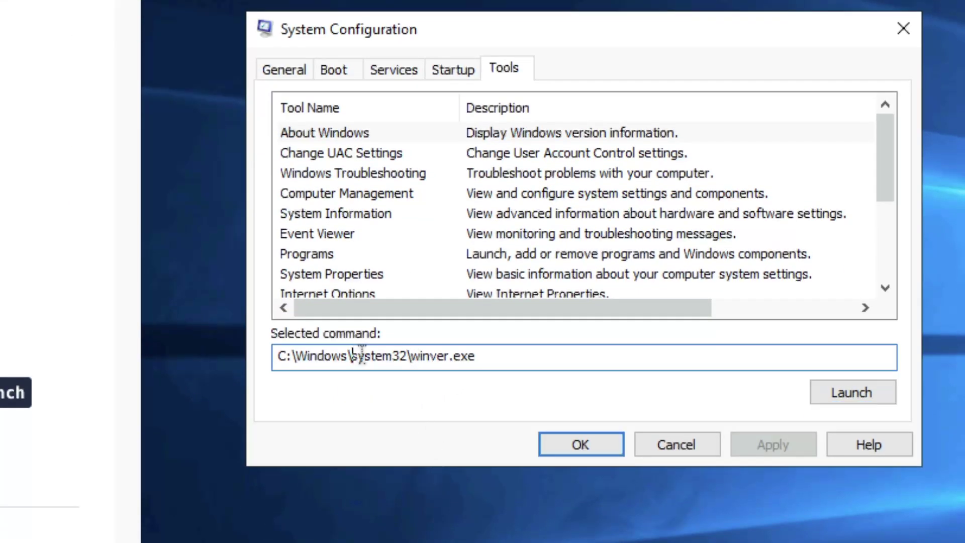
left_click_drag(474, 358, 254, 355)
right_click(314, 355)
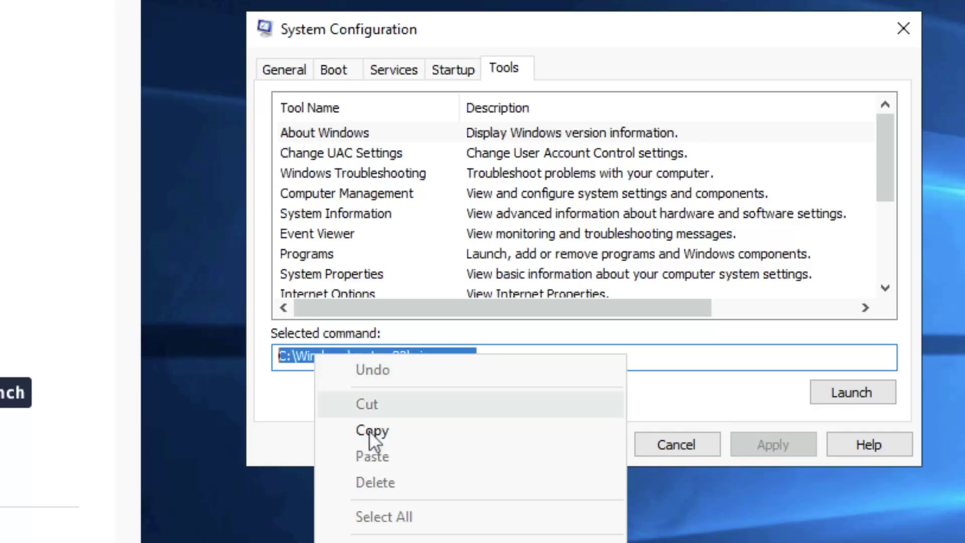
left_click(374, 430)
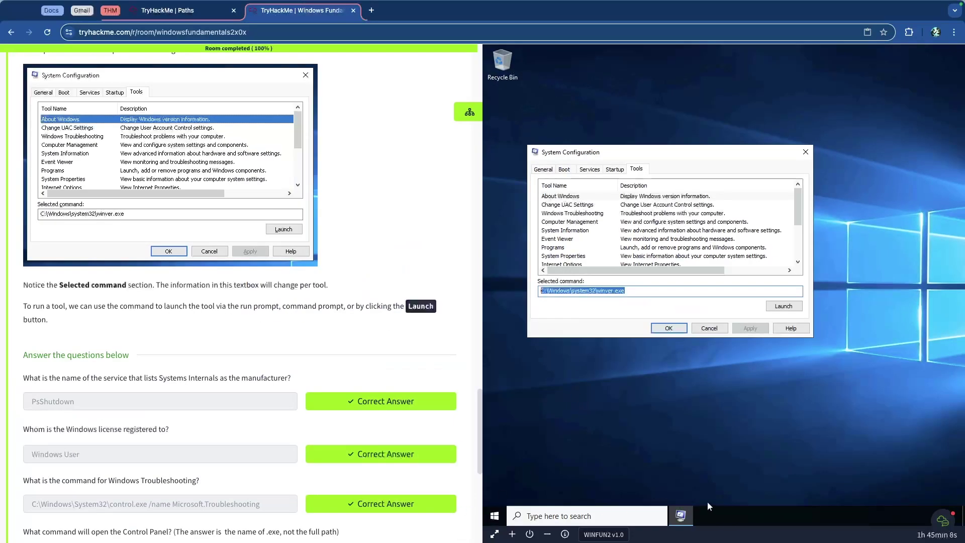
- Search the virtual machine for "file" and open File Explorer
left_click(588, 515)
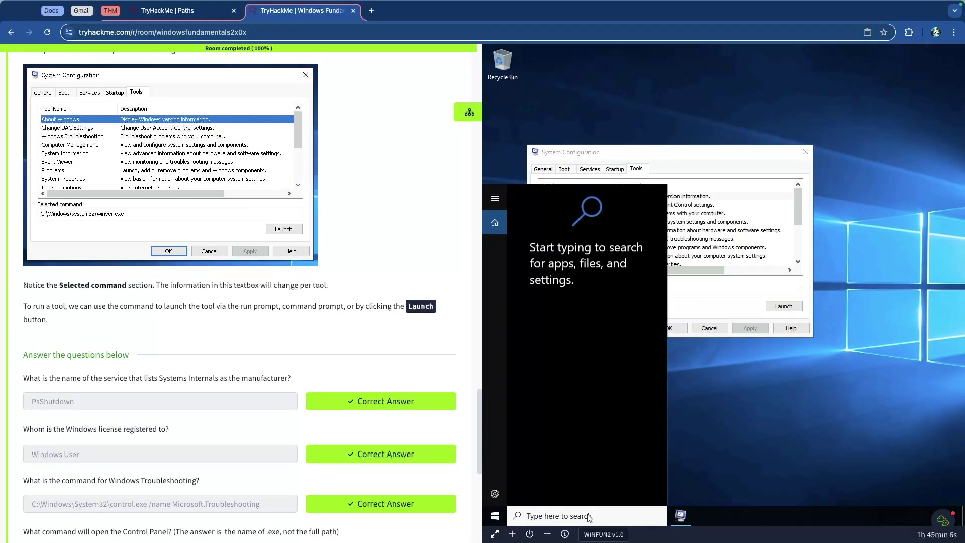
type("file")
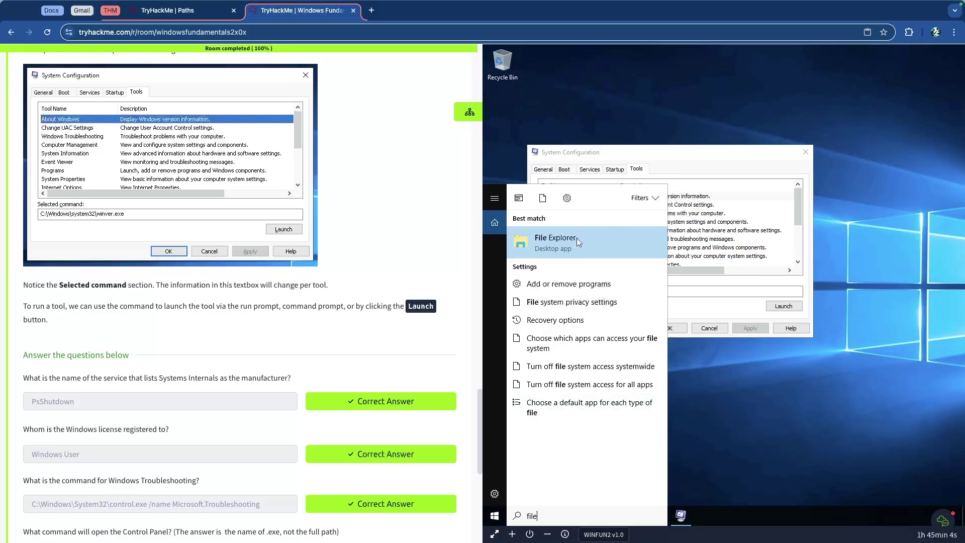
left_click(578, 241)
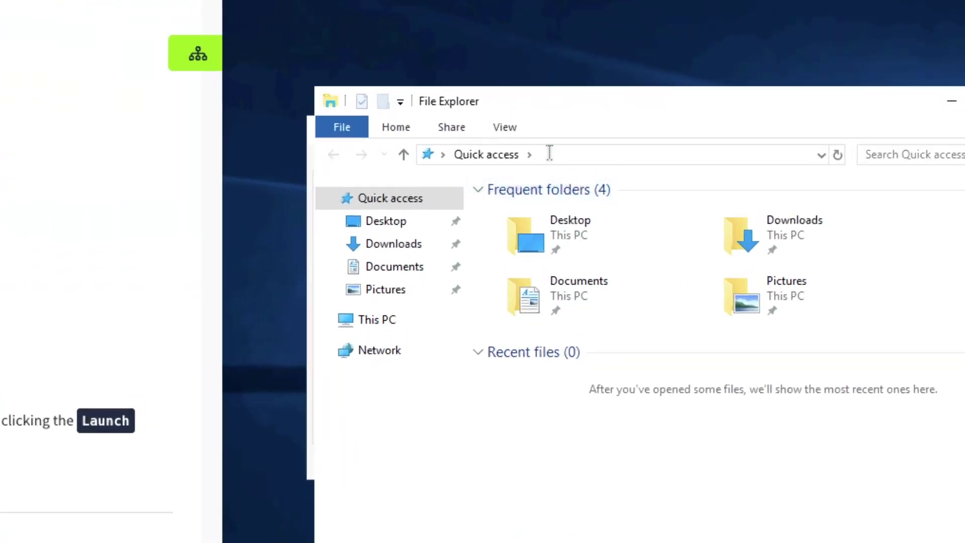
- Run C:\Windows\system32\winver.exe from File Explorer's address by pasting the copied path, and dismiss the About Windows window
left_click(550, 154)
right_click(520, 154)
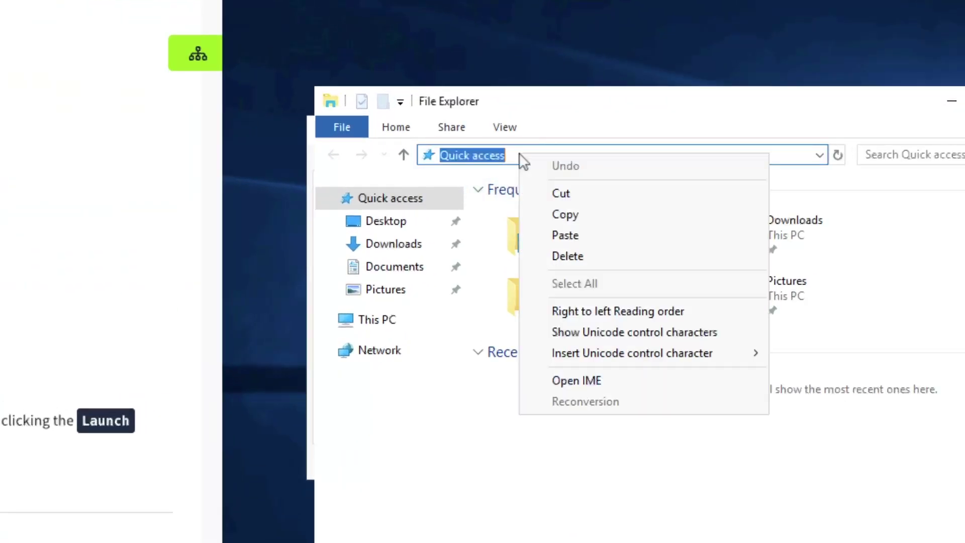
left_click(565, 235)
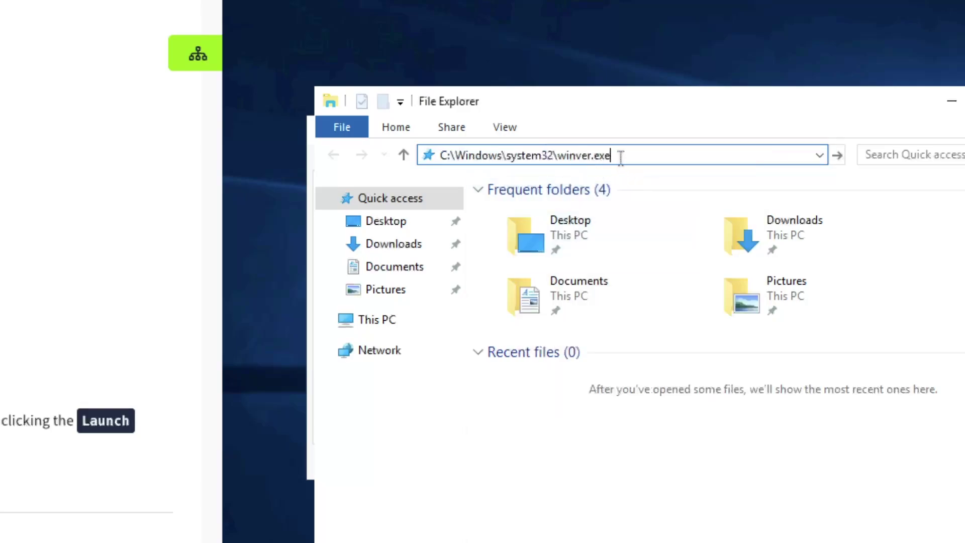
key("Return")
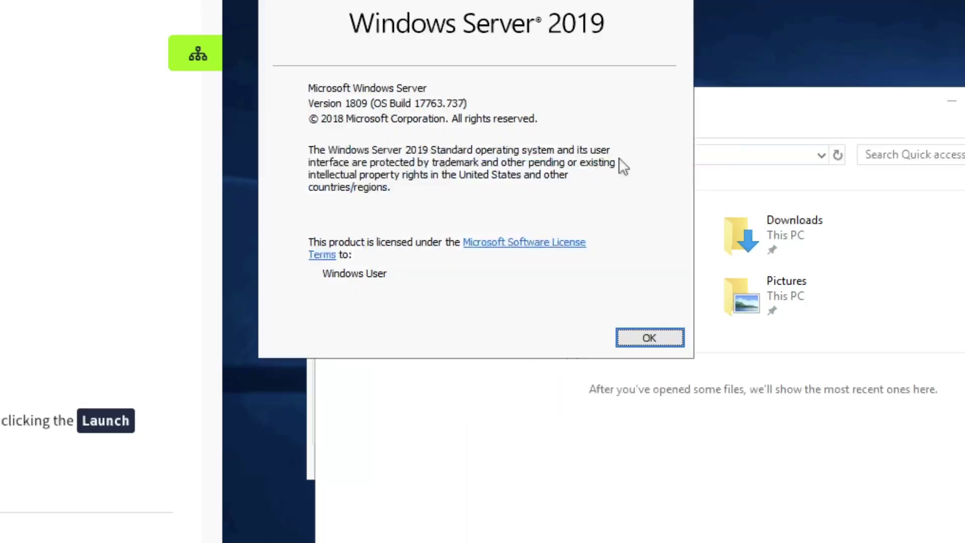
left_click(638, 338)
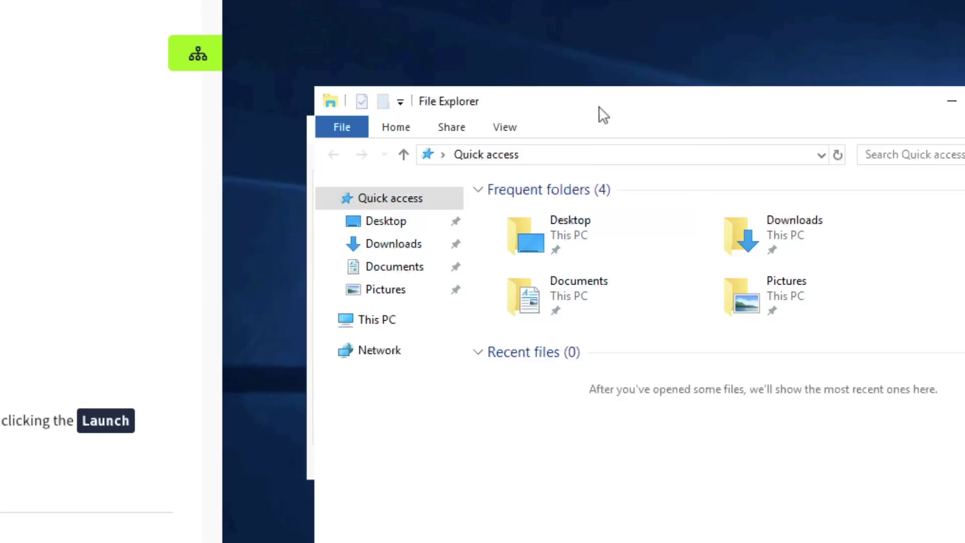
- Close File Explorer and inspect the selected commands for the Programs, System Properties and System Information tools in System Configuration
left_click(917, 102)
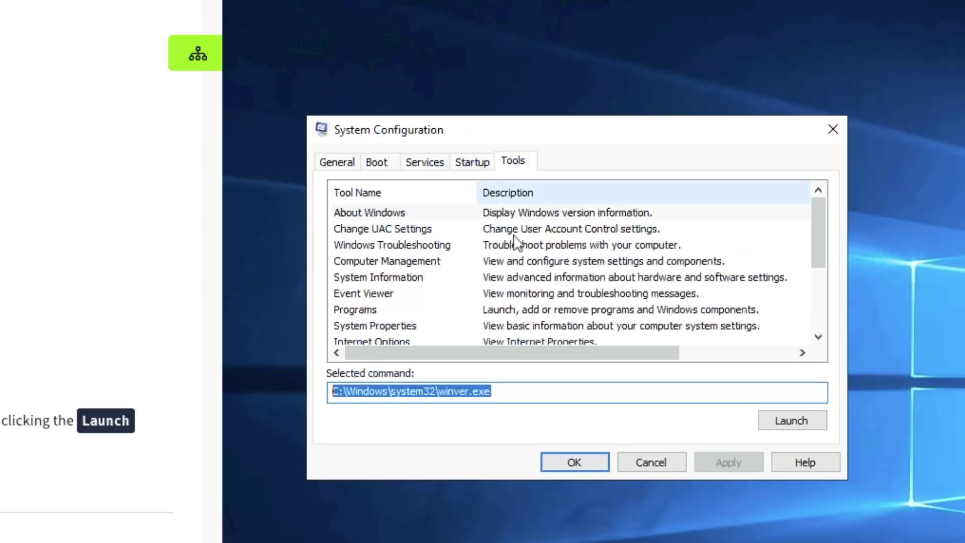
left_click(363, 310)
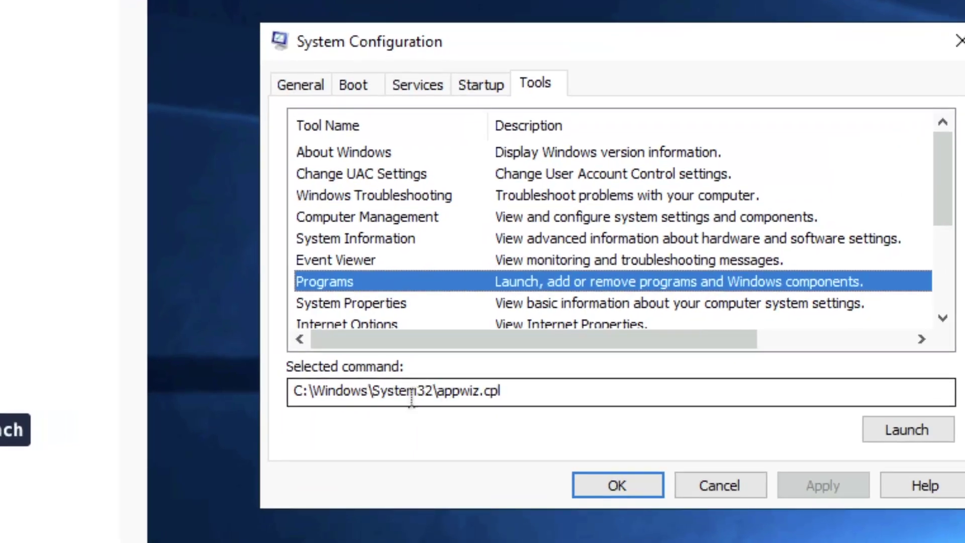
left_click_drag(384, 391, 539, 391)
left_click(538, 390)
left_click(371, 302)
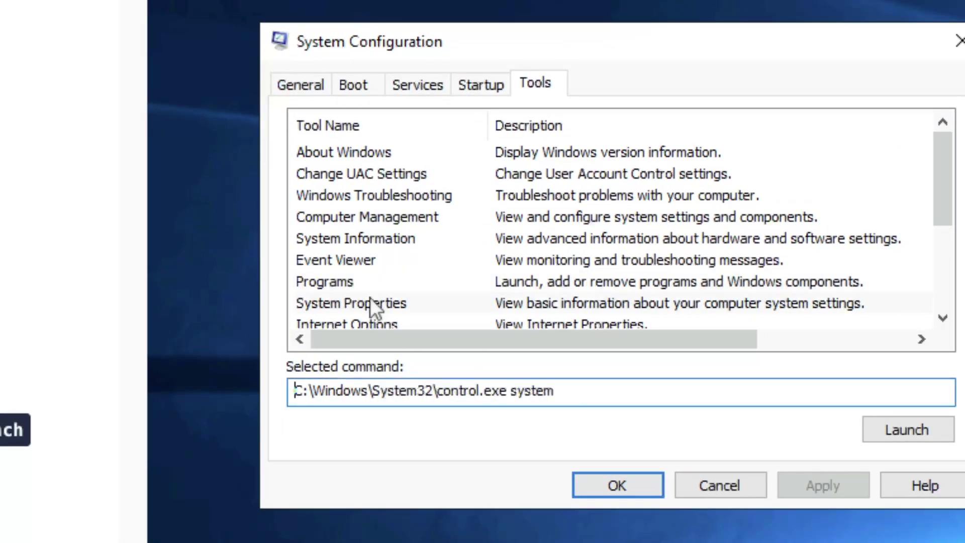
left_click(547, 391)
left_click(415, 237)
left_click(523, 391)
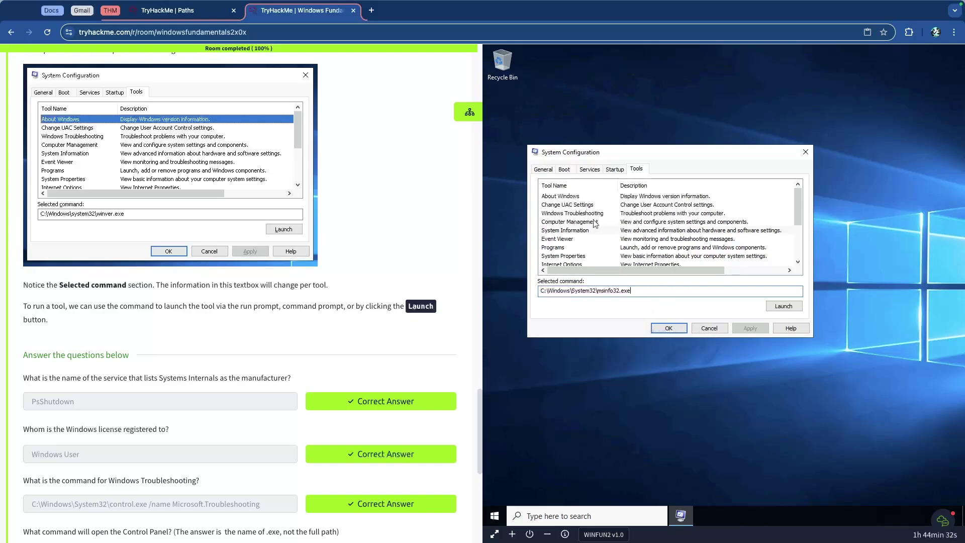
- Look through the rest of the System Configuration tool list and close the dialog with OK
scroll(595, 222, "down", 3)
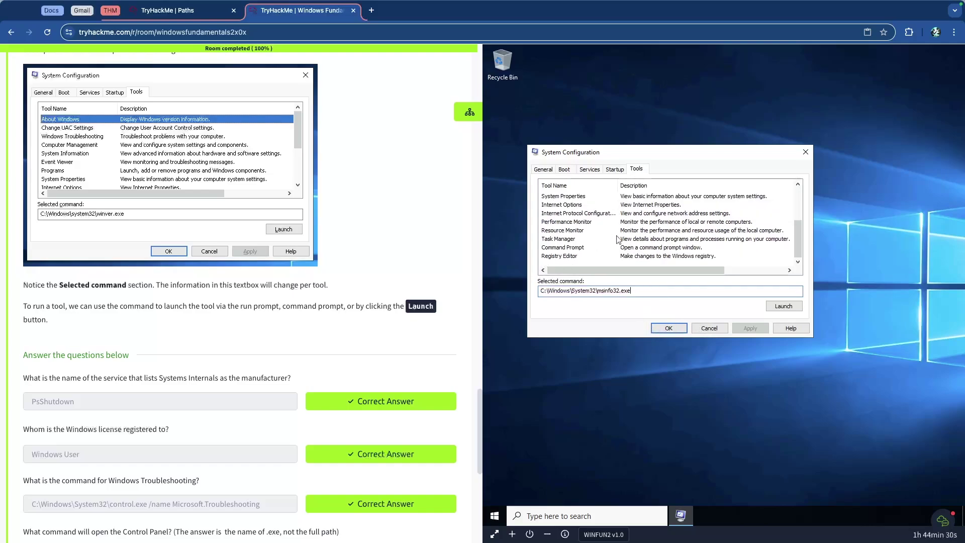
scroll(618, 240, "up", 3)
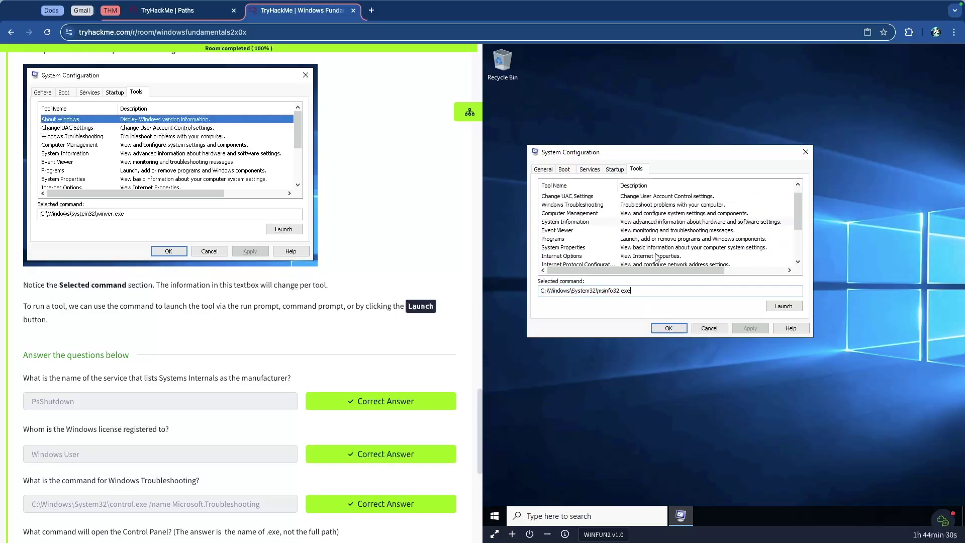
left_click(673, 327)
- Review the Task 2 material on the room page, ending with the passage on ways to run a tool from its command
scroll(212, 336, "up", 20)
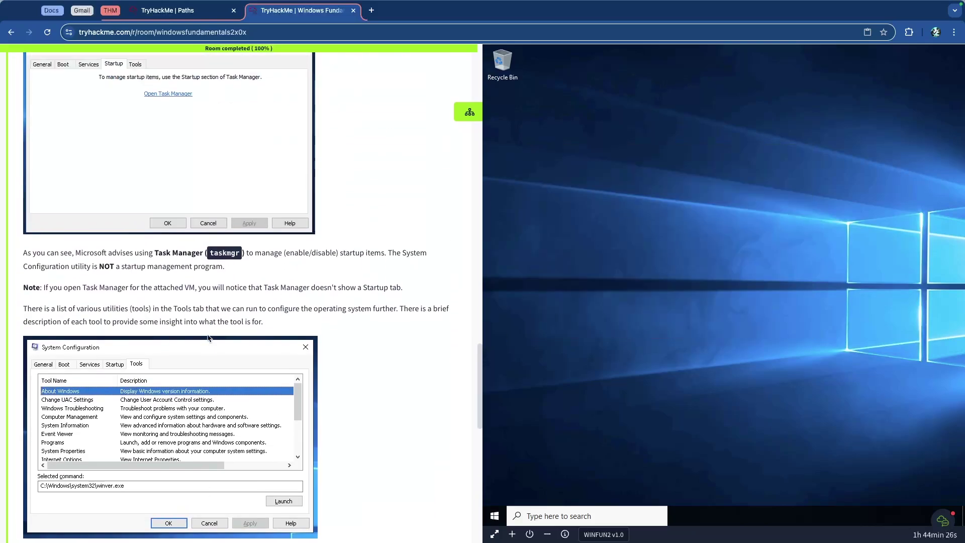
scroll(207, 334, "up", 10)
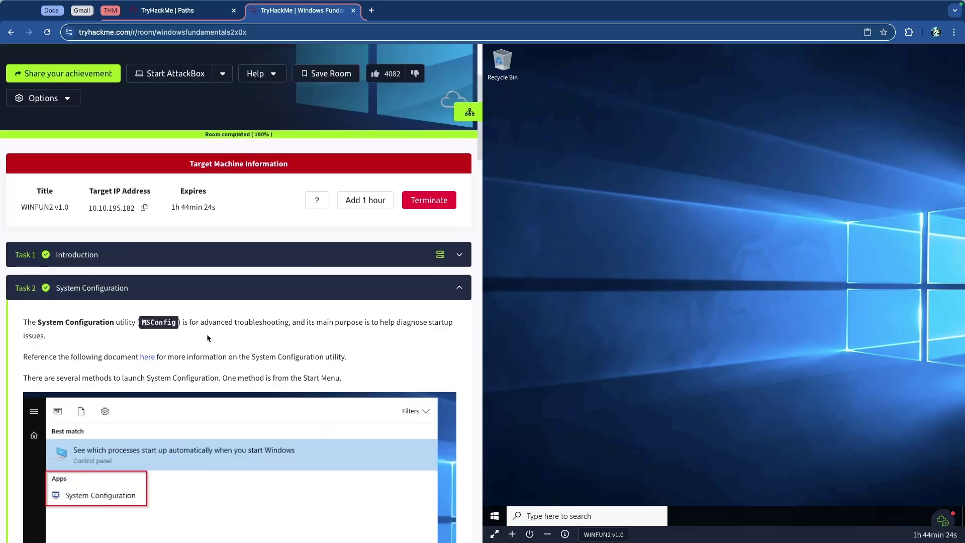
scroll(206, 334, "down", 10)
scroll(206, 334, "down", 20)
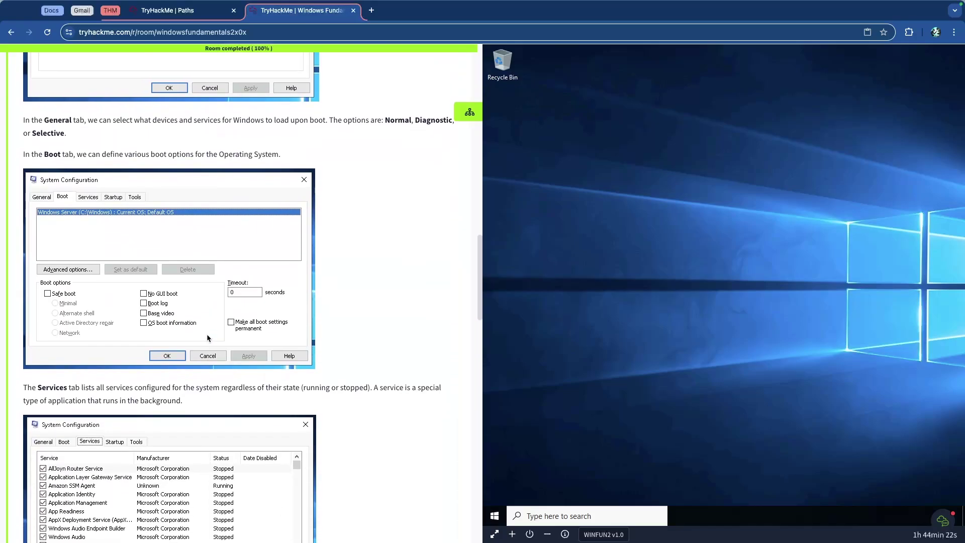
scroll(156, 322, "up", 6)
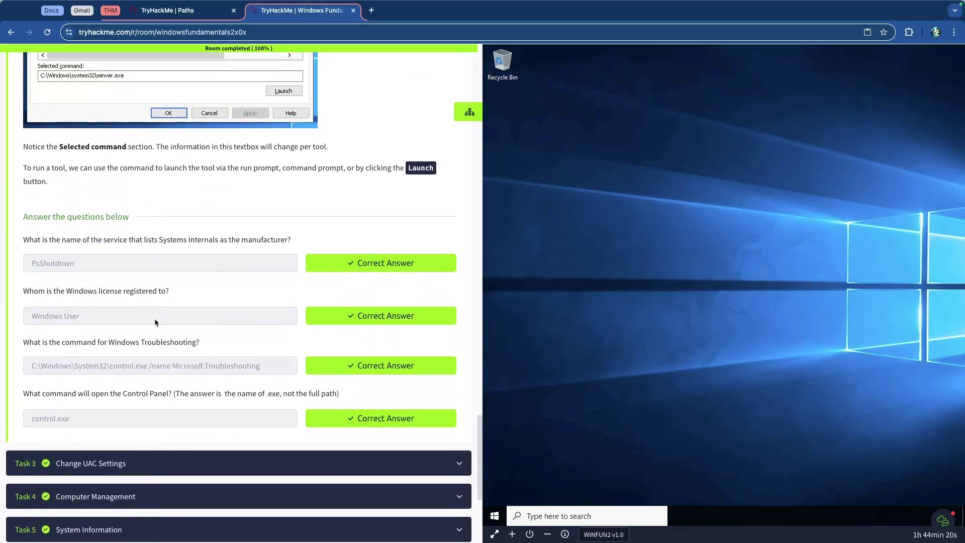
scroll(92, 278, "up", 5)
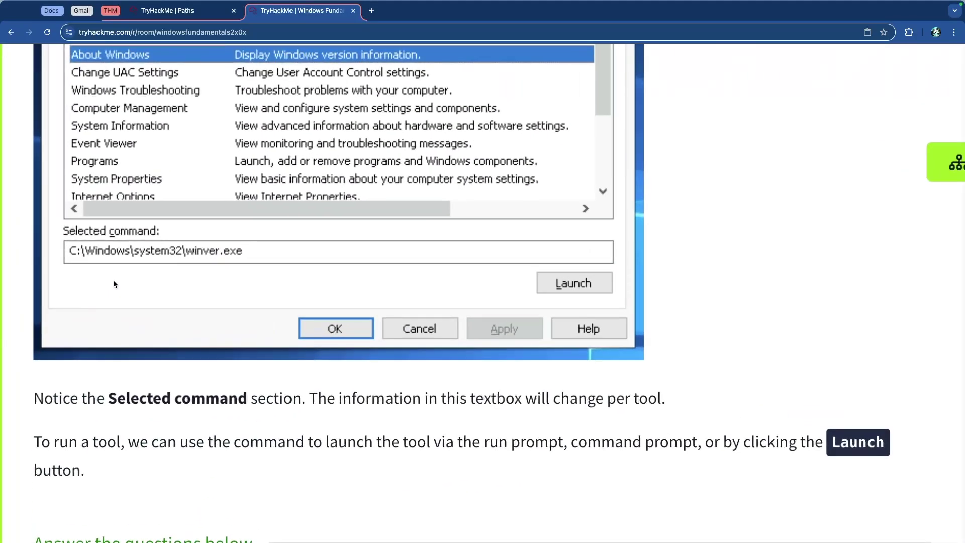
scroll(113, 280, "down", 5)
scroll(252, 248, "down", 1)
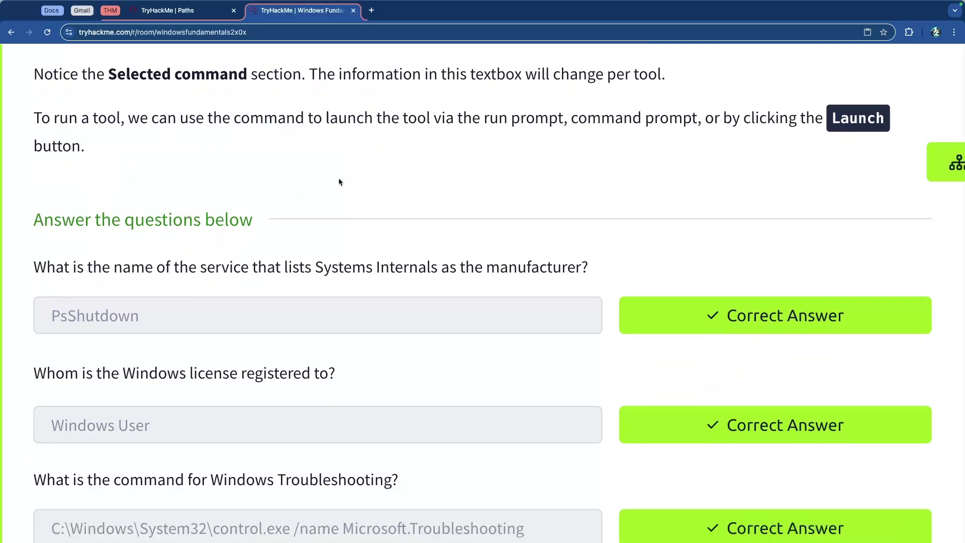
left_click_drag(70, 119, 579, 121)
left_click(606, 121)
left_click_drag(728, 119, 931, 122)
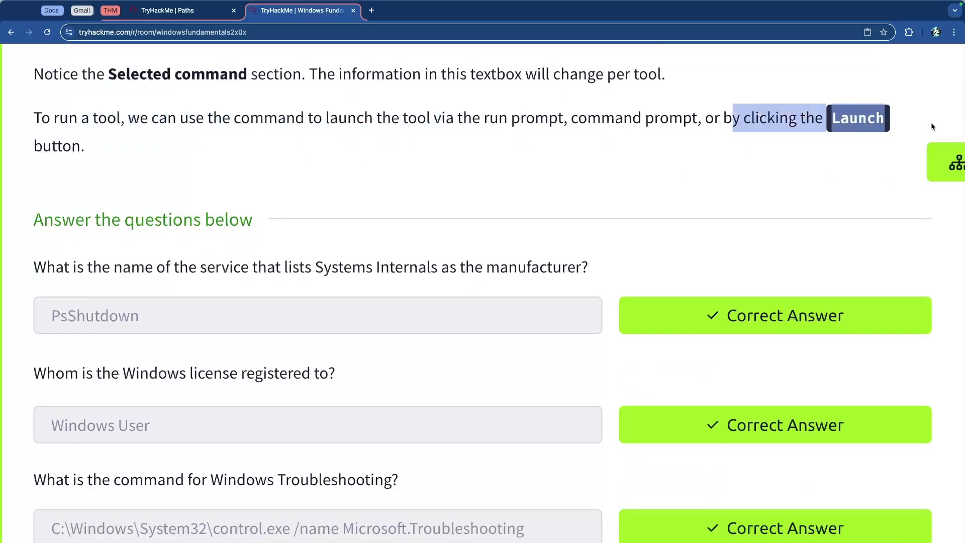
left_click(202, 138)
- Read the question asking which service lists Systems Internals as its manufacturer
scroll(131, 130, "down", 4)
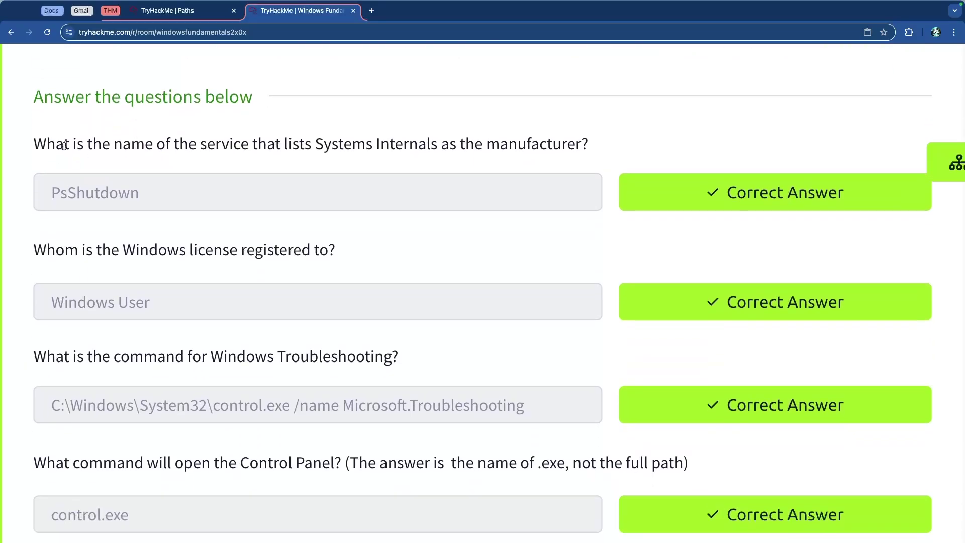
left_click_drag(64, 144, 425, 145)
left_click(415, 145)
left_click_drag(321, 144, 563, 146)
left_click(586, 149)
scroll(408, 141, "up", 4)
scroll(426, 145, "down", 10)
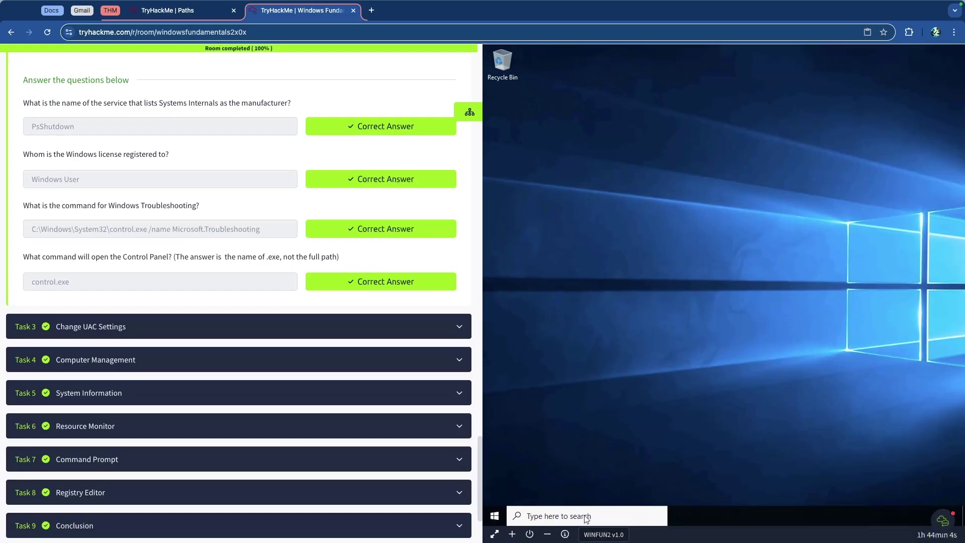
- Search the virtual machine for "msconfig", open System Configuration and show its list of services
left_click(586, 518)
type("m")
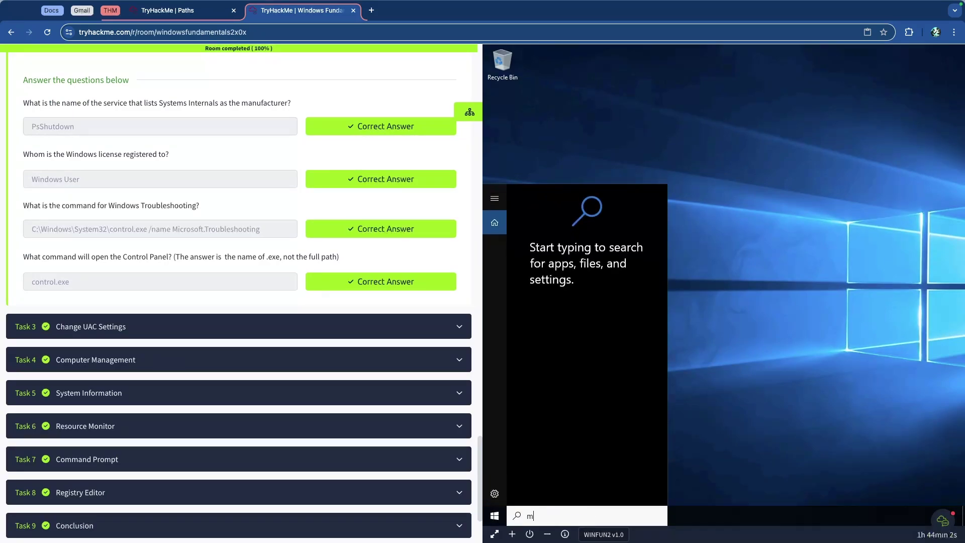
type("sconfig")
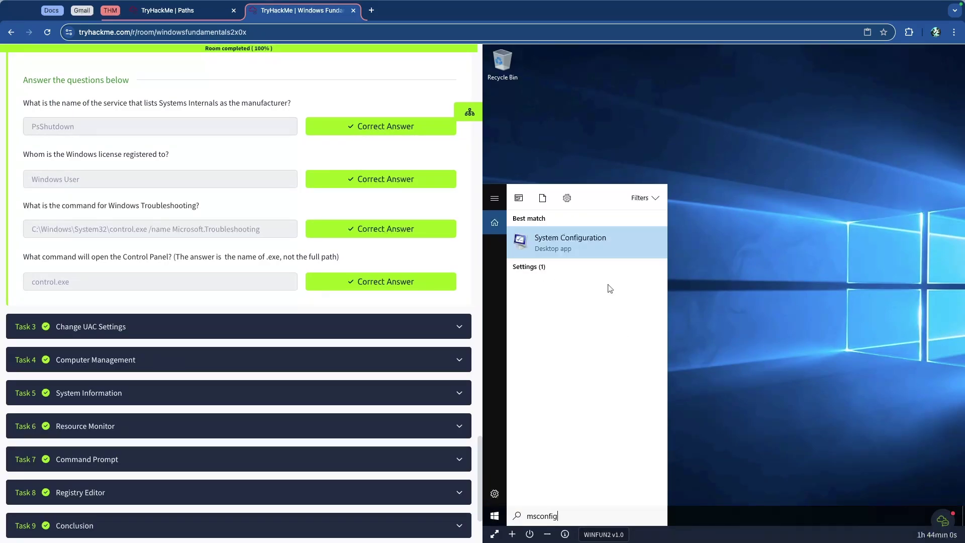
left_click(600, 246)
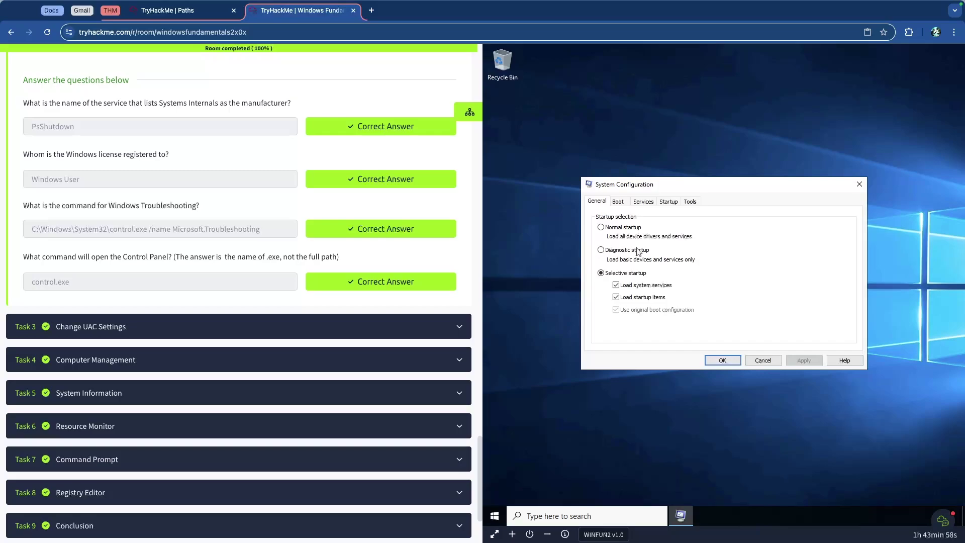
left_click(643, 201)
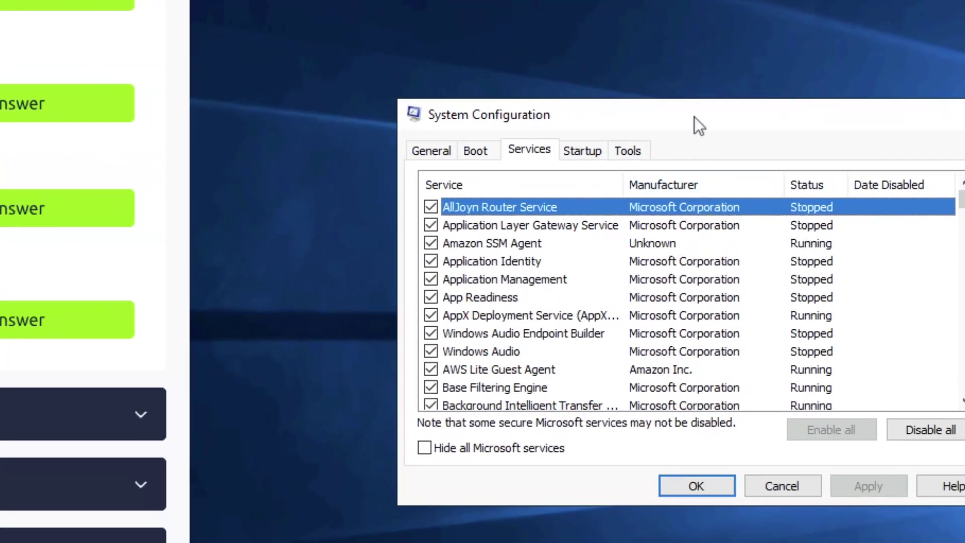
- Sort the services by manufacturer in descending order and select the PsShutdown service listed under Systems Internals
left_click_drag(658, 119, 602, 92)
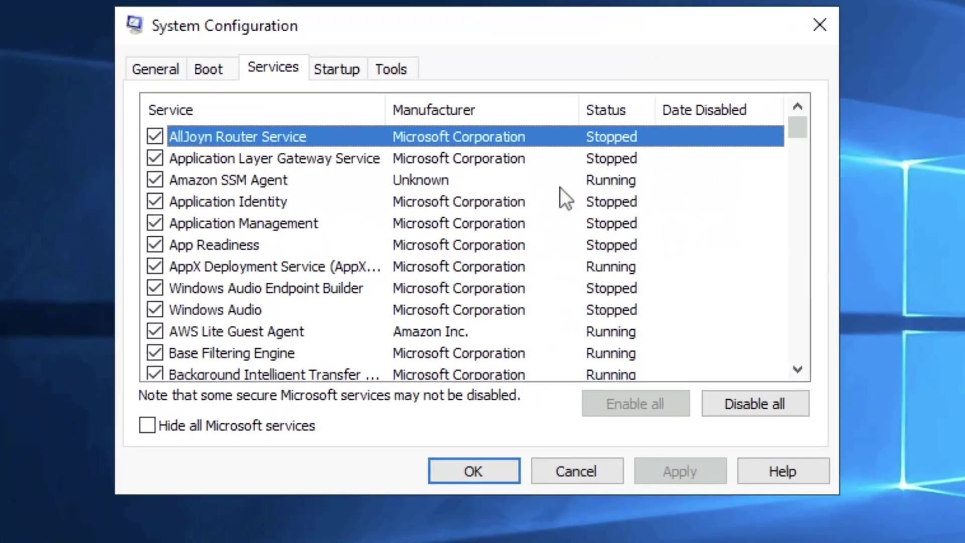
left_click(455, 113)
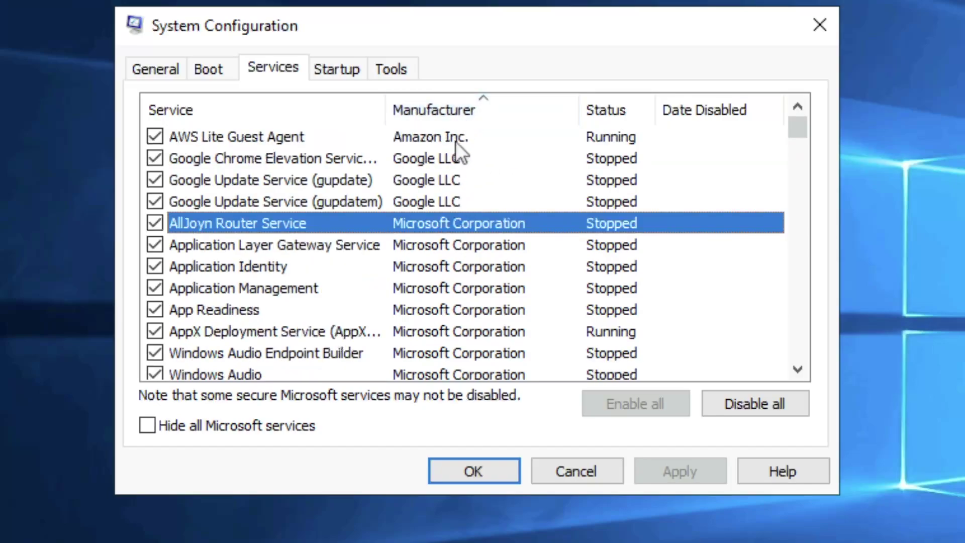
left_click(460, 110)
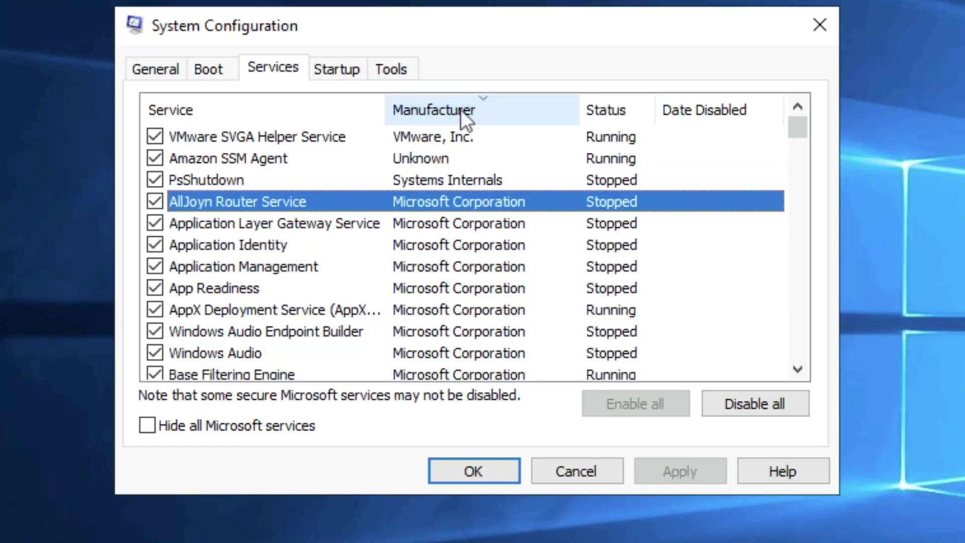
left_click(471, 181)
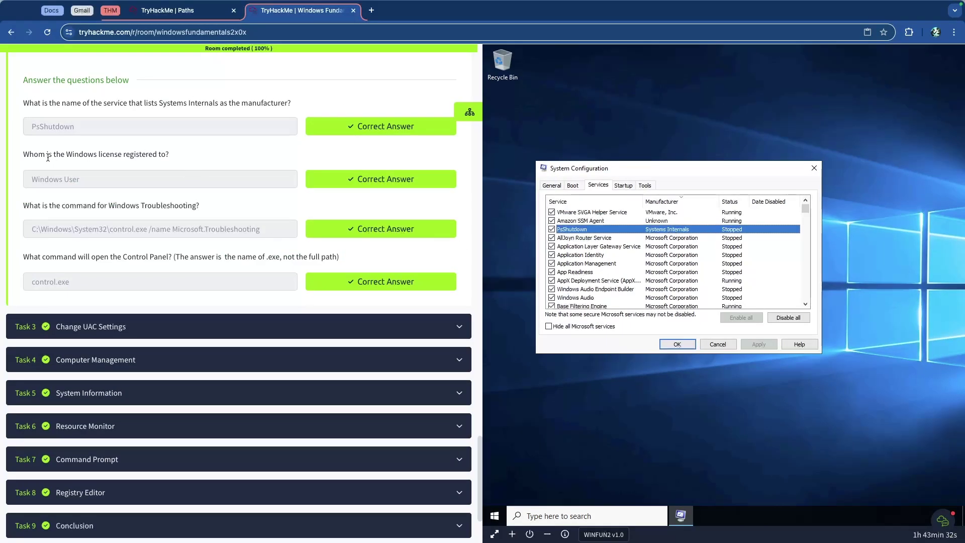
- Read the question about whom the Windows license is registered to and check the General and Boot settings in System Configuration
left_click_drag(43, 155, 146, 155)
scroll(101, 146, "up", 5)
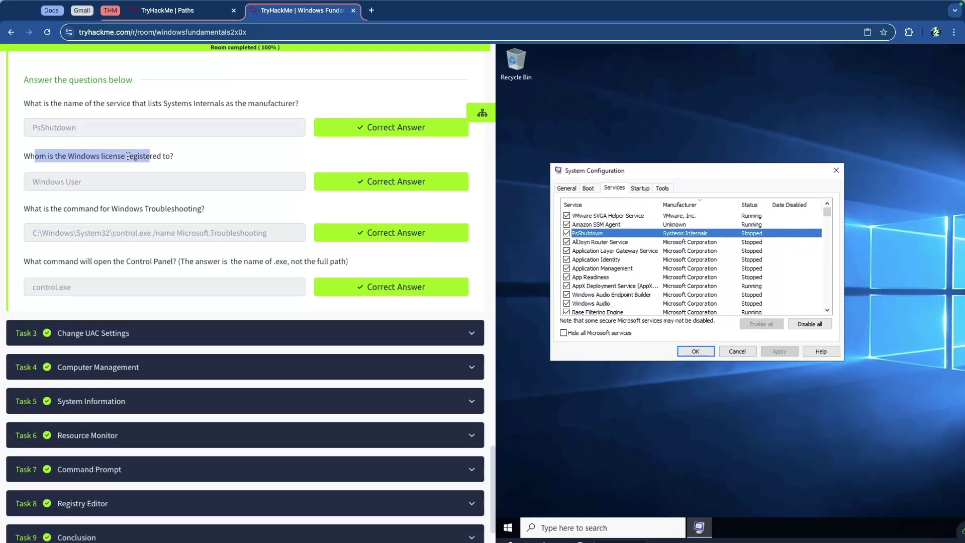
left_click(265, 283)
scroll(256, 282, "down", 5)
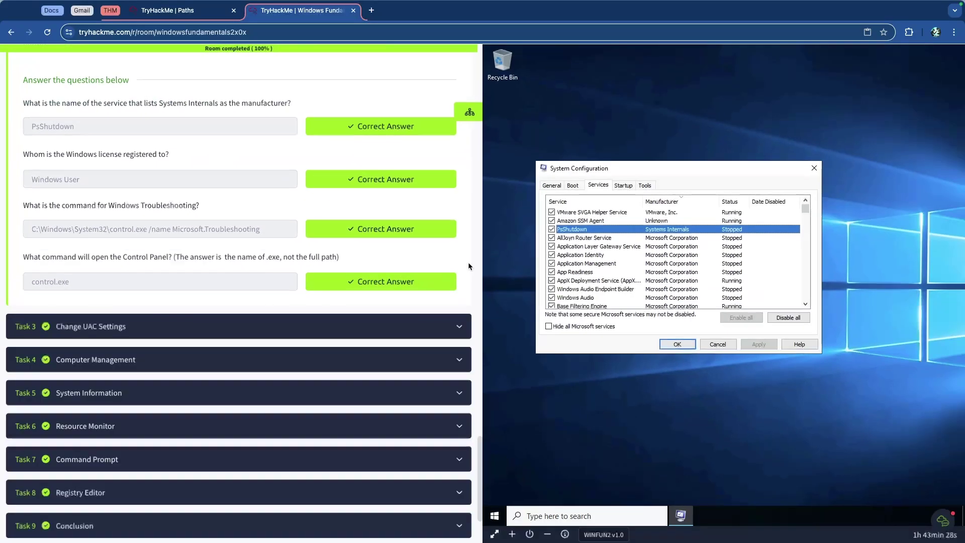
left_click(553, 185)
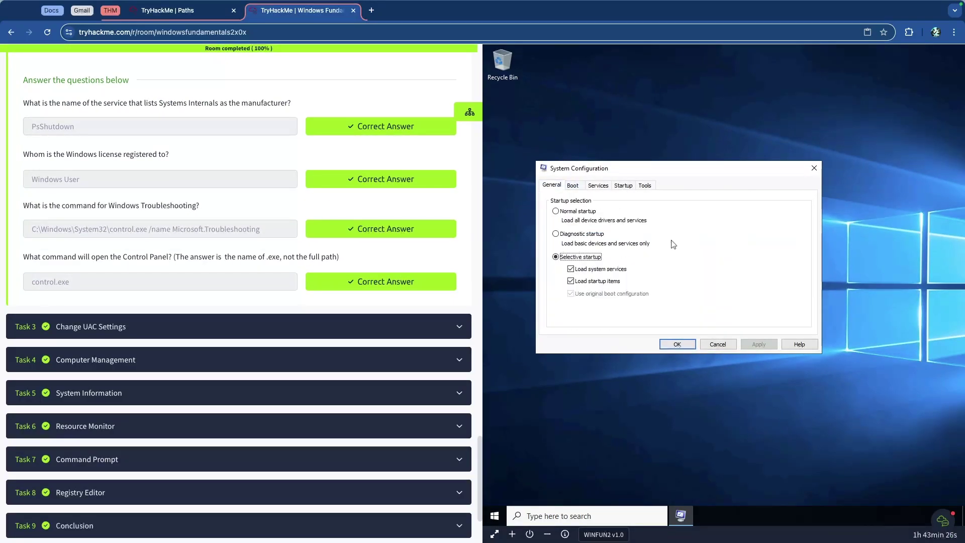
left_click(573, 186)
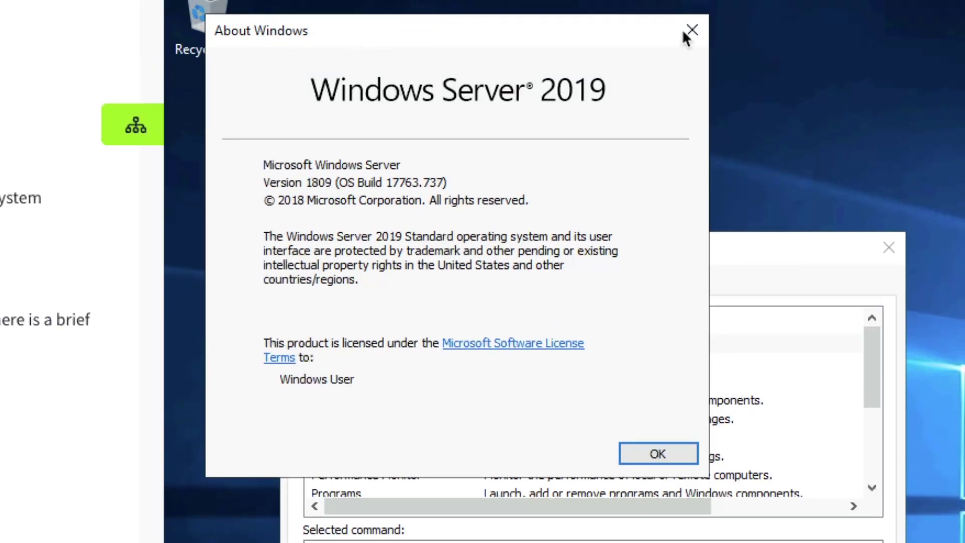
- Close the About Windows window, select the About Windows tool in System Configuration and launch it again
left_click(684, 30)
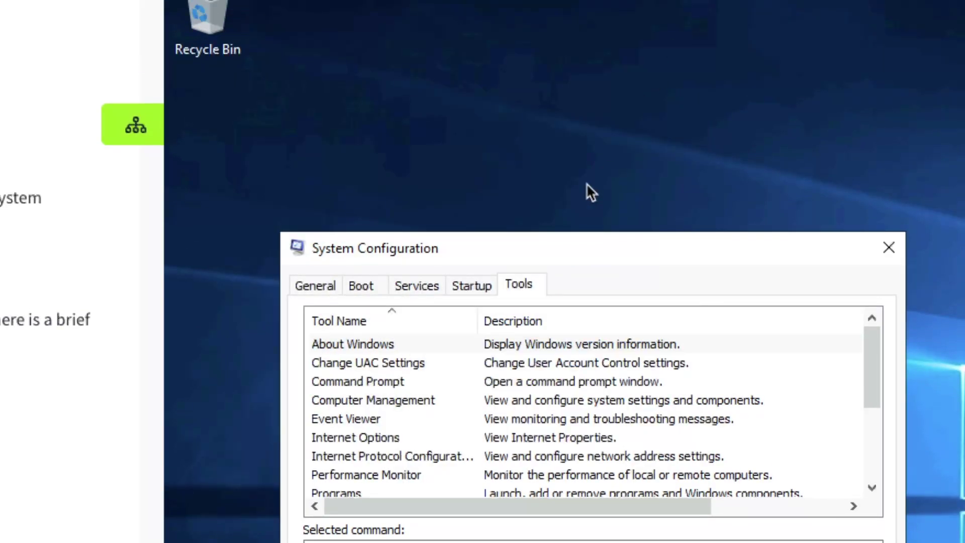
left_click(375, 344)
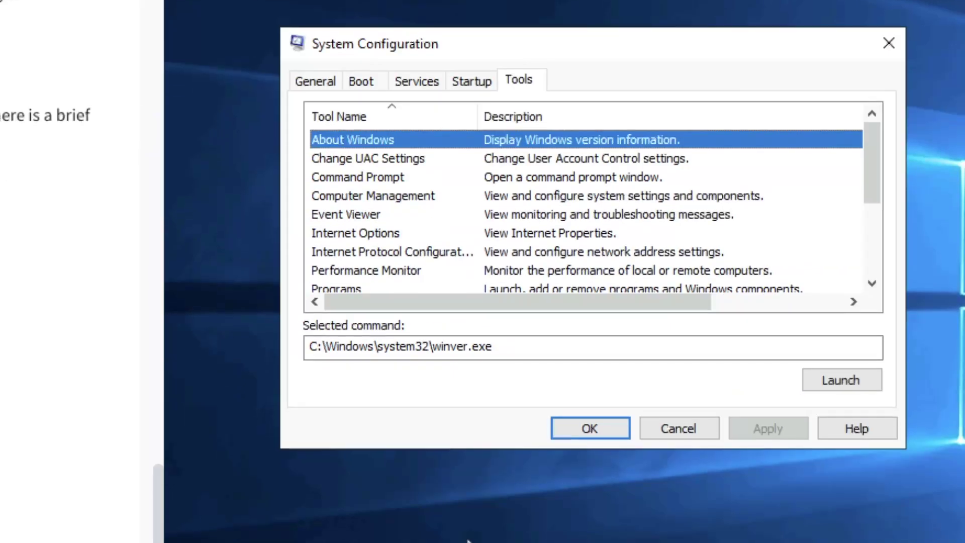
left_click(826, 378)
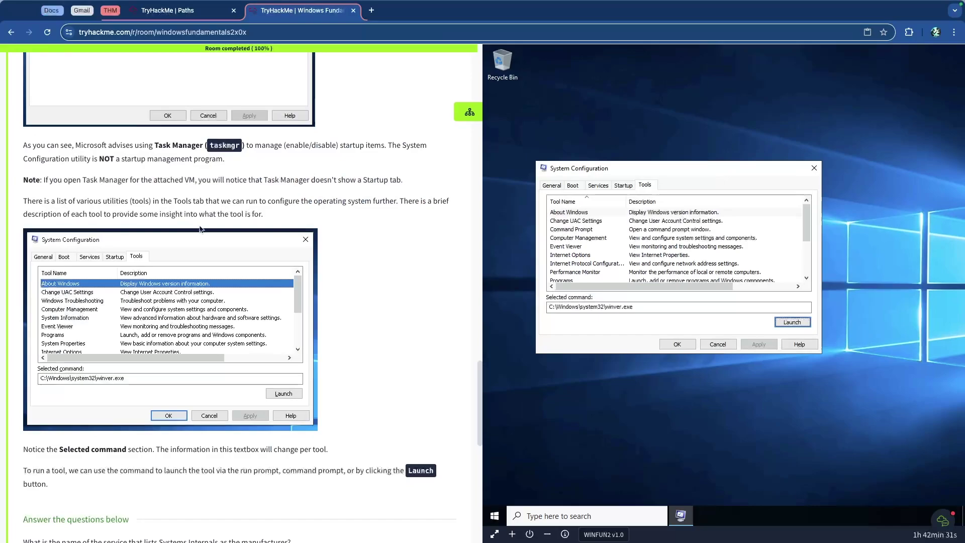
- Read the question about the command for Windows Troubleshooting and its submitted answer on the room page
scroll(200, 228, "down", 15)
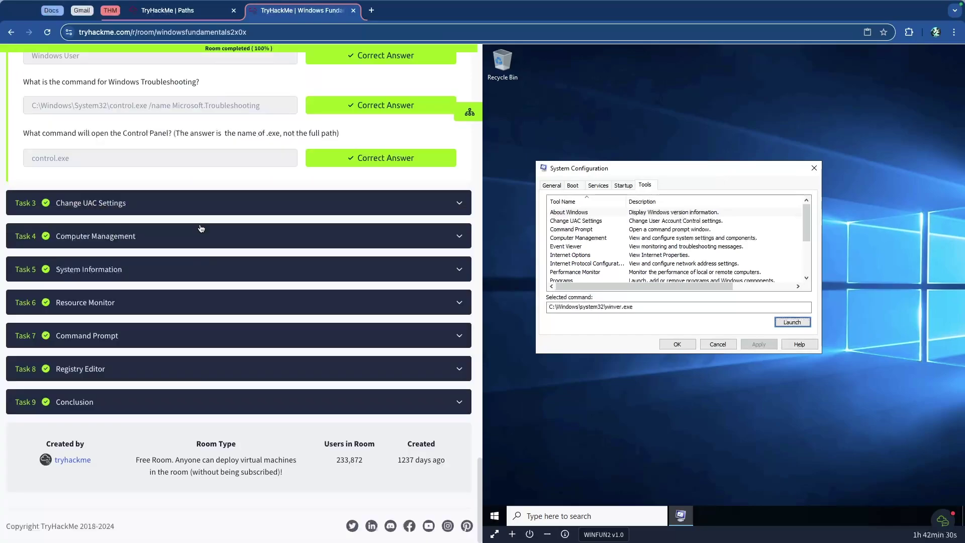
scroll(200, 228, "up", 3)
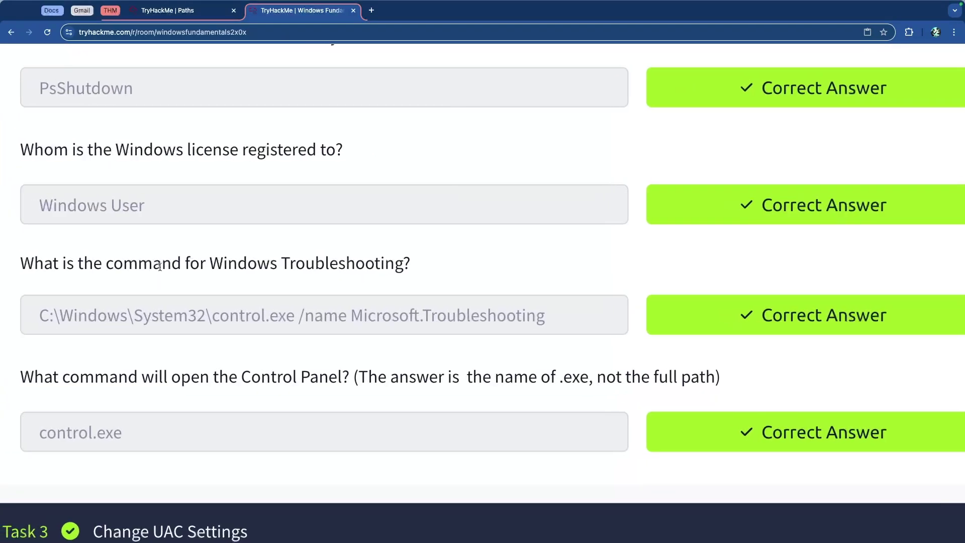
left_click_drag(76, 243, 162, 246)
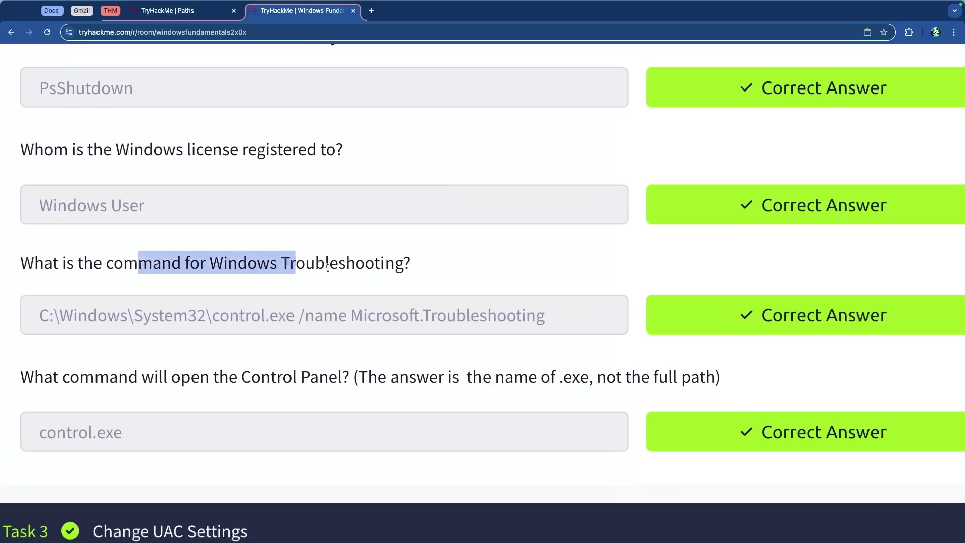
left_click_drag(328, 268, 412, 270)
left_click(238, 301)
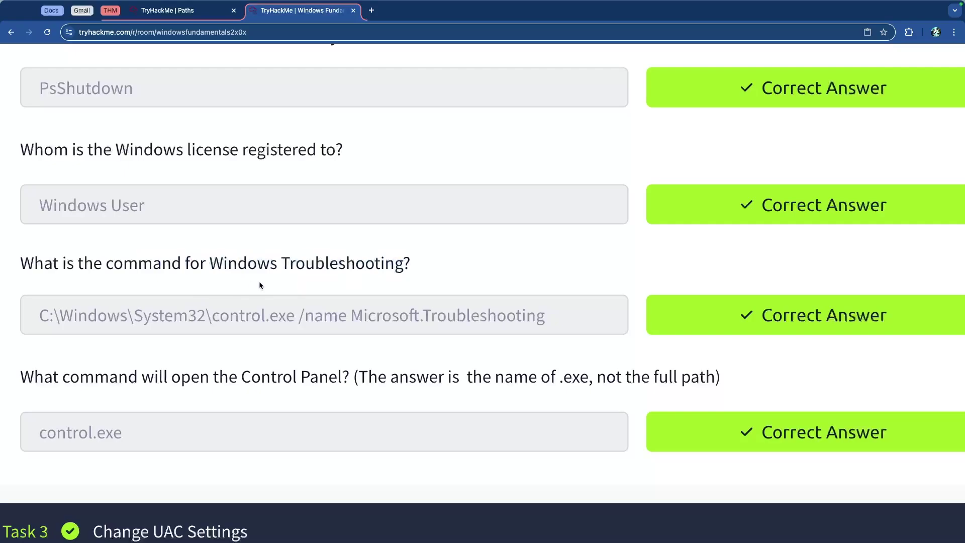
left_click_drag(49, 319, 532, 322)
left_click(544, 322)
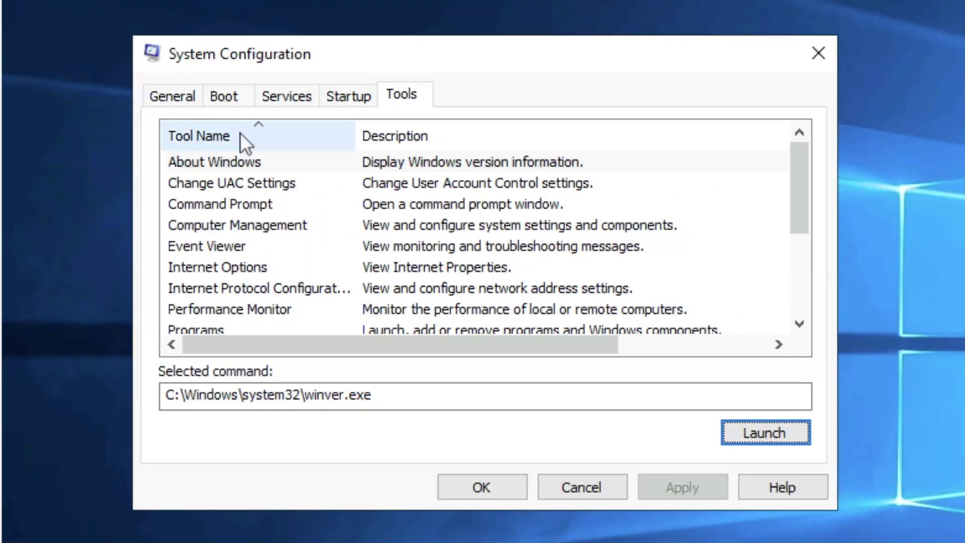
- Select the Windows Troubleshooting tool in System Configuration and copy its full selected command
scroll(236, 202, "down", 3)
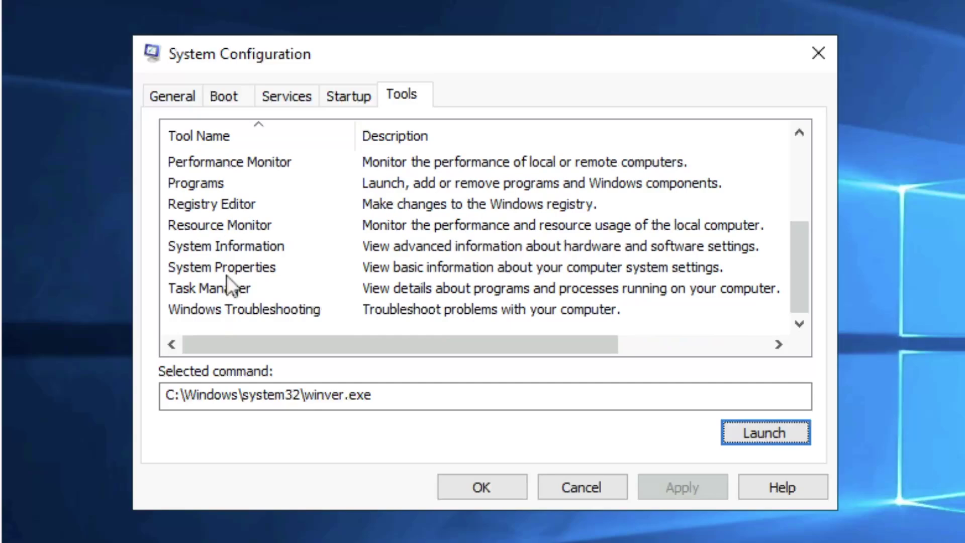
left_click(224, 309)
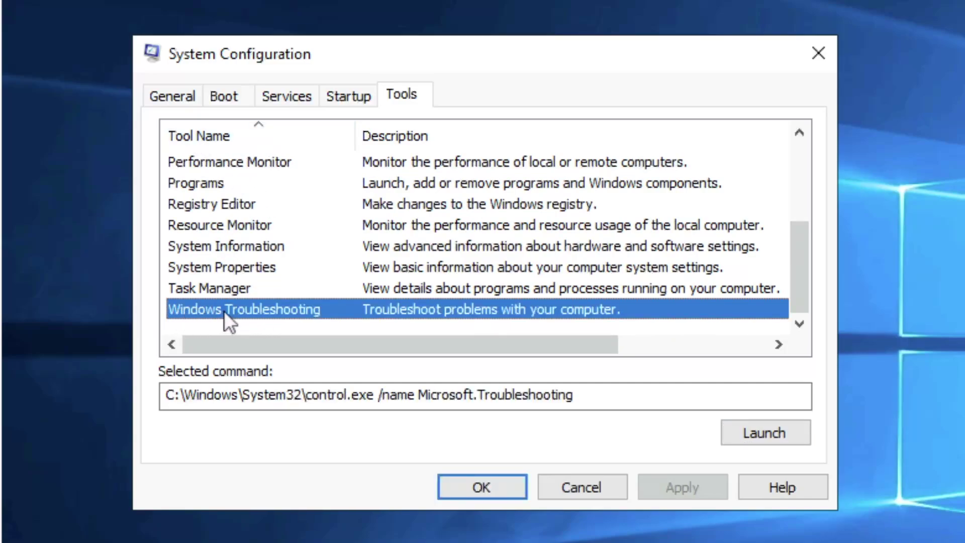
left_click(270, 394)
left_click_drag(578, 395, 101, 401)
right_click(306, 400)
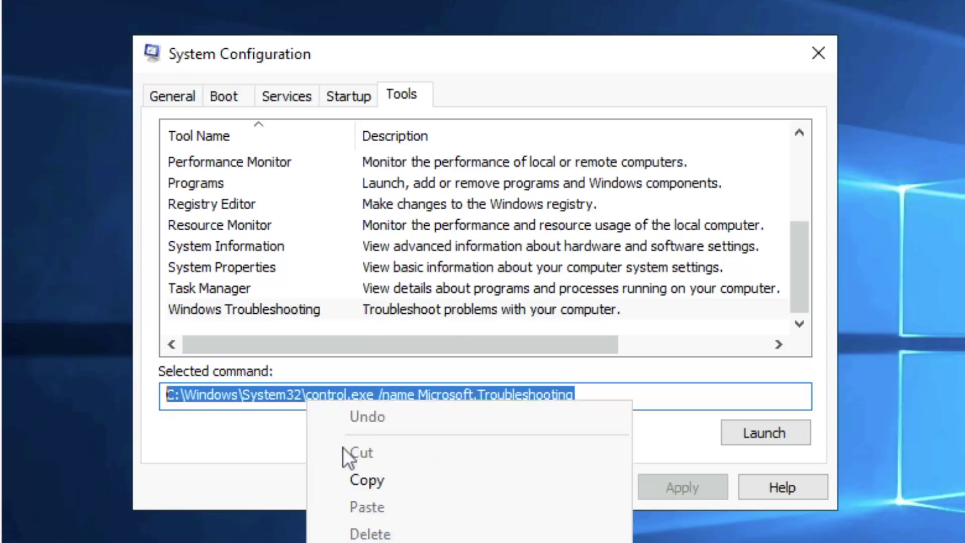
left_click(371, 473)
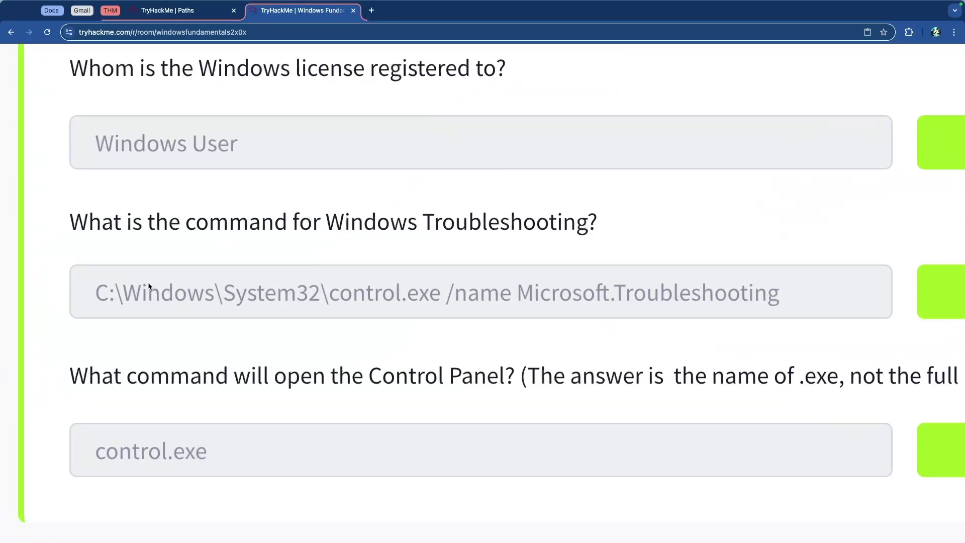
- Read the room's question about which command opens the Control Panel, including the note on the answer format
scroll(300, 301, "right", 1)
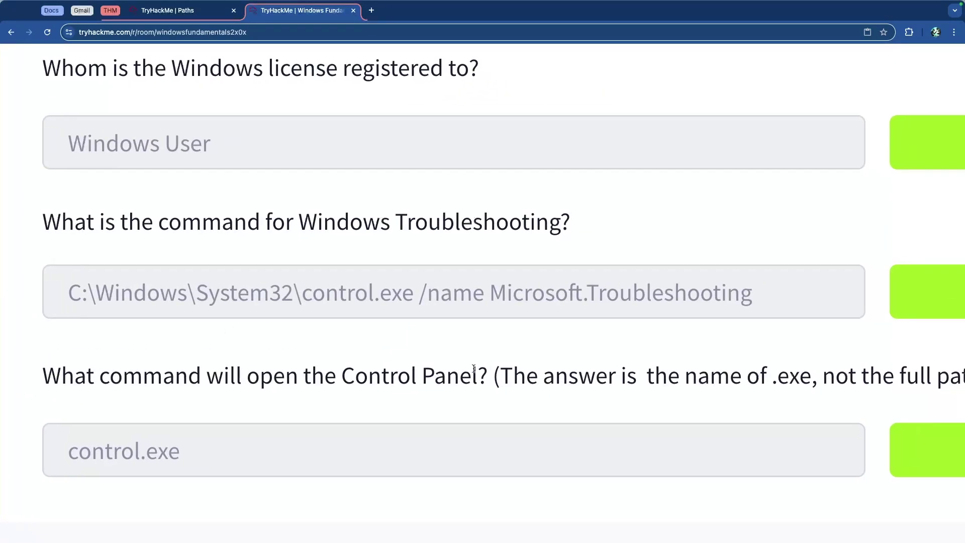
scroll(394, 358, "right", 2)
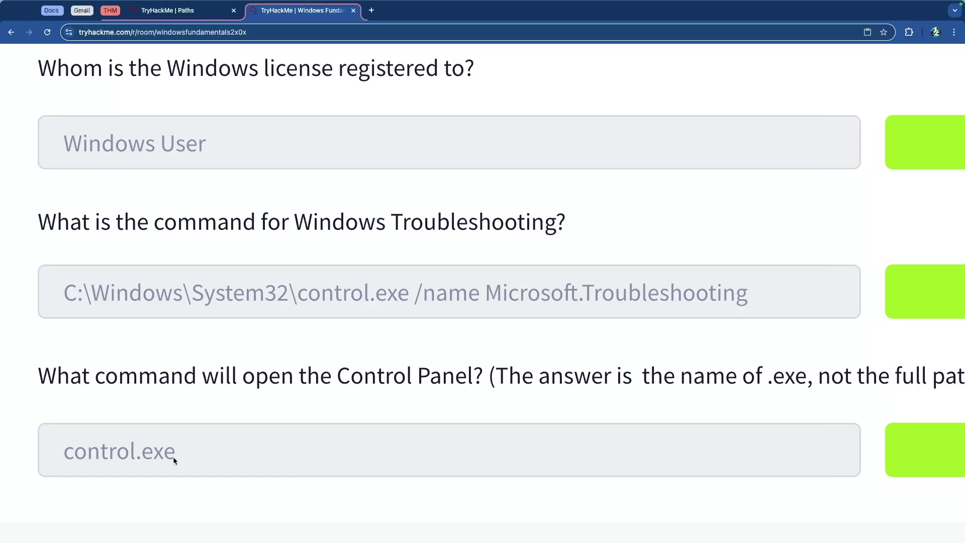
scroll(322, 374, "right", 5)
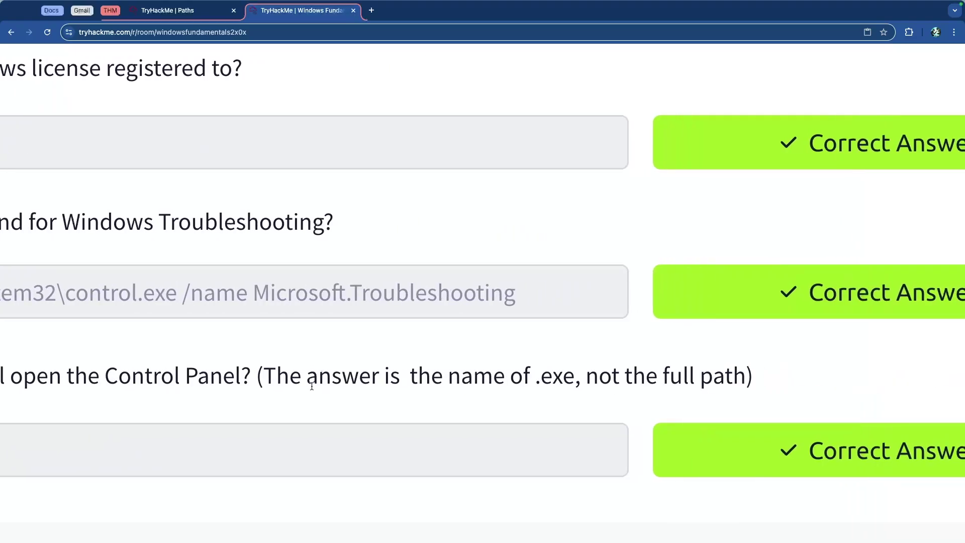
left_click_drag(312, 386, 697, 378)
left_click(697, 378)
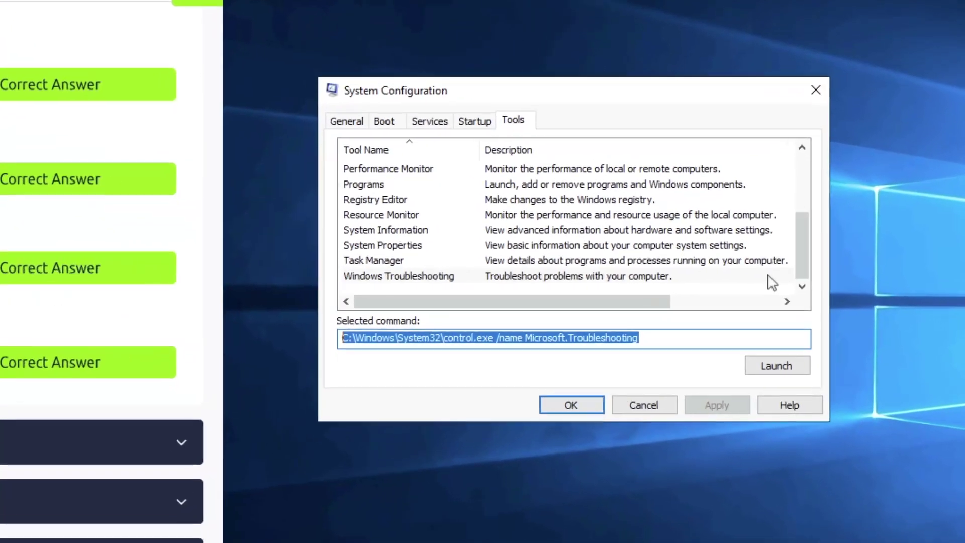
- Select the System Properties tool in System Configuration and highlight control.exe in its selected command
scroll(432, 233, "up", 3)
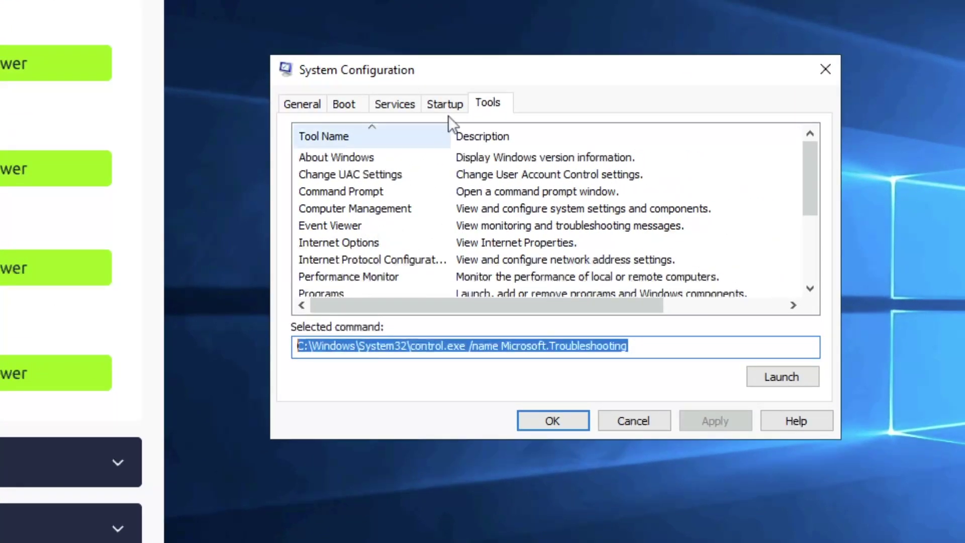
left_click(394, 104)
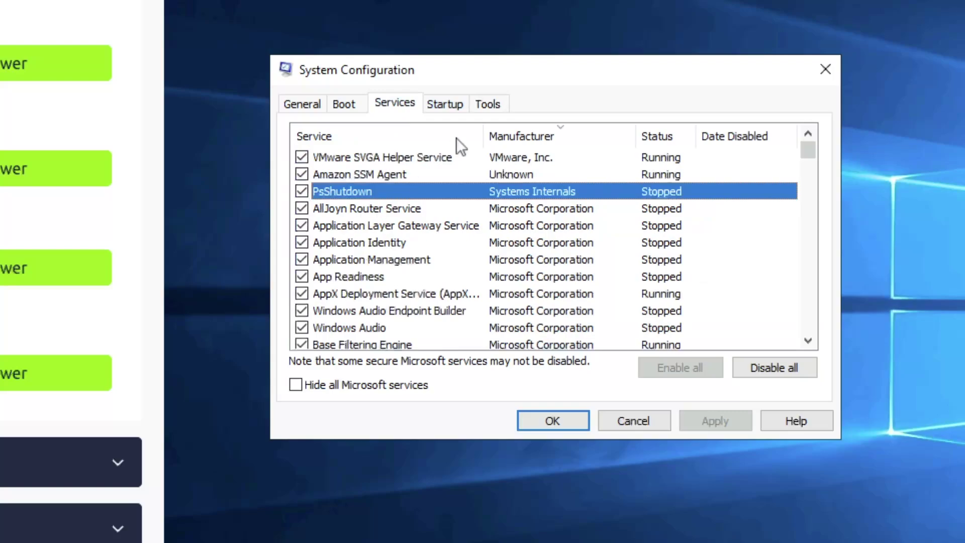
left_click(480, 106)
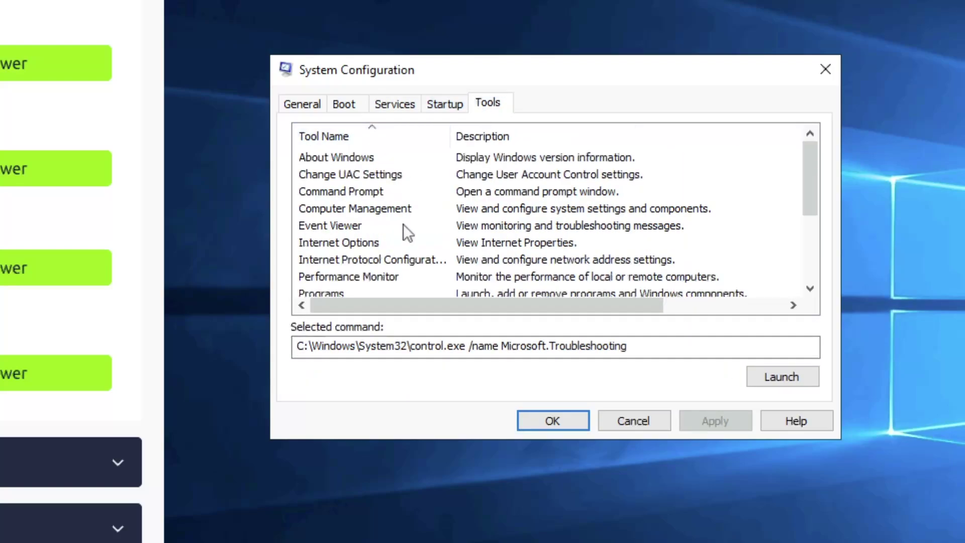
scroll(406, 224, "down", 3)
left_click(390, 243)
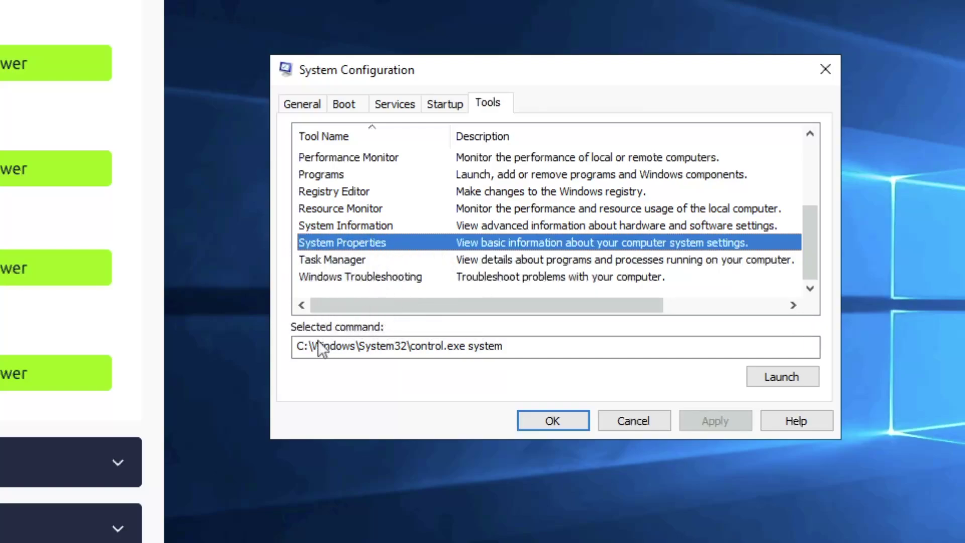
left_click(507, 347)
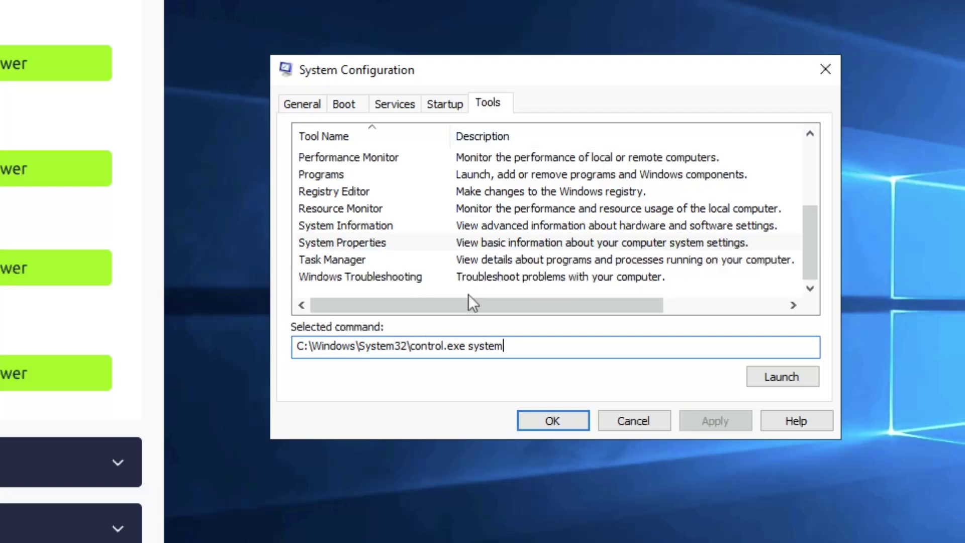
left_click(466, 345)
left_click_drag(466, 345, 409, 346)
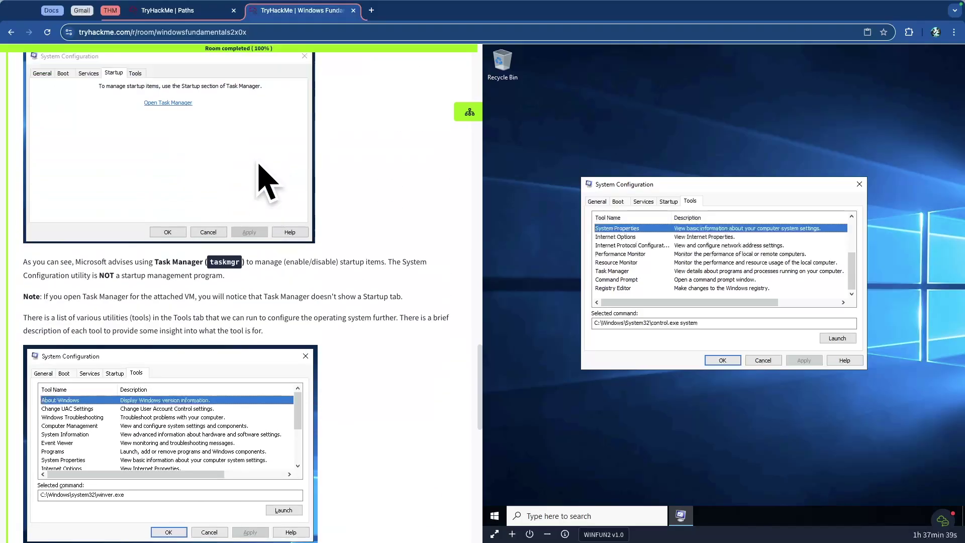
- Collapse Task 2 on the room page and expand Task 3, Change UAC Settings
scroll(242, 164, "up", 10)
scroll(241, 164, "up", 15)
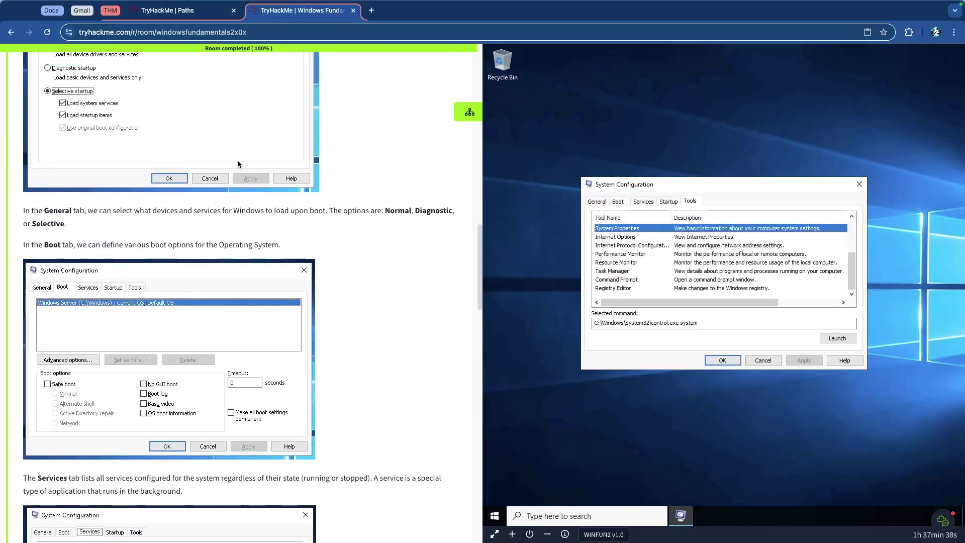
scroll(224, 161, "up", 3)
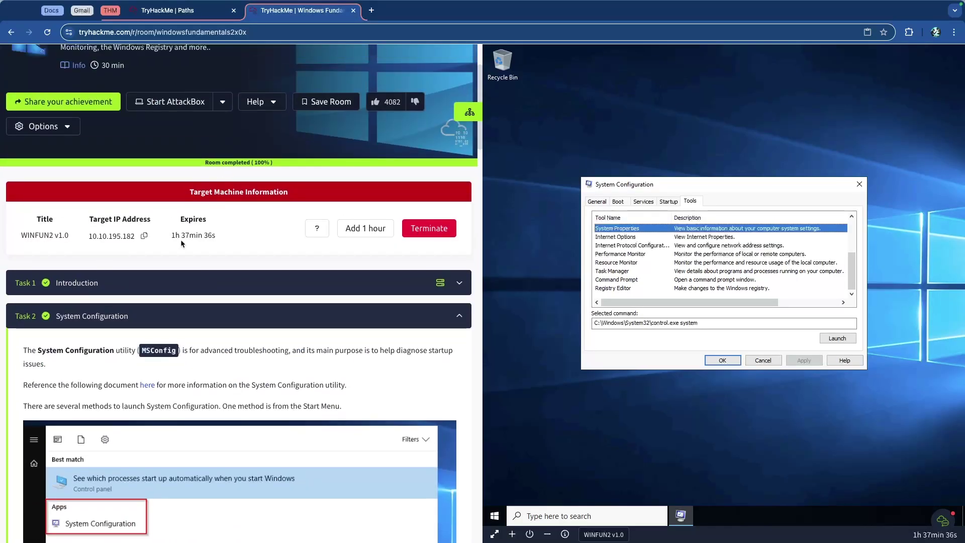
scroll(150, 315, "down", 1)
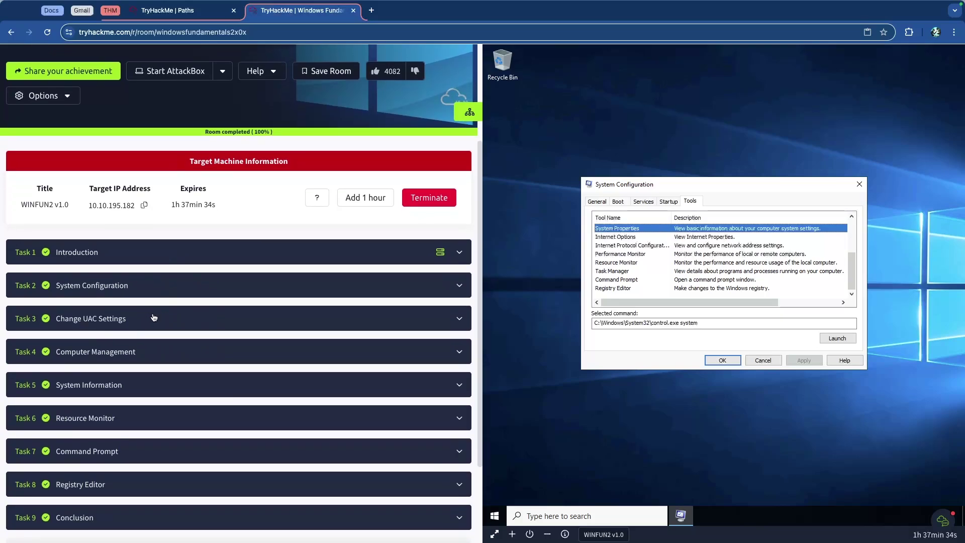
left_click(149, 316)
- Read the Task 3 introduction about the System Configuration tools and the earlier coverage of User Account Control
scroll(116, 327, "down", 4)
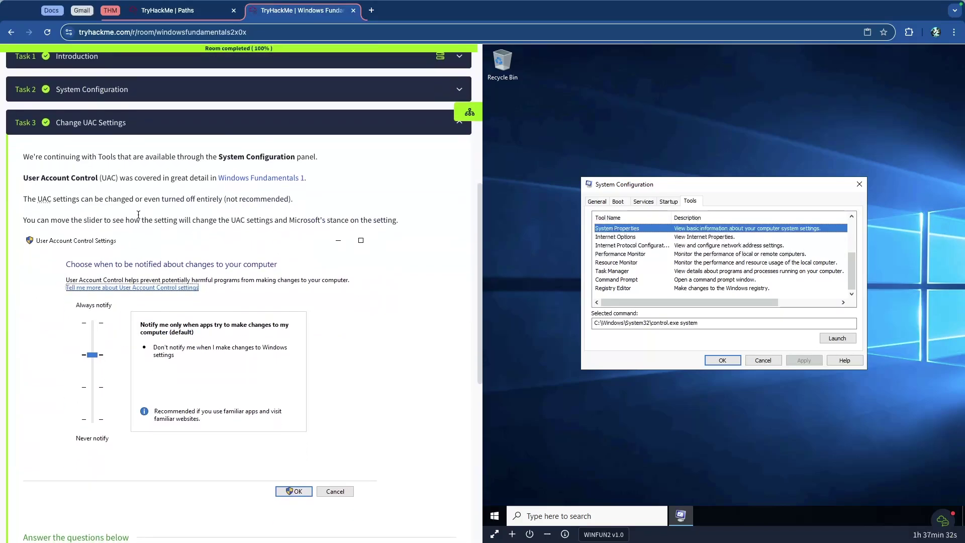
scroll(136, 213, "up", 5)
scroll(174, 232, "left", 1)
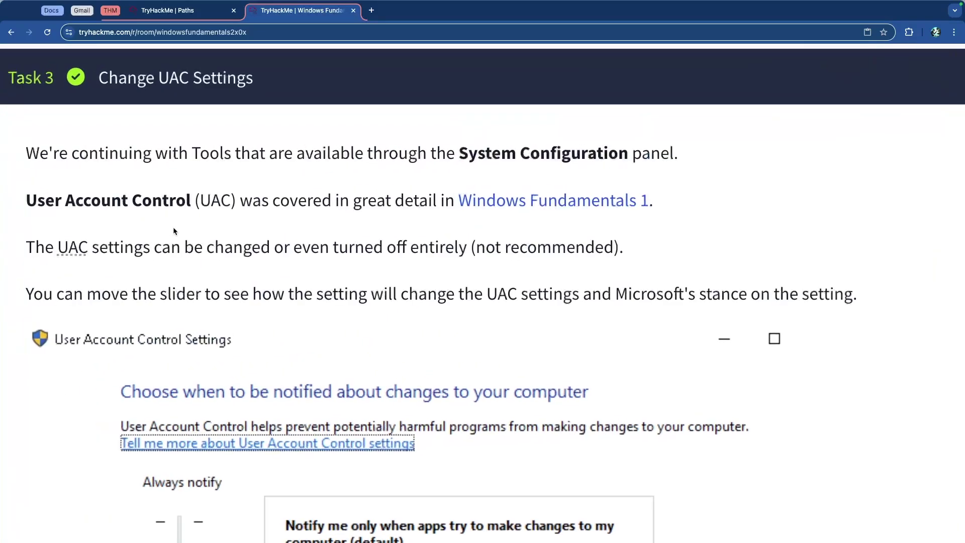
left_click_drag(173, 151, 673, 153)
left_click(450, 156)
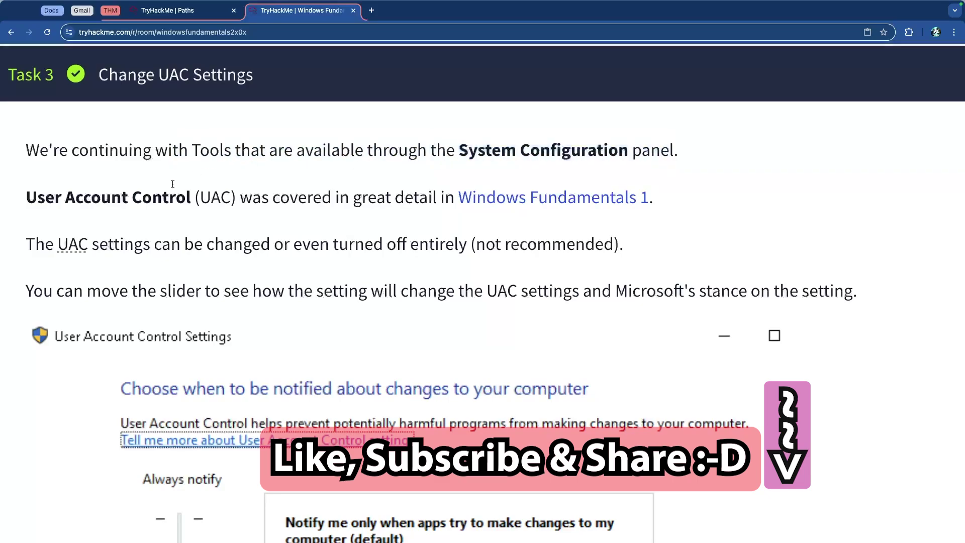
left_click_drag(68, 203, 454, 199)
left_click_drag(313, 198, 688, 197)
left_click(454, 256)
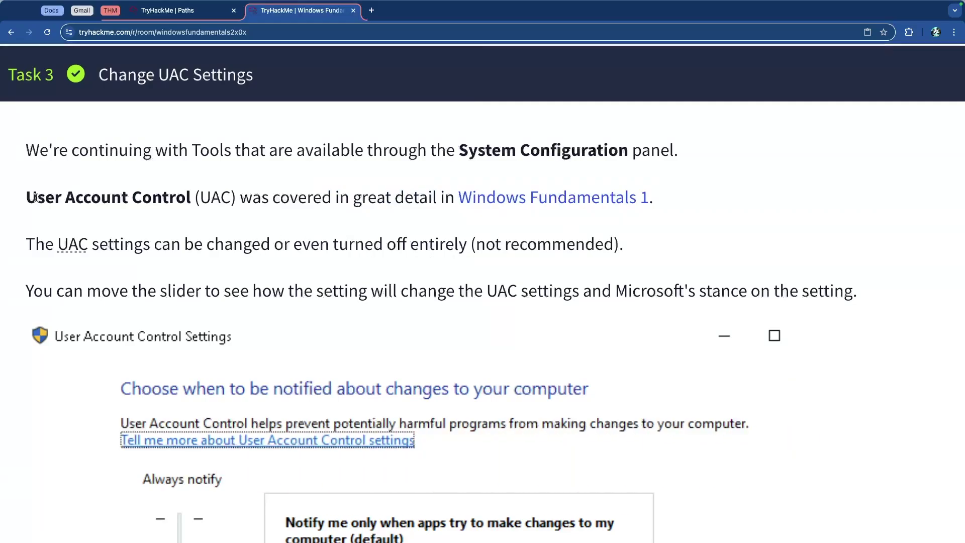
left_click_drag(38, 199, 314, 197)
left_click(432, 198)
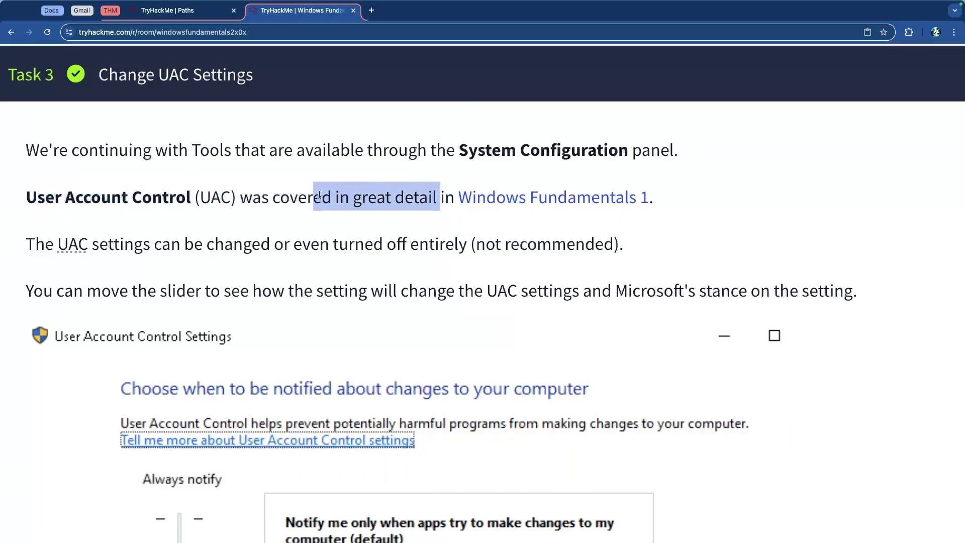
left_click(306, 199)
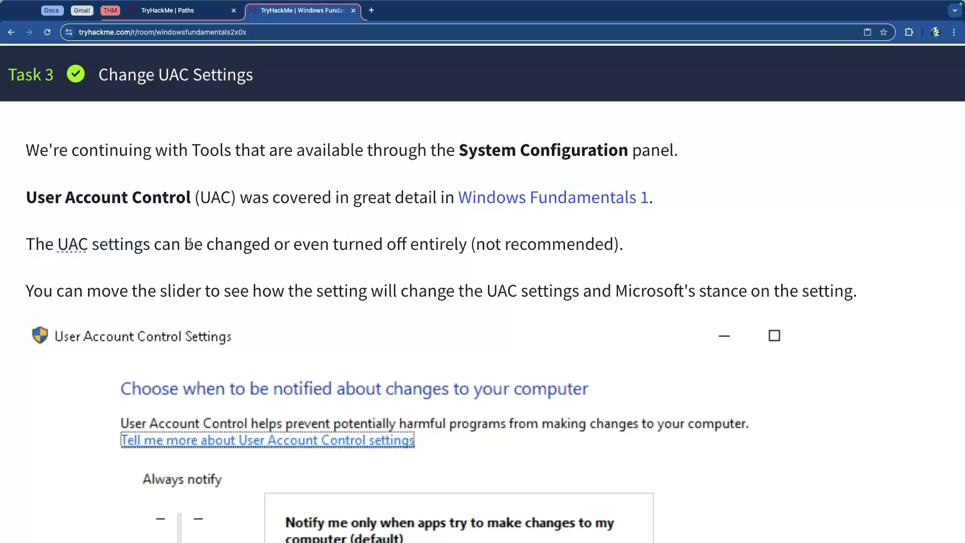
- Read how UAC settings can be changed or turned off and examine the notification slider in the example image
scroll(199, 248, "down", 3)
scroll(199, 251, "down", 2)
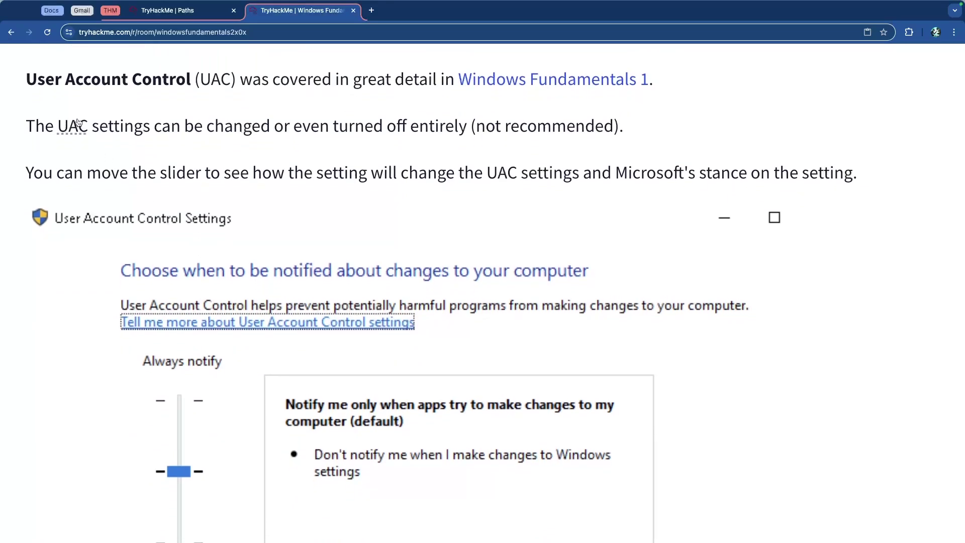
left_click_drag(161, 125, 551, 131)
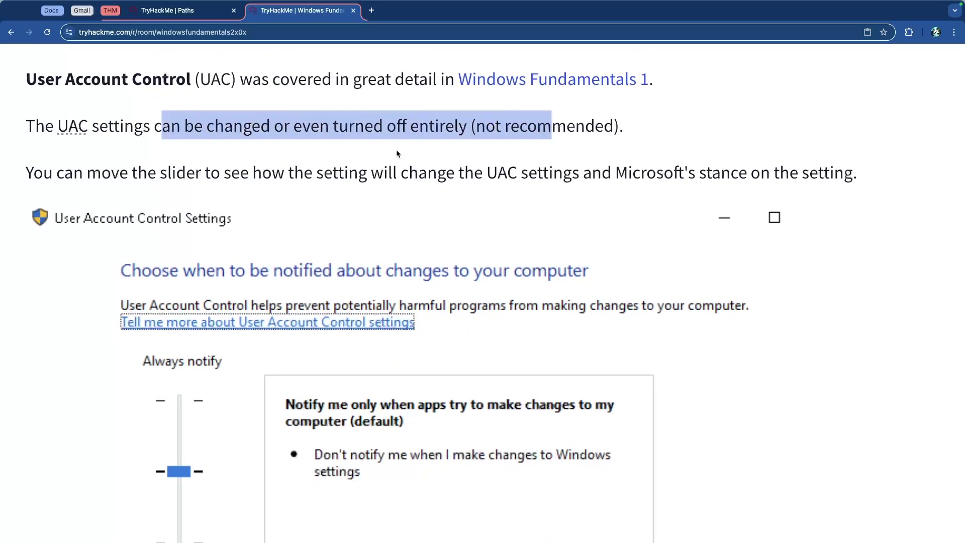
left_click(410, 128)
scroll(238, 185, "down", 1)
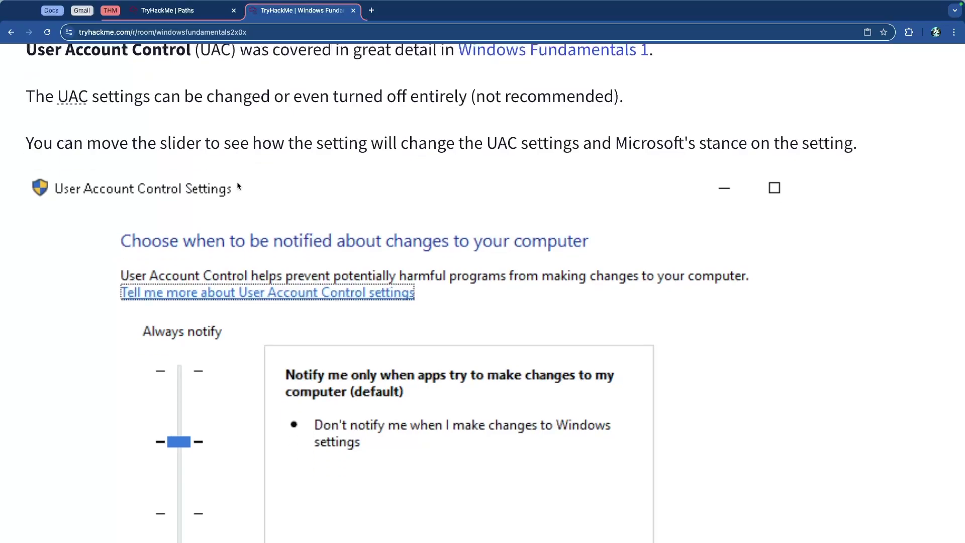
left_click_drag(69, 142, 400, 142)
left_click(355, 146)
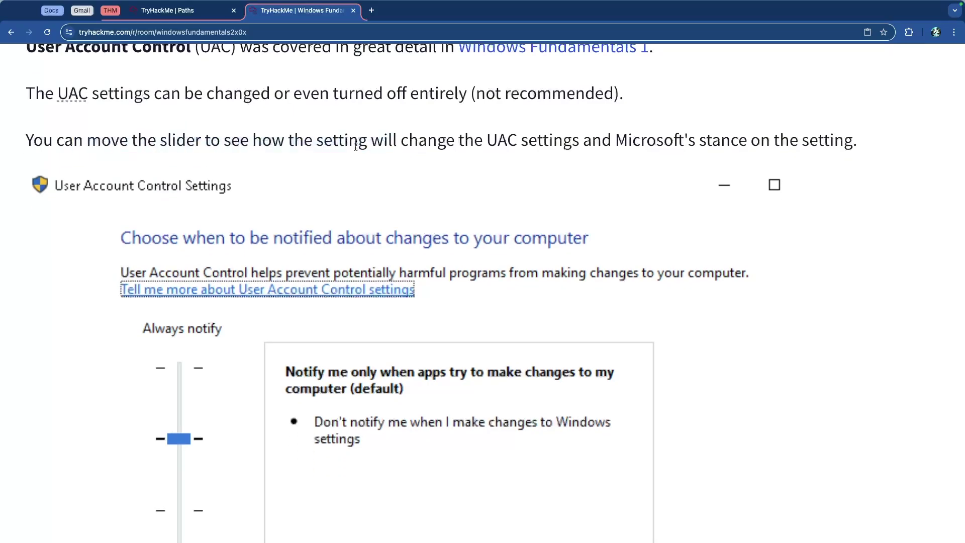
scroll(355, 146, "down", 2)
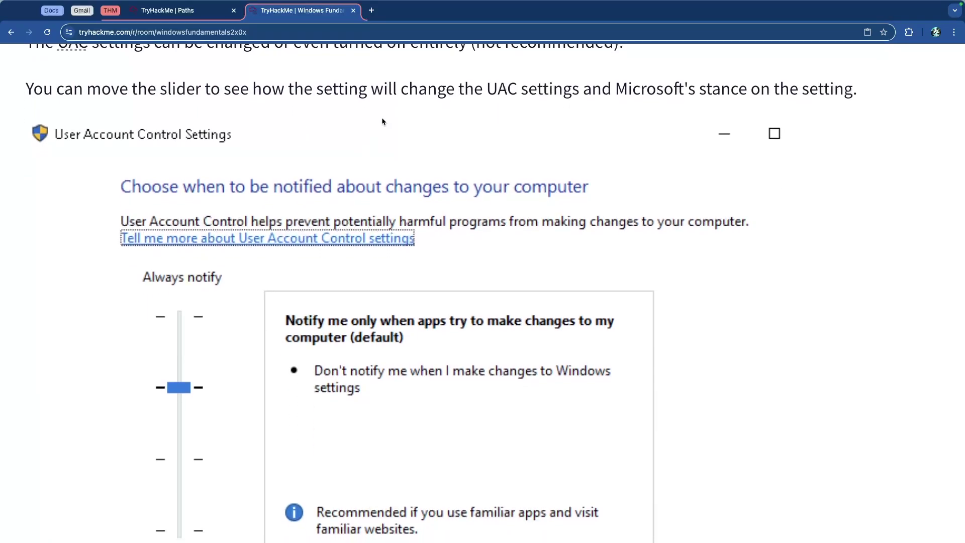
left_click_drag(426, 87, 750, 87)
left_click(751, 85)
scroll(420, 116, "down", 5)
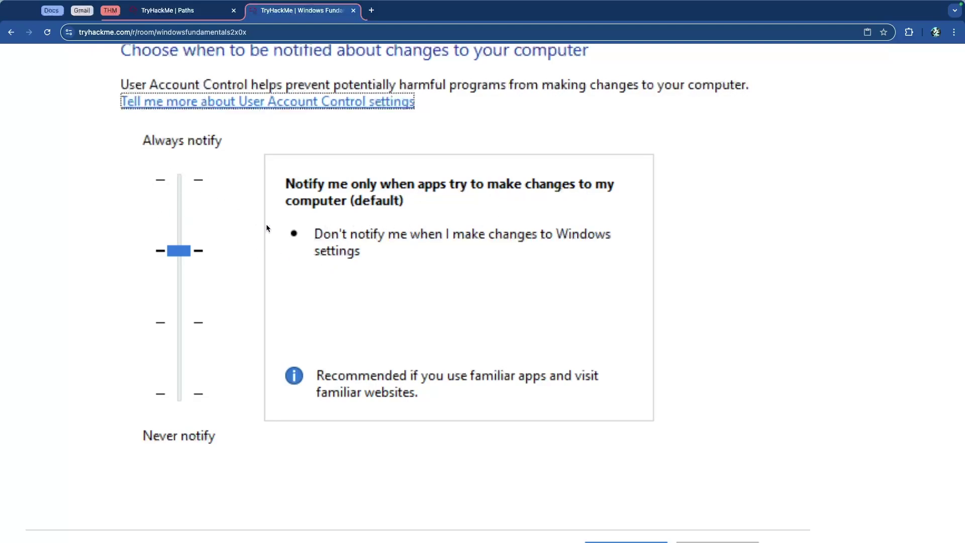
- Read the Task 3 question about the command to open User Account Control Settings and its answer format
scroll(274, 227, "down", 8)
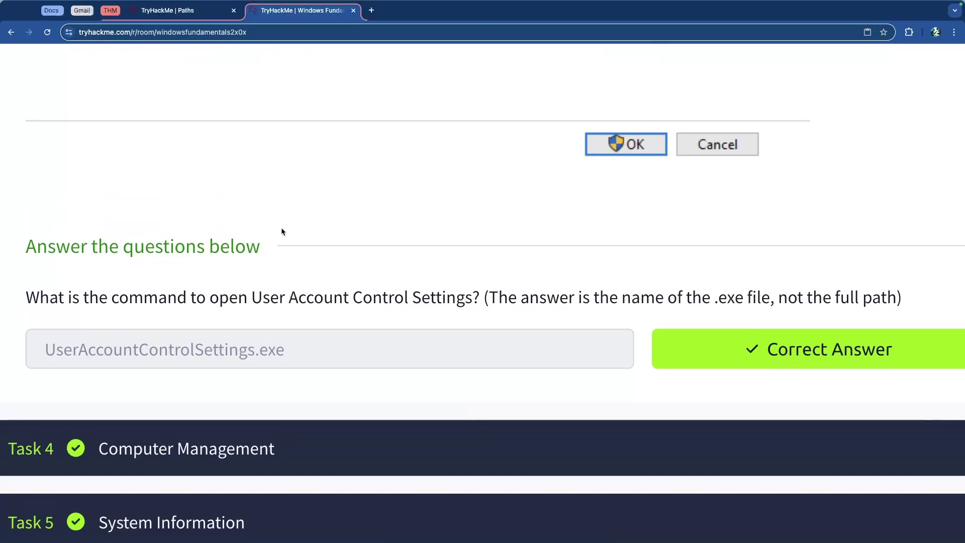
left_click_drag(81, 304, 465, 302)
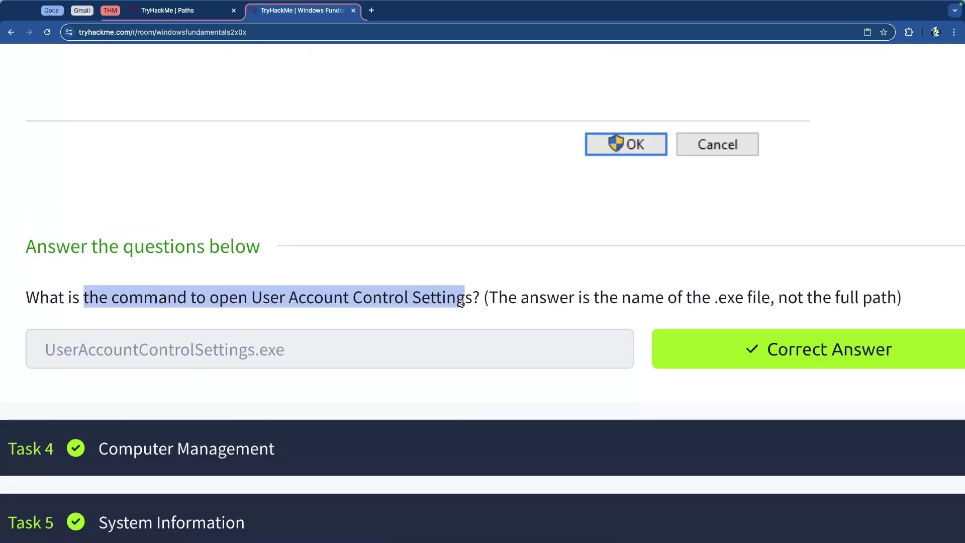
left_click(460, 303)
left_click_drag(195, 297, 873, 297)
left_click(606, 297)
left_click(599, 269)
scroll(586, 249, "down", 5)
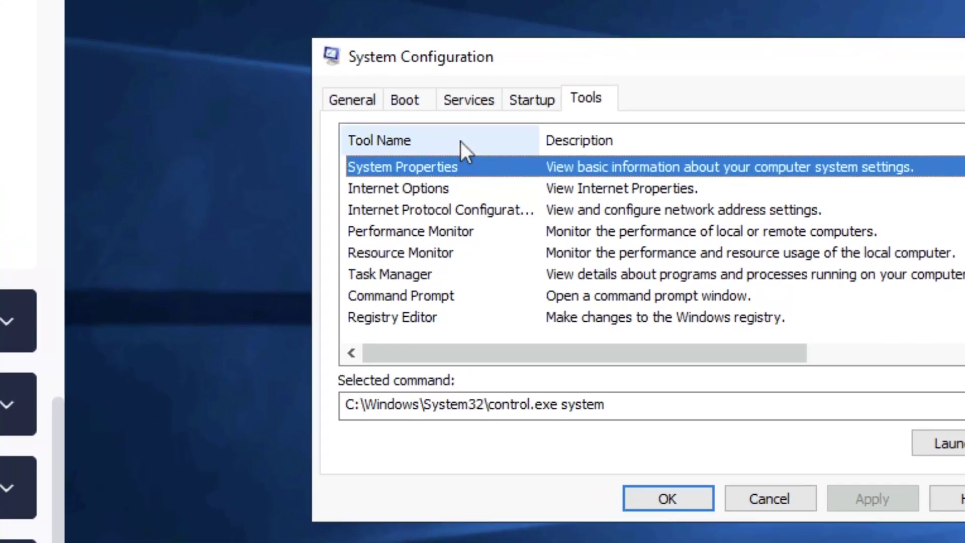
- Sort the System Configuration tools by name, select Change UAC Settings and highlight UserAccountControlSettings in its selected command
left_click(478, 148)
scroll(461, 234, "up", 3)
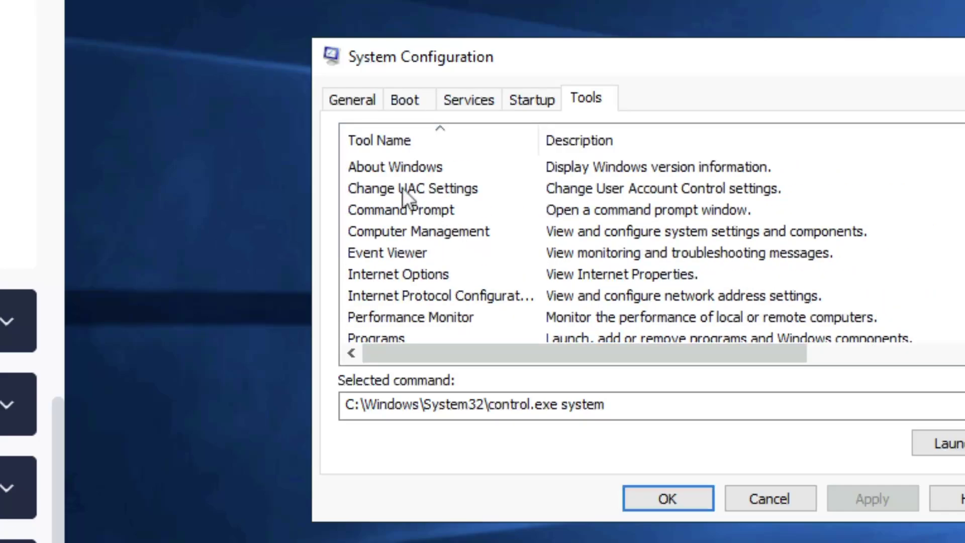
left_click(400, 188)
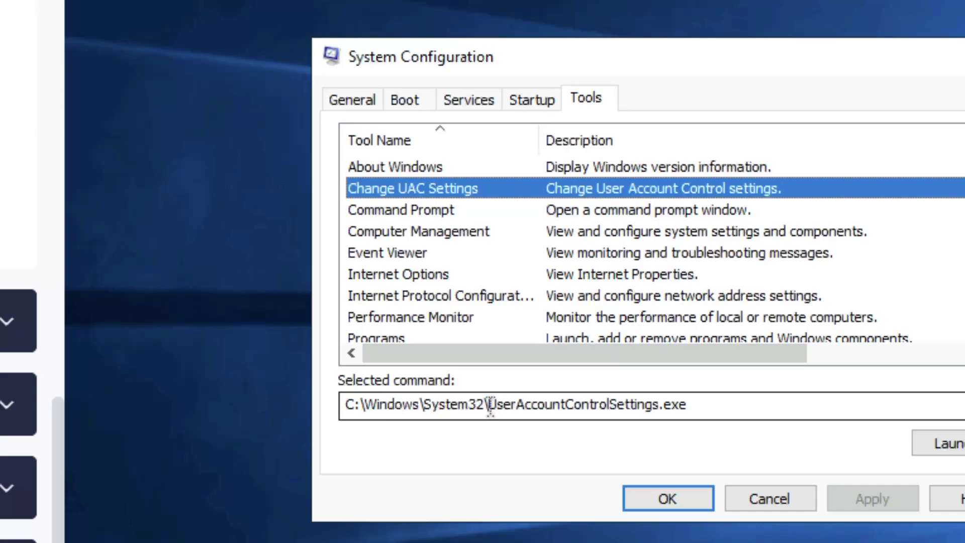
left_click_drag(485, 405, 661, 405)
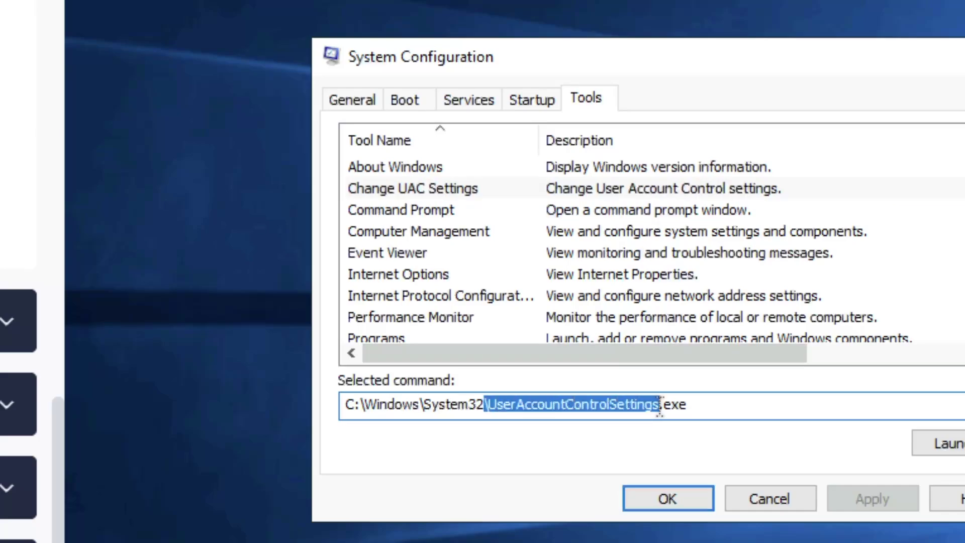
- Launch Change UAC Settings, examine each notification level from Always notify to Never notify, and cancel without saving
left_click(661, 405)
left_click(656, 444)
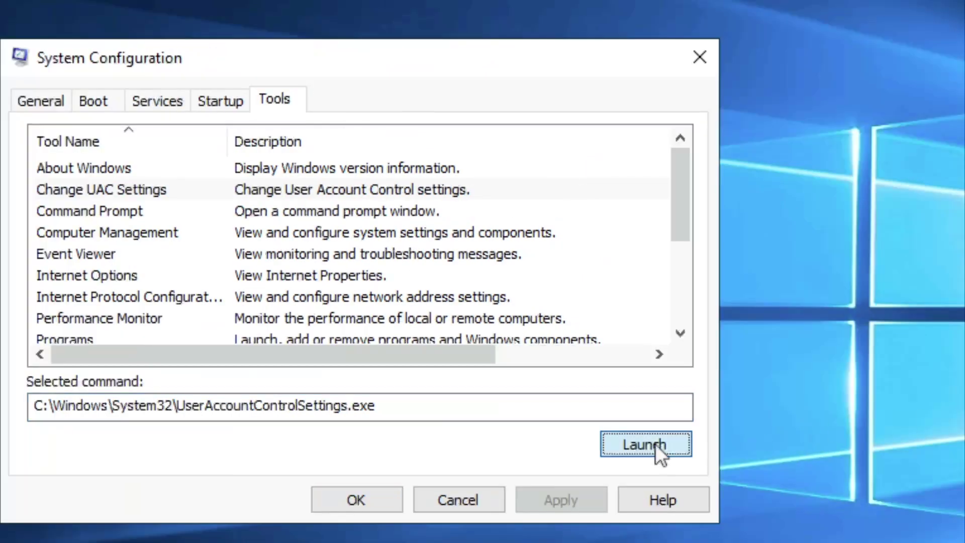
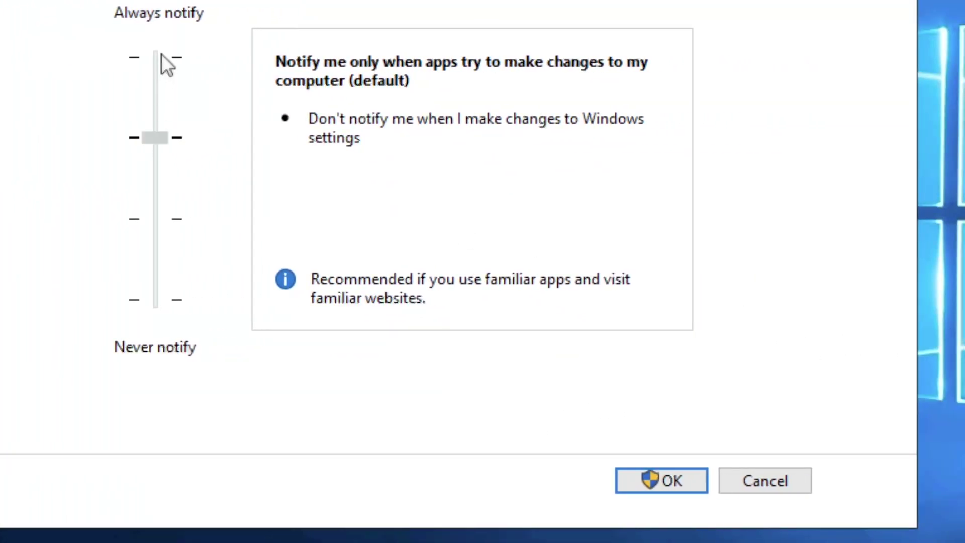
left_click(161, 53)
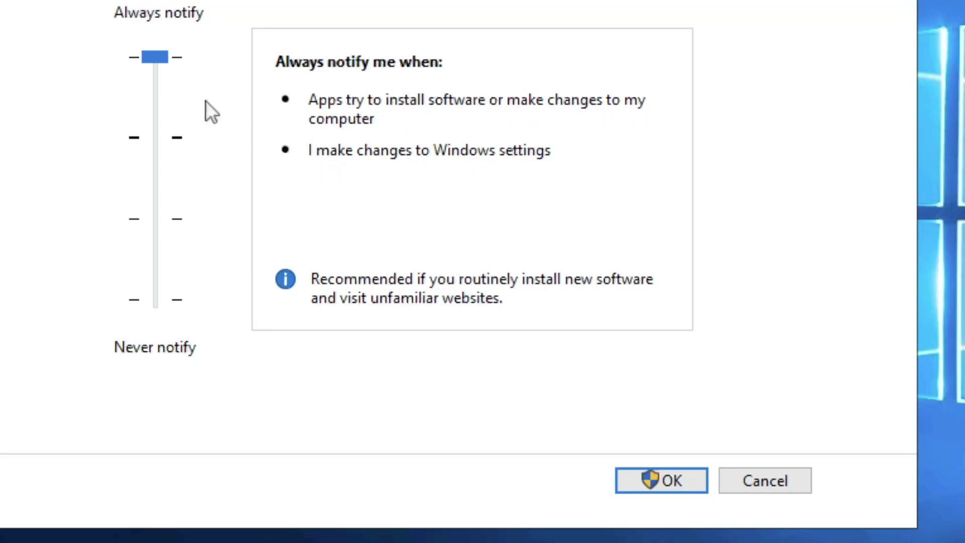
left_click(159, 135)
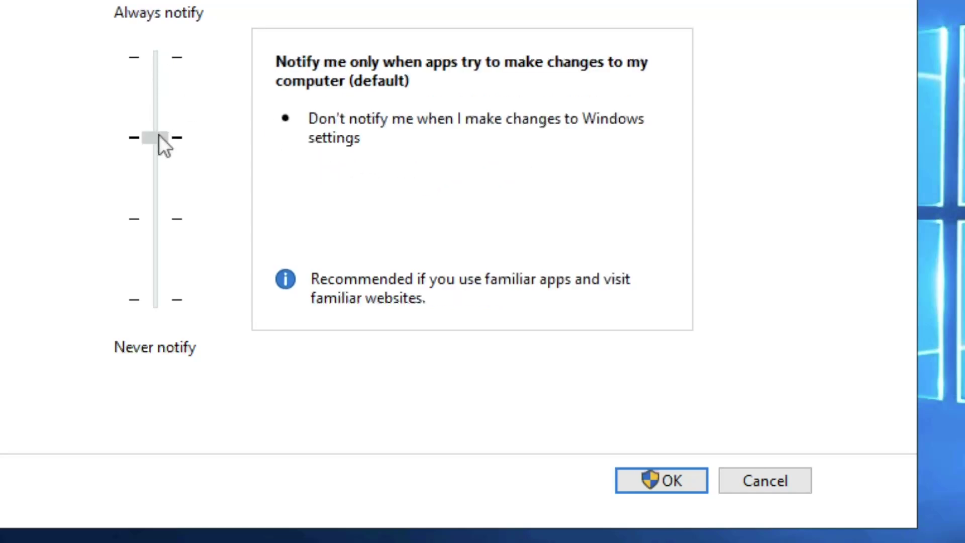
left_click(155, 218)
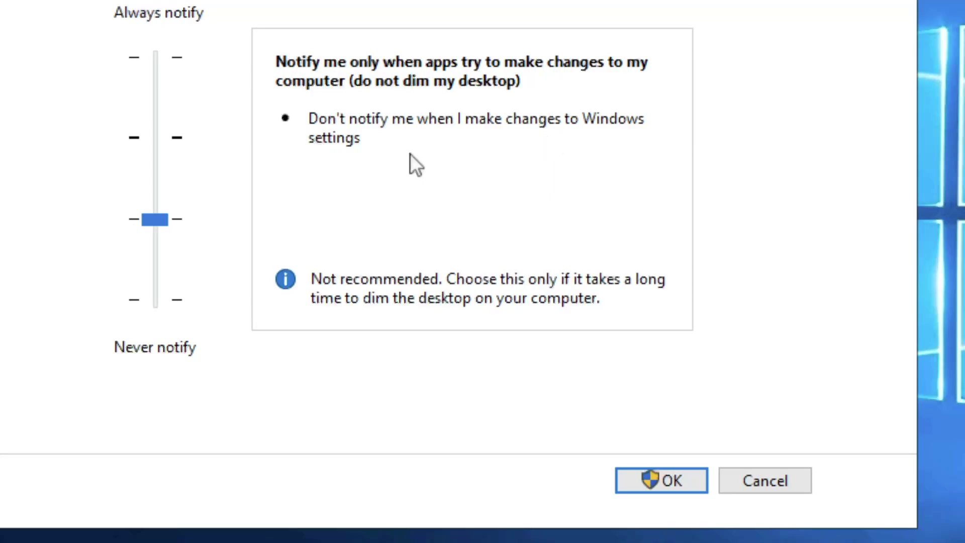
left_click_drag(160, 220, 162, 284)
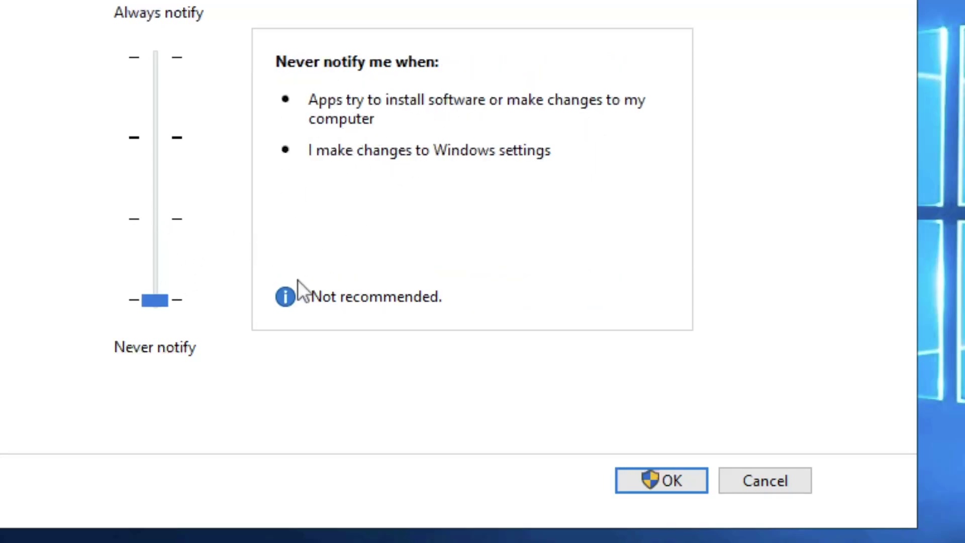
left_click_drag(152, 301, 152, 141)
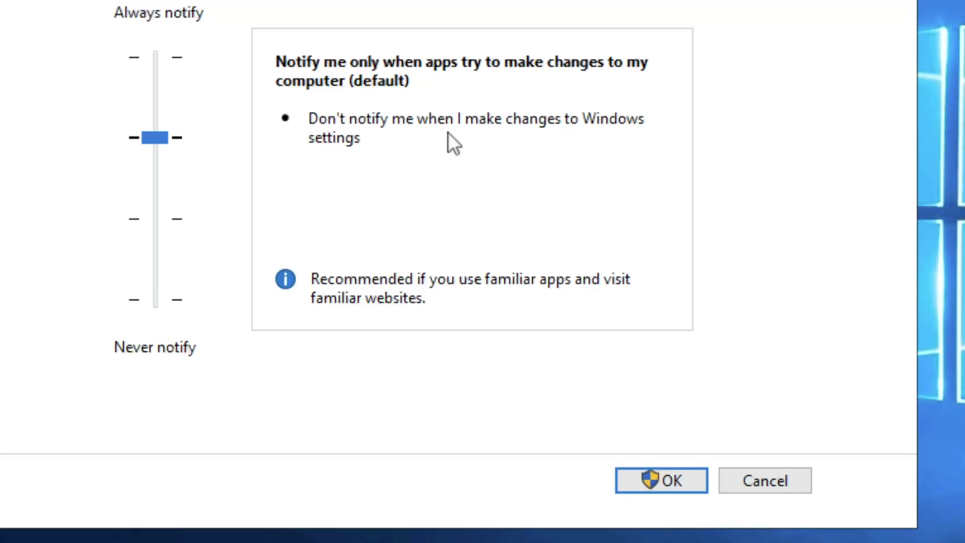
left_click(750, 483)
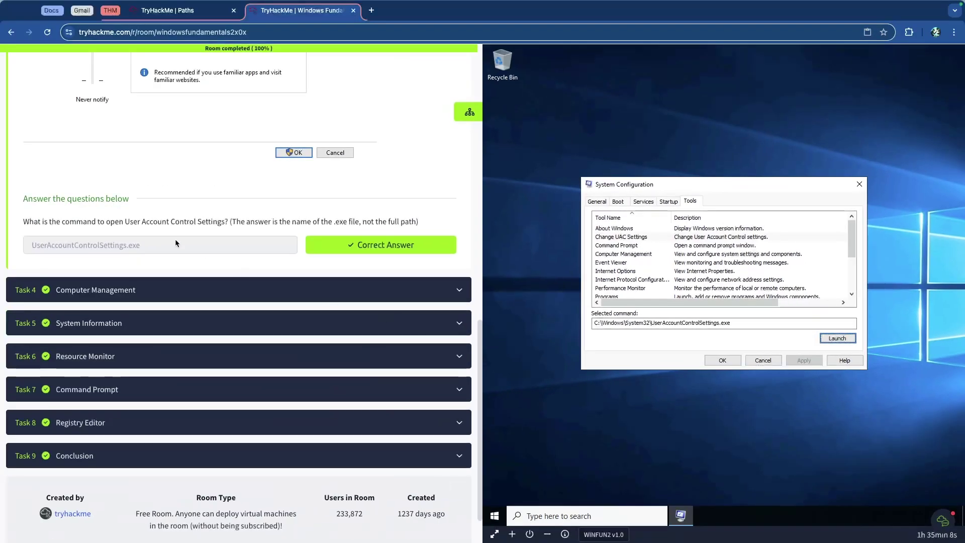
- Collapse Task 3 in the TryHackMe room and expand Task 4, Computer Management
scroll(176, 244, "up", 15)
scroll(148, 203, "down", 5)
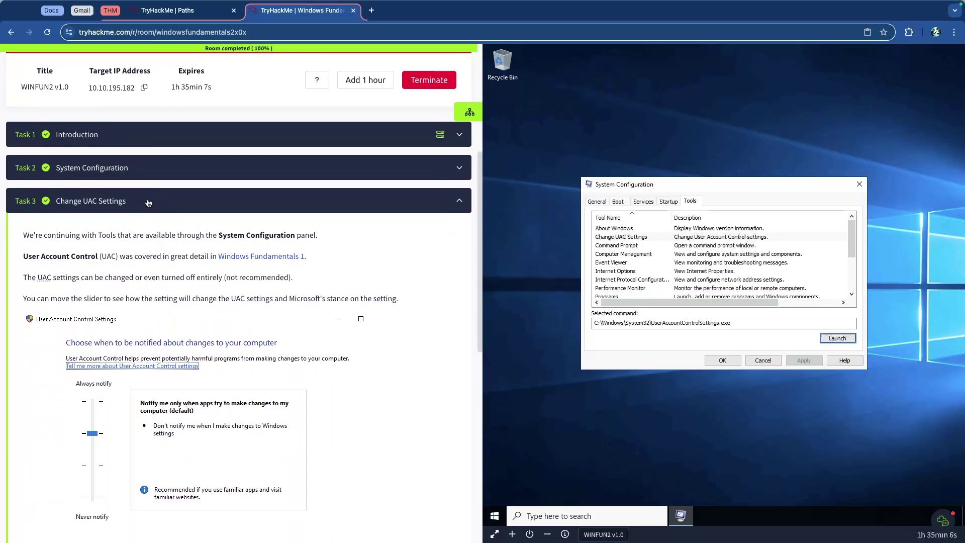
scroll(148, 202, "down", 6)
scroll(148, 202, "up", 7)
left_click(138, 207)
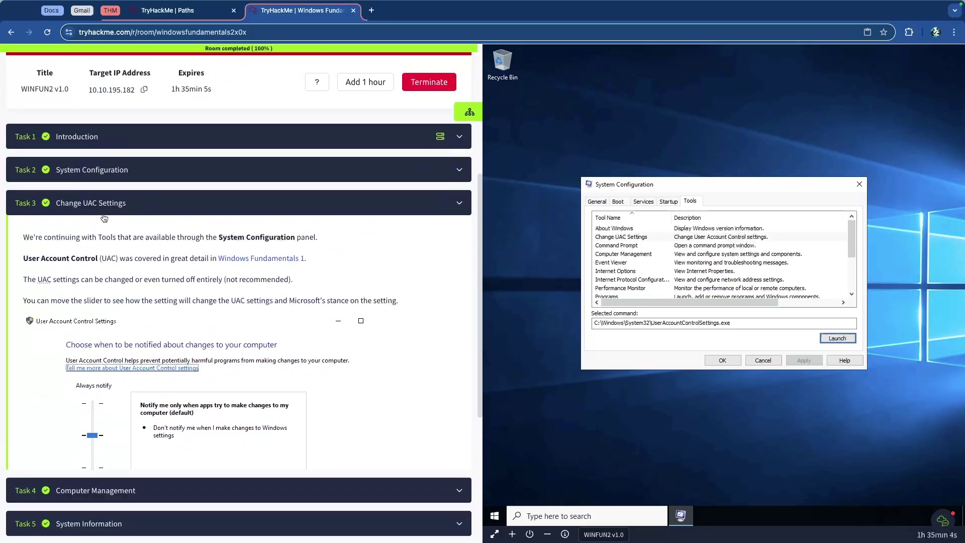
left_click(104, 227)
scroll(104, 227, "down", 2)
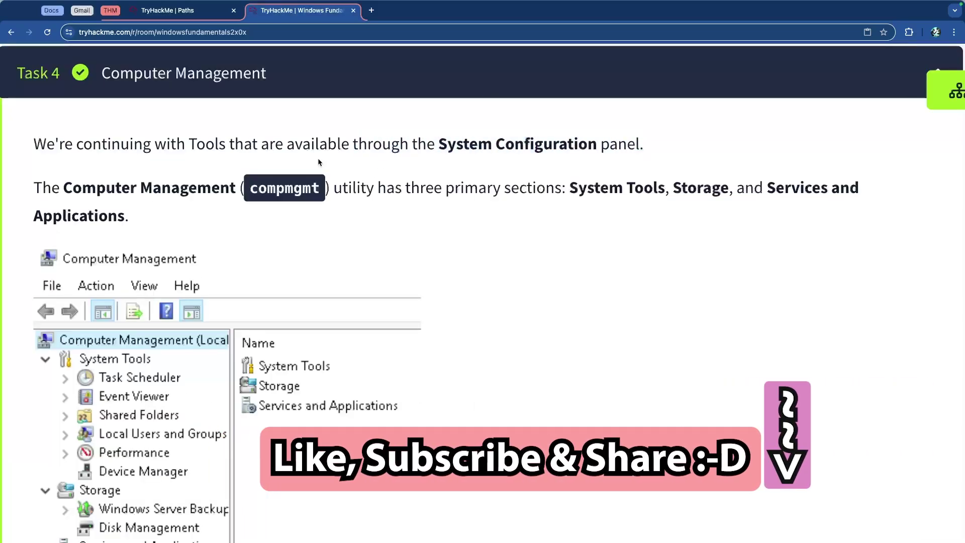
- Read the Task 4 introduction to the Computer Management (compmgmt) utility and its primary sections
scroll(281, 166, "down", 1)
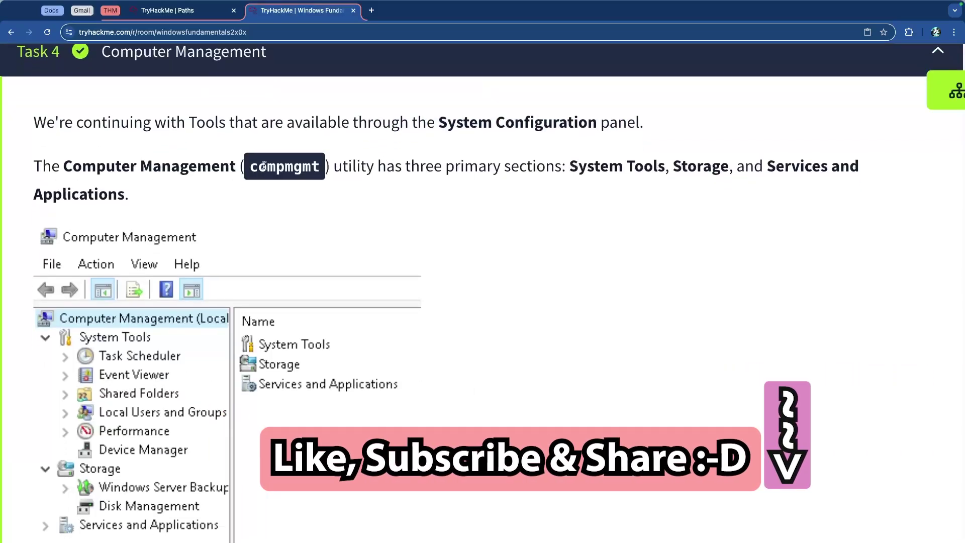
left_click_drag(128, 170, 444, 165)
left_click(444, 164)
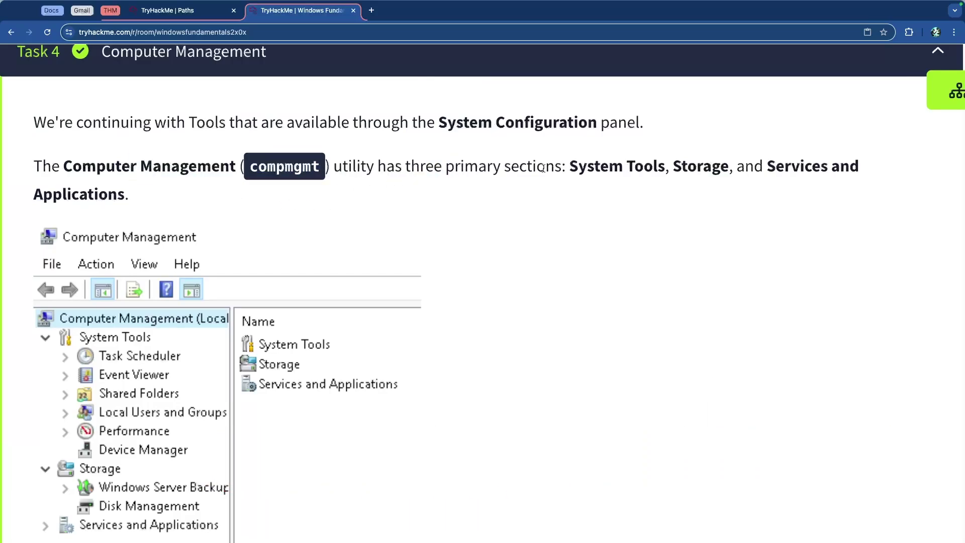
left_click_drag(543, 168, 731, 169)
left_click(555, 179)
scroll(348, 193, "down", 3)
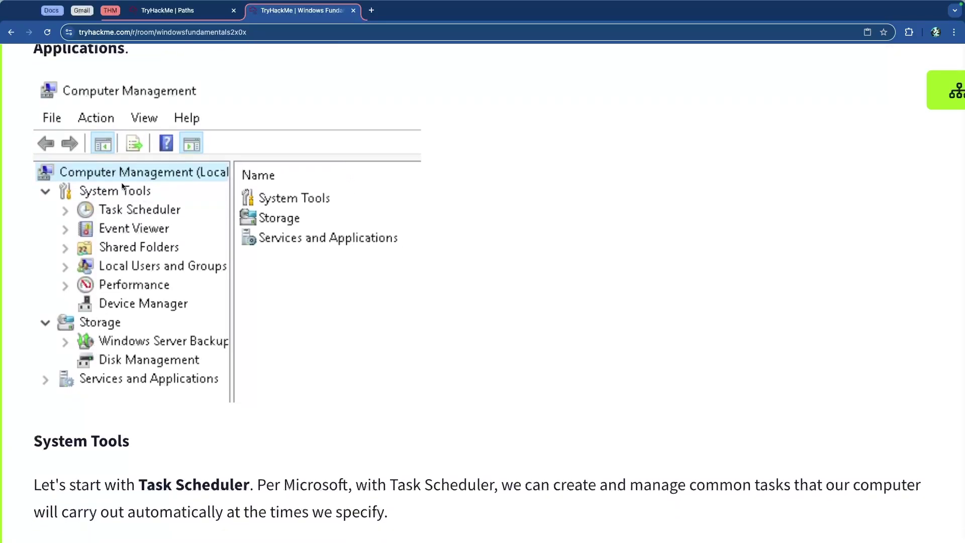
- Read the System Tools paragraph on what Task Scheduler is used for
scroll(121, 309, "down", 5)
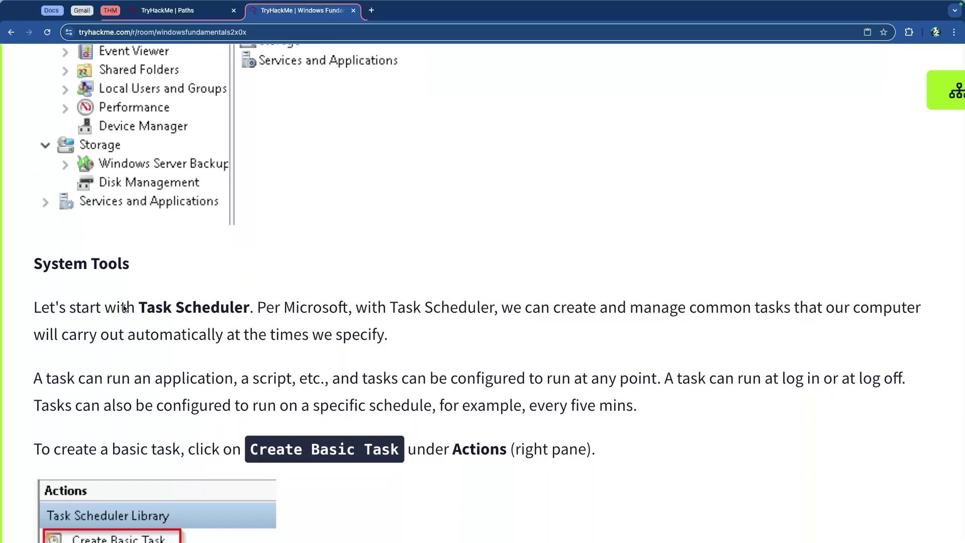
left_click_drag(136, 207, 435, 213)
left_click(194, 217)
left_click(155, 207)
left_click(239, 215)
left_click(477, 215)
left_click_drag(532, 215, 790, 215)
left_click(790, 215)
scroll(267, 233, "down", 1)
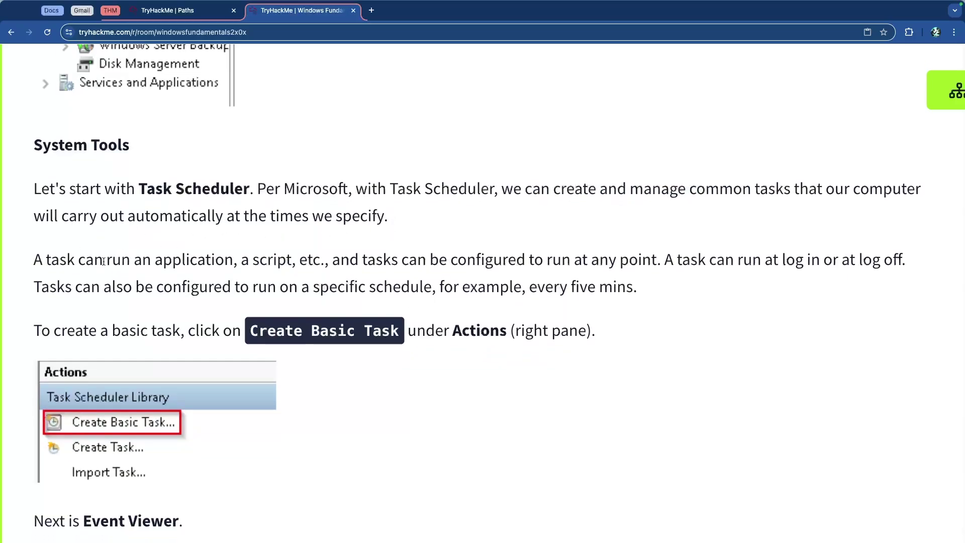
- Read what a scheduled task can run and at which points it can be configured to run
left_click_drag(103, 261, 398, 263)
left_click_drag(257, 262, 329, 262)
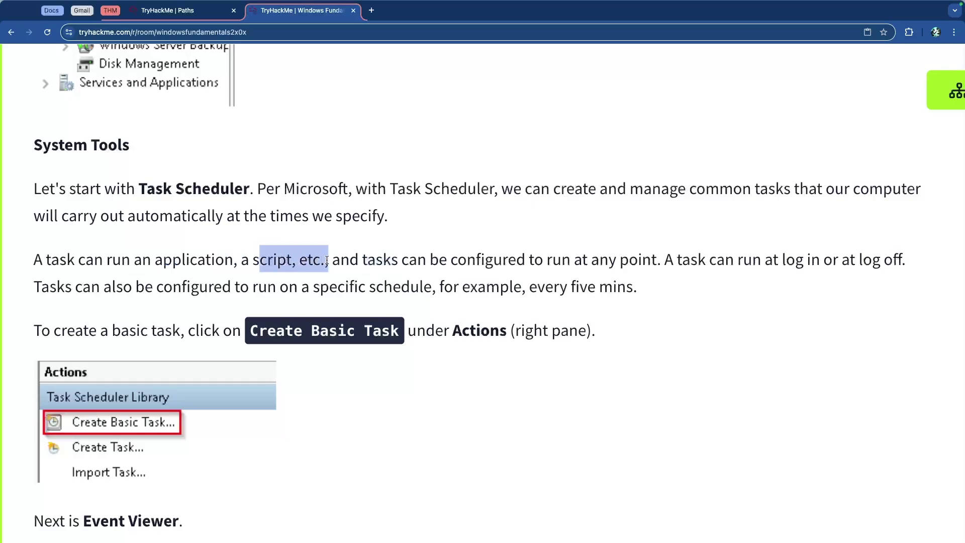
left_click(395, 261)
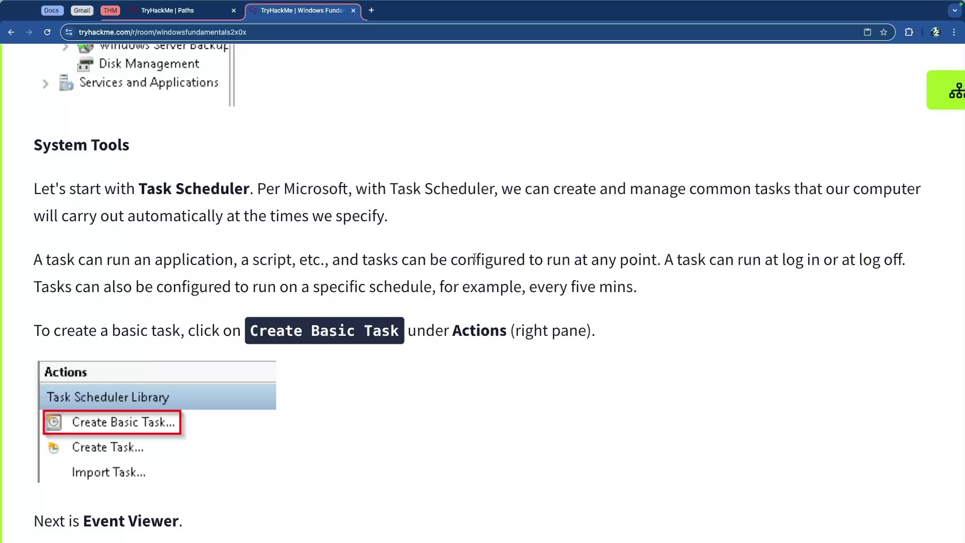
left_click_drag(475, 257, 894, 261)
left_click(607, 272)
left_click(799, 266)
left_click_drag(785, 263, 903, 264)
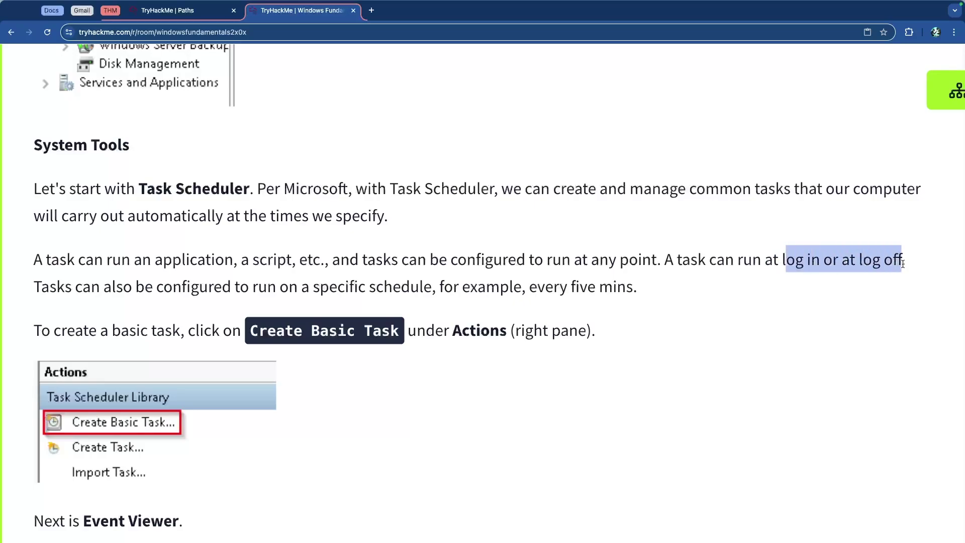
left_click(903, 264)
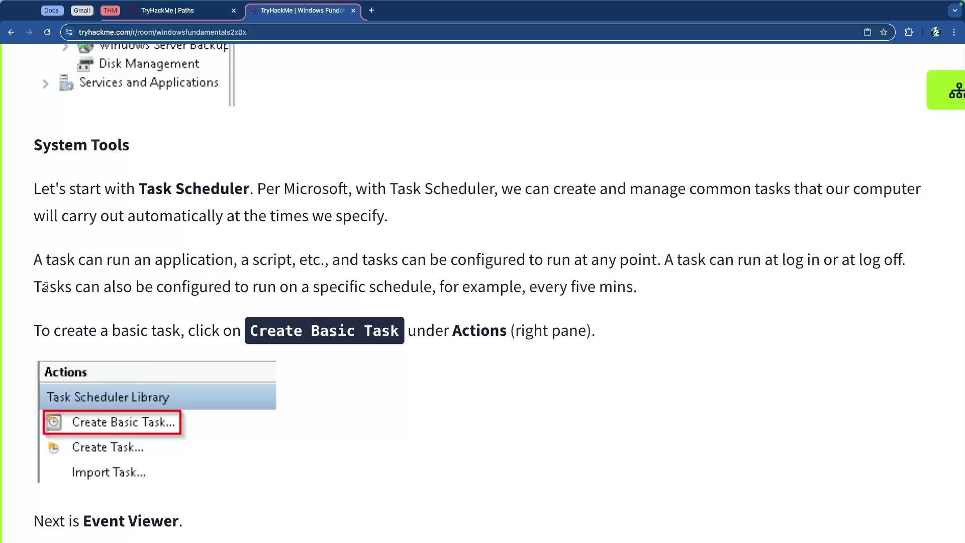
- Read about running tasks on a specific schedule and how to create a basic task in Task Scheduler
left_click_drag(48, 289, 500, 287)
left_click(259, 288)
left_click(501, 287)
scroll(485, 285, "down", 3)
scroll(485, 283, "down", 1)
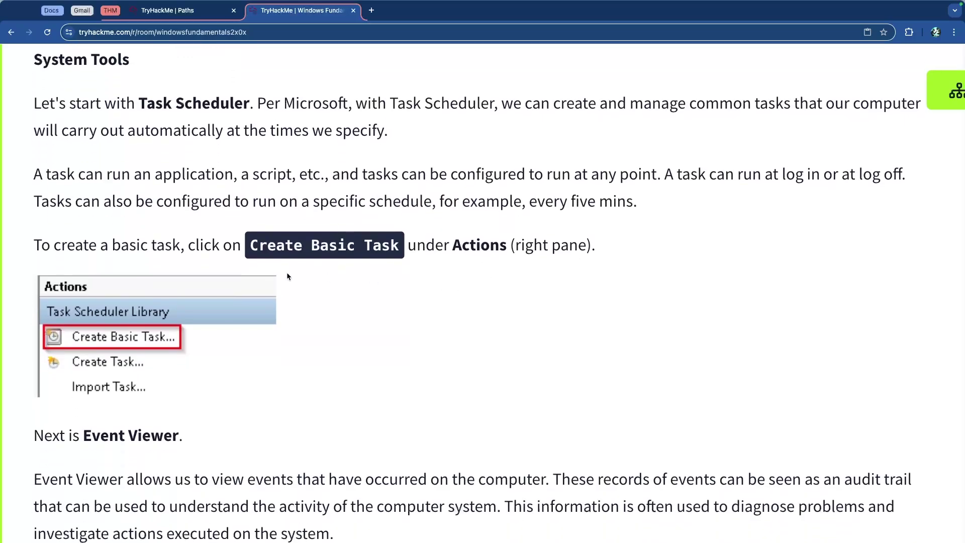
left_click_drag(75, 247, 580, 246)
left_click(226, 247)
left_click(426, 248)
left_click(425, 246)
scroll(405, 250, "down", 4)
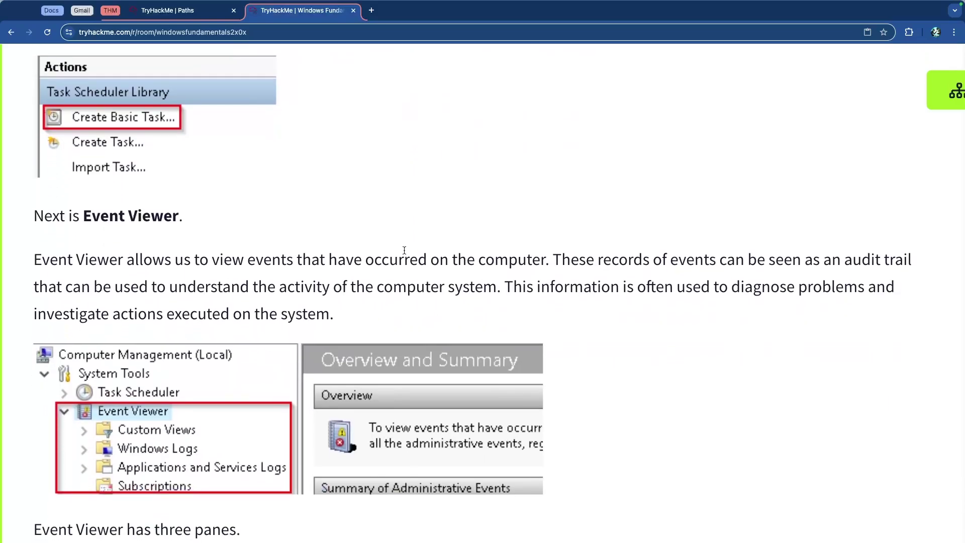
- Read the Event Viewer description covering the events it displays and their role as an audit trail
scroll(251, 227, "down", 1)
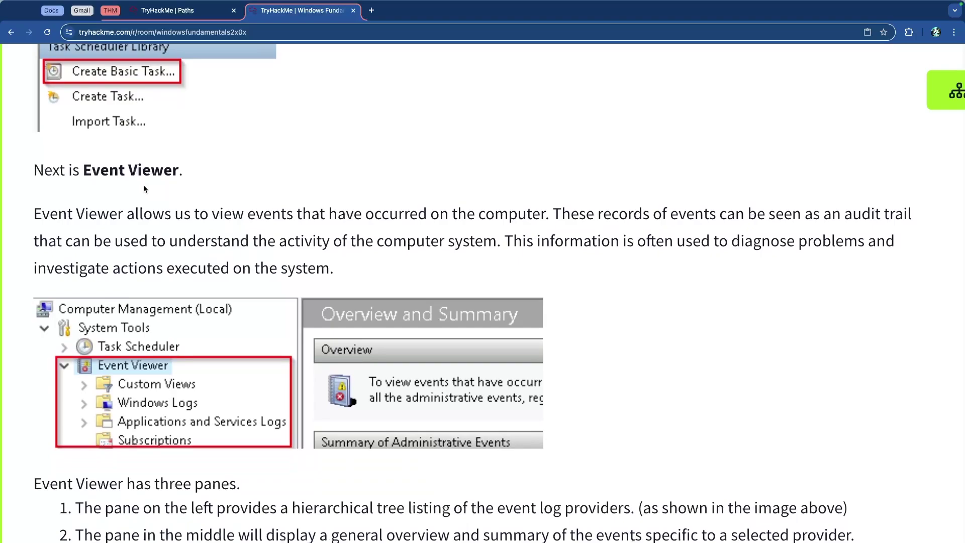
scroll(143, 186, "down", 1)
left_click_drag(46, 157, 210, 162)
left_click(119, 195)
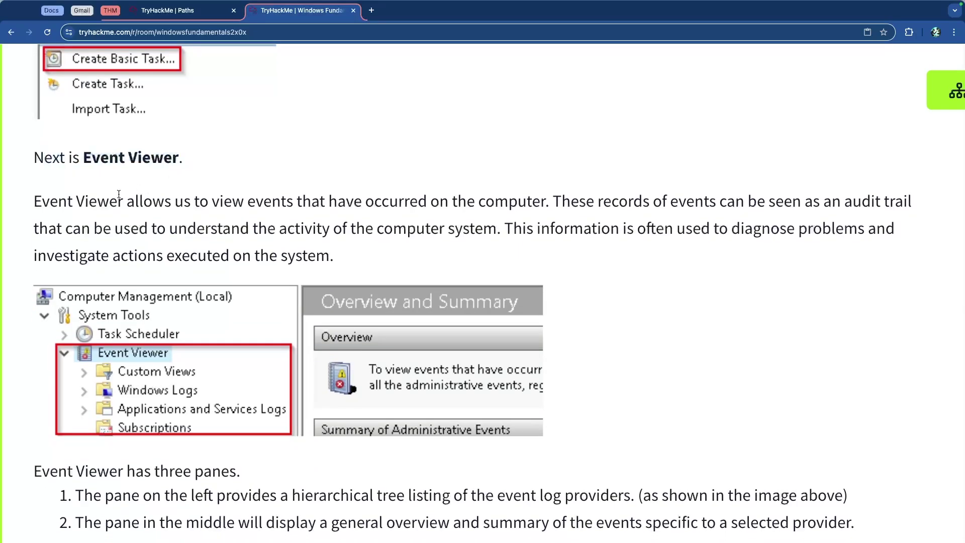
scroll(96, 201, "down", 1)
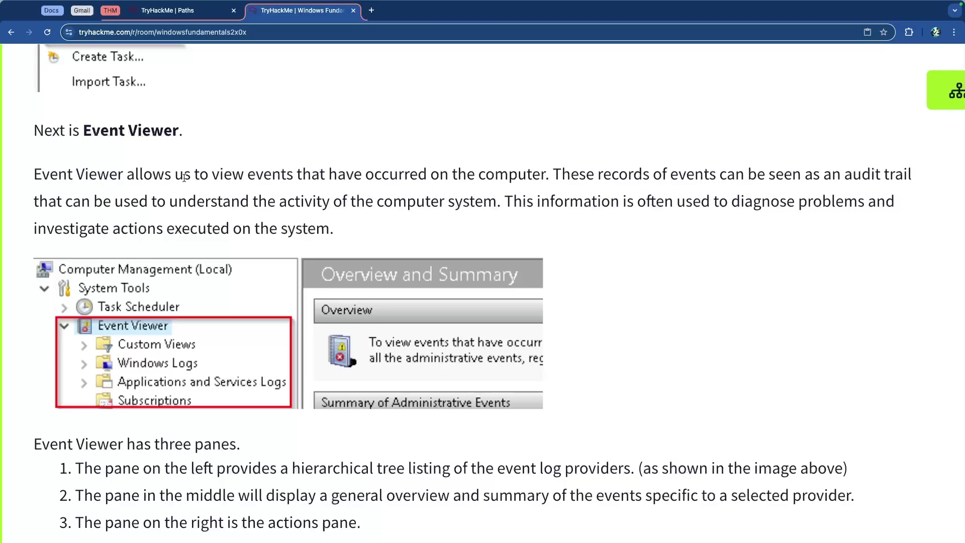
left_click_drag(319, 174, 532, 168)
left_click_drag(652, 176, 793, 176)
left_click(820, 179)
left_click_drag(871, 175, 773, 176)
- Read what Event Viewer records are used for and examine the example image of its tree
left_click(255, 202)
left_click_drag(102, 203, 286, 209)
scroll(439, 210, "down", 2)
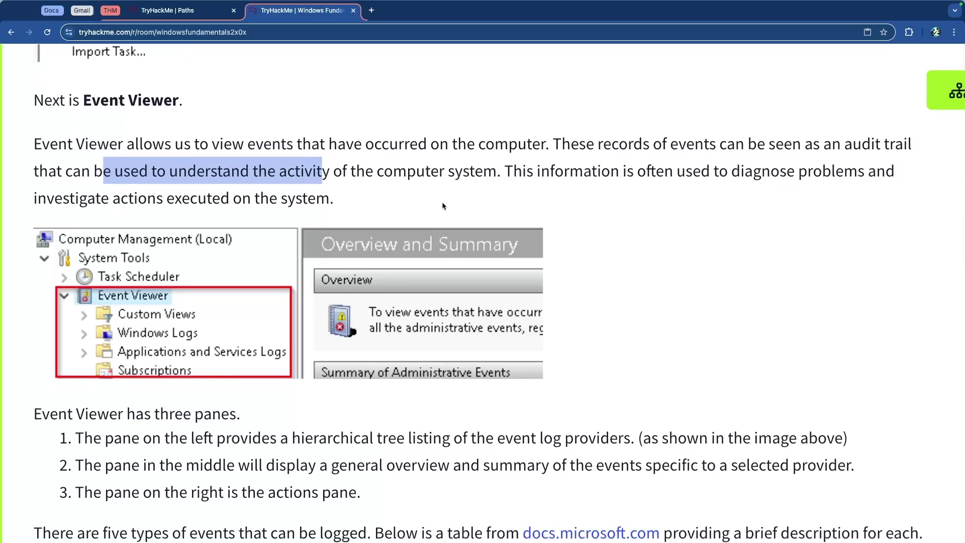
left_click_drag(709, 151, 857, 151)
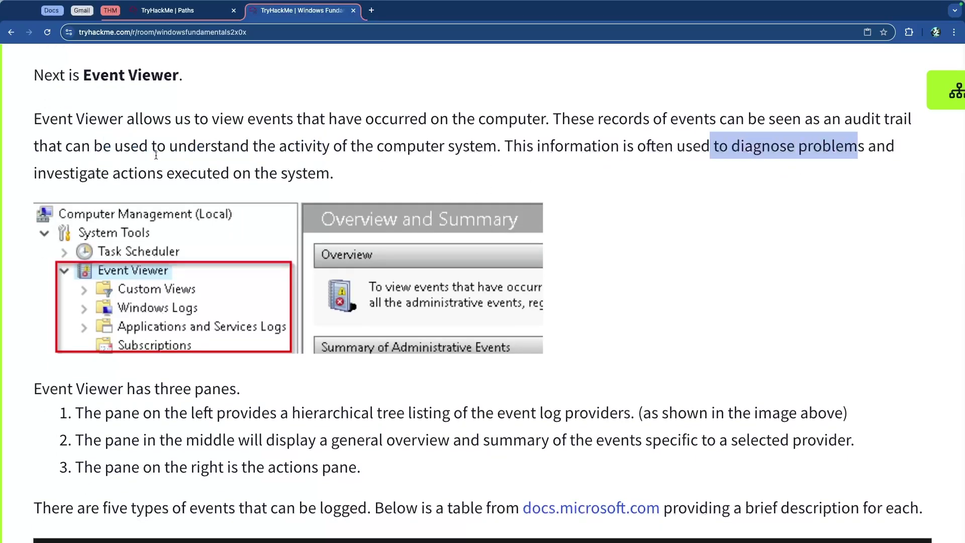
left_click_drag(88, 167, 279, 173)
left_click(310, 173)
scroll(241, 174, "down", 3)
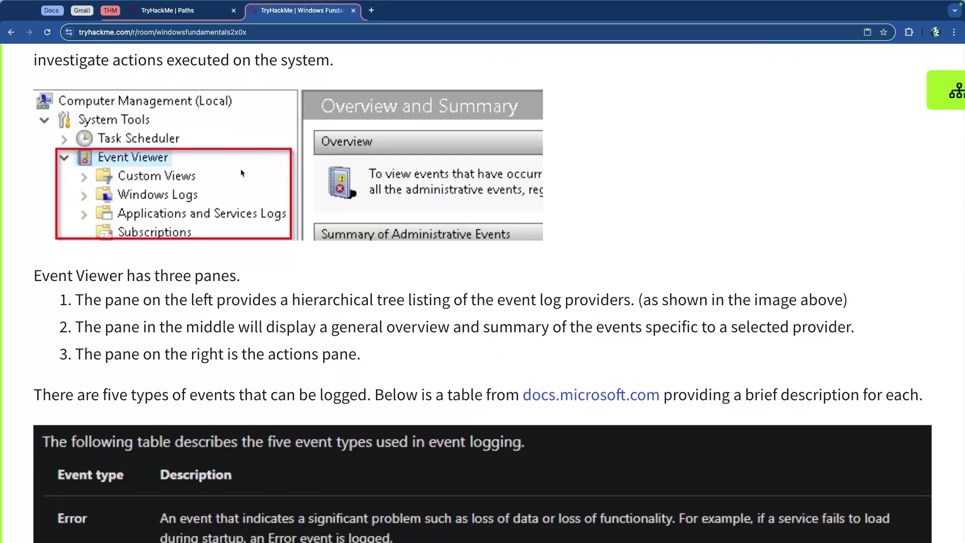
scroll(242, 173, "down", 2)
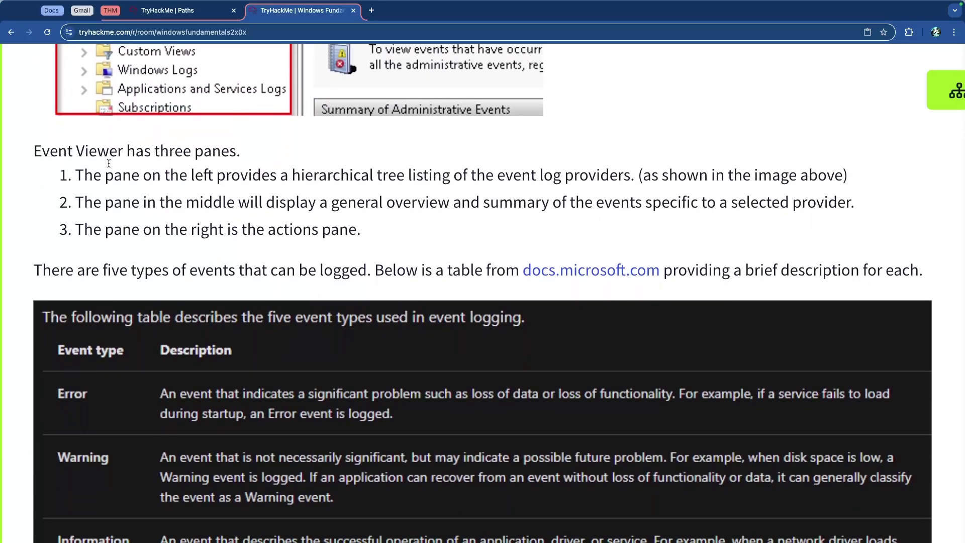
- Read the list describing the left, middle and right panes of Event Viewer
left_click_drag(105, 175, 312, 177)
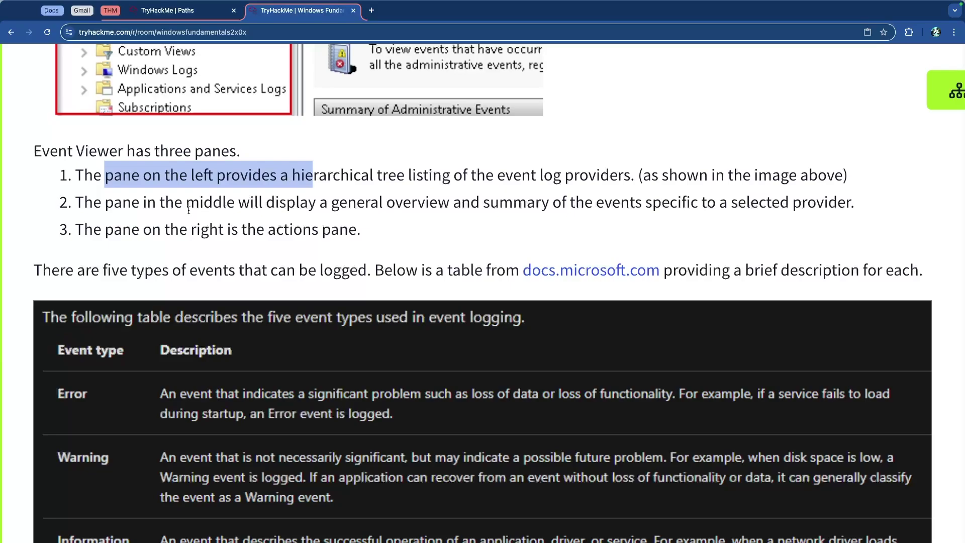
left_click(173, 214)
left_click_drag(147, 202, 463, 205)
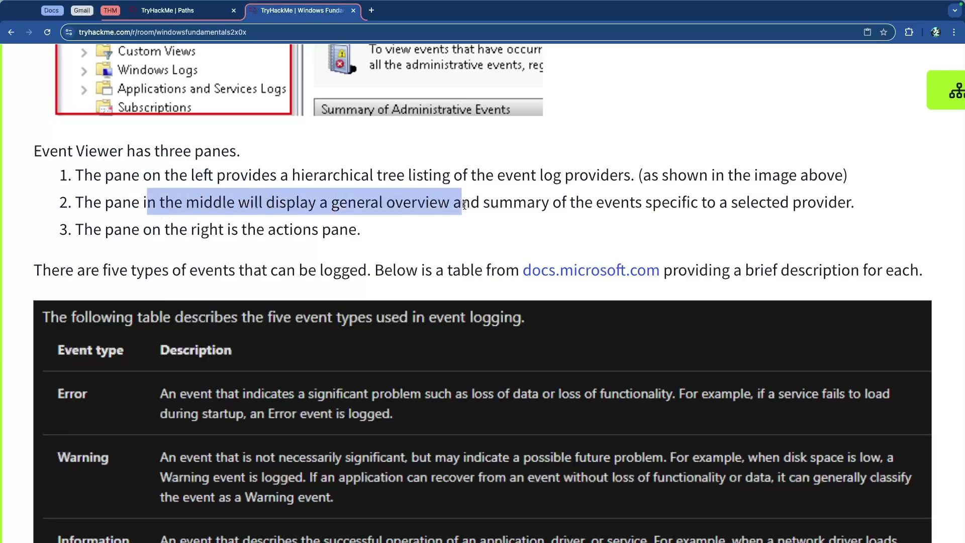
left_click(175, 206)
left_click_drag(300, 205, 543, 207)
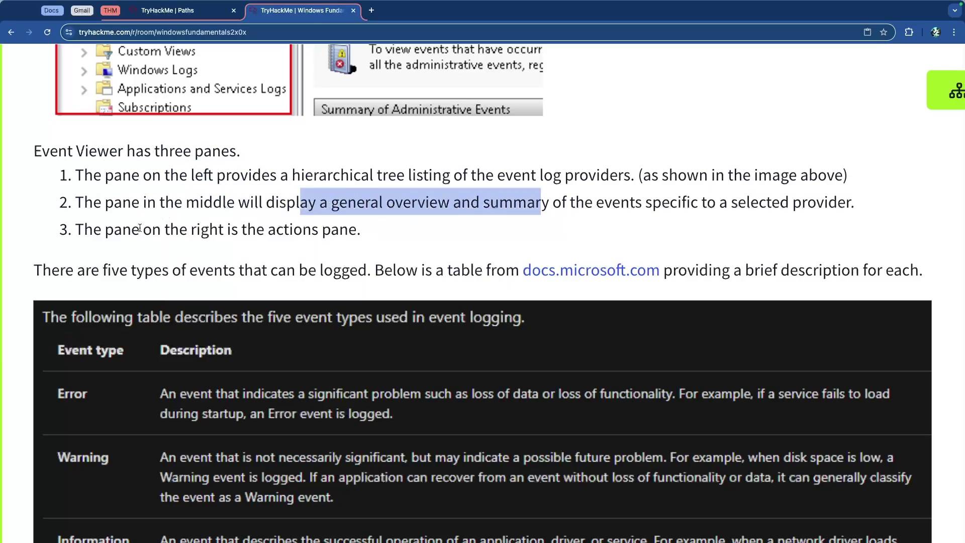
left_click_drag(122, 229, 339, 231)
- Examine the table describing the event types used in event logging
scroll(251, 232, "down", 2)
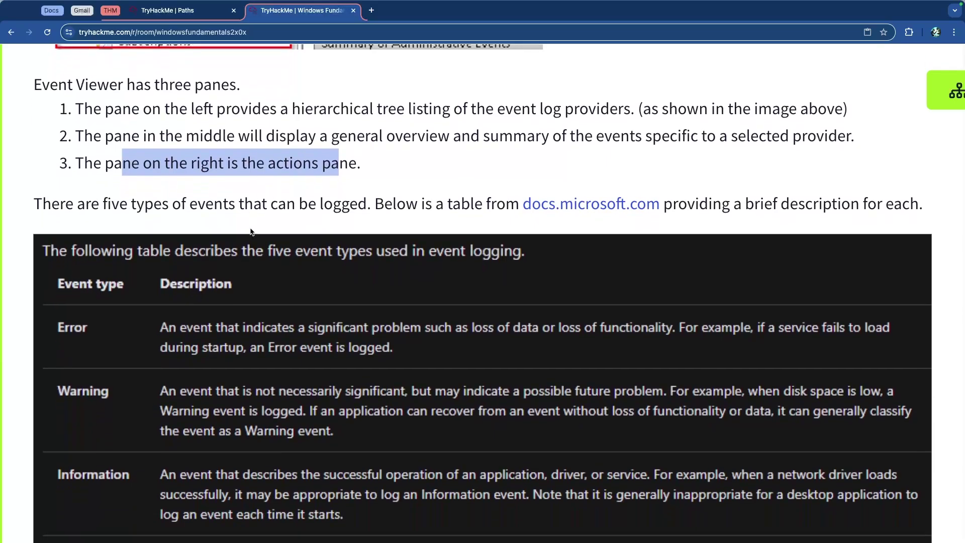
scroll(251, 232, "down", 3)
scroll(145, 196, "down", 2)
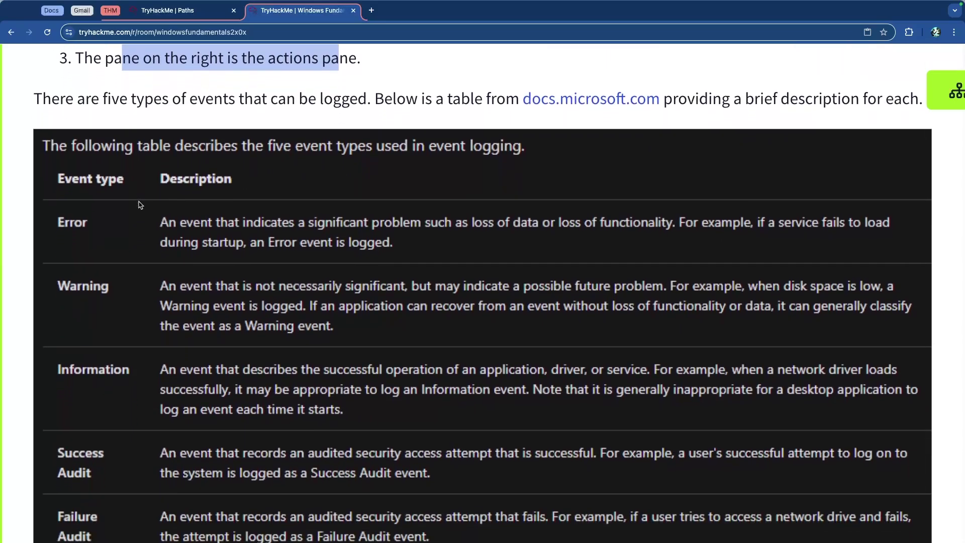
scroll(141, 205, "down", 1)
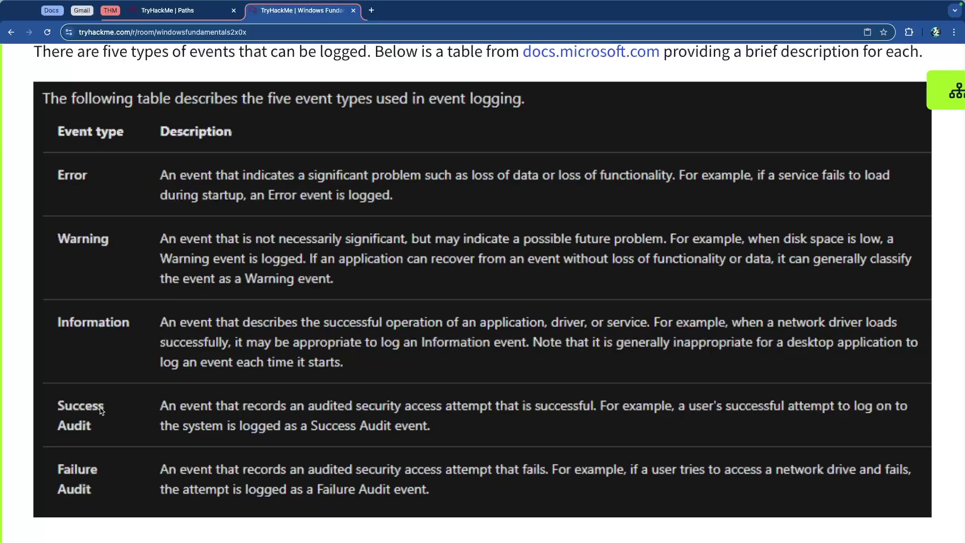
- Review the list of Event Viewer panes and the table describing the standard logs under Windows Logs
scroll(138, 388, "up", 7)
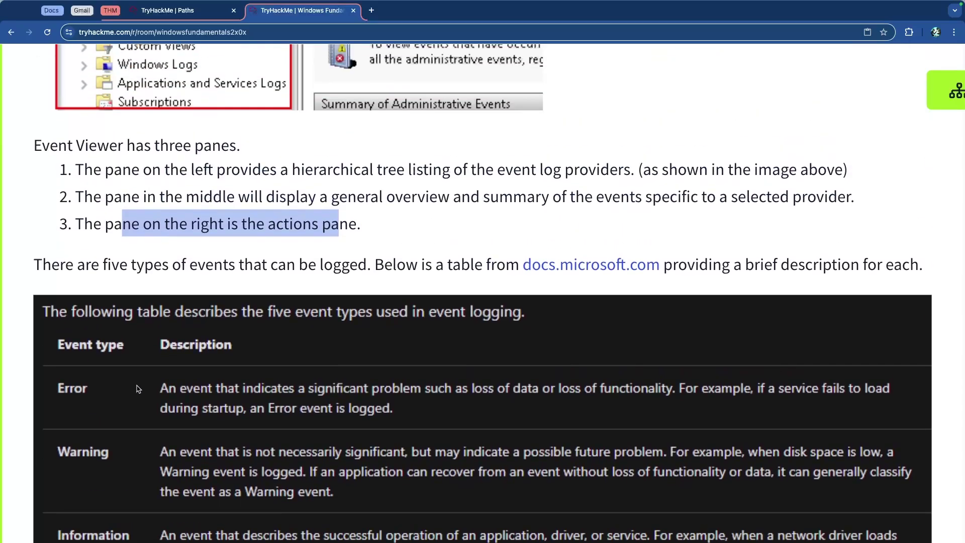
left_click(260, 333)
scroll(259, 334, "up", 1)
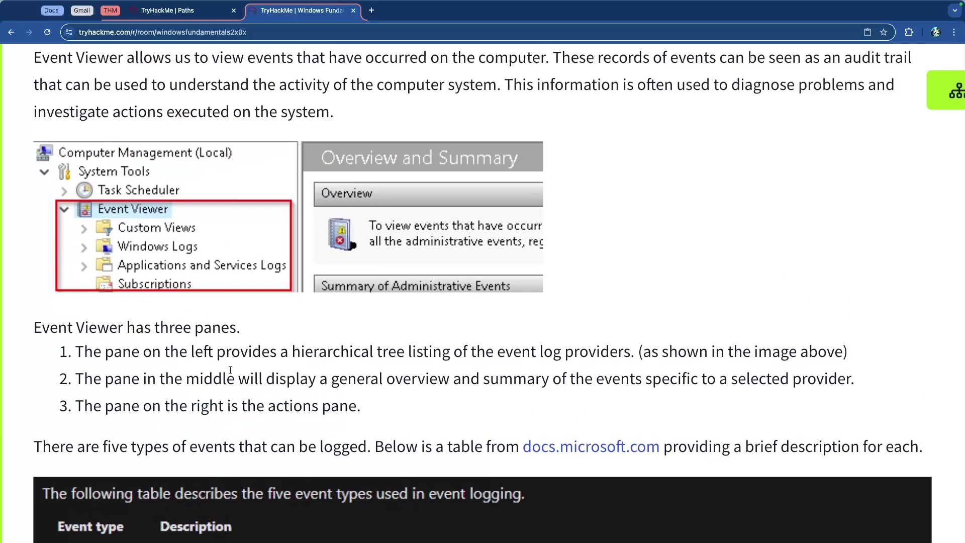
scroll(231, 373, "down", 16)
scroll(232, 373, "down", 1)
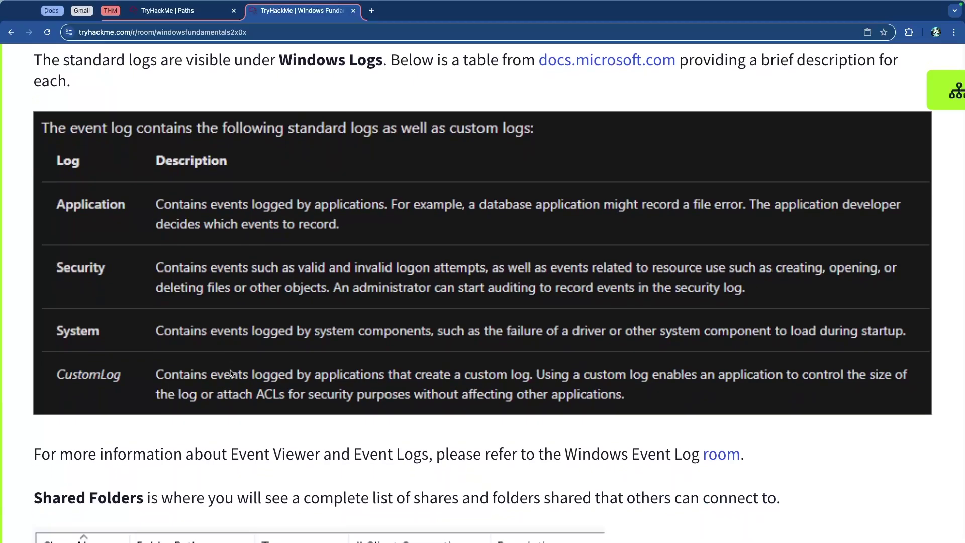
scroll(231, 374, "up", 1)
scroll(258, 337, "down", 2)
scroll(258, 336, "down", 5)
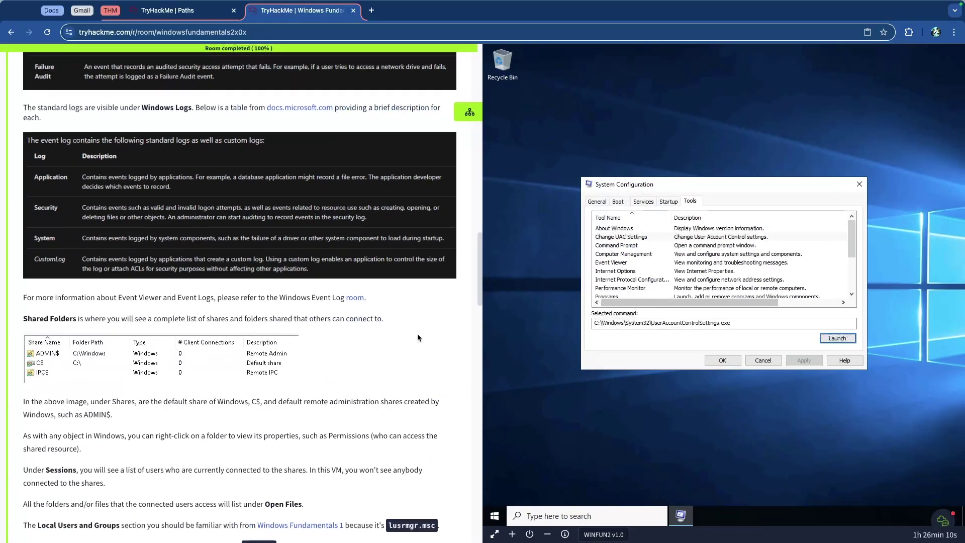
- Close System Configuration in the virtual machine and reopen it by searching for msconfig
left_click(768, 360)
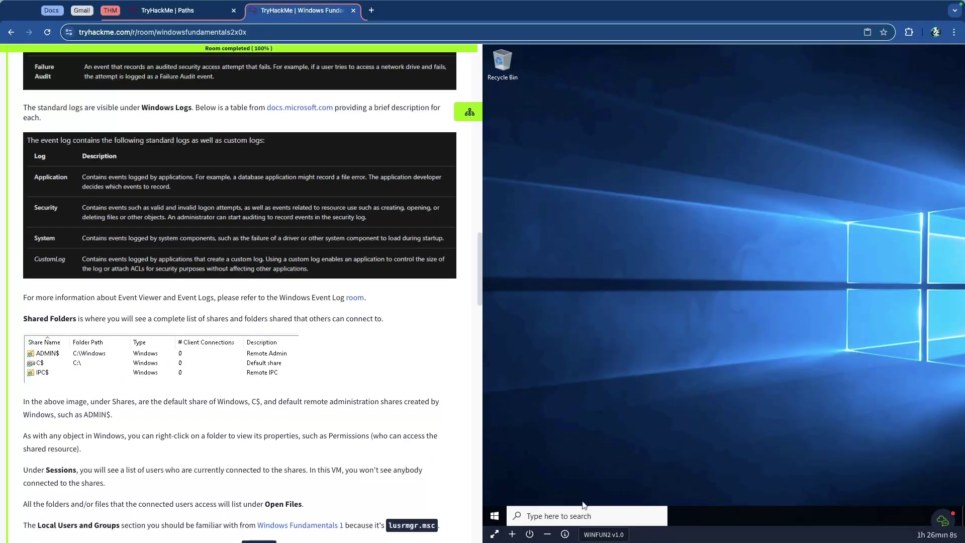
left_click(587, 516)
scroll(374, 364, "up", 15)
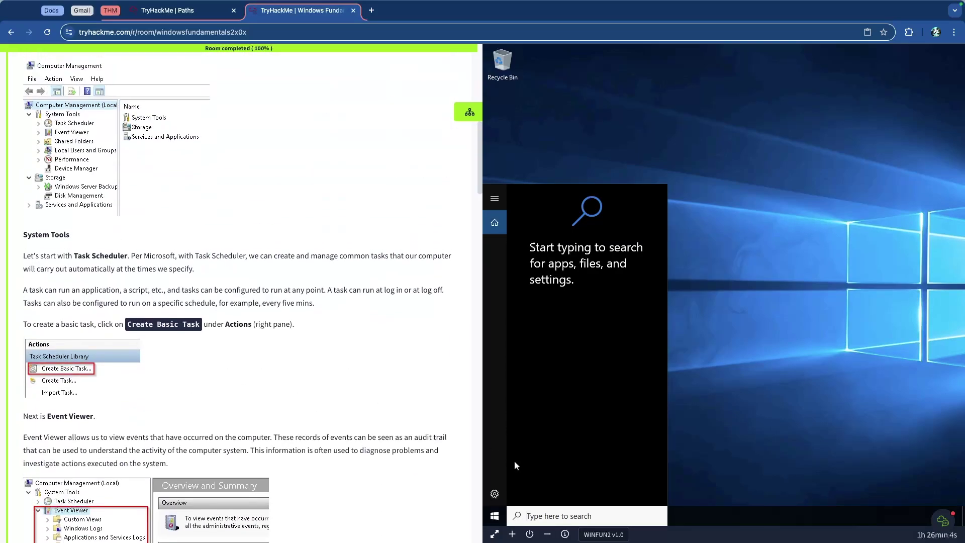
type("msconfig")
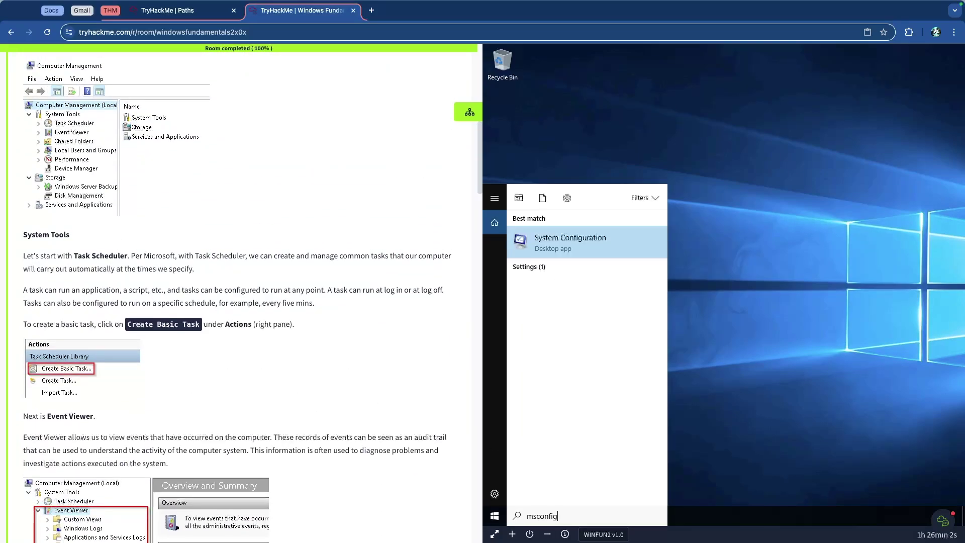
left_click(588, 241)
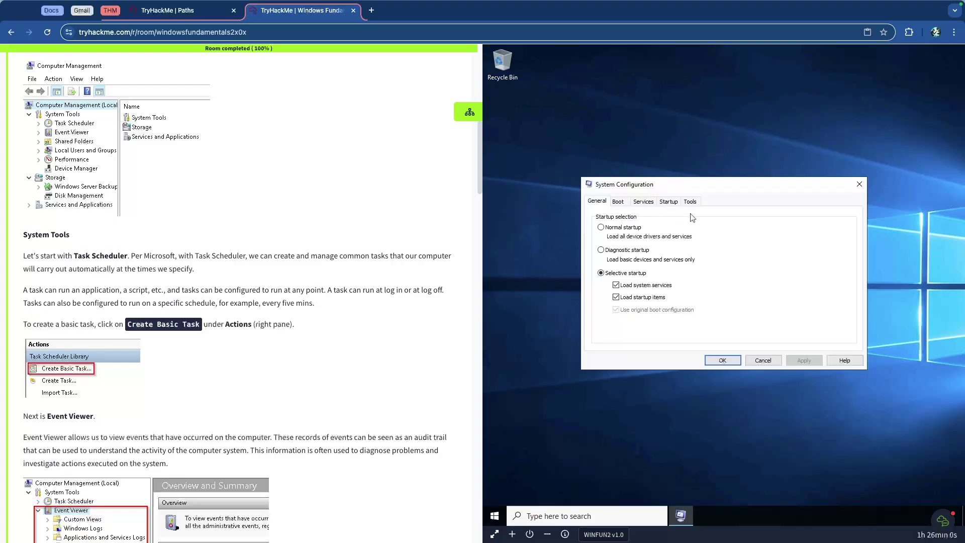
- Launch Event Viewer from the tools listed in System Configuration
left_click(691, 202)
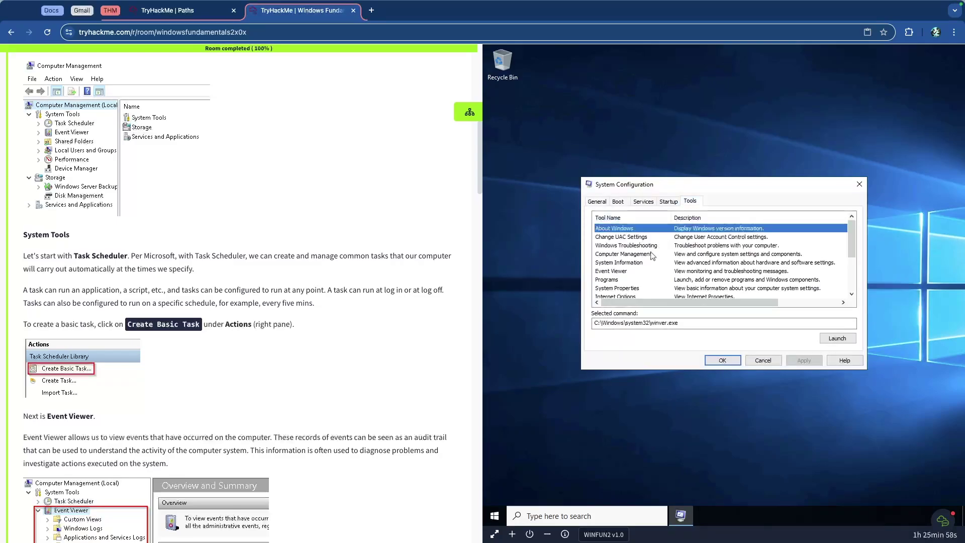
left_click(634, 272)
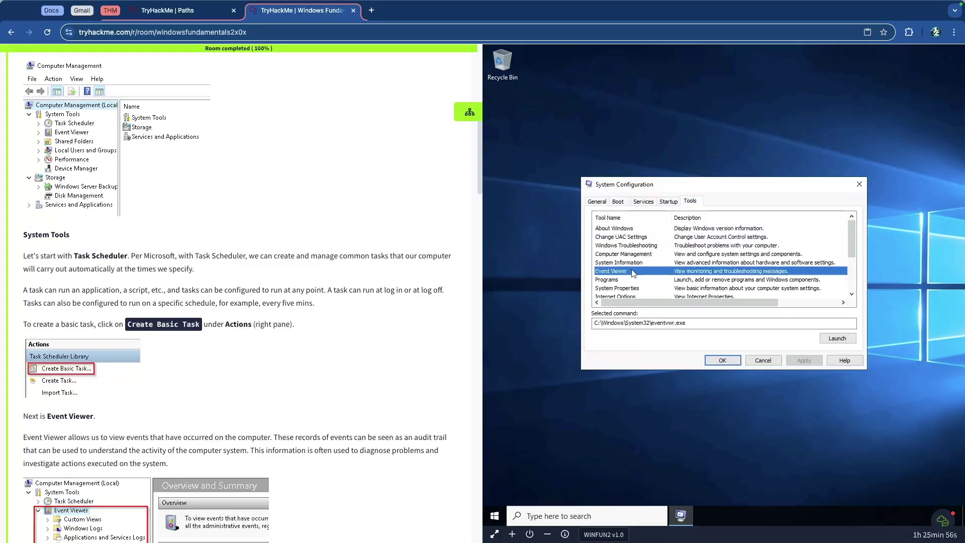
left_click(837, 339)
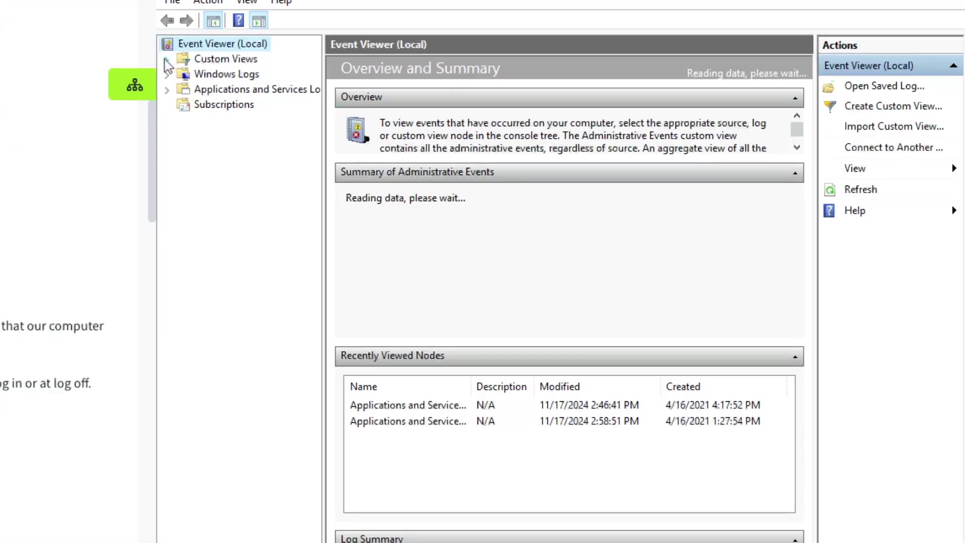
- Expand Custom Views and Server Roles in the Event Viewer tree and view the Remote Desktop Services events
left_click(216, 60)
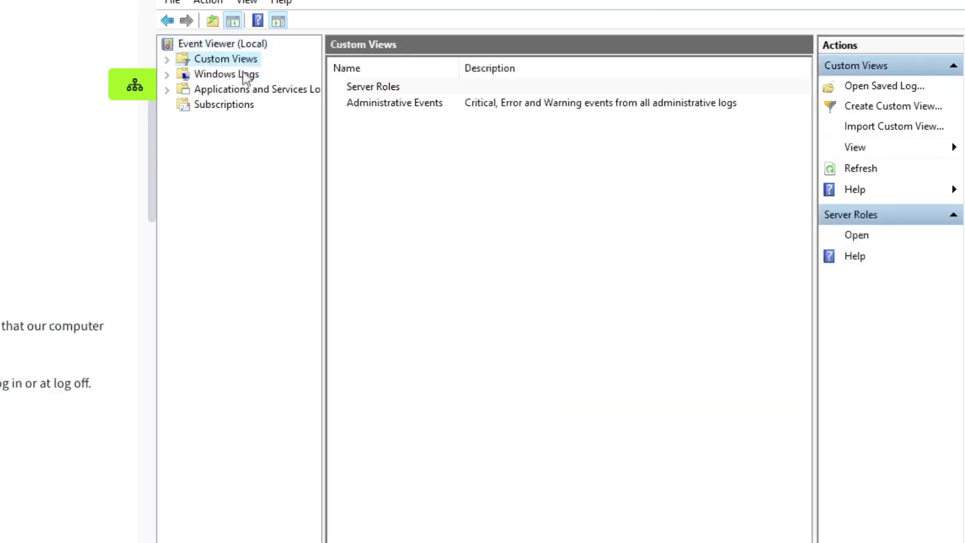
left_click(168, 60)
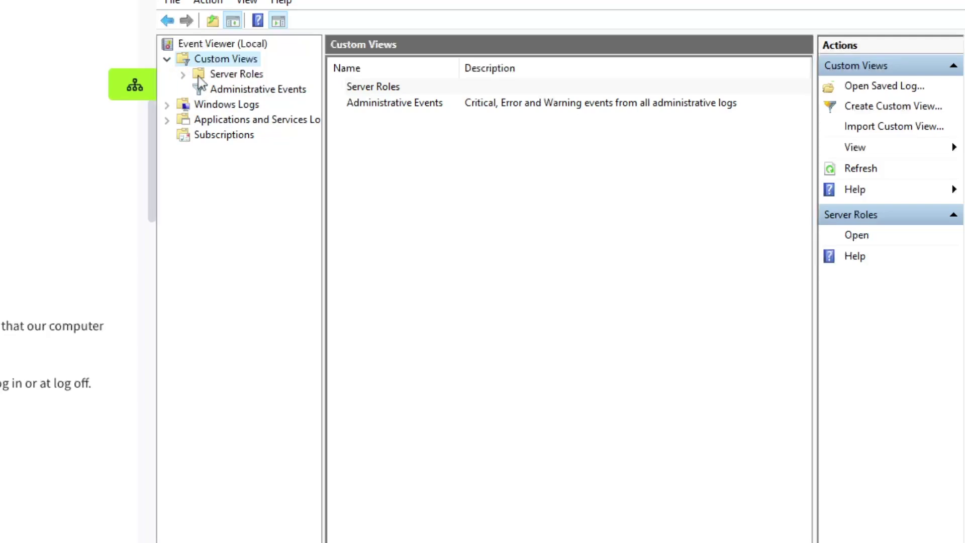
left_click(403, 89)
double_click(415, 89)
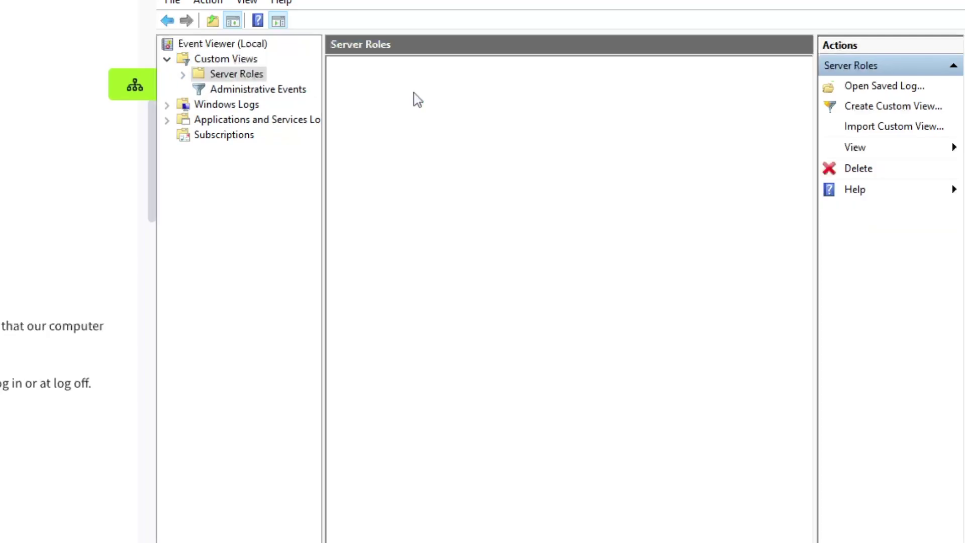
left_click(182, 75)
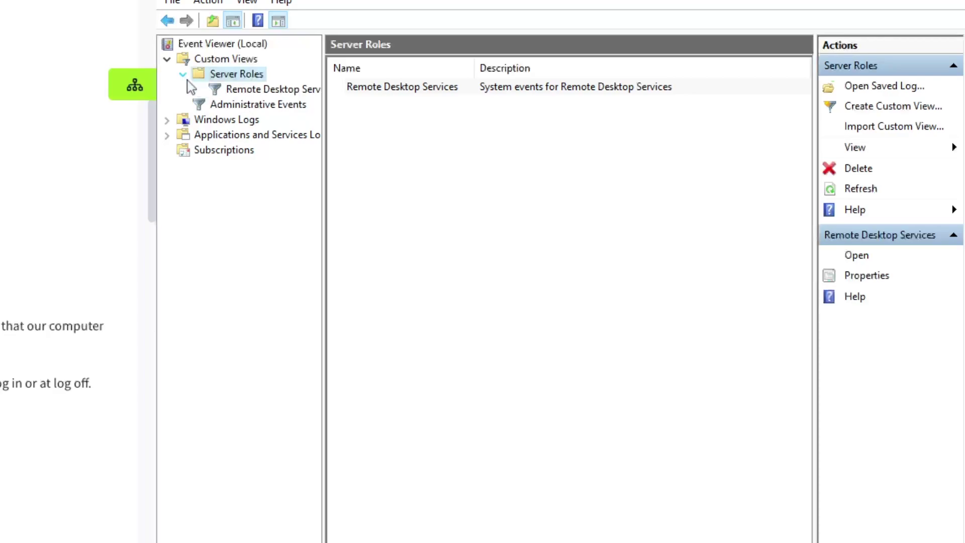
left_click(279, 90)
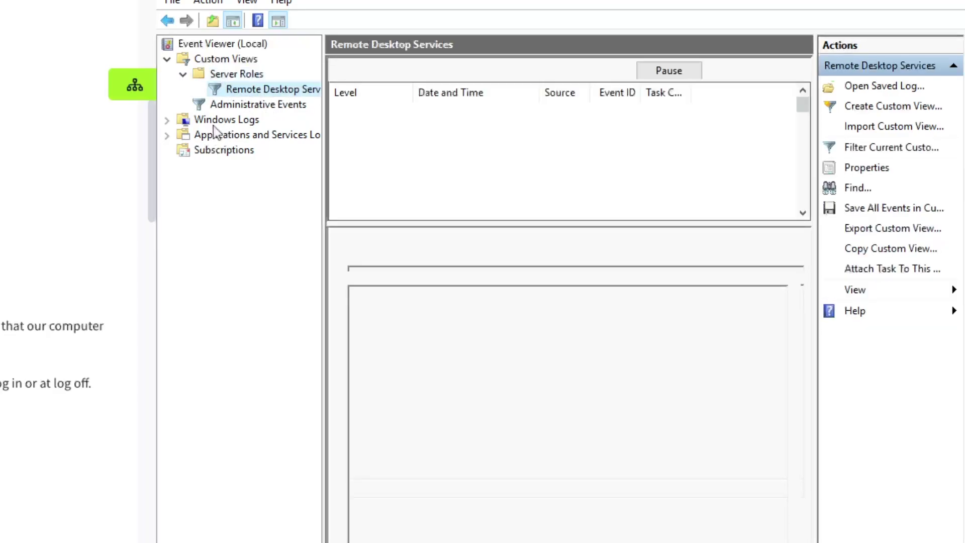
- Show the Windows Logs overview and check the view options among its actions
left_click(197, 122)
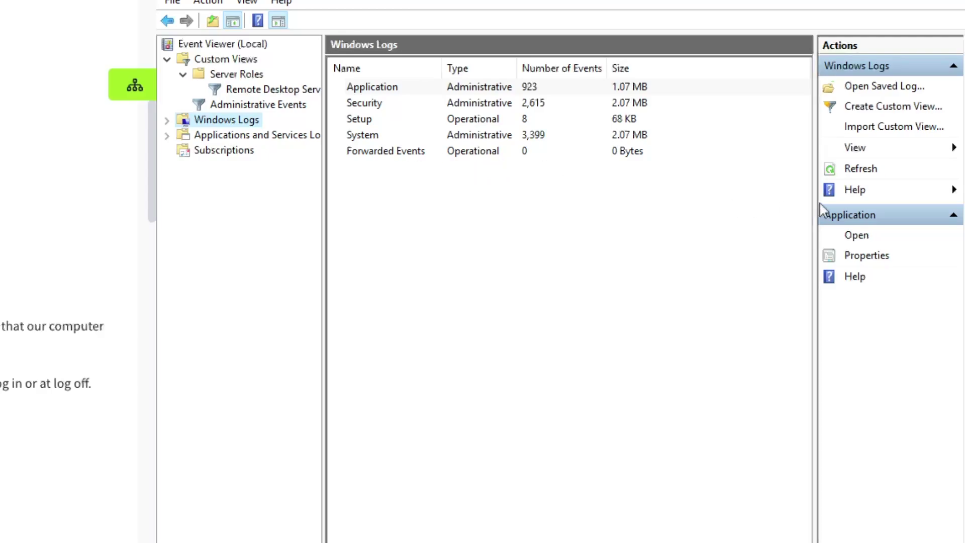
left_click(924, 146)
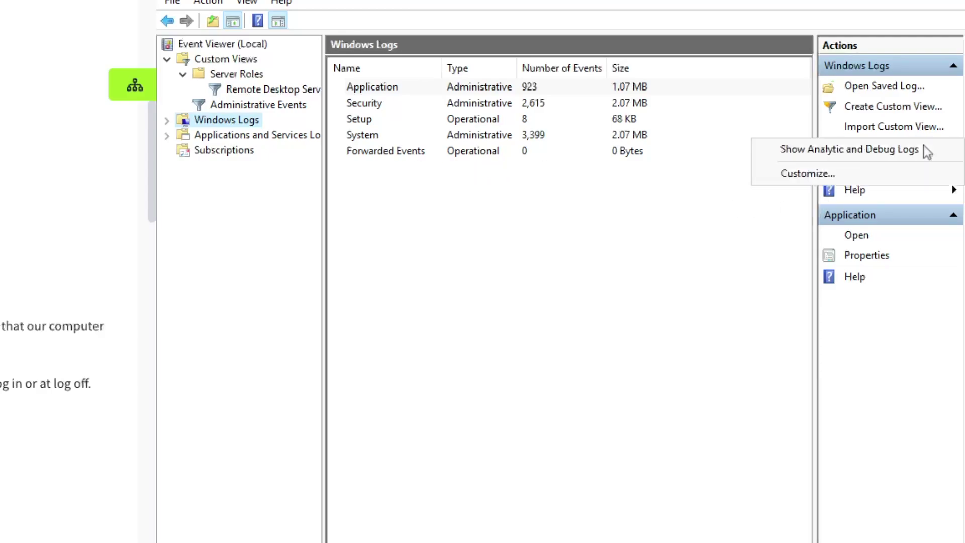
left_click(900, 239)
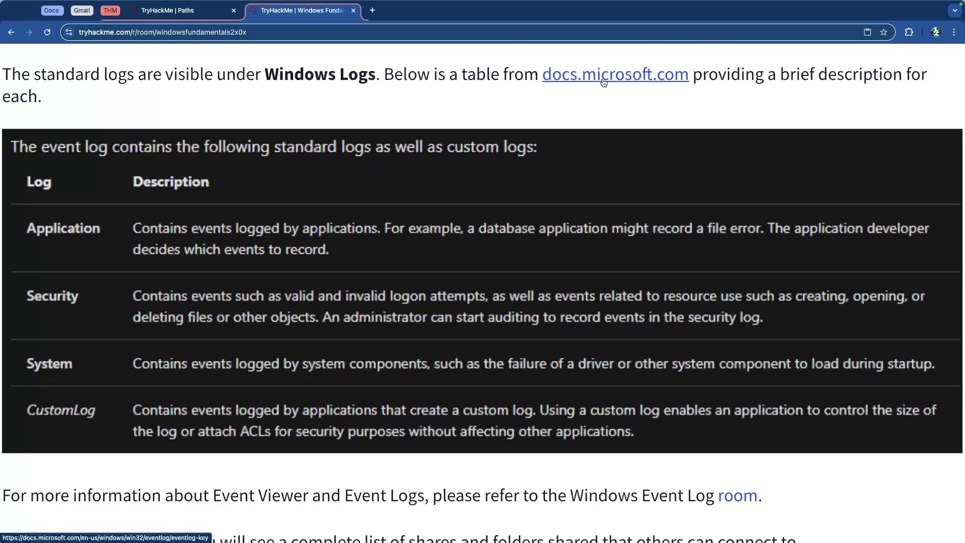
- Open the docs.microsoft.com reference on standard logs in a new tab, skim the Eventlog Key article and close it
left_click(585, 82, "super")
key("ctrl+Tab")
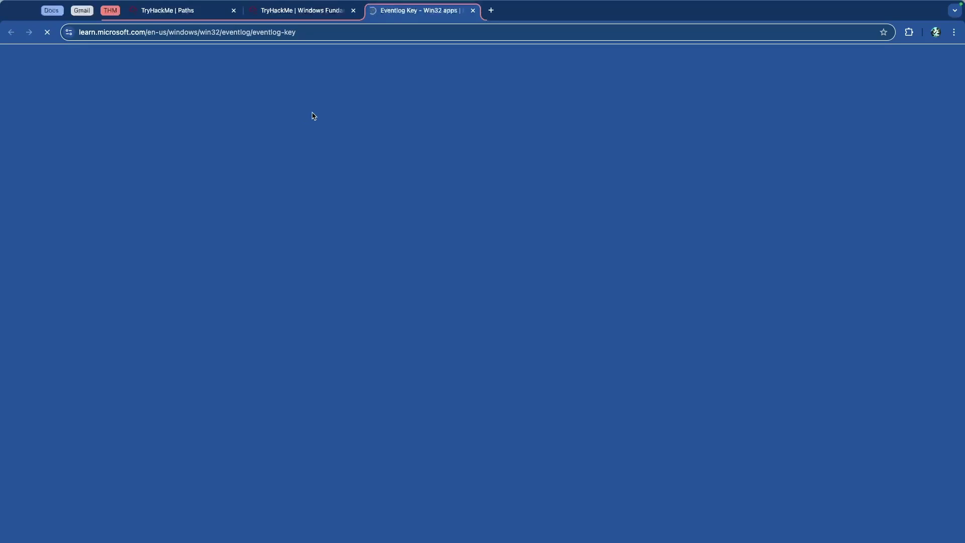
scroll(387, 222, "down", 6)
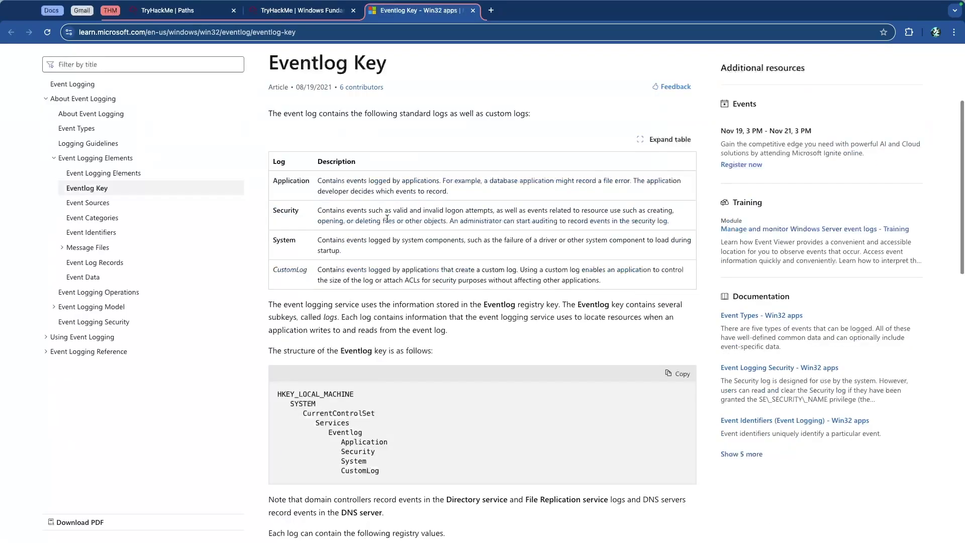
scroll(387, 221, "down", 15)
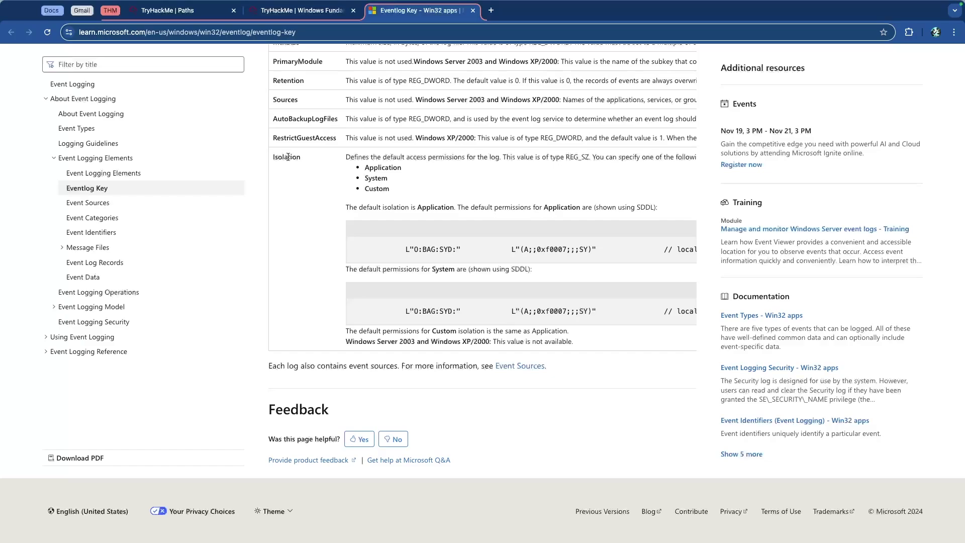
key("ctrl+w")
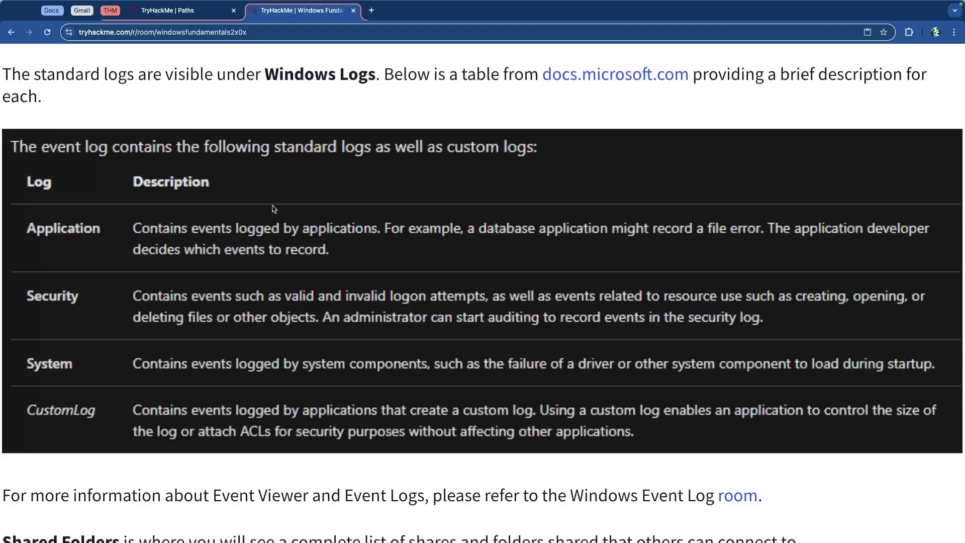
- Open the linked Windows Event Logs room in a new tab, look over its task list and close it
scroll(274, 209, "down", 7)
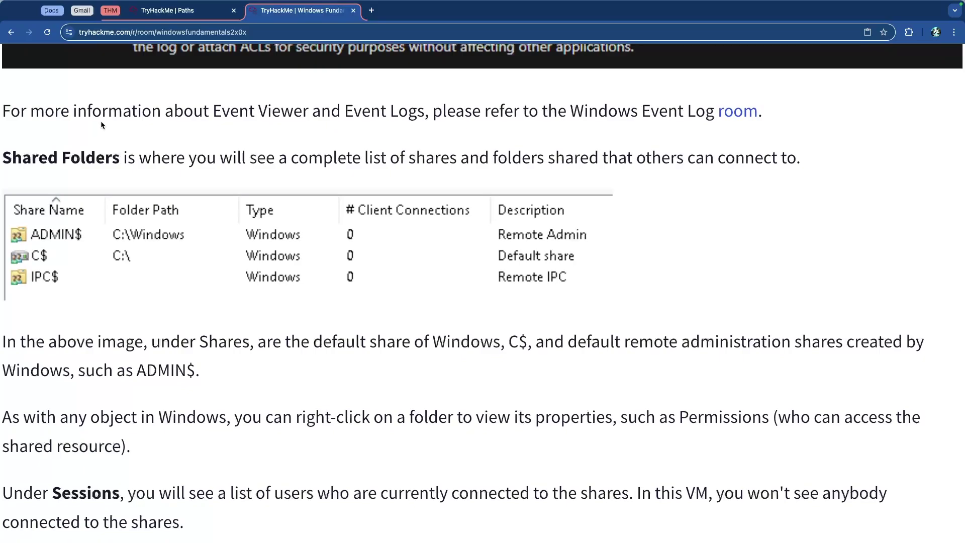
left_click(737, 112, "super")
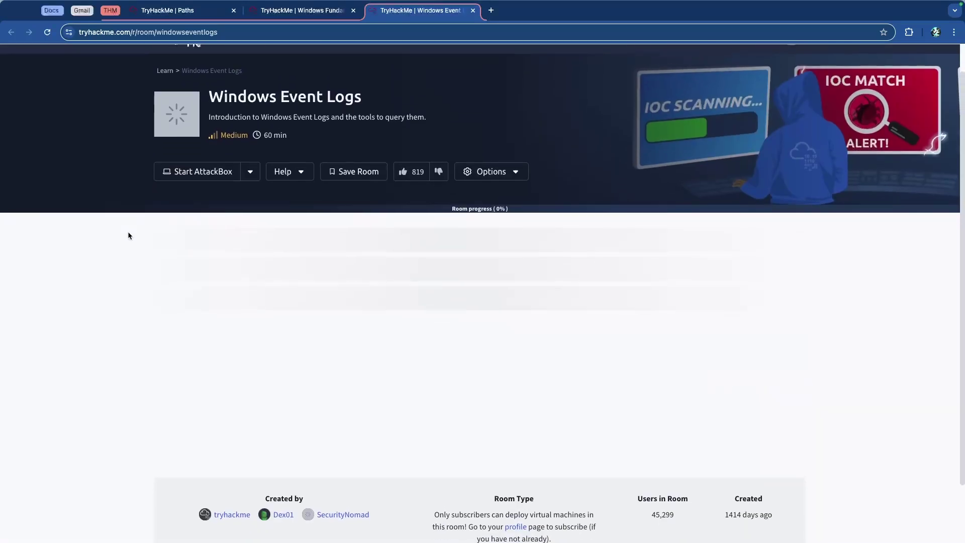
scroll(129, 230, "down", 2)
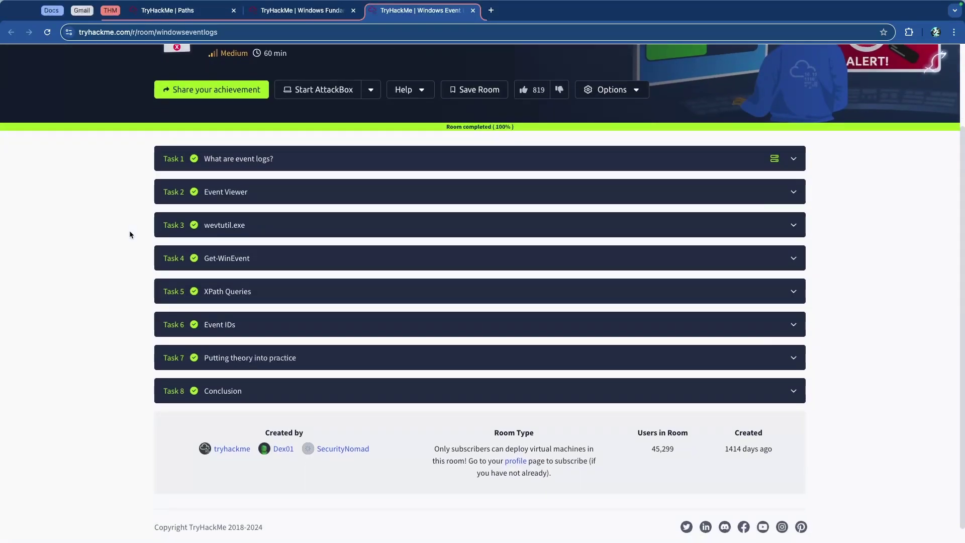
scroll(128, 230, "up", 3)
key("ctrl+w")
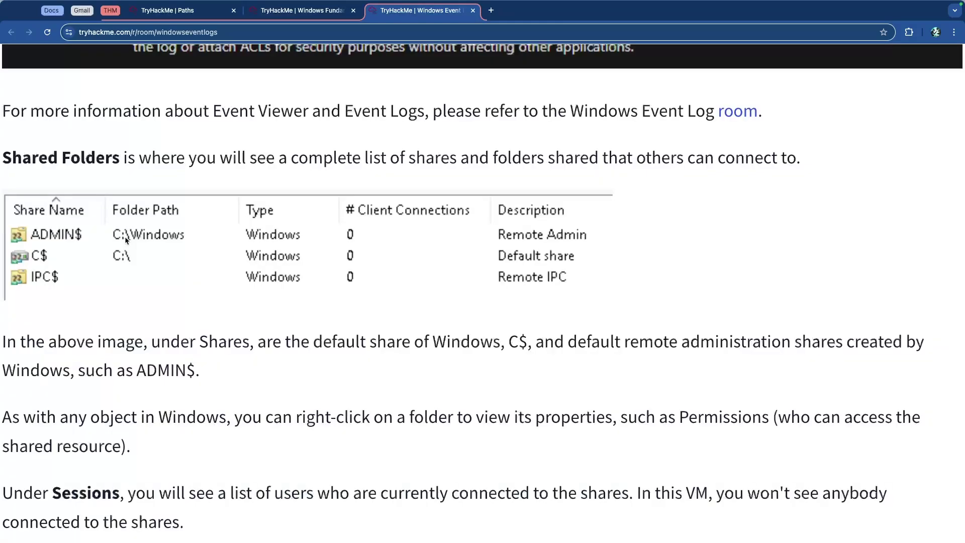
- Look back over the standard logs table and continue to the Shared Folders section
scroll(150, 219, "up", 4)
scroll(150, 219, "up", 1)
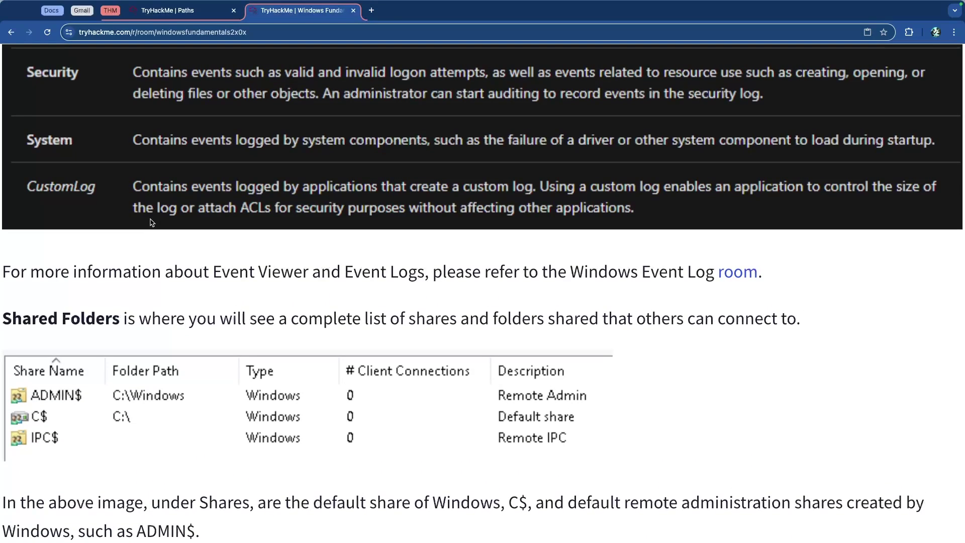
scroll(150, 218, "down", 3)
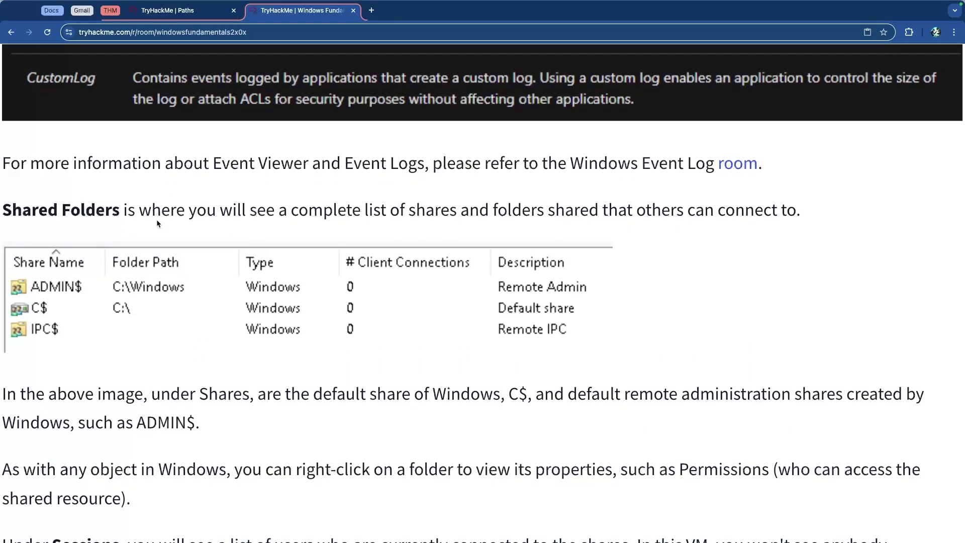
scroll(156, 219, "up", 8)
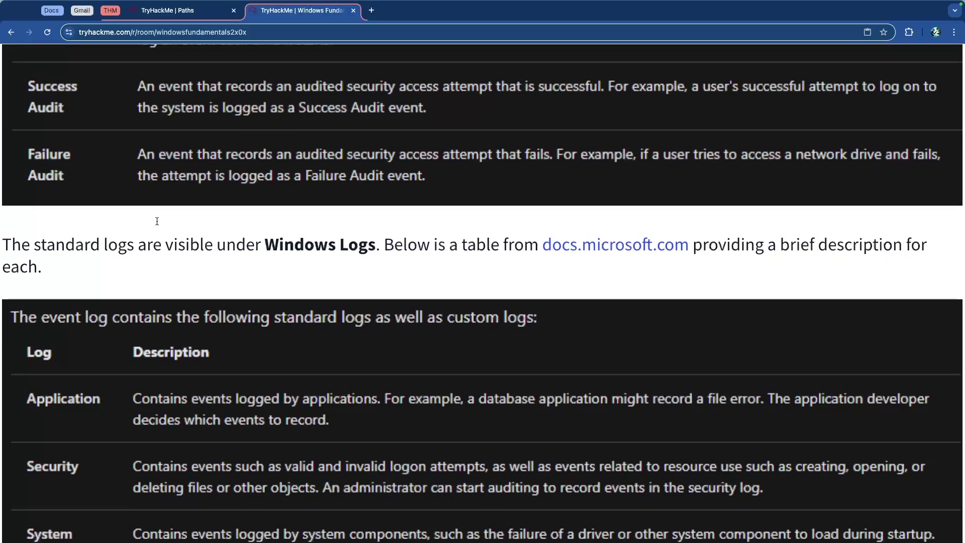
scroll(155, 220, "down", 3)
scroll(157, 223, "down", 8)
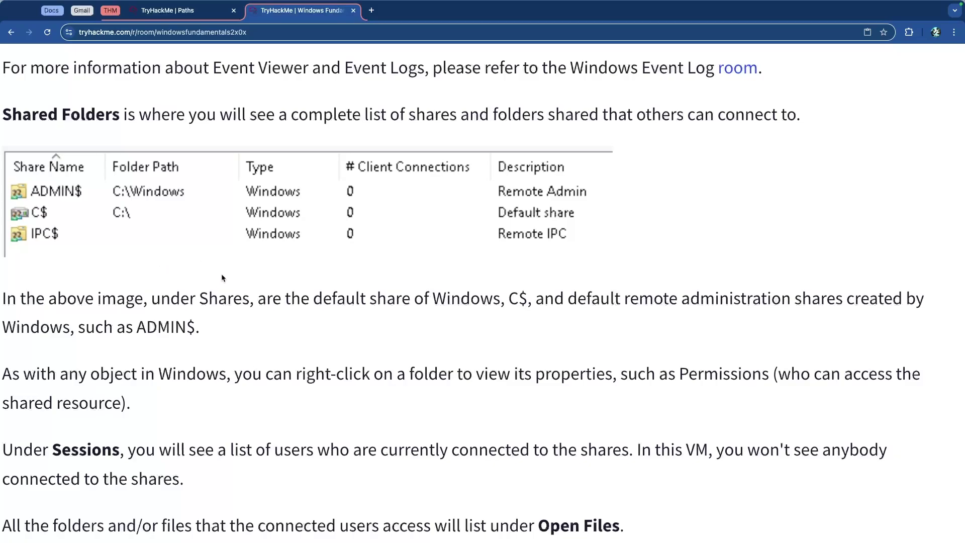
- Read the sentence explaining what Shared Folders lists, highlighting the heading and the key words
scroll(214, 276, "up", 1)
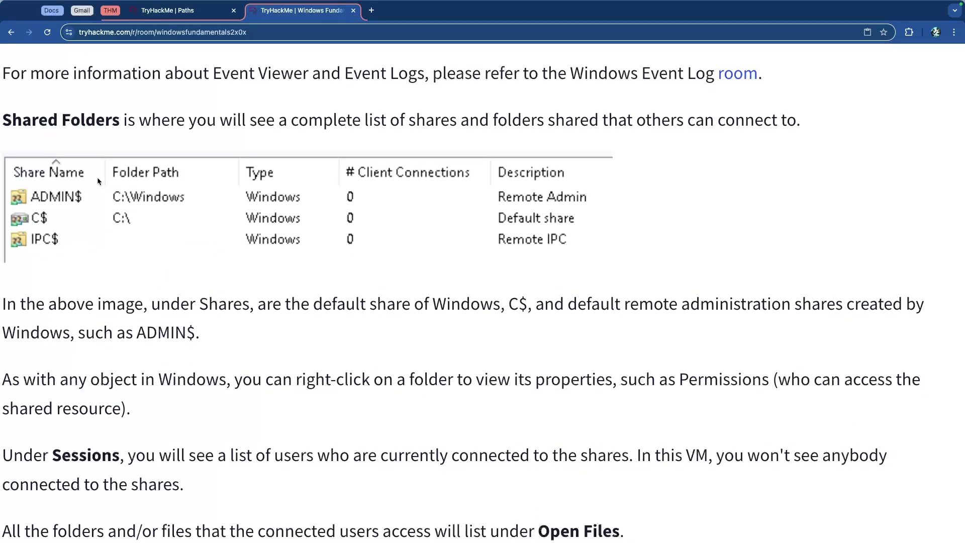
left_click_drag(2, 122, 121, 122)
left_click(252, 126)
left_click_drag(234, 126, 606, 125)
left_click(559, 129)
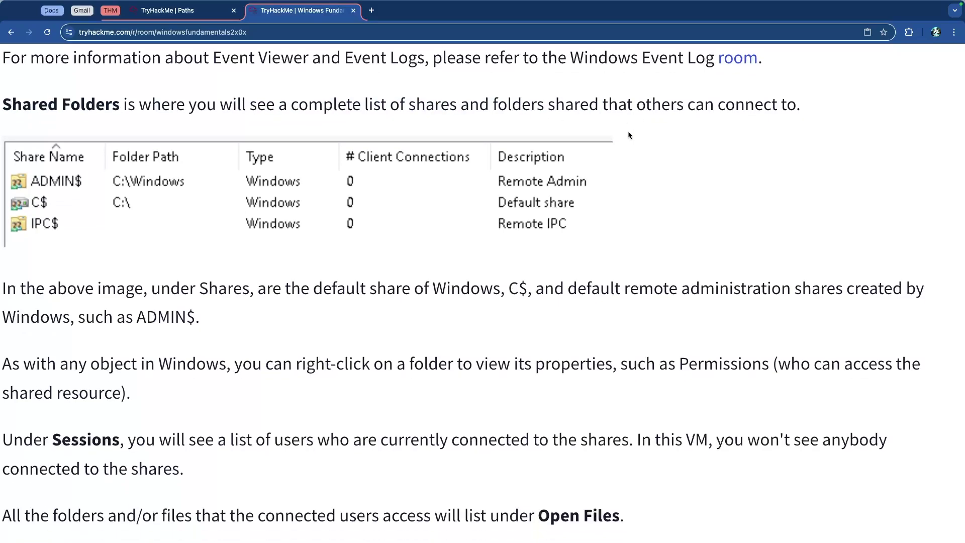
- Return to the beginning of Task 4, Computer Management, to see its introduction and utility name
scroll(632, 161, "down", 1)
scroll(453, 176, "up", 10)
scroll(448, 182, "up", 15)
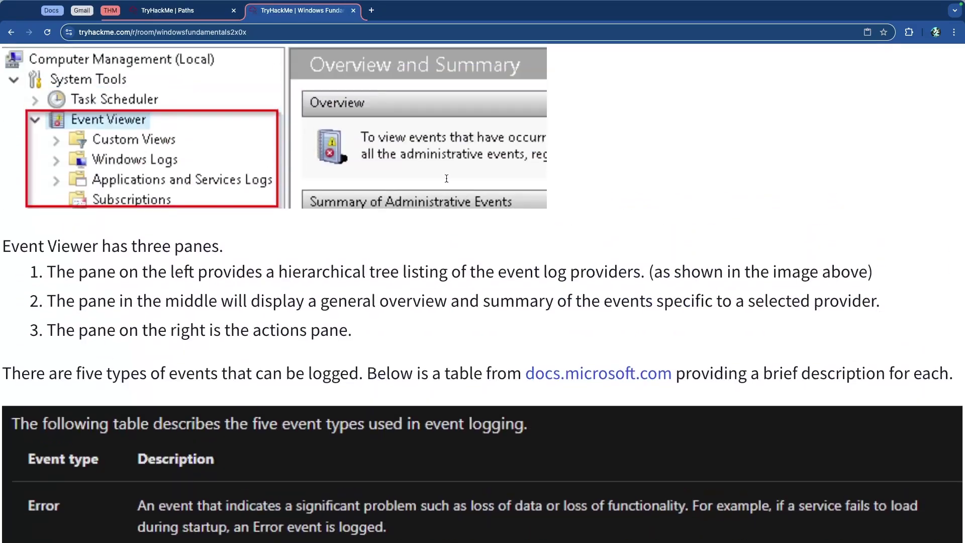
scroll(447, 182, "down", 2)
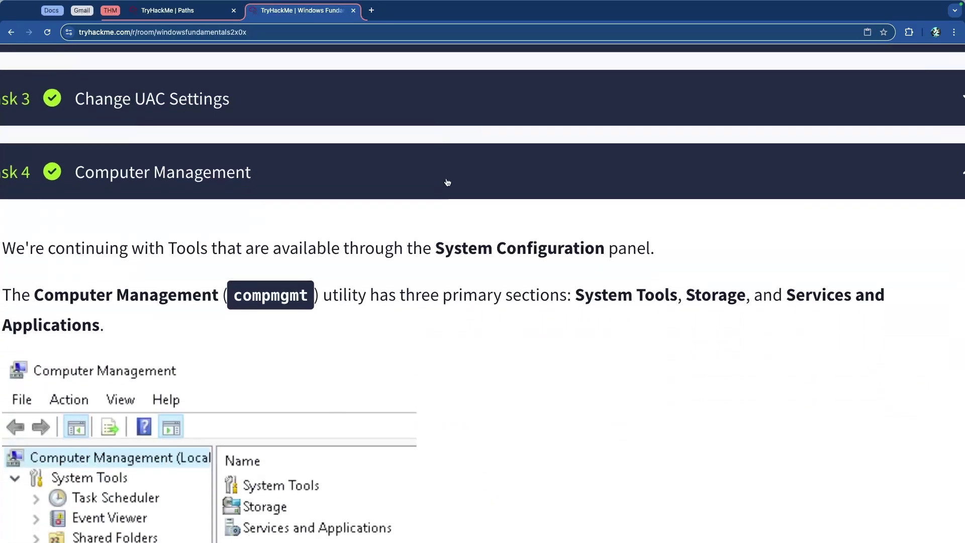
- Launch the Computer Management tool from System Configuration's tool list in the virtual machine
left_click_drag(72, 205, 248, 207)
left_click(405, 205)
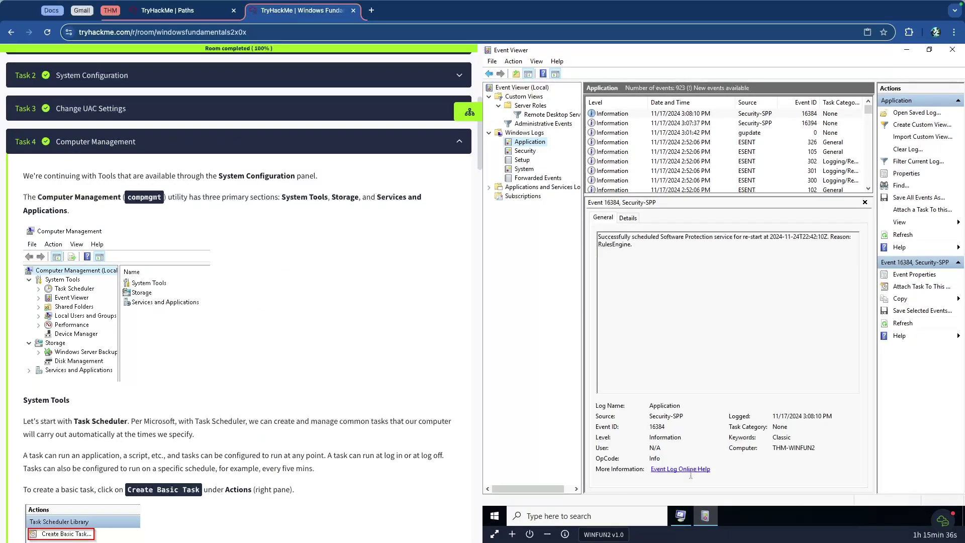
left_click(684, 520)
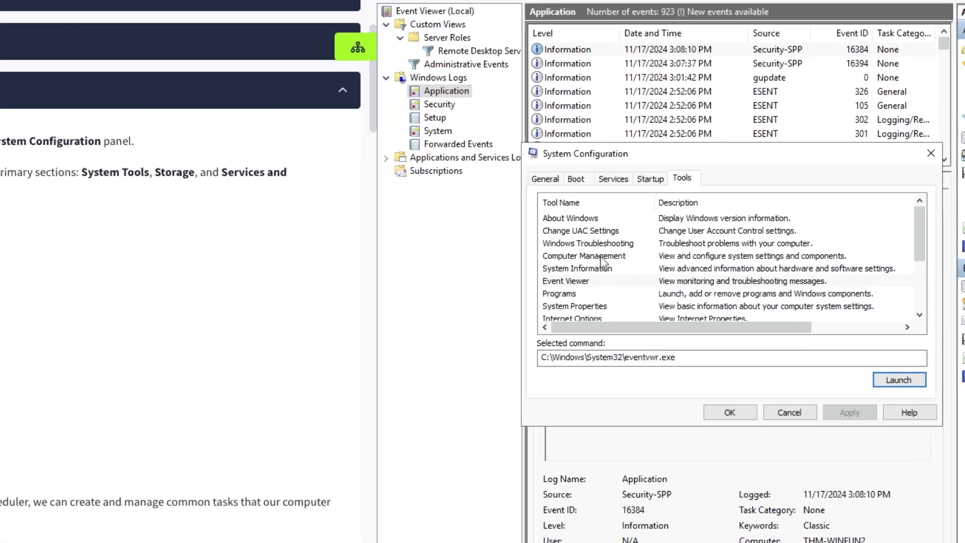
left_click(634, 255)
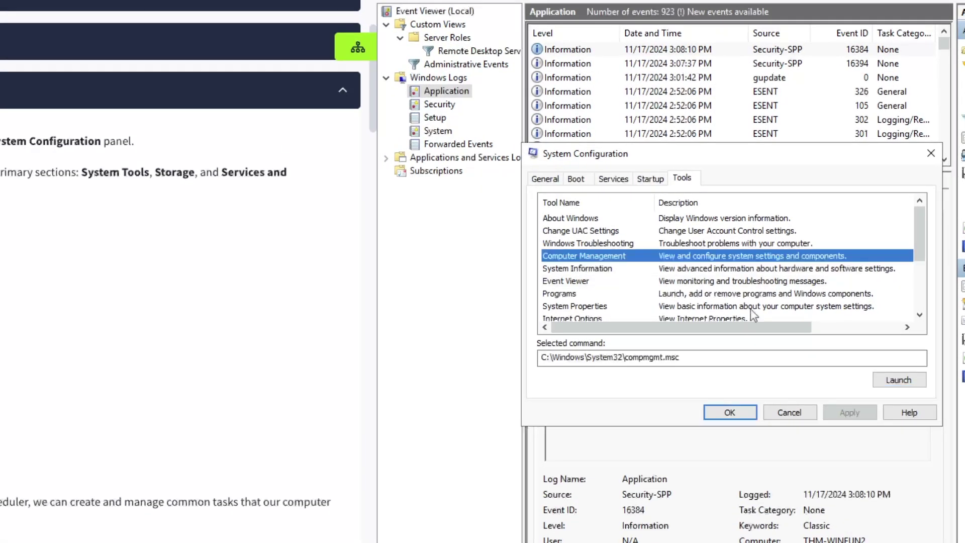
left_click(897, 381)
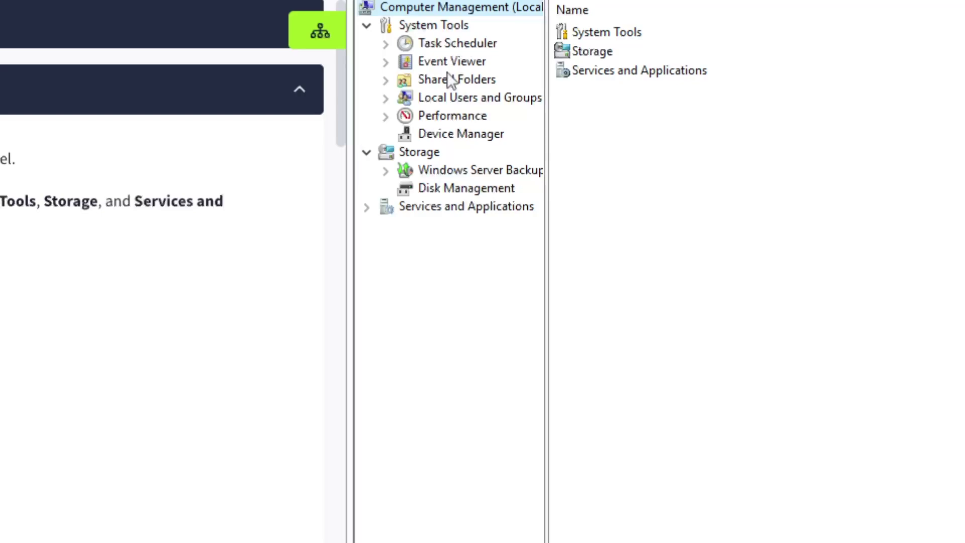
- Expand Shared Folders in Computer Management, look through Shares, Sessions and Open Files, and return to Shares
left_click(457, 82)
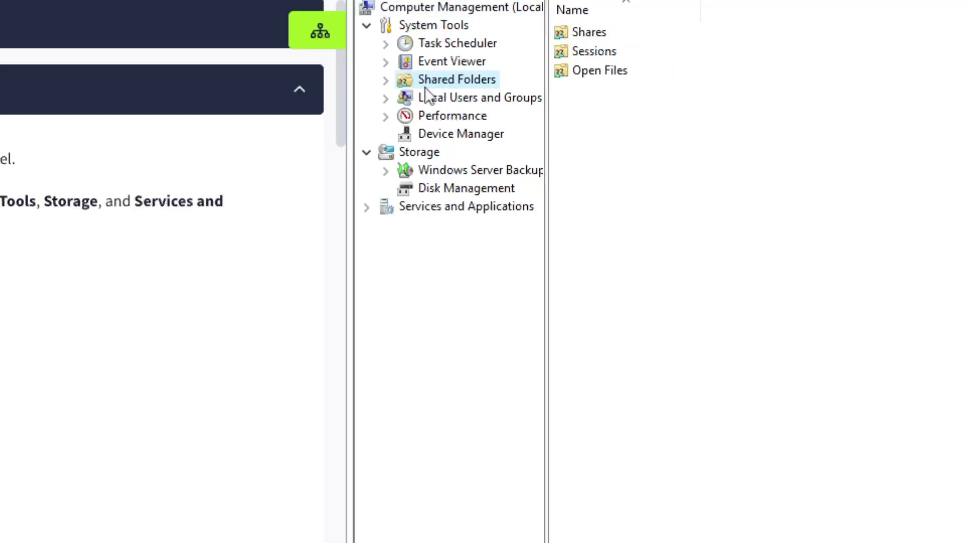
left_click(386, 82)
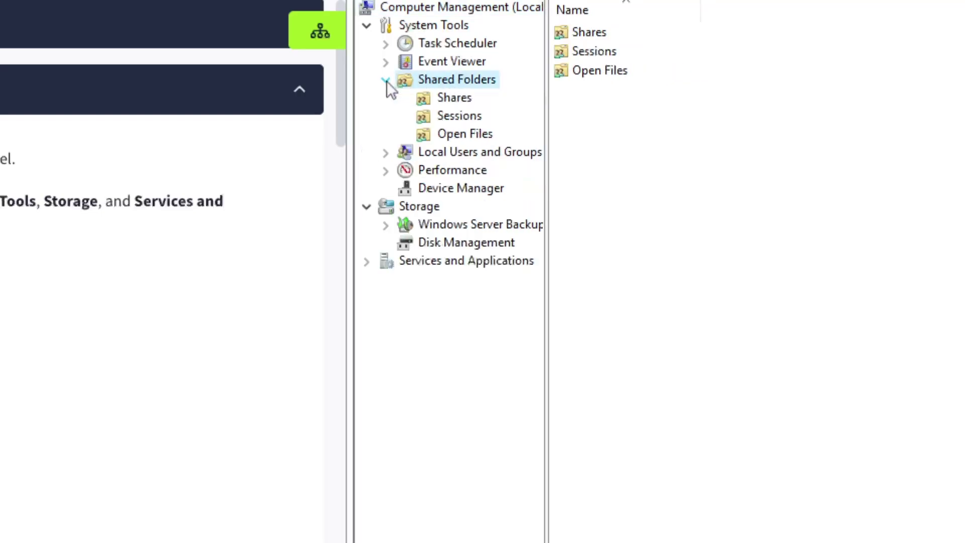
left_click(454, 98)
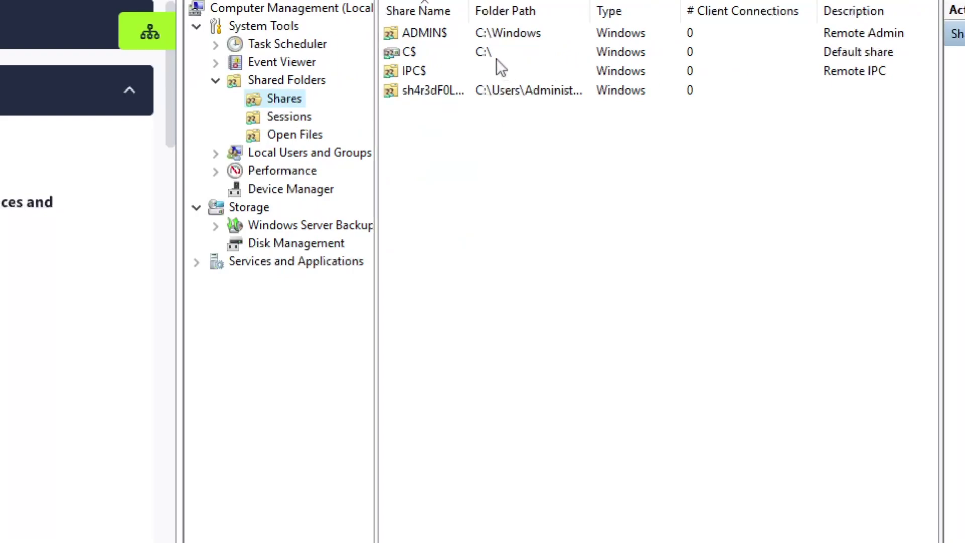
left_click(288, 116)
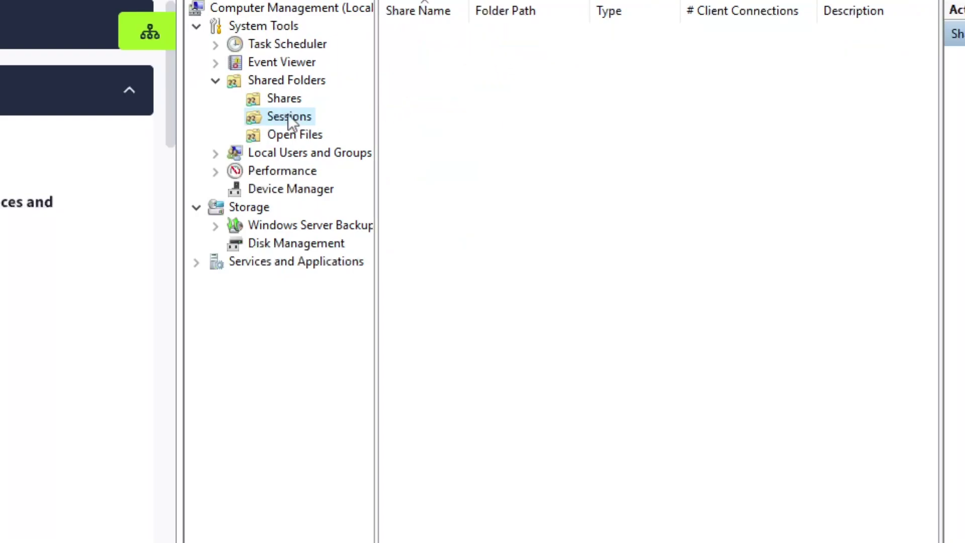
left_click(291, 136)
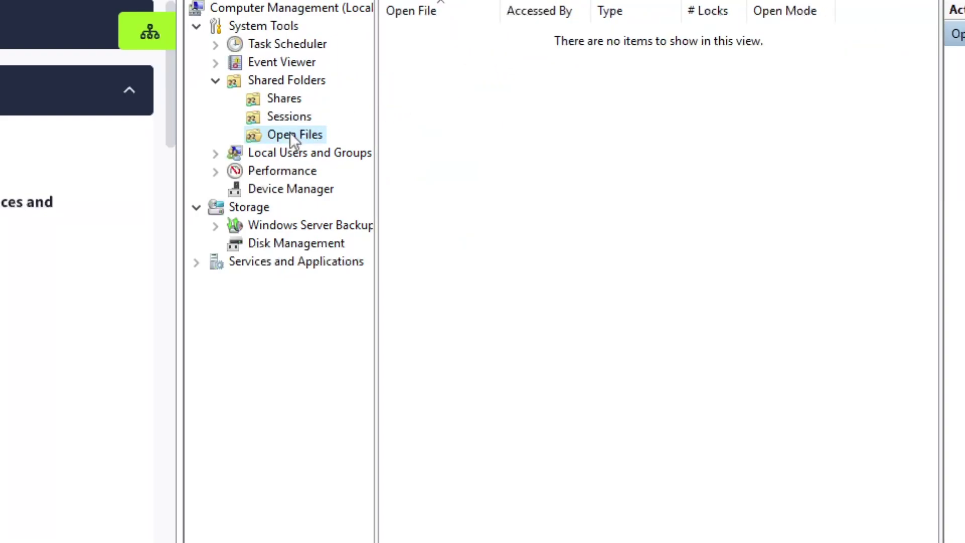
left_click(284, 99)
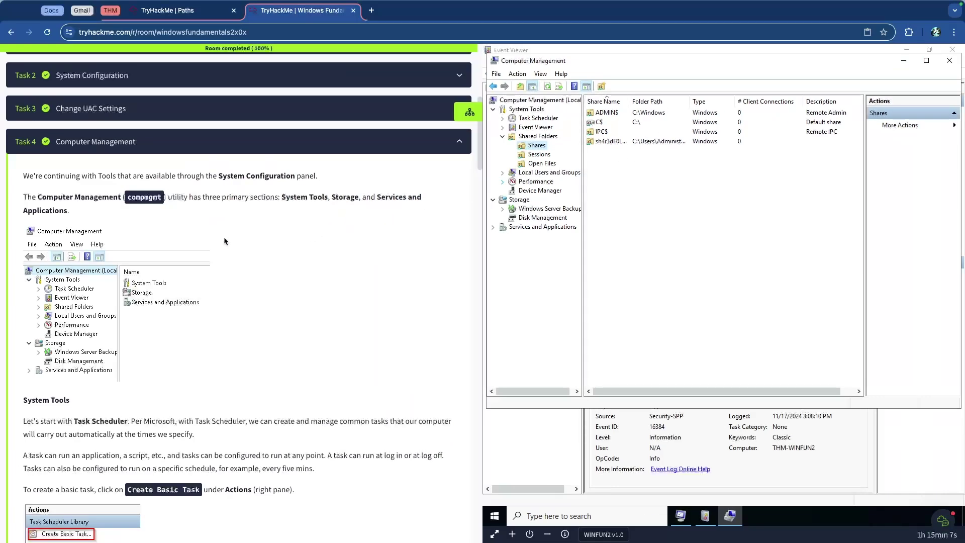
- Read the Task 4 paragraphs on default shares, permissions, Sessions and Open Files, highlighting the Open Files term
scroll(224, 237, "down", 15)
scroll(225, 237, "up", 10)
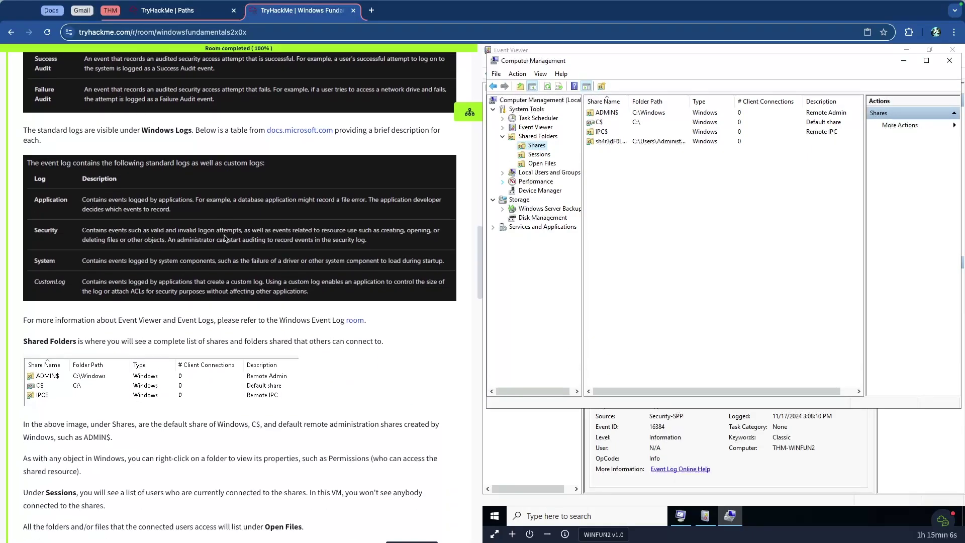
scroll(224, 236, "up", 5)
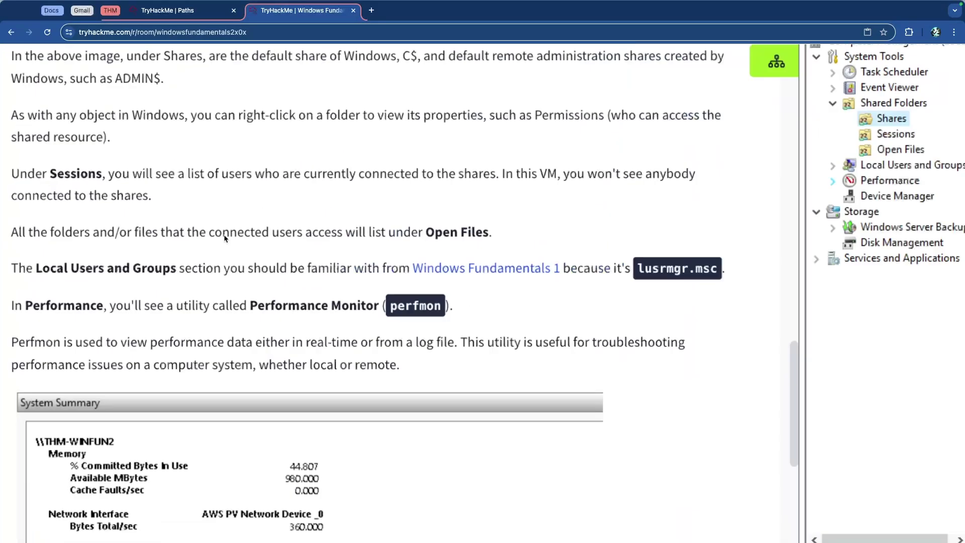
scroll(232, 236, "up", 1)
scroll(232, 238, "up", 1)
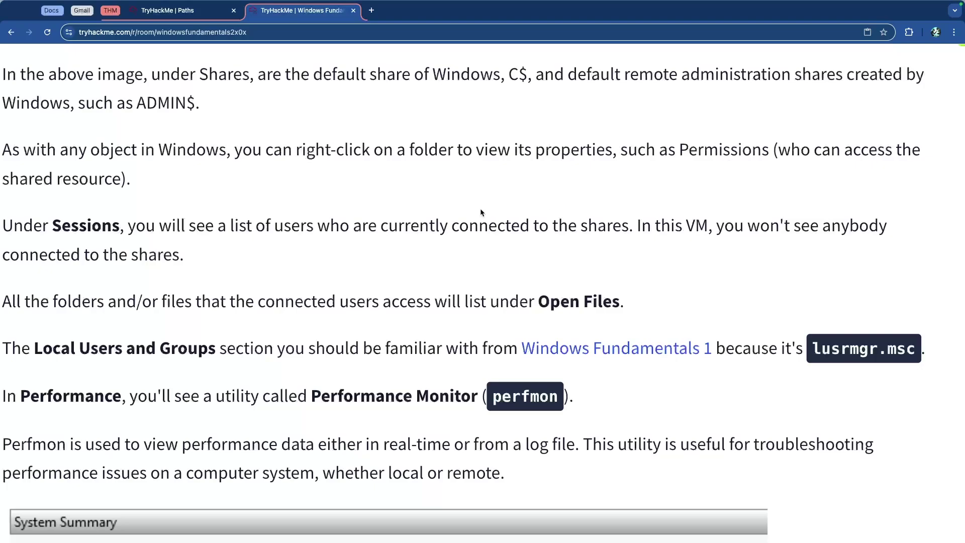
scroll(206, 195, "left", 1)
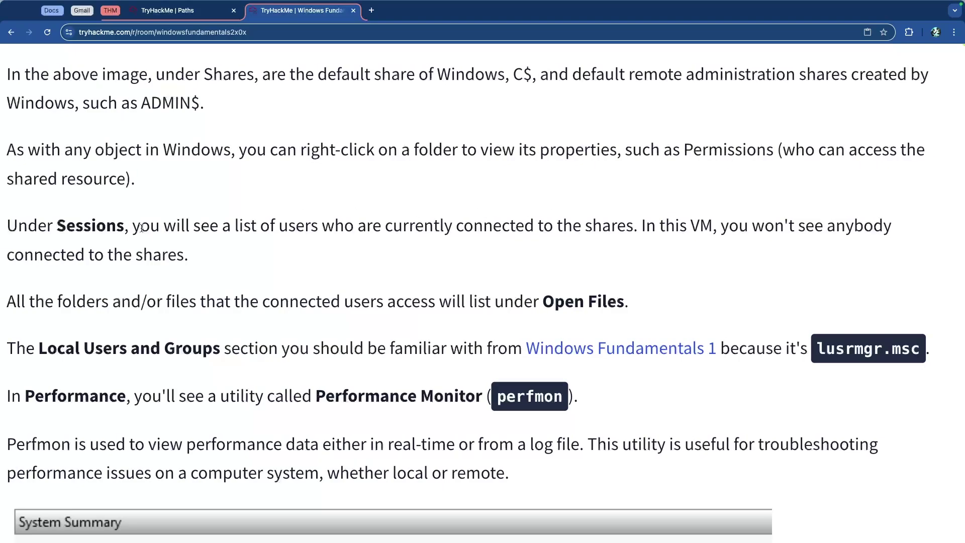
scroll(327, 239, "down", 3)
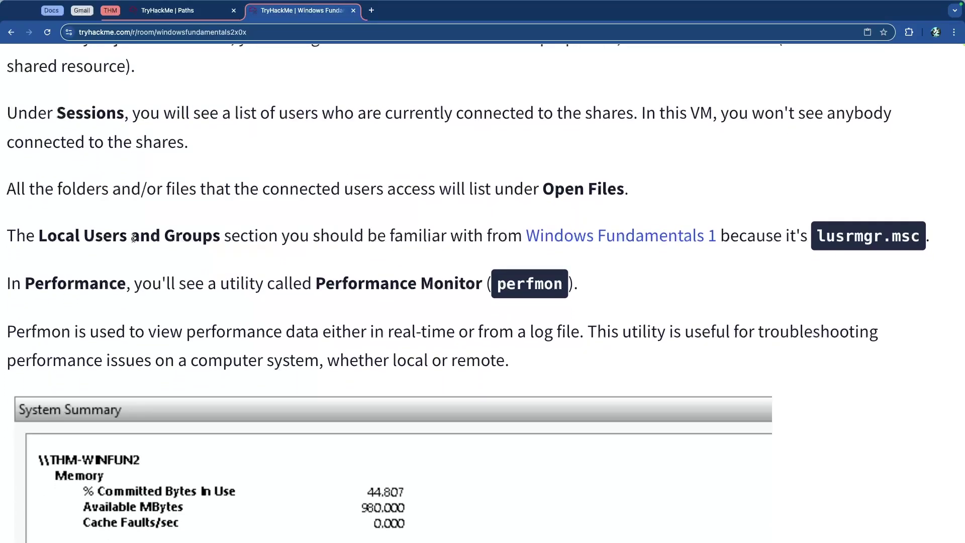
left_click_drag(308, 195, 250, 203)
left_click(620, 190)
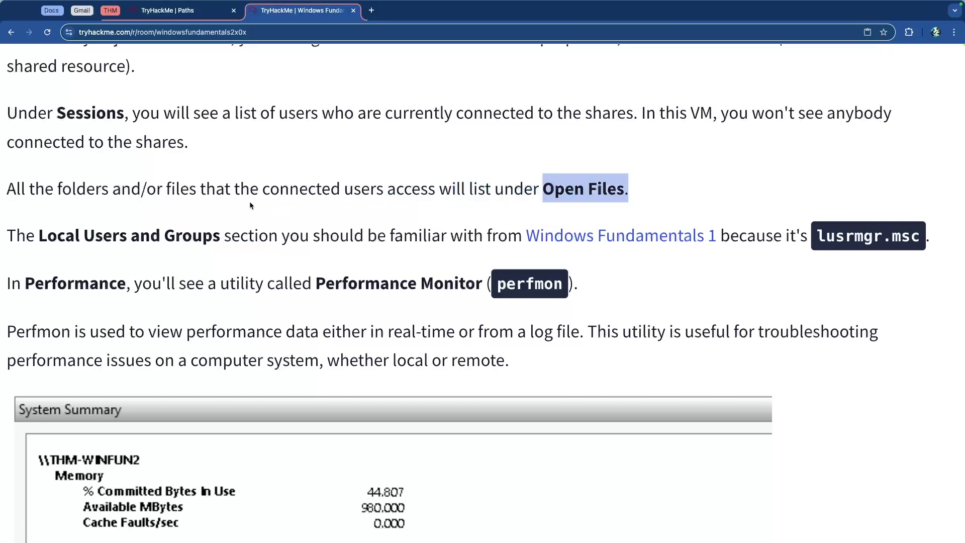
left_click(219, 210)
- Read the Local Users and Groups sentence, highlighting the section name and checking its lusrmgr.msc reference
left_click_drag(50, 235, 251, 230)
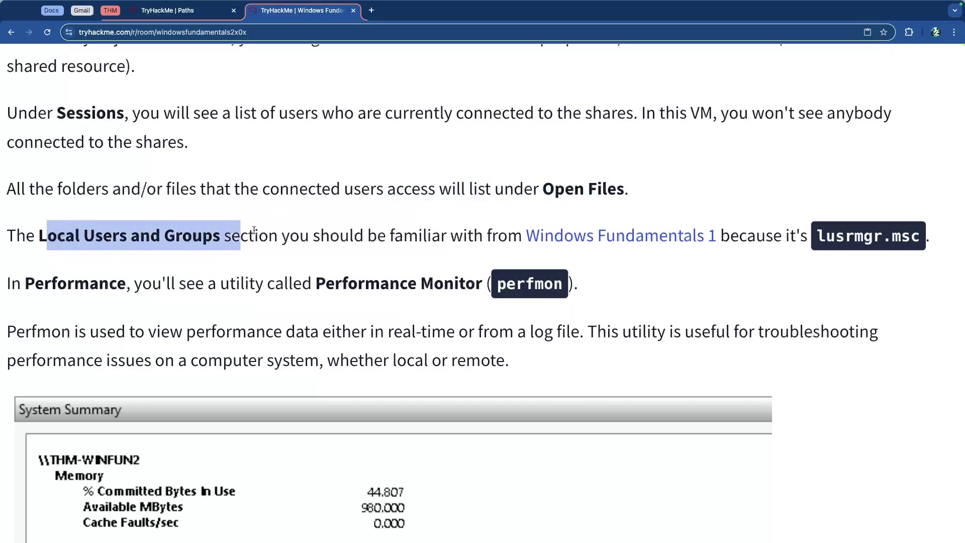
left_click(259, 230)
scroll(301, 216, "down", 2)
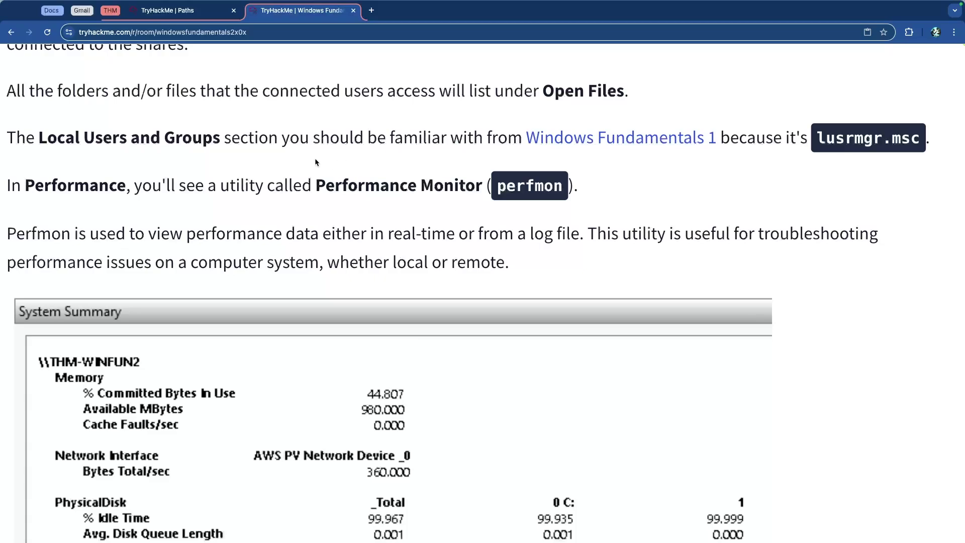
scroll(229, 174, "down", 1)
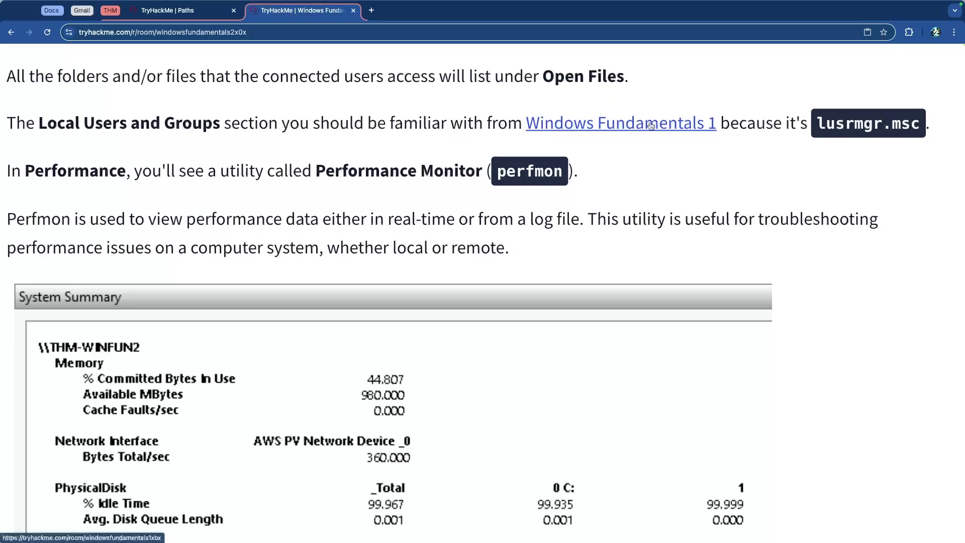
left_click_drag(827, 126, 868, 127)
left_click(865, 126)
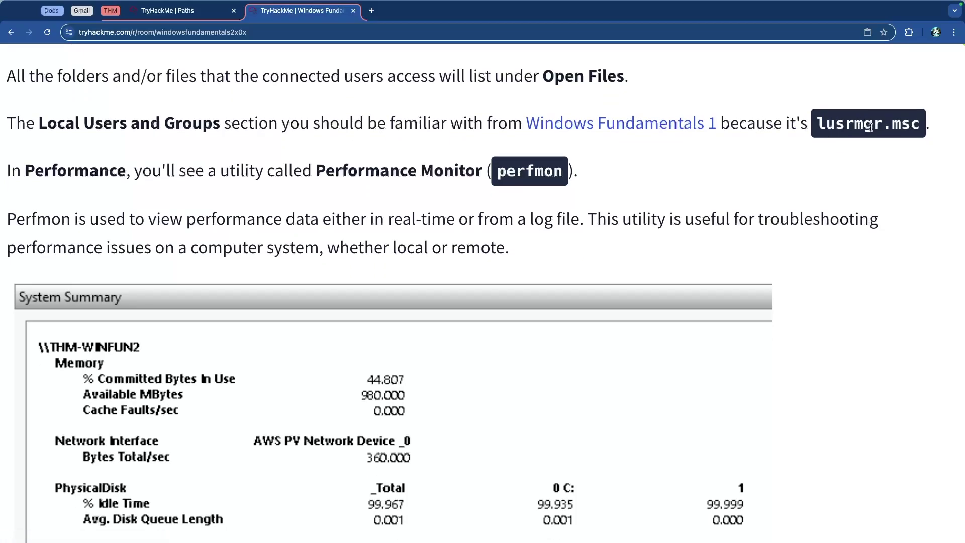
- Read what Performance Monitor (perfmon) is used for and examine the System Summary image below it
scroll(154, 147, "down", 1)
scroll(153, 146, "down", 2)
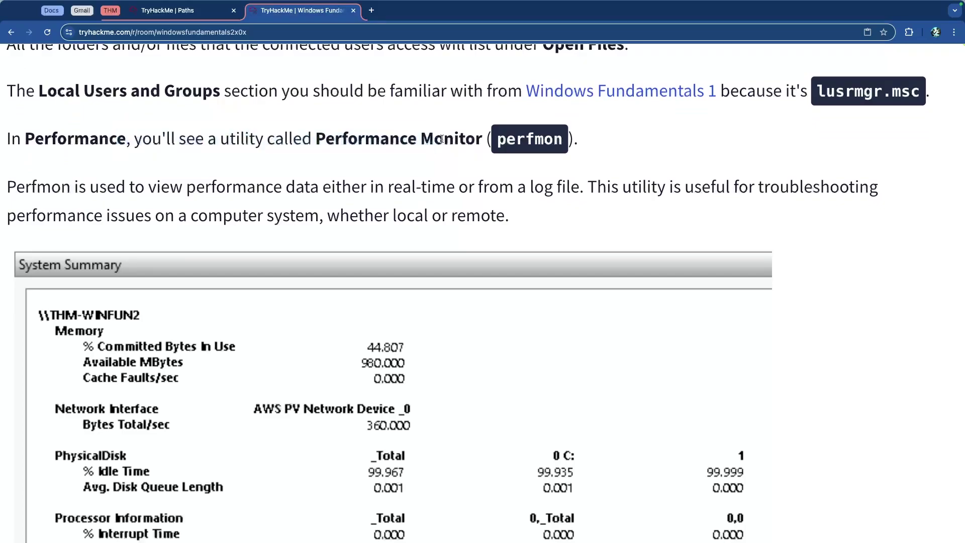
scroll(344, 155, "down", 4)
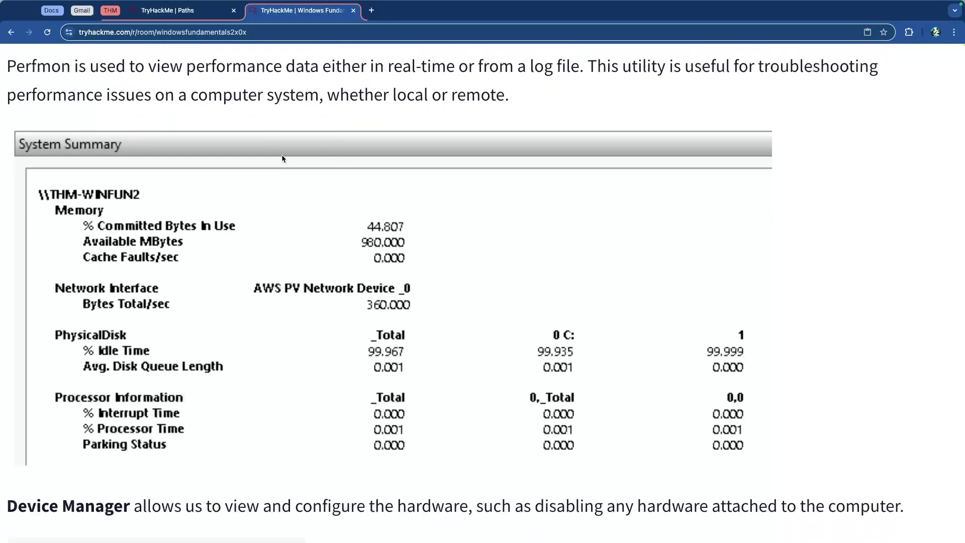
scroll(289, 157, "up", 2)
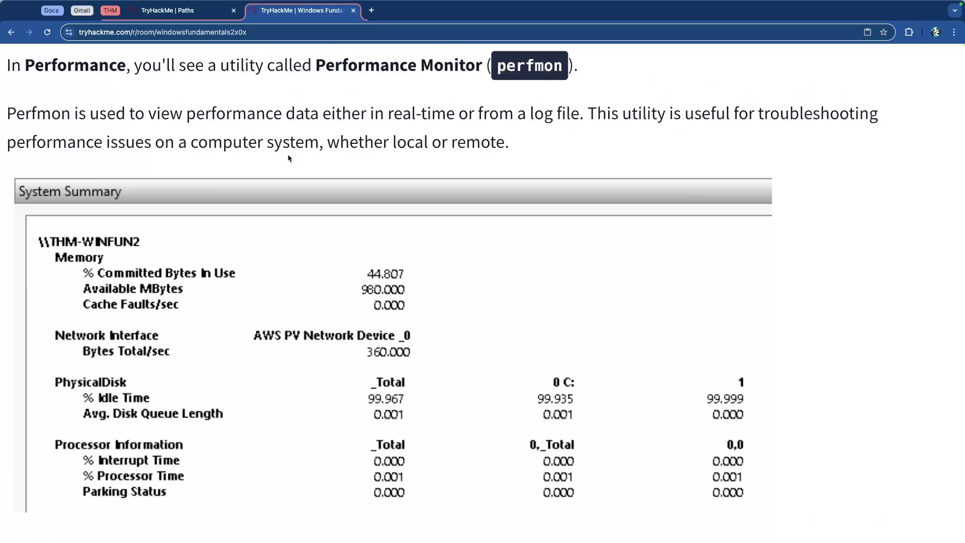
scroll(289, 164, "down", 3)
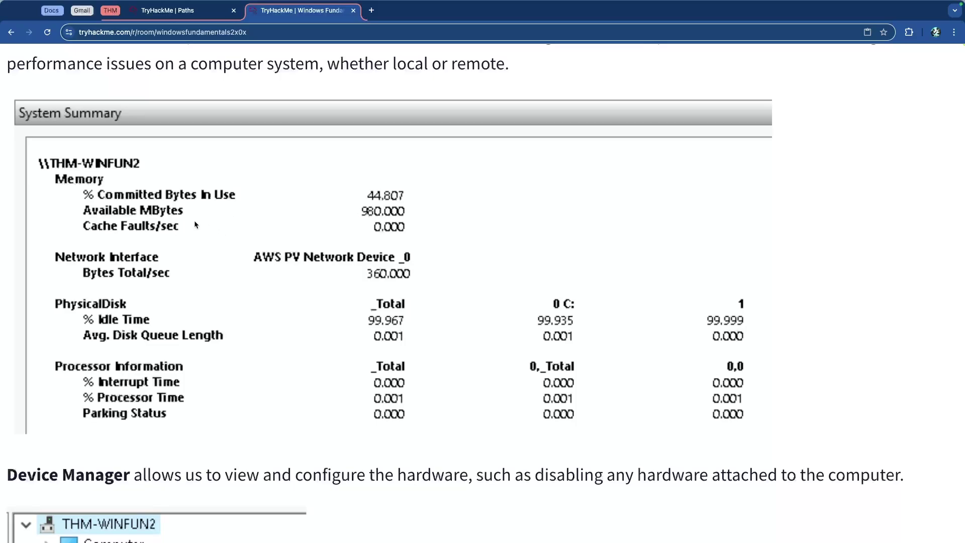
scroll(190, 229, "down", 2)
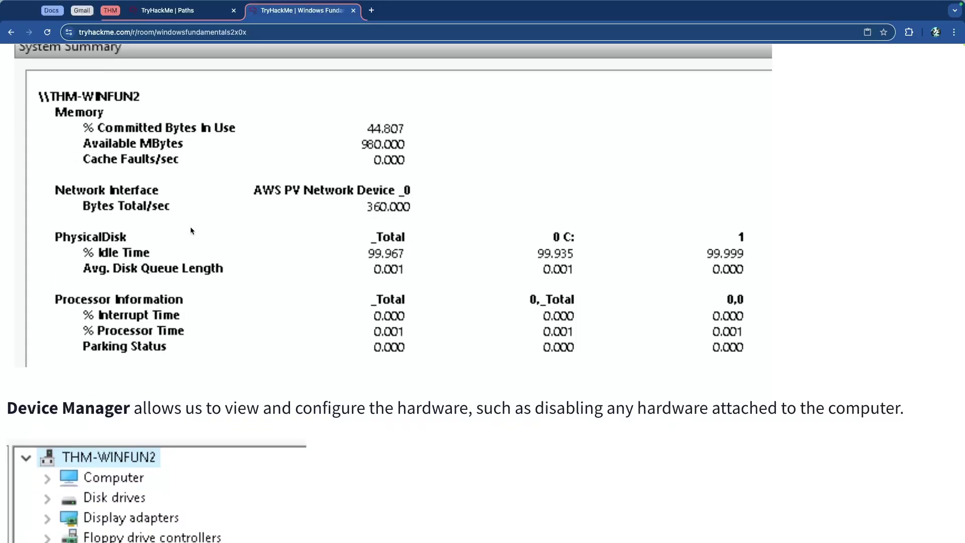
scroll(191, 230, "up", 3)
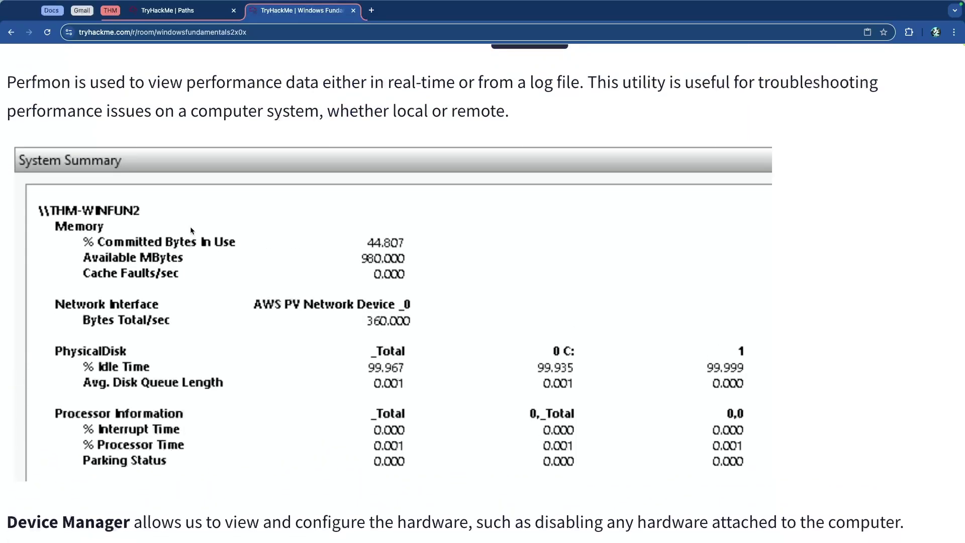
- Read the Device Manager description, highlighting its wording, and examine the hardware categories in the image
scroll(191, 230, "down", 10)
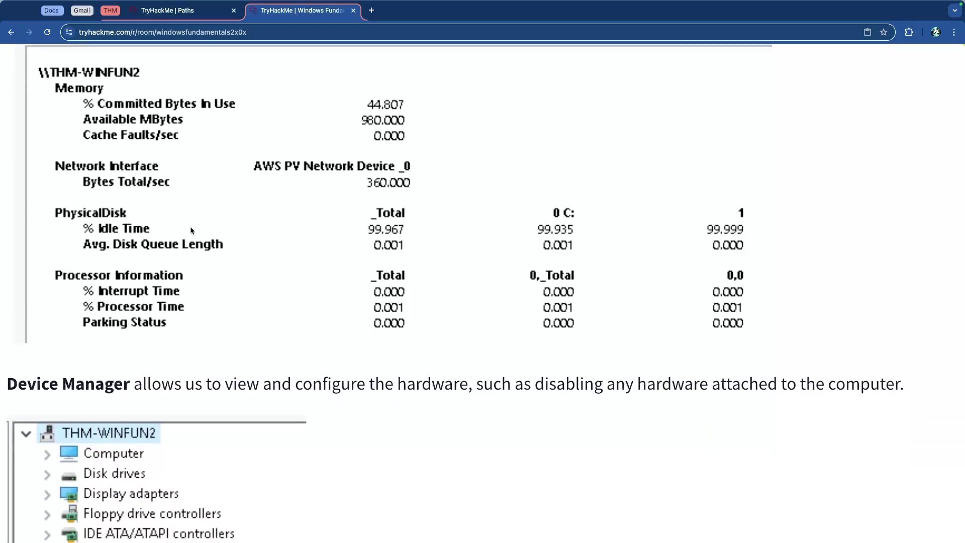
scroll(191, 230, "down", 1)
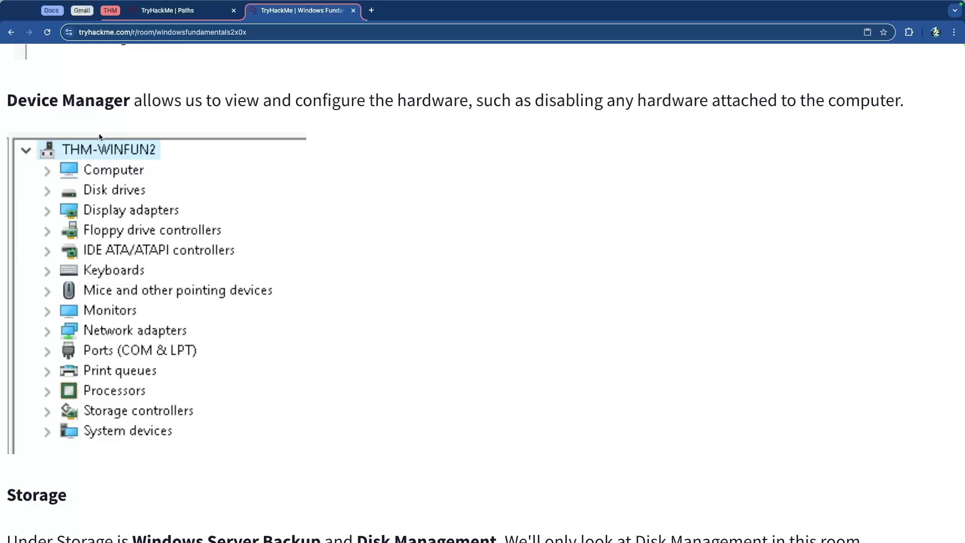
left_click_drag(123, 100, 362, 102)
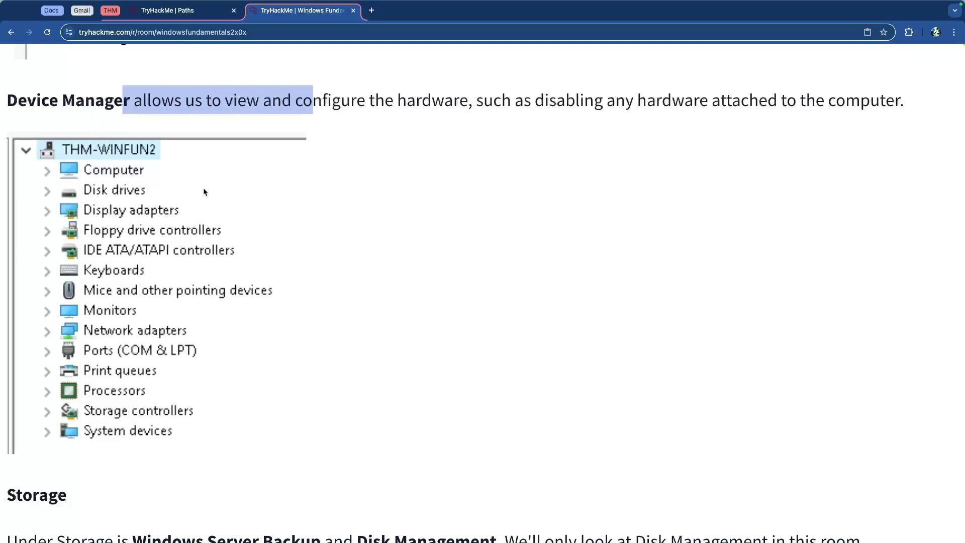
left_click_drag(442, 120, 776, 102)
left_click(776, 102)
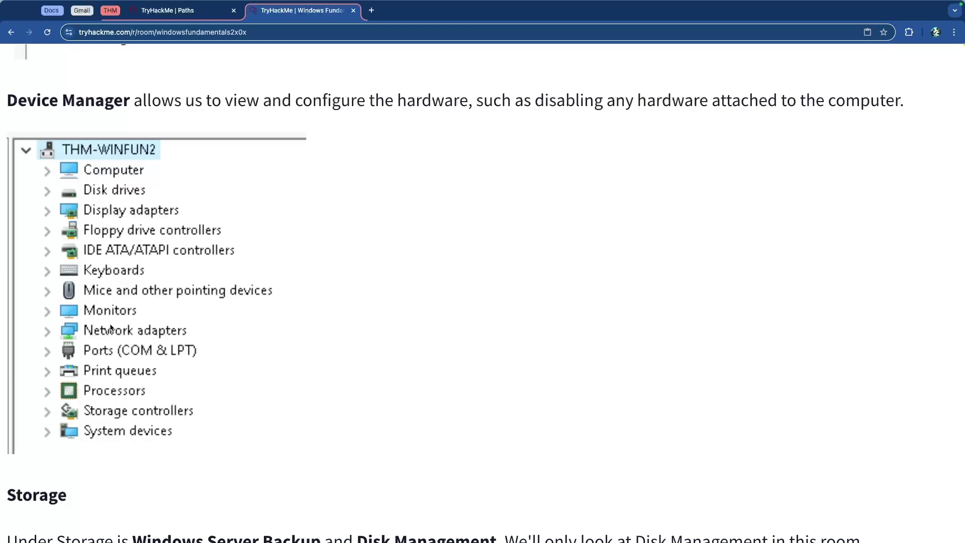
scroll(110, 334, "down", 1)
scroll(109, 342, "up", 2)
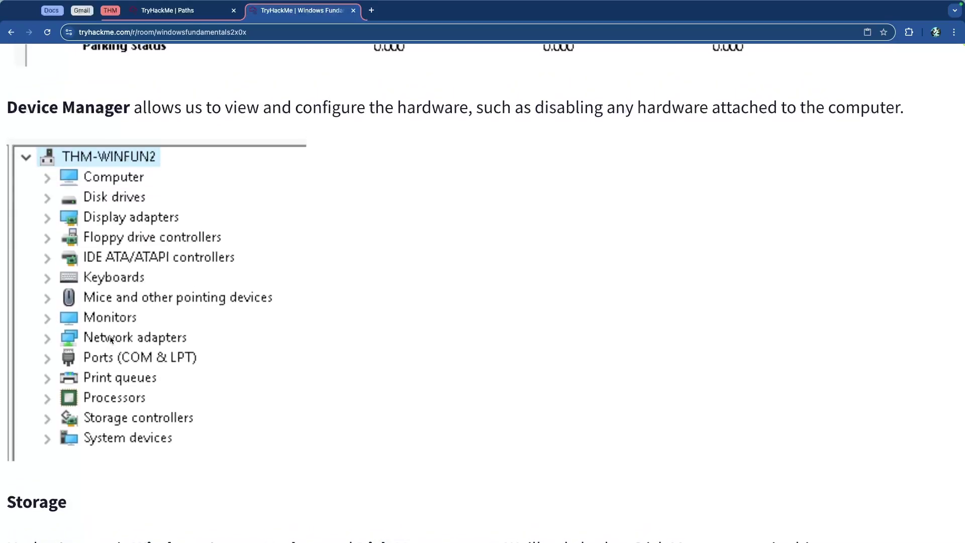
scroll(111, 339, "up", 1)
scroll(110, 339, "down", 2)
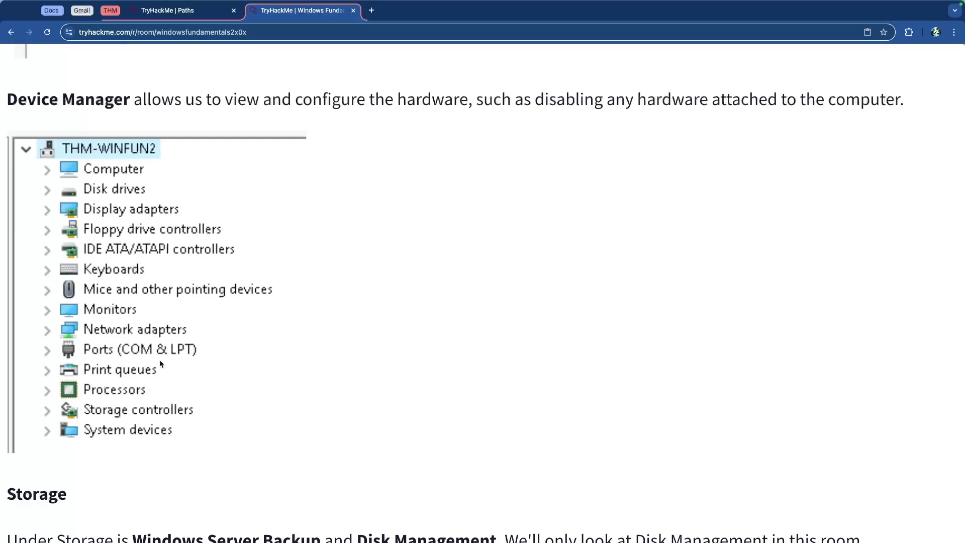
- Continue to the Storage section to read about Windows Server Backup and Disk Management and view the volume overview
scroll(152, 342, "down", 4)
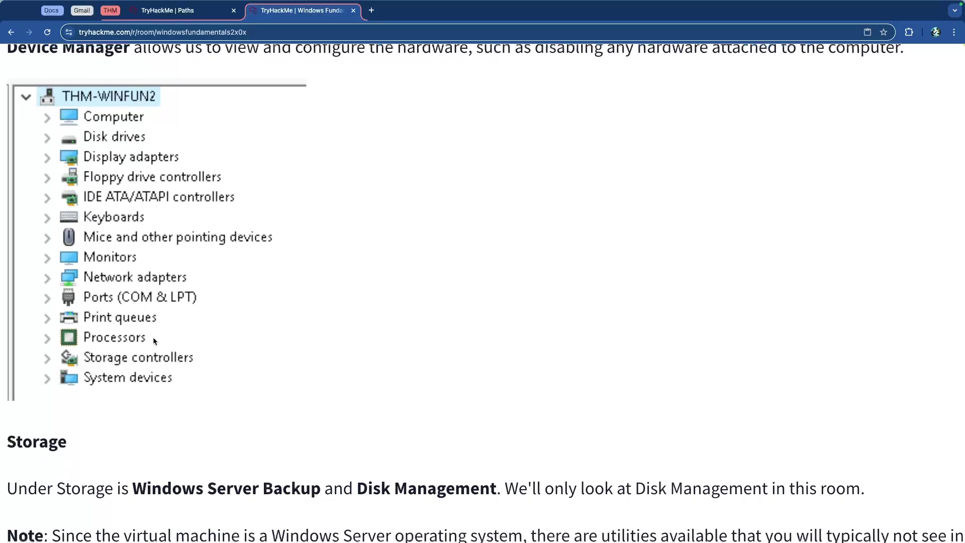
scroll(153, 337, "down", 4)
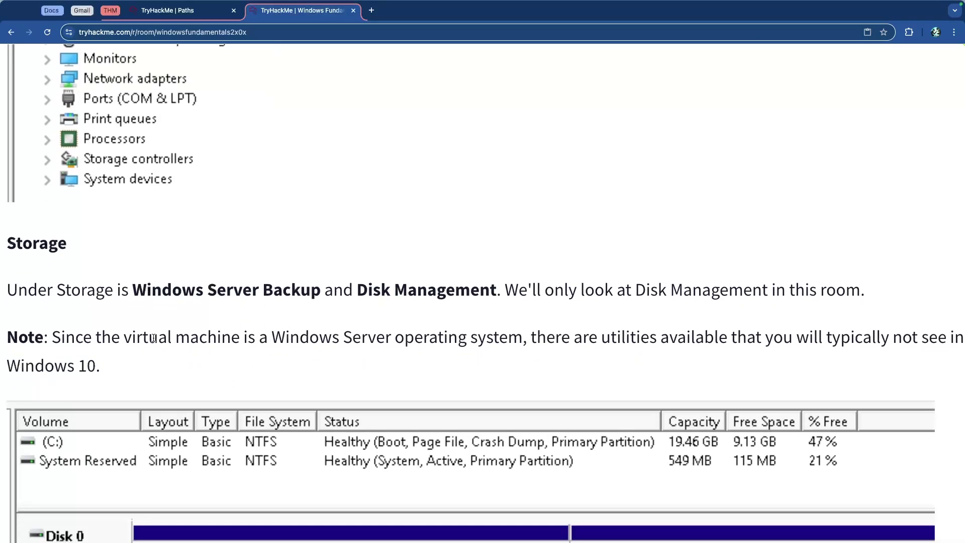
scroll(153, 341, "down", 1)
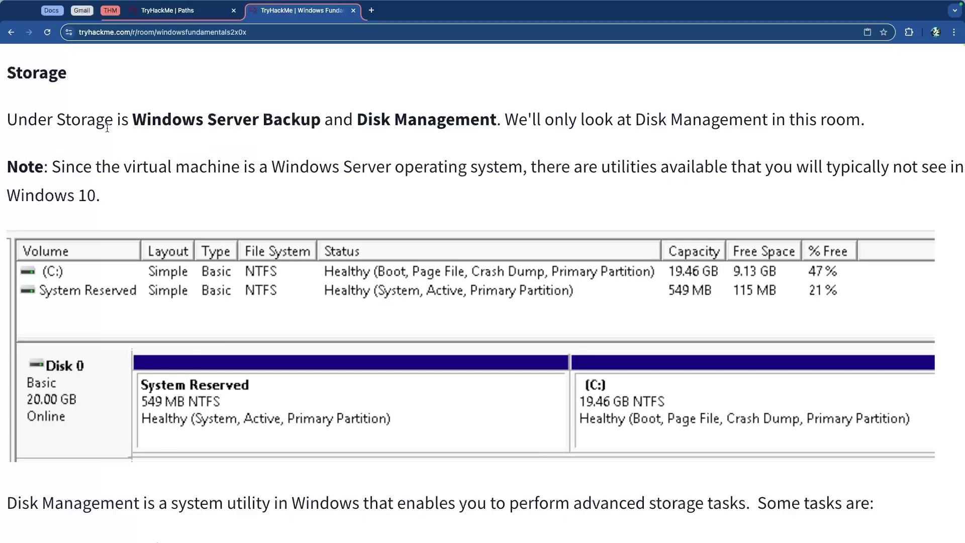
- Read the Storage introduction, highlighting the names Windows Server Backup and Disk Management
left_click_drag(88, 123, 305, 120)
left_click(316, 119)
left_click_drag(191, 122, 459, 114)
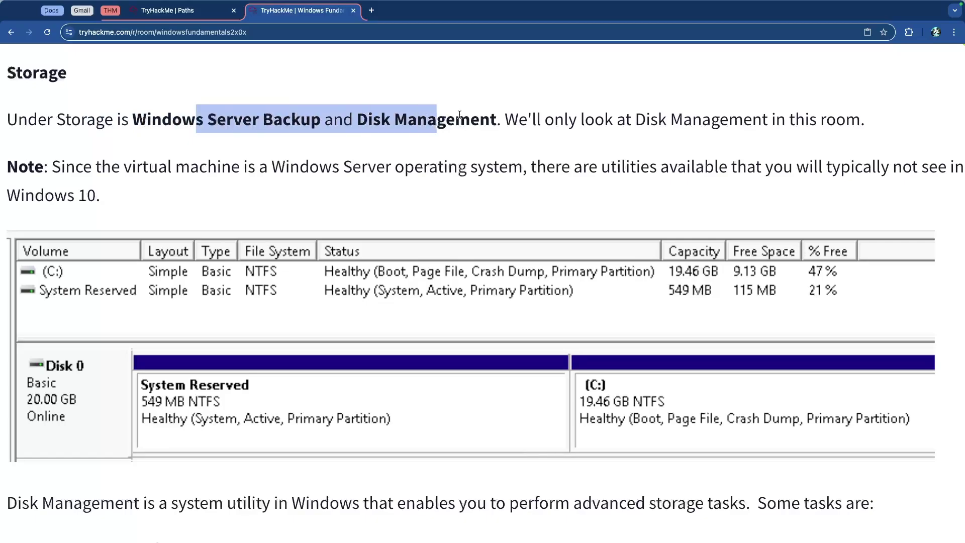
left_click(540, 119)
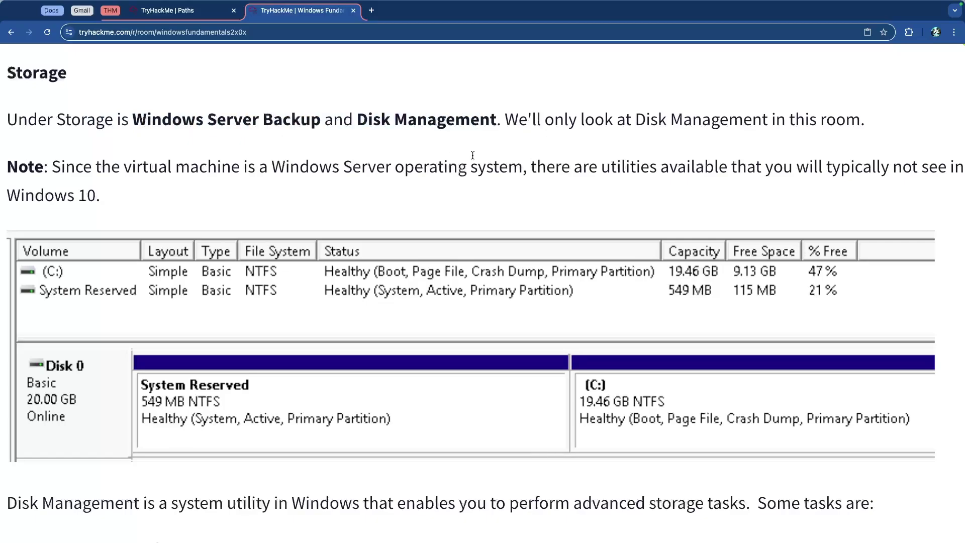
scroll(216, 162, "down", 1)
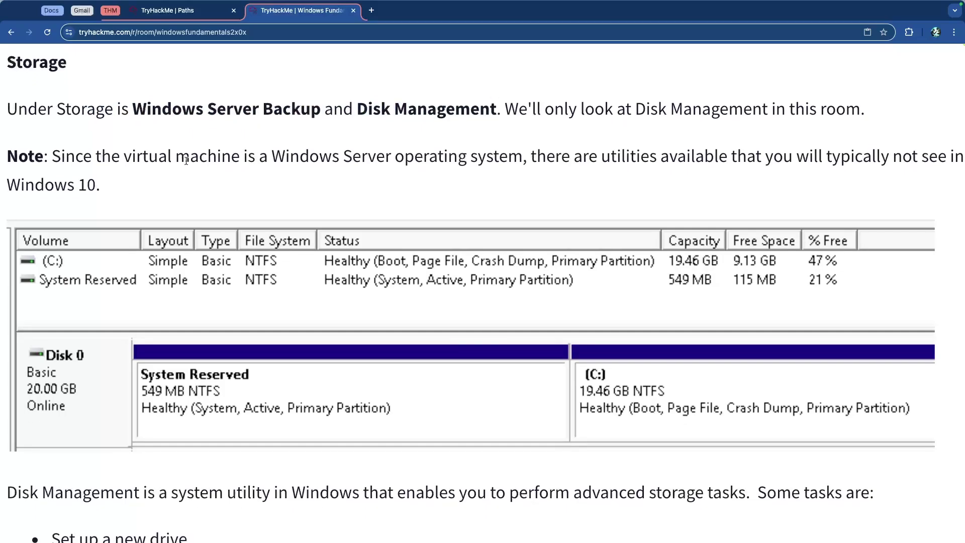
mouse_move(157, 89)
left_mouse_down()
mouse_move(279, 90)
mouse_move(147, 91)
left_mouse_up()
left_click(178, 94)
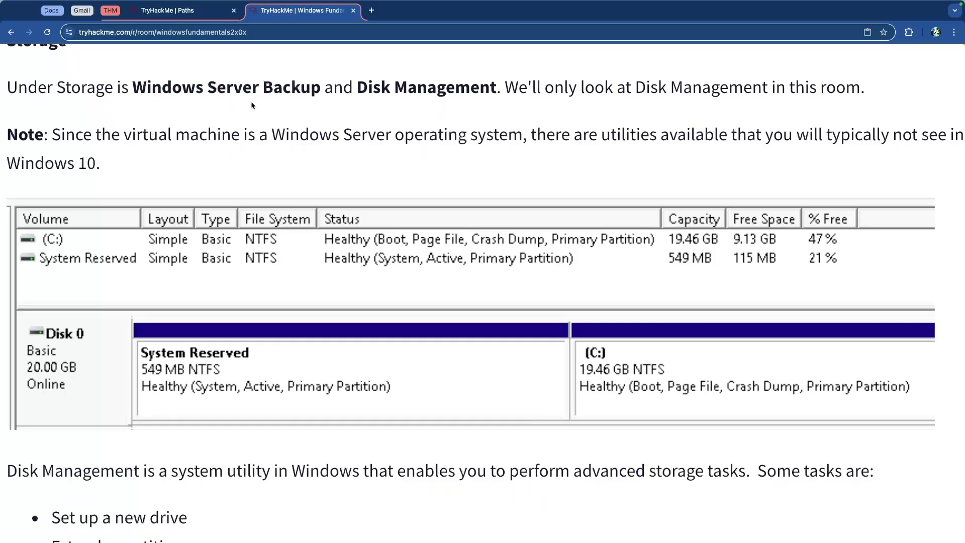
double_click(293, 91)
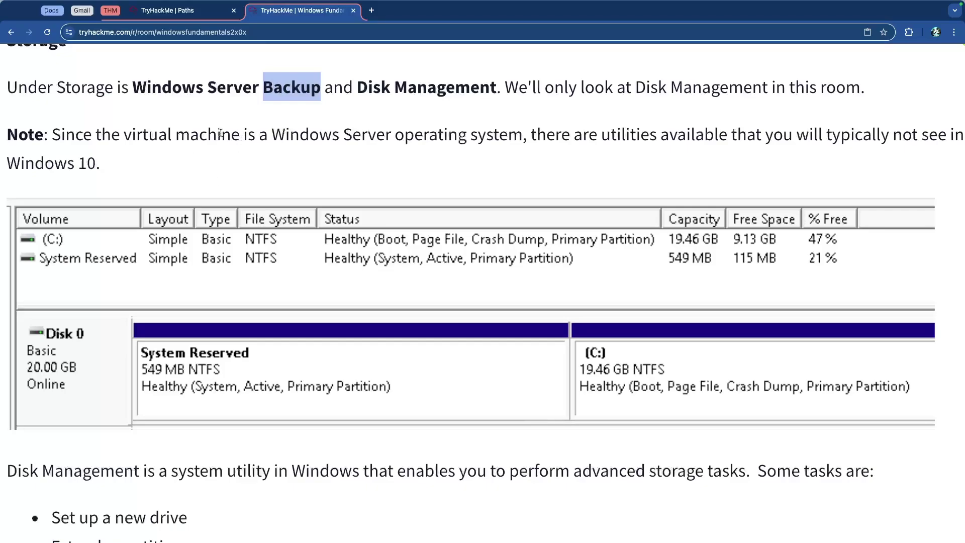
double_click(234, 86)
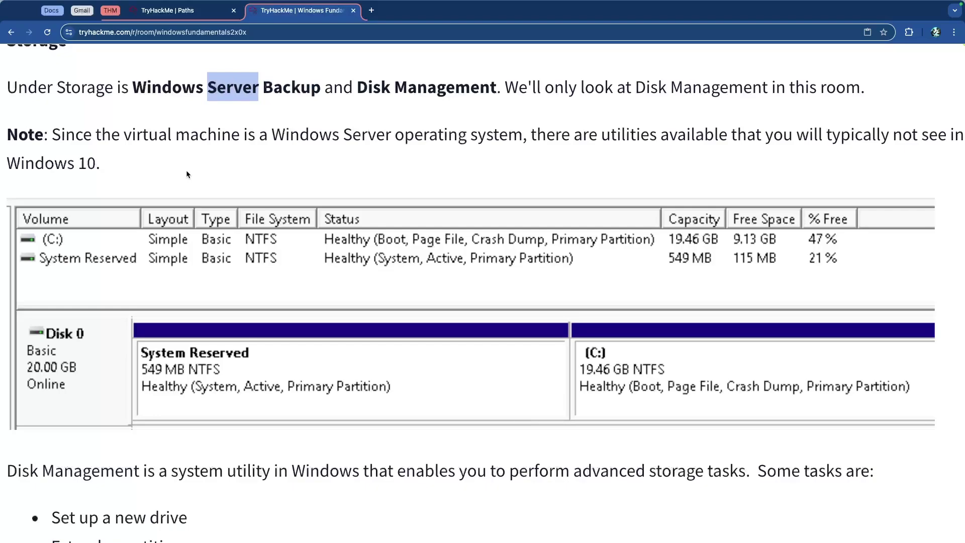
double_click(223, 96)
left_click_drag(370, 92, 493, 90)
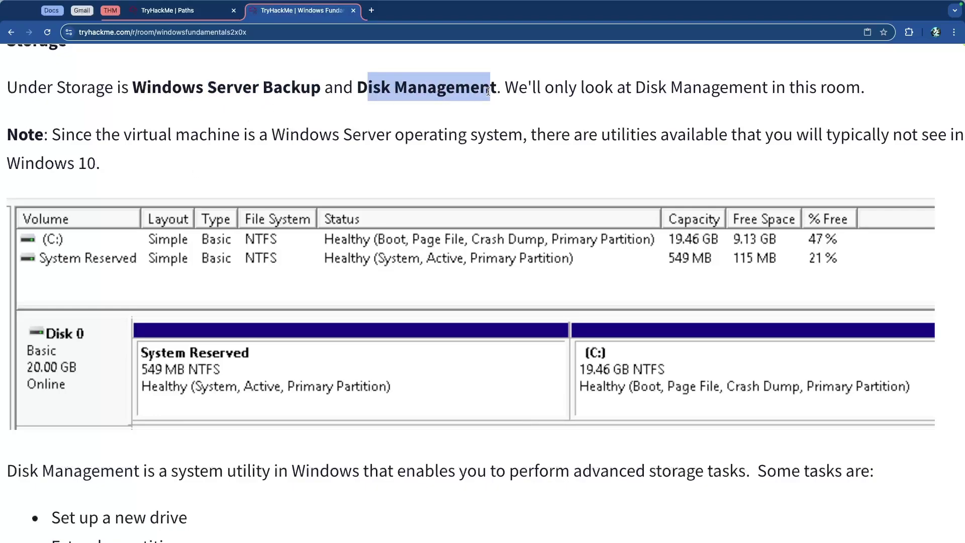
left_click(388, 158)
- Read the note about Windows Server utilities not typically seen in Windows 10, highlighting its key wording
scroll(390, 158, "down", 1)
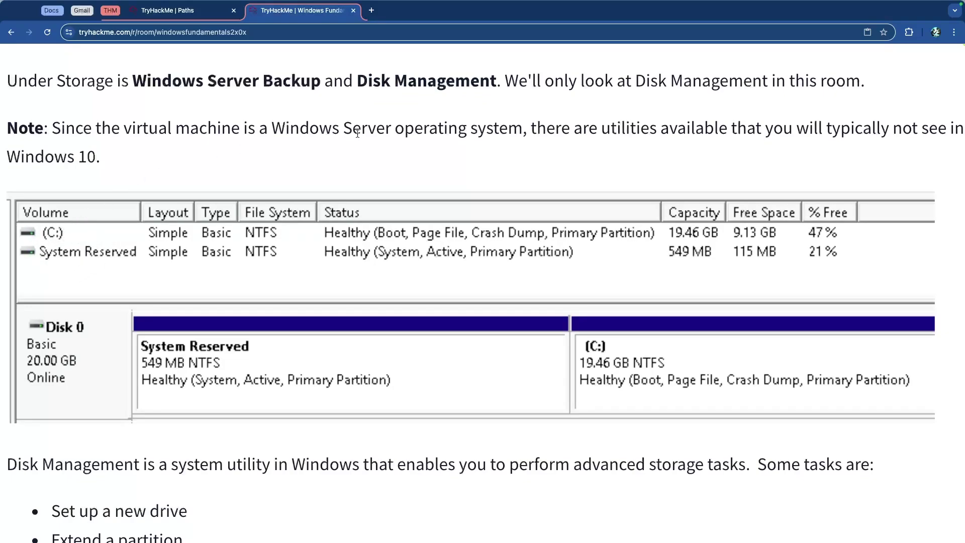
left_click_drag(345, 127, 504, 128)
left_click(581, 155)
left_click_drag(611, 129, 903, 131)
left_click(903, 131)
scroll(697, 133, "left", 1)
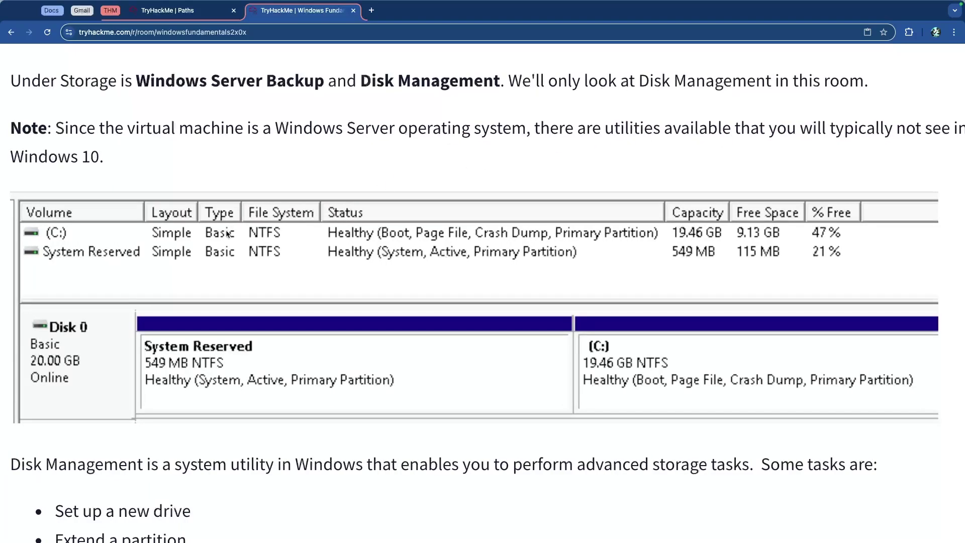
- In the virtual machine's Computer Management, view Windows Server Backup and its Local Backup node, ending on Disk Management
scroll(229, 223, "down", 5)
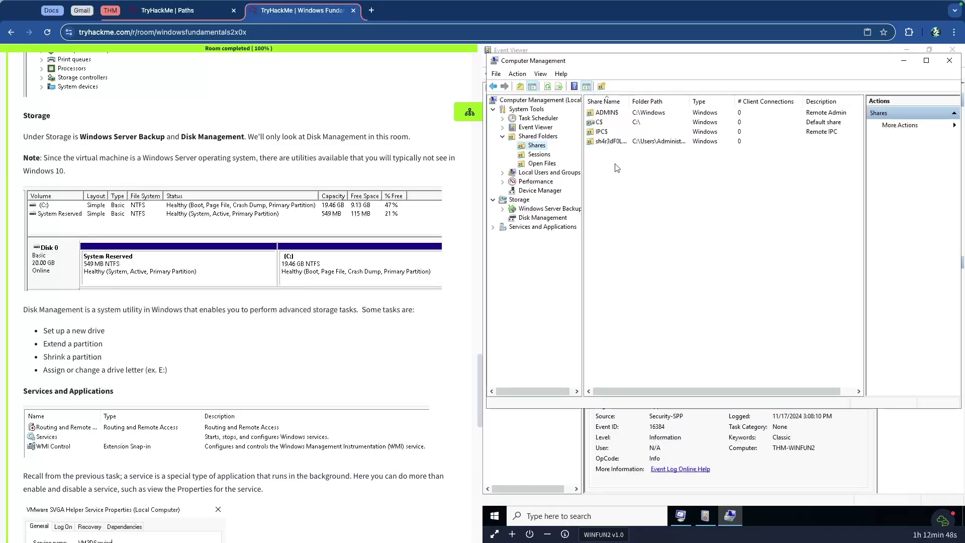
left_click(550, 208)
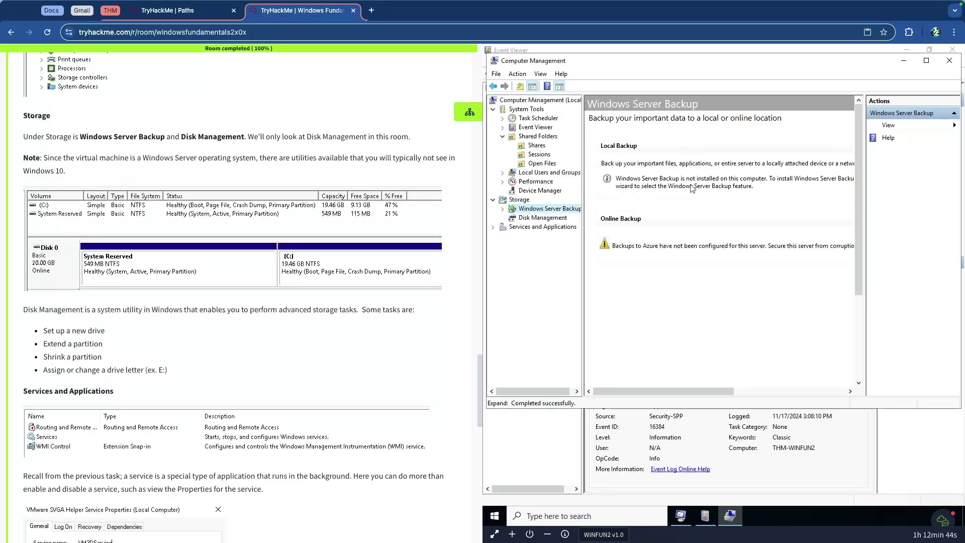
left_click(502, 209)
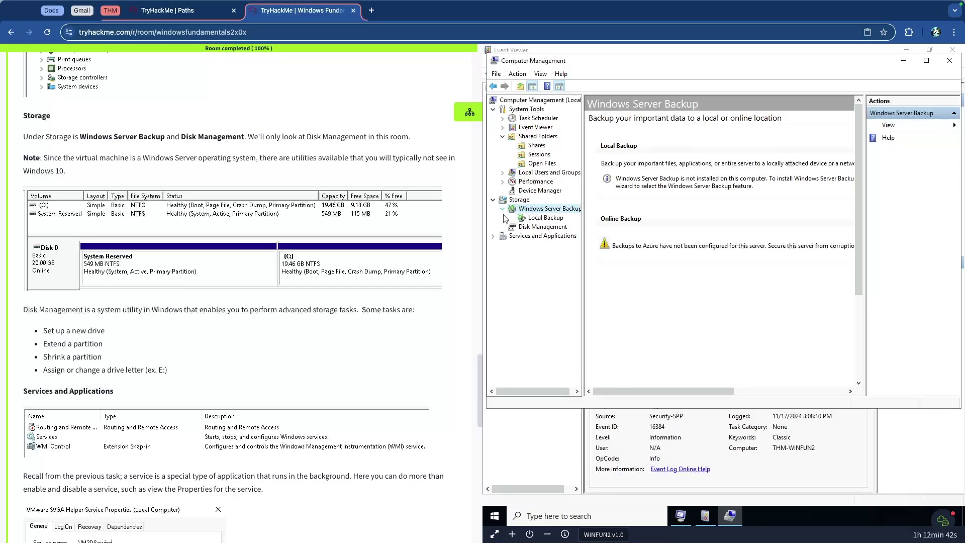
left_click(544, 218)
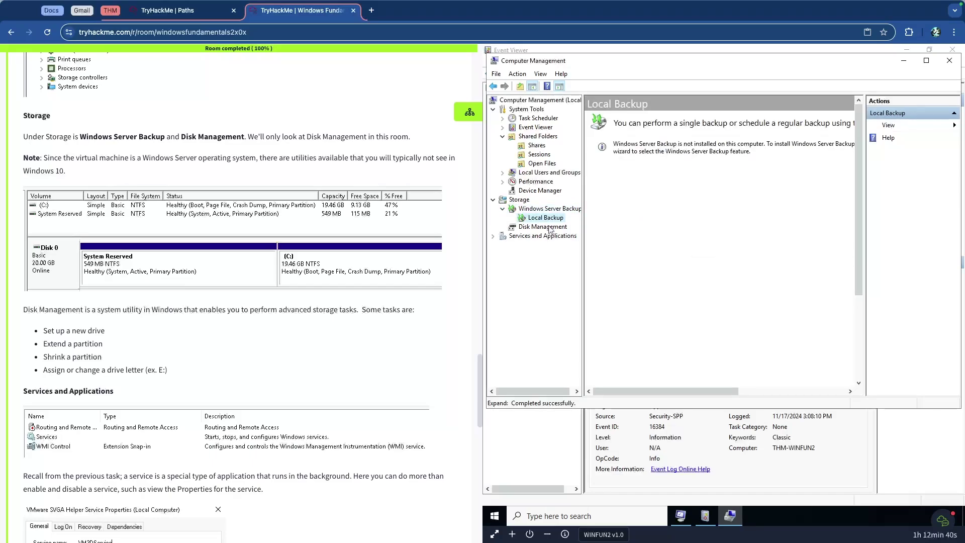
left_click(541, 227)
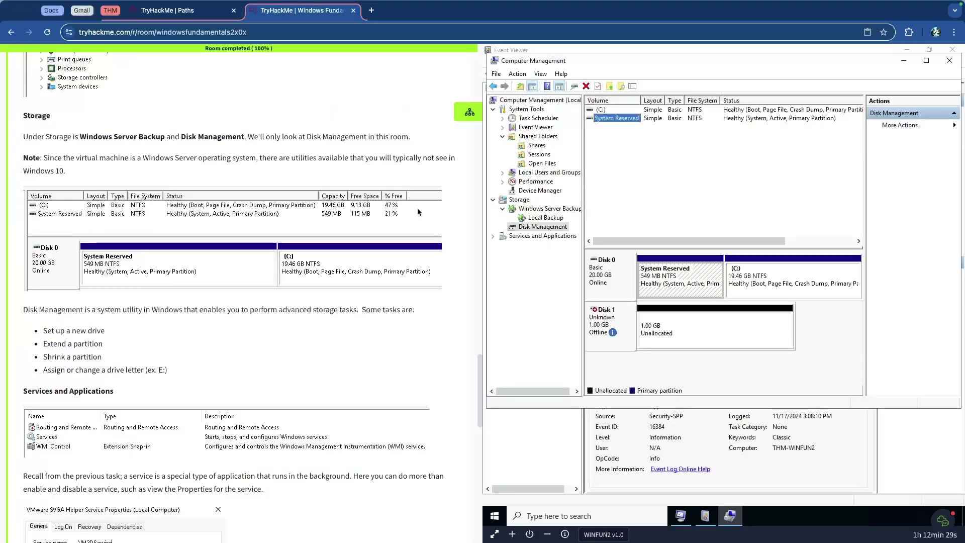
- Examine the room's Disk 0 volume image and read the sentence describing what the Disk Management utility enables
scroll(418, 212, "down", 1)
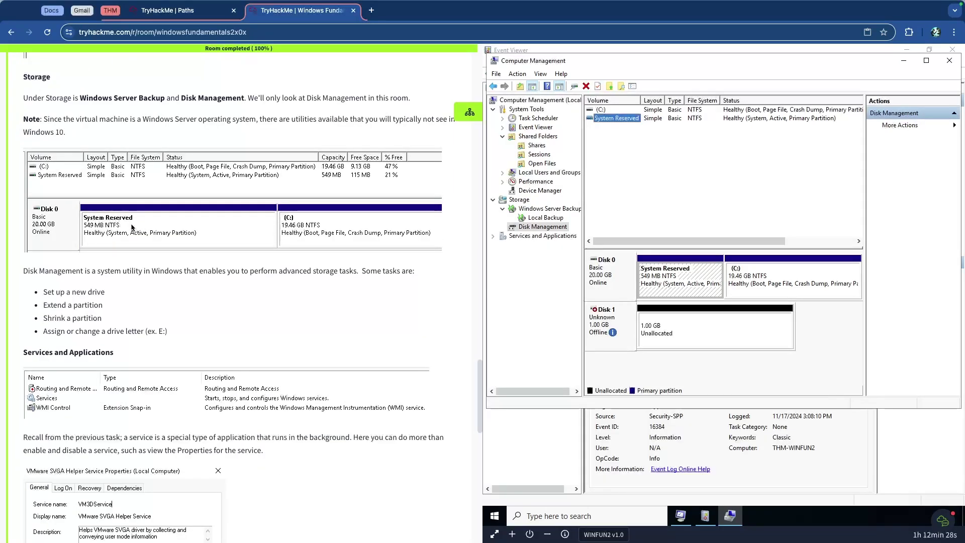
scroll(84, 202, "up", 5)
scroll(83, 203, "down", 2)
scroll(83, 202, "down", 1)
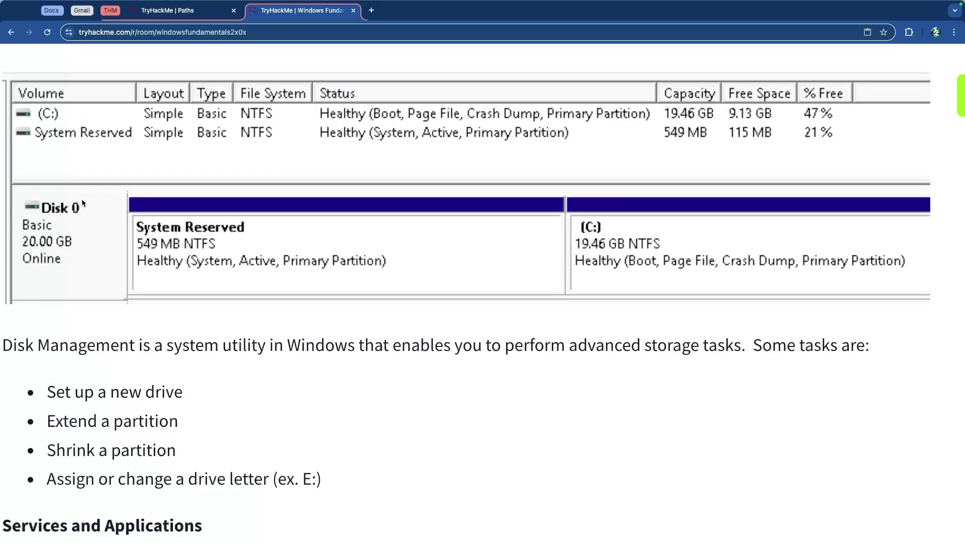
scroll(83, 203, "down", 2)
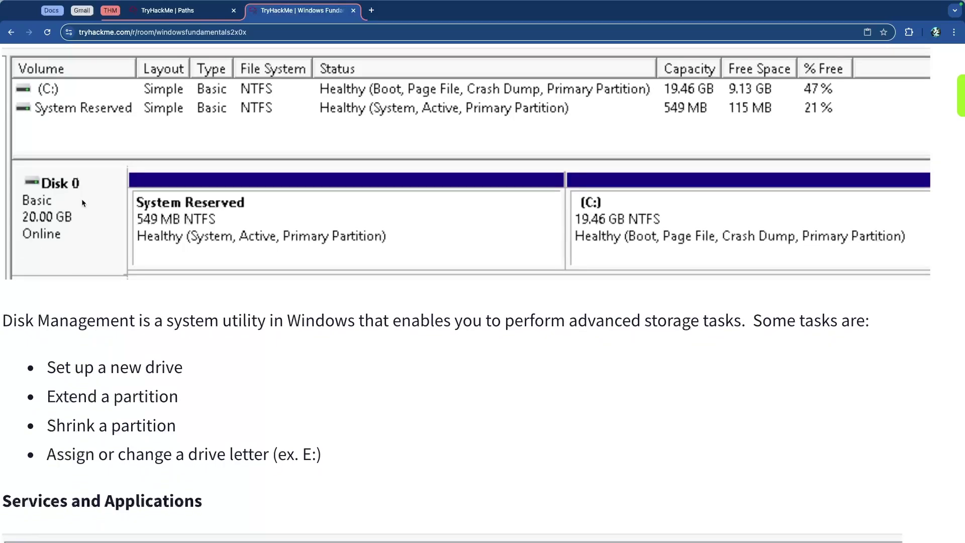
scroll(81, 198, "down", 3)
left_click_drag(176, 210, 626, 220)
left_click(608, 219)
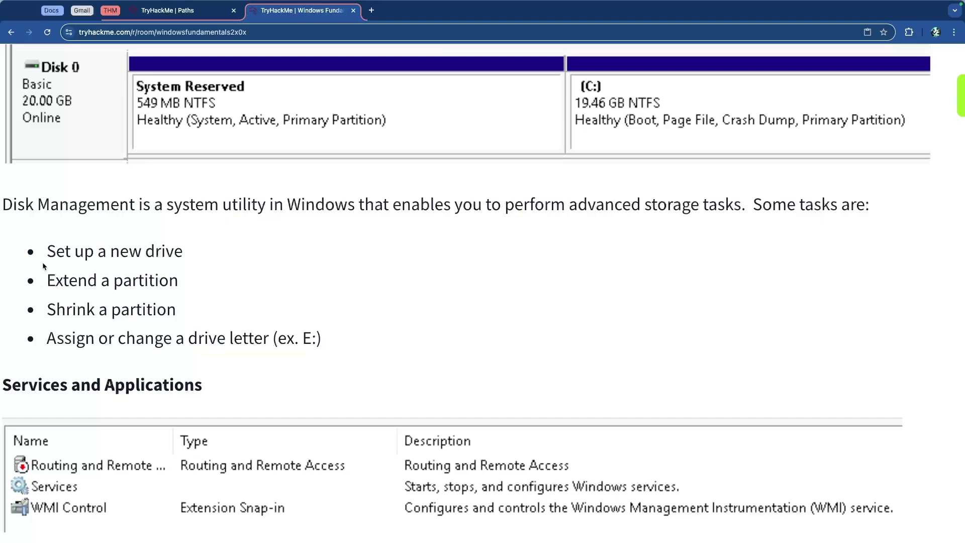
- Read the listed Disk Management tasks, highlighting extending a partition, shrinking a partition and assigning a drive letter
left_click_drag(73, 279, 135, 302)
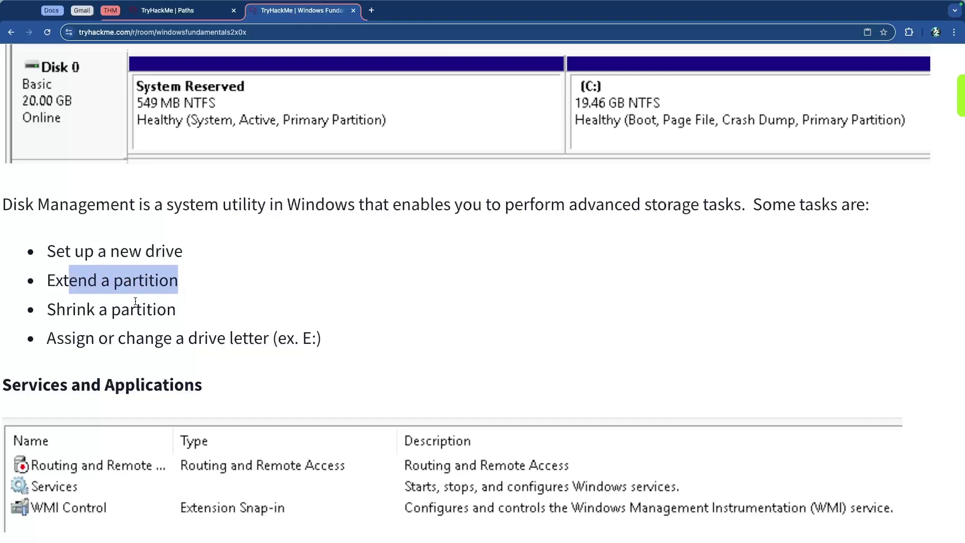
left_click_drag(72, 312, 206, 323)
mouse_move(47, 337)
left_mouse_down()
mouse_move(322, 341)
mouse_move(315, 322)
left_mouse_up()
scroll(124, 340, "down", 1)
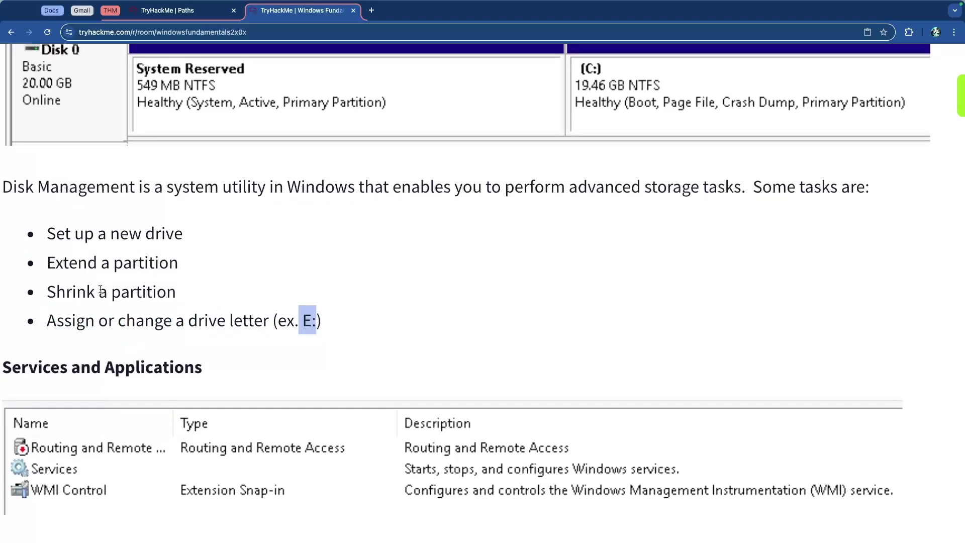
left_click_drag(75, 263, 48, 263)
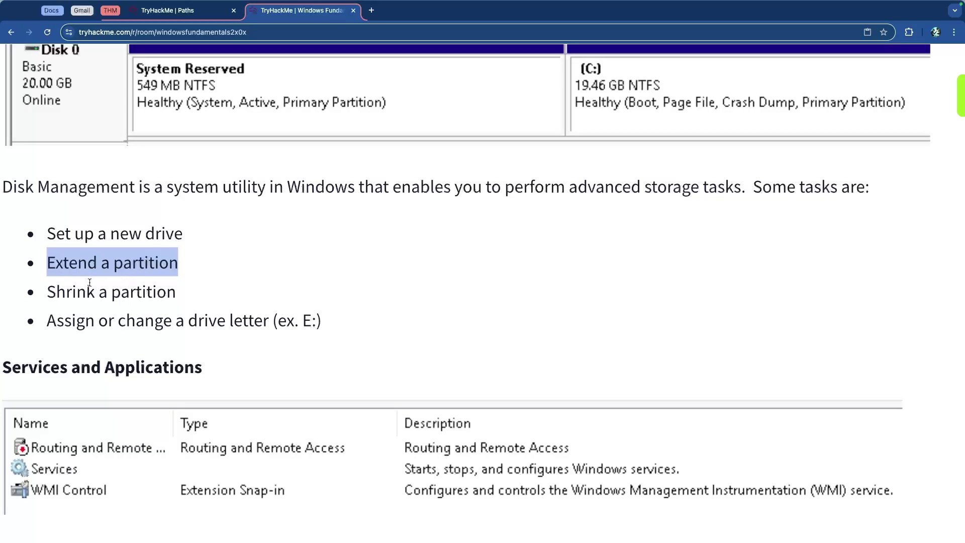
left_click_drag(54, 293, 163, 294)
left_click(168, 294)
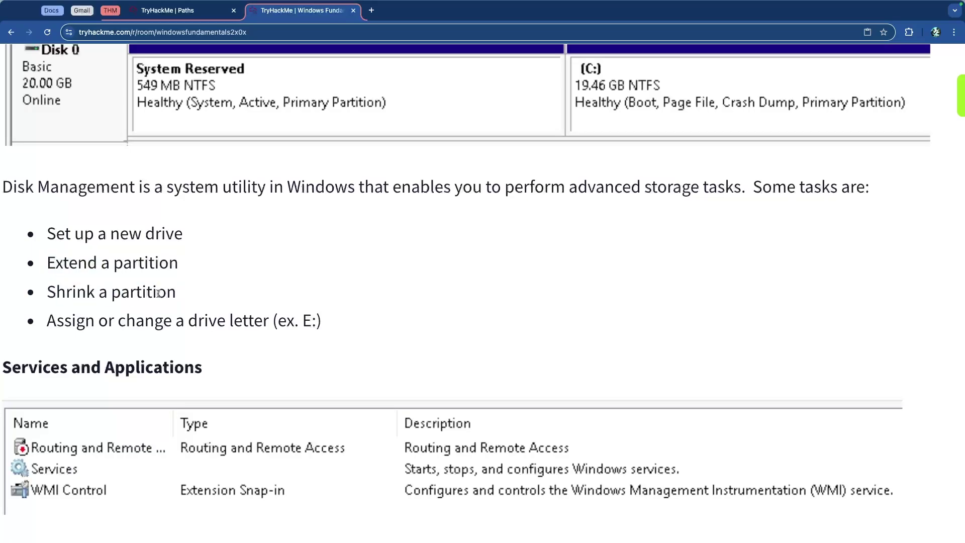
- Glance ahead at Services and Applications and revisit the shrink and extend partition items, highlighting each one
scroll(158, 293, "down", 3)
scroll(158, 294, "up", 2)
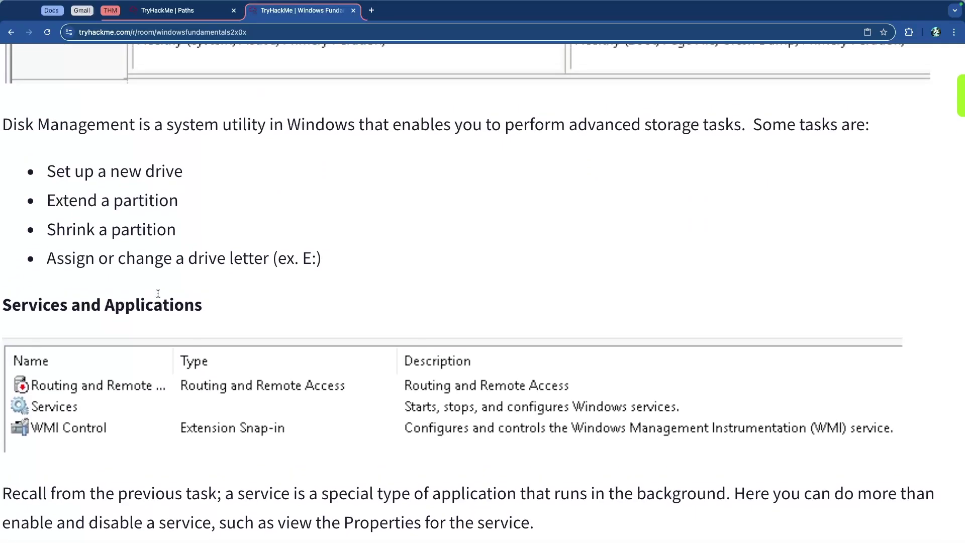
scroll(180, 298, "up", 1)
scroll(177, 296, "down", 2)
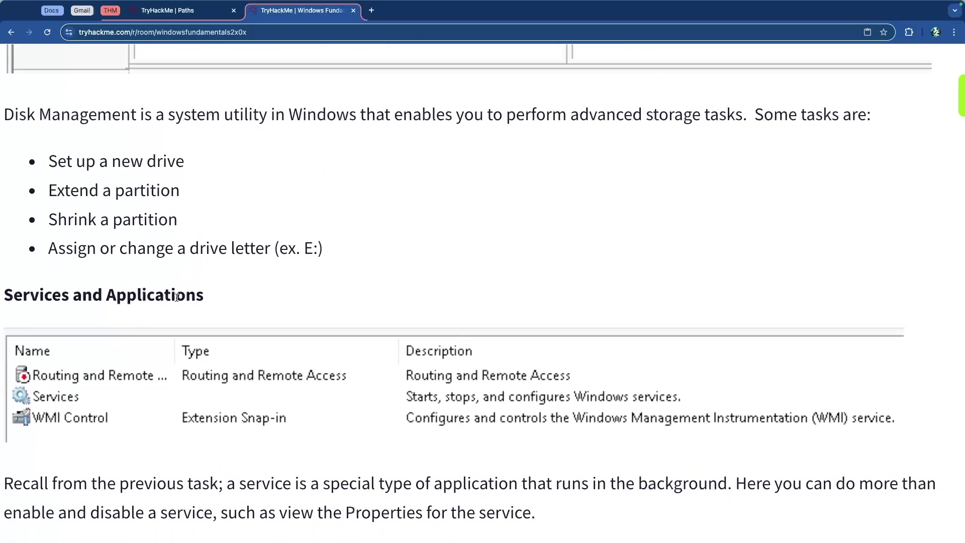
scroll(177, 297, "down", 1)
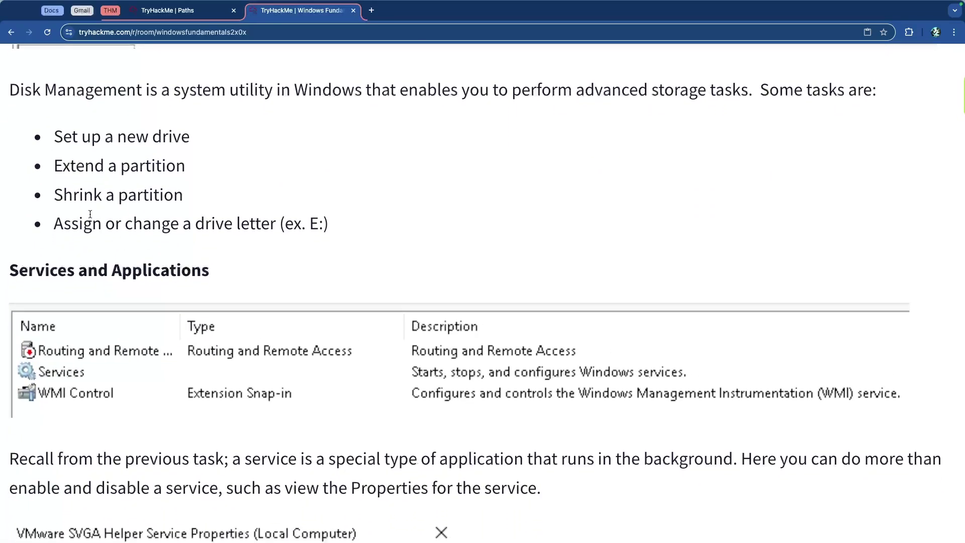
left_click_drag(63, 196, 160, 196)
left_click(97, 173)
left_click_drag(71, 165, 163, 169)
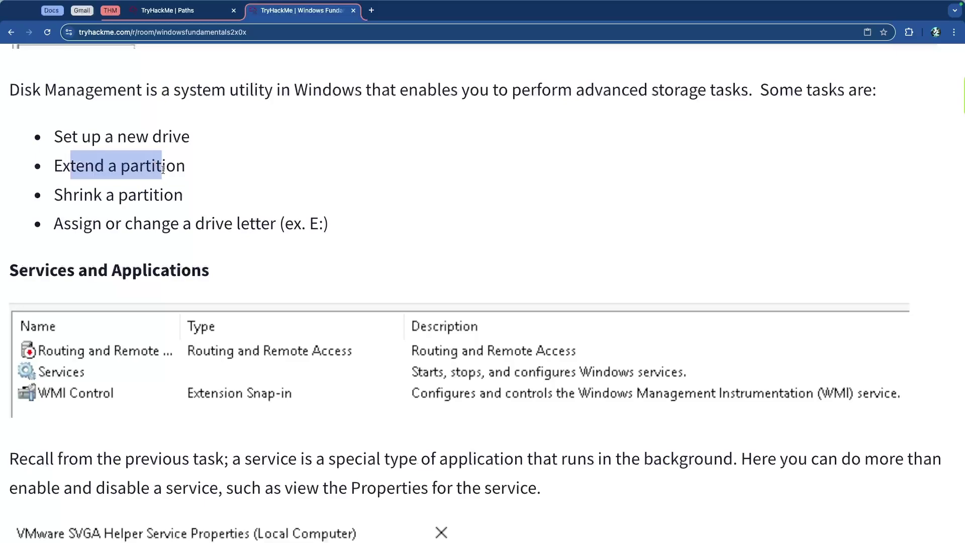
left_click(168, 169)
- Open Services and Applications in Computer Management and widen the Name column to show the full Routing and Remote Access entry
scroll(190, 237, "down", 5)
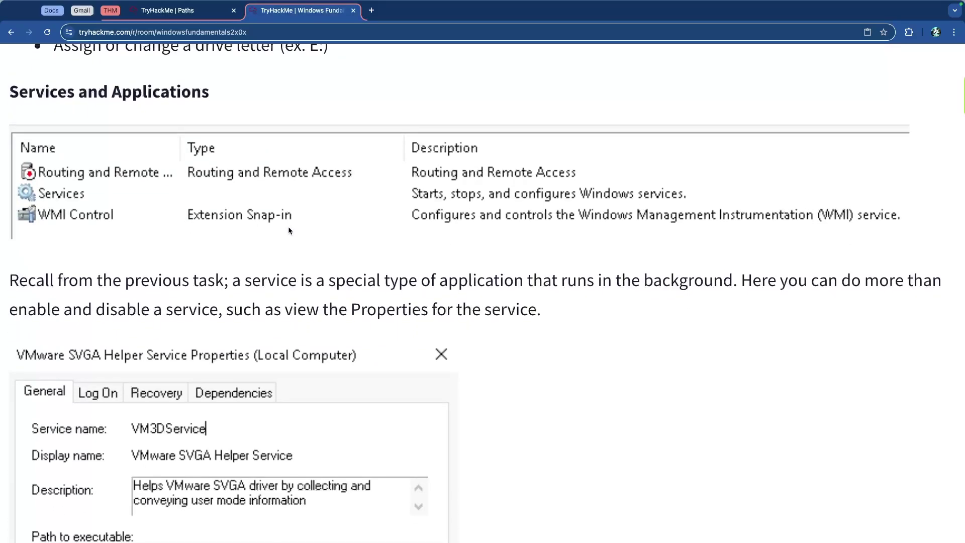
scroll(252, 229, "down", 5)
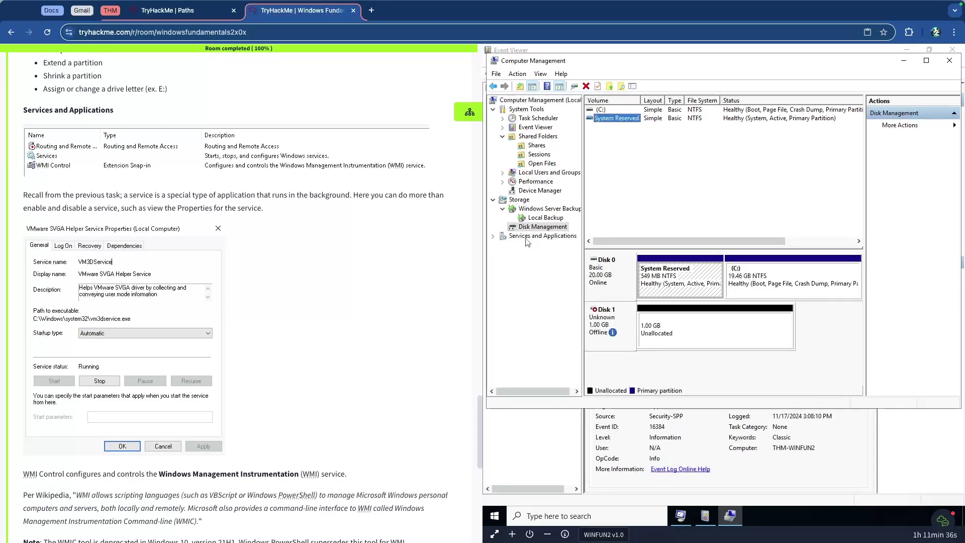
left_click(541, 236)
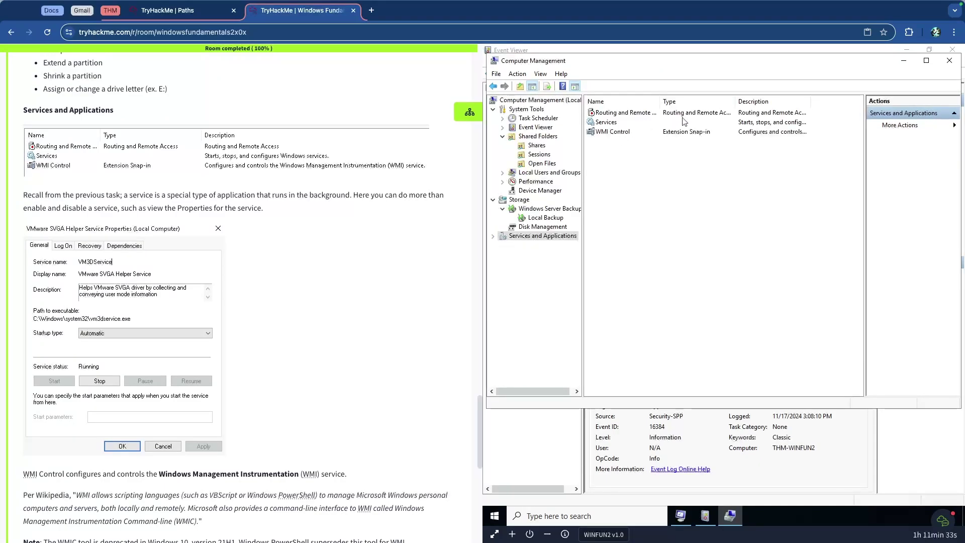
left_click(637, 114)
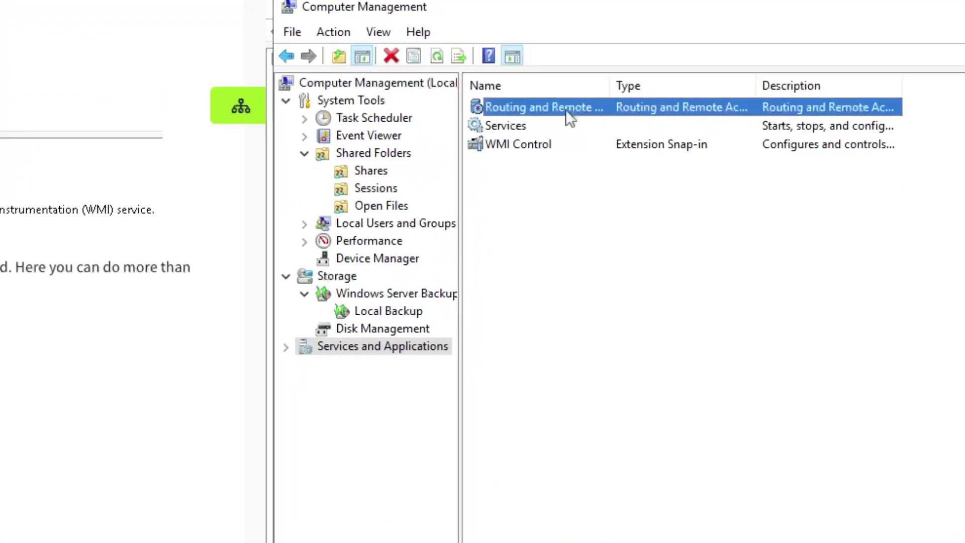
left_click_drag(608, 84, 738, 85)
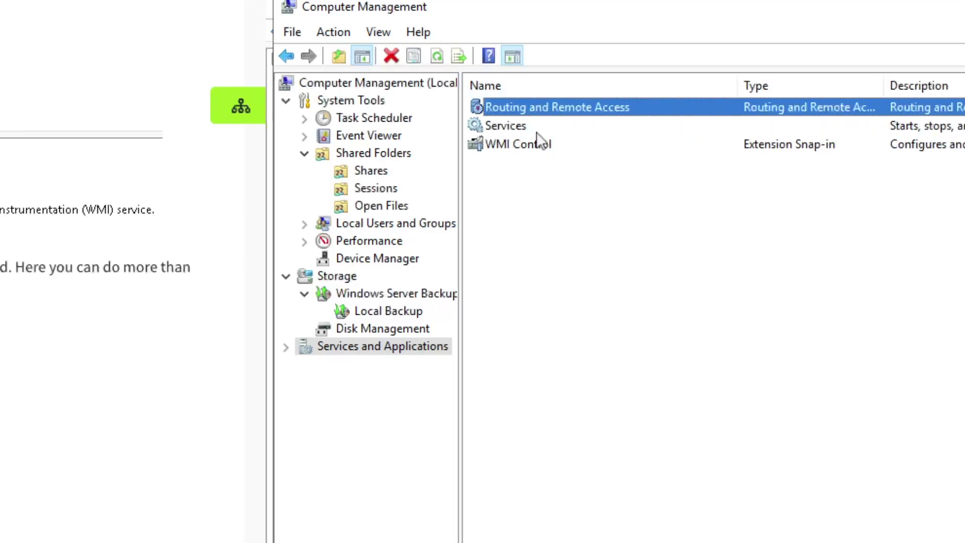
left_click(558, 146)
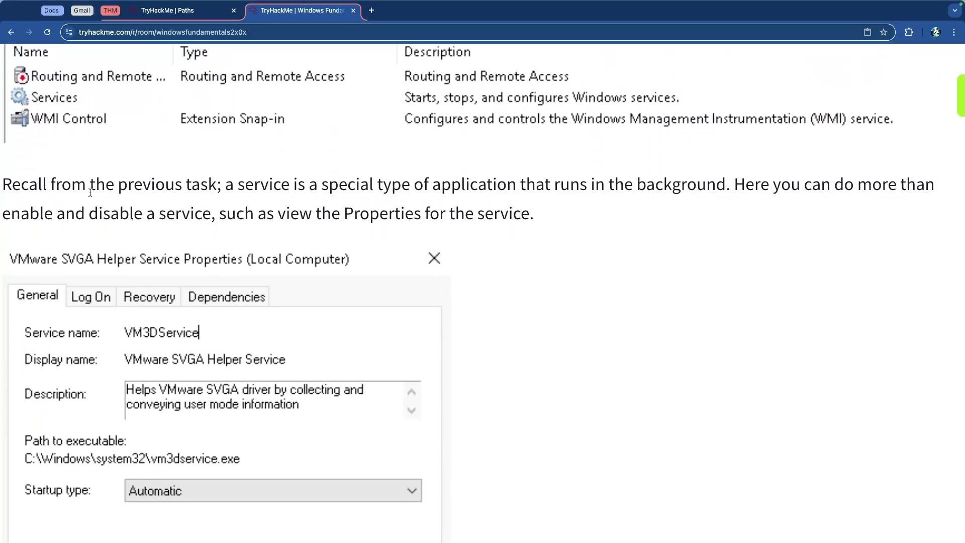
- Read the room's recap of what a service is, highlighting the definition and the word "service"
scroll(90, 192, "up", 2)
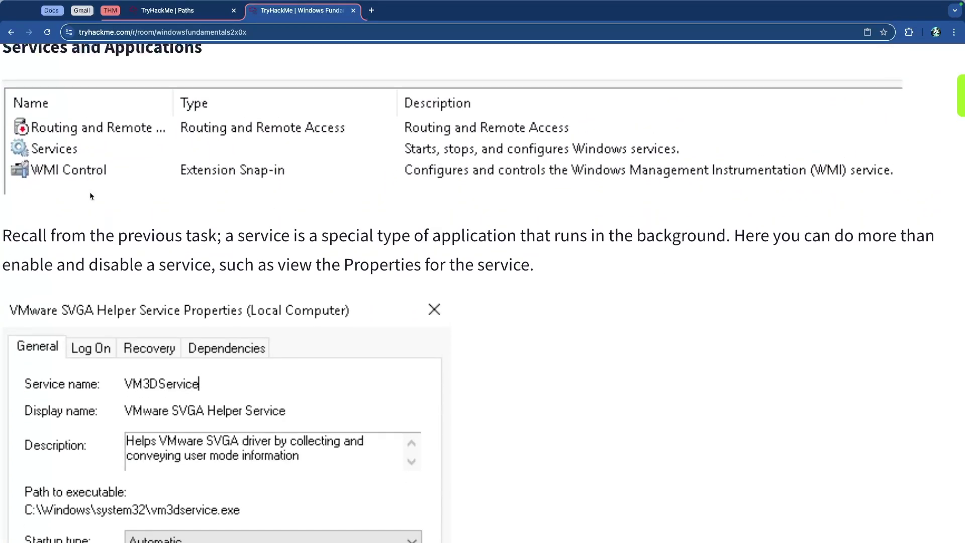
left_click_drag(297, 233, 717, 235)
left_click(558, 235)
left_click(717, 236)
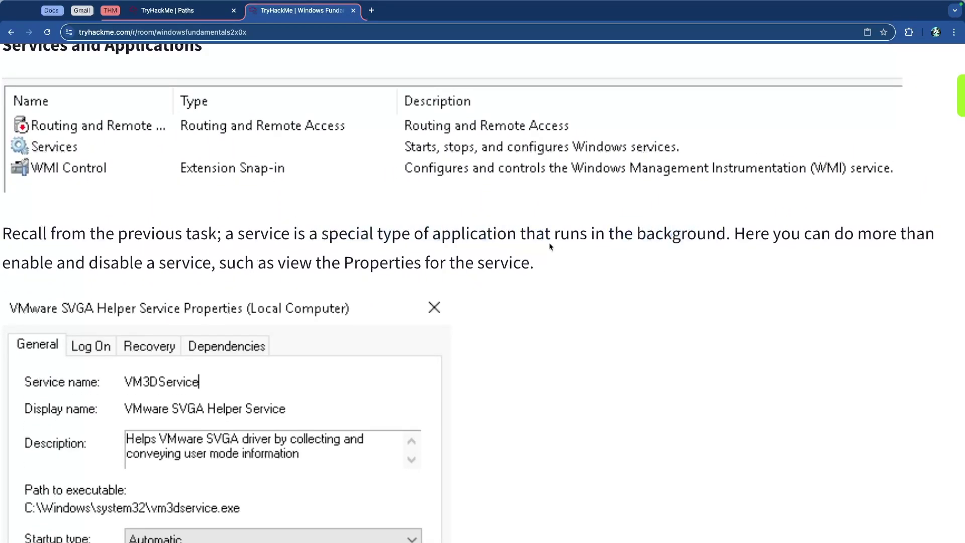
double_click(261, 235)
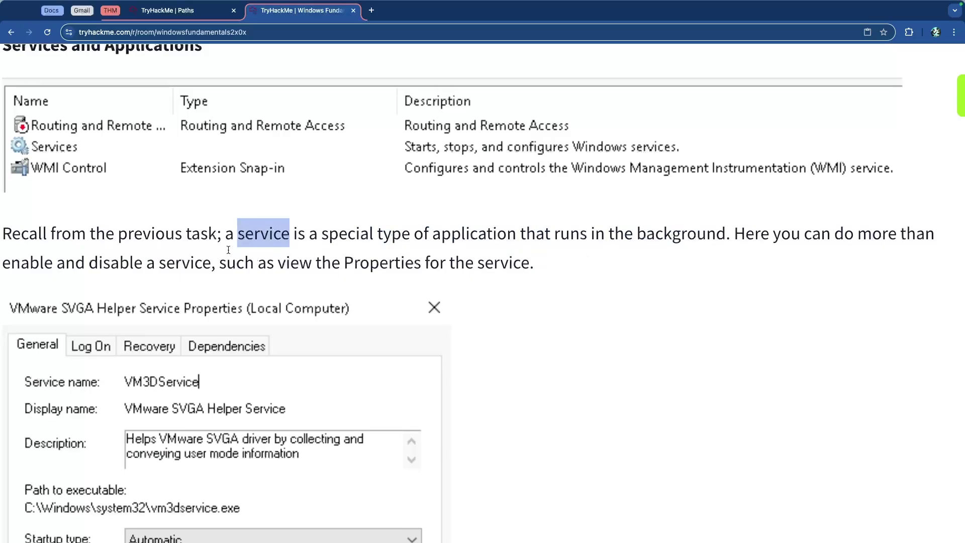
- Read the passage on viewing a service's Properties, highlighting that phrase, and review the example VM3DService properties dialog
scroll(228, 250, "down", 1)
left_click_drag(287, 226, 531, 225)
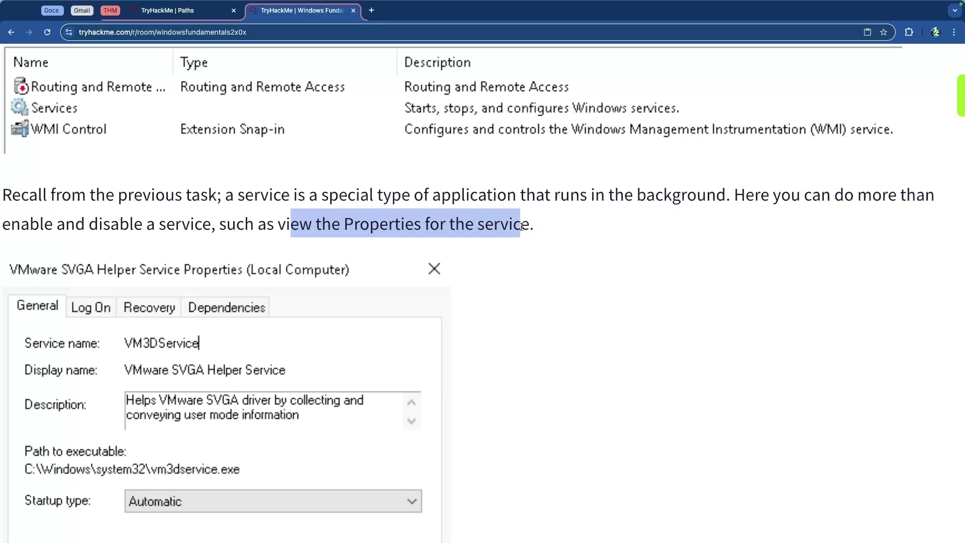
left_click(467, 226)
scroll(363, 248, "down", 3)
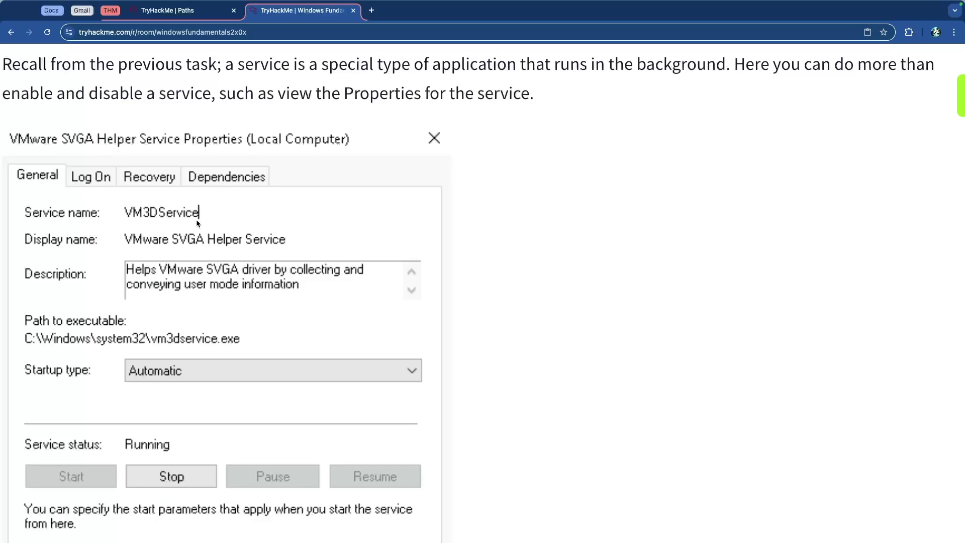
scroll(198, 221, "down", 3)
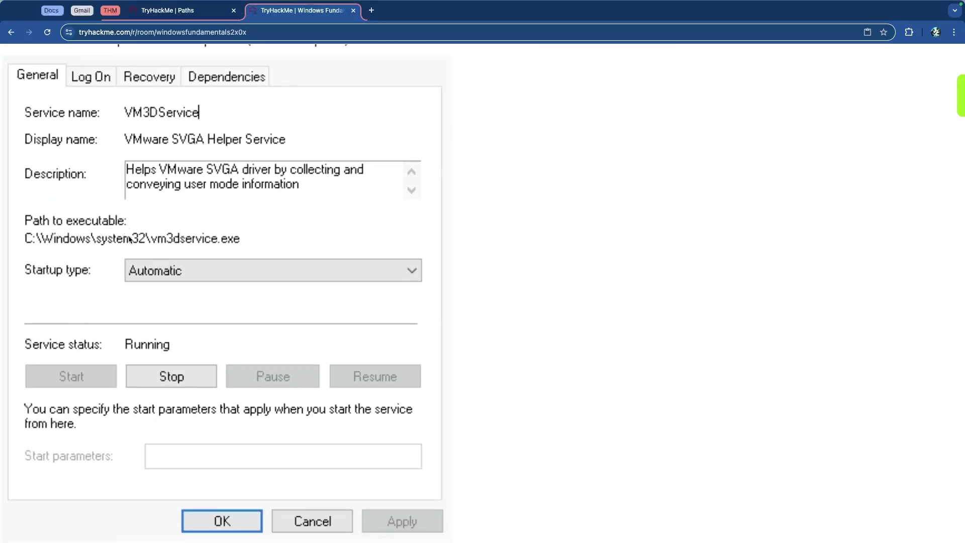
scroll(57, 274, "down", 4)
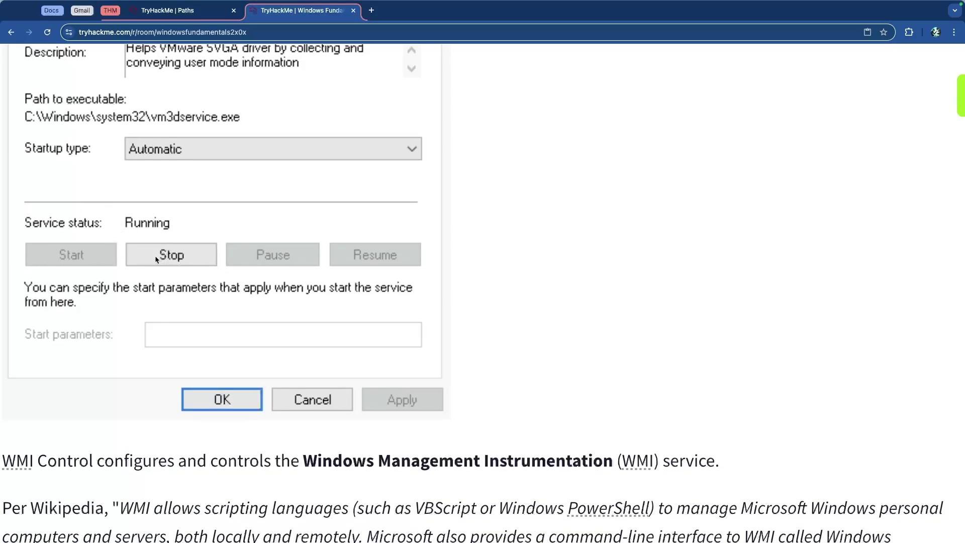
- Read what WMI Control does, highlighting the Windows Management Instrumentation name
scroll(95, 266, "down", 8)
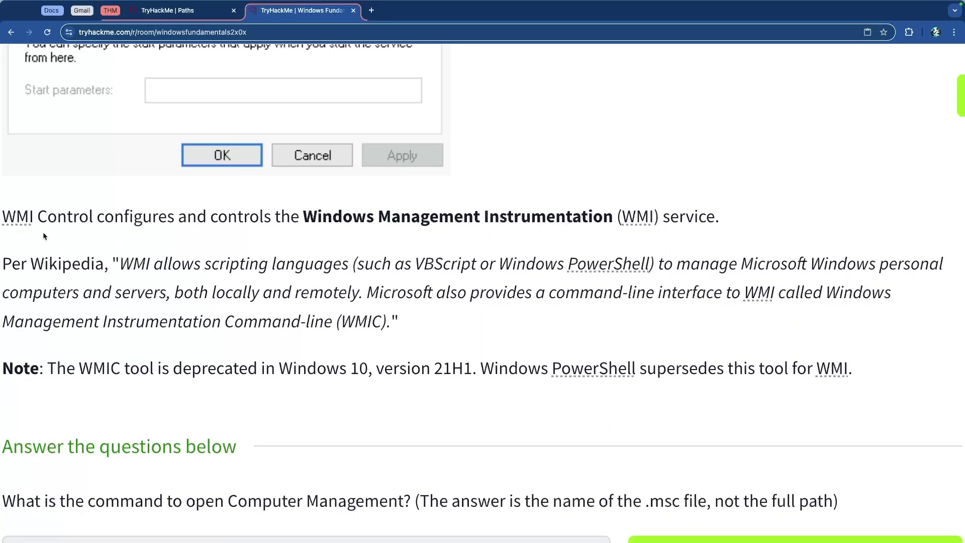
left_click_drag(271, 216, 654, 217)
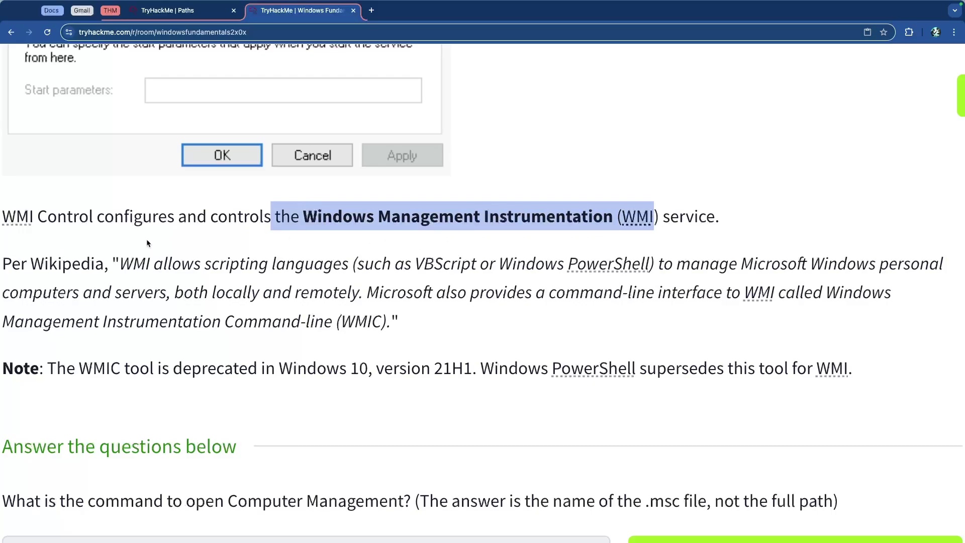
scroll(148, 243, "down", 1)
left_click_drag(122, 229, 207, 253)
left_click(287, 229)
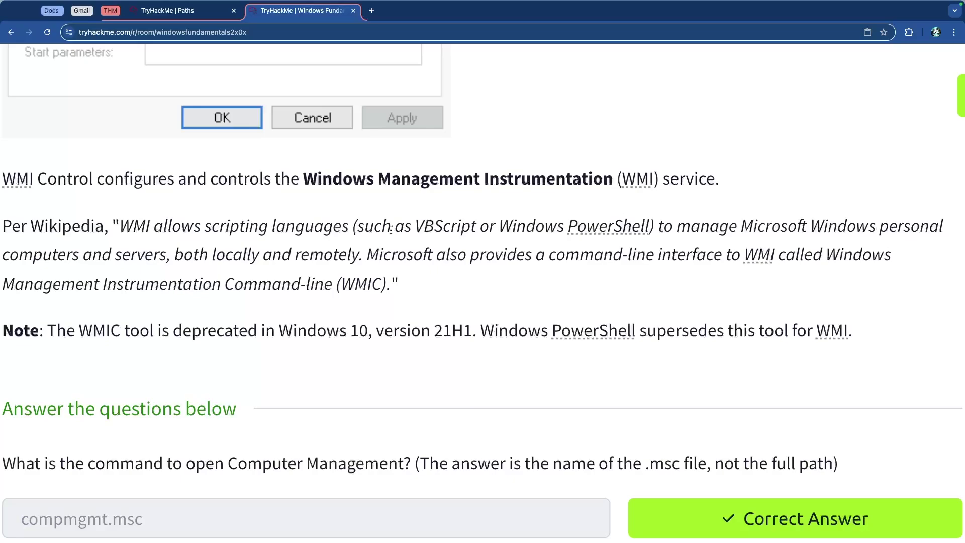
- Read the Wikipedia quote on WMI, highlighting Windows PowerShell, computers and servers, and the command-line interface
left_click_drag(517, 230, 698, 231)
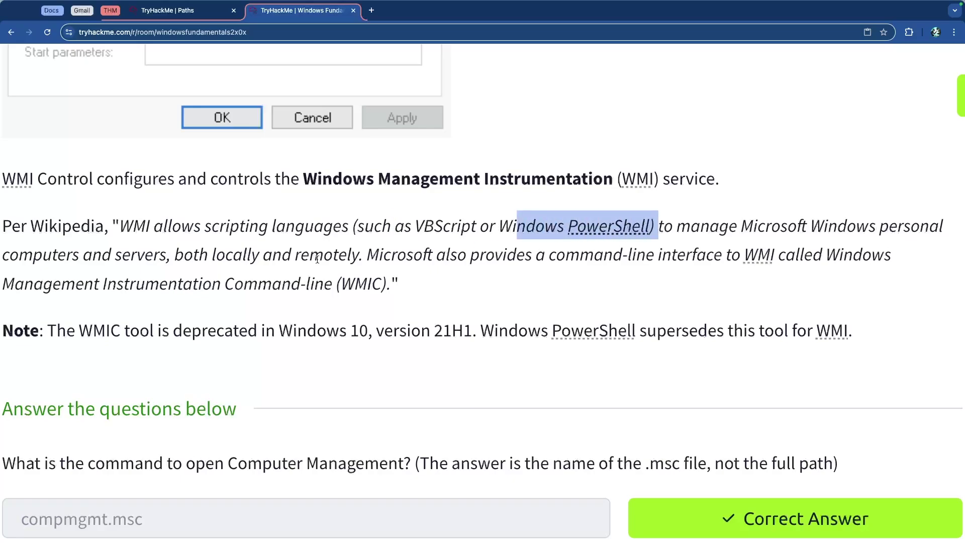
left_click_drag(20, 255, 160, 256)
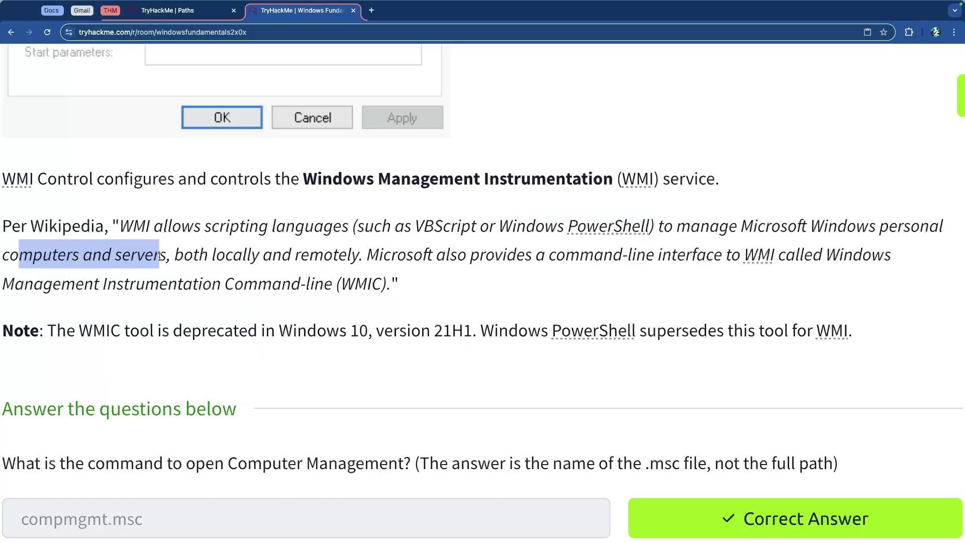
left_click_drag(224, 255, 745, 256)
left_click(432, 257)
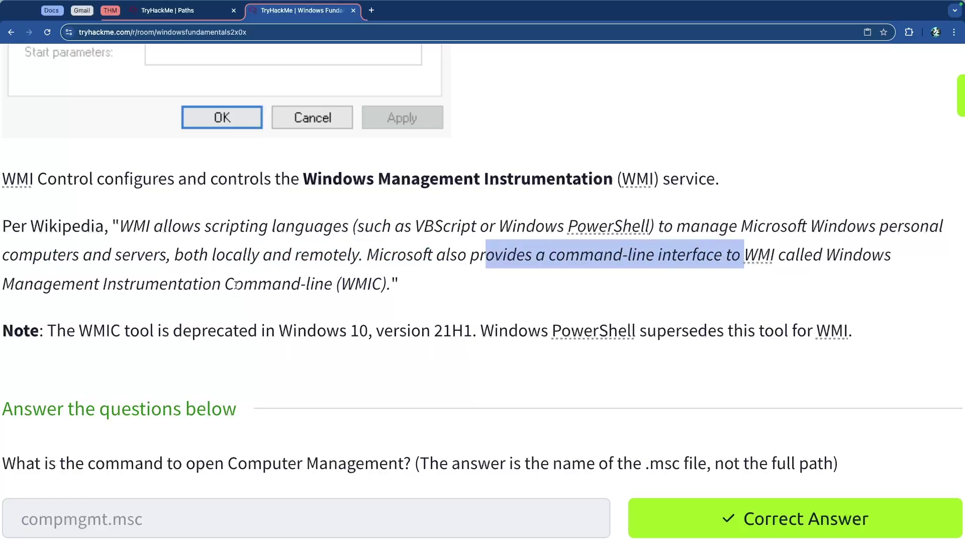
left_click_drag(234, 288, 358, 288)
left_click(322, 295)
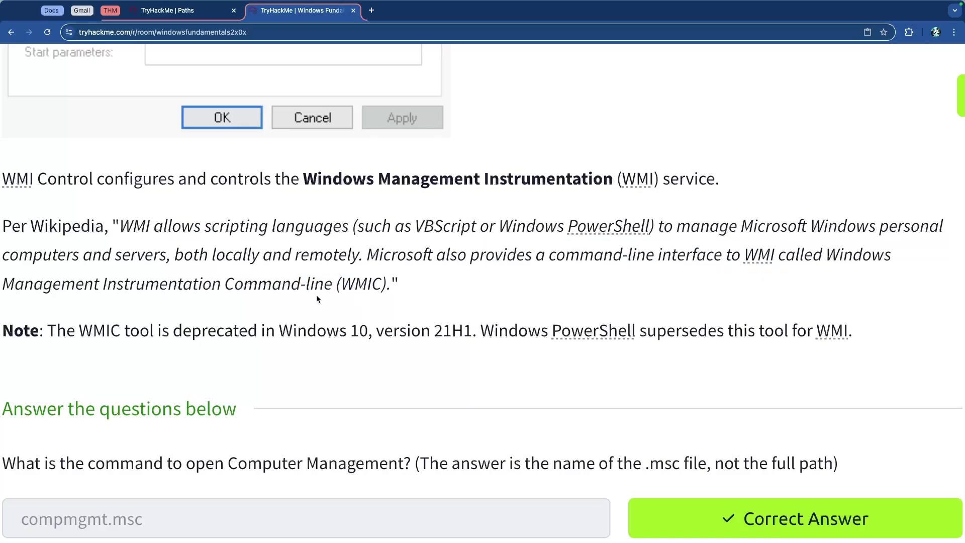
- Read the note on the deprecated WMIC tool, highlighting that Windows PowerShell supersedes it
scroll(73, 331, "down", 1)
left_click_drag(200, 299, 794, 300)
left_click(410, 291)
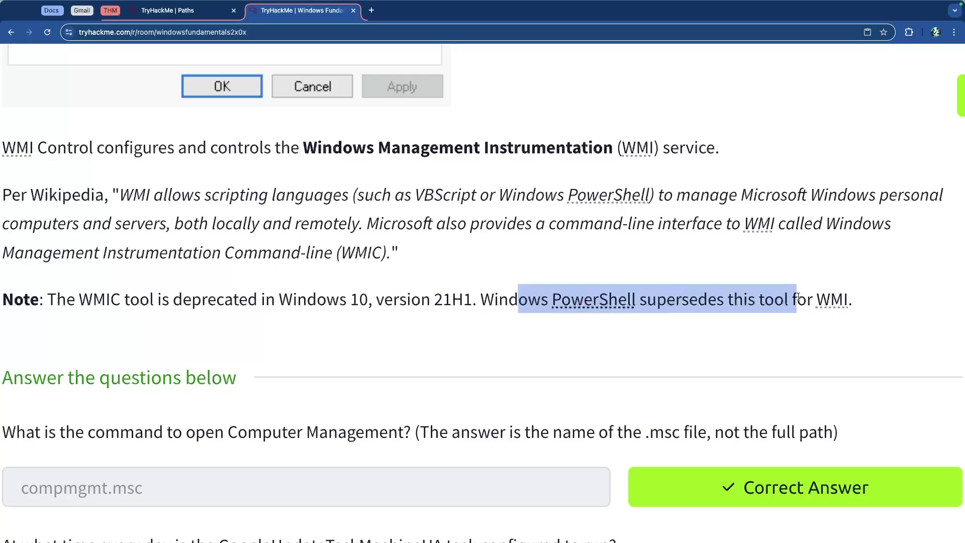
left_click(797, 300)
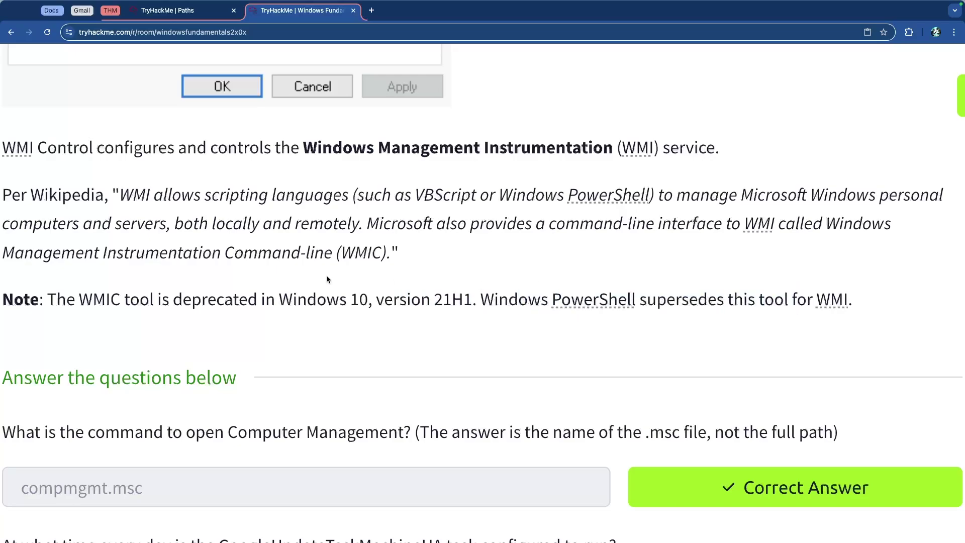
- Skim back through Task 4's sections on System Tools, Event Viewer, Shared Folders, Storage, and Services and Applications
scroll(206, 259, "up", 7)
scroll(207, 266, "up", 12)
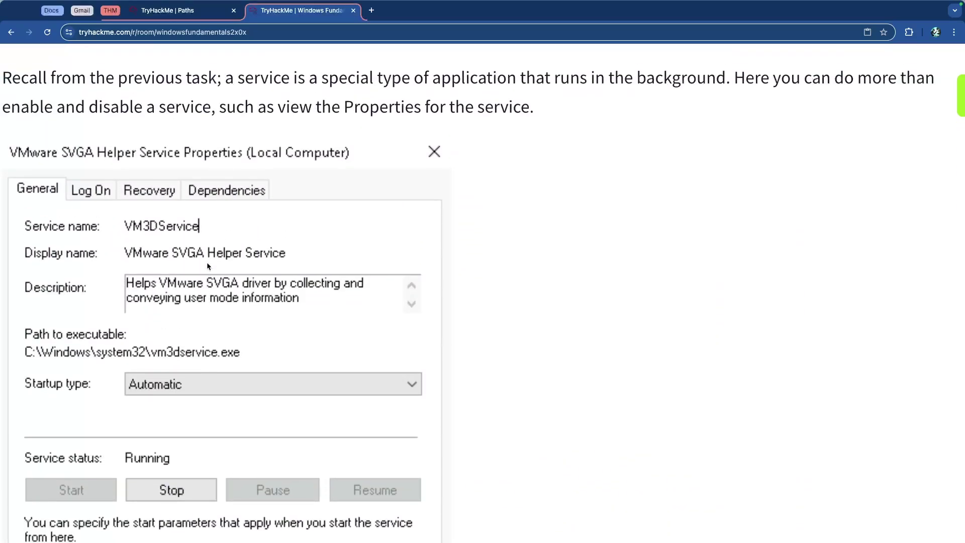
scroll(207, 266, "up", 12)
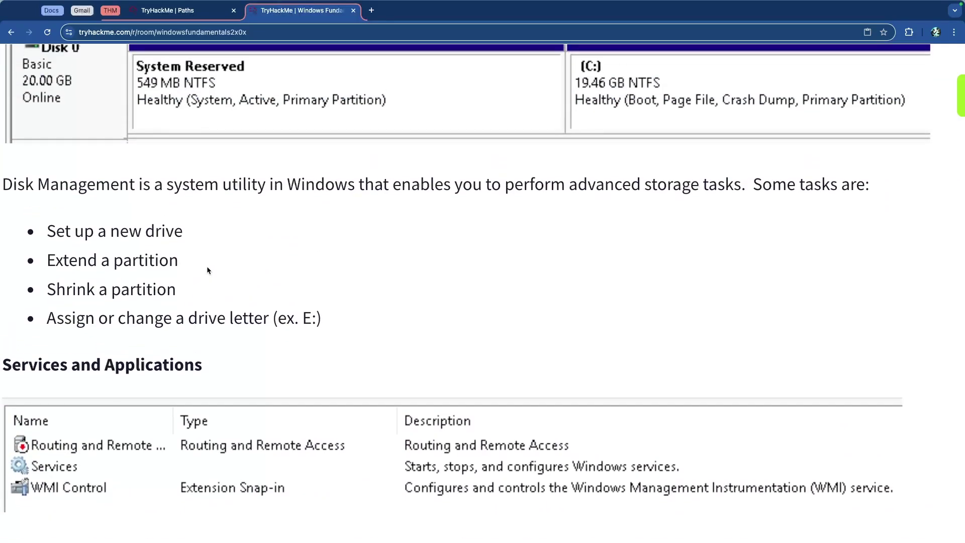
scroll(207, 271, "up", 12)
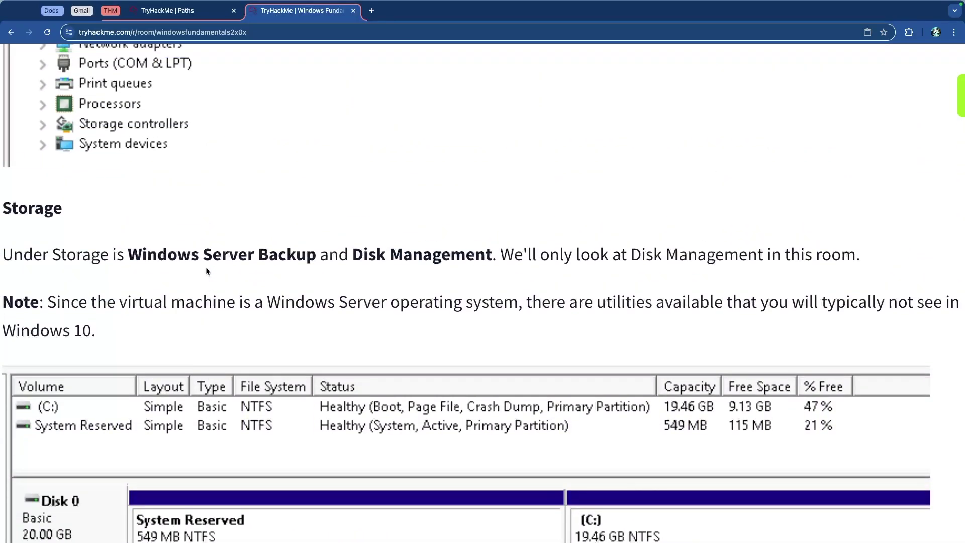
scroll(206, 272, "up", 12)
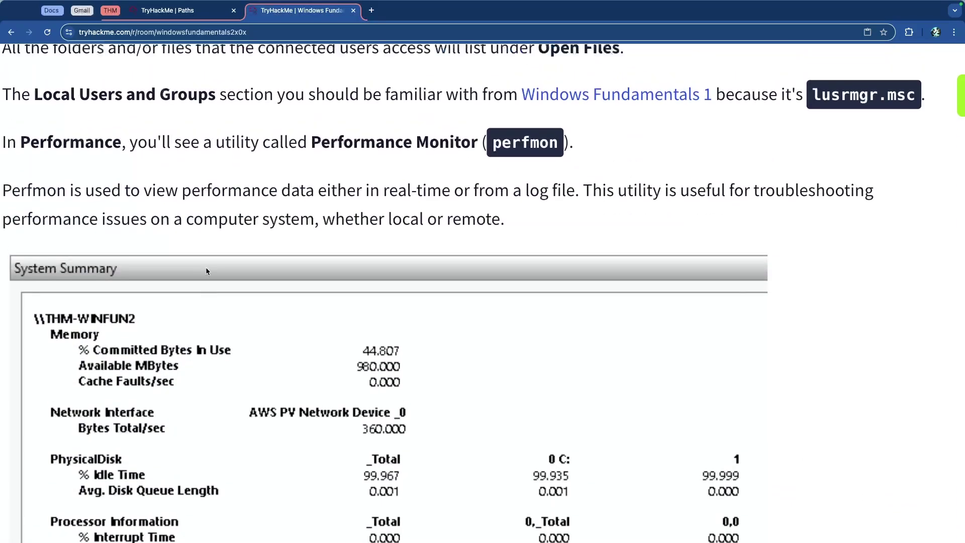
scroll(206, 271, "up", 12)
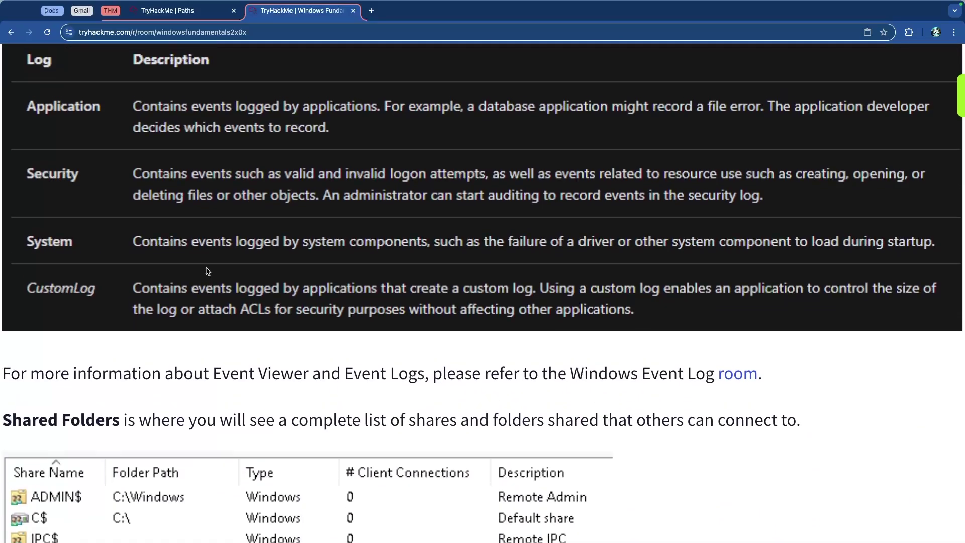
scroll(206, 271, "up", 12)
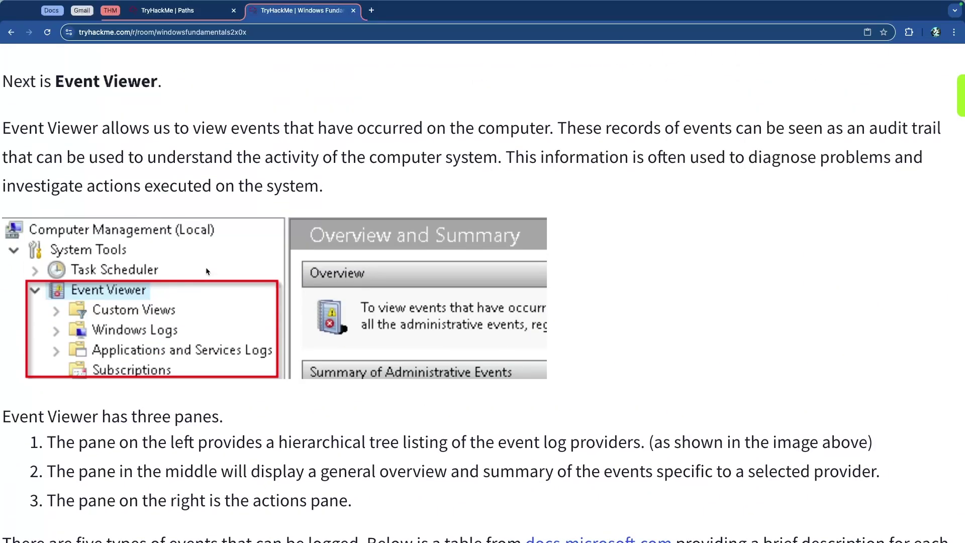
scroll(206, 269, "up", 10)
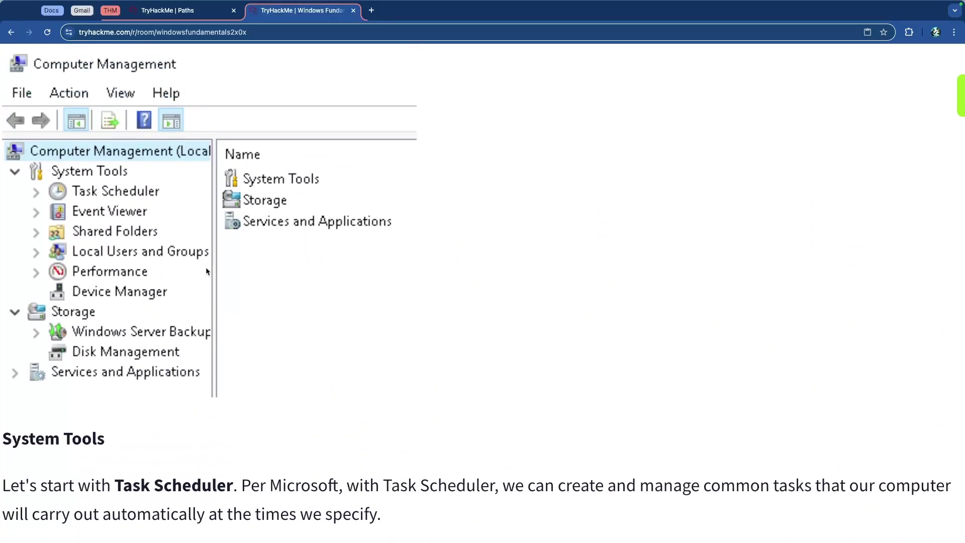
scroll(206, 271, "down", 20)
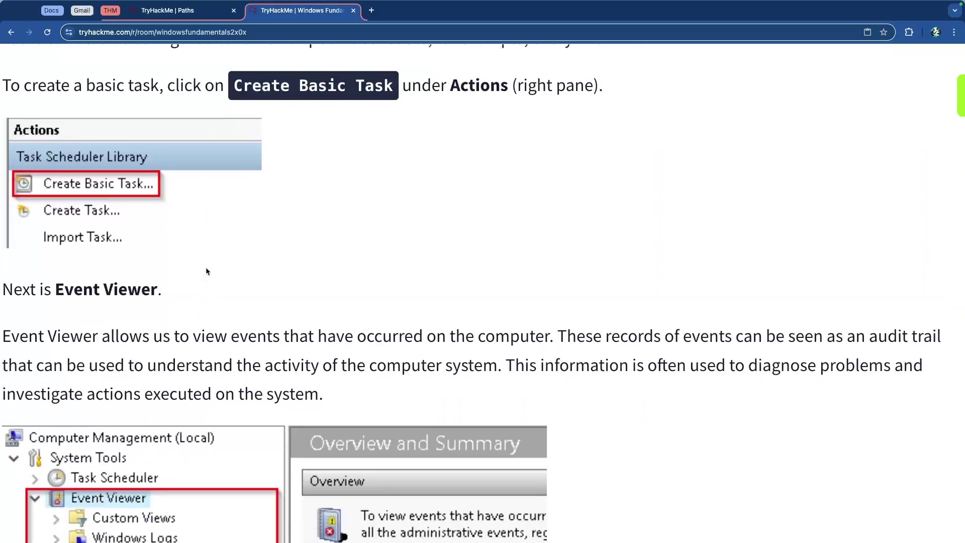
scroll(208, 271, "down", 18)
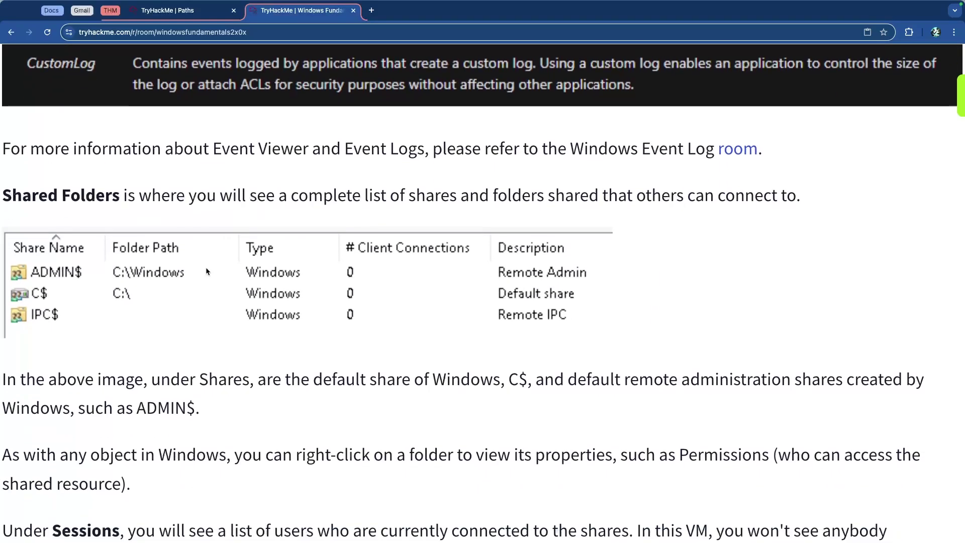
scroll(207, 272, "down", 15)
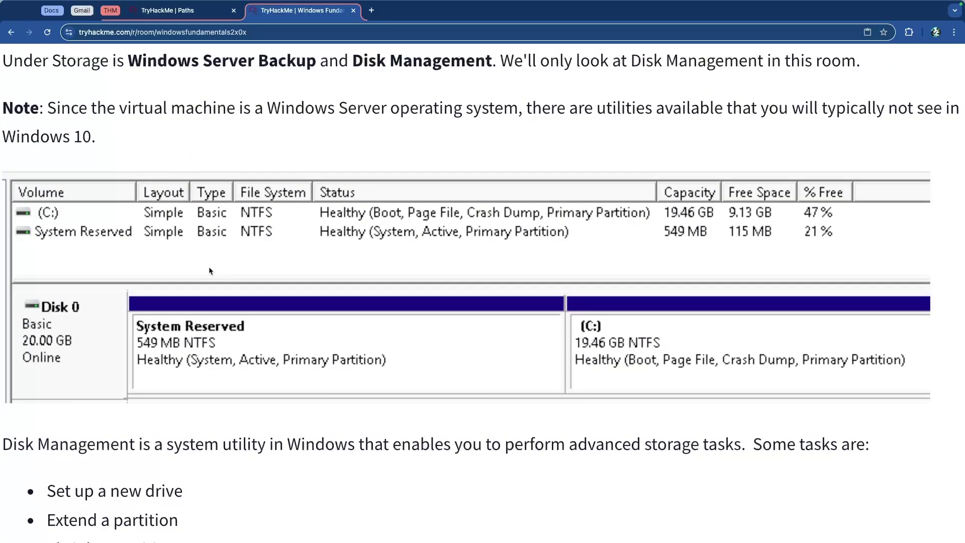
scroll(208, 269, "down", 6)
scroll(210, 269, "down", 4)
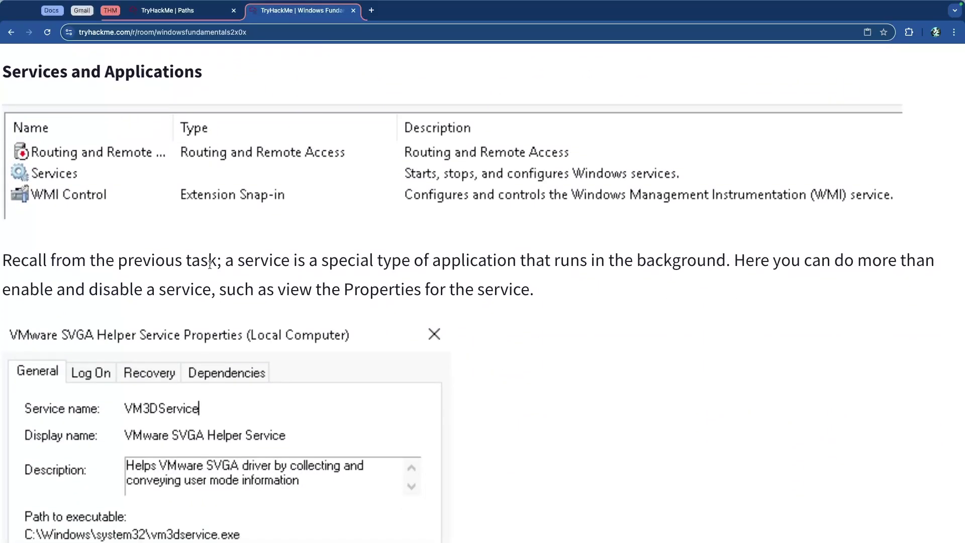
scroll(208, 272, "up", 20)
scroll(214, 276, "up", 20)
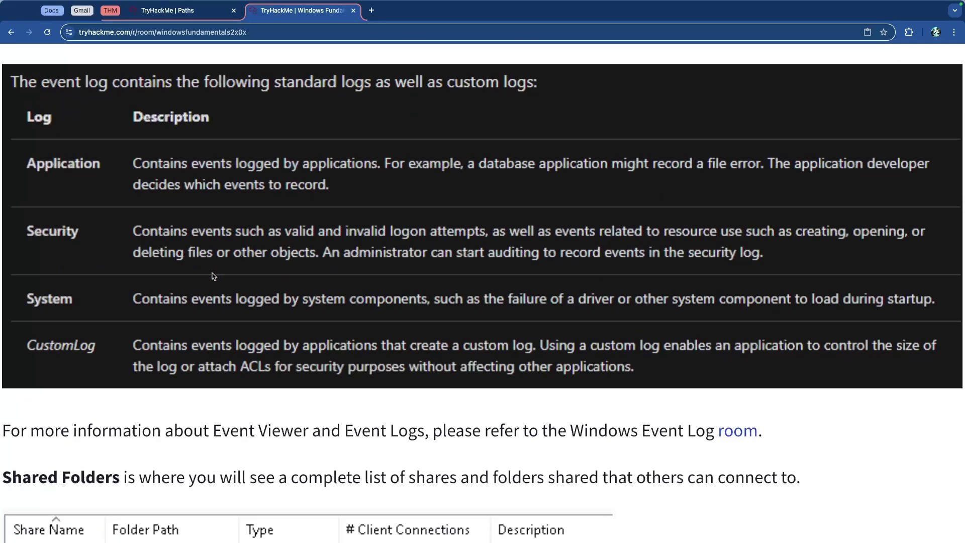
scroll(222, 272, "down", 5)
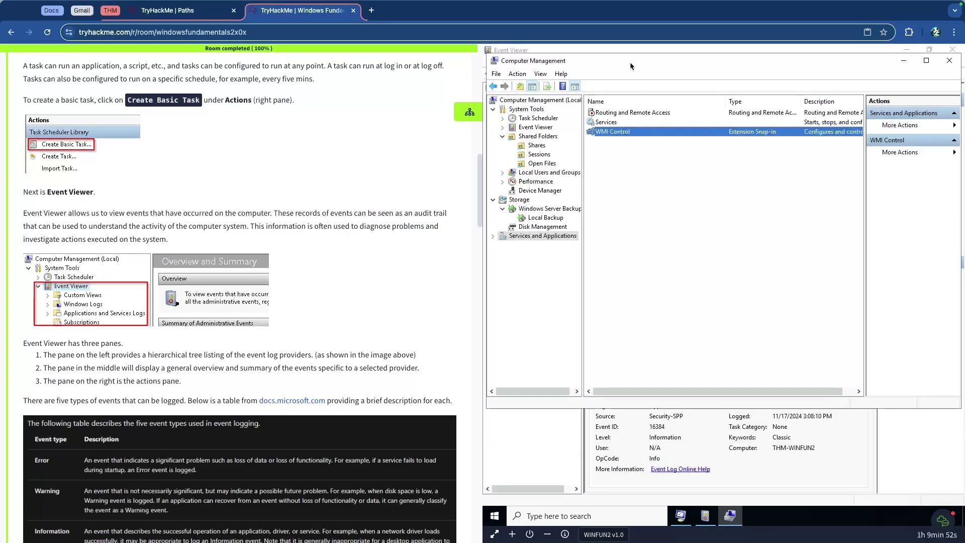
- Bring System Configuration to the front in the virtual machine and search Windows for "computer man"
left_click(680, 516)
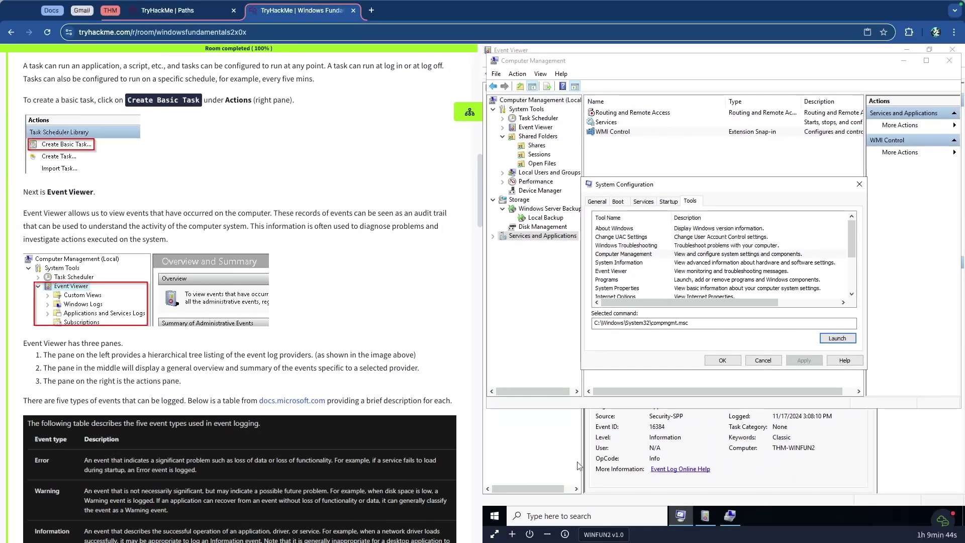
left_click(587, 516)
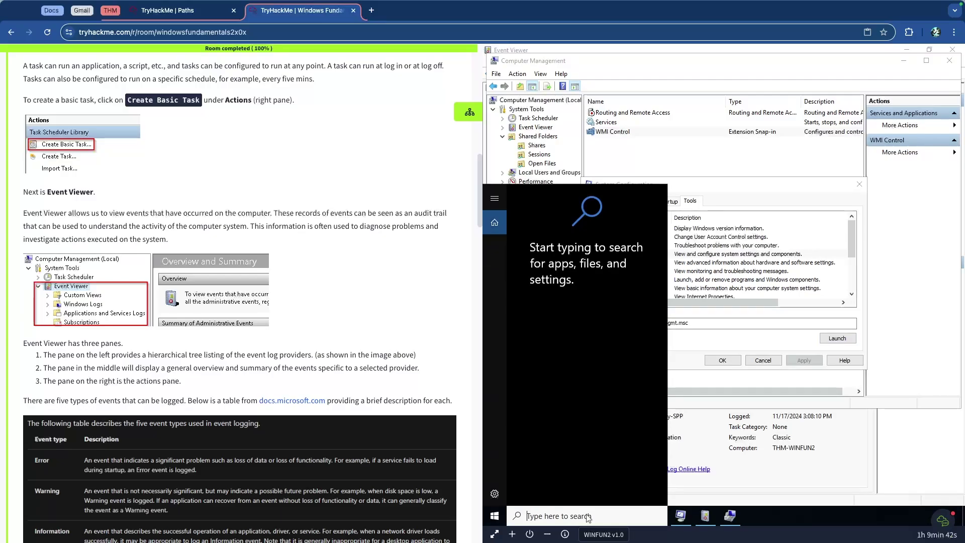
type("computer man")
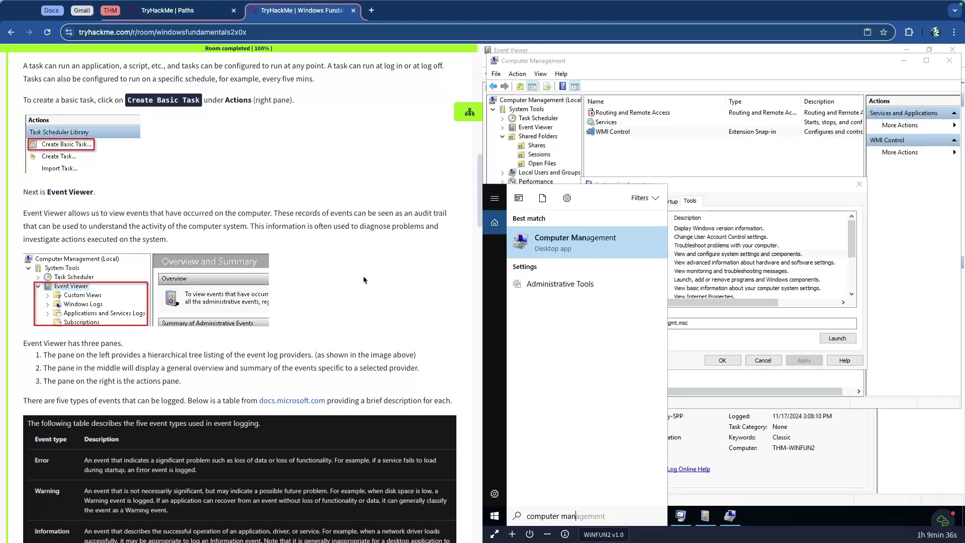
- Scan the room page from its top down to the Task 4 questions and review them
scroll(360, 279, "up", 4)
scroll(363, 282, "up", 6)
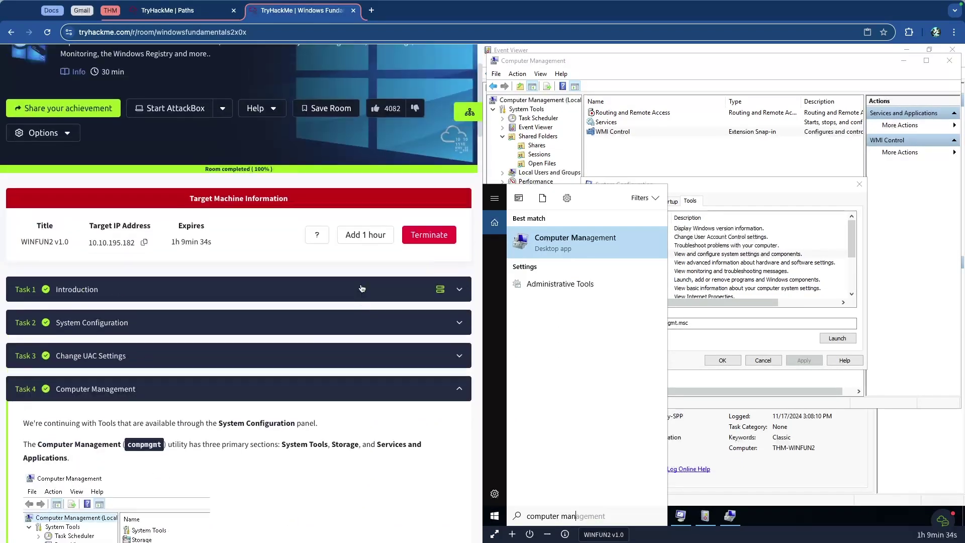
scroll(300, 269, "down", 15)
scroll(299, 272, "down", 20)
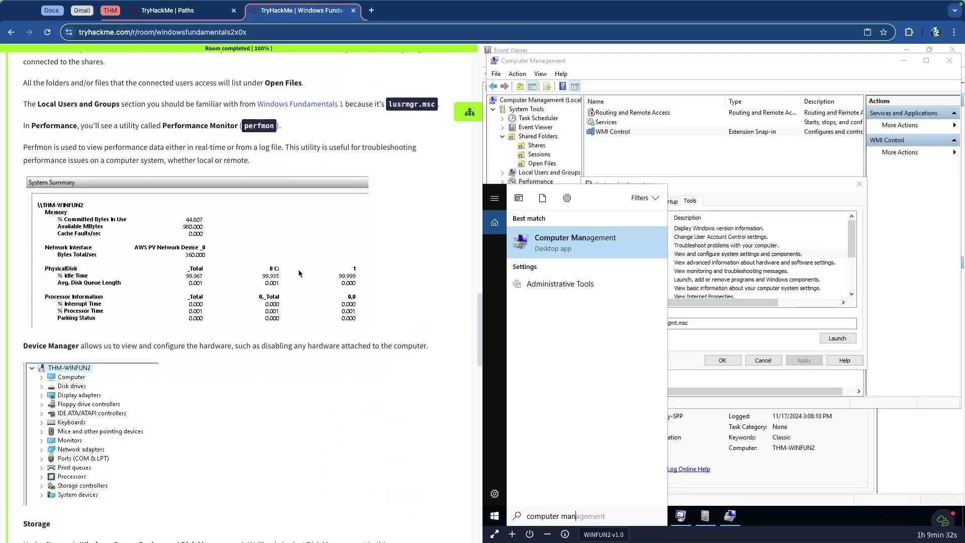
scroll(288, 276, "down", 4)
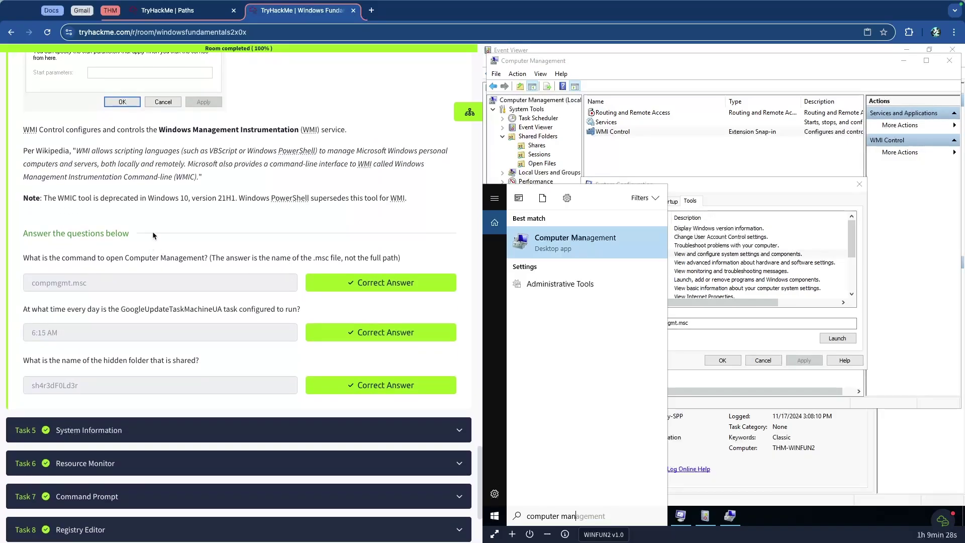
scroll(158, 231, "up", 1)
scroll(160, 231, "up", 5)
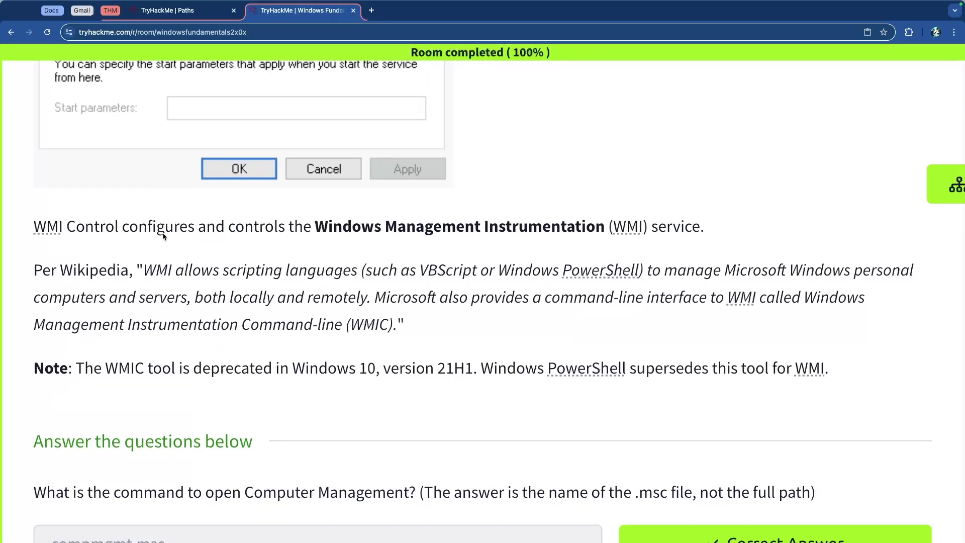
scroll(201, 234, "down", 5)
scroll(204, 233, "down", 3)
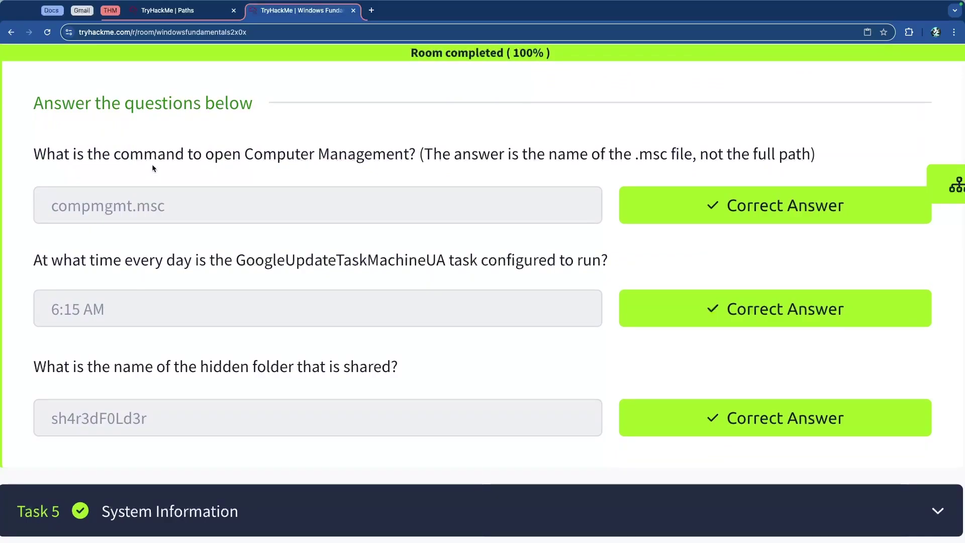
- Read the question on Computer Management's command, highlighting the .msc file hint, and return to System Configuration to check the selected command
left_click_drag(157, 156, 221, 157)
left_click(293, 177)
scroll(284, 165, "right", 1)
left_click_drag(504, 153, 663, 150)
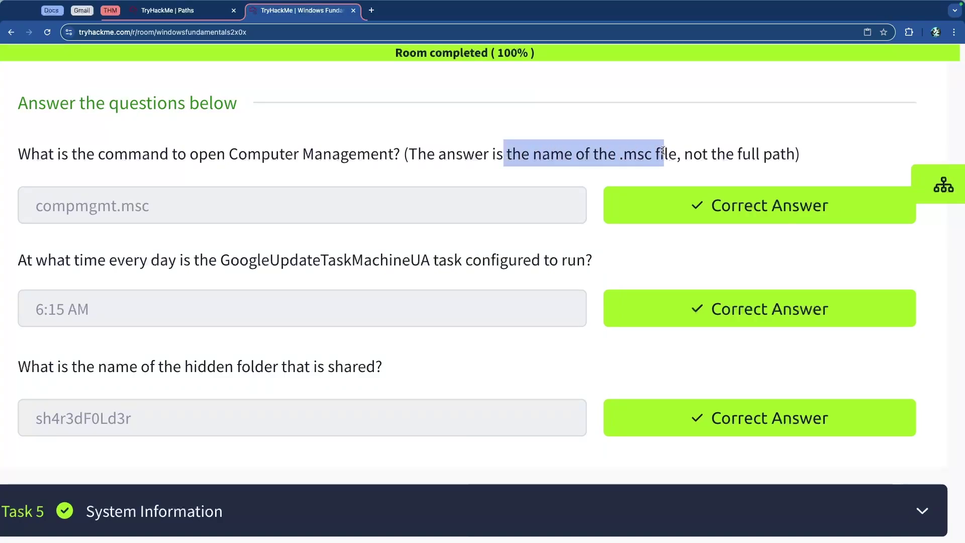
left_click(636, 153)
scroll(690, 150, "down", 5)
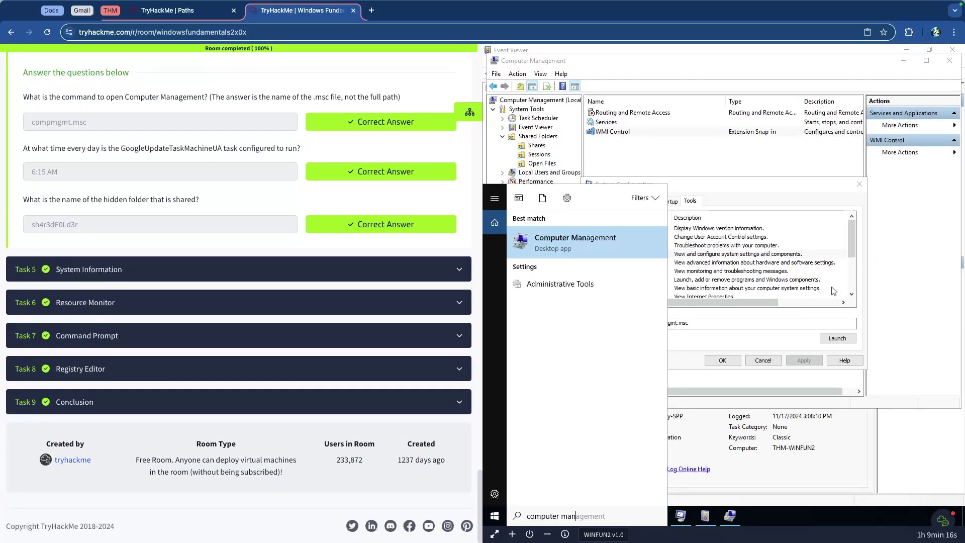
left_click(735, 187)
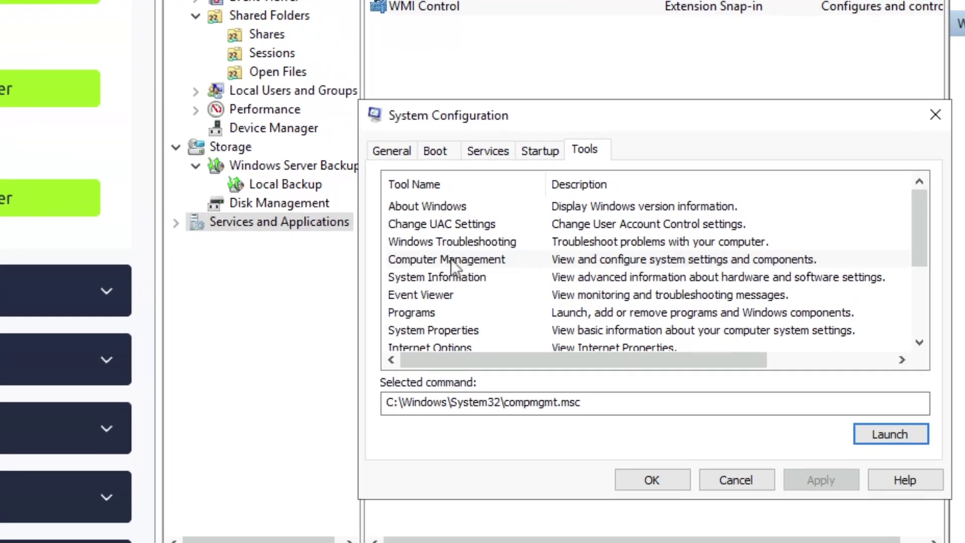
- Look up the Computer Management launch command in the System Configuration tools list and highlight the compmgmt.msc file name
left_click(451, 258)
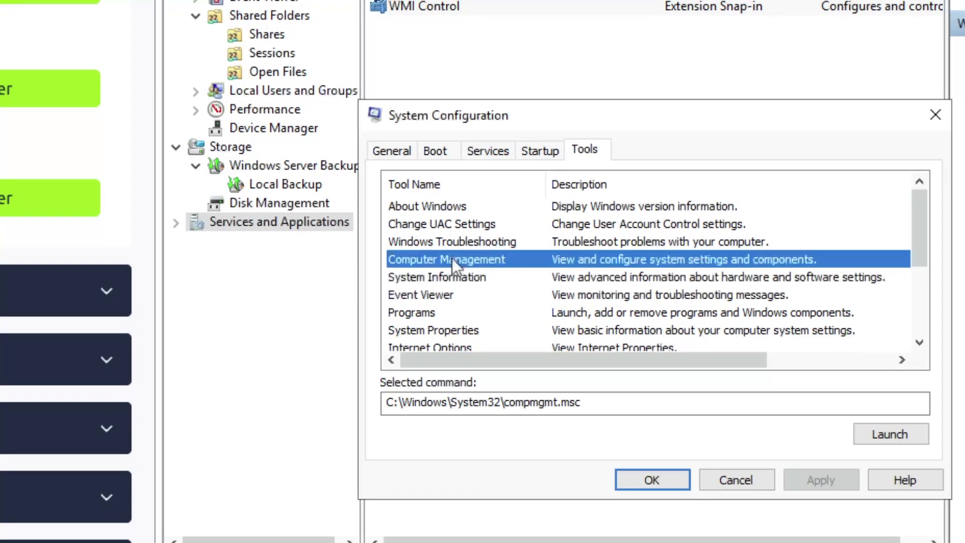
left_click_drag(504, 405, 587, 403)
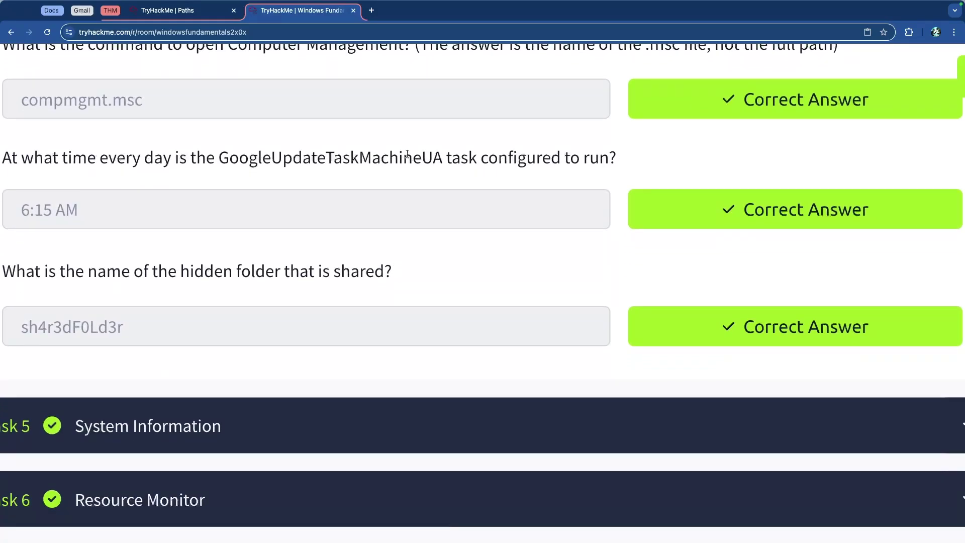
- Select the GoogleUpdateTaskMachineUA task in the Task Scheduler Library and widen the Name column to check its daily trigger time
left_click_drag(413, 159, 564, 159)
left_click(504, 162)
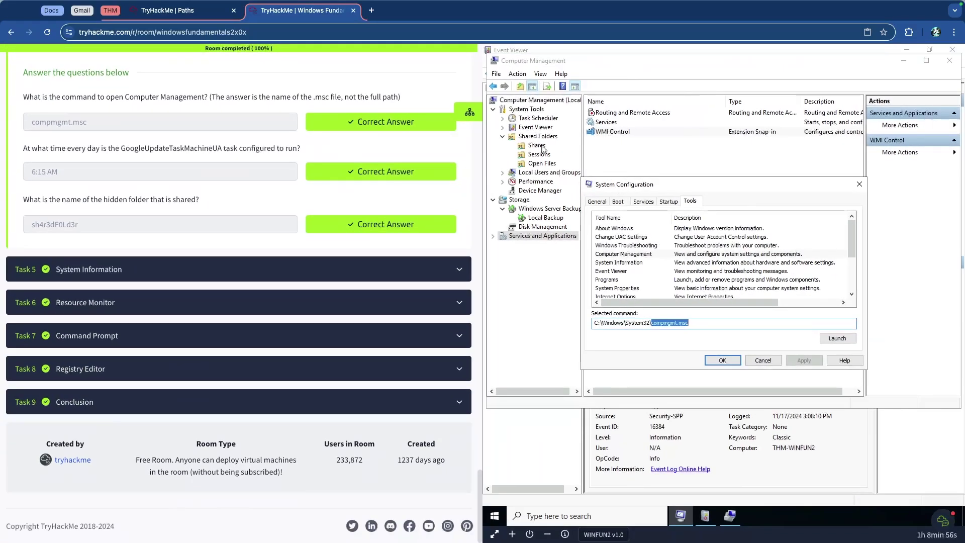
left_click(538, 118)
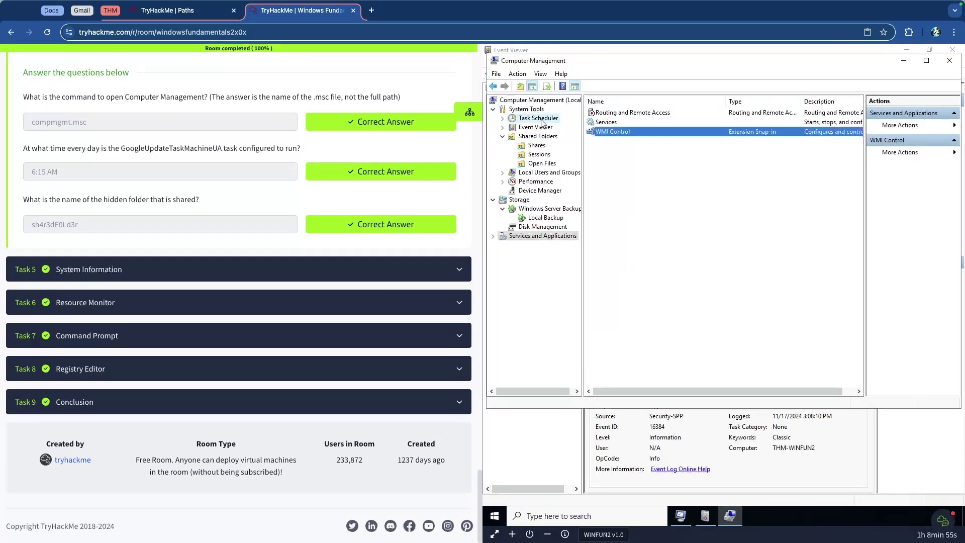
left_click(502, 119)
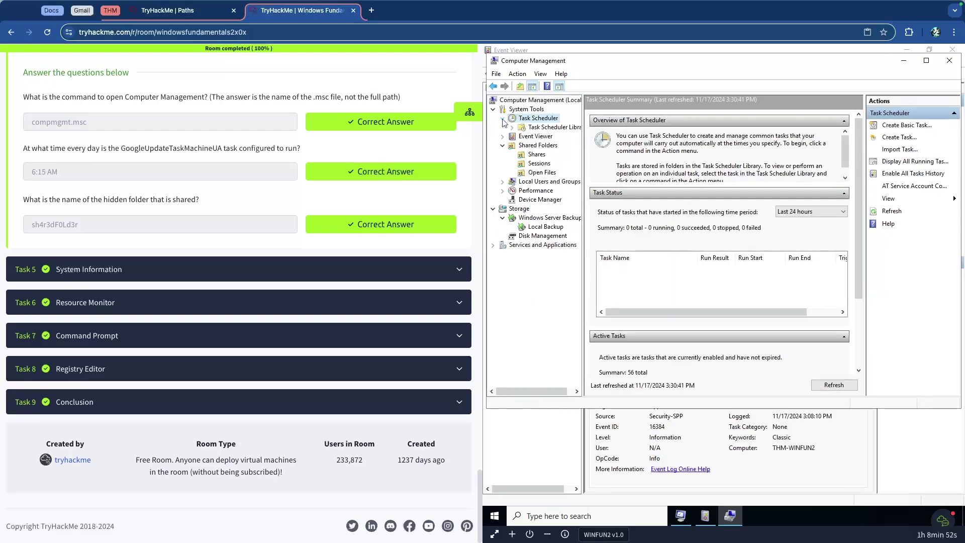
left_click(548, 128)
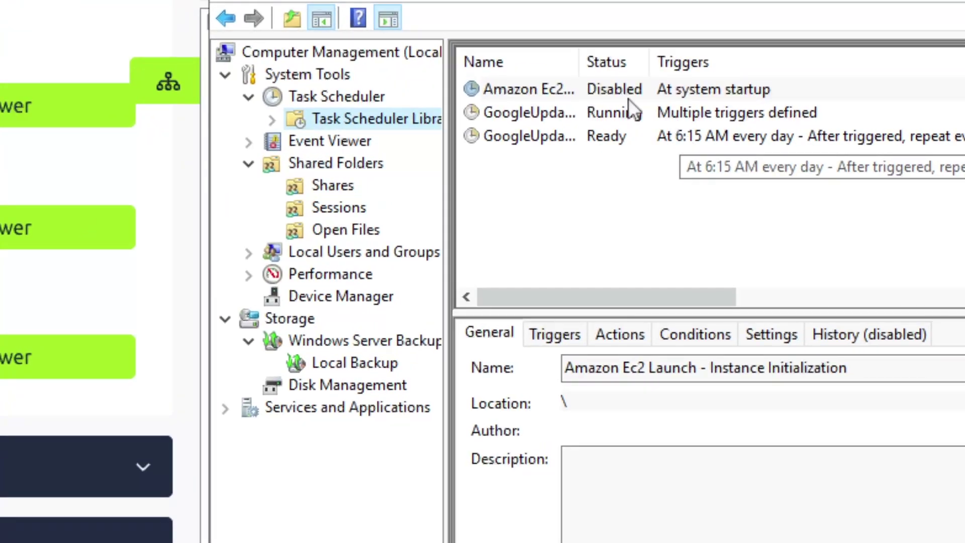
left_click(551, 137)
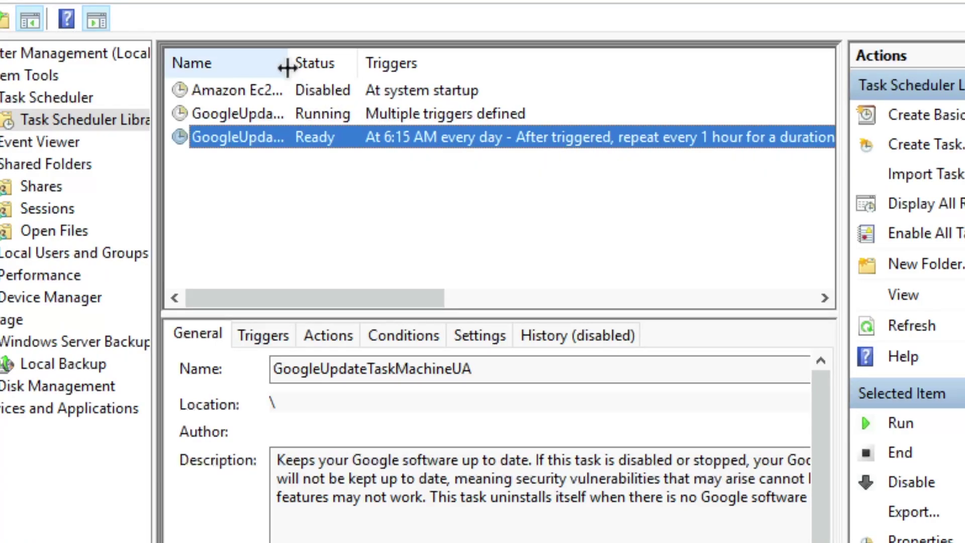
left_click_drag(287, 63, 436, 66)
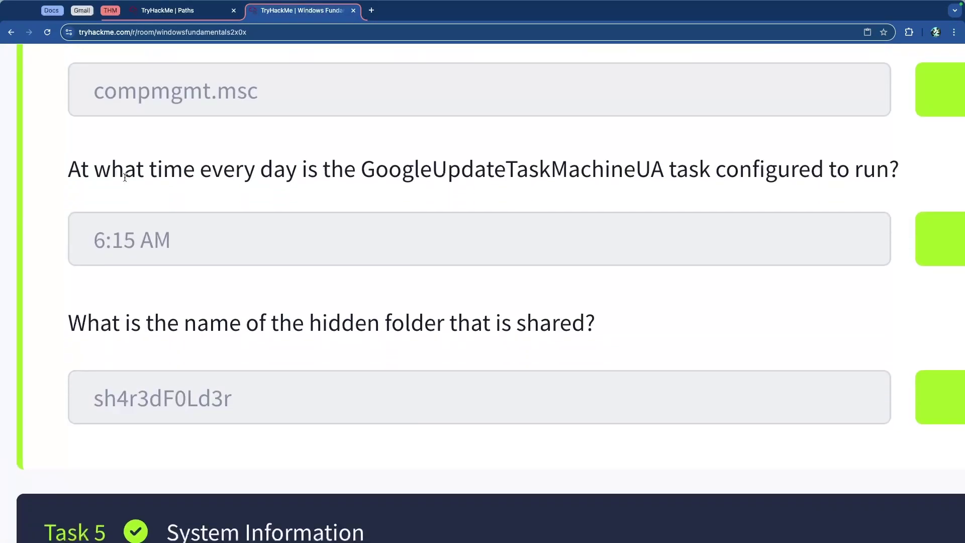
- Read the room questions about the GoogleUpdateTaskMachineUA daily run time and the name of the hidden shared folder
left_click_drag(172, 171, 596, 167)
left_click(596, 168)
scroll(307, 183, "down", 1)
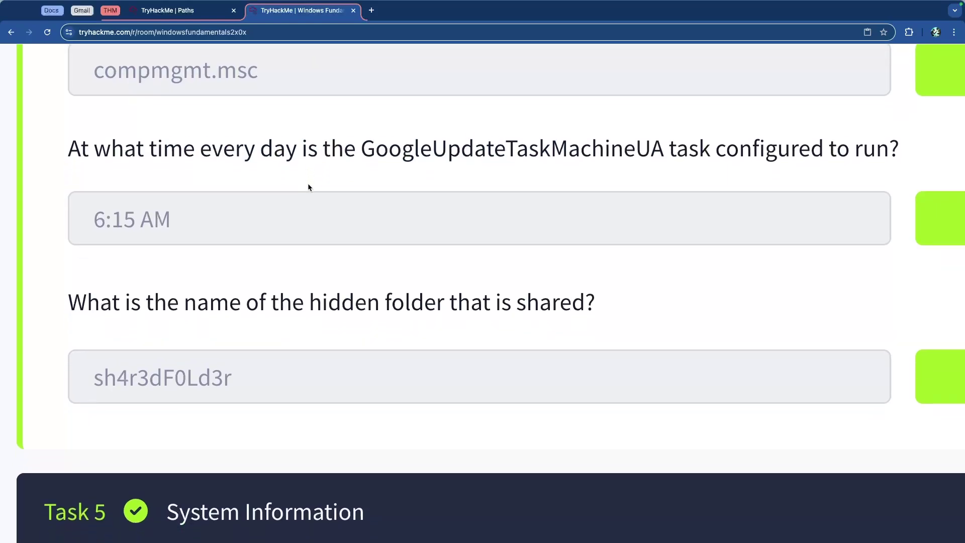
left_click_drag(103, 289, 570, 286)
left_click(568, 287)
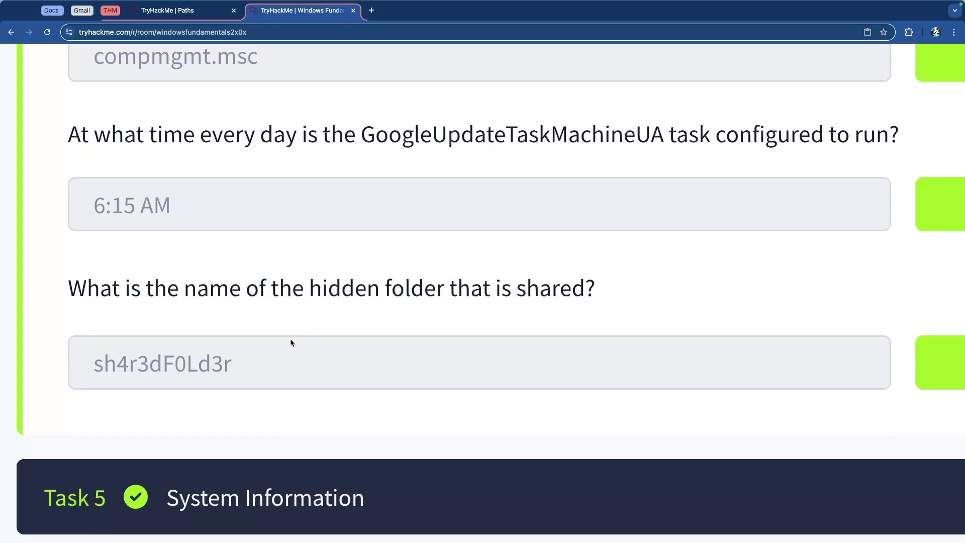
scroll(441, 283, "down", 3)
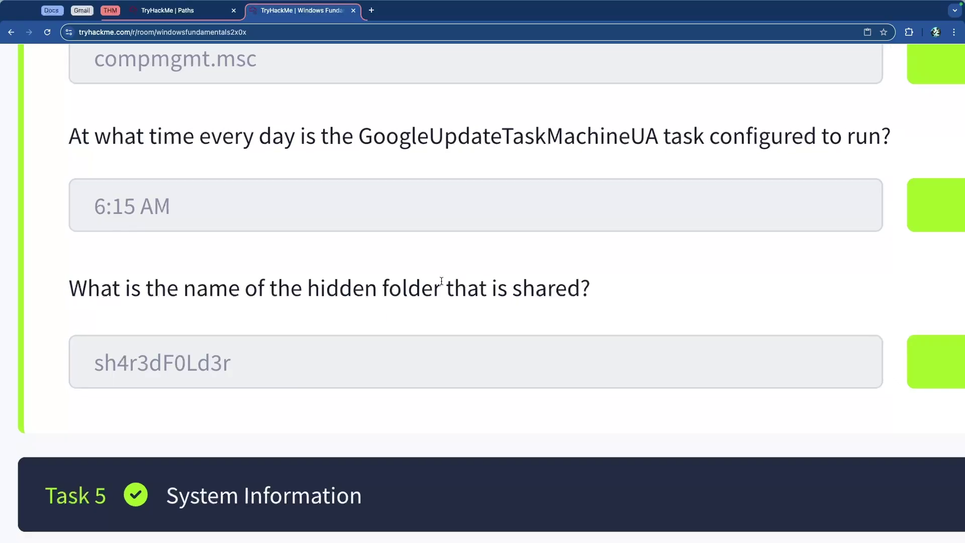
scroll(556, 211, "up", 3)
scroll(556, 211, "down", 5)
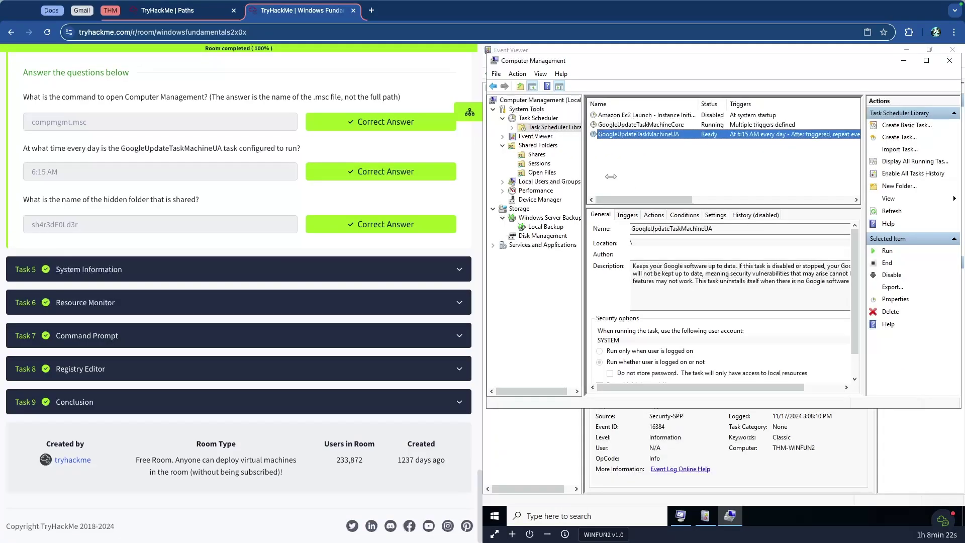
- List the shares under Shared Folders in Computer Management, select sh4r3dF0Ld3r and widen the Share Name column
left_click(545, 147)
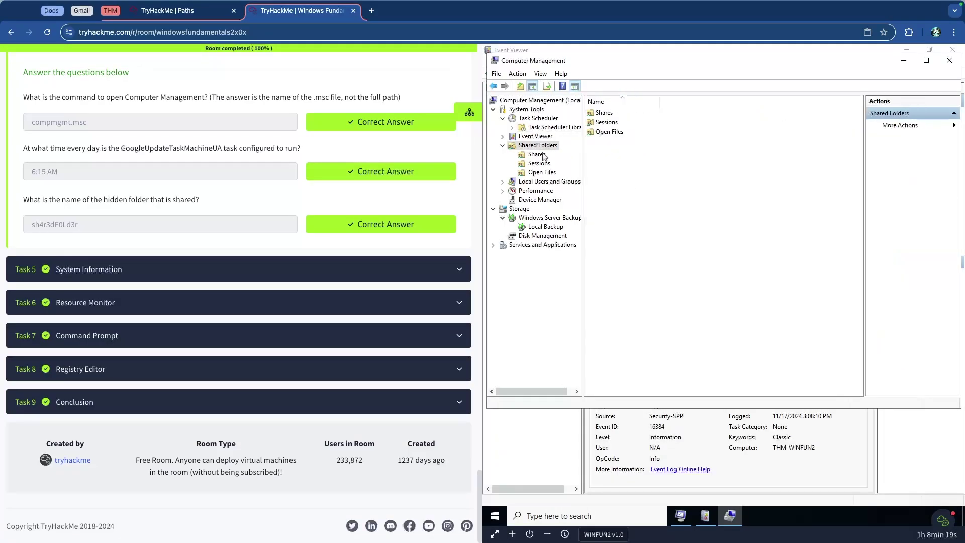
double_click(609, 112)
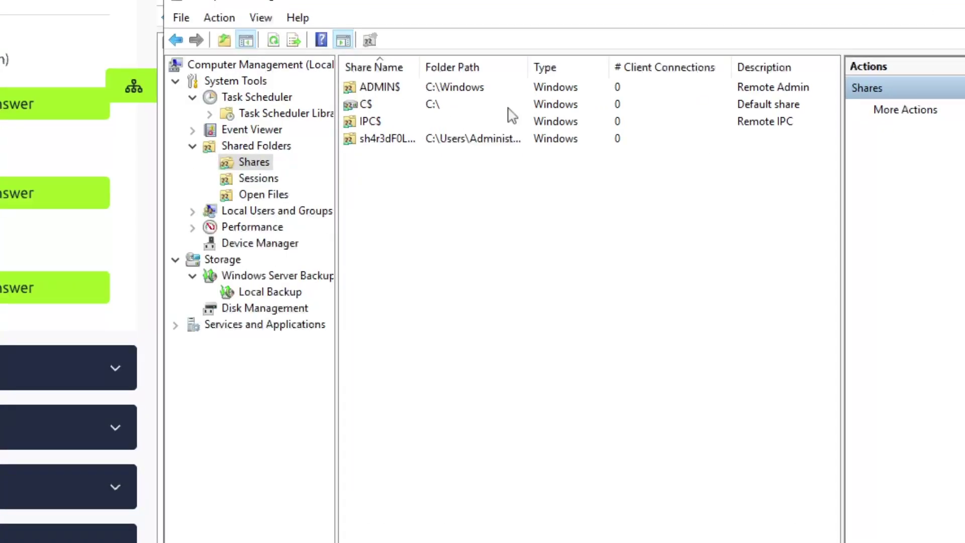
left_click(383, 138)
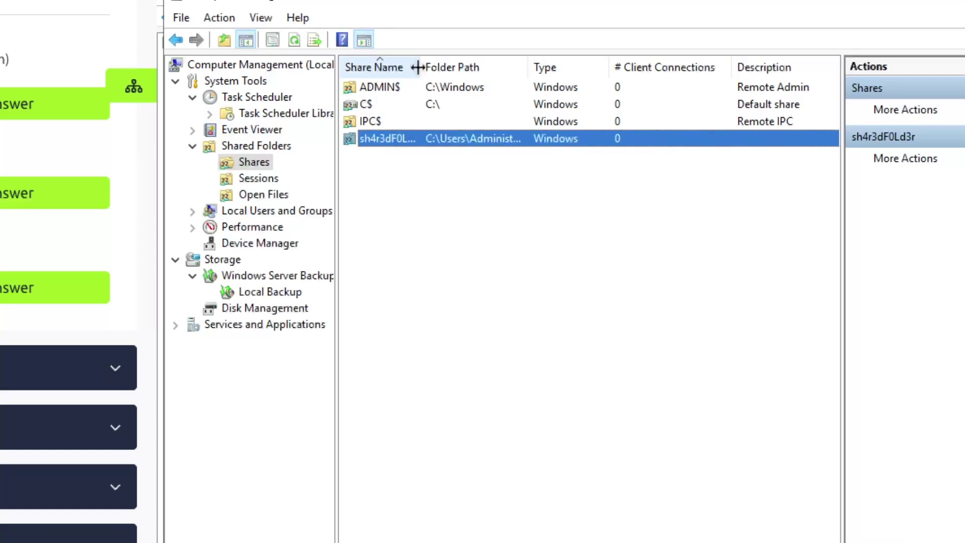
left_click_drag(418, 67, 532, 67)
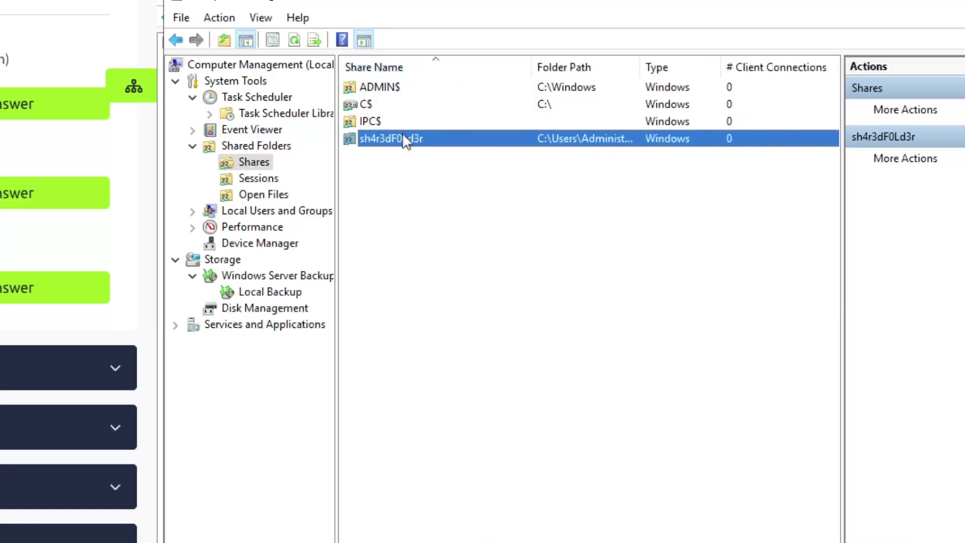
- Reopen the Shares list from Shared Folders and examine the folder path and other columns of the sh4r3dF0Ld3r share
left_click(251, 163)
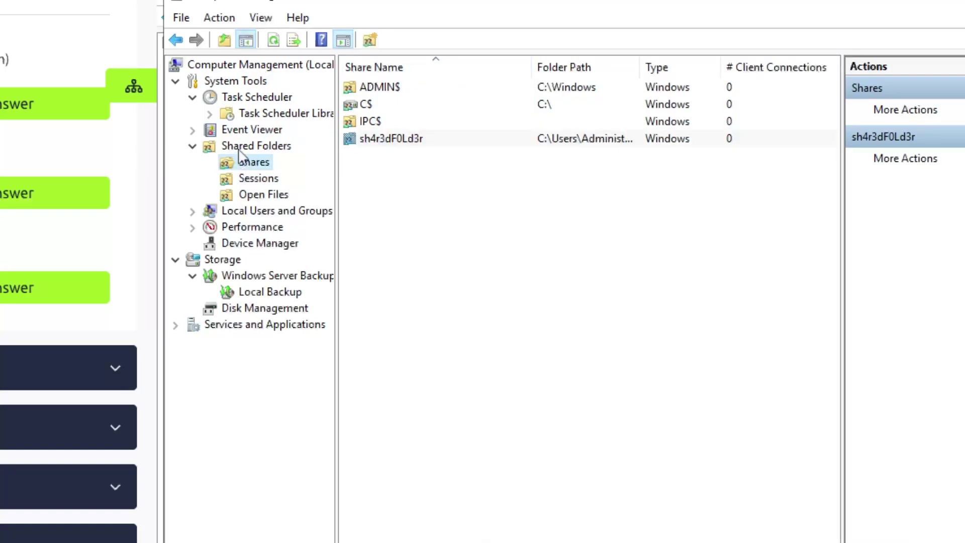
left_click(241, 146)
double_click(382, 87)
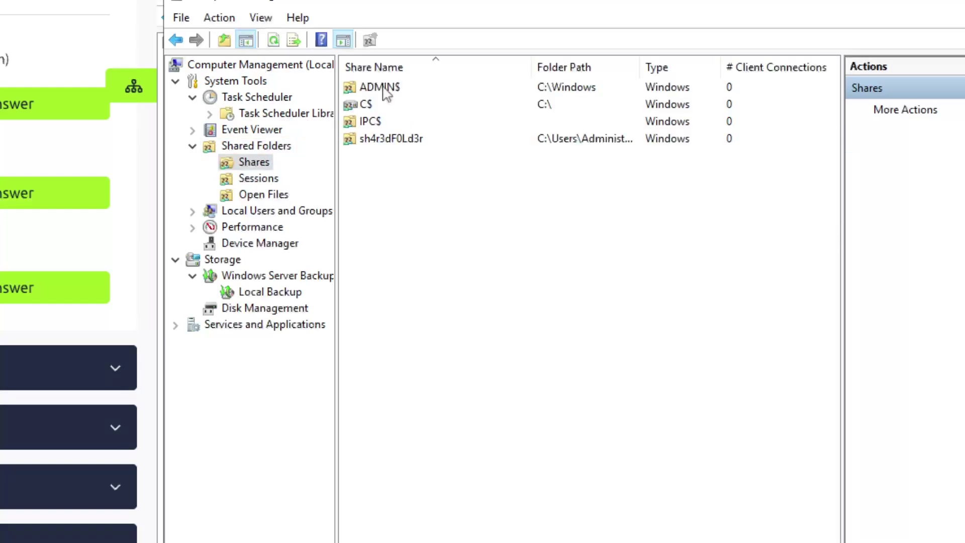
left_click(593, 138)
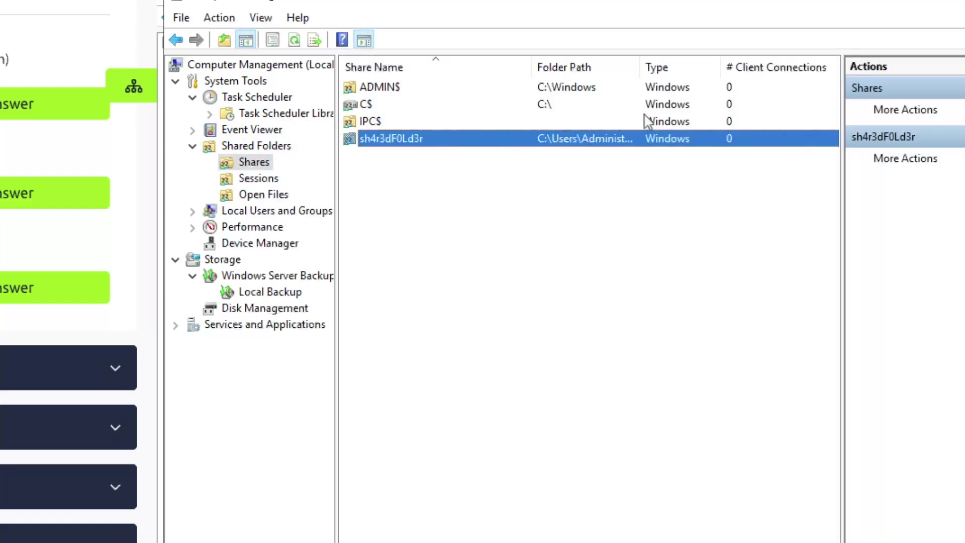
scroll(603, 125, "right", 4)
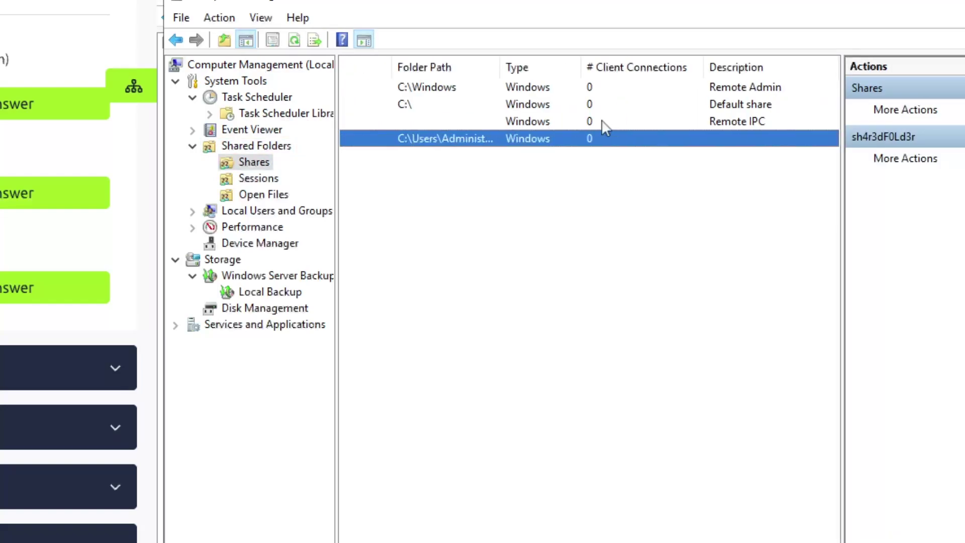
scroll(600, 127, "left", 4)
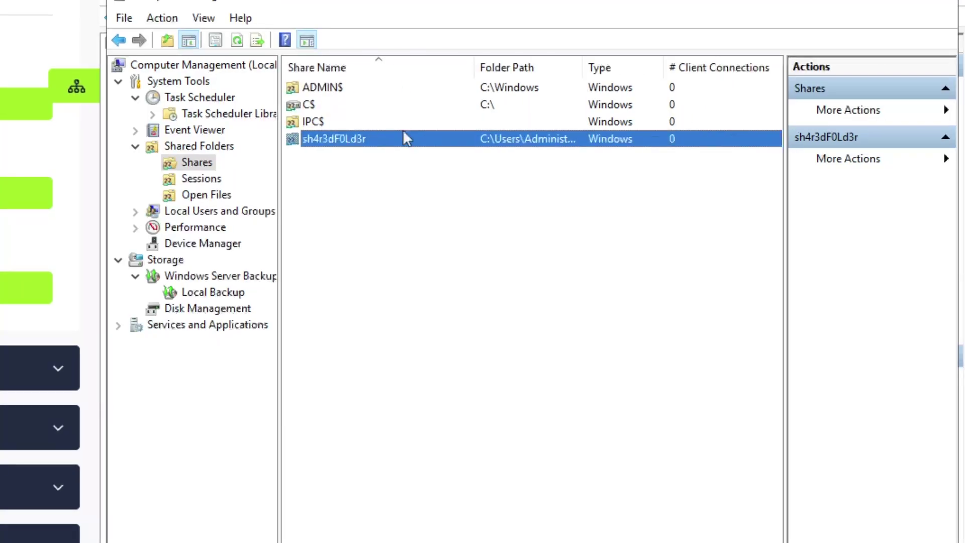
- Review the general, share permission and security properties of sh4r3dF0Ld3r, and check the folder name against the room's hidden folder answer
double_click(354, 141)
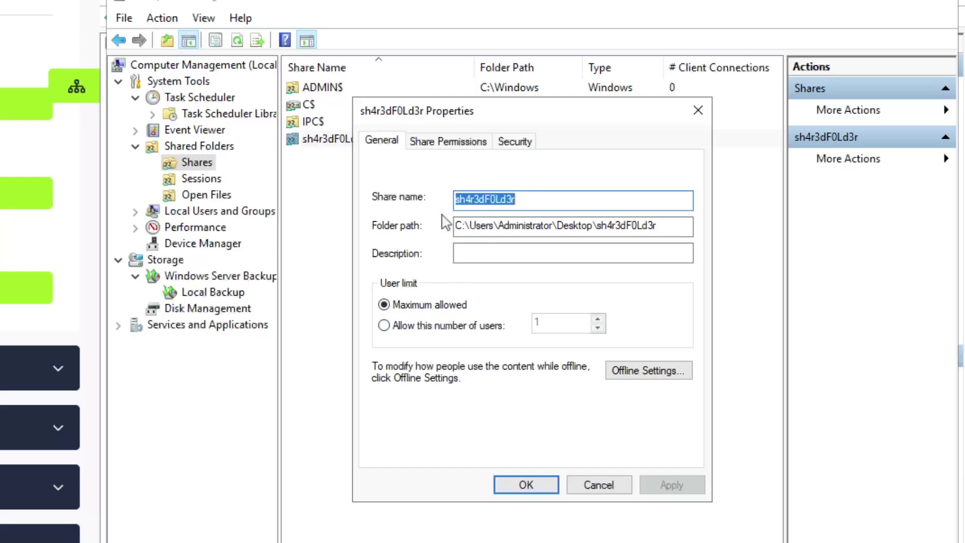
left_click(434, 145)
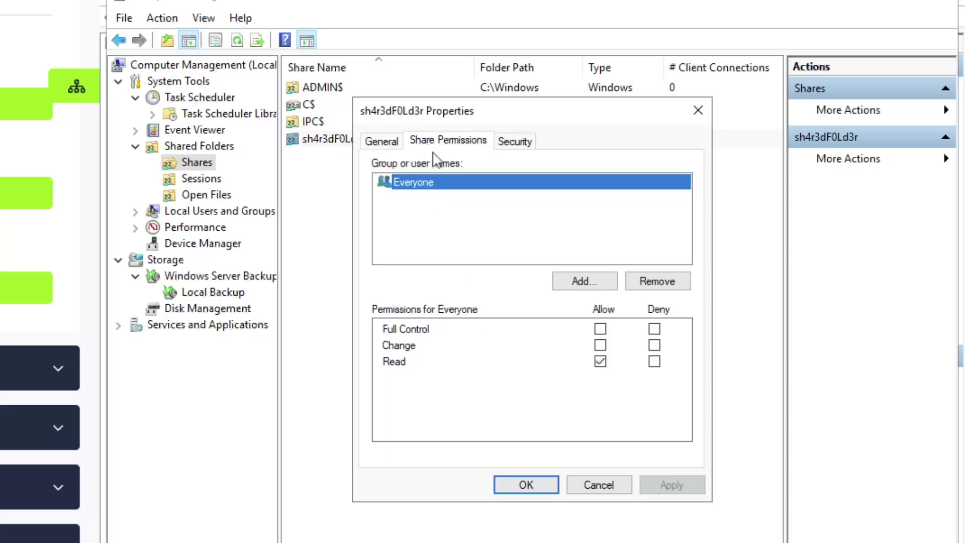
left_click(509, 143)
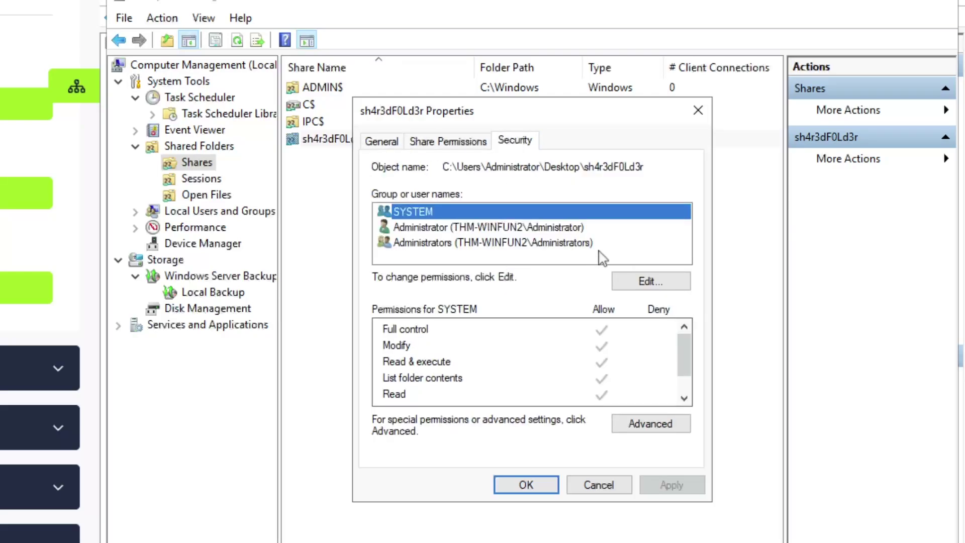
left_click(698, 110)
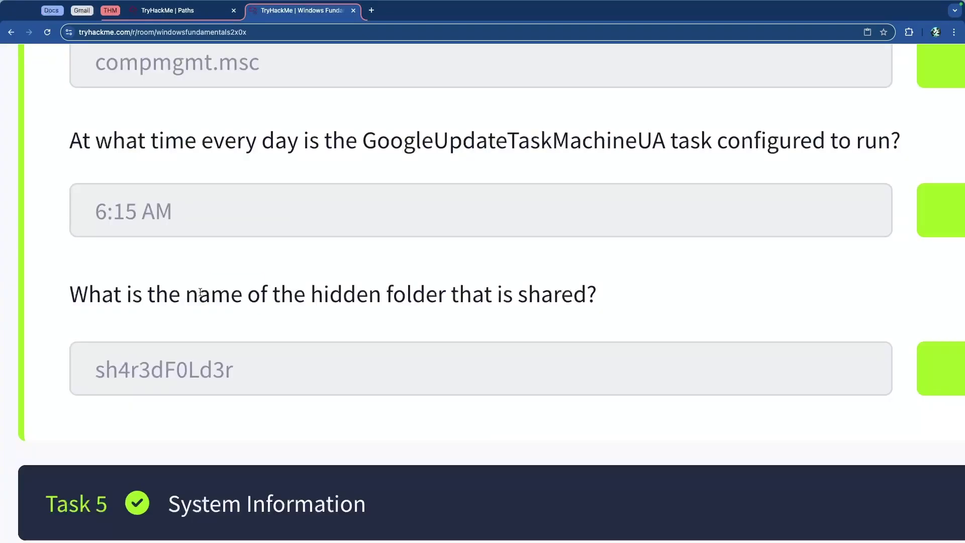
left_click_drag(89, 376, 329, 377)
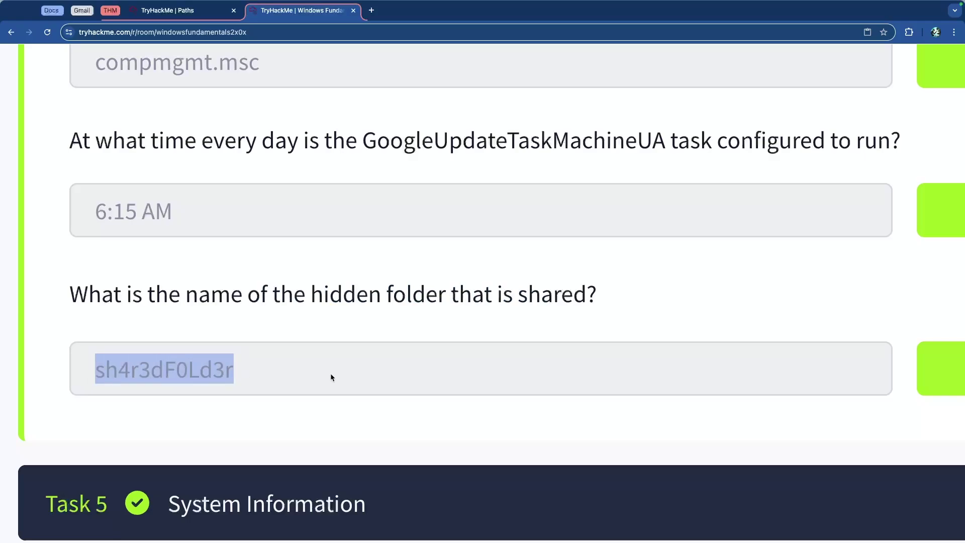
left_click(284, 292)
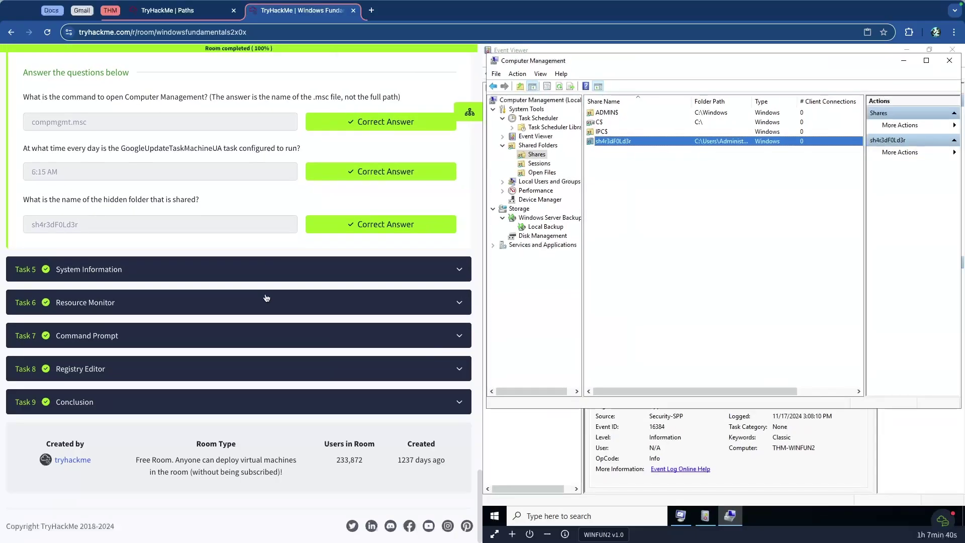
- Collapse the Task 4 Computer Management section of the room and expand Task 5 System Information
scroll(201, 281, "up", 15)
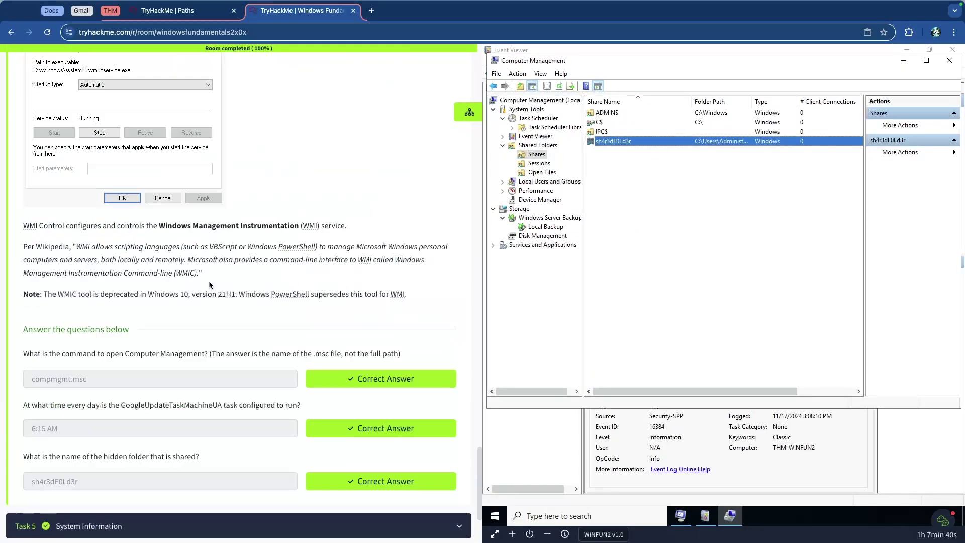
scroll(194, 284, "up", 20)
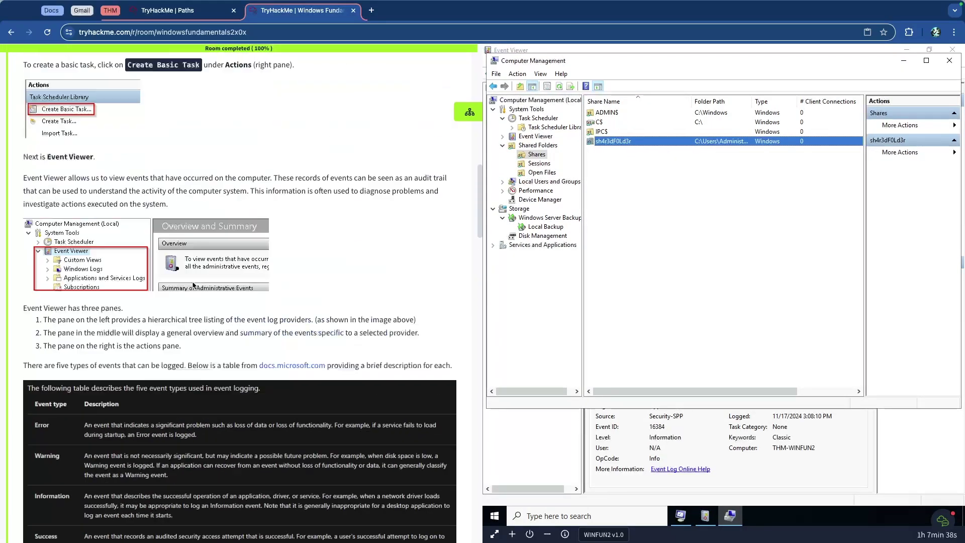
left_click(215, 371)
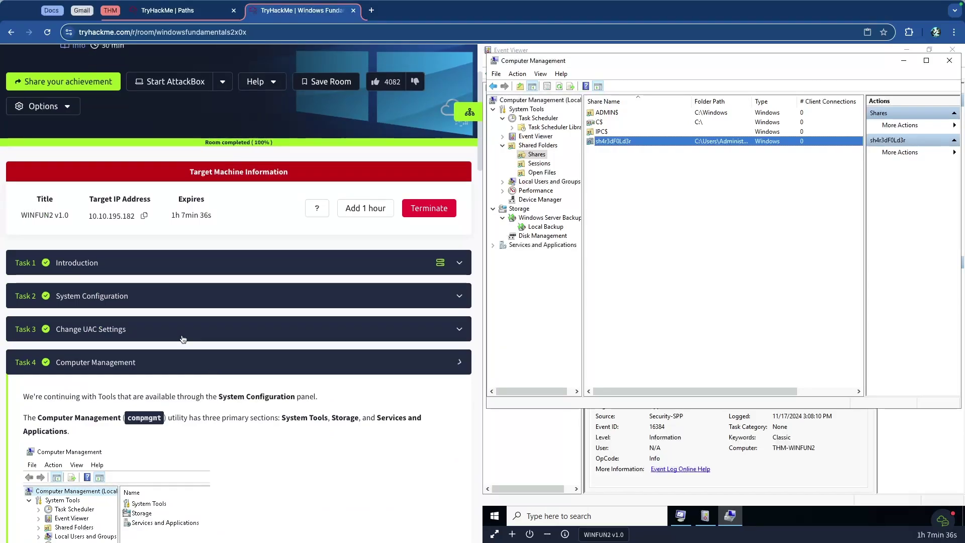
left_click(183, 307)
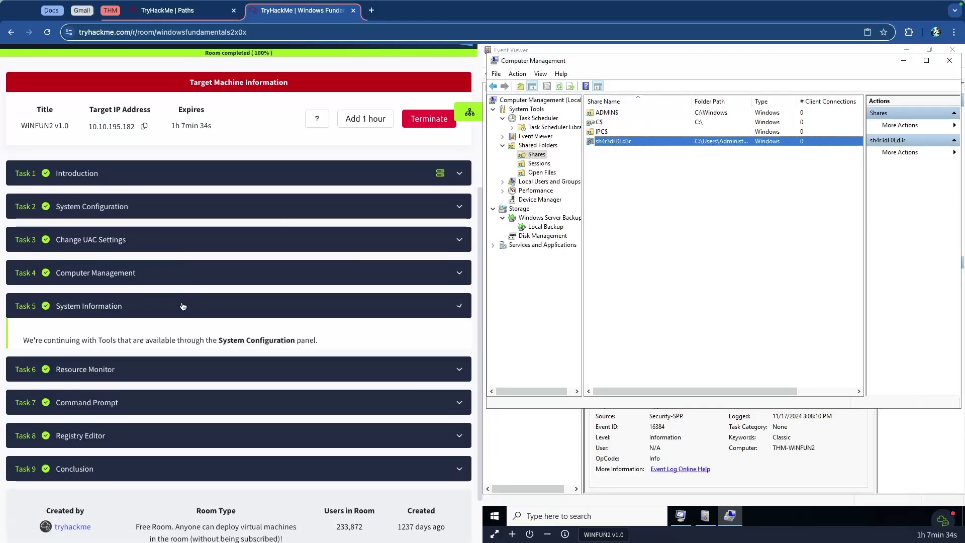
- Read the Task 5 introduction to the System Information (msinfo32) tool, including Microsoft's description of what it gathers and displays
scroll(131, 305, "down", 2)
scroll(131, 305, "down", 2)
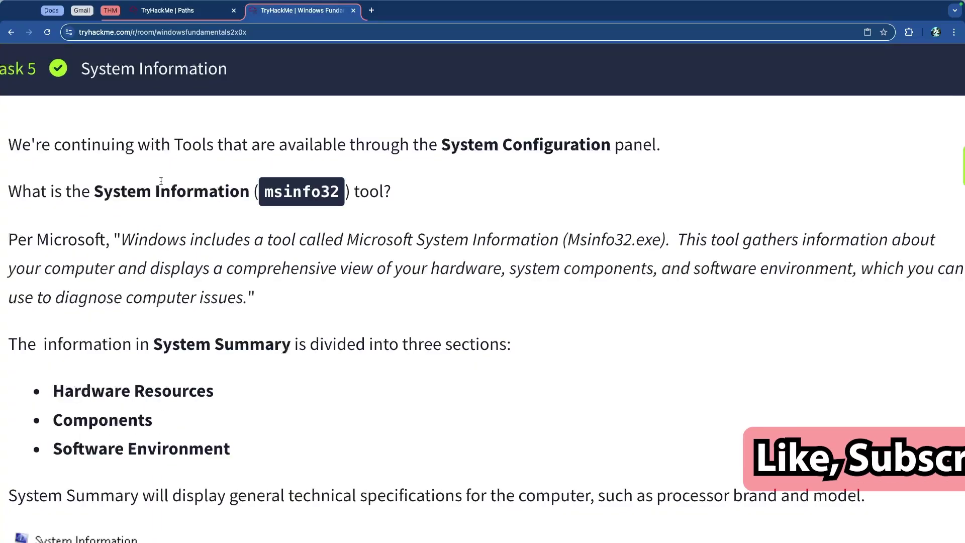
left_click_drag(200, 212, 303, 212)
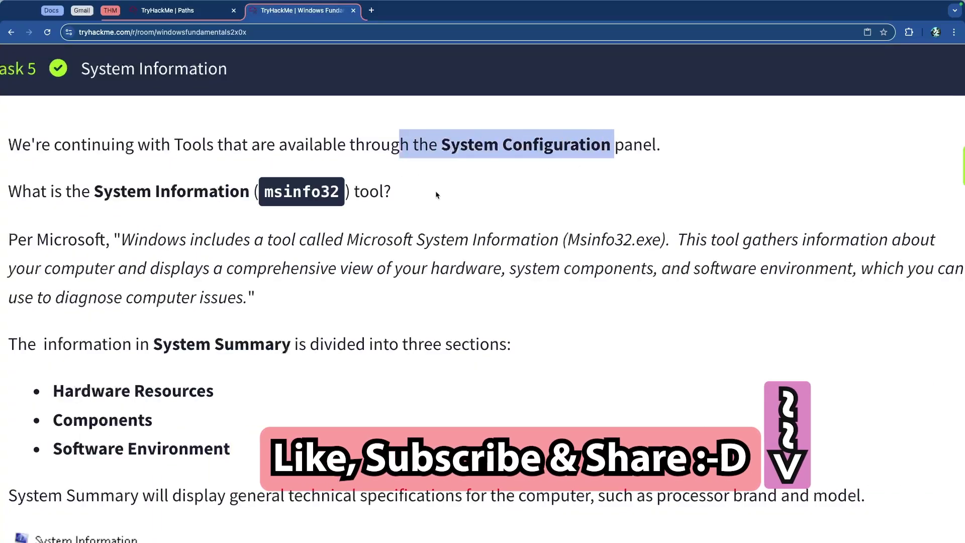
left_click(320, 188)
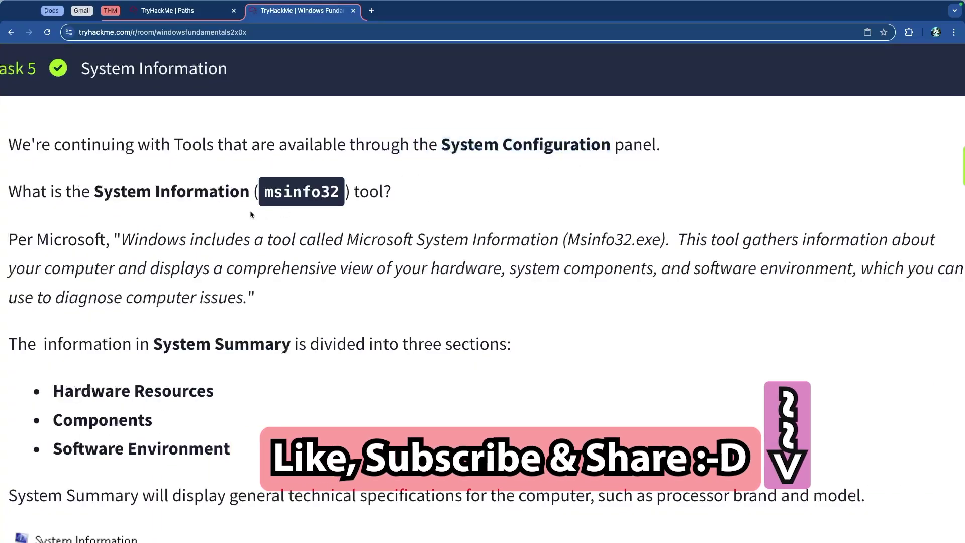
scroll(302, 186, "down", 3)
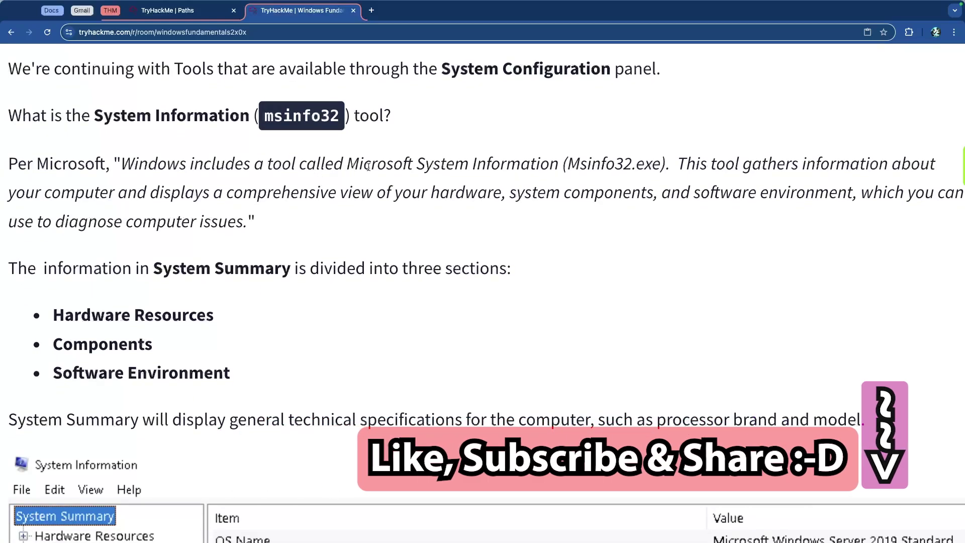
left_click_drag(372, 168, 570, 170)
left_click(625, 170)
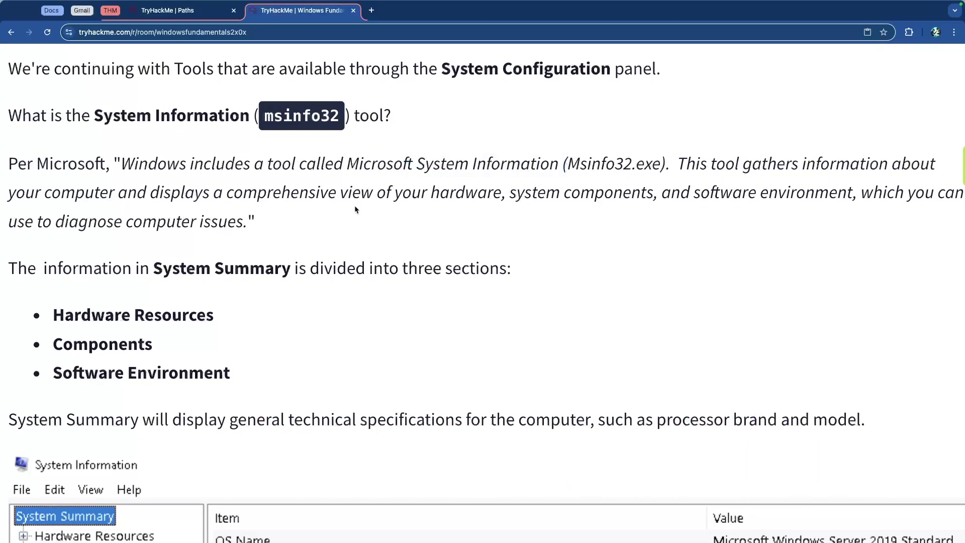
left_click_drag(74, 195, 334, 195)
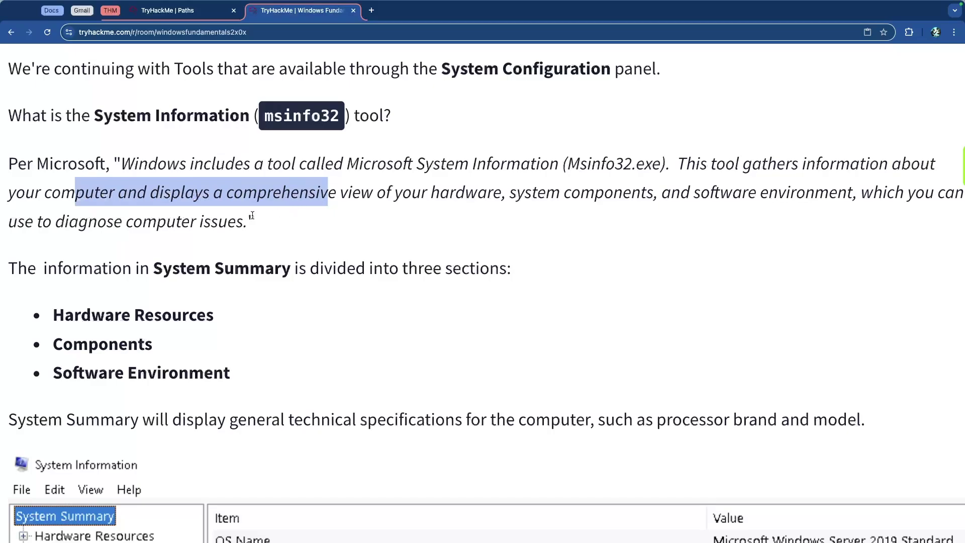
scroll(281, 208, "down", 1)
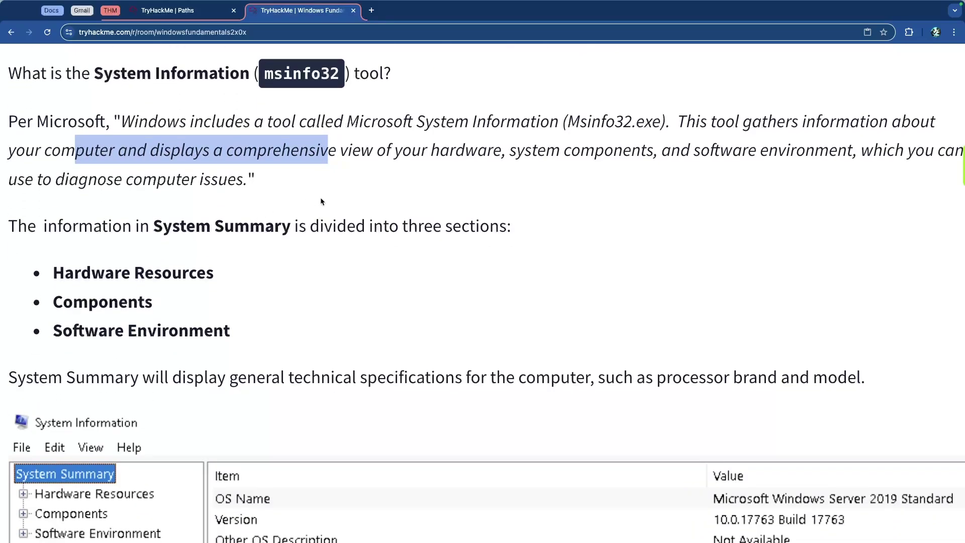
scroll(469, 183, "right", 1)
scroll(470, 183, "left", 1)
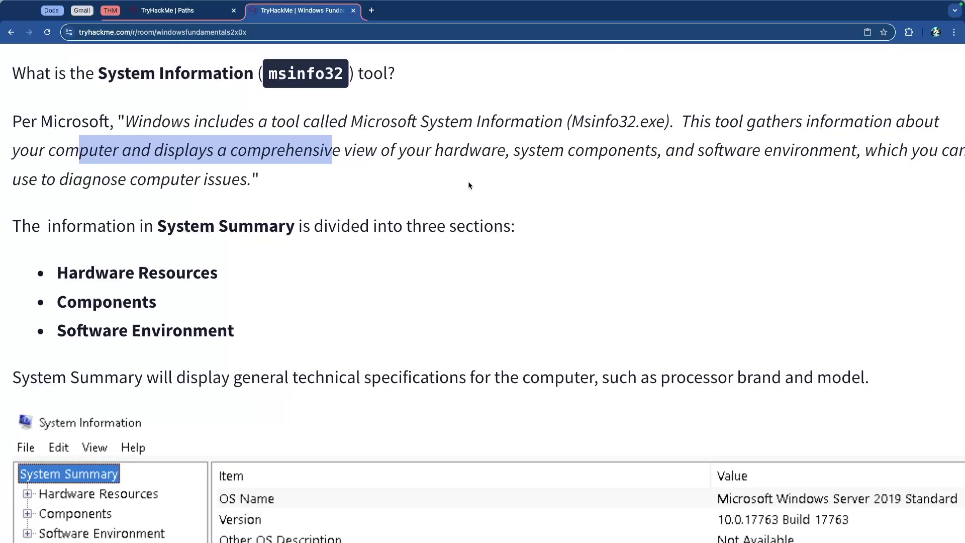
- Read how System Summary is divided into Hardware Resources, Components and Software Environment, and examine the System Summary example image
scroll(235, 205, "down", 3)
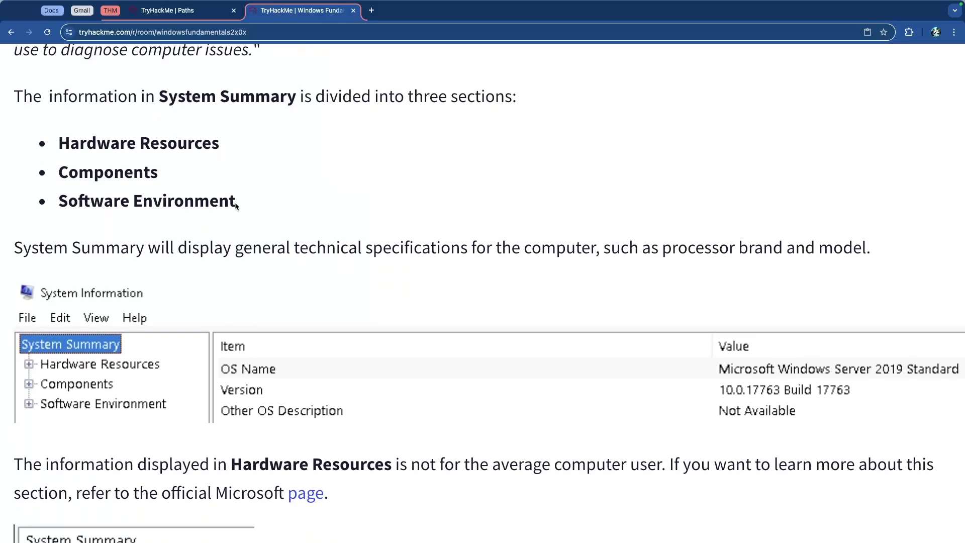
left_click_drag(98, 94, 486, 94)
left_click(416, 99)
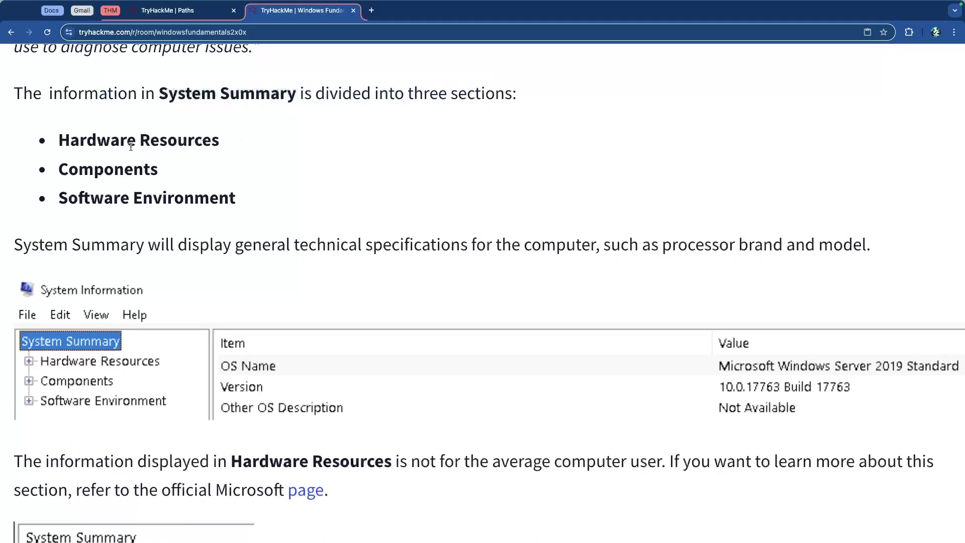
left_click_drag(97, 141, 234, 144)
left_click_drag(94, 170, 158, 169)
left_click_drag(78, 198, 260, 198)
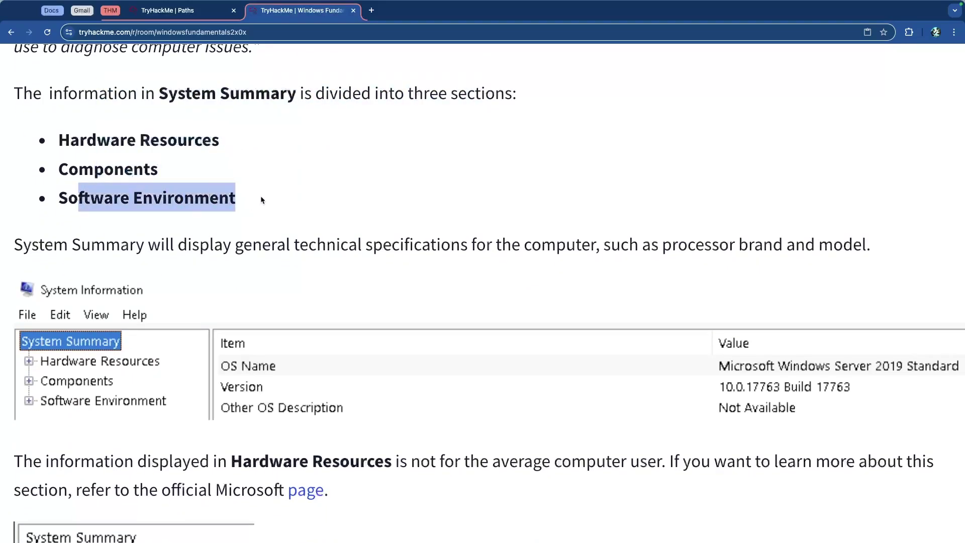
scroll(264, 196, "down", 2)
scroll(266, 195, "down", 1)
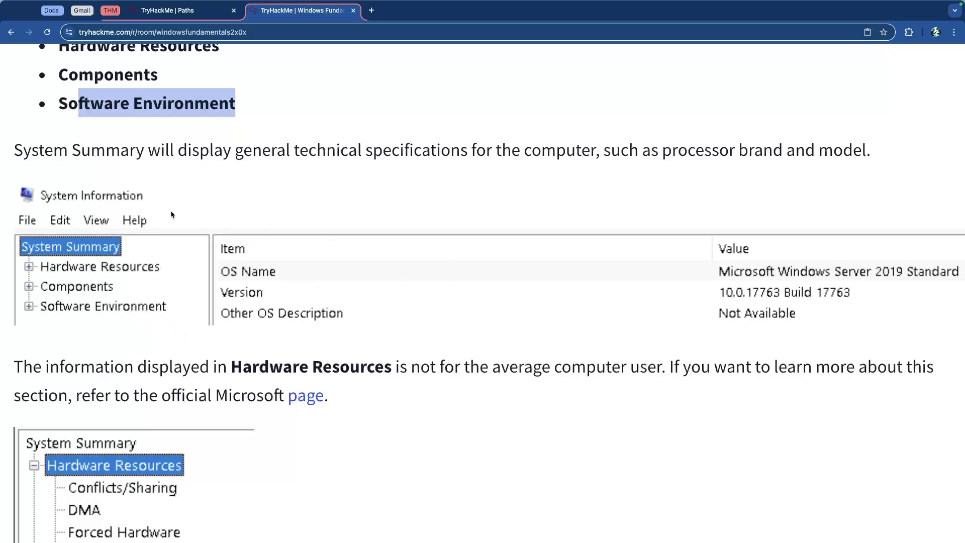
- Read the Hardware Resources paragraph in Task 5 and examine the entries in its example tree
scroll(170, 210, "down", 5)
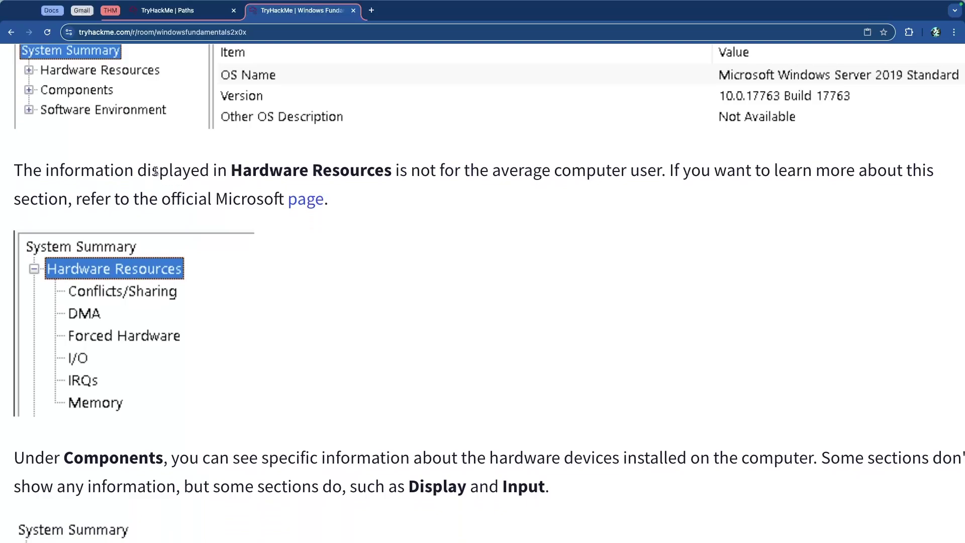
left_click_drag(155, 171, 528, 173)
left_click(560, 177)
left_click_drag(657, 173, 675, 172)
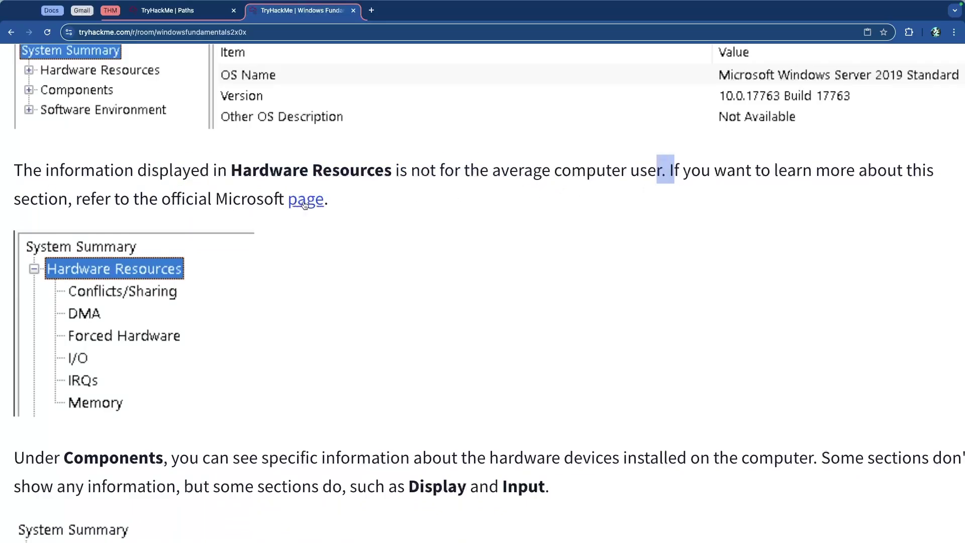
scroll(152, 202, "down", 2)
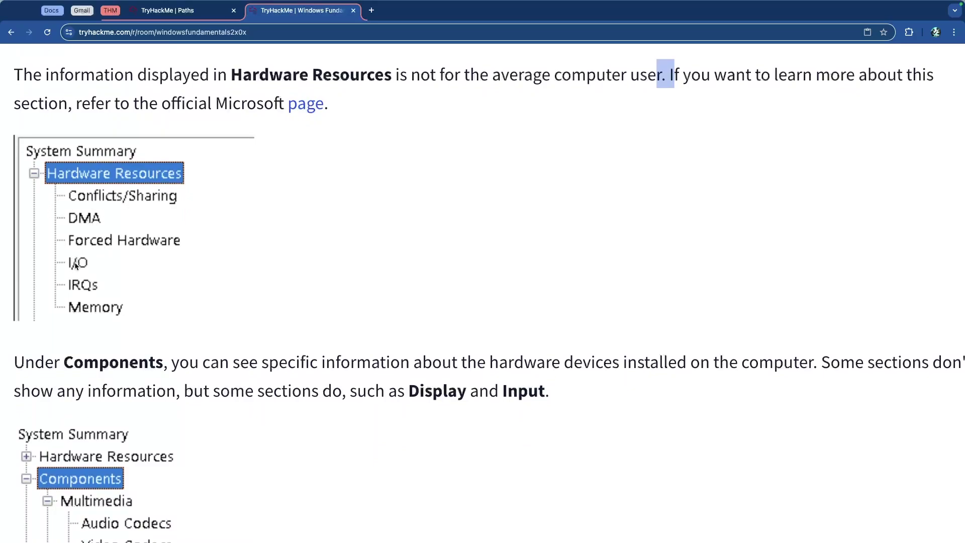
- Read the Components paragraph about installed hardware devices, highlighting the mention of the Display and Input sections
scroll(75, 225, "down", 3)
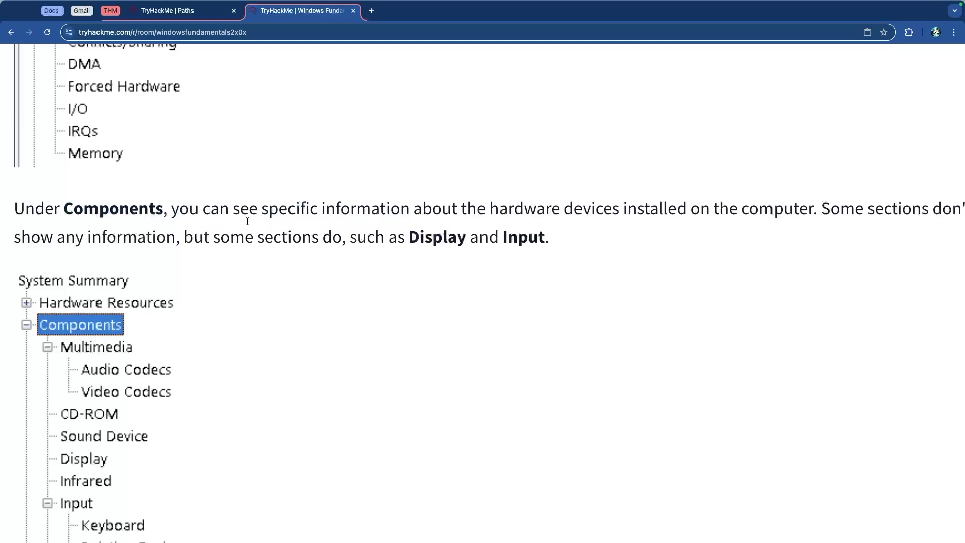
scroll(395, 214, "down", 2)
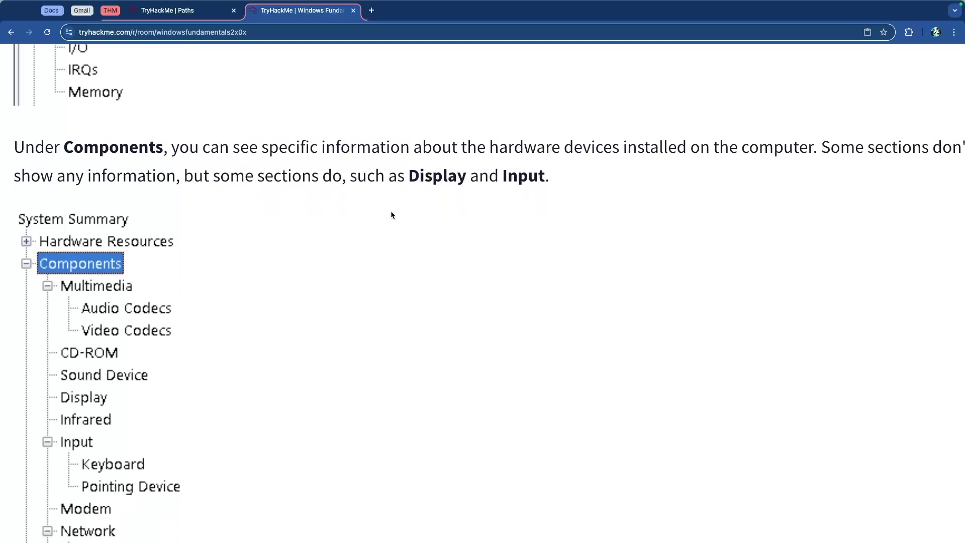
scroll(420, 192, "left", 1)
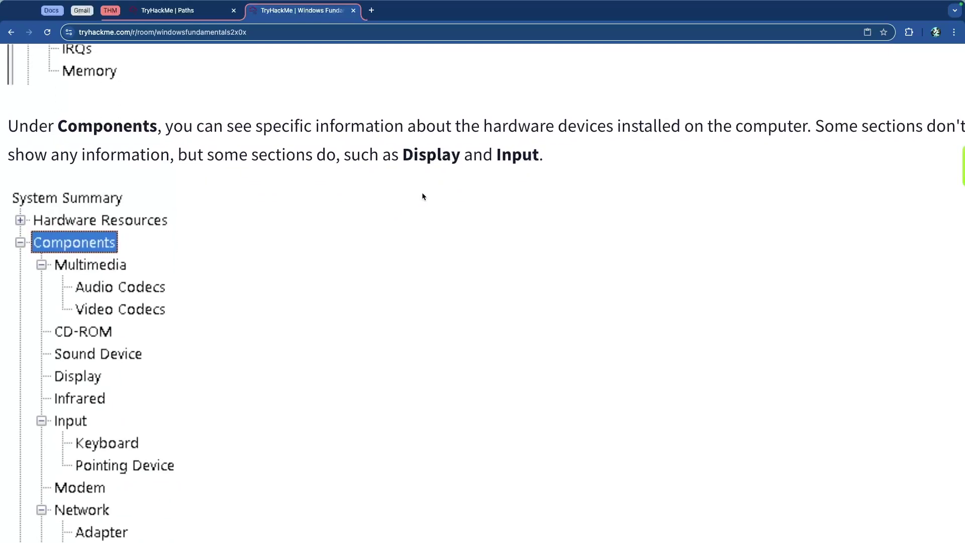
scroll(291, 170, "down", 1)
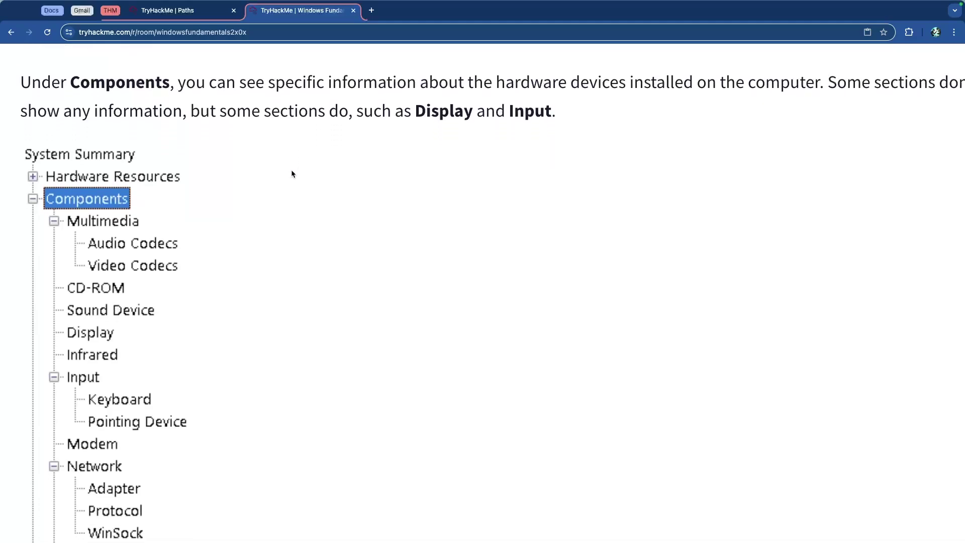
left_click_drag(393, 99, 551, 98)
left_click(551, 99)
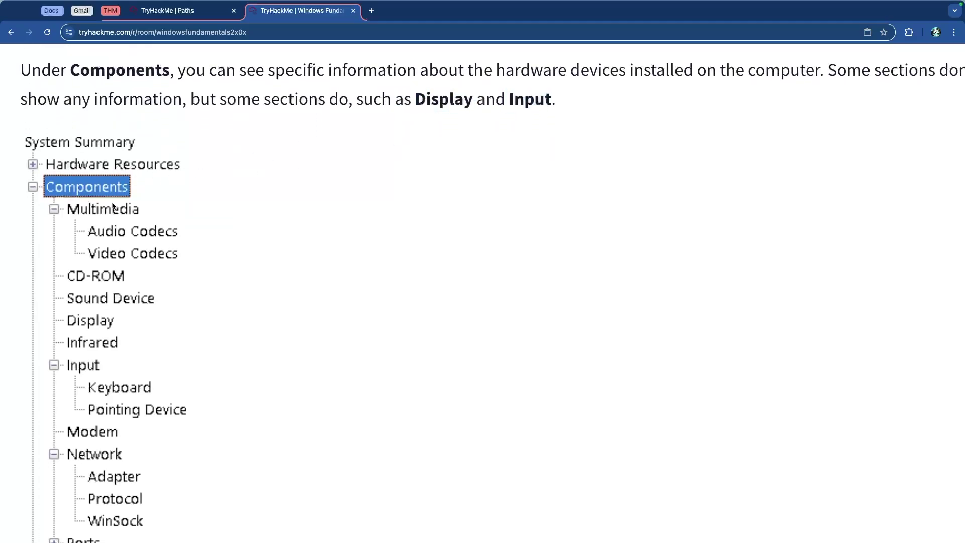
- Examine the example Components tree from Multimedia through Input, Network and Storage to USB
scroll(112, 206, "down", 1)
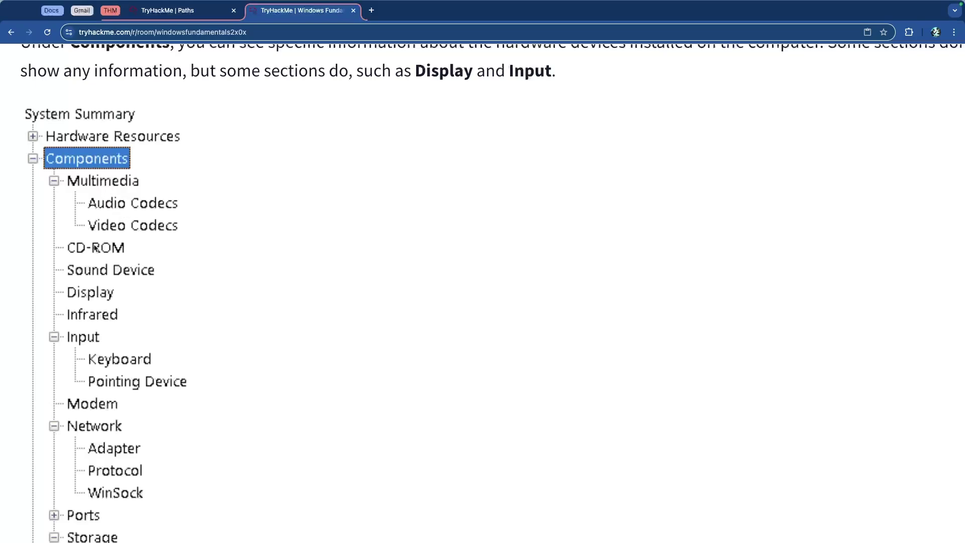
scroll(116, 263, "down", 1)
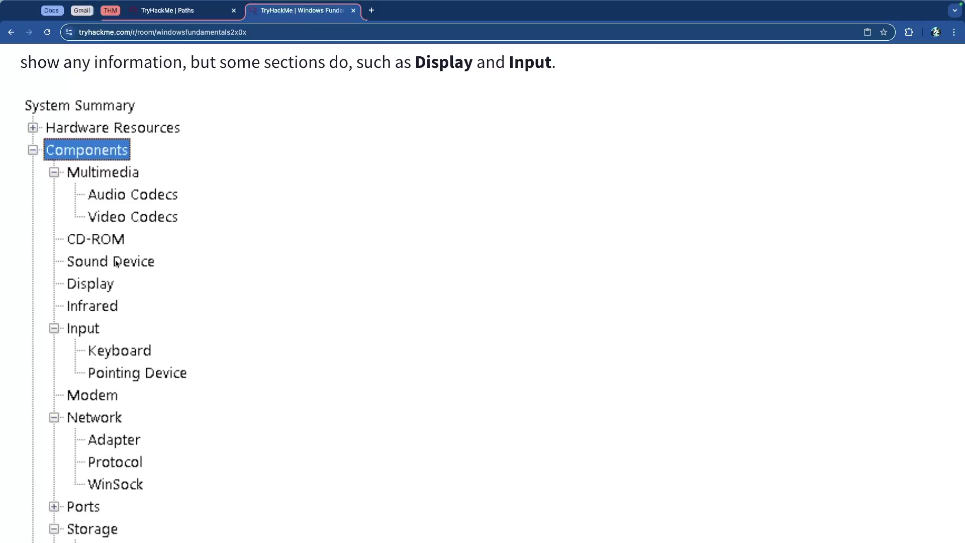
scroll(79, 276, "down", 1)
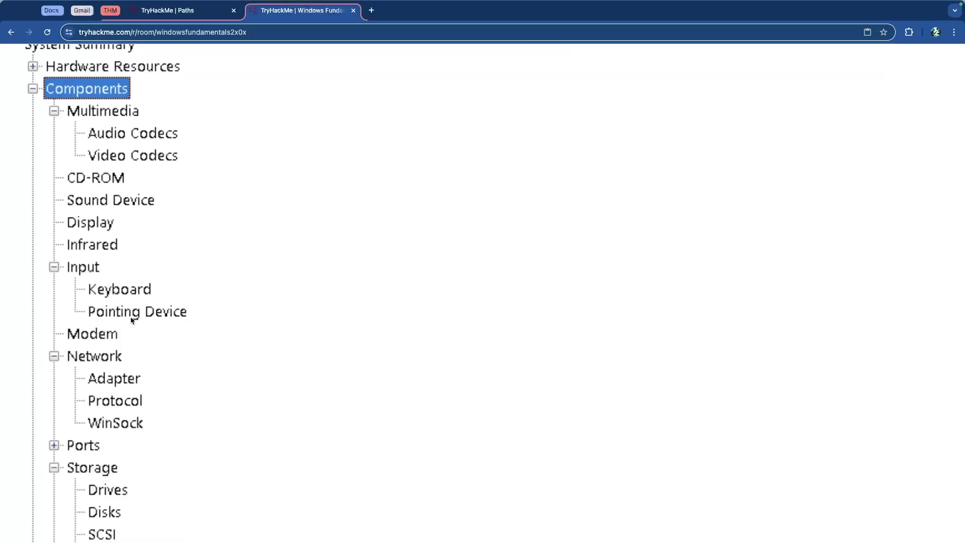
scroll(132, 320, "down", 5)
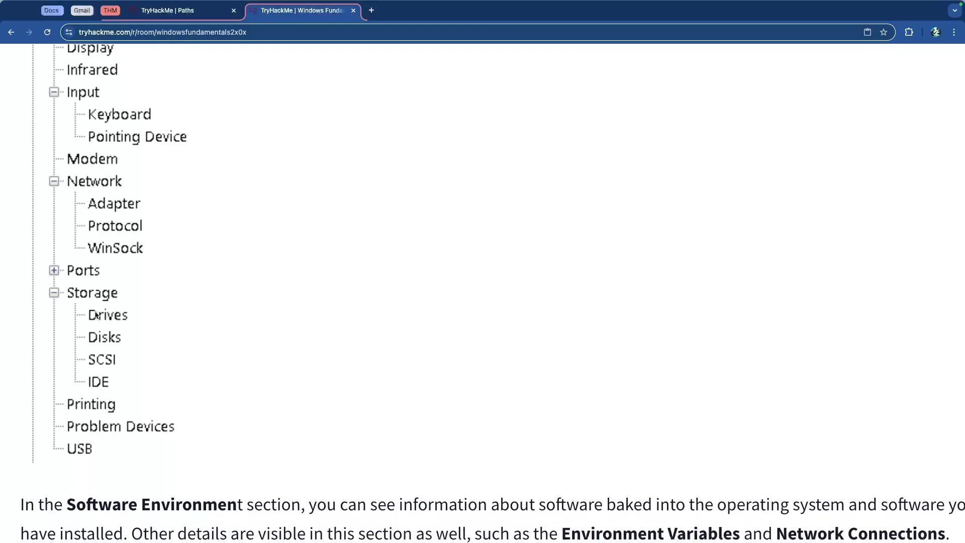
scroll(104, 368, "up", 5)
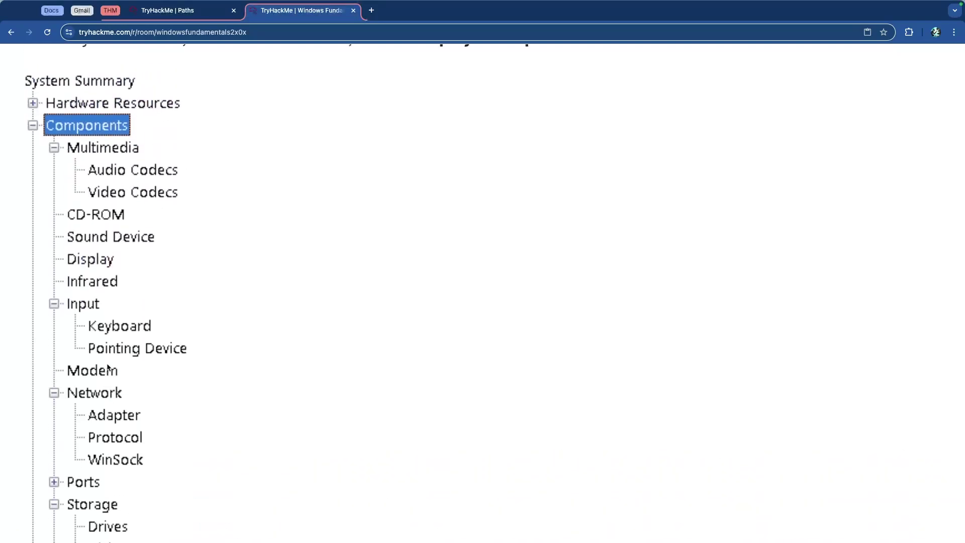
scroll(90, 273, "up", 2)
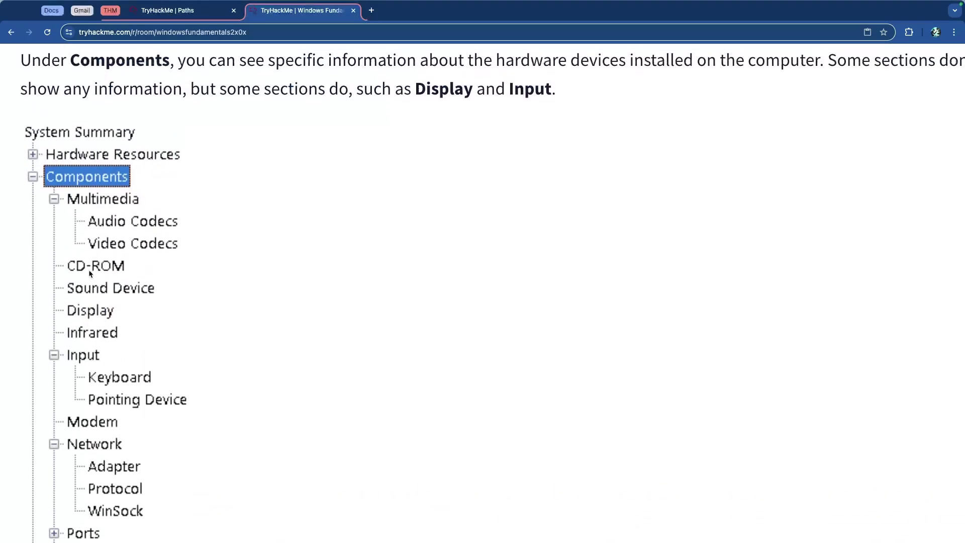
scroll(86, 242, "down", 3)
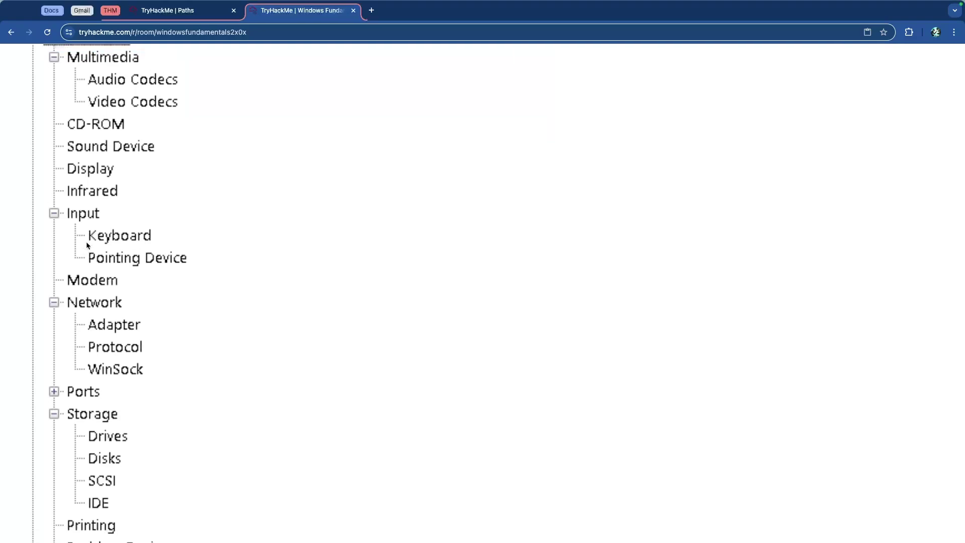
scroll(86, 241, "up", 3)
scroll(86, 241, "up", 2)
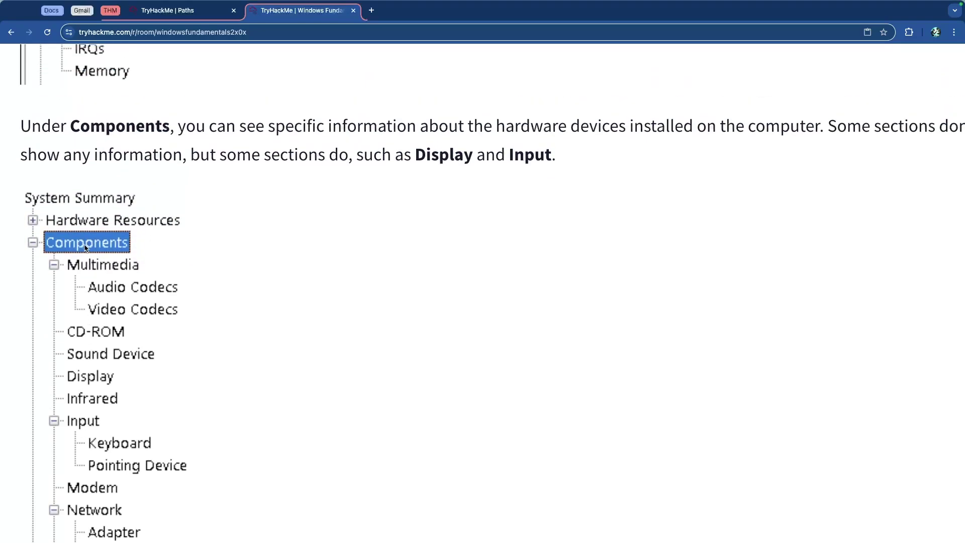
scroll(85, 246, "down", 6)
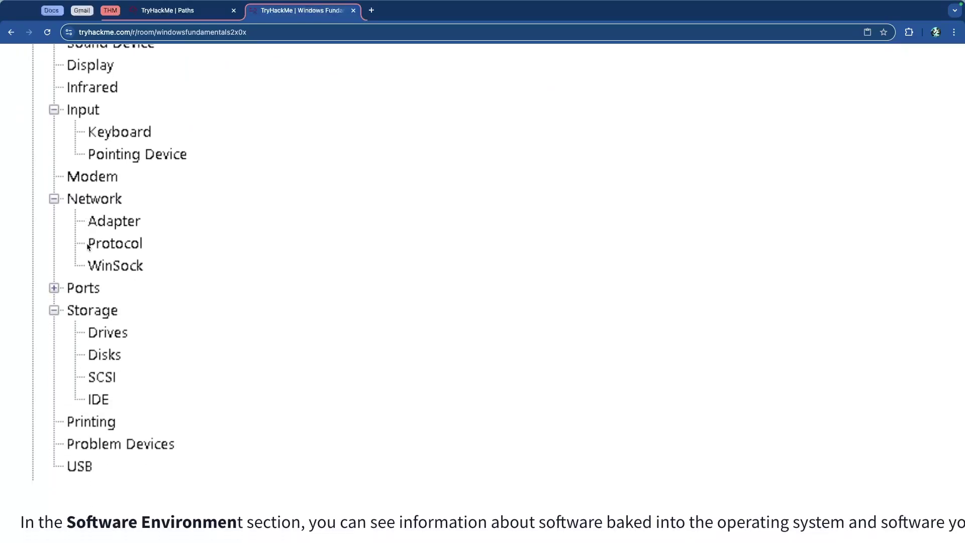
- Read the Software Environment section on Environment Variables and Network Connections, examine its example tree and continue to the environment variables explanation
scroll(87, 245, "down", 8)
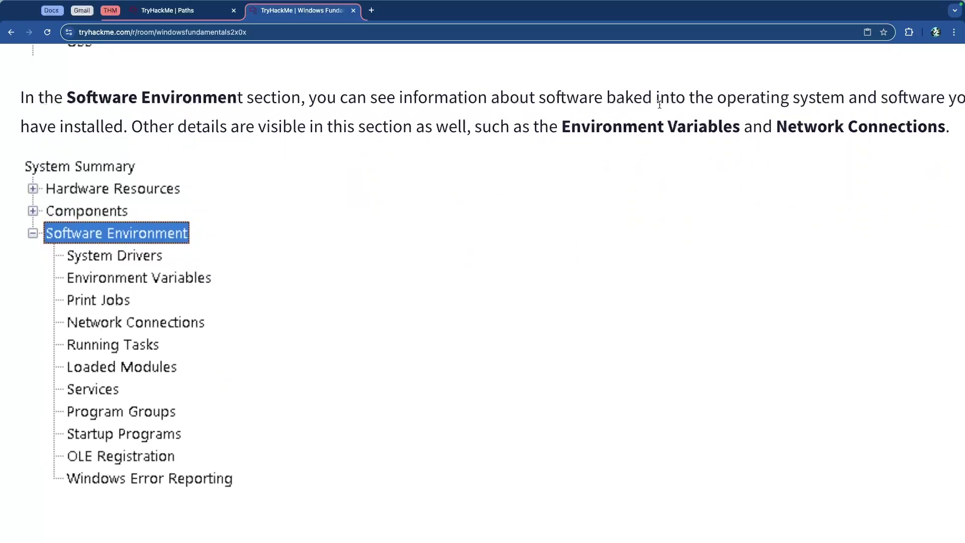
left_click_drag(603, 98, 827, 98)
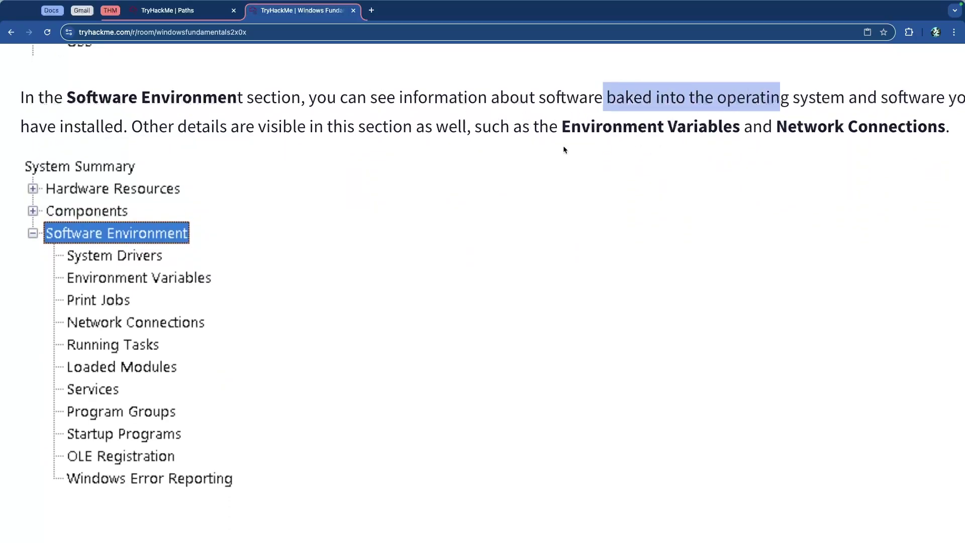
scroll(302, 136, "right", 1)
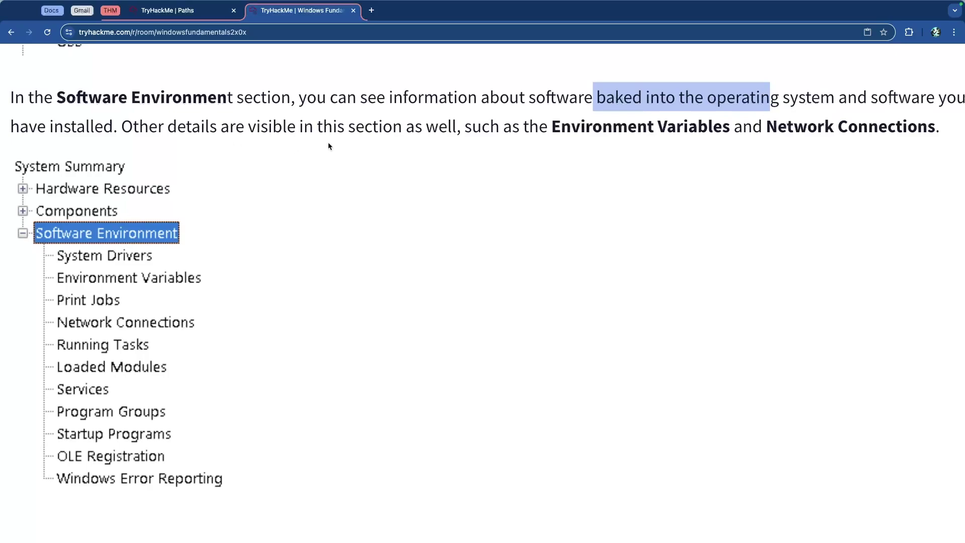
left_click_drag(519, 126, 882, 129)
left_click(746, 128)
left_click(746, 125)
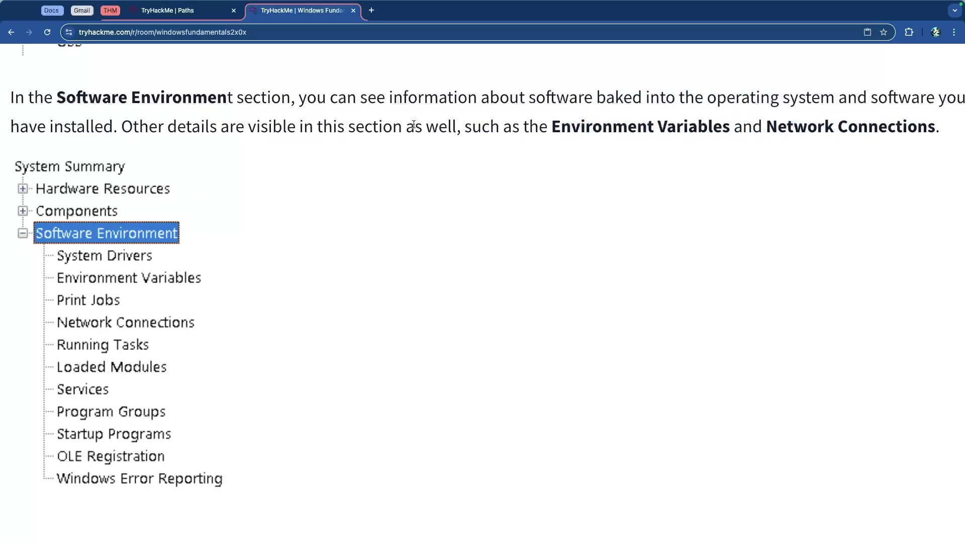
scroll(186, 145, "down", 1)
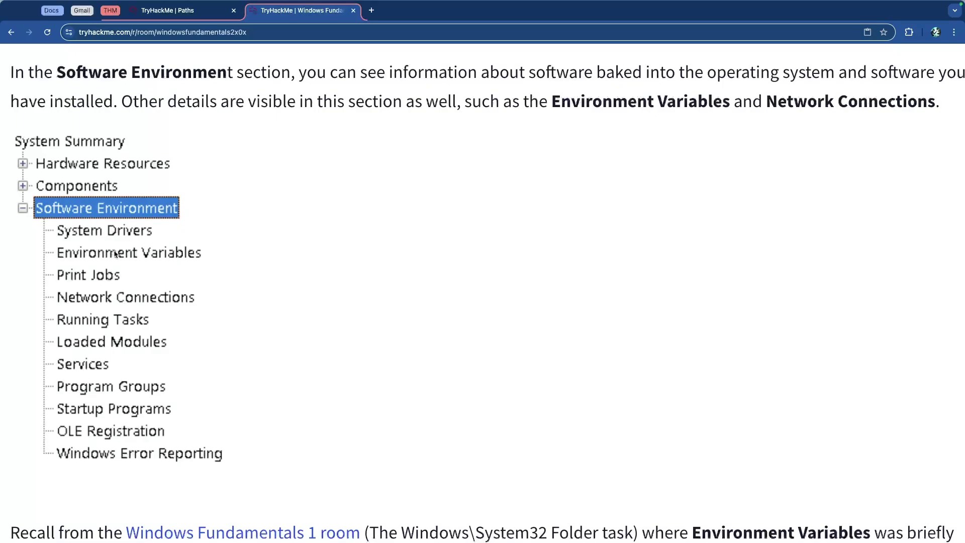
scroll(212, 206, "down", 5)
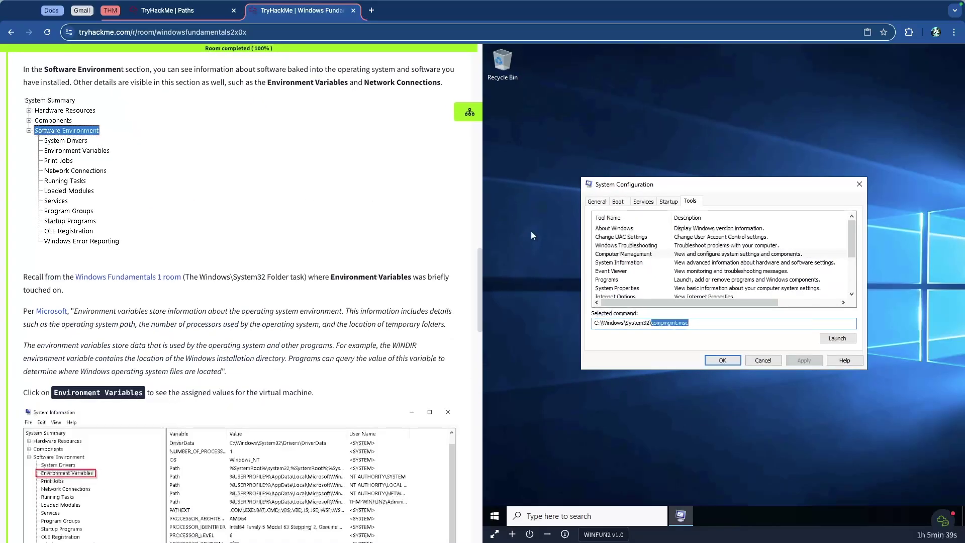
- Launch System Information from the System Configuration tools and show the Environment Variables under Software Environment
left_click(663, 263)
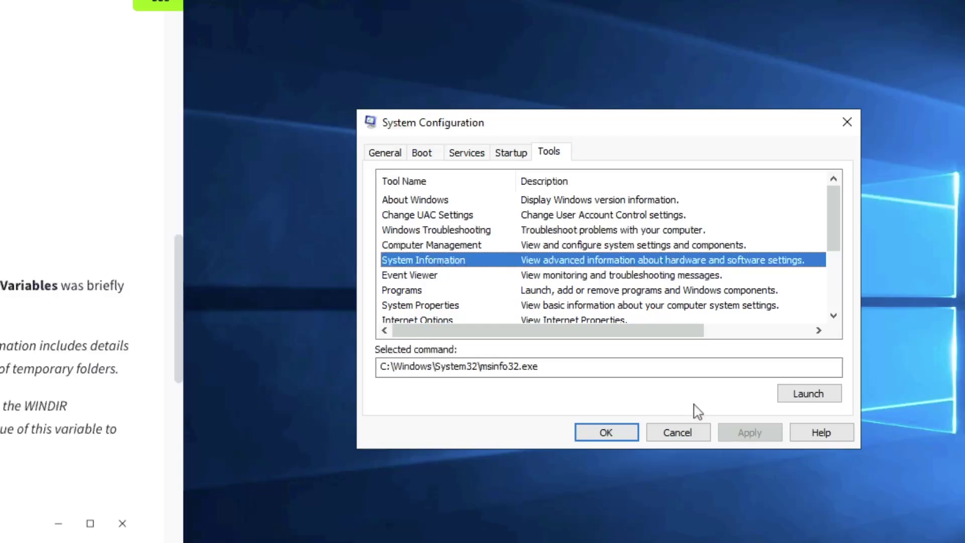
left_click(819, 394)
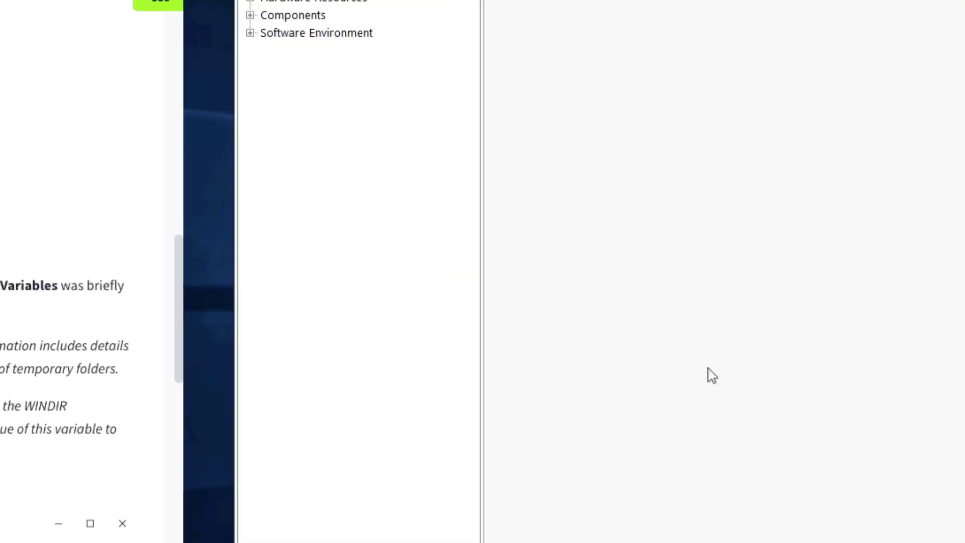
left_click(281, 62)
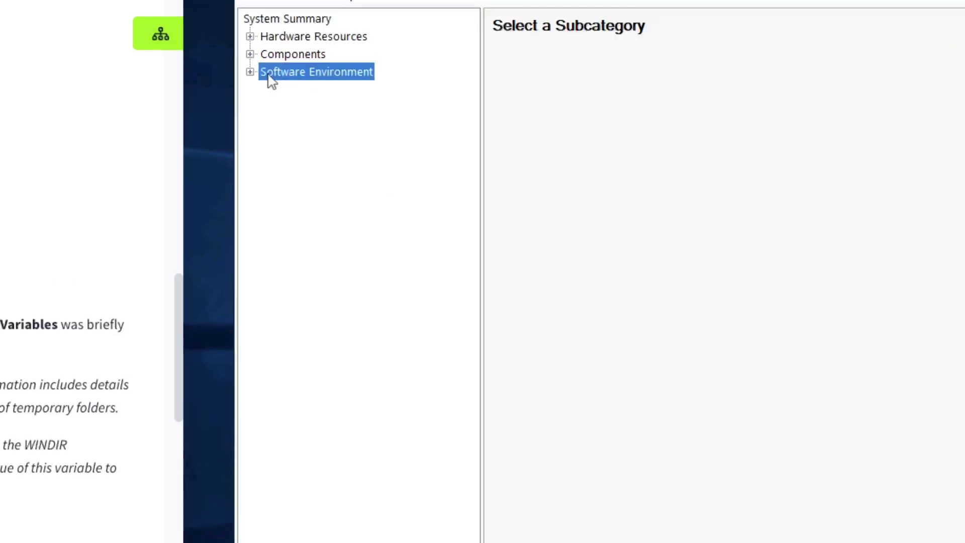
left_click(250, 63)
left_click(331, 111)
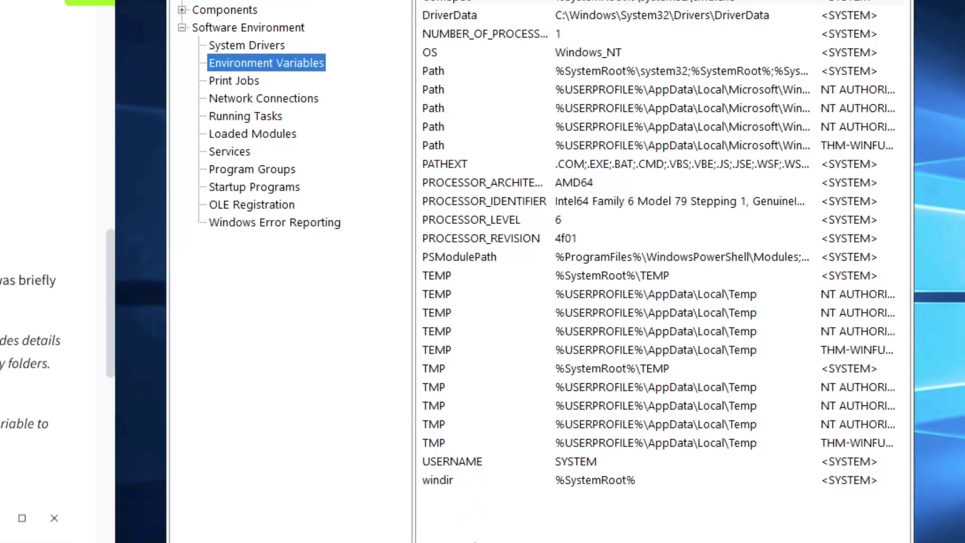
- Select the TEMP variable with the value %SystemRoot%\TEMP and open File Explorer, placed below that entry so it can be read alongside
left_click(439, 335)
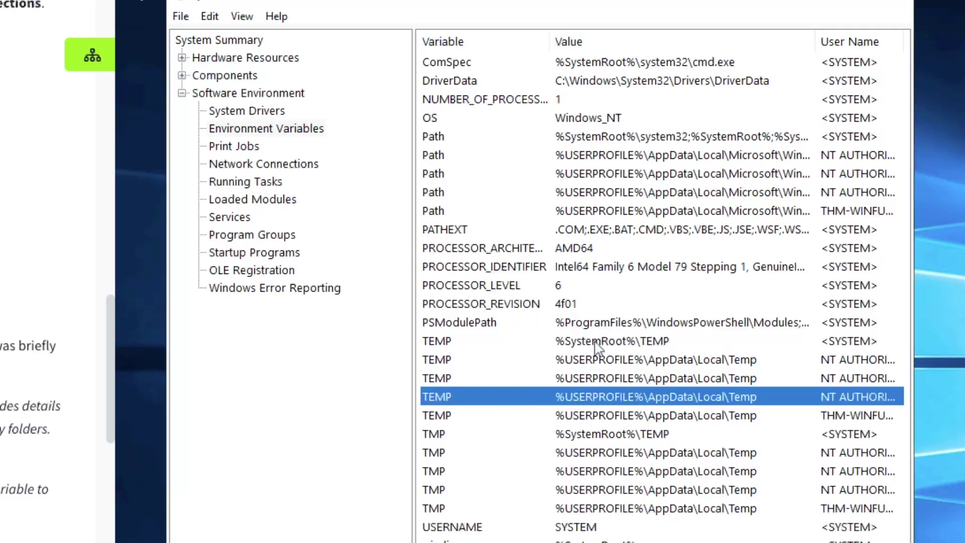
left_click(615, 341)
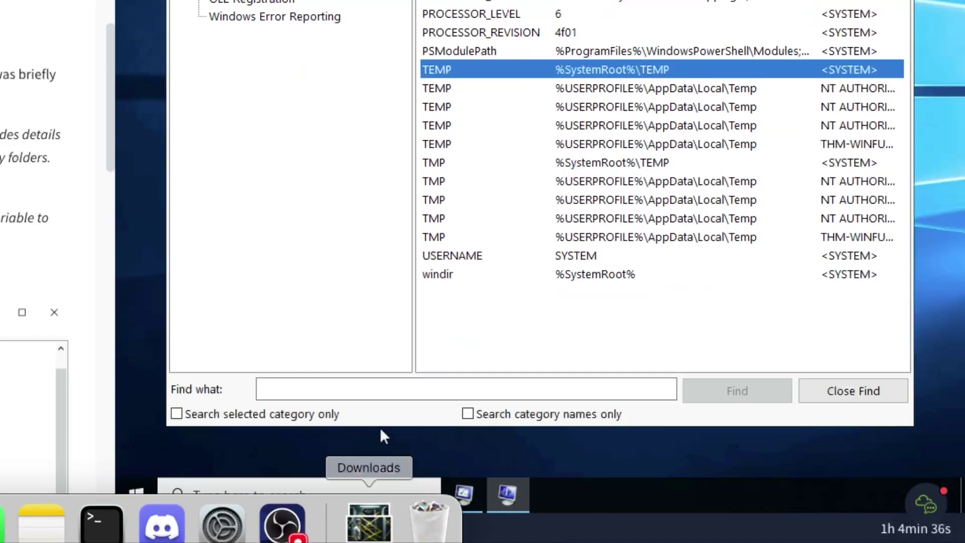
left_click(302, 488)
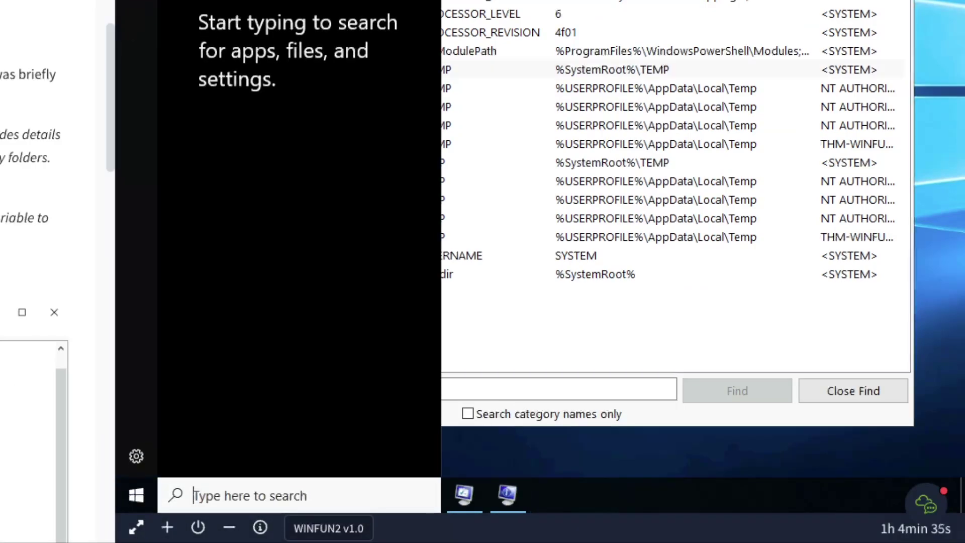
type("file")
left_click(327, 41)
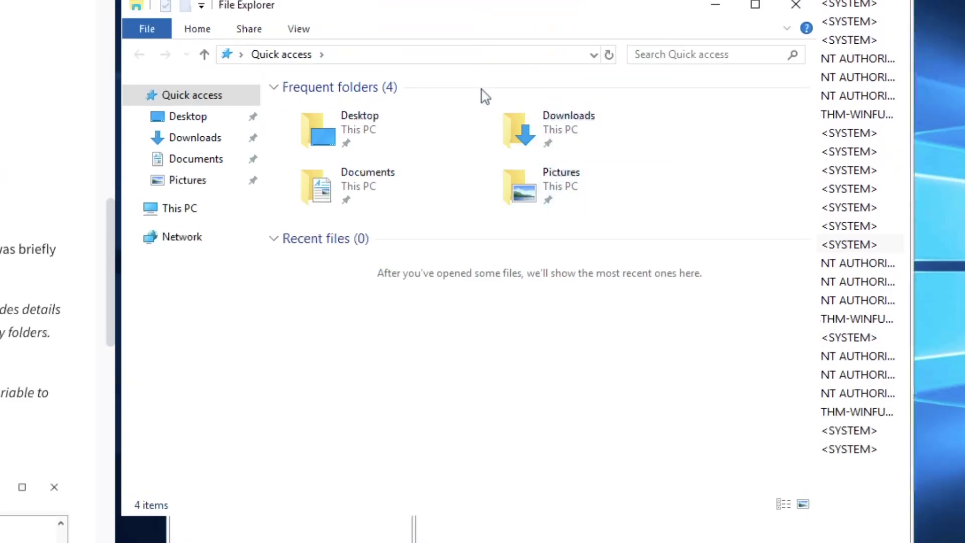
left_click_drag(483, 21, 486, 242)
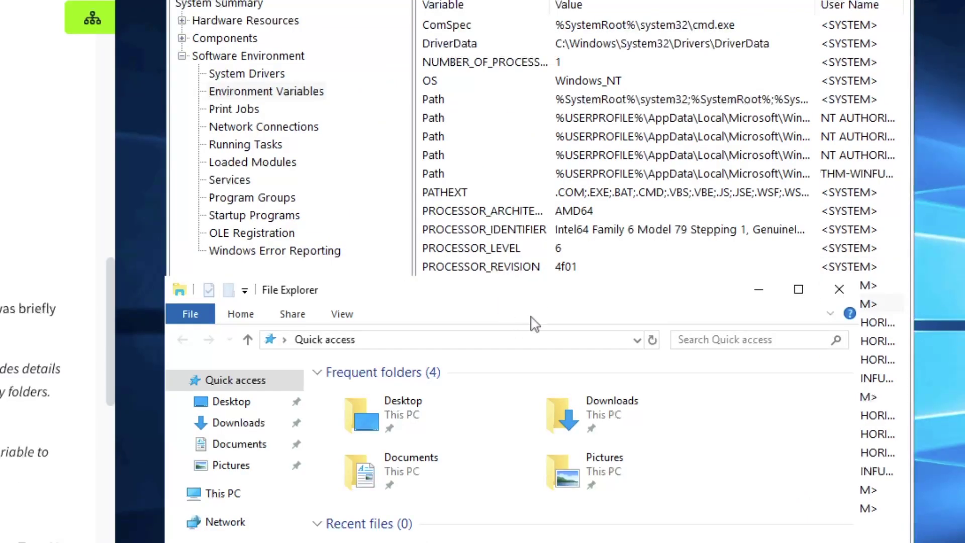
left_click_drag(540, 301, 571, 399)
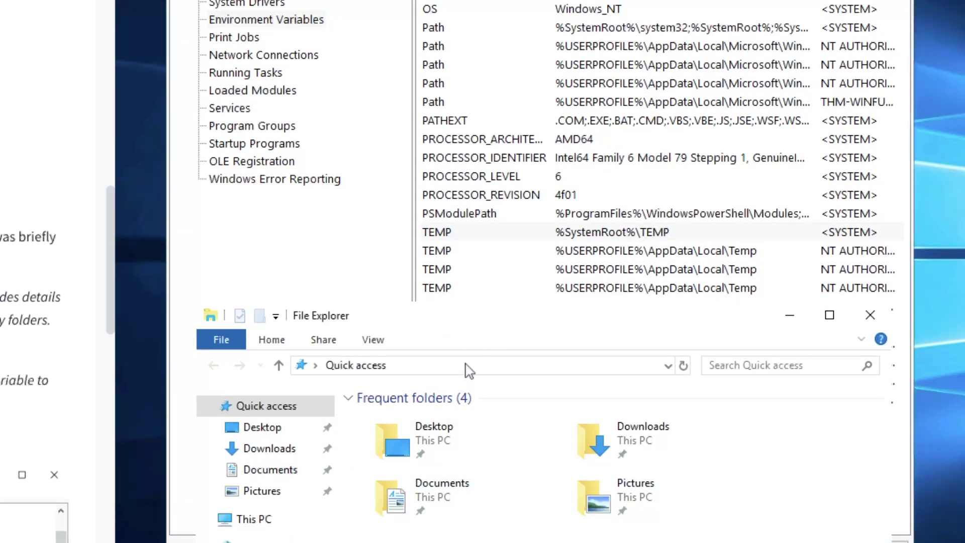
- Go to %SystemRoot%\Temp in File Explorer to view the folder it resolves to, and close the window
left_click(495, 366)
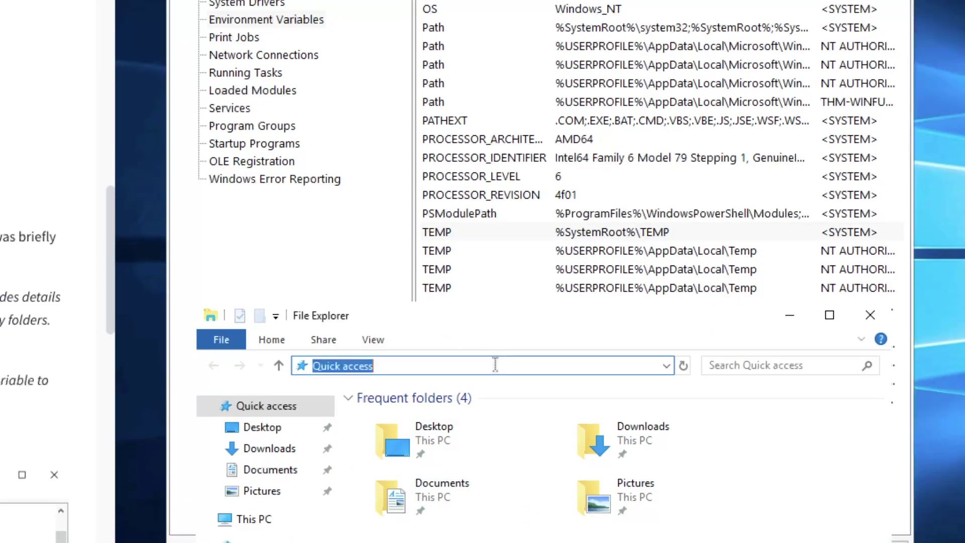
type("%SystemRoot")
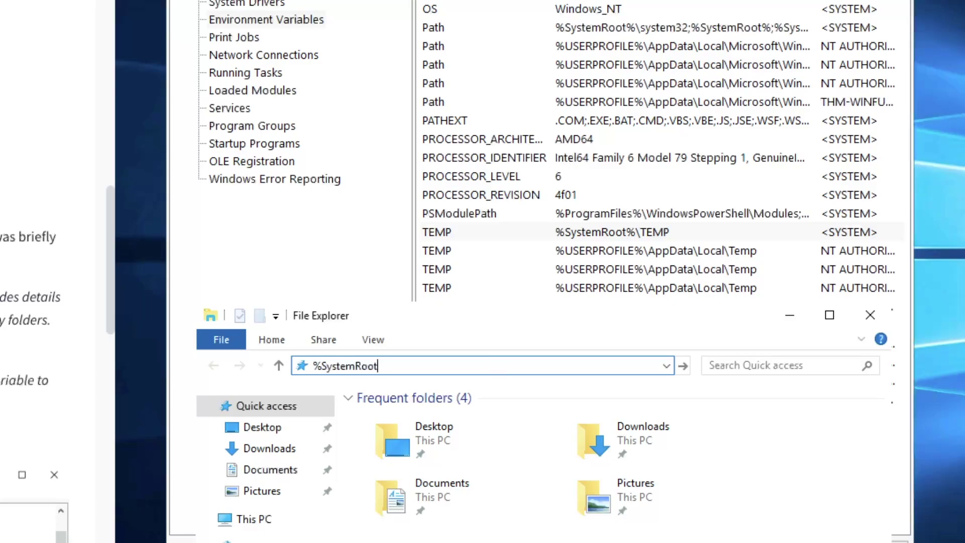
type("%\\T")
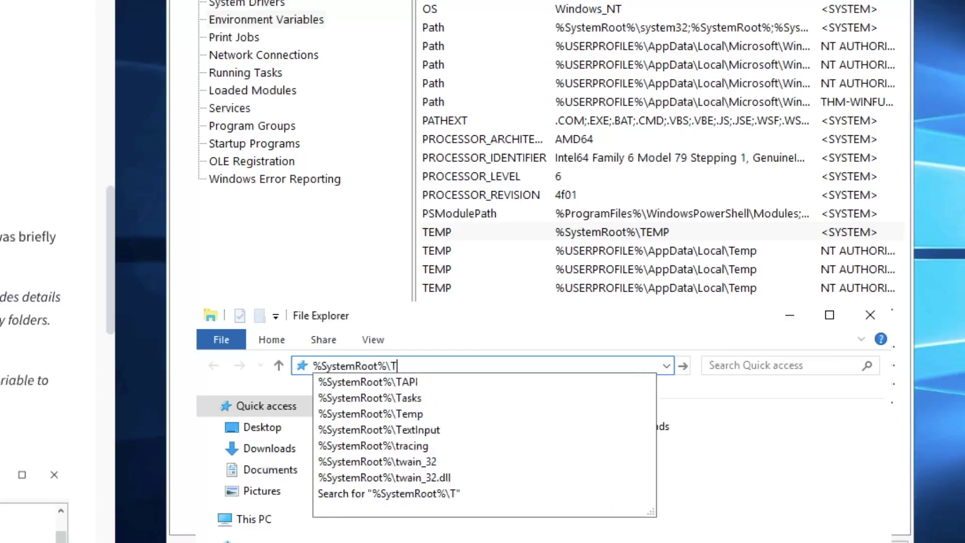
left_click(407, 408)
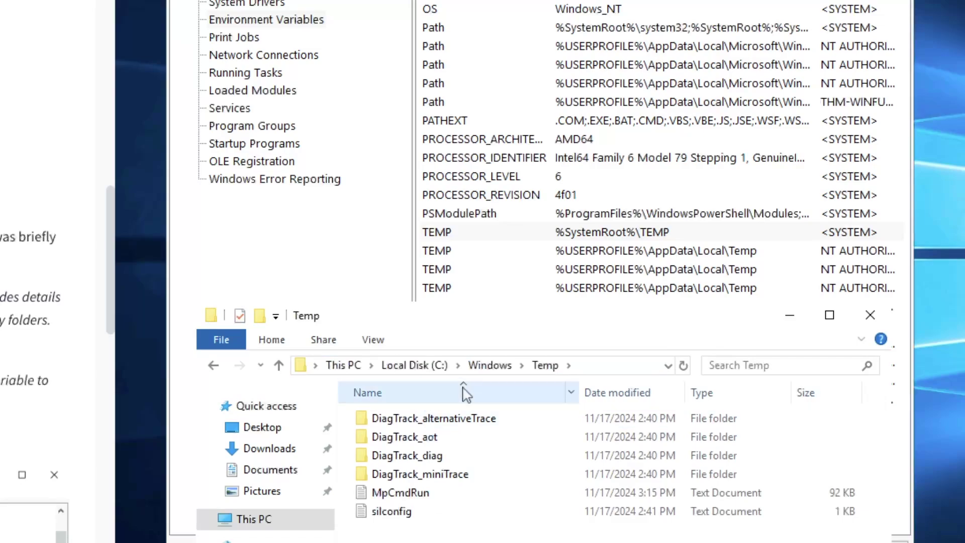
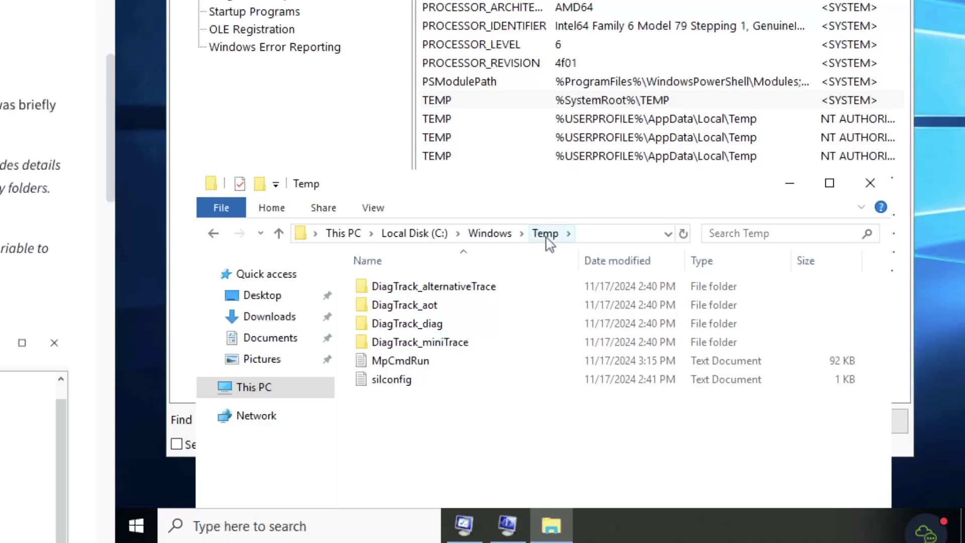
left_click(870, 182)
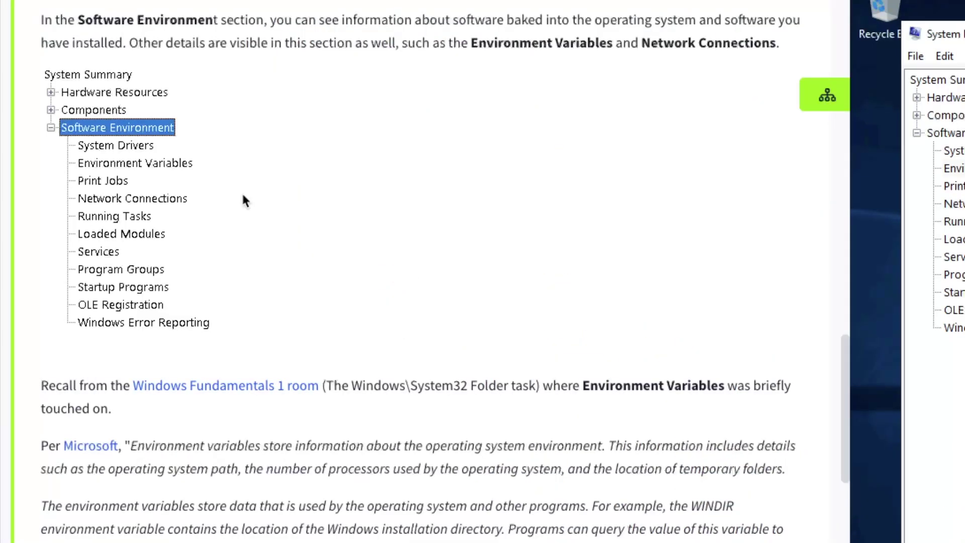
- Read Task 5's recall note and Microsoft's description of what environment variables store, highlighting the location of temporary folders
scroll(244, 201, "down", 2)
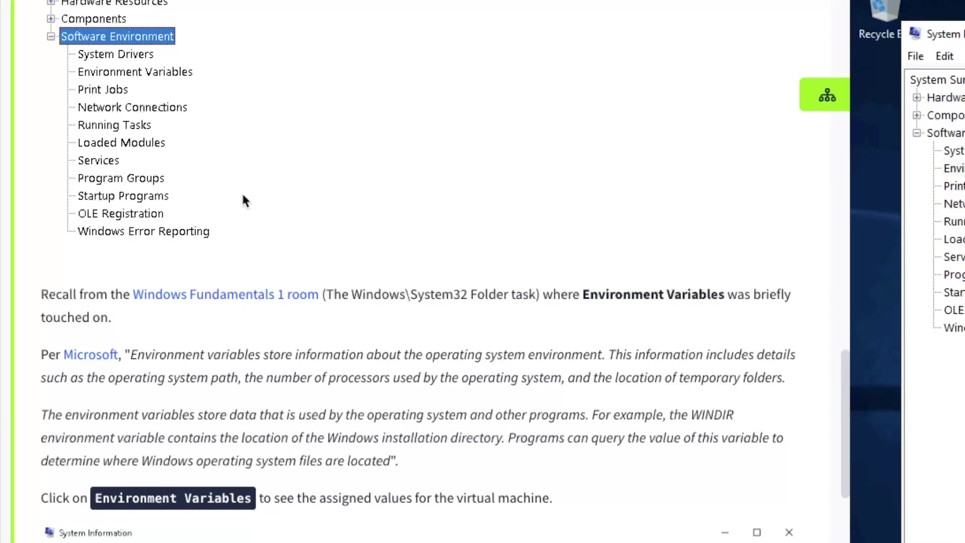
left_click(244, 201)
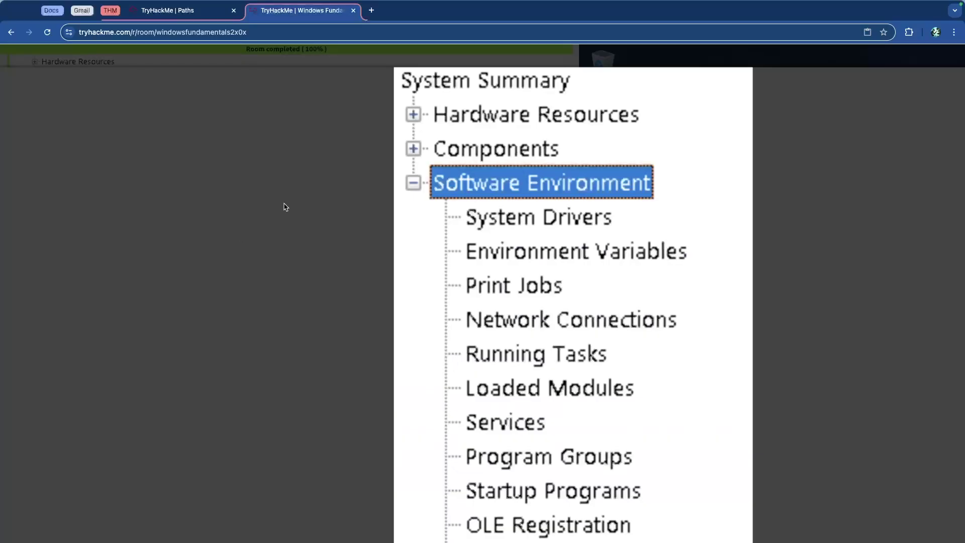
left_click(295, 61)
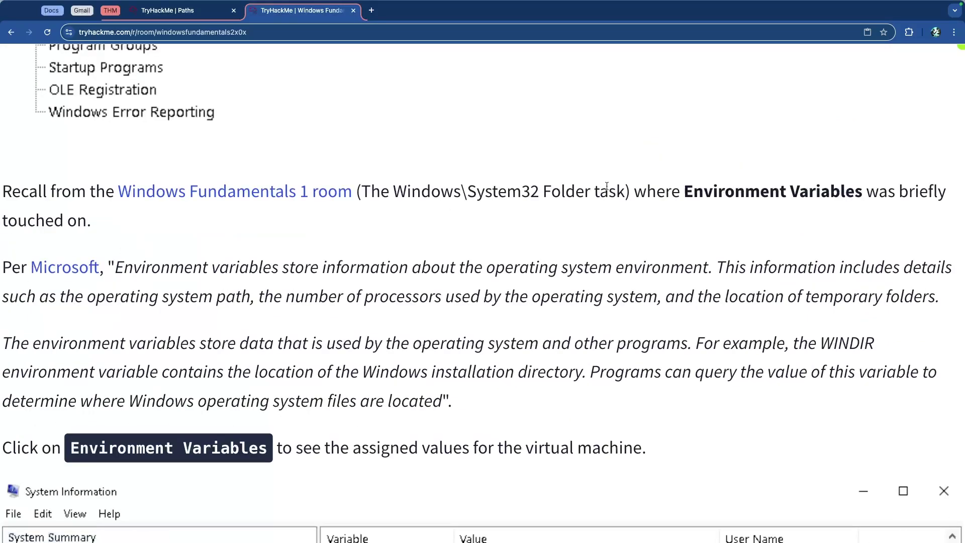
left_click_drag(600, 190, 928, 191)
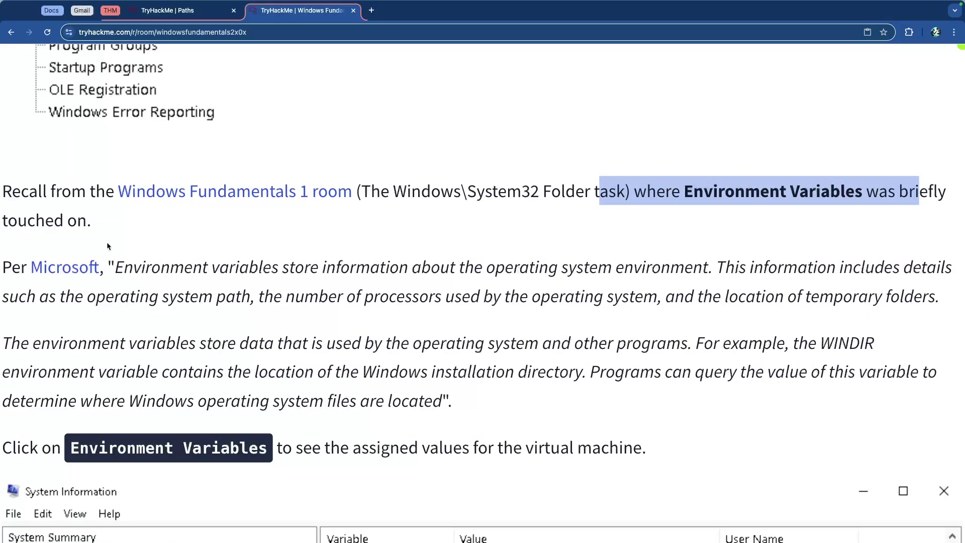
scroll(108, 247, "down", 3)
left_click(352, 144)
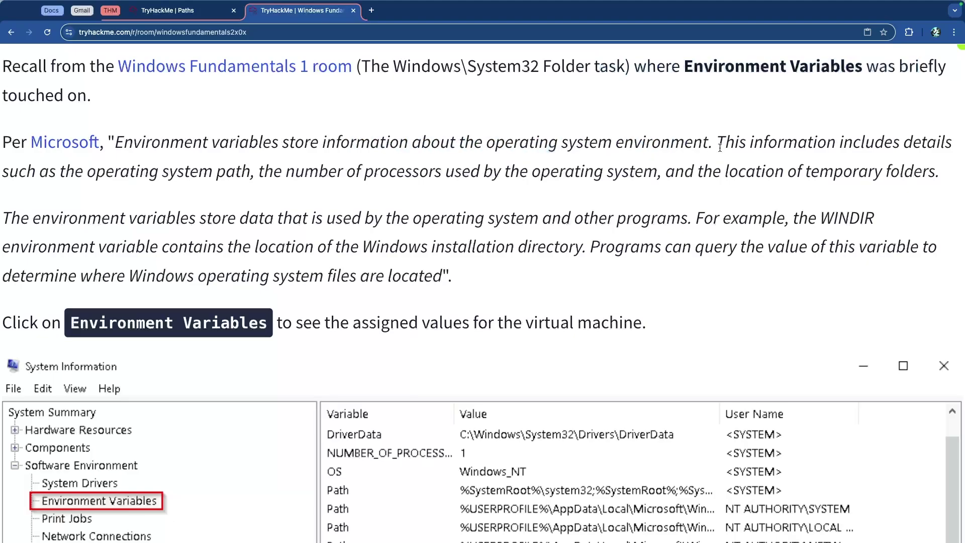
scroll(560, 163, "down", 1)
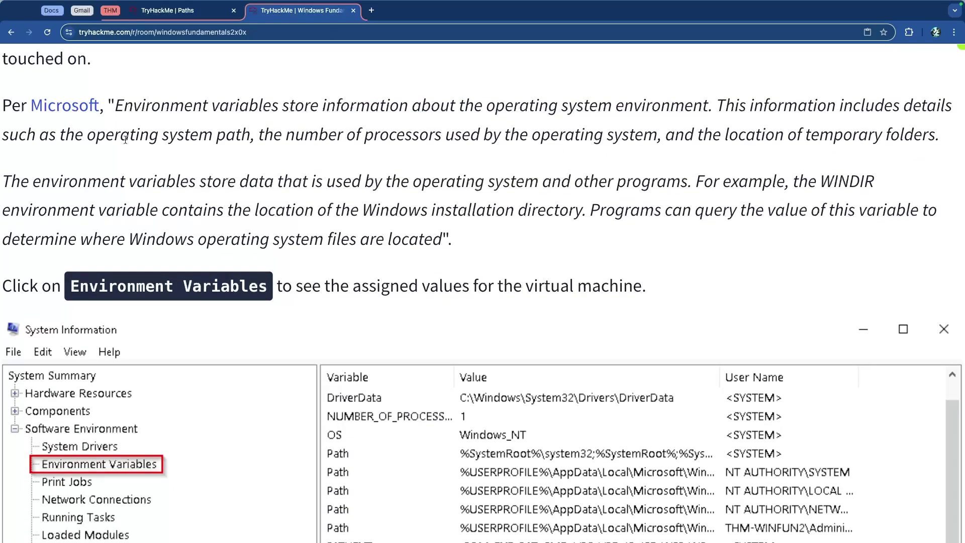
left_click_drag(104, 136, 901, 137)
scroll(319, 154, "down", 2)
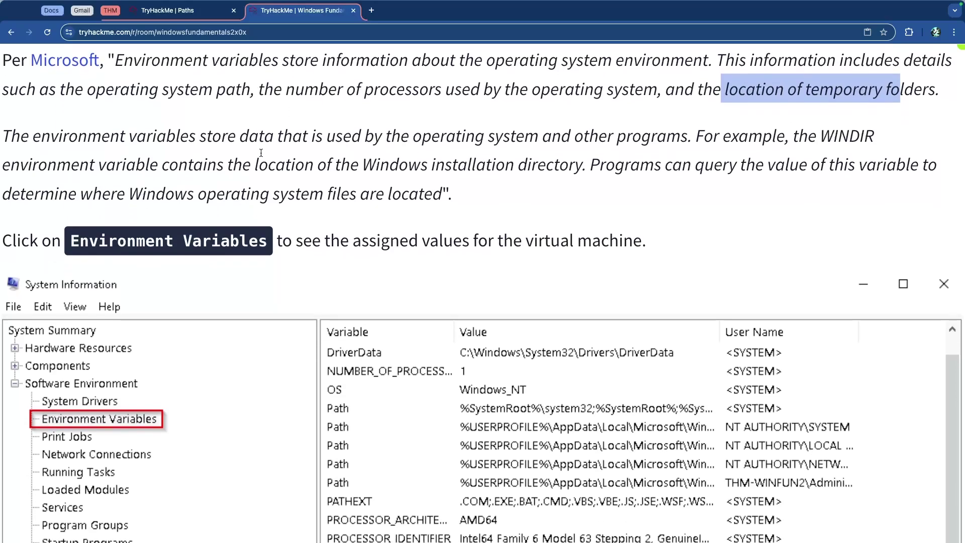
left_click(257, 110)
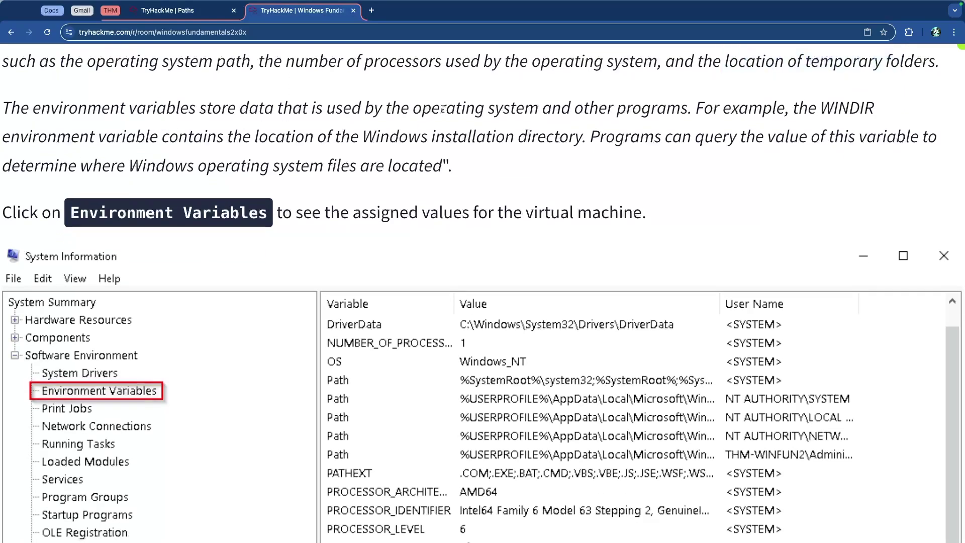
- Read the paragraph on how programs use environment variables, highlighting the WINDIR example about the Windows installation directory
left_click_drag(287, 109, 532, 108)
left_click(578, 107)
left_click_drag(594, 114, 760, 109)
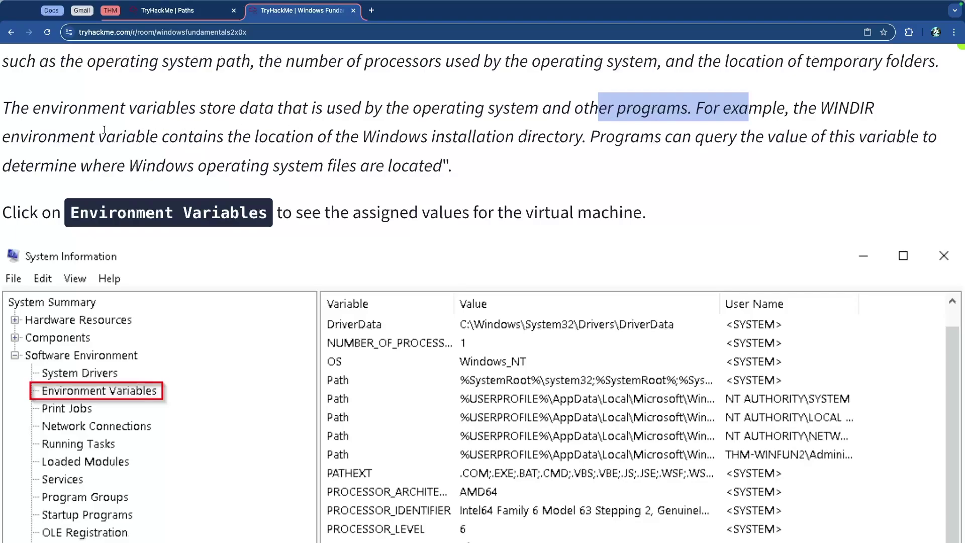
left_click_drag(47, 140, 269, 142)
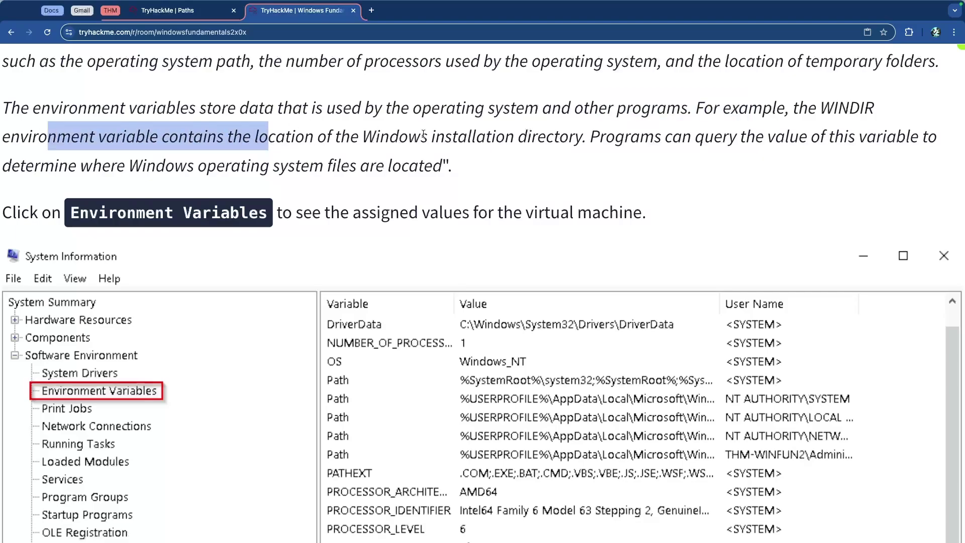
left_click_drag(375, 136, 505, 137)
scroll(635, 139, "down", 1)
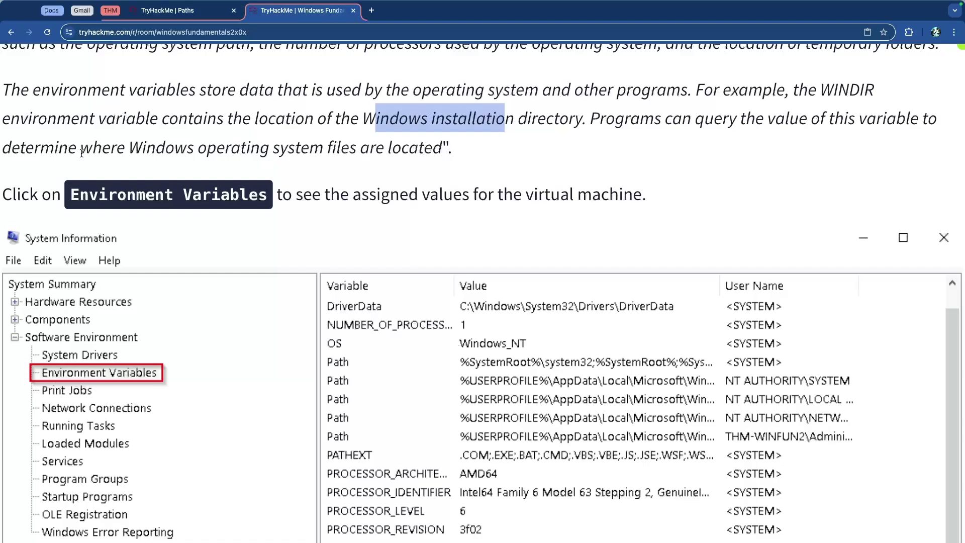
left_click_drag(92, 148, 349, 150)
left_click(283, 149)
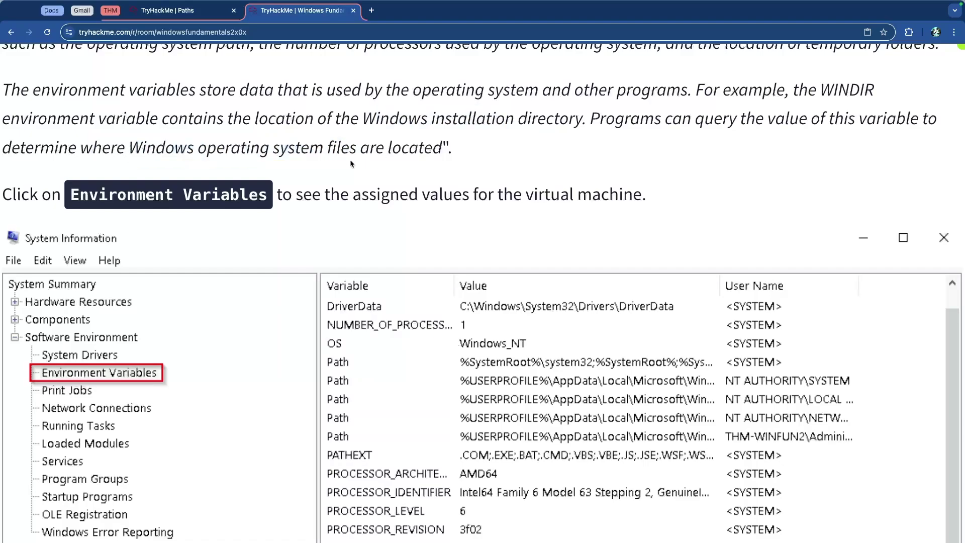
- Pass the example variable list and read the alternative Control Panel and Settings paths to Environment Variables, highlighting each part
scroll(171, 165, "down", 3)
scroll(434, 284, "down", 20)
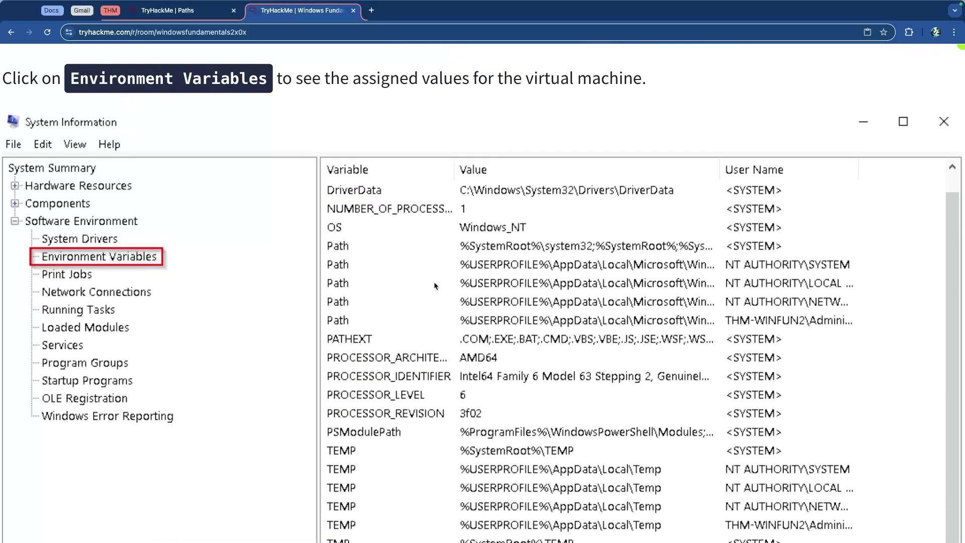
scroll(434, 285, "down", 3)
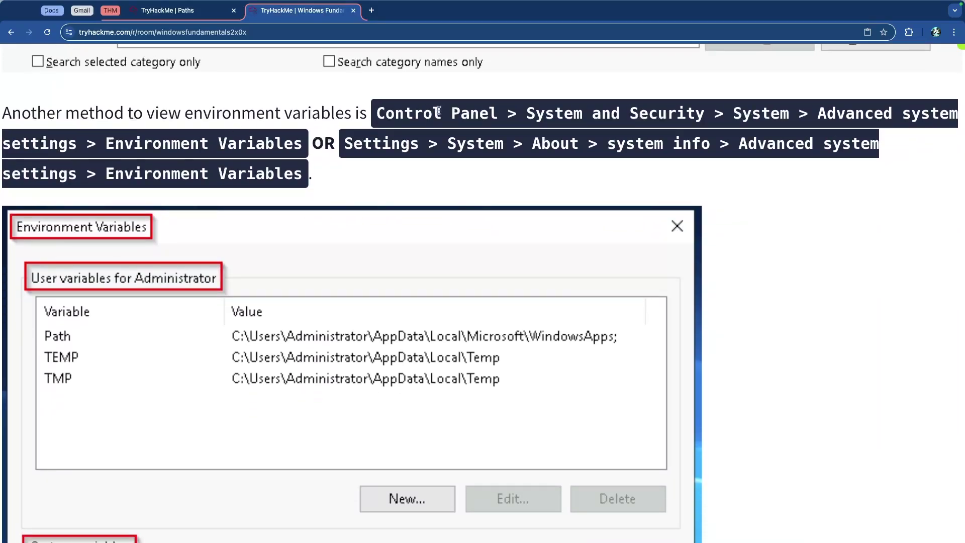
left_click_drag(555, 113, 688, 113)
left_click_drag(770, 114, 839, 113)
left_click_drag(865, 114, 931, 113)
left_click_drag(109, 144, 295, 145)
left_click(324, 147)
left_click_drag(364, 149, 810, 144)
left_click(809, 145)
left_click_drag(40, 176, 303, 174)
left_click(280, 173)
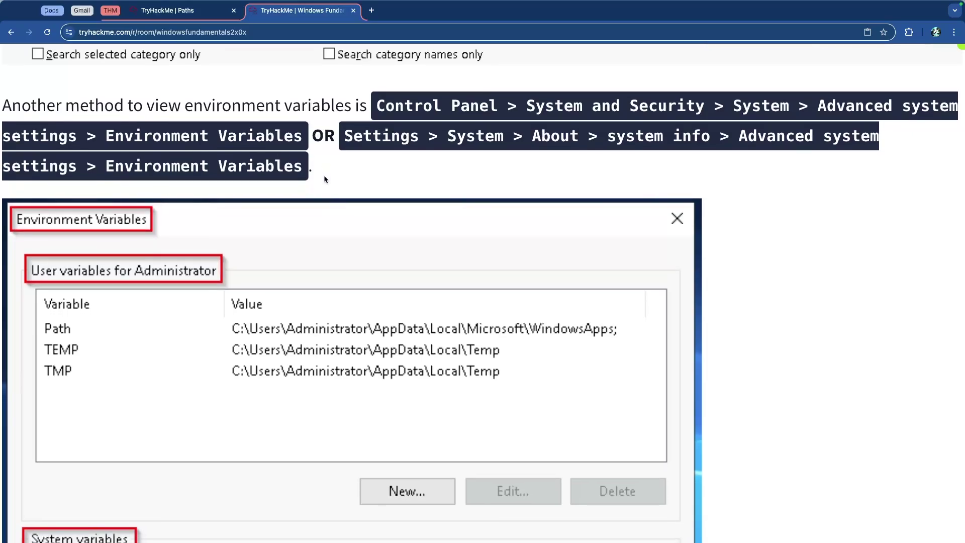
- Examine the example dialog's user and system variables and continue to the msinfo32 instruction on searching Components for IP address
scroll(323, 174, "down", 2)
scroll(324, 179, "down", 1)
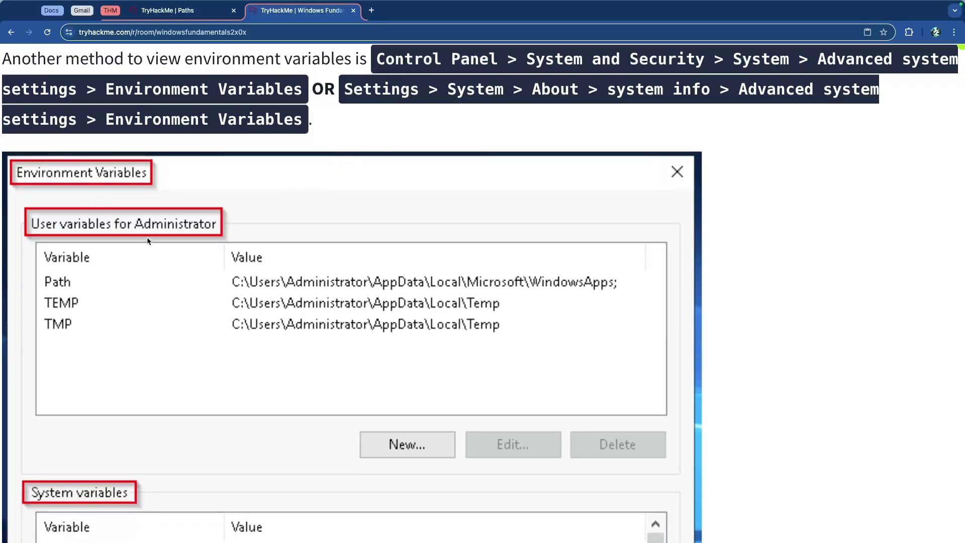
scroll(148, 241, "down", 6)
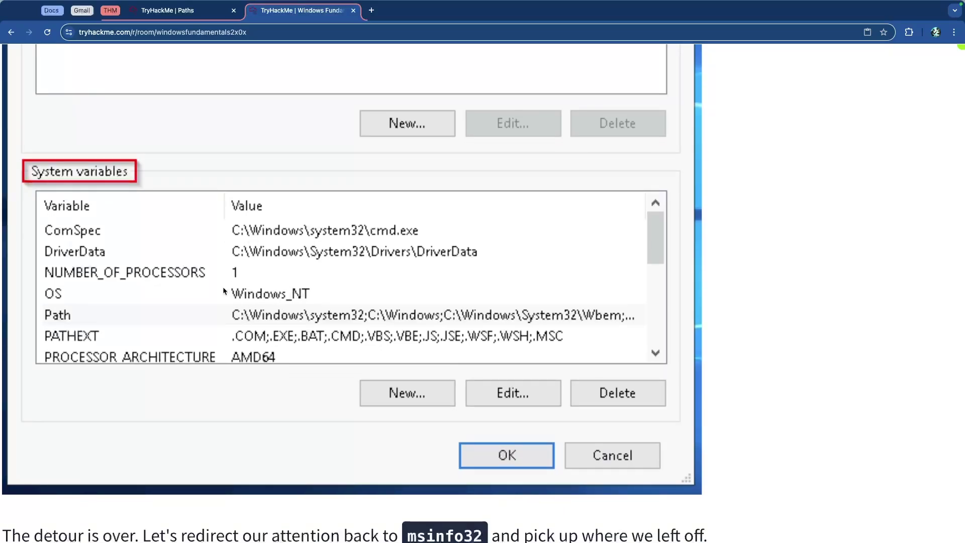
scroll(199, 282, "down", 3)
scroll(201, 282, "down", 1)
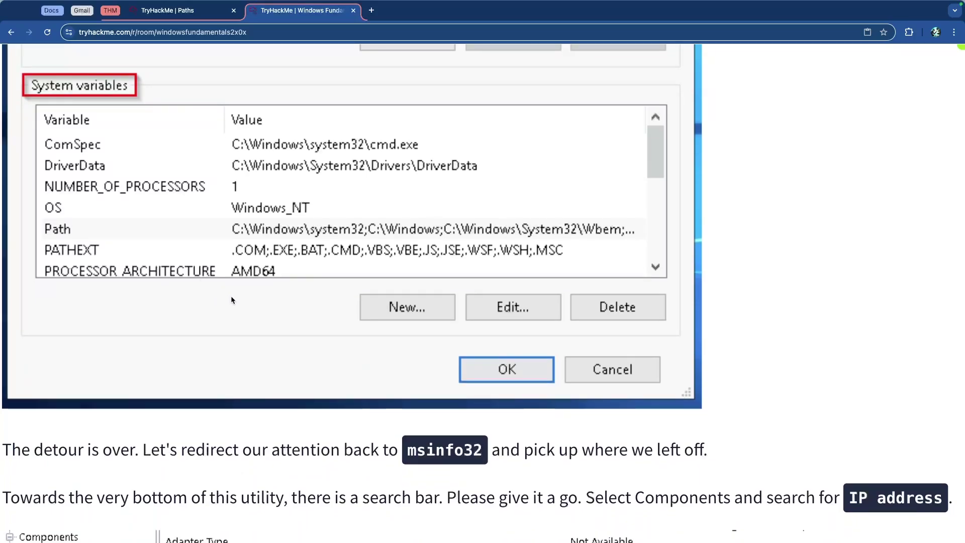
scroll(286, 302, "down", 5)
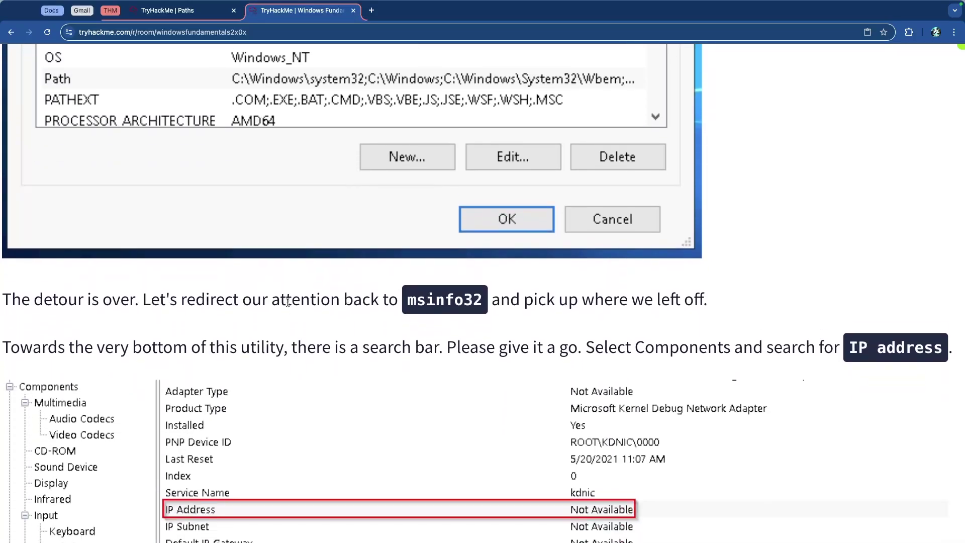
- Read the instruction to return to msinfo32 and search Components for IP address, highlighting each sentence
scroll(276, 302, "down", 3)
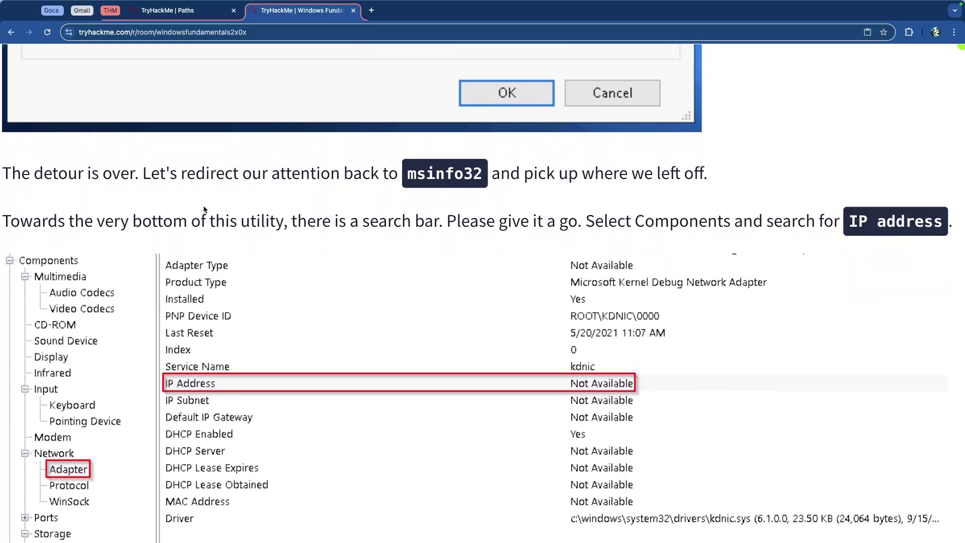
left_click_drag(263, 173, 712, 179)
left_click(531, 180)
left_click(712, 179)
scroll(263, 204, "down", 3)
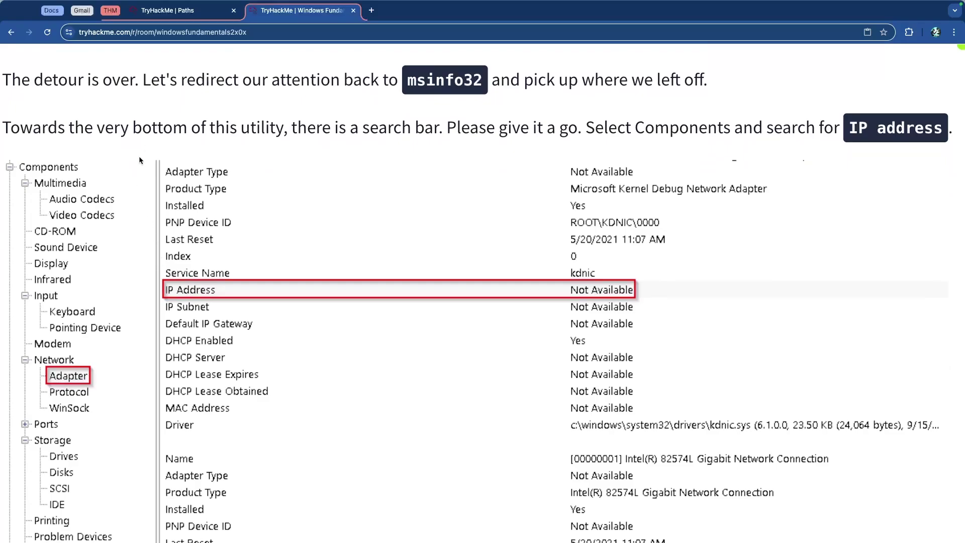
left_click_drag(313, 130, 885, 129)
left_click(885, 129)
scroll(653, 126, "down", 5)
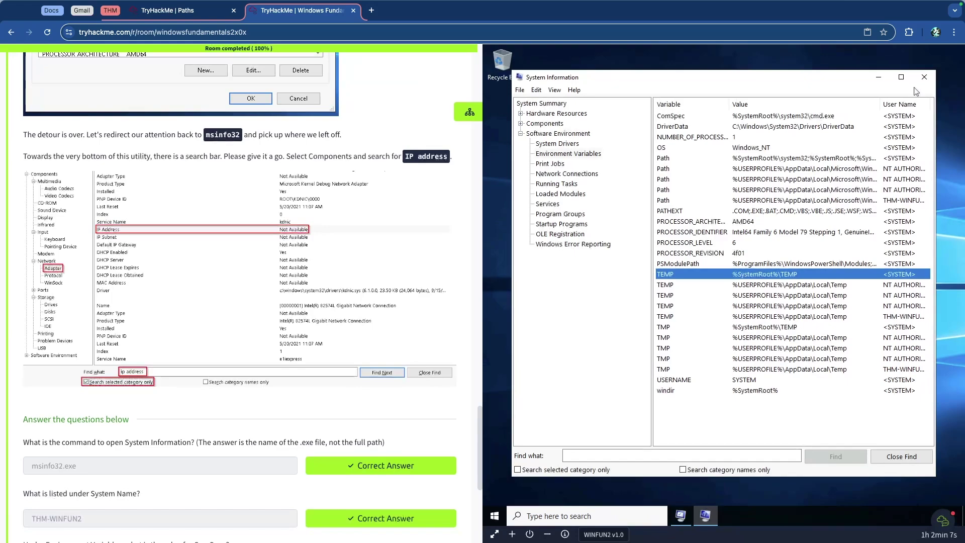
- Search System Information for "ip address" and inspect the first adapter's IP Address, IP Subnet and Default IP Gateway rows
left_click(611, 456)
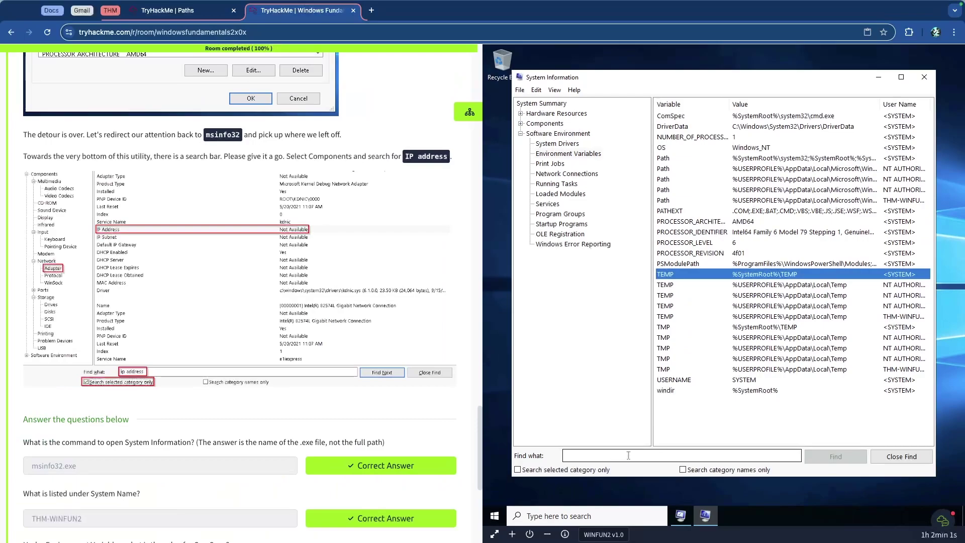
left_click(628, 455)
type("ip address")
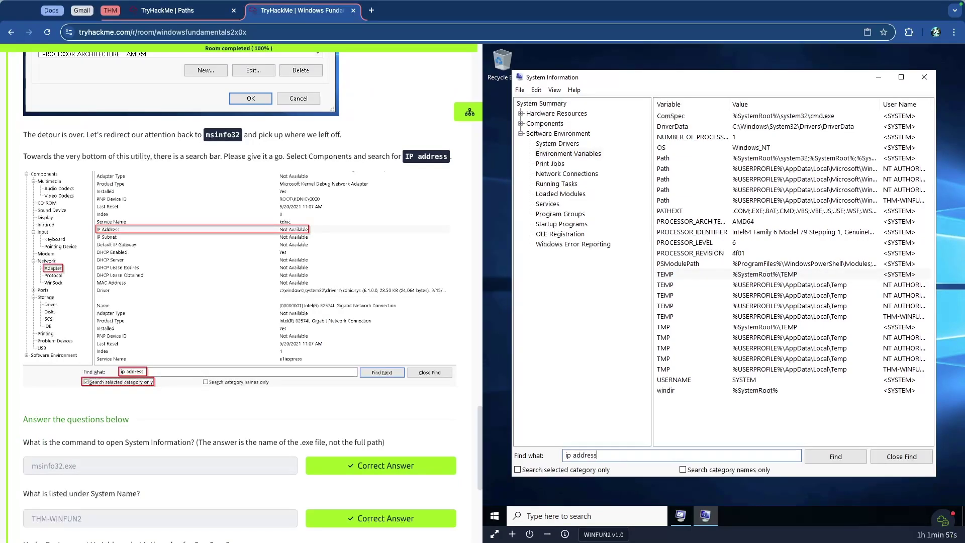
key("Return")
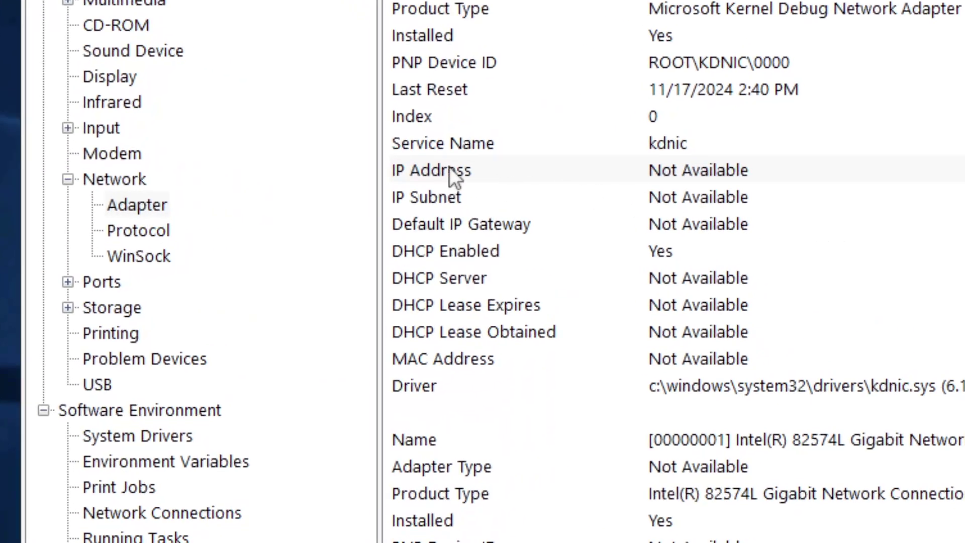
left_click(747, 201)
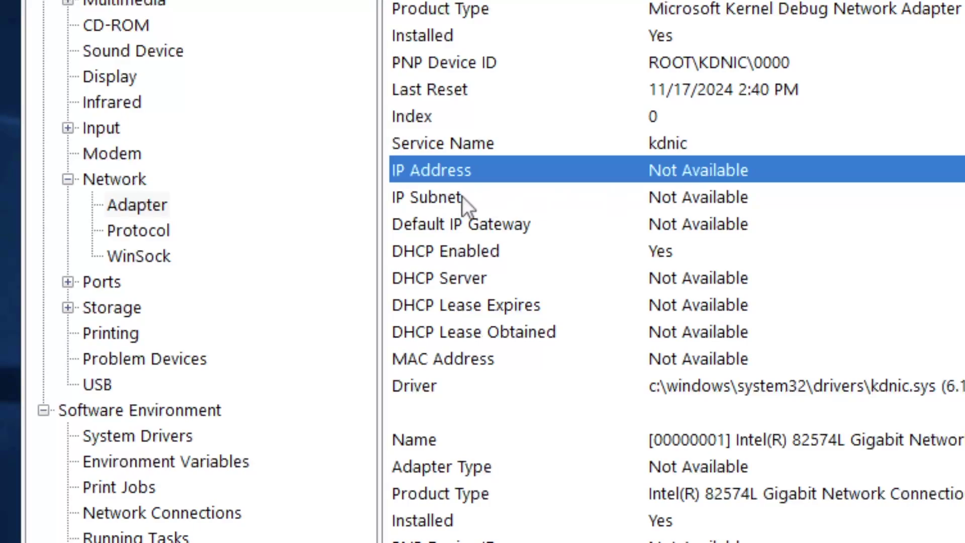
left_click(656, 198)
left_click(475, 224)
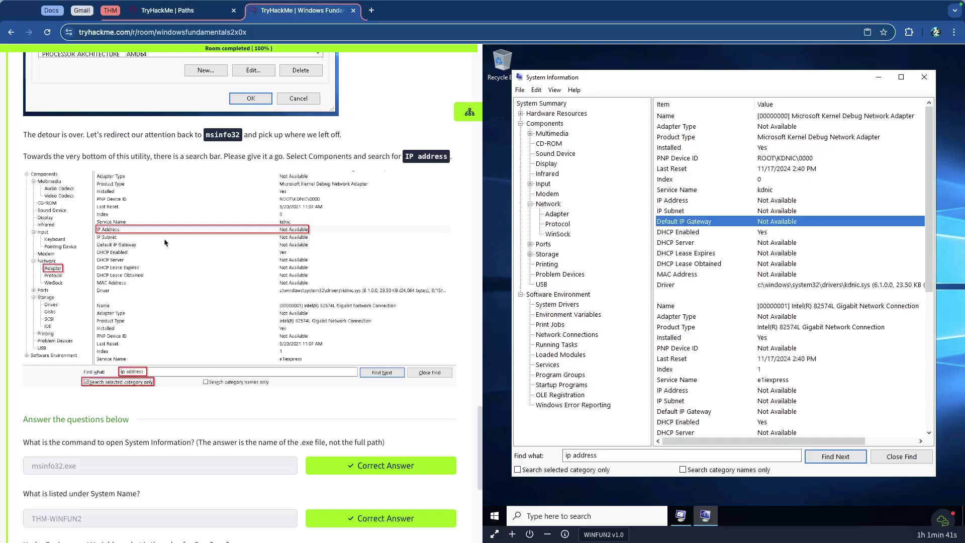
- Limit the System Information search to the selected category, as in the task's example, and find the next IP address match
scroll(112, 227, "down", 3)
scroll(100, 226, "up", 1)
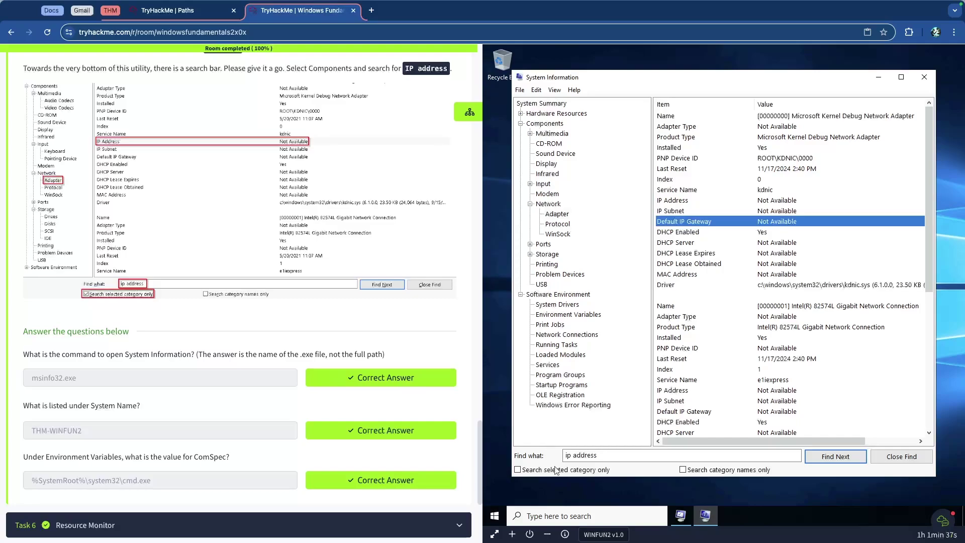
left_click(518, 471)
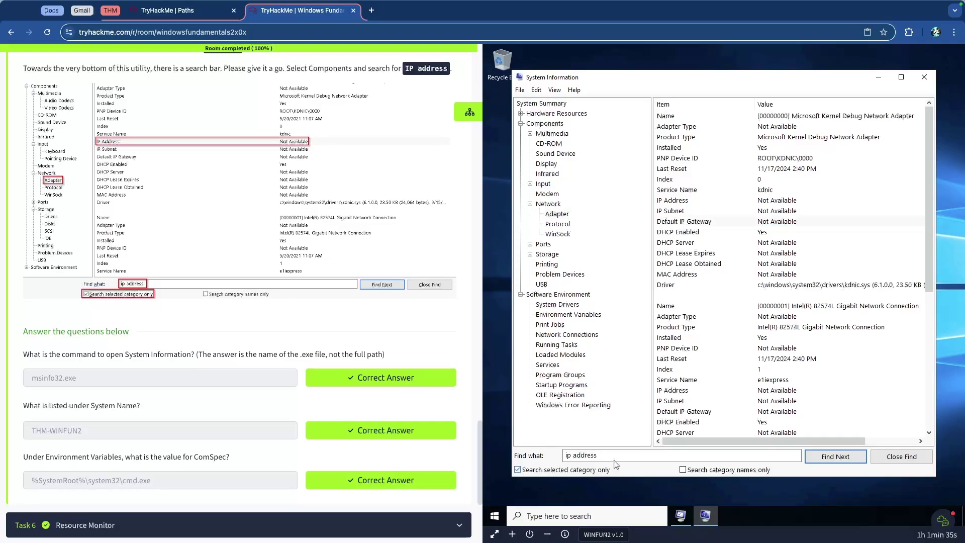
left_click(835, 456)
- Enlarge the task's example search image to compare it, close it, and select the first adapter's IP Address row
scroll(227, 242, "up", 1)
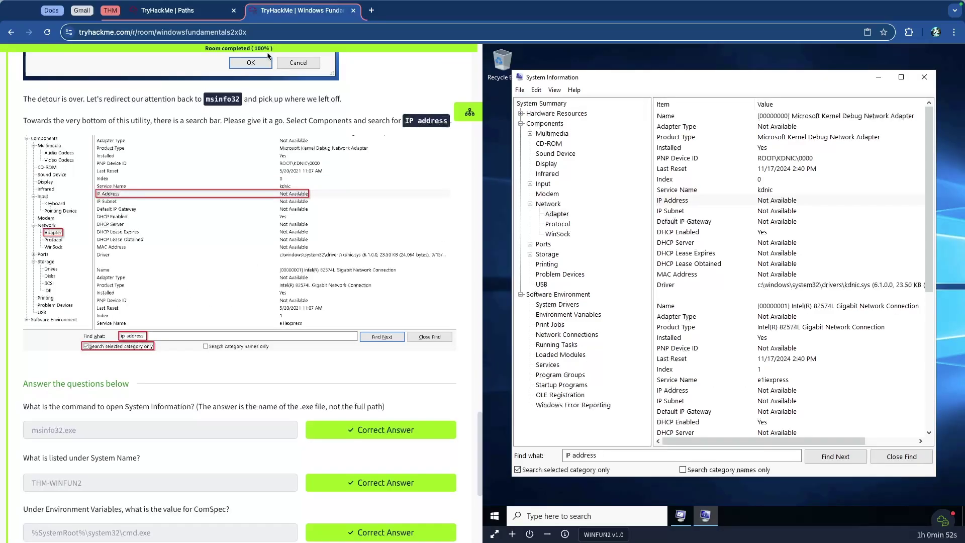
left_click(251, 171)
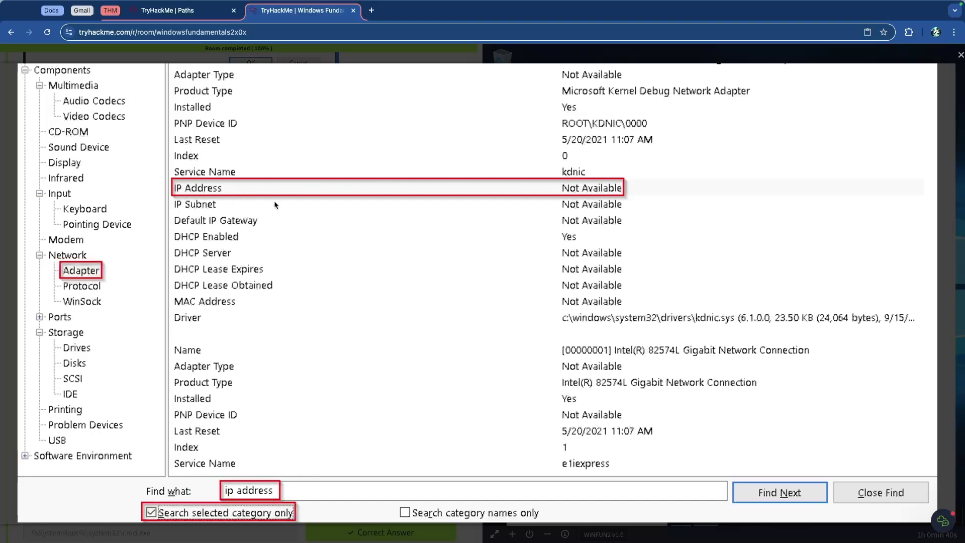
left_click(435, 57)
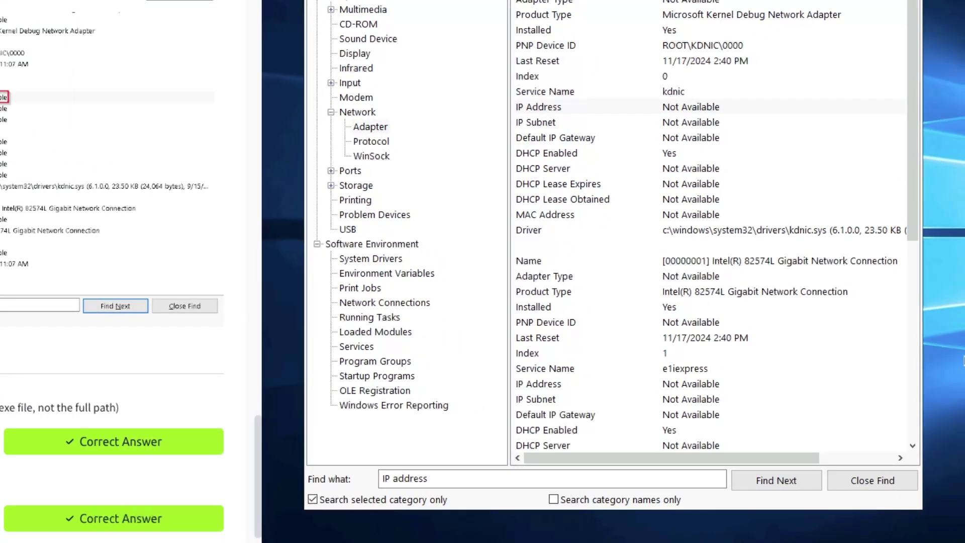
left_click(561, 108)
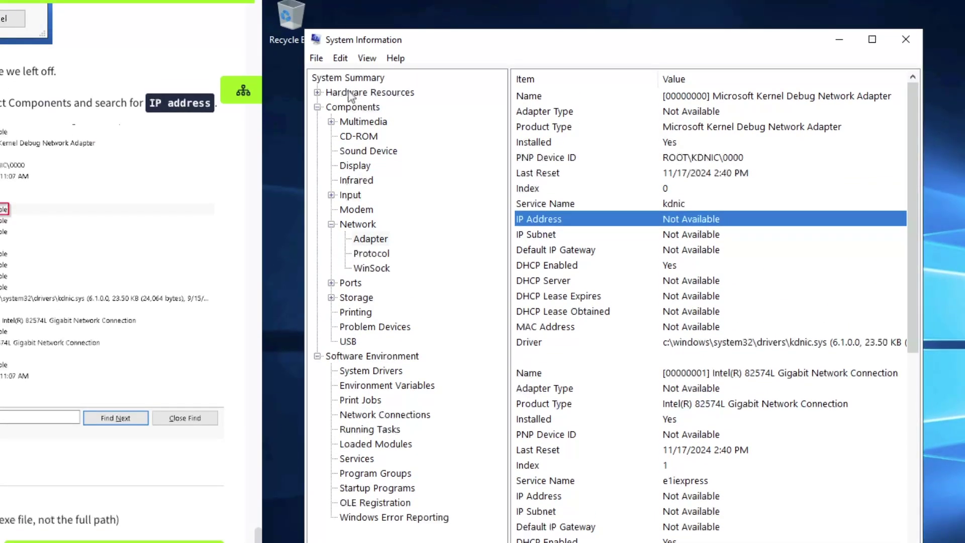
- Search only the System Summary category for "IP address" twice, dismissing the message each time
left_click(346, 80)
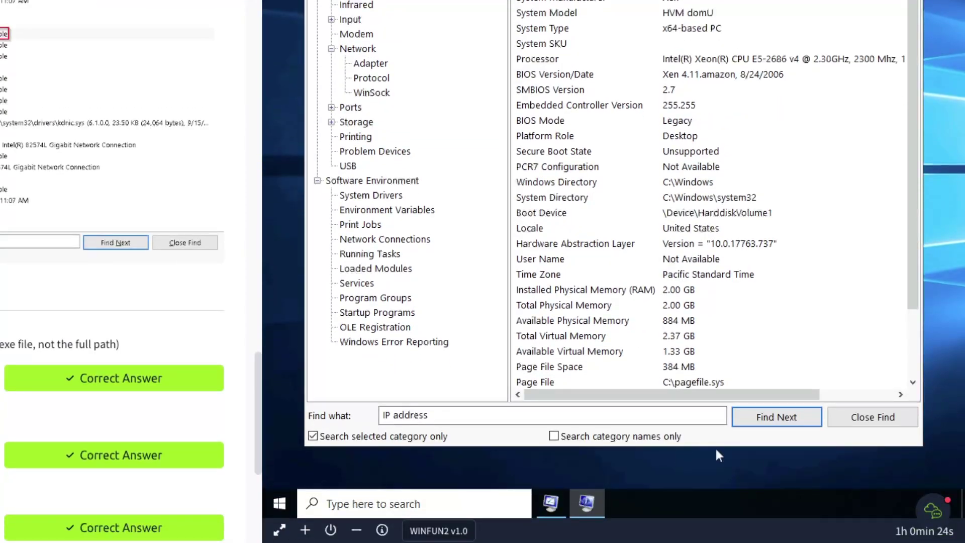
left_click(747, 426)
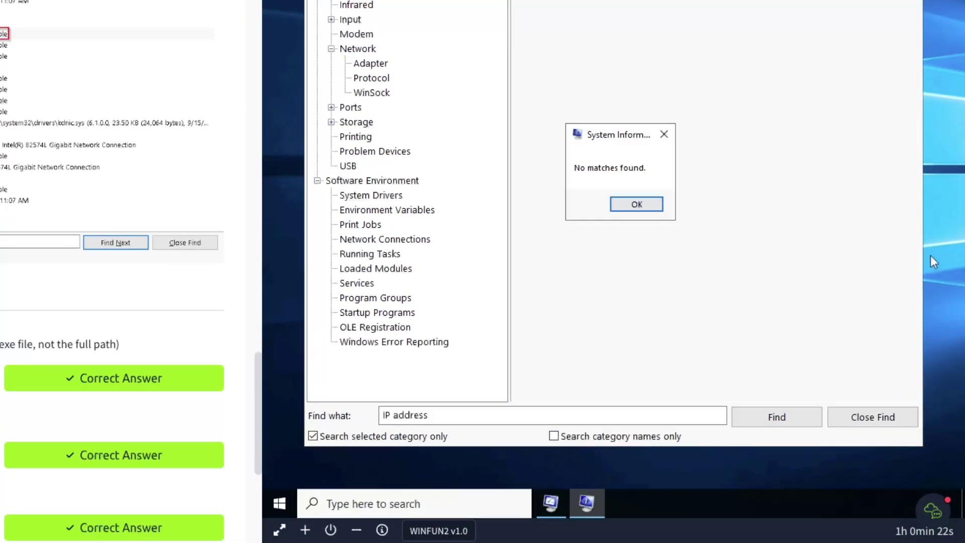
left_click(637, 205)
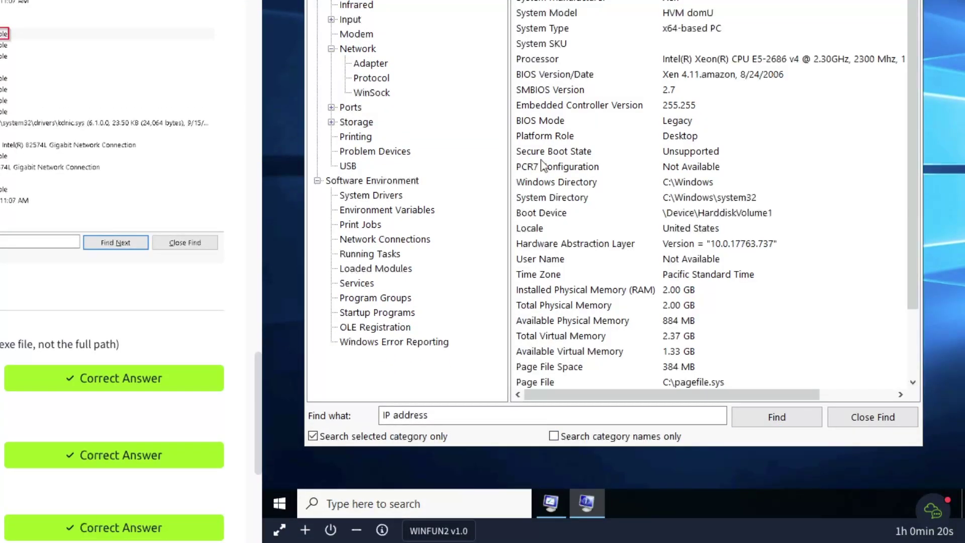
left_click(761, 417)
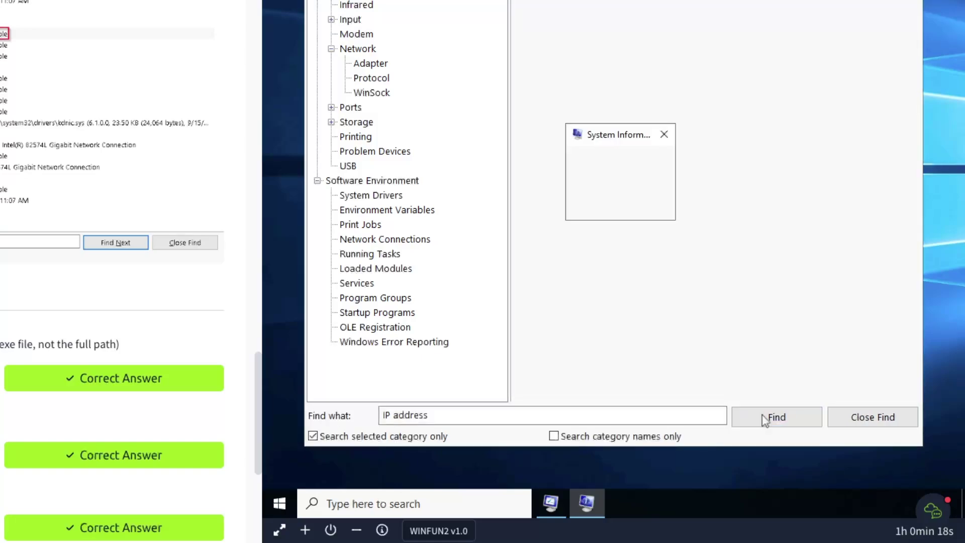
left_click(634, 205)
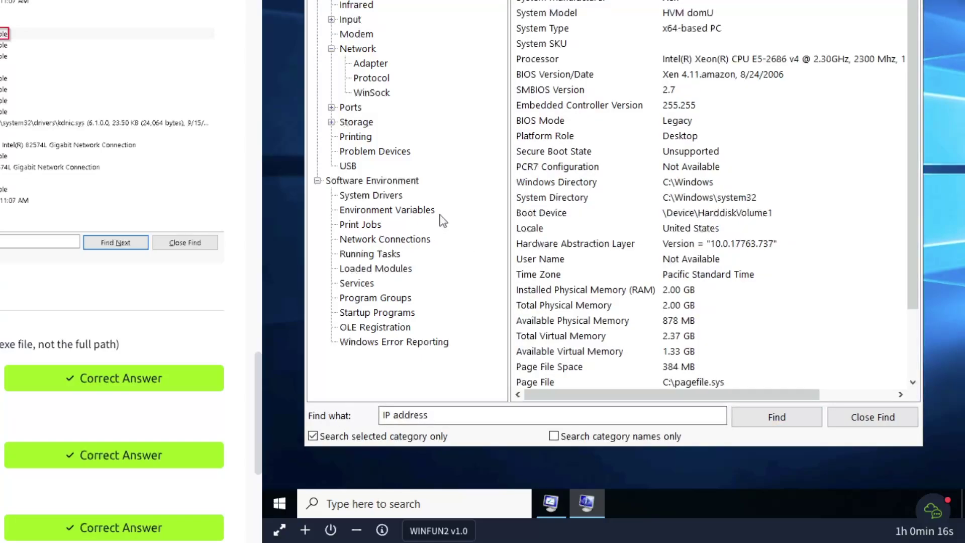
- Search only the Network category for "IP address" and dismiss the message
left_click(358, 49)
left_click(764, 421)
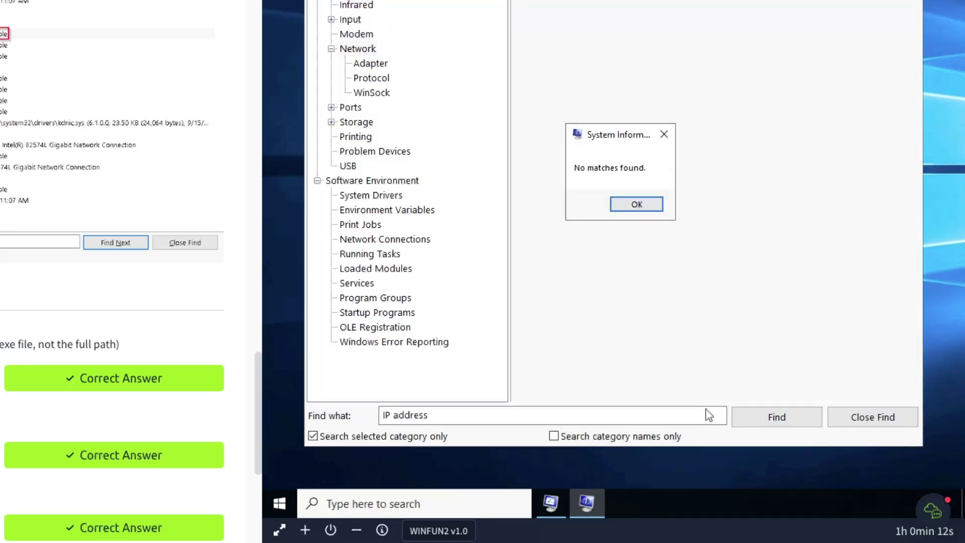
left_click(634, 205)
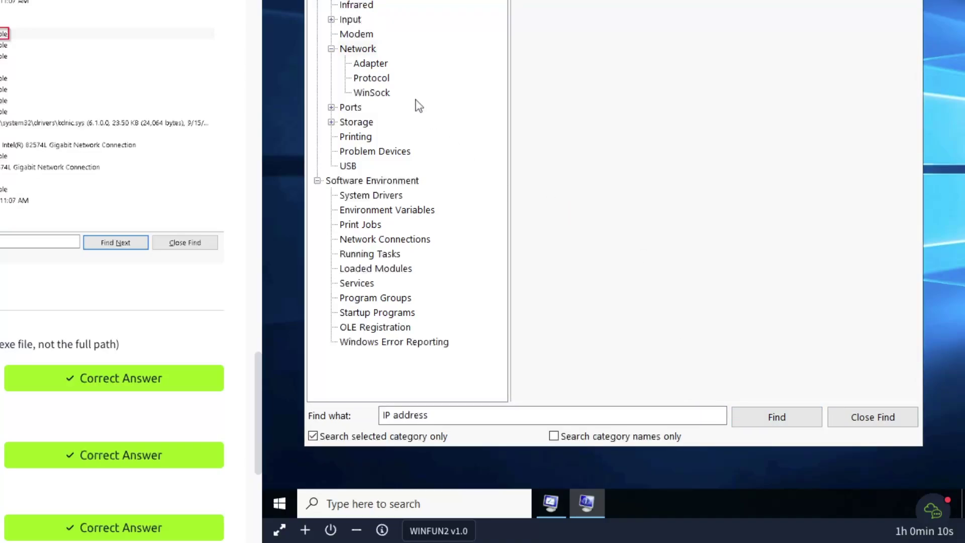
- Search the Network Adapter category for "IP address" and step through the matches to the AWS PV Network Device
left_click(371, 64)
left_click(762, 415)
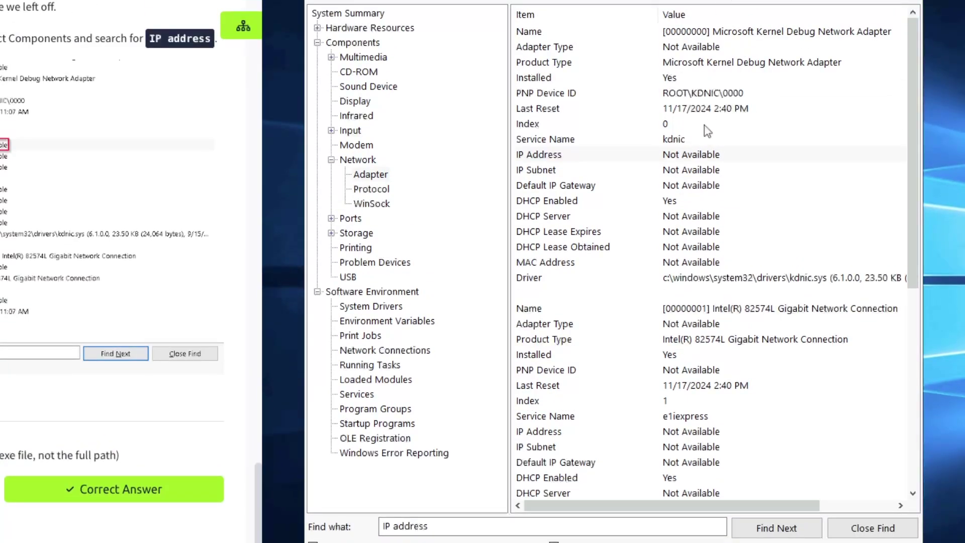
scroll(708, 137, "down", 5)
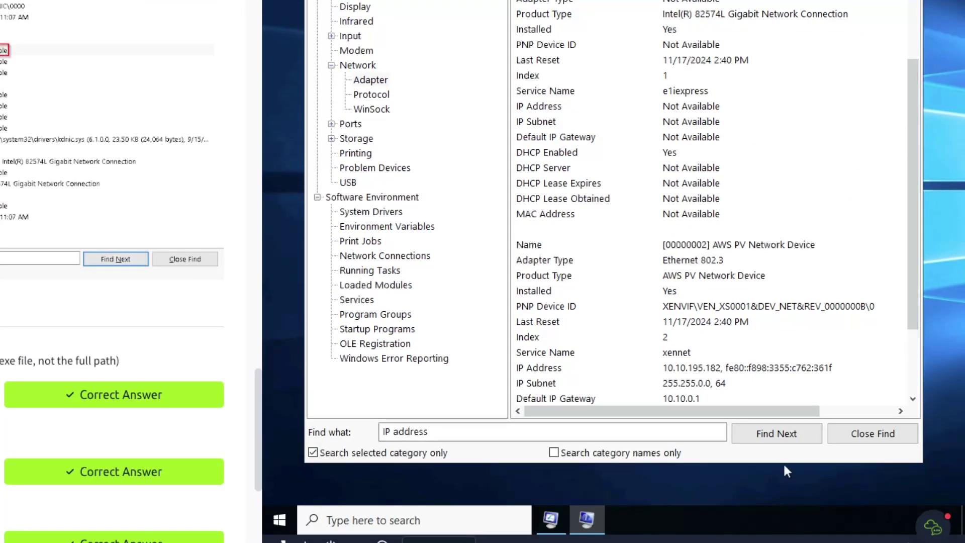
left_click(788, 442)
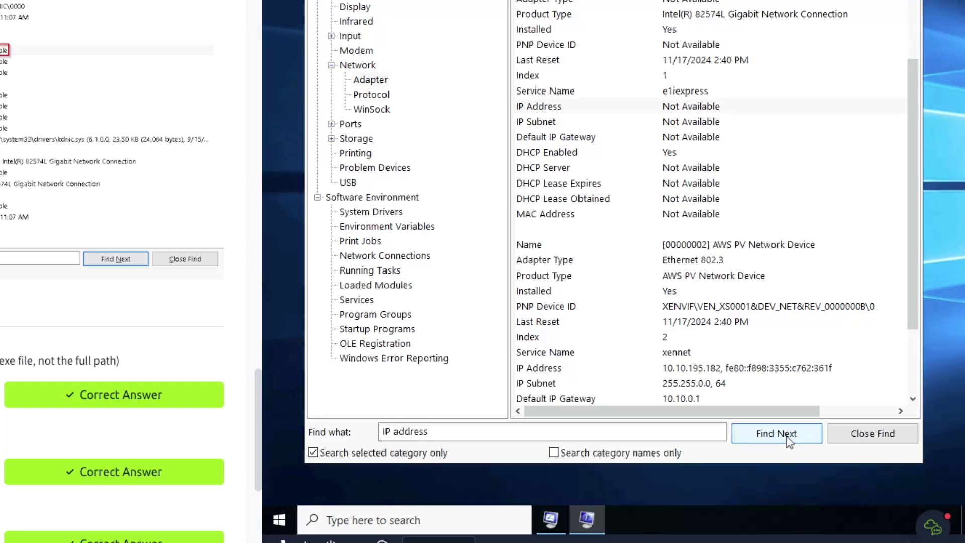
left_click(787, 436)
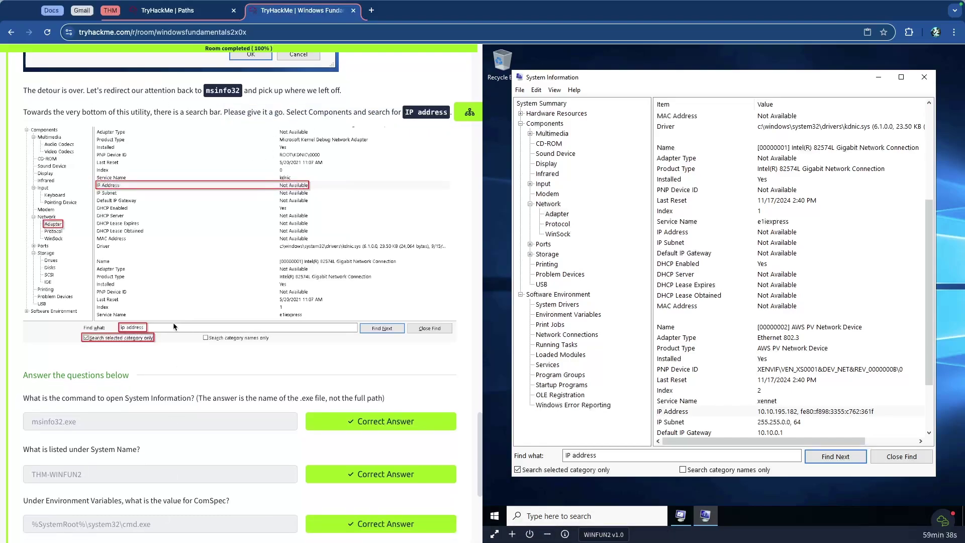
- Review Task 5's questions on the System Information command and the System Name, highlighting the System Name wording
scroll(176, 321, "down", 2)
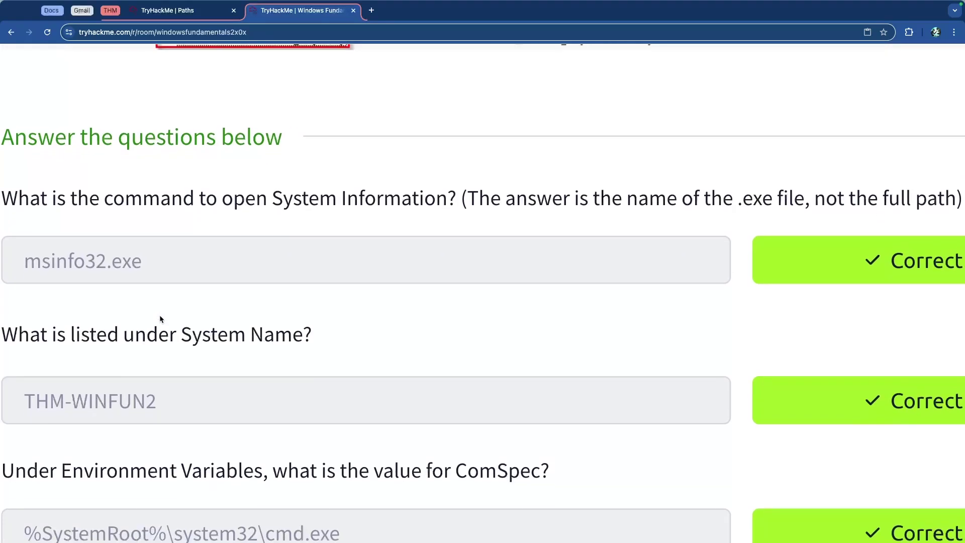
left_click_drag(140, 261, 65, 261)
left_click(246, 258)
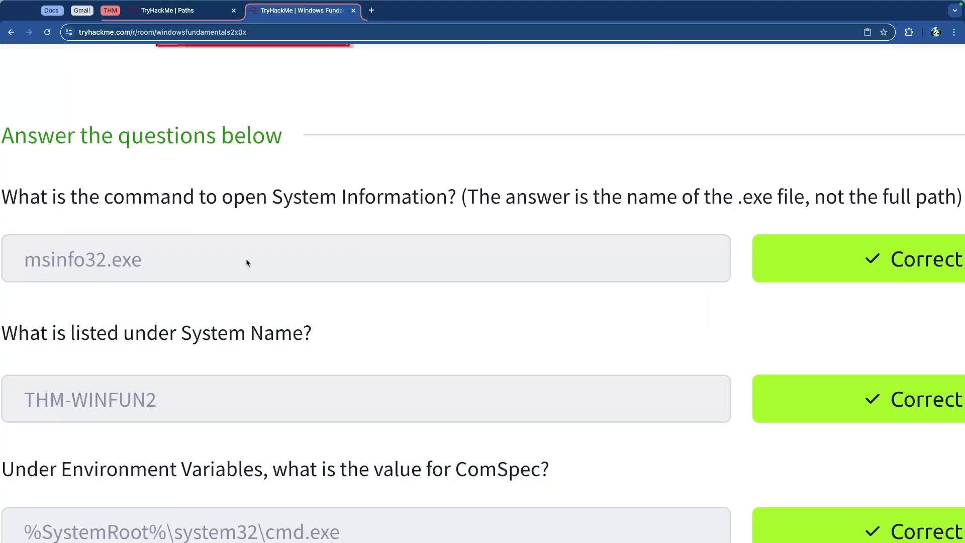
scroll(268, 245, "right", 1)
scroll(267, 245, "left", 1)
scroll(268, 248, "down", 3)
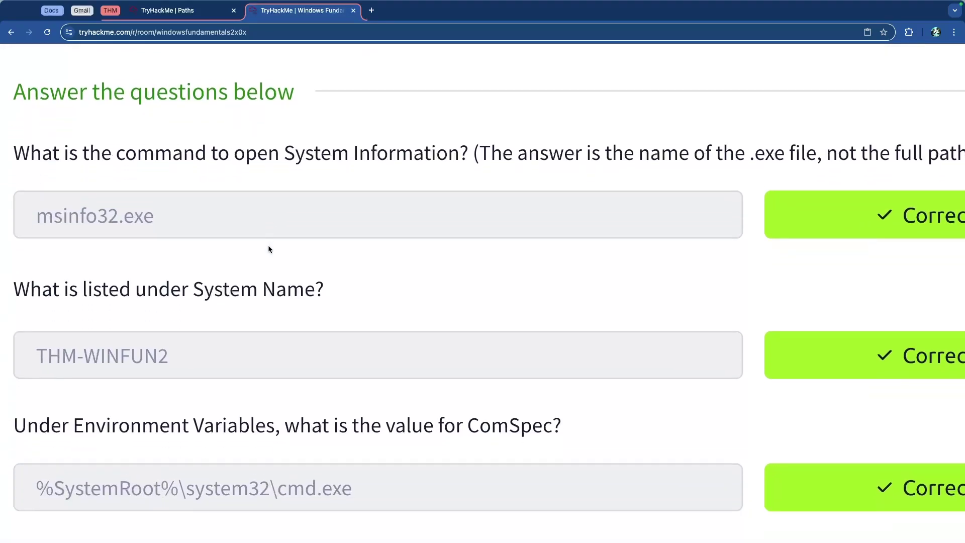
left_click_drag(139, 222, 336, 219)
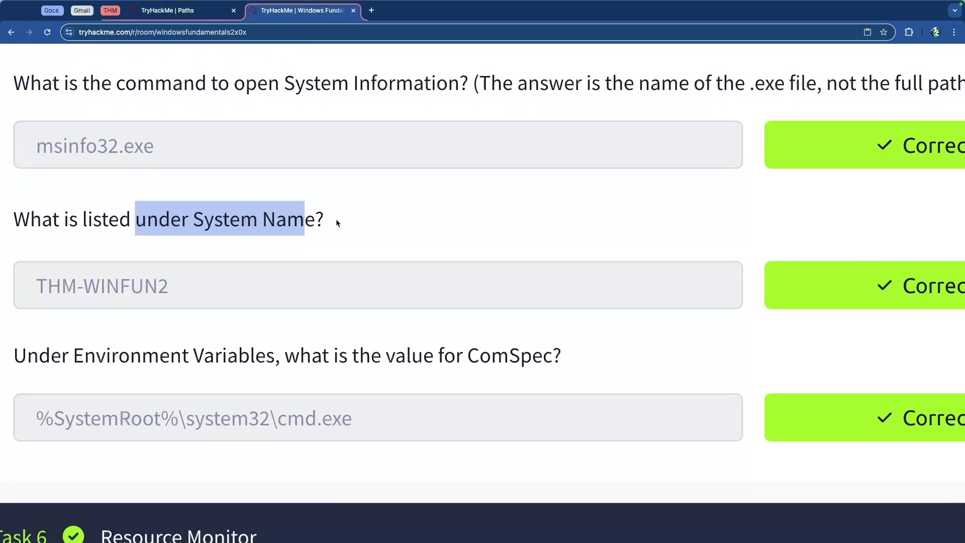
left_click(305, 245)
scroll(329, 230, "down", 5)
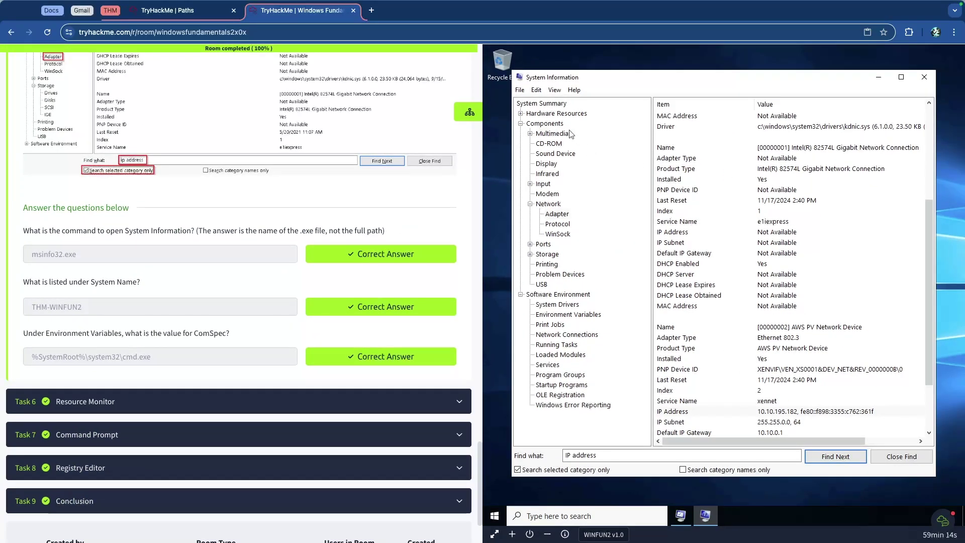
- Search System Information for "System Name" across all categories instead of only the selected one
scroll(803, 226, "up", 5)
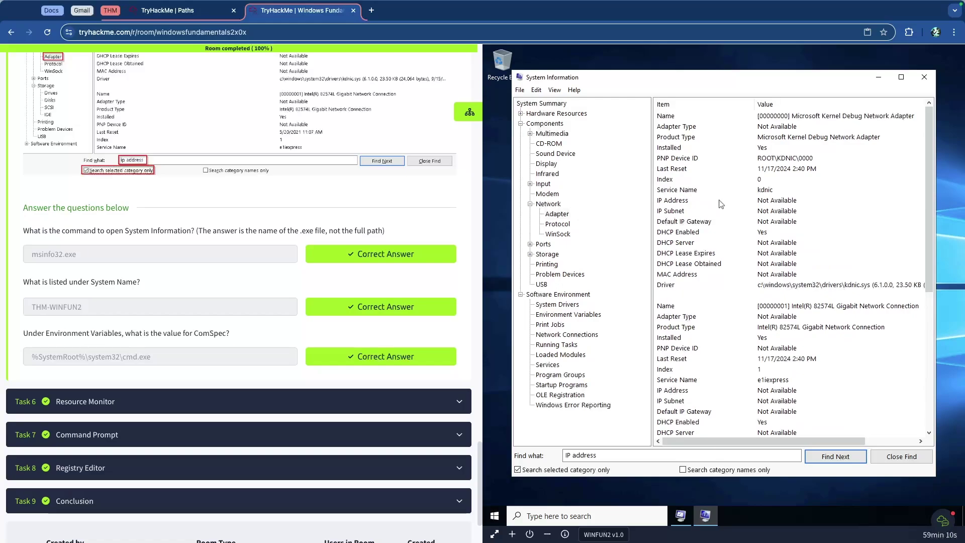
left_click(665, 456)
key("BackSpace")
key("BackSpace")
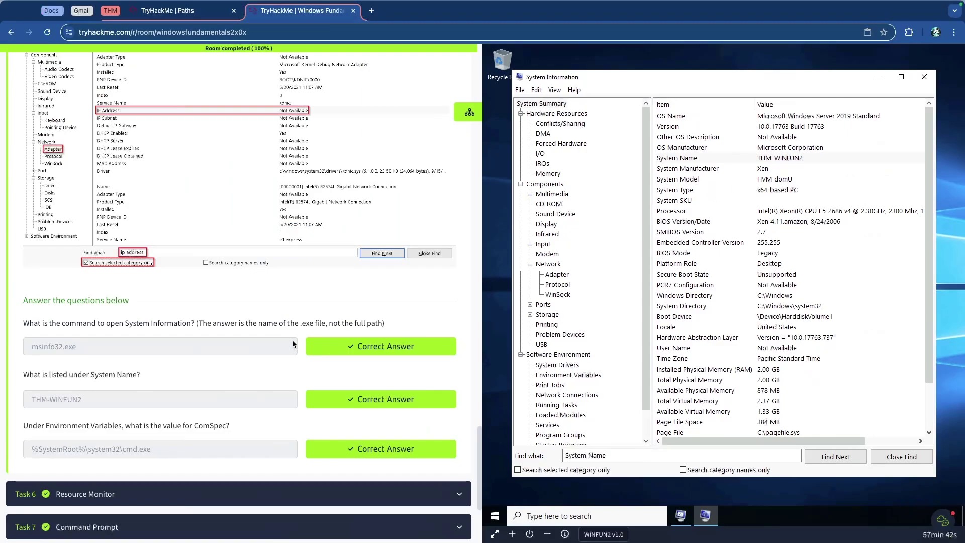
- Read the question asking for the ComSpec value under Environment Variables, highlighting its key words
scroll(91, 388, "up", 5)
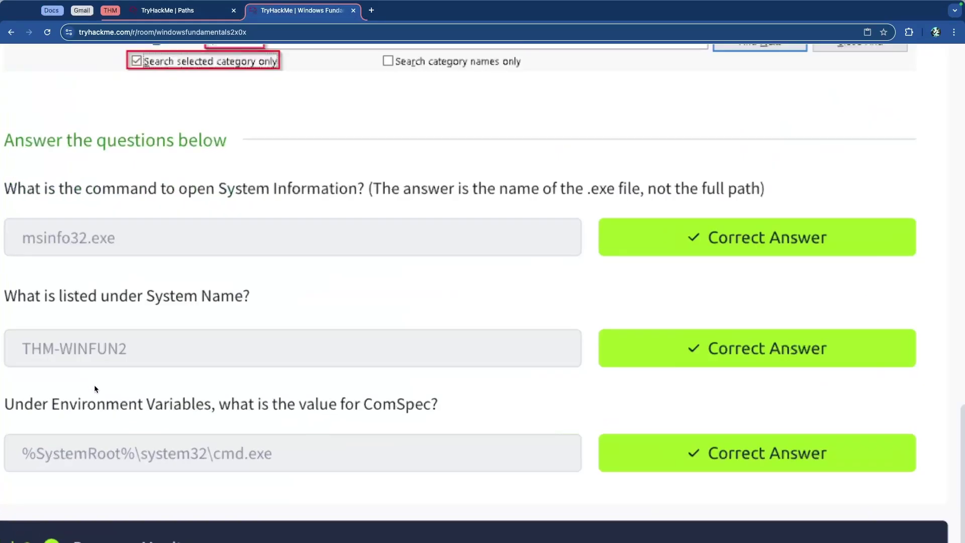
left_click_drag(35, 406, 300, 402)
left_click(307, 396)
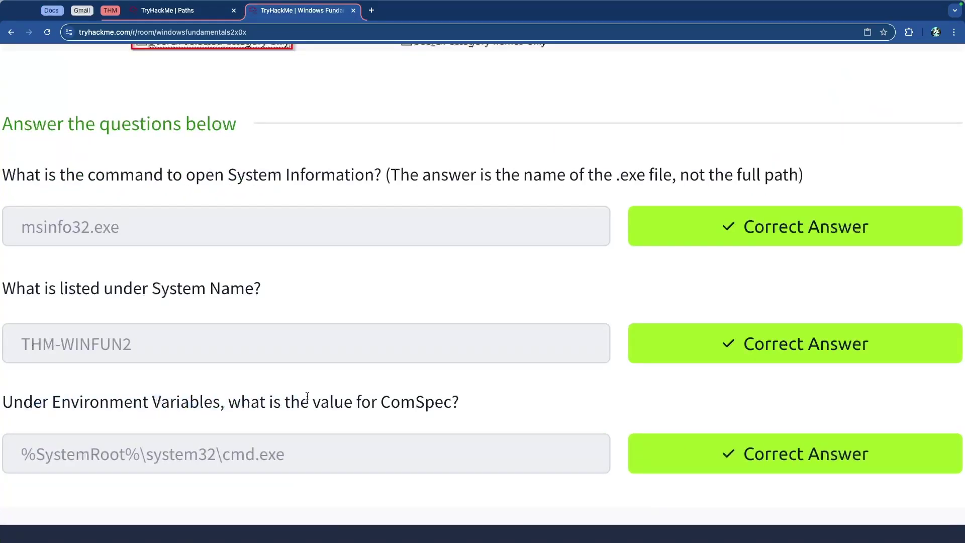
left_click_drag(369, 406, 468, 400)
left_click(468, 400)
scroll(516, 388, "down", 5)
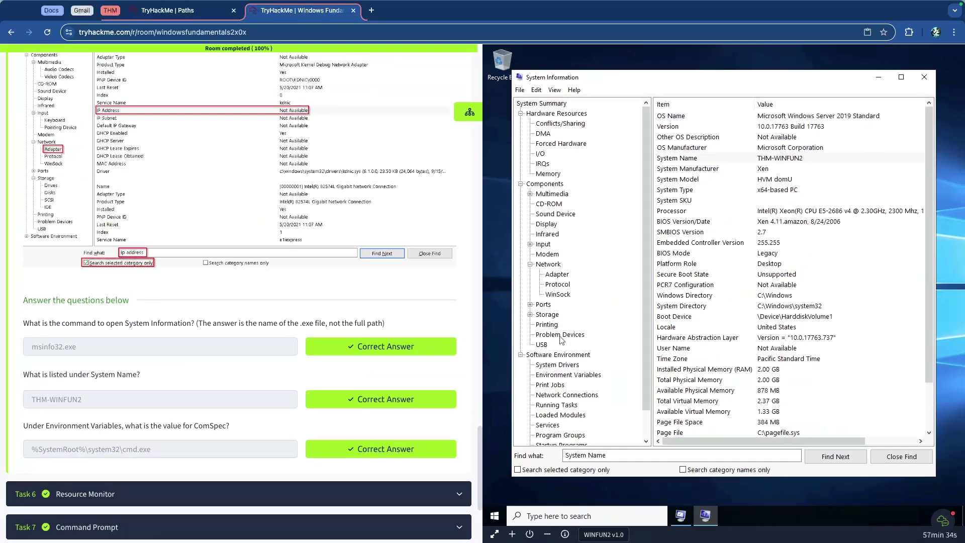
- Show the Environment Variables category in System Information, clear the search text, and select the ComSpec variable to check its value
left_click(577, 374)
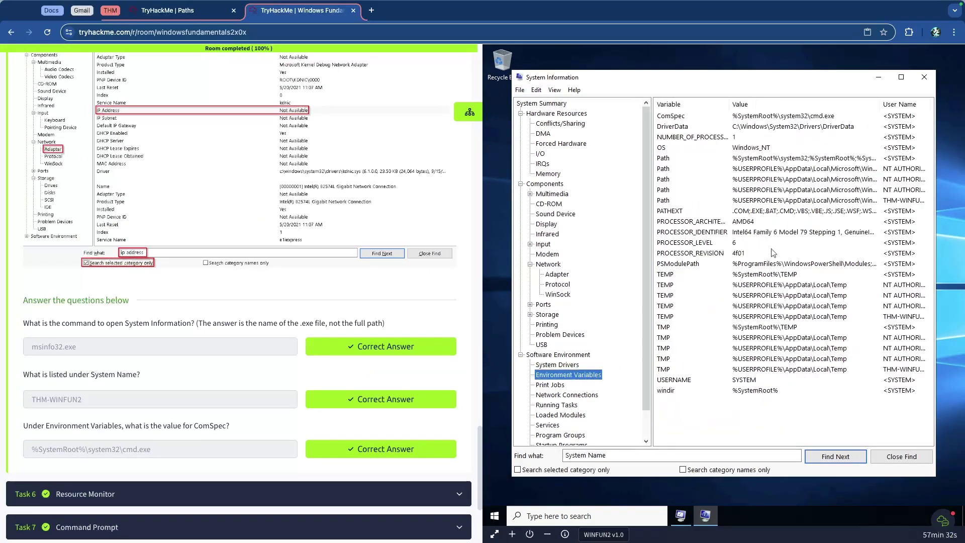
left_click(664, 452)
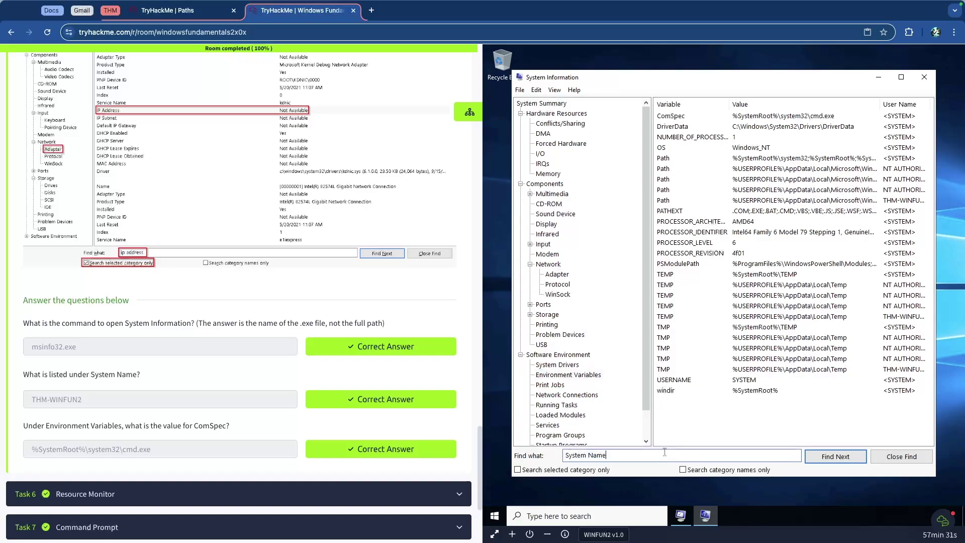
key("BackSpace")
key("BackSpace")
key("BackSpace")
key("BackSpace")
key("BackSpace")
key("BackSpace")
key("BackSpace")
key("BackSpace")
key("BackSpace")
key("BackSpace")
key("BackSpace")
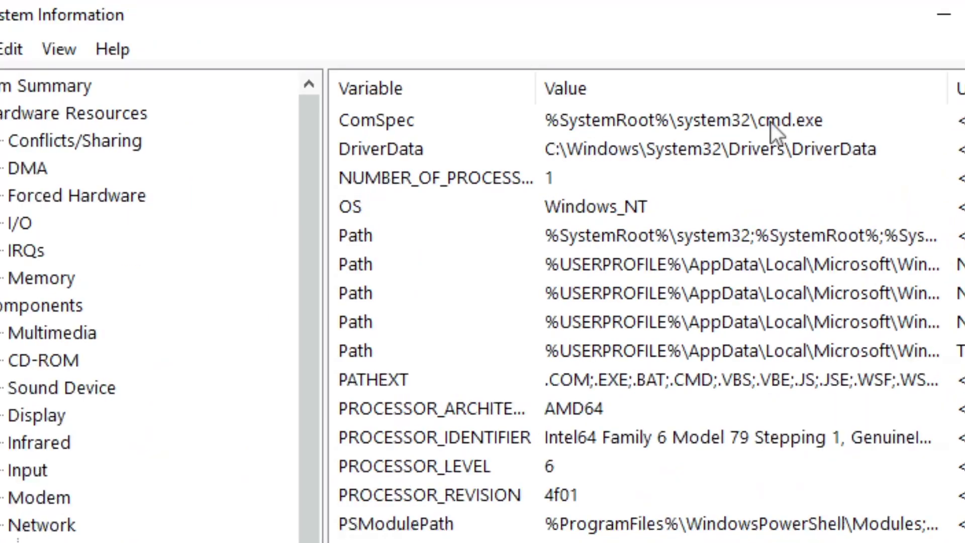
left_click(579, 118)
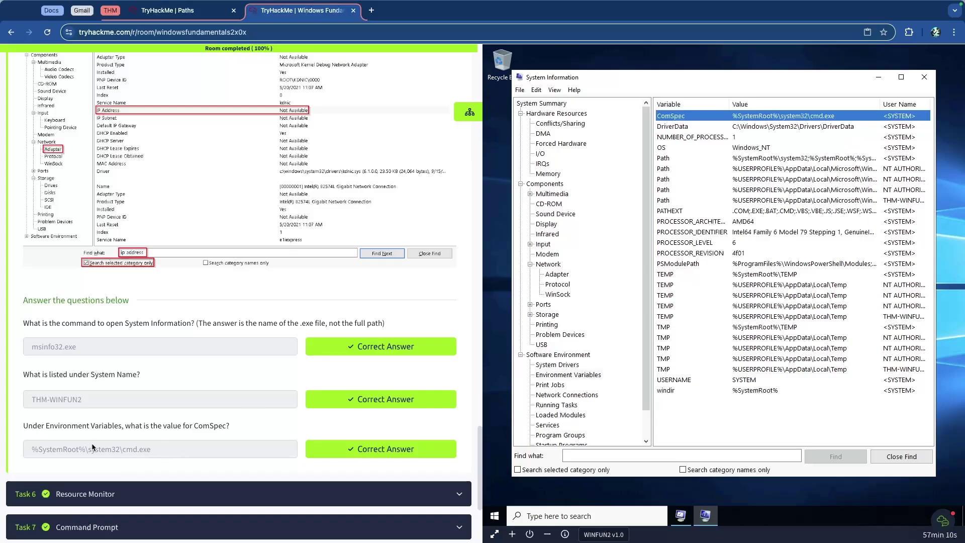
- Collapse the Task 5 System Information section and expand Task 6 Resource Monitor
scroll(92, 445, "up", 5)
scroll(244, 254, "down", 5)
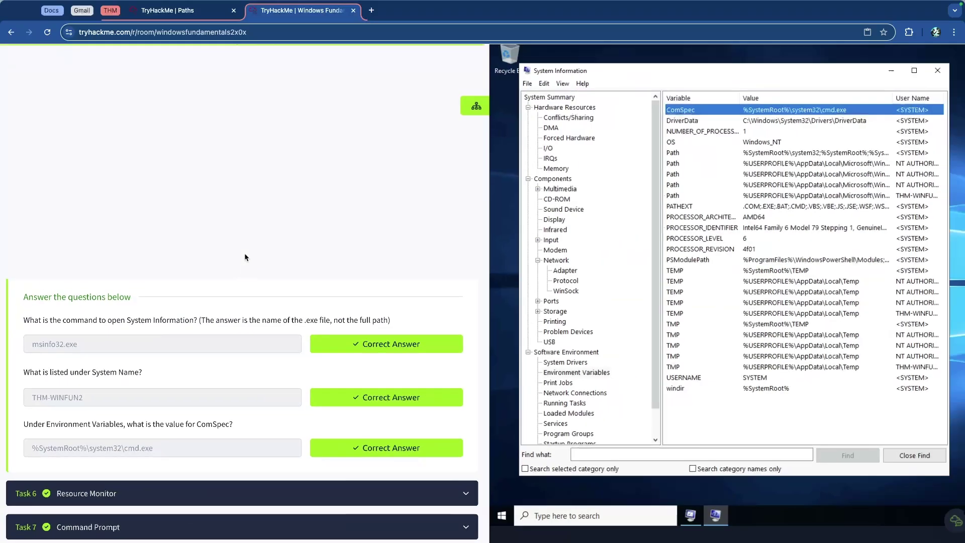
scroll(244, 256, "down", 1)
scroll(197, 248, "up", 20)
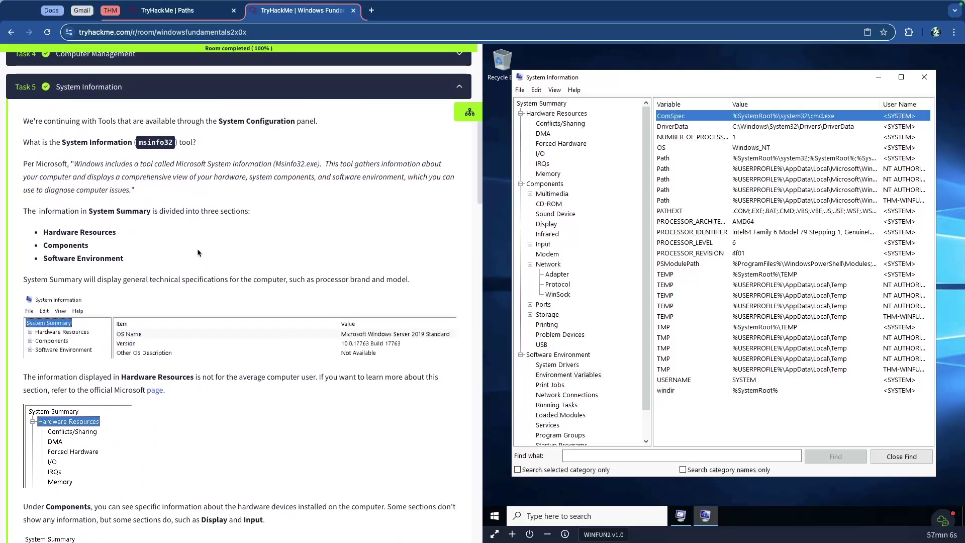
scroll(196, 252, "up", 5)
left_click(174, 252)
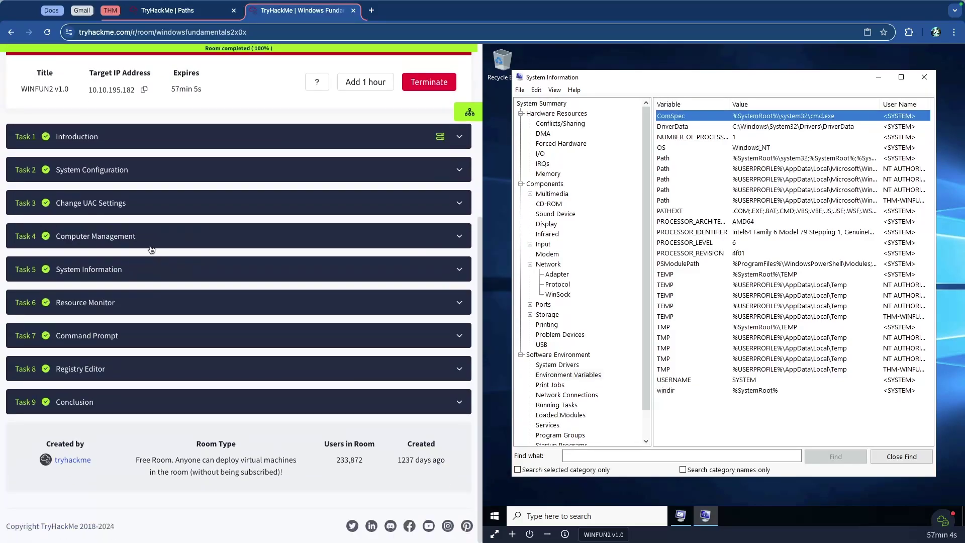
left_click(127, 308)
- Read the opening of the Resource Monitor task, highlighting the System Configuration reference and the per-process and aggregate usage wording
scroll(135, 310, "down", 4)
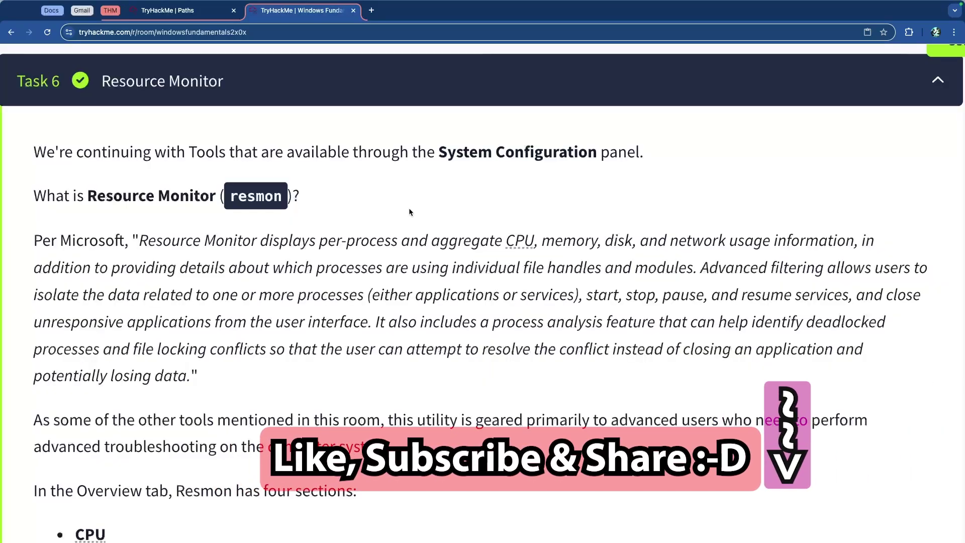
left_click_drag(391, 153, 632, 153)
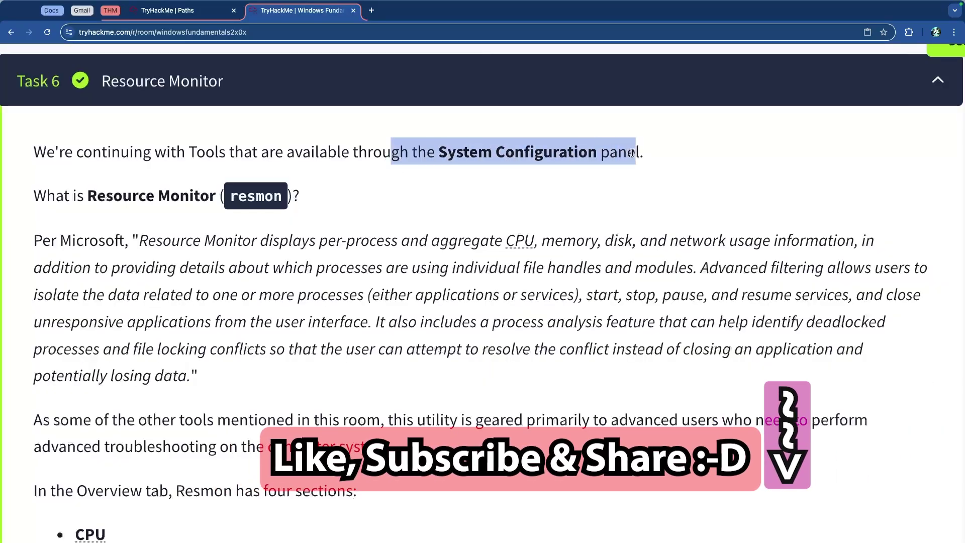
left_click(422, 191)
scroll(352, 192, "down", 3)
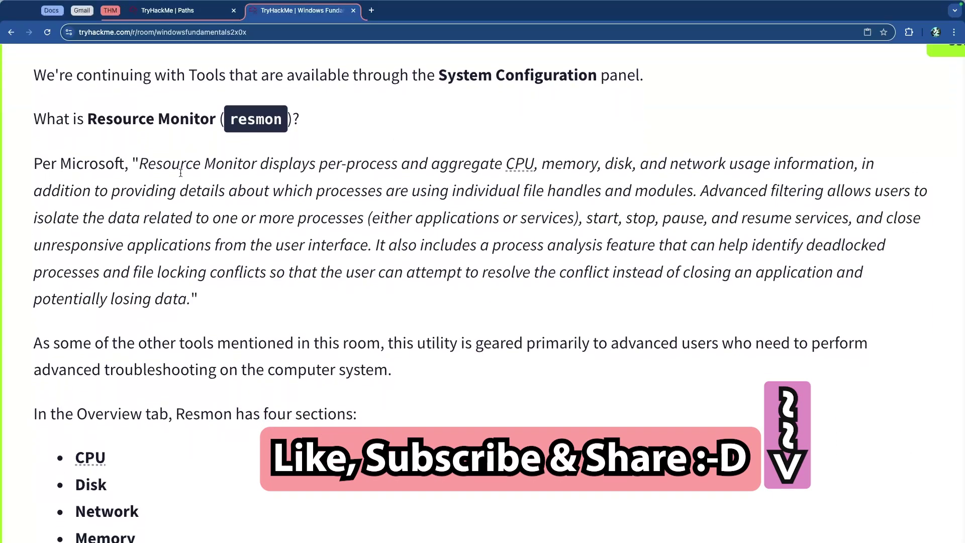
left_click_drag(335, 165, 494, 162)
left_click(344, 166)
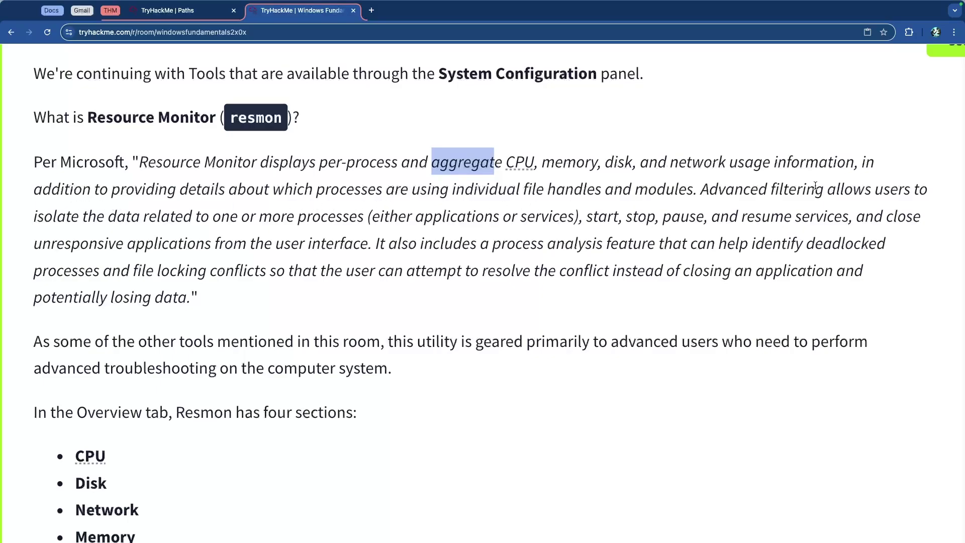
- Read Microsoft's description of advanced filtering in Resource Monitor, highlighting the phrases on pausing and resuming services and closing unresponsive applications
left_click_drag(726, 189, 927, 190)
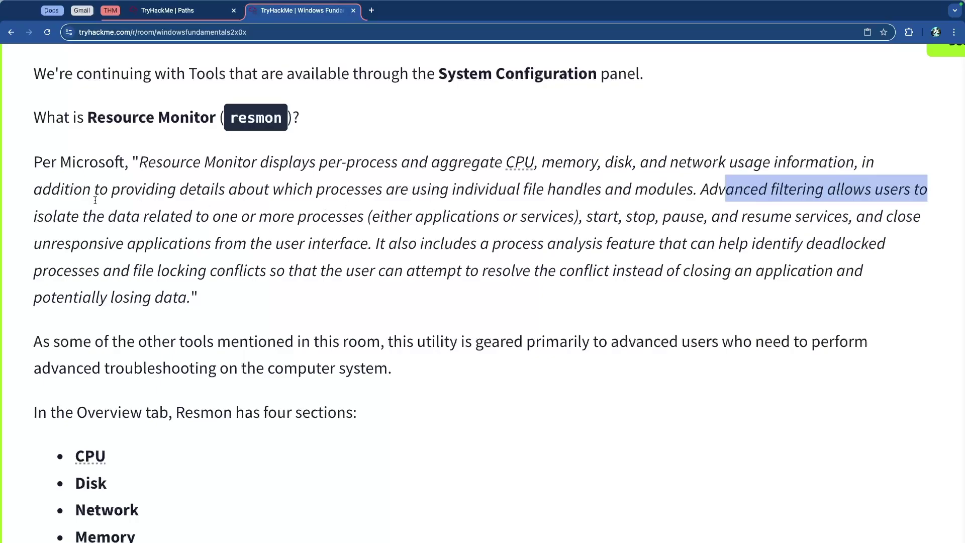
scroll(171, 215, "down", 1)
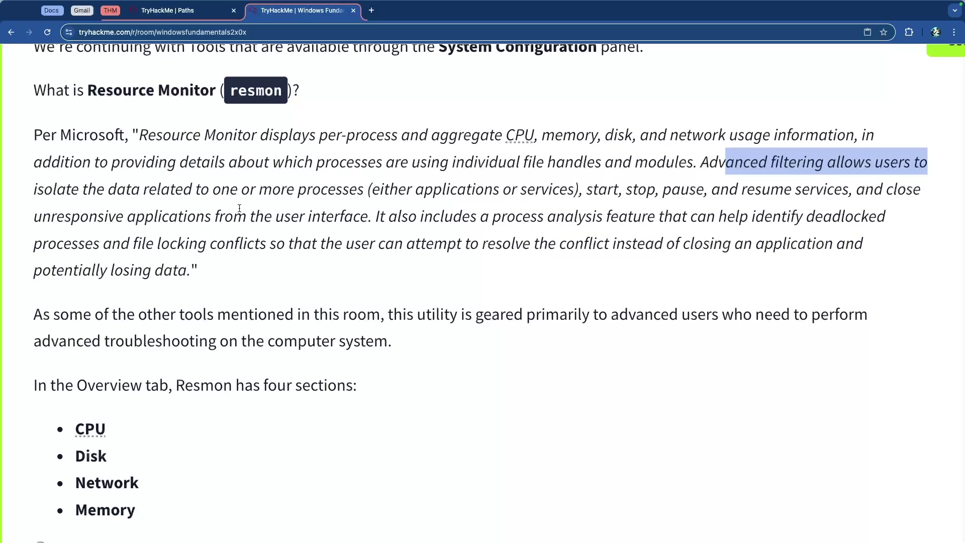
left_click_drag(629, 192, 713, 193)
left_click(737, 192)
left_click_drag(794, 191, 823, 191)
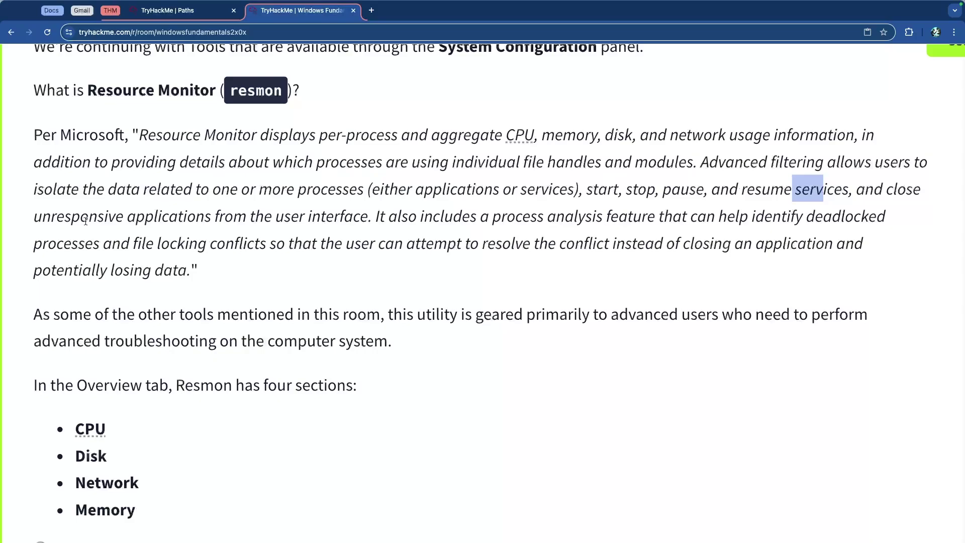
left_click_drag(79, 222, 302, 221)
left_click(276, 228)
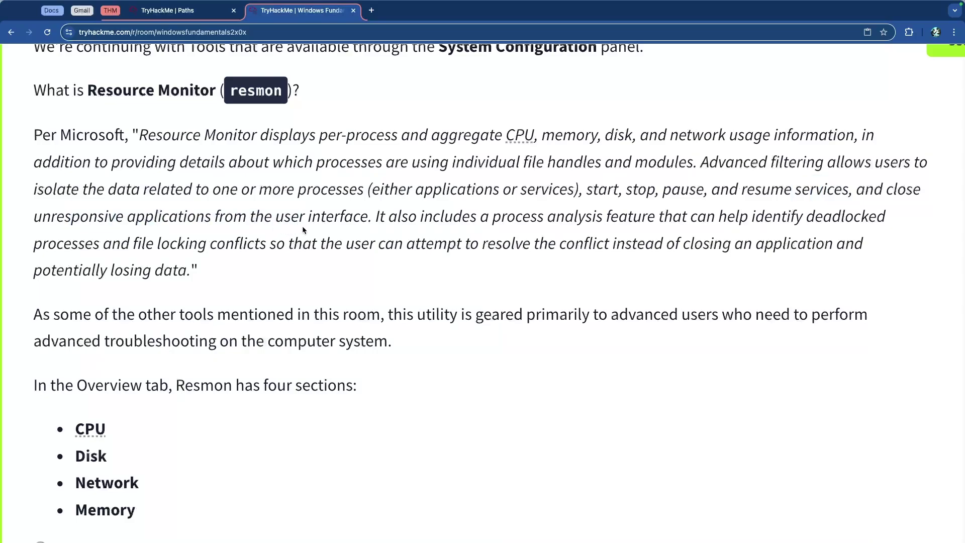
- Examine the tool's intended audience and the CPU, Disk, Network and Memory sections in the sample Overview image
scroll(342, 232, "down", 3)
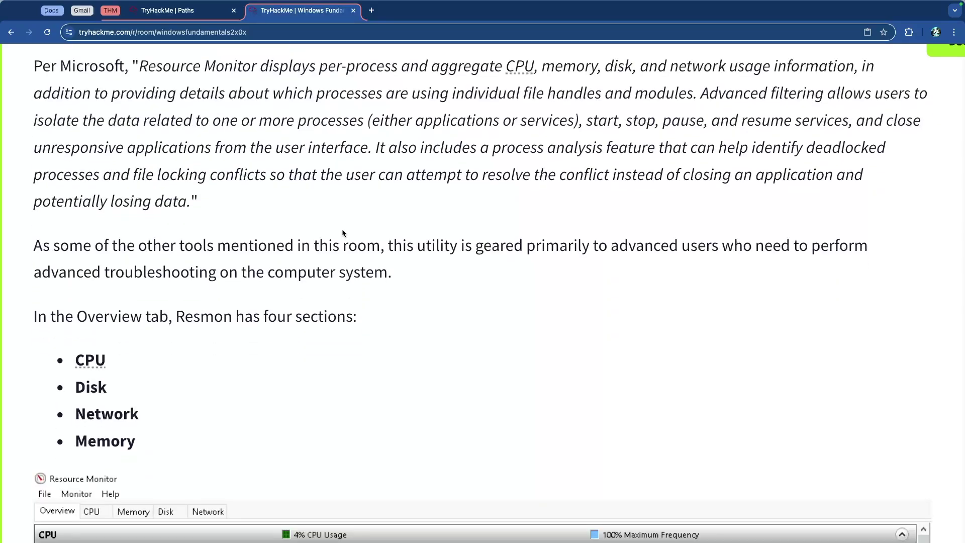
scroll(327, 232, "down", 1)
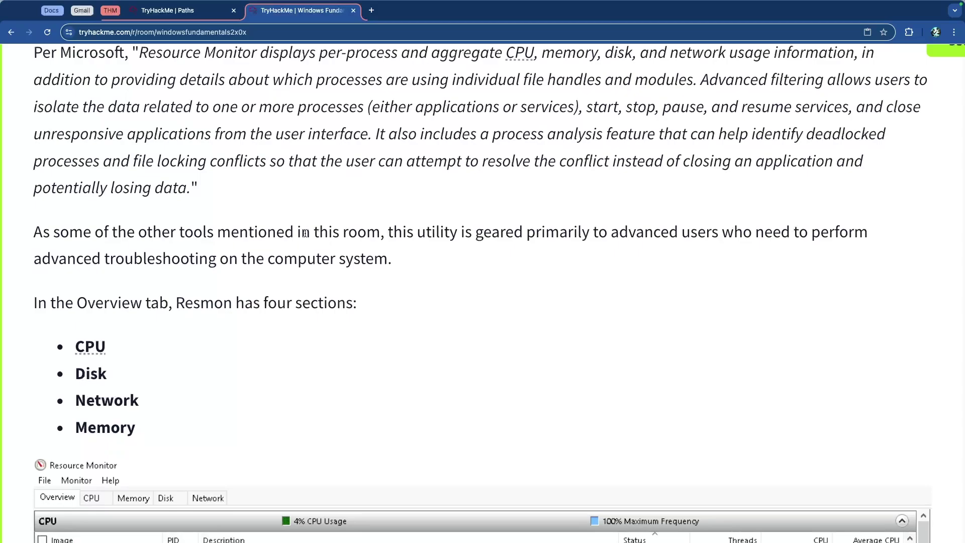
scroll(305, 233, "up", 4)
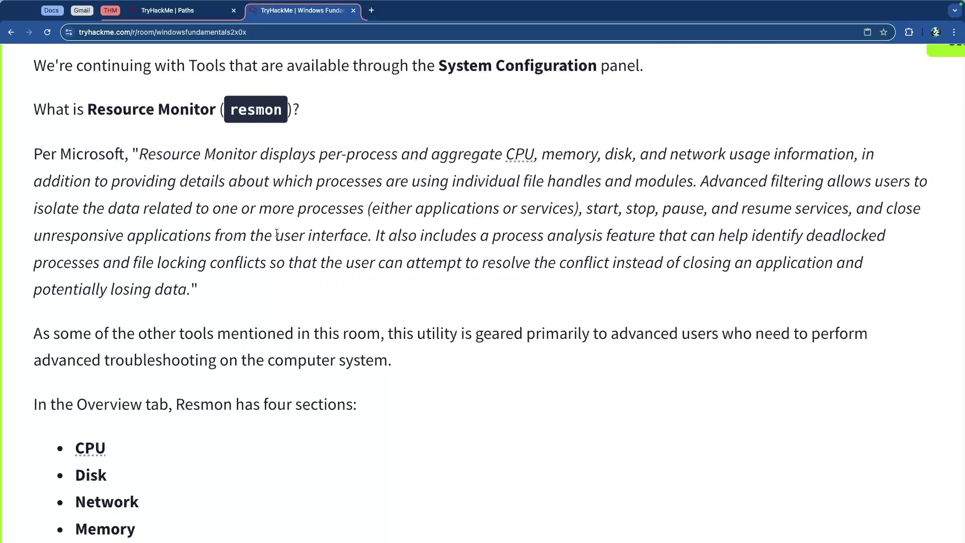
scroll(244, 280, "down", 3)
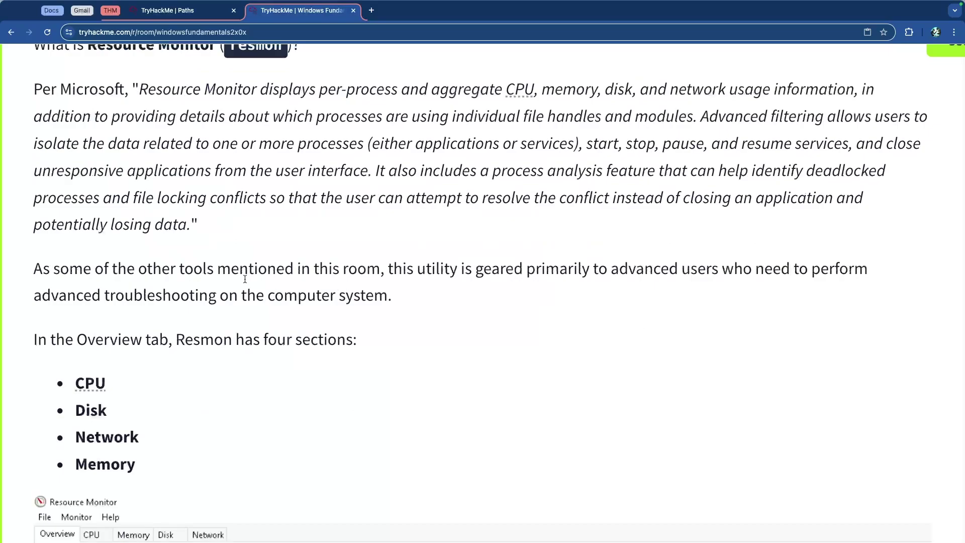
scroll(245, 279, "down", 5)
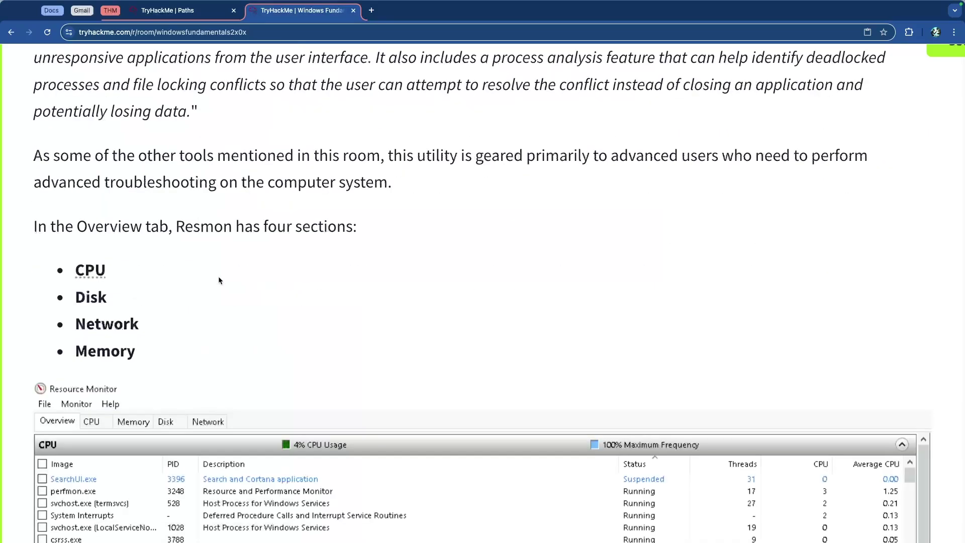
scroll(219, 280, "down", 8)
scroll(219, 280, "down", 3)
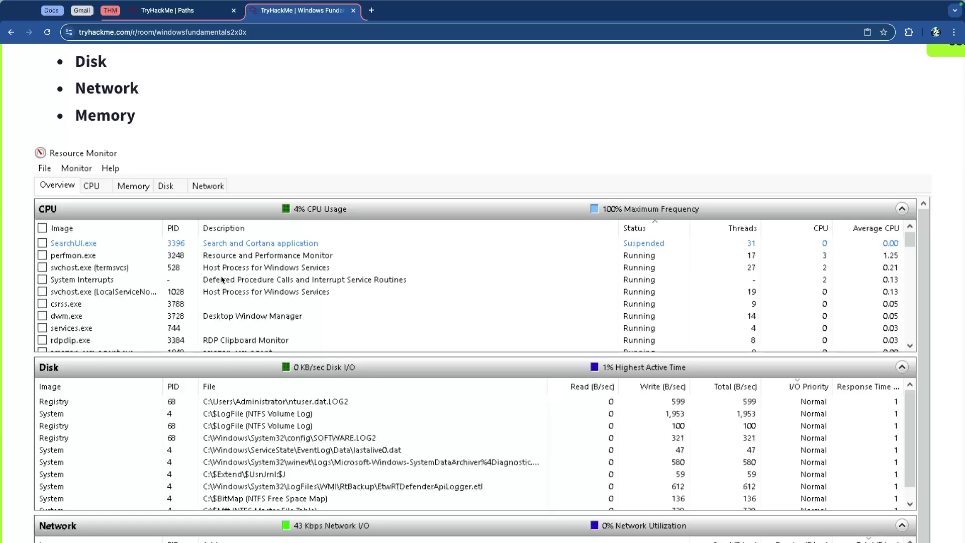
scroll(221, 280, "up", 8)
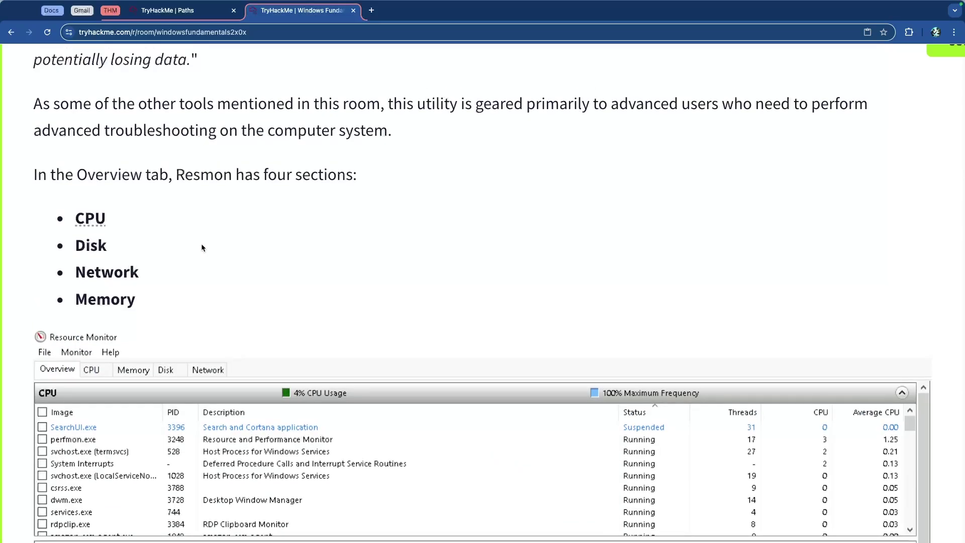
scroll(287, 332, "down", 8)
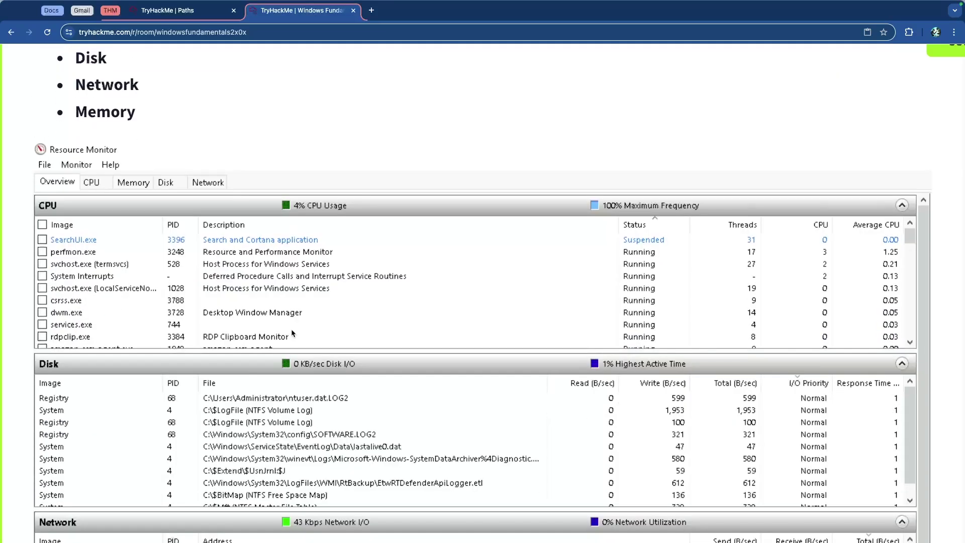
scroll(292, 332, "down", 10)
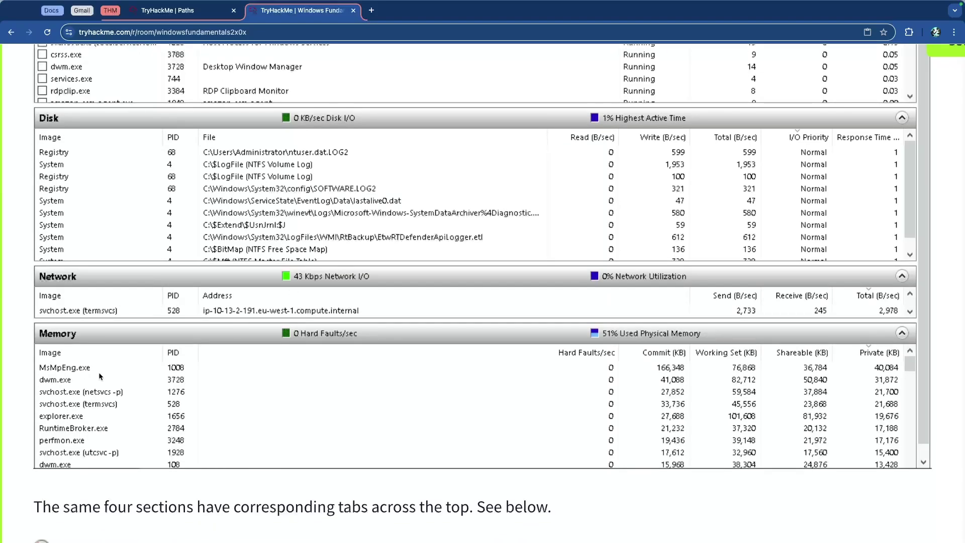
scroll(199, 370, "up", 15)
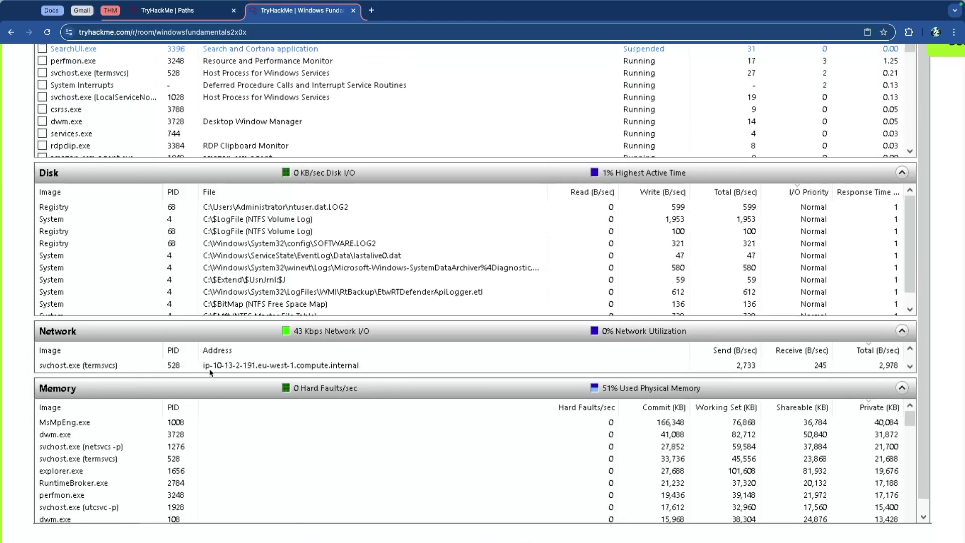
scroll(209, 372, "up", 5)
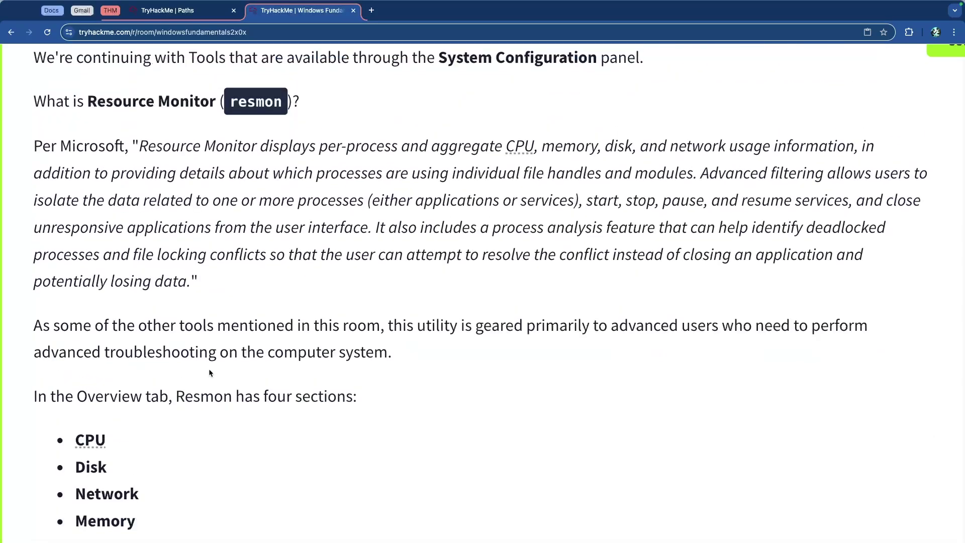
scroll(246, 349, "down", 5)
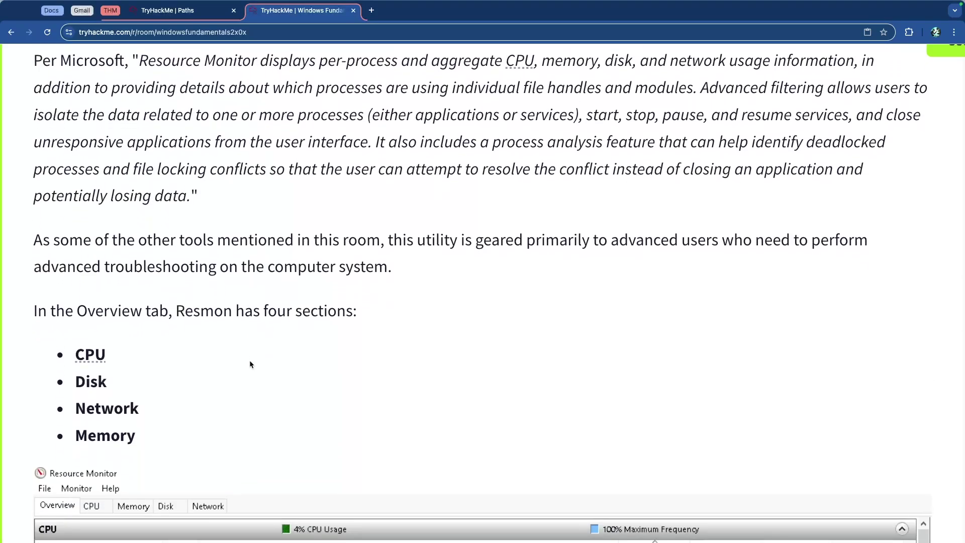
scroll(240, 357, "down", 3)
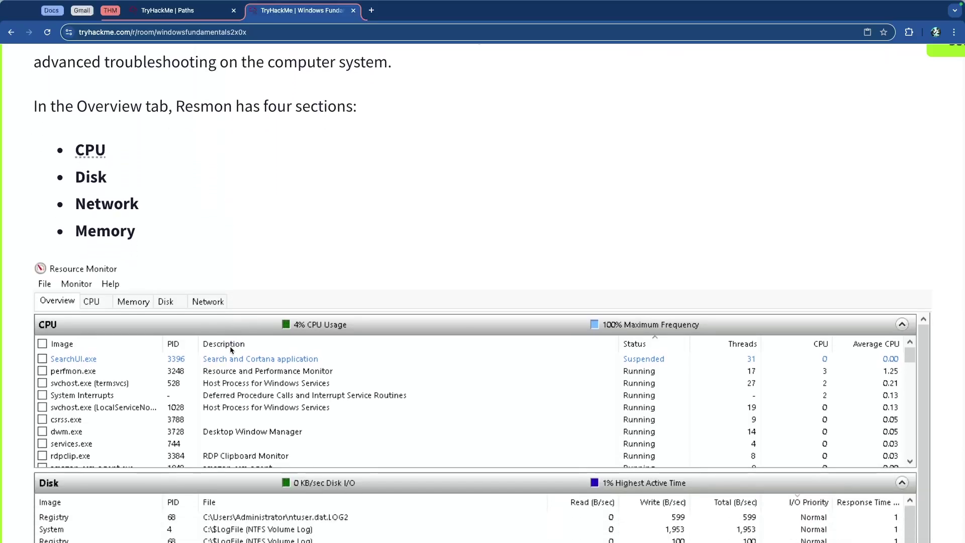
- Reread the sentence introducing the four Overview sections, highlighting the Overview tab wording and the word "Resmon"
scroll(230, 347, "up", 2)
left_click_drag(60, 197, 223, 197)
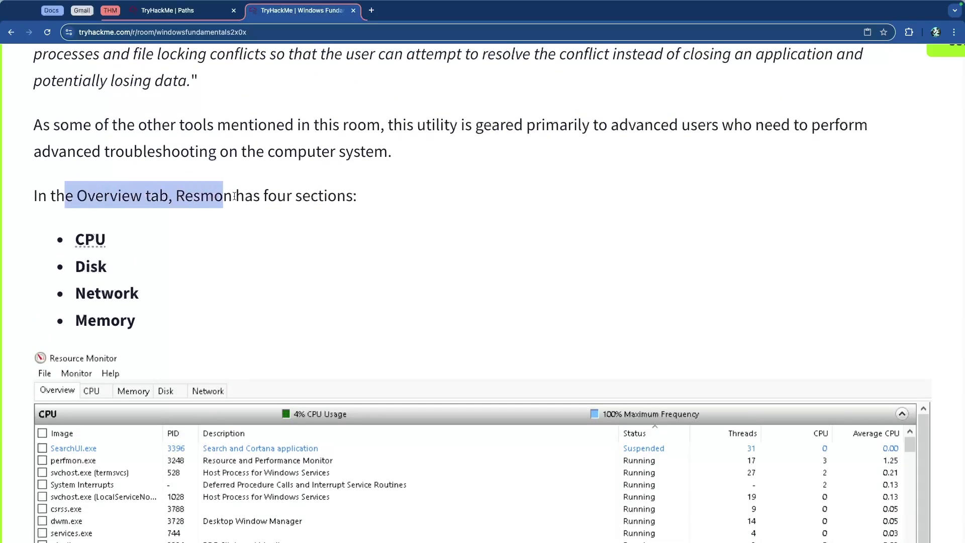
left_click(253, 207)
double_click(190, 200)
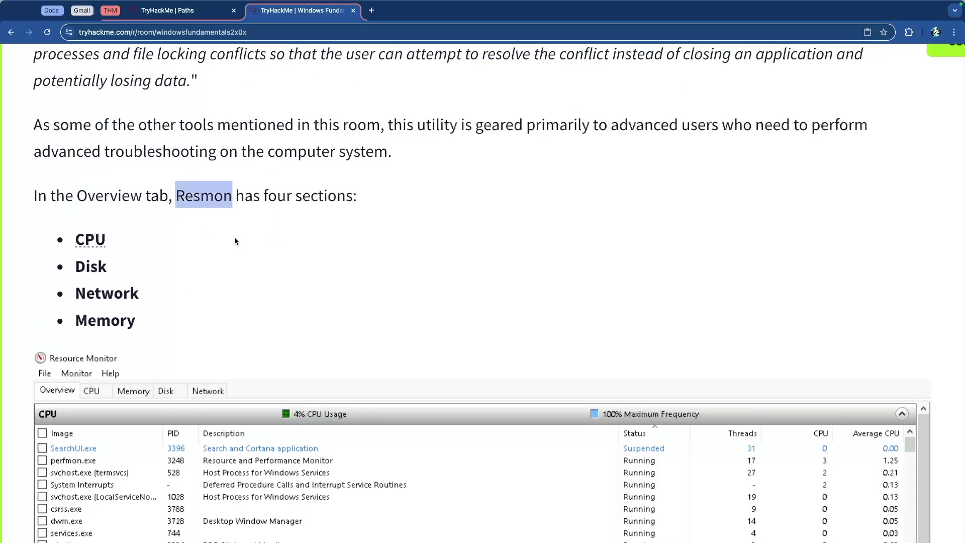
left_click(235, 237)
scroll(208, 261, "down", 2)
- Read how the four sections map to corresponding tabs, highlighting that sentence and the note on each tab's additional information
scroll(117, 225, "down", 10)
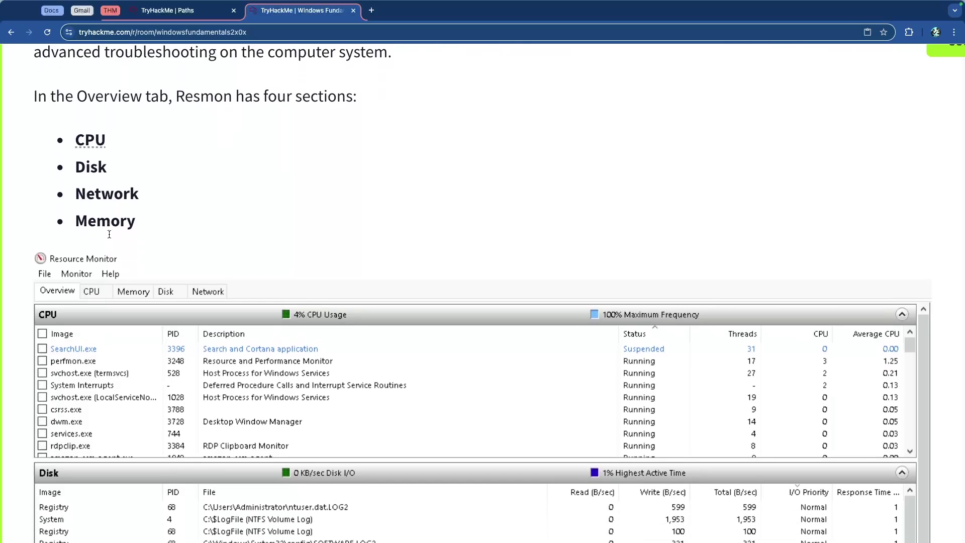
scroll(112, 236, "down", 4)
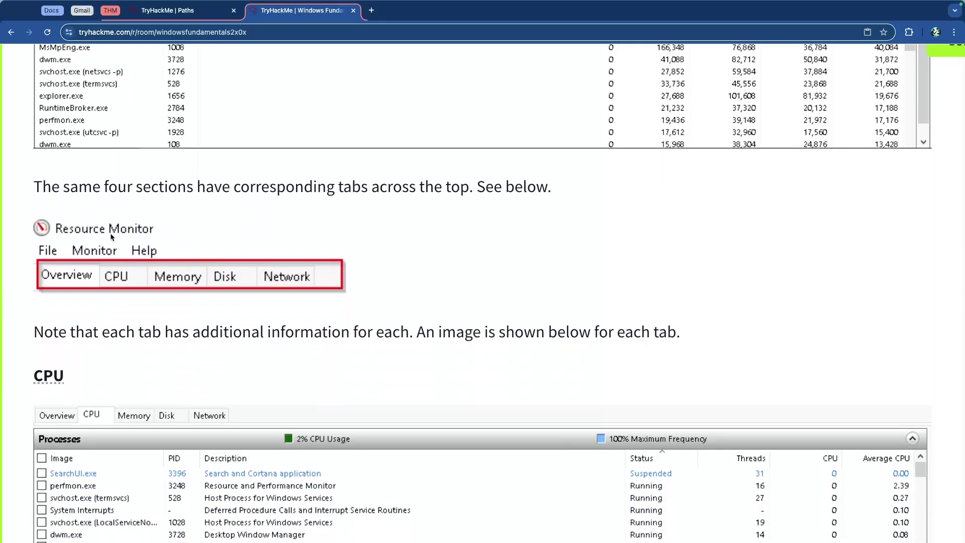
left_click_drag(176, 102, 471, 102)
left_click(472, 102)
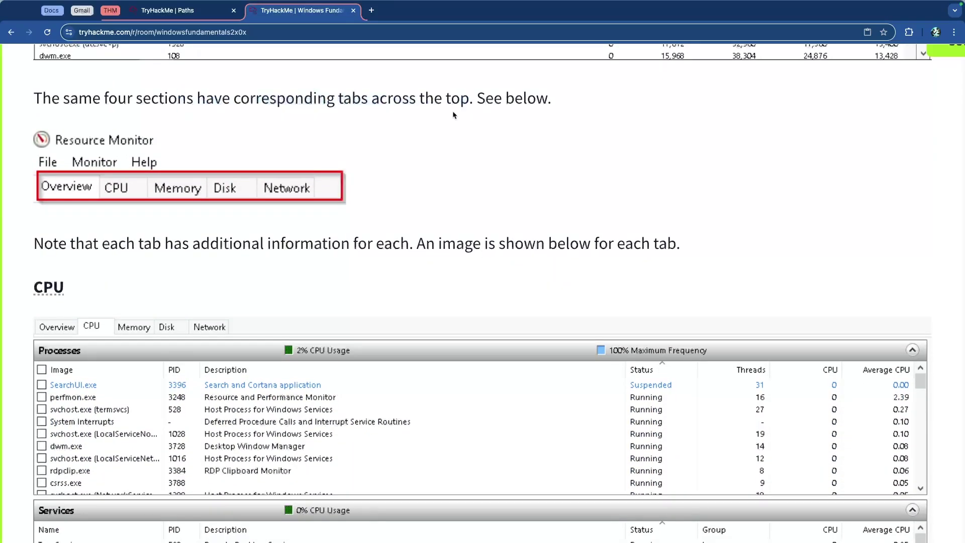
scroll(427, 153, "down", 3)
left_click_drag(84, 120, 457, 123)
scroll(350, 132, "down", 1)
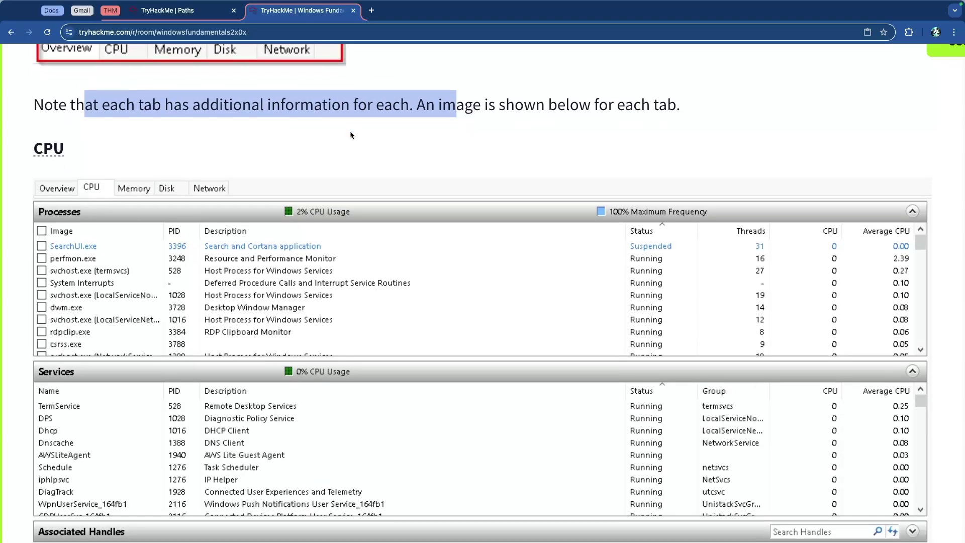
- Compare the sample CPU tab image, with its Processes and Services sections, against the sample Overview image
scroll(269, 130, "down", 3)
scroll(269, 132, "down", 1)
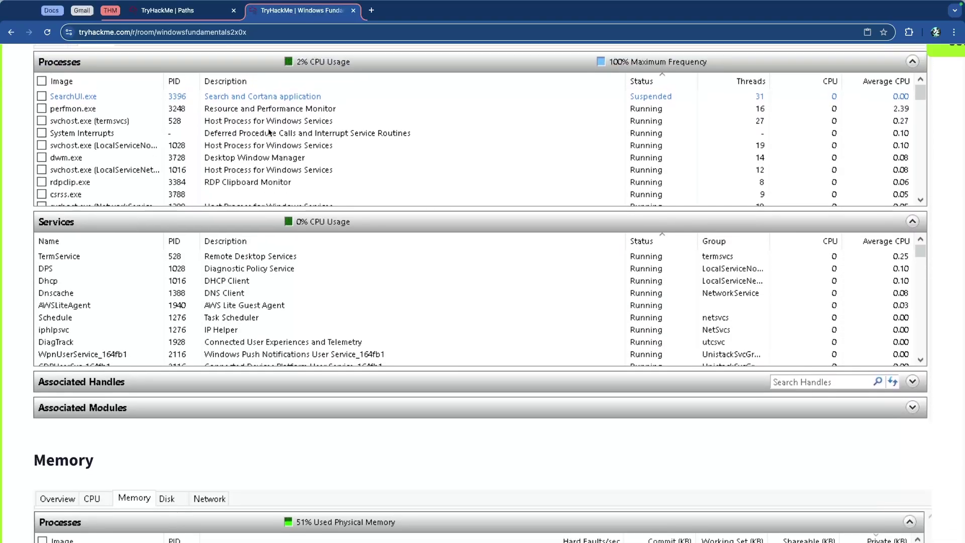
scroll(270, 132, "up", 3)
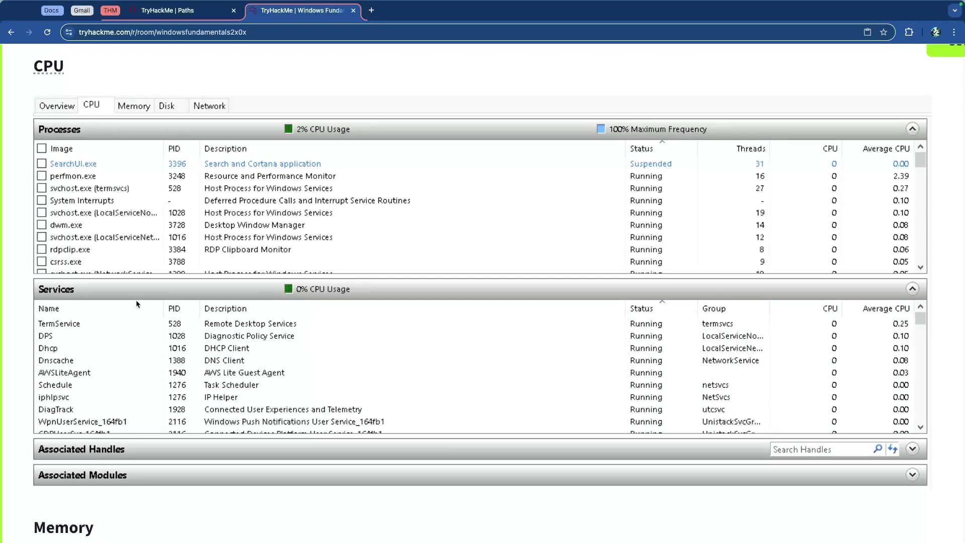
scroll(147, 176, "up", 10)
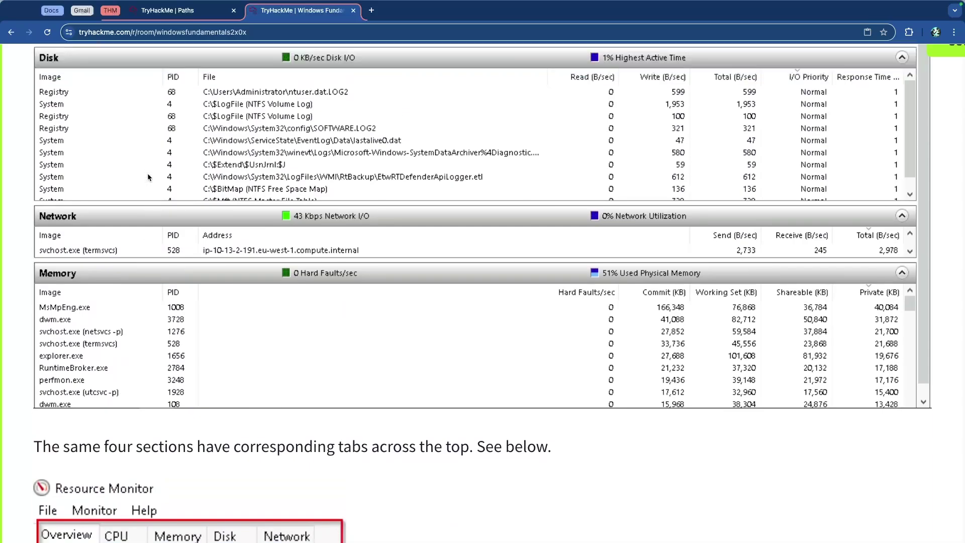
scroll(147, 174, "up", 5)
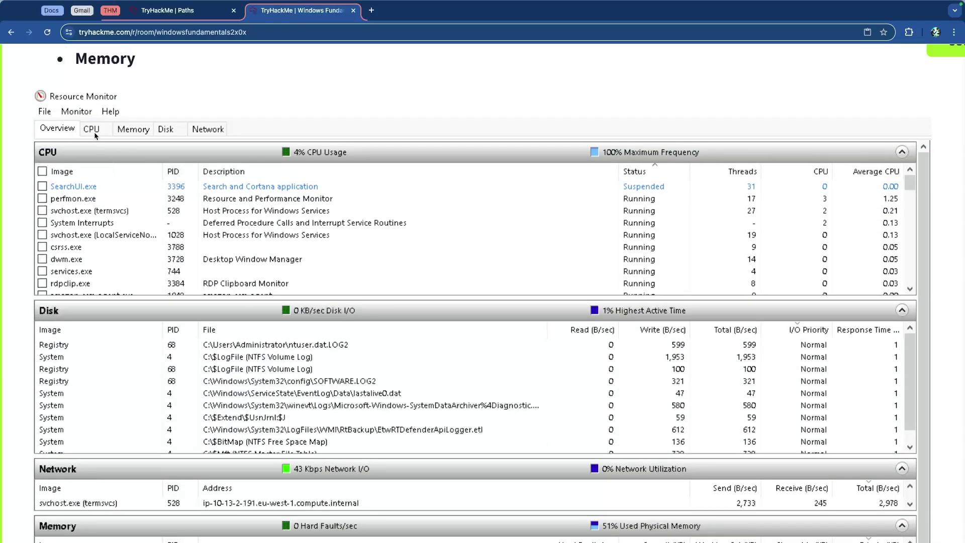
scroll(88, 197, "down", 10)
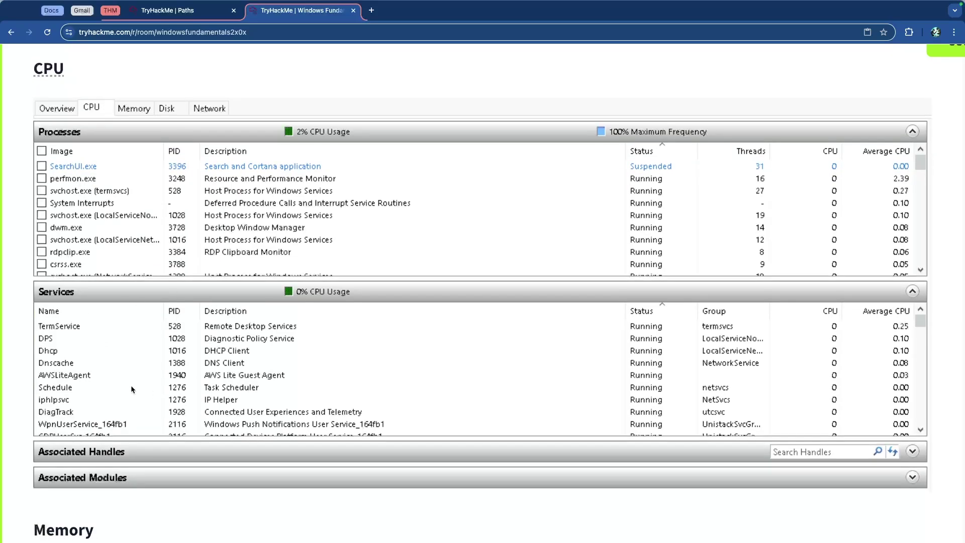
- Look through the sample images for the Memory, Disk and Network tabs in the Resource Monitor task
scroll(155, 357, "down", 9)
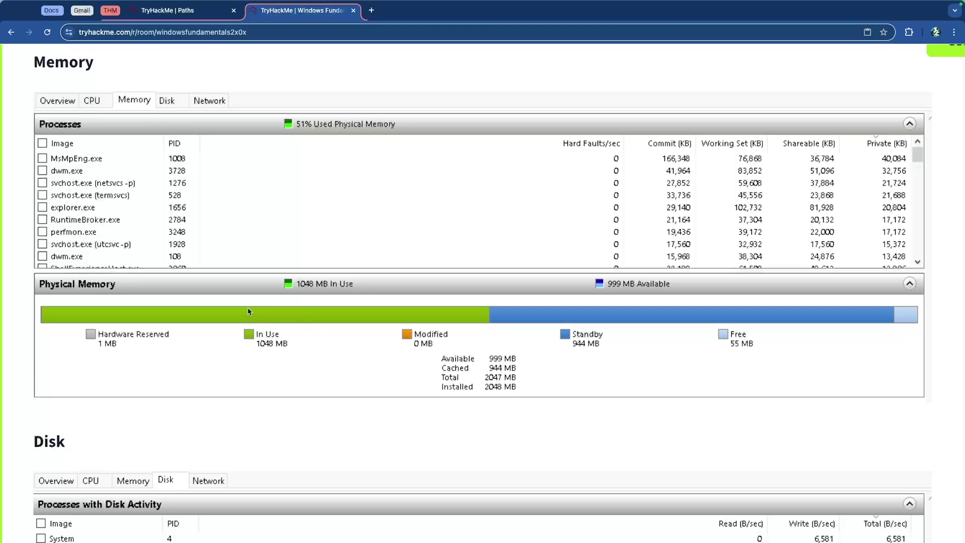
scroll(248, 311, "down", 12)
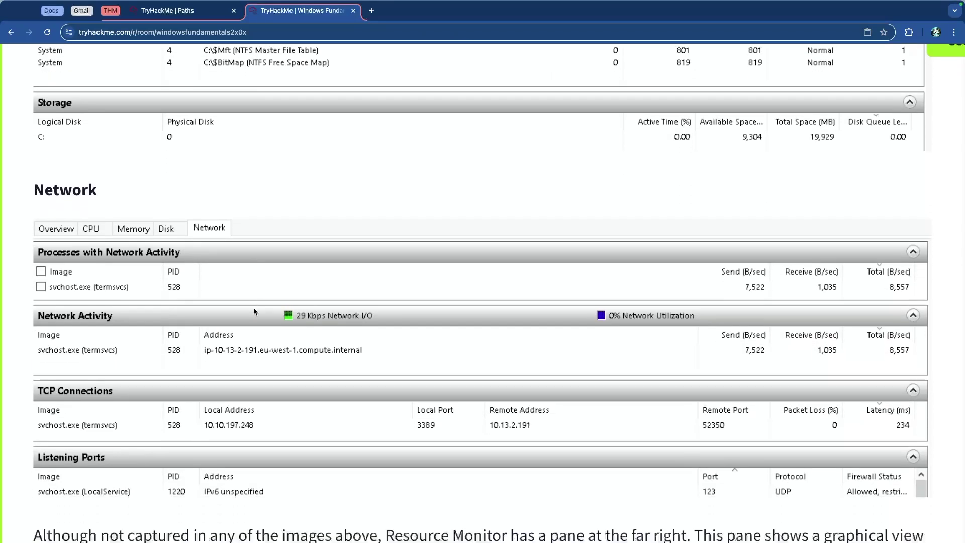
scroll(253, 310, "down", 7)
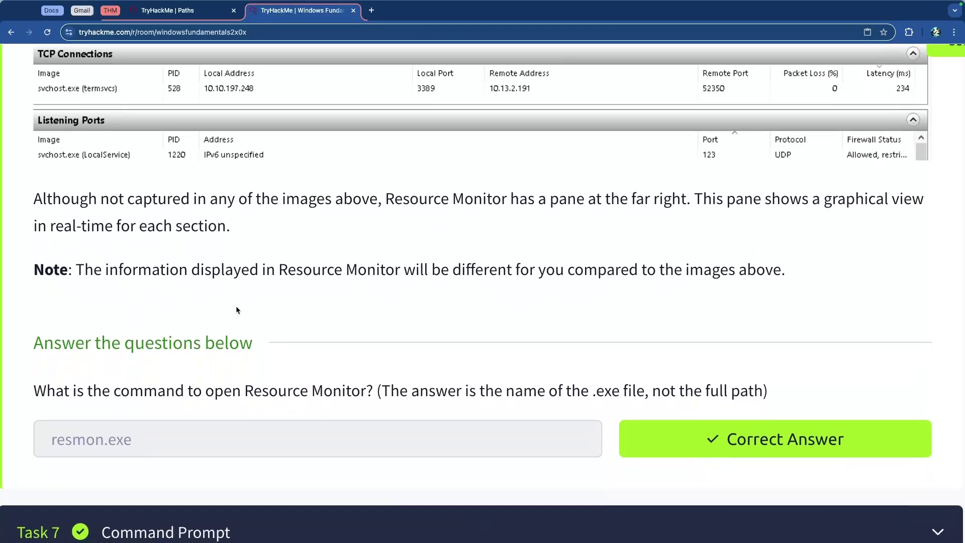
- Read about the pane at Resource Monitor's far right, highlighting its location and the graphical view wording
left_click_drag(459, 210, 690, 206)
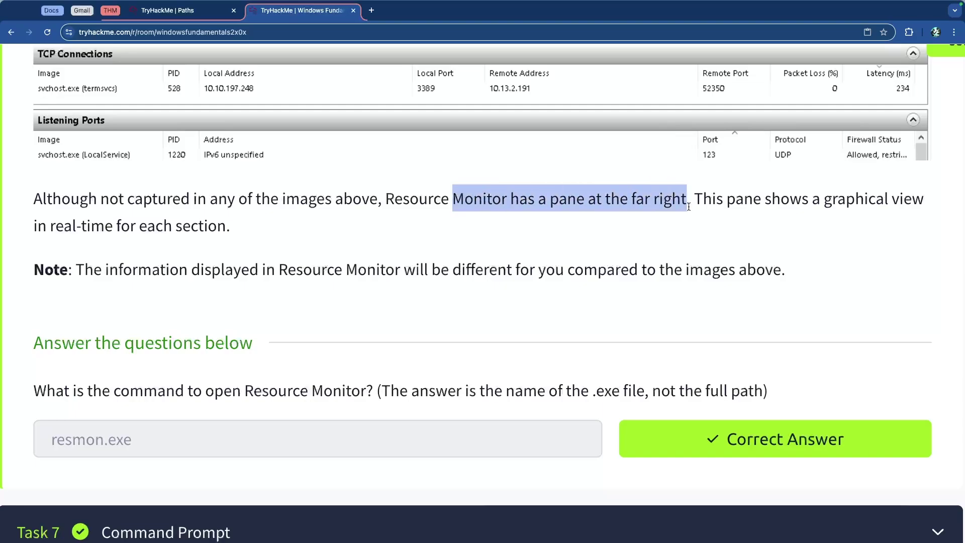
left_click(584, 235)
left_click_drag(765, 203, 910, 200)
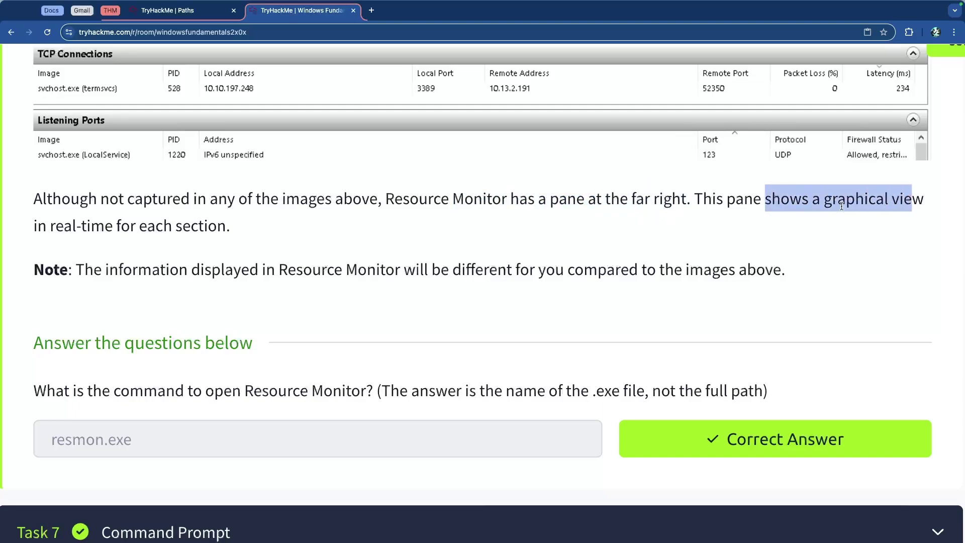
left_click(209, 213)
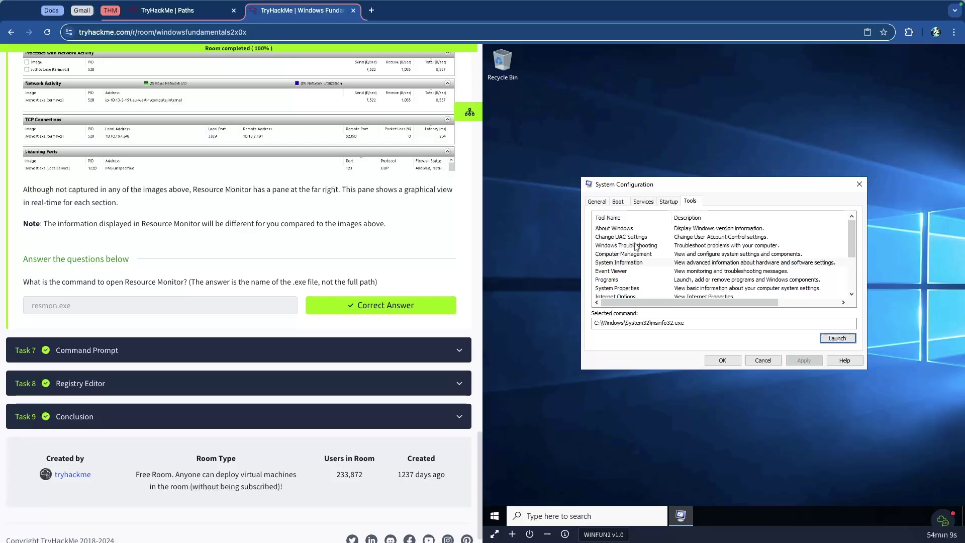
left_click(634, 245)
scroll(644, 278, "down", 2)
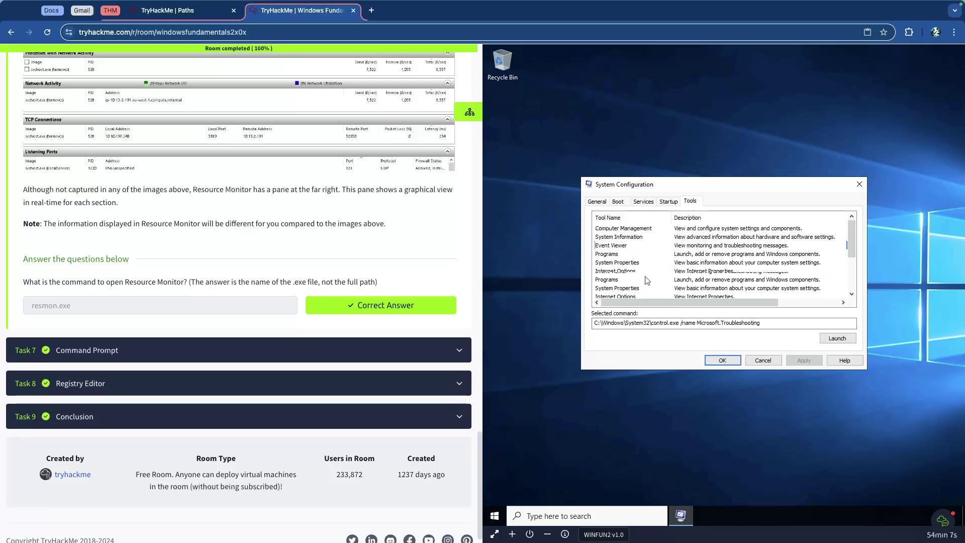
left_click(635, 274)
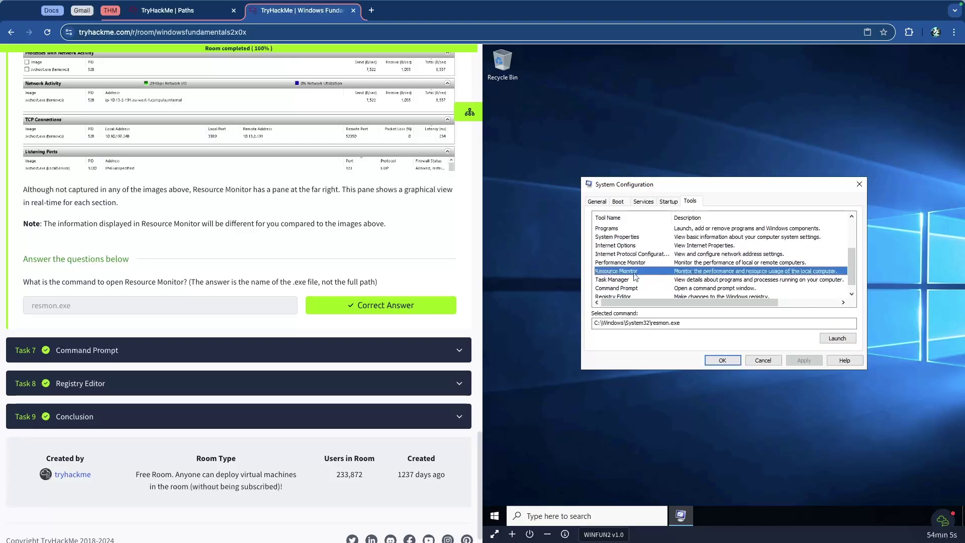
left_click(722, 360)
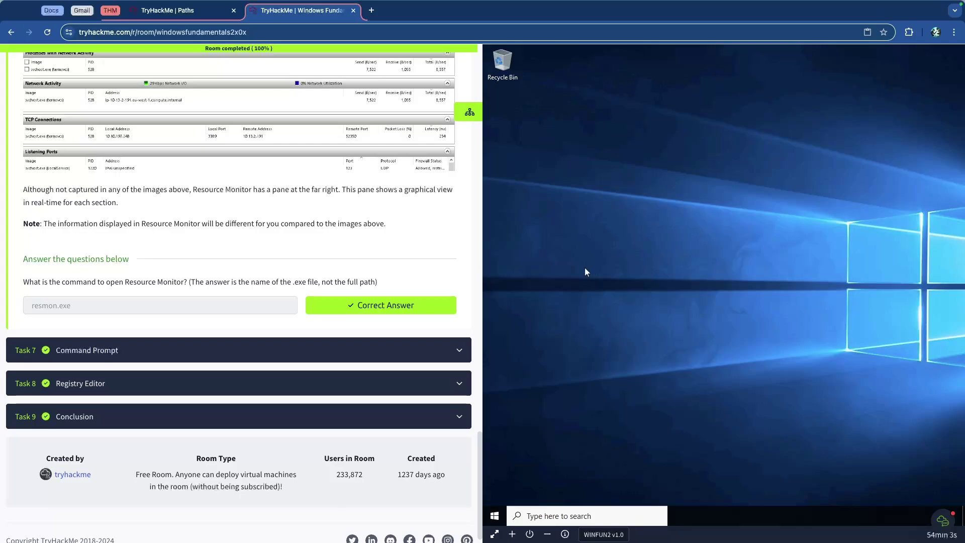
- Reopen System Configuration through the virtual machine's search and launch Resource Monitor from its tools list
left_click(616, 516)
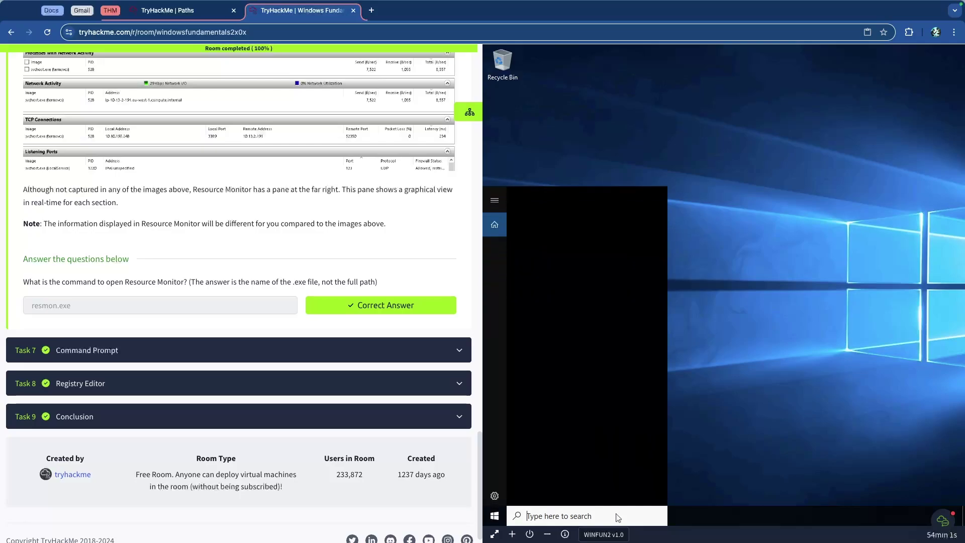
type("resmon")
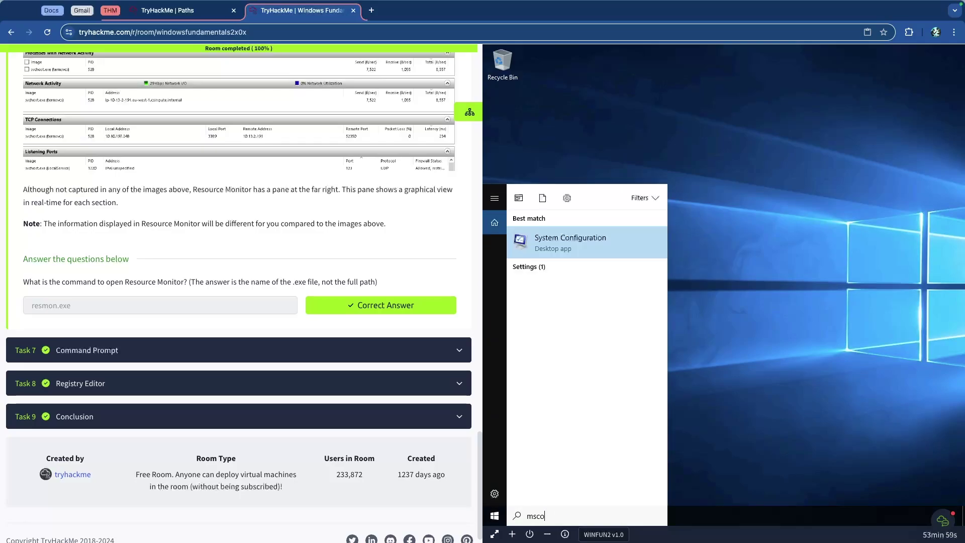
key("Return")
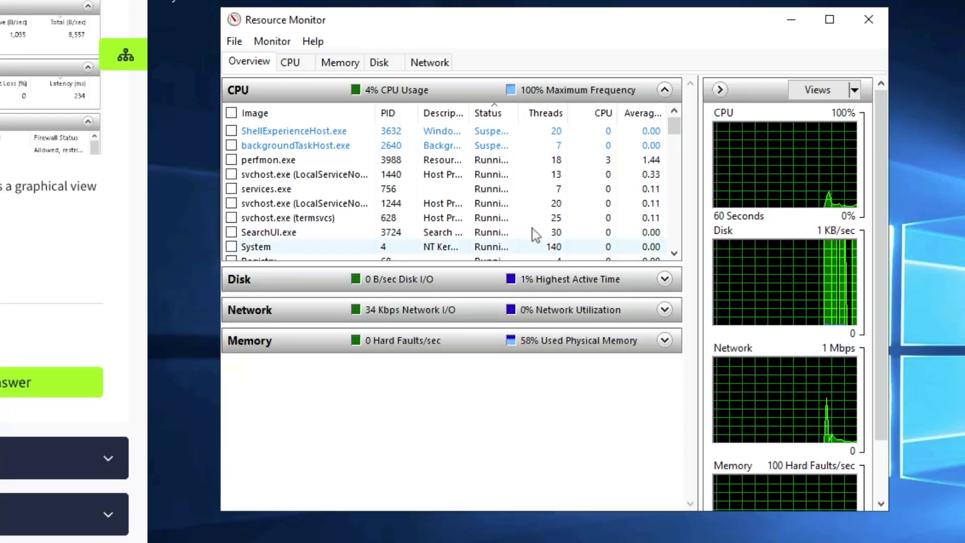
- Examine Resource Monitor's CPU and Memory views alongside the room's sample images, and close Resource Monitor
left_click(293, 63)
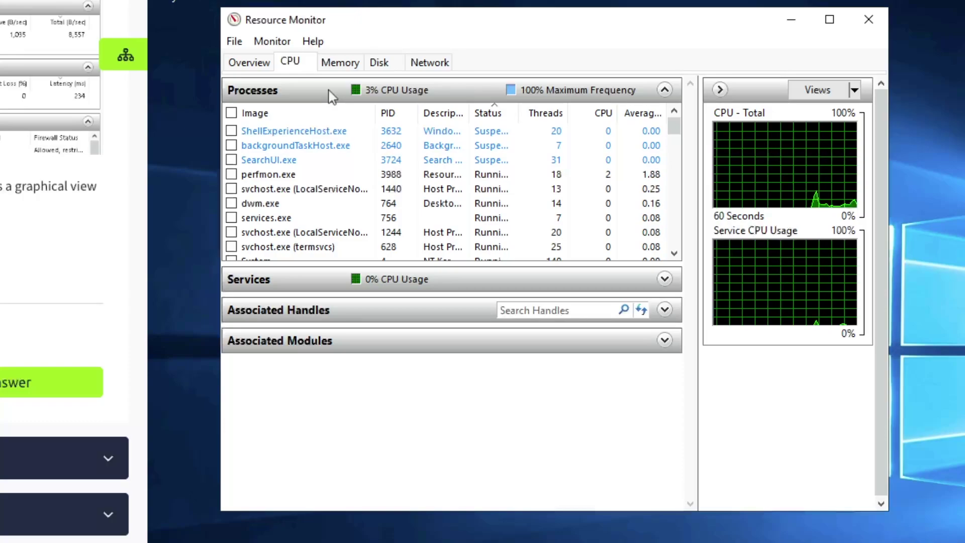
left_click(340, 62)
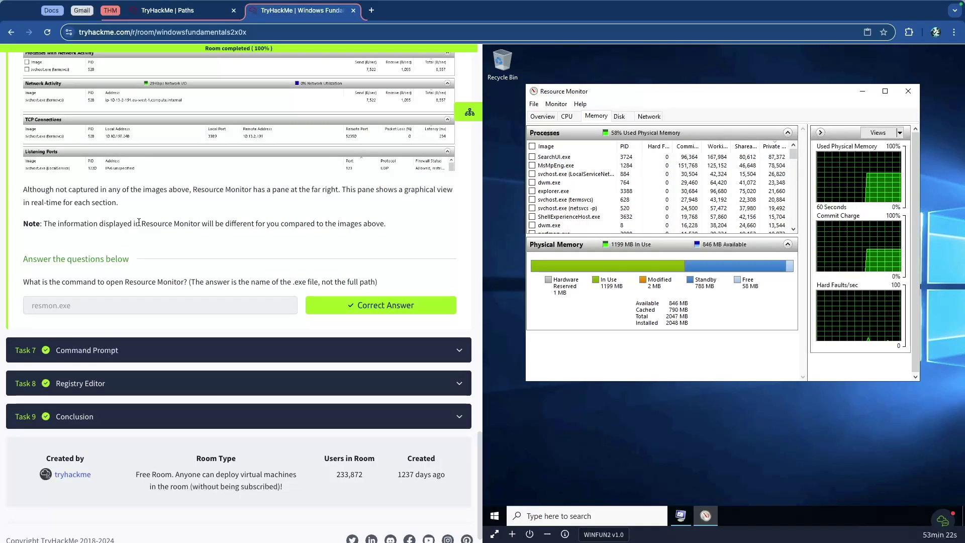
scroll(140, 226, "up", 3)
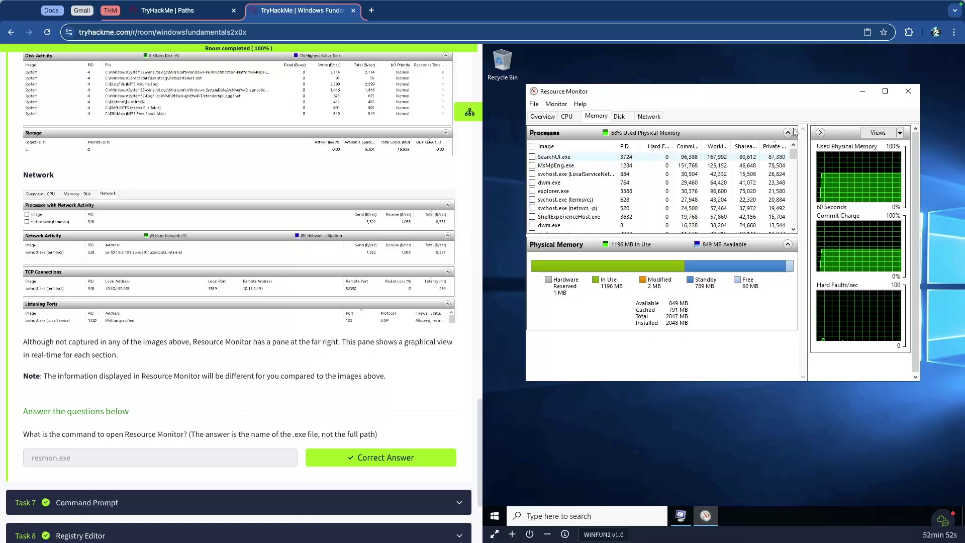
left_click(908, 91)
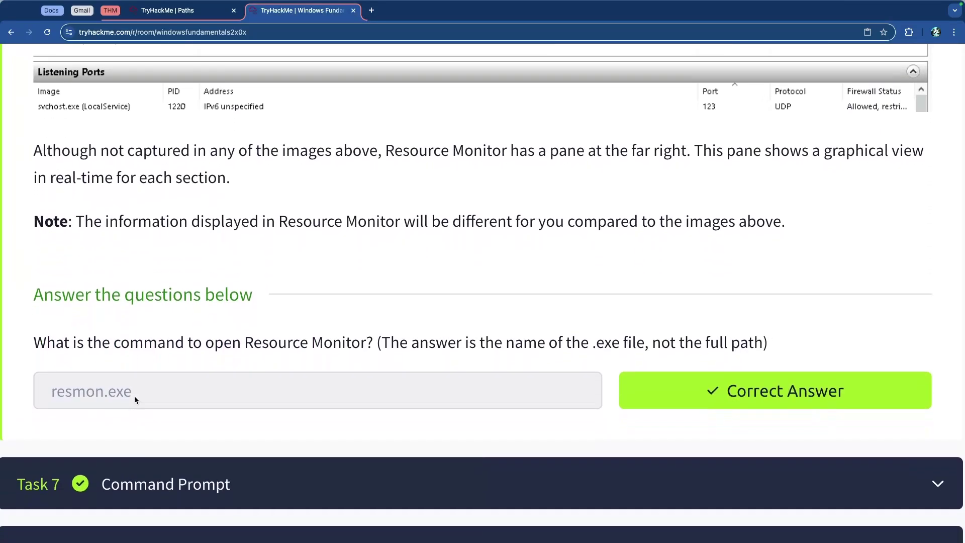
- Review the question on the command that opens Resource Monitor, highlighting the question and the resmon.exe answer
left_click_drag(84, 343, 494, 342)
left_click_drag(138, 392, 49, 391)
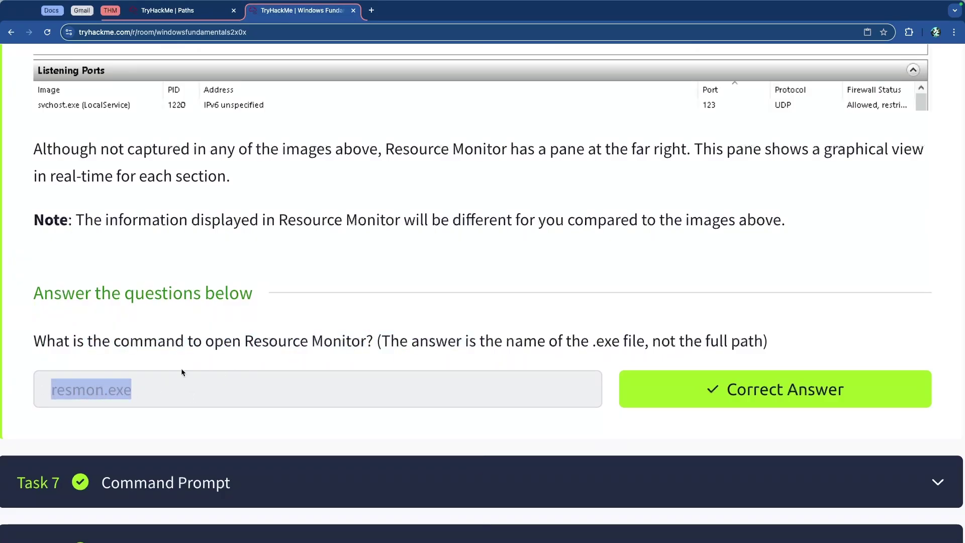
left_click(239, 352)
- Reopen Task 5 System Information and compare the highlighted msinfo32 tool name with the msinfo32.exe answer to its first question
scroll(238, 351, "up", 20)
scroll(239, 356, "up", 20)
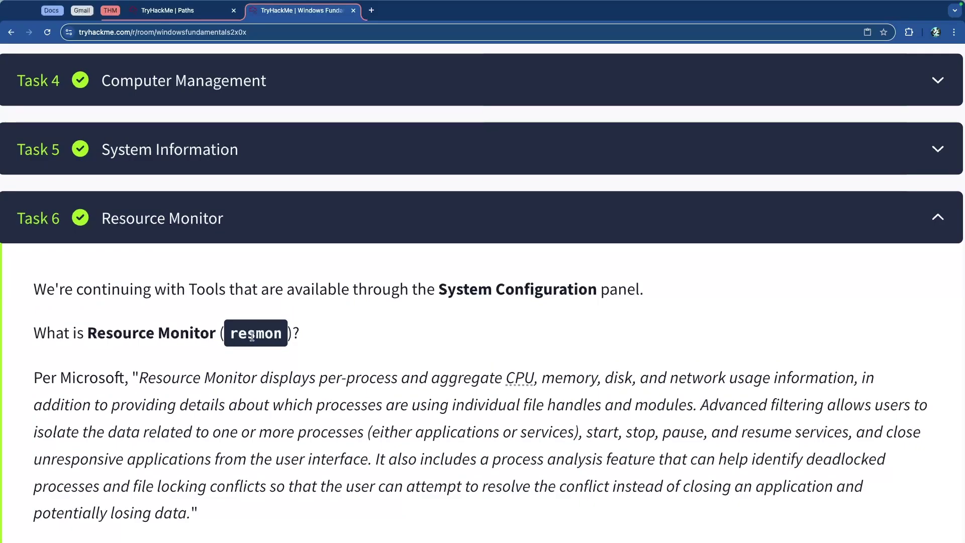
left_click(244, 150)
double_click(335, 263)
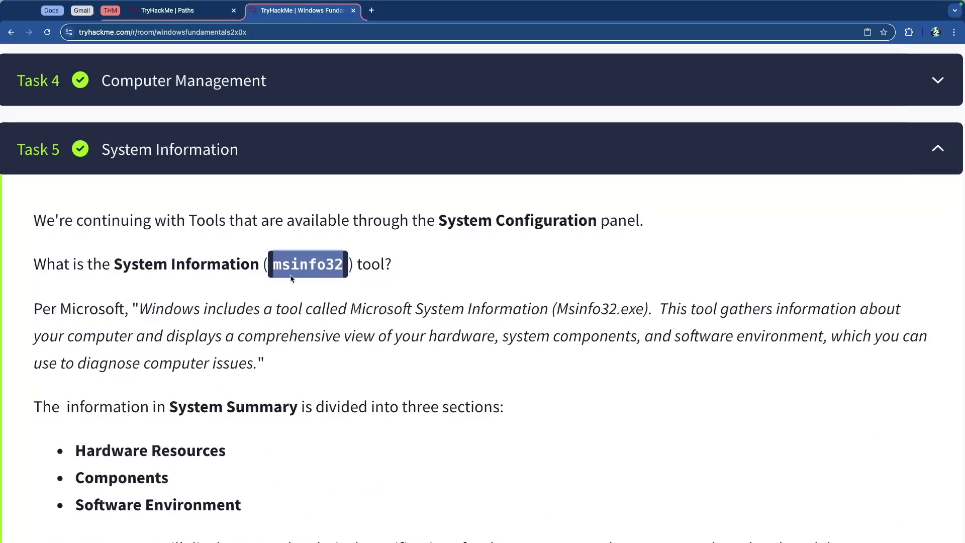
scroll(287, 281, "down", 20)
scroll(288, 284, "down", 20)
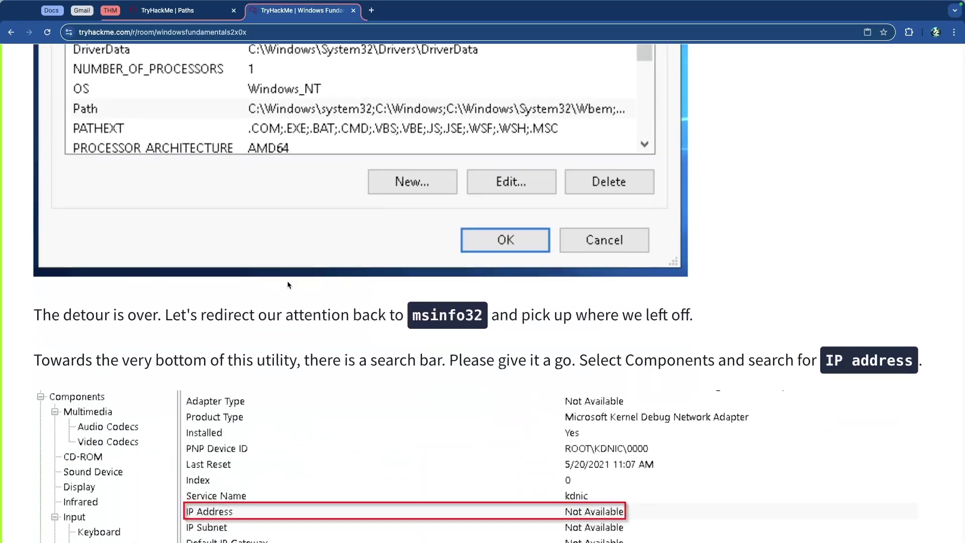
scroll(288, 284, "up", 4)
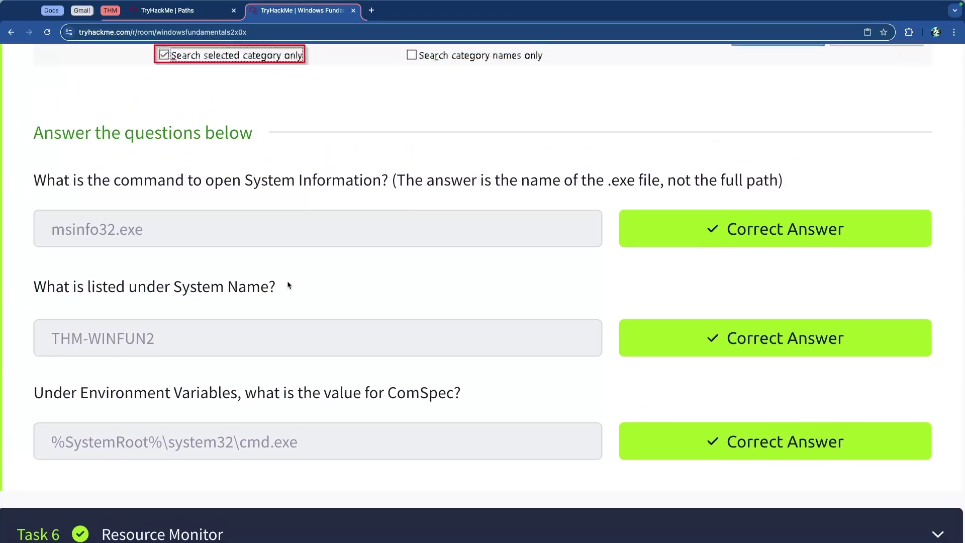
double_click(100, 246)
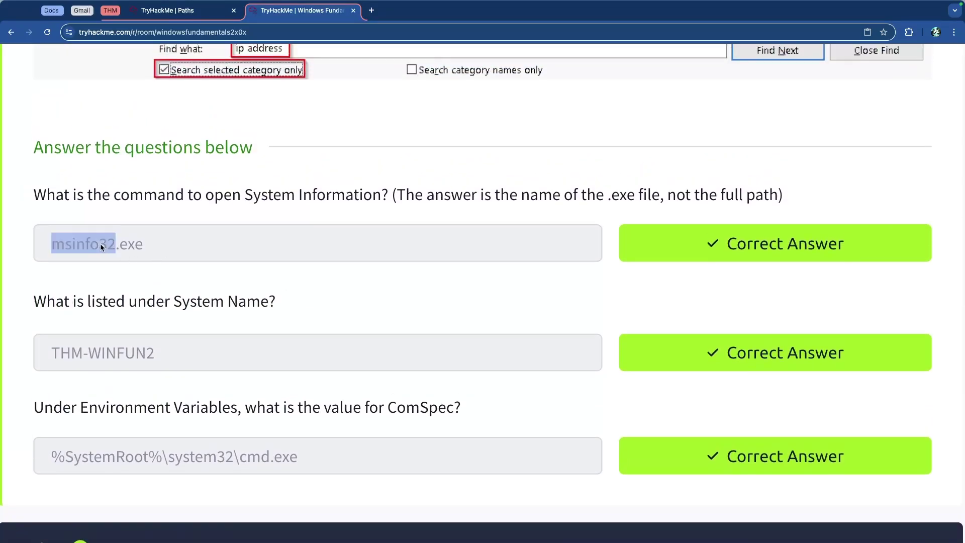
double_click(140, 250)
left_click(541, 197)
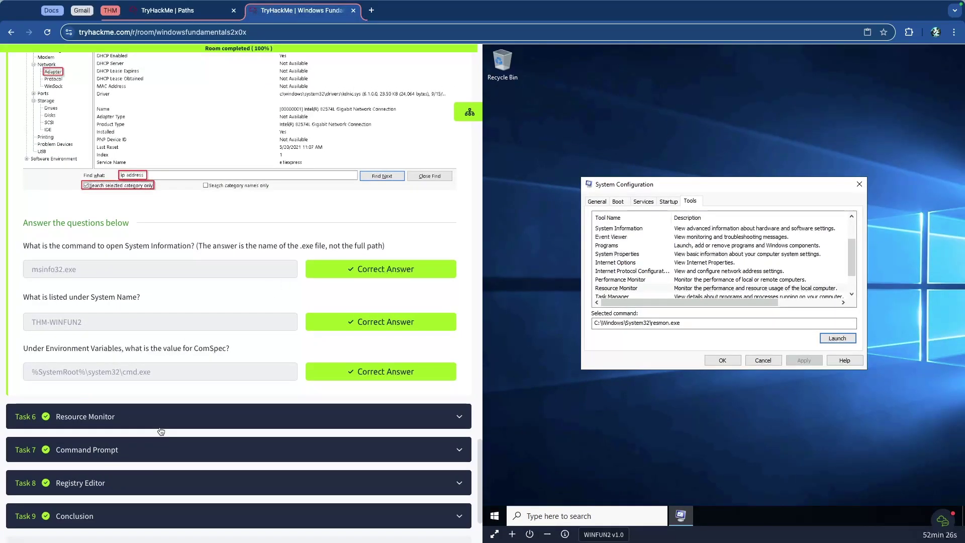
- Reopen the Resource Monitor task and reposition the System Configuration window on the virtual machine's desktop
left_click(159, 463)
scroll(147, 274, "up", 15)
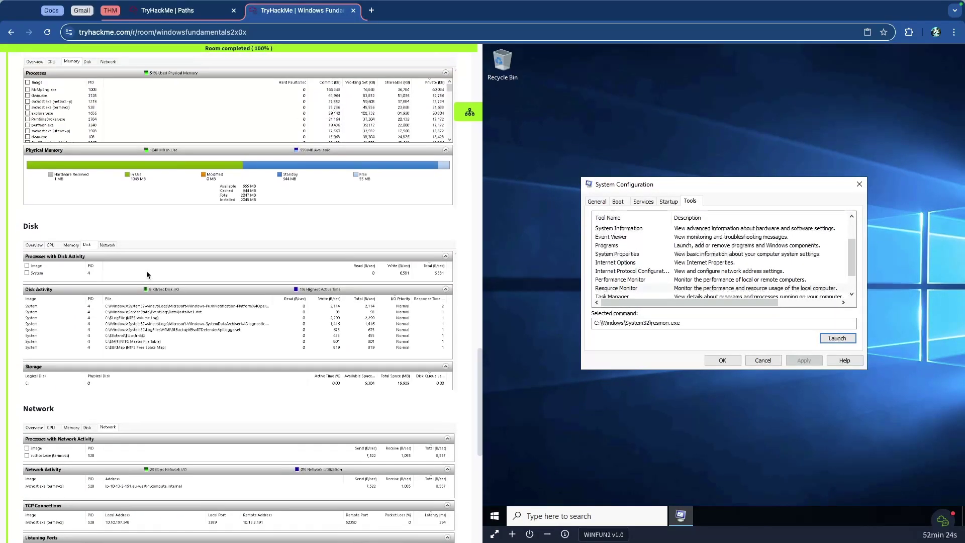
scroll(147, 275, "up", 5)
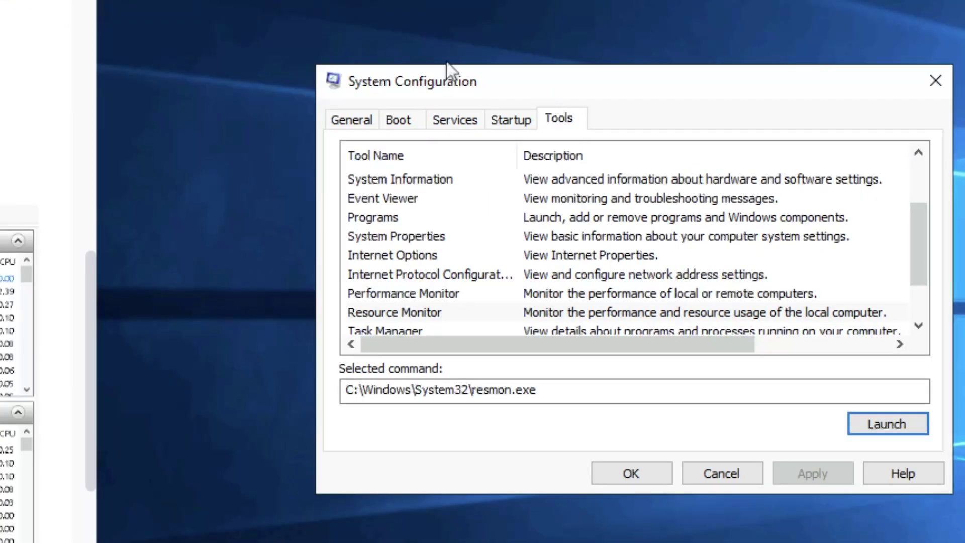
left_click_drag(449, 71, 339, 48)
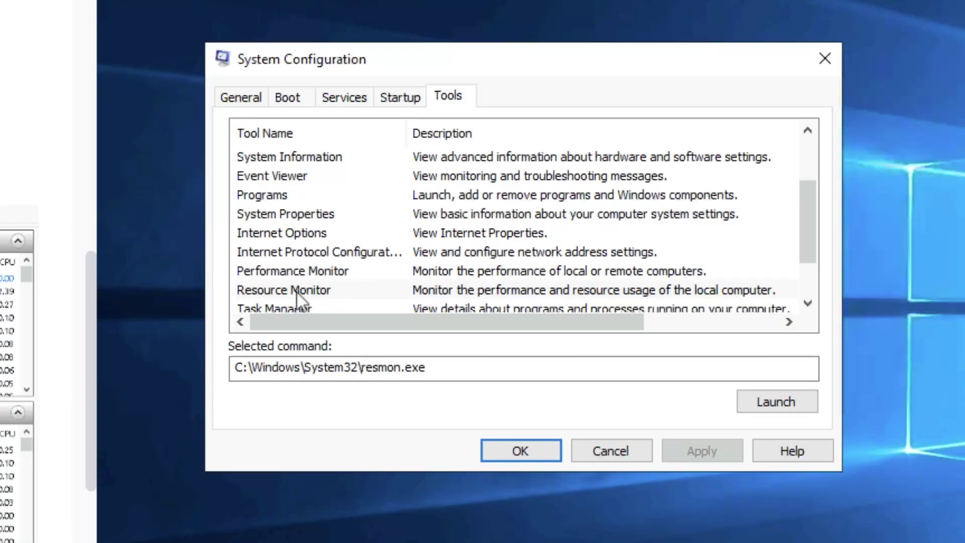
- Check the command path for the Resource Monitor tool in System Configuration, and open Task 7 Command Prompt in the room
left_click(299, 291)
left_click_drag(366, 371, 471, 372)
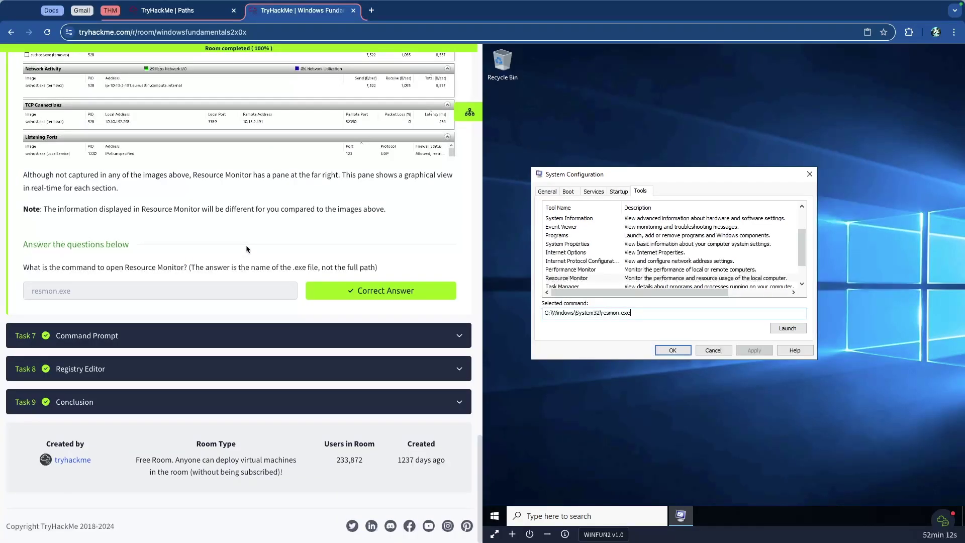
left_click(174, 337)
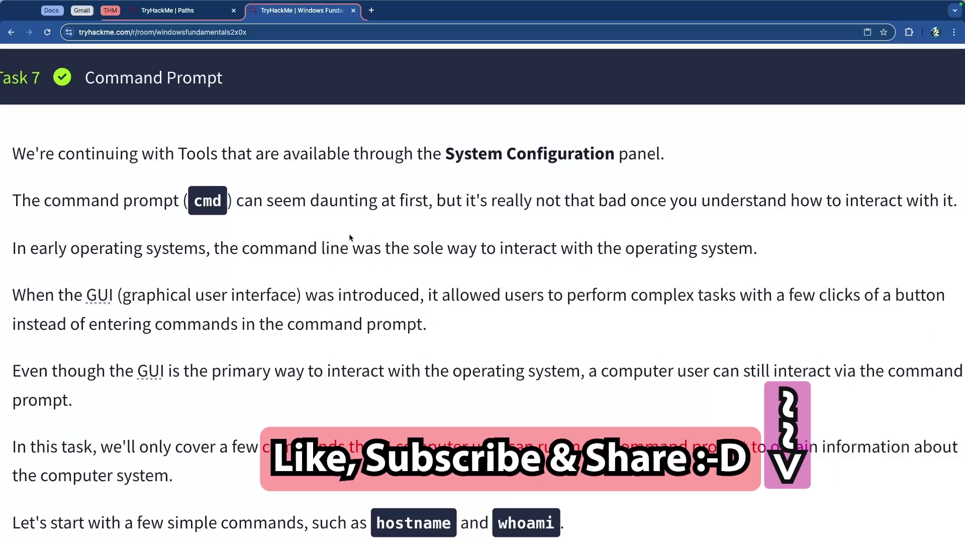
- Read the Command Prompt task's introduction, highlighting the passage on how the GUI changed the way users perform tasks
scroll(329, 231, "down", 3)
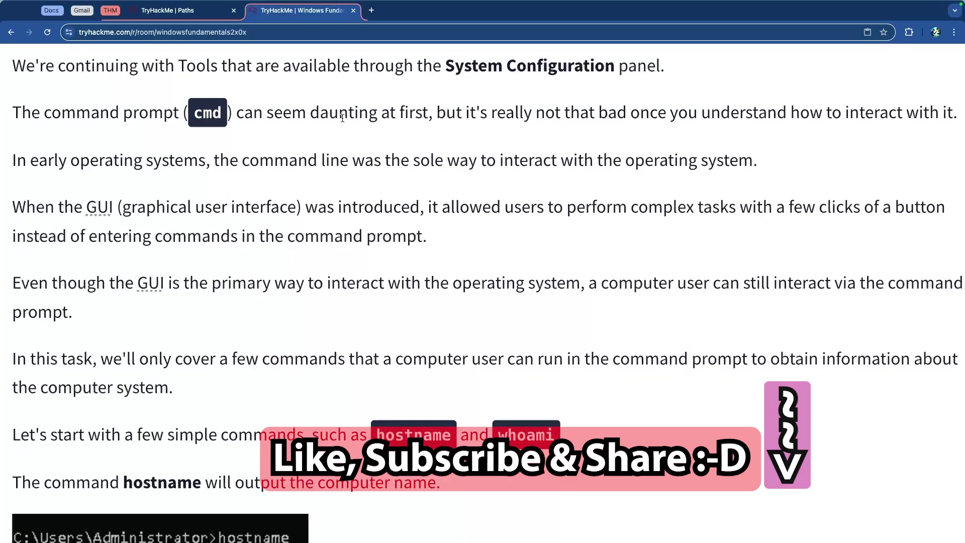
scroll(343, 118, "right", 1)
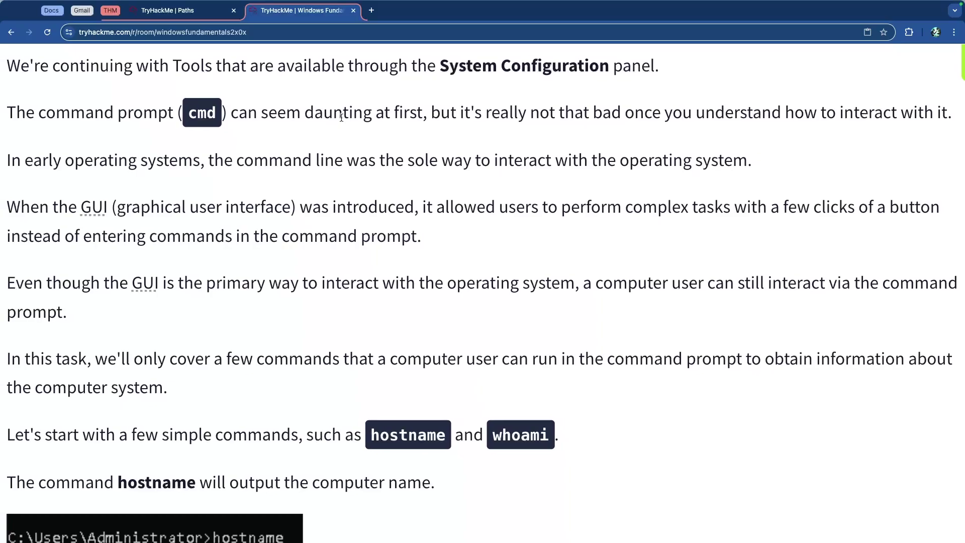
scroll(341, 117, "left", 1)
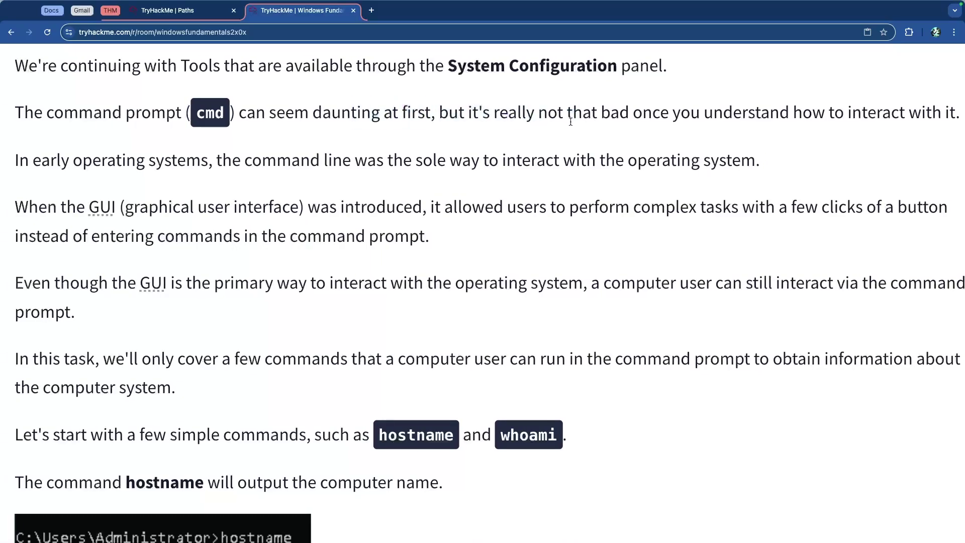
scroll(570, 123, "down", 4)
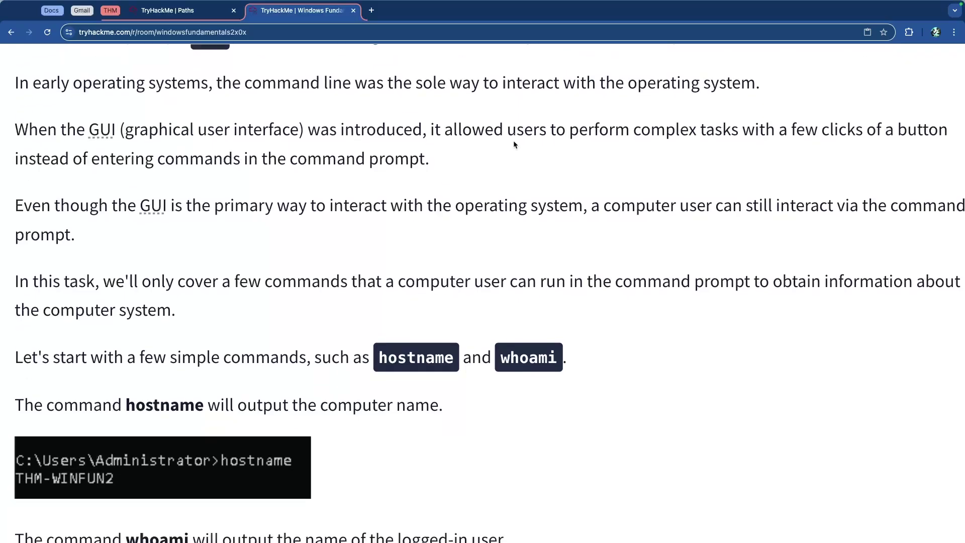
scroll(255, 276, "up", 4)
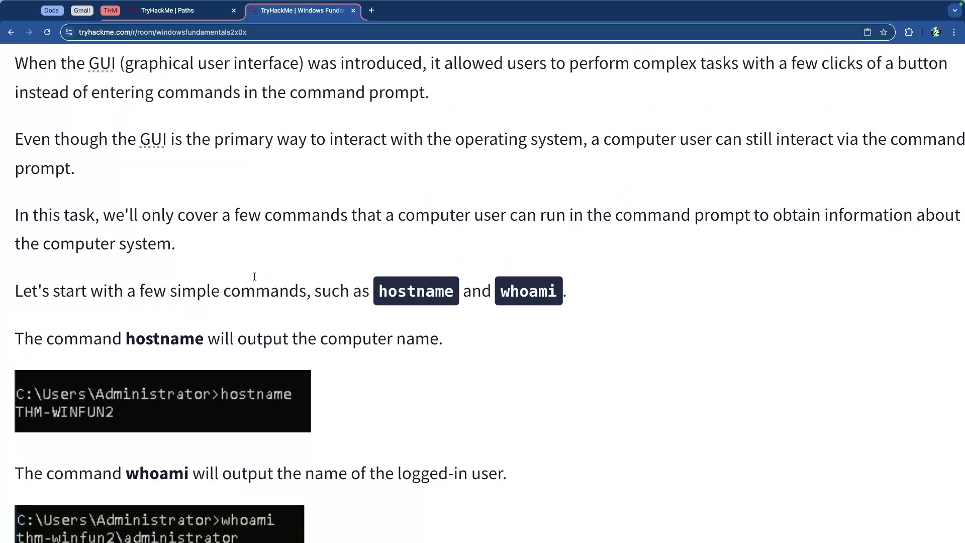
scroll(255, 276, "up", 1)
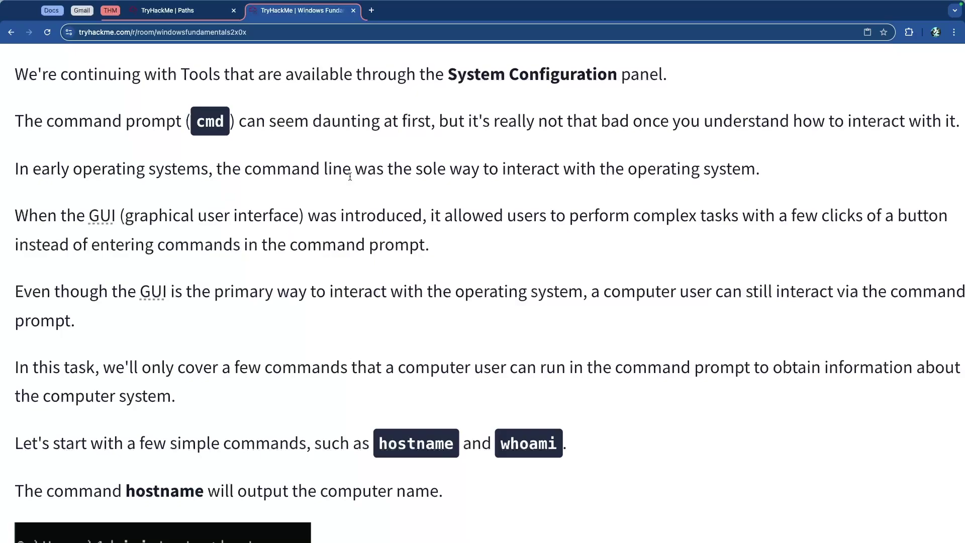
scroll(395, 180, "down", 1)
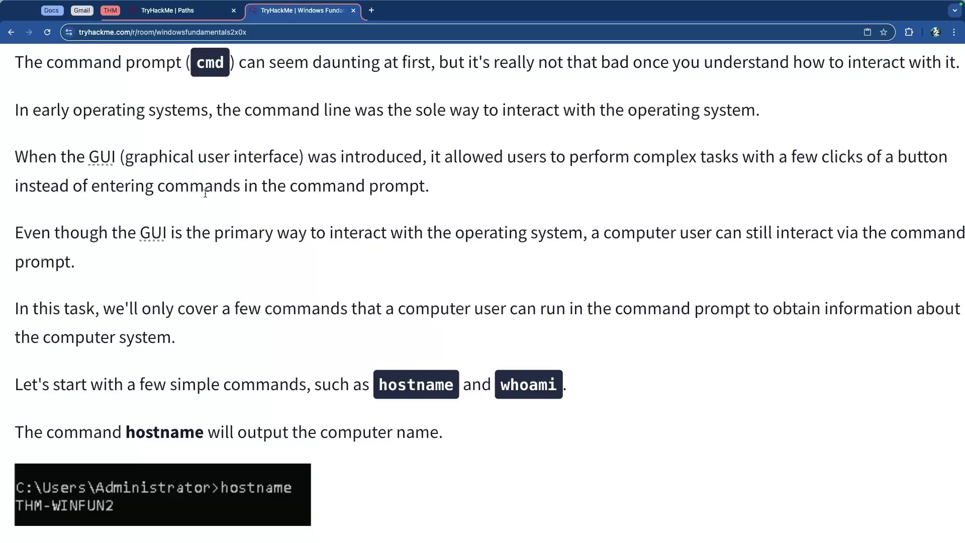
left_click_drag(377, 156, 84, 156)
left_click(254, 157)
left_click_drag(70, 157, 380, 164)
left_click(380, 164)
scroll(526, 163, "down", 1)
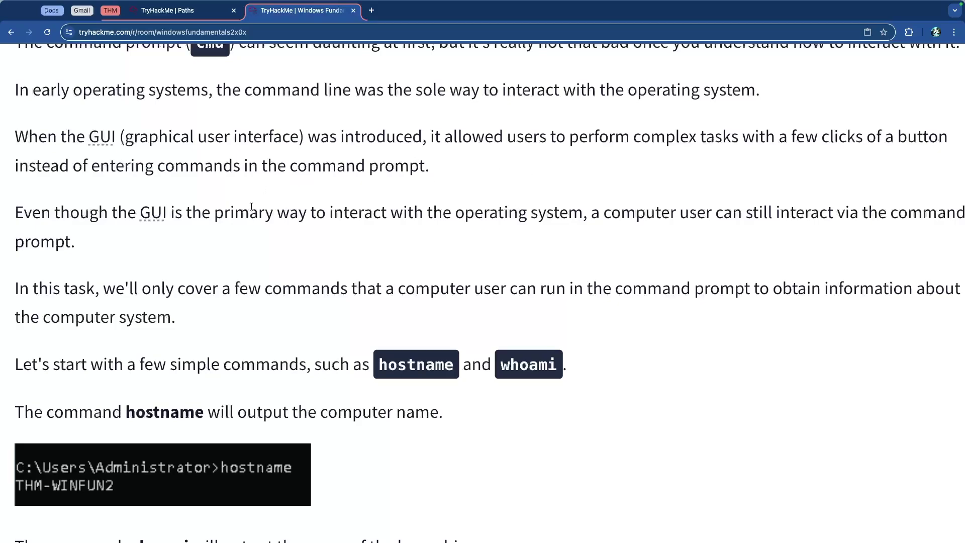
- Read the descriptions and sample outputs of the hostname and whoami commands in the Command Prompt task
scroll(252, 204, "down", 5)
scroll(278, 192, "down", 1)
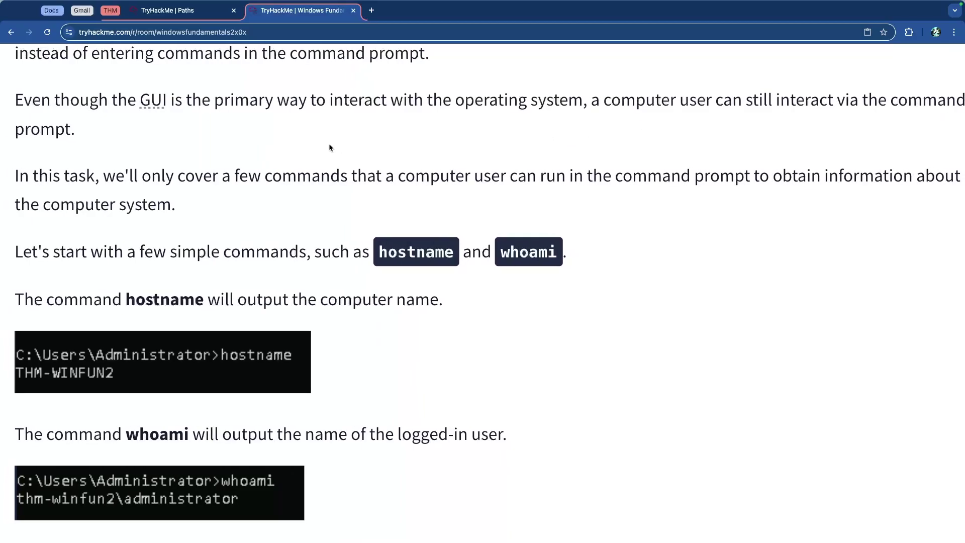
scroll(329, 147, "left", 1)
scroll(329, 148, "right", 2)
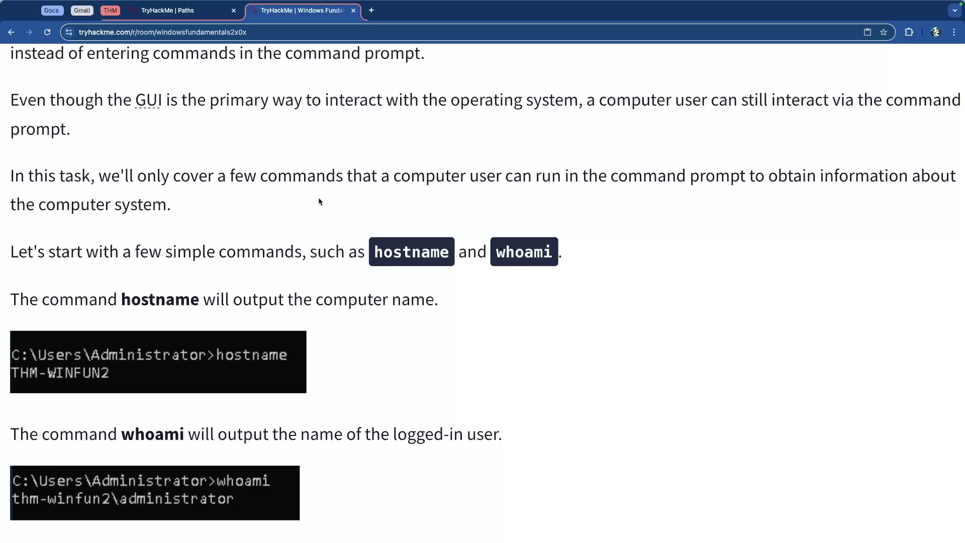
scroll(387, 199, "down", 2)
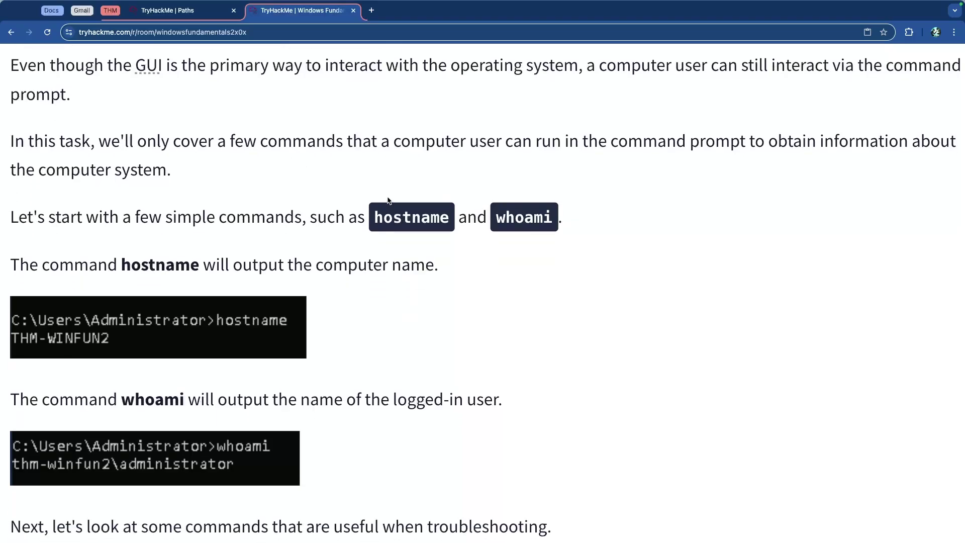
scroll(388, 199, "down", 1)
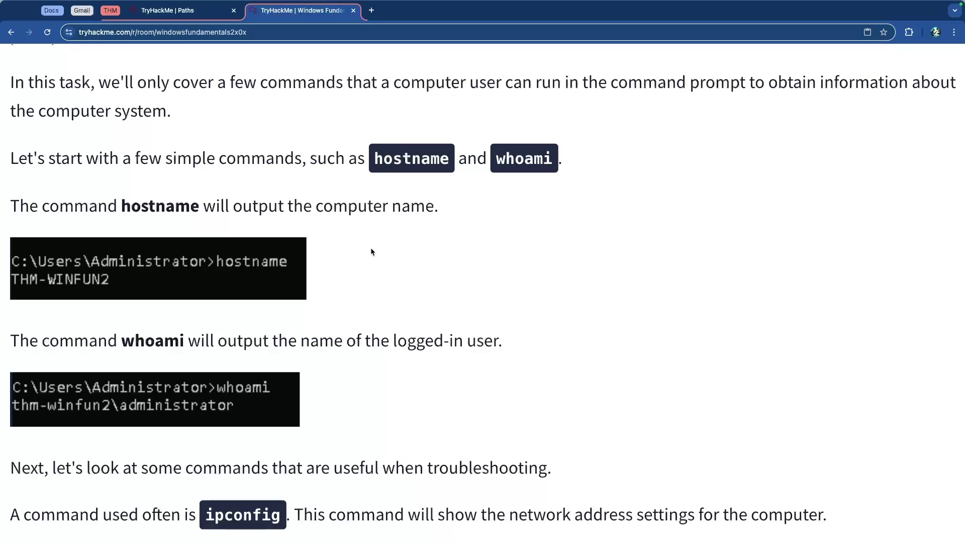
scroll(382, 251, "down", 1)
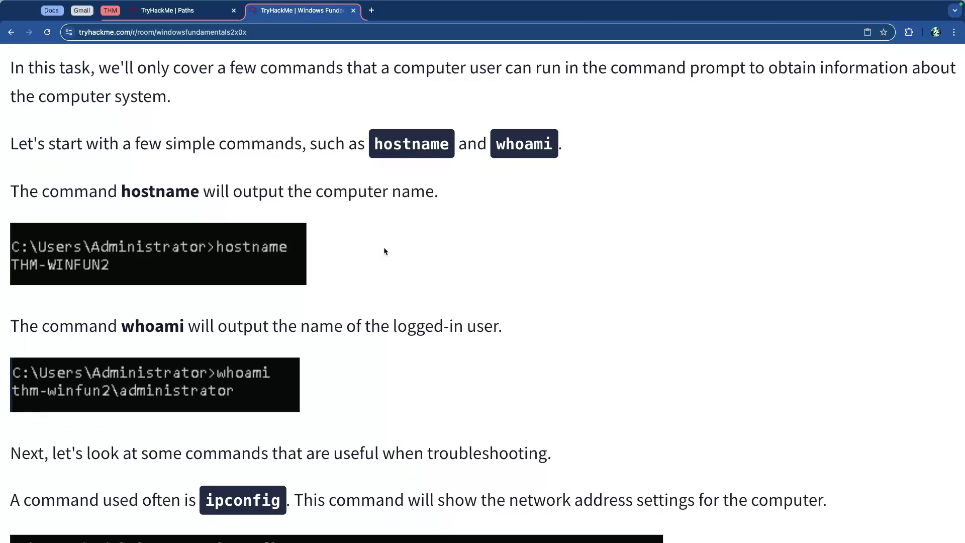
scroll(383, 251, "down", 3)
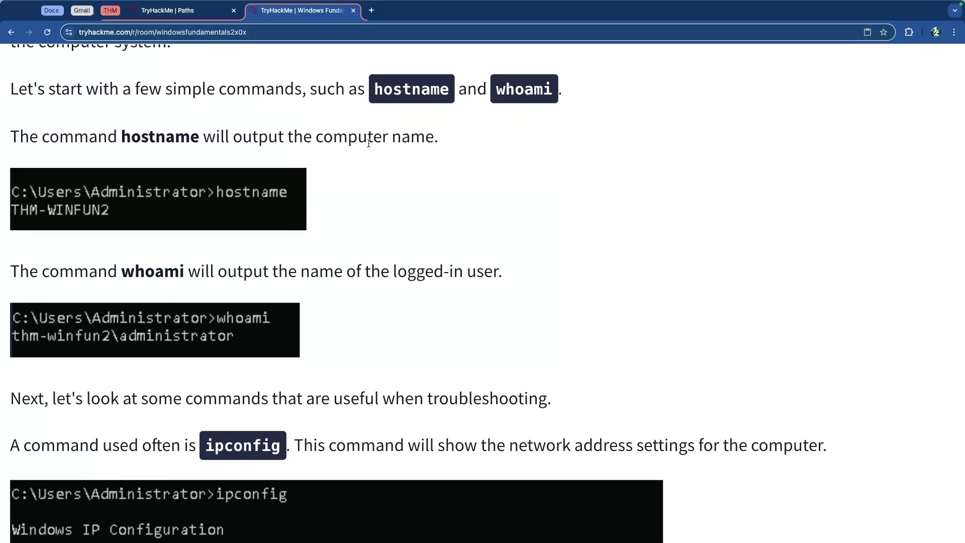
scroll(363, 160, "down", 5)
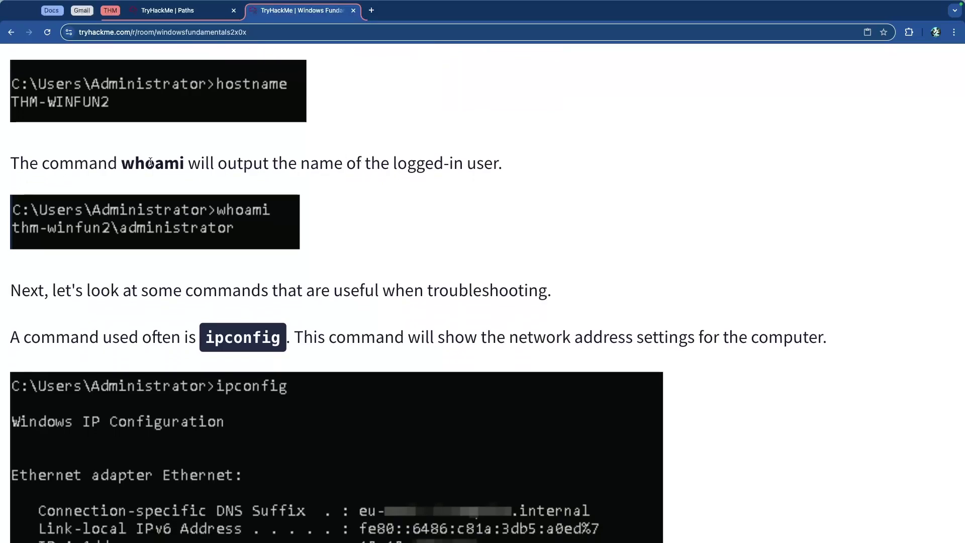
scroll(301, 189, "down", 2)
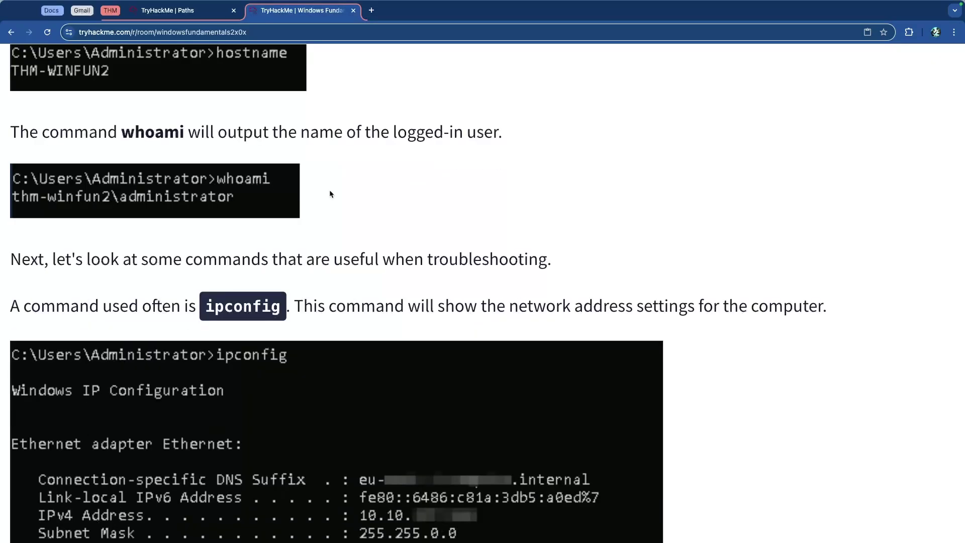
- Review the ipconfig command's description, highlighting its name in the sentence, and look over the sample network configuration output
scroll(330, 194, "down", 5)
left_click_drag(153, 178, 413, 187)
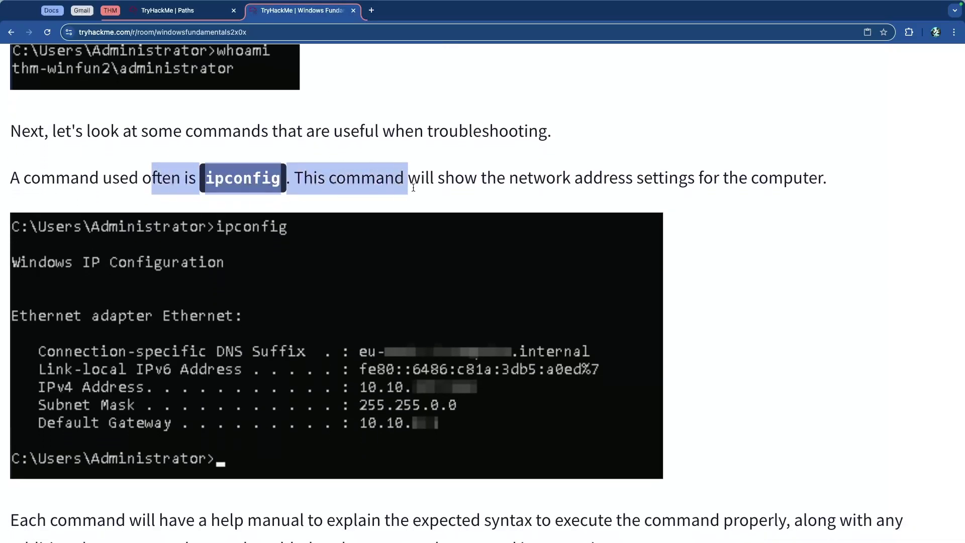
left_click(413, 188)
scroll(379, 221, "down", 4)
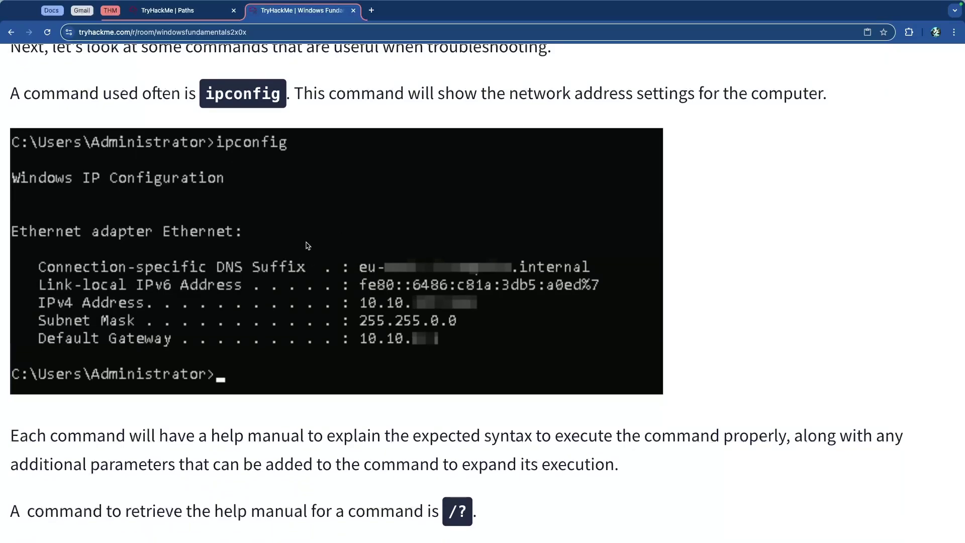
- Study how to retrieve a command's help manual, highlighting the /? switch and the ipconfig /? example
scroll(308, 245, "down", 5)
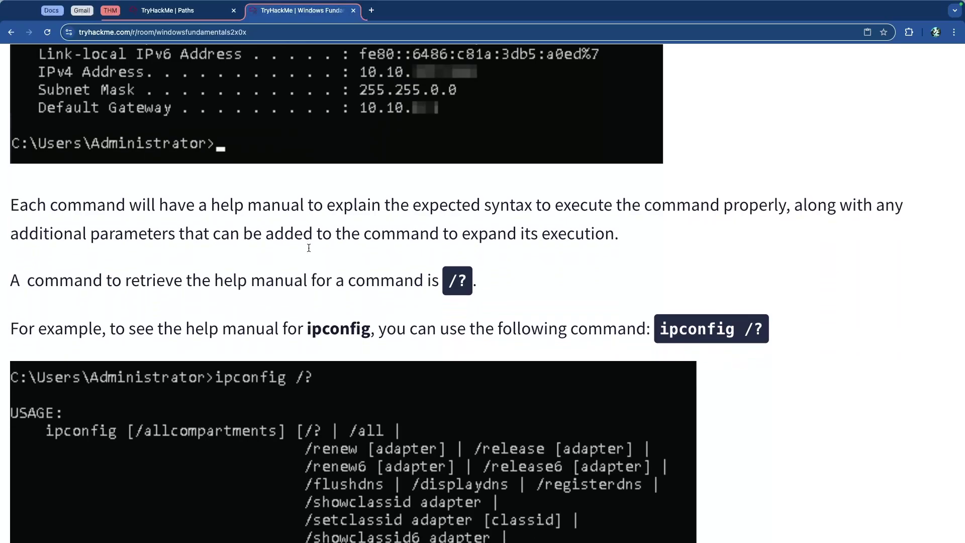
scroll(280, 241, "down", 2)
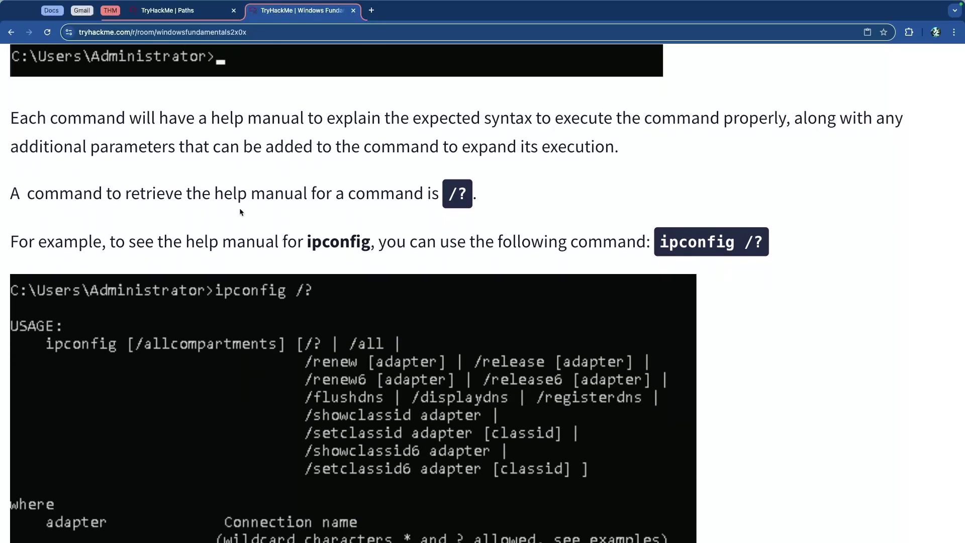
left_click_drag(426, 195, 494, 197)
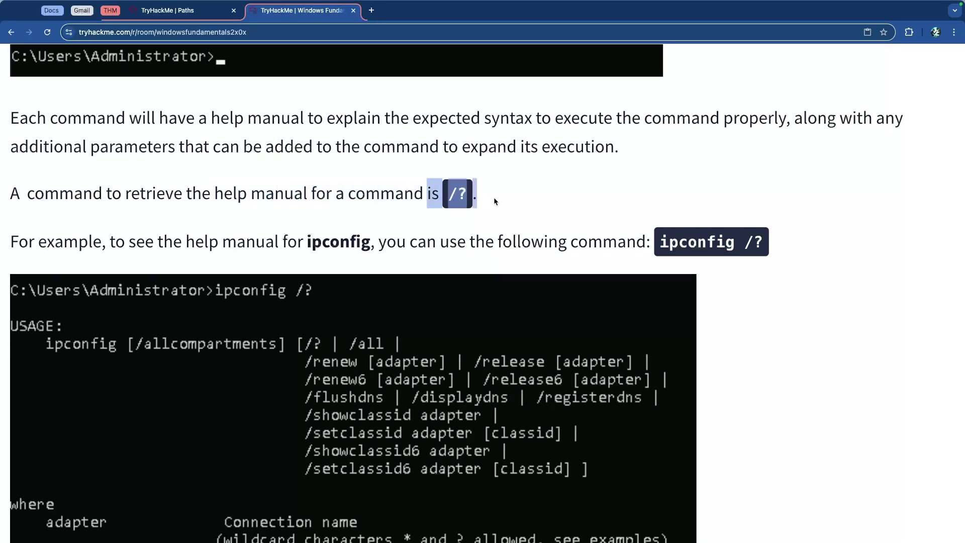
left_click(493, 211)
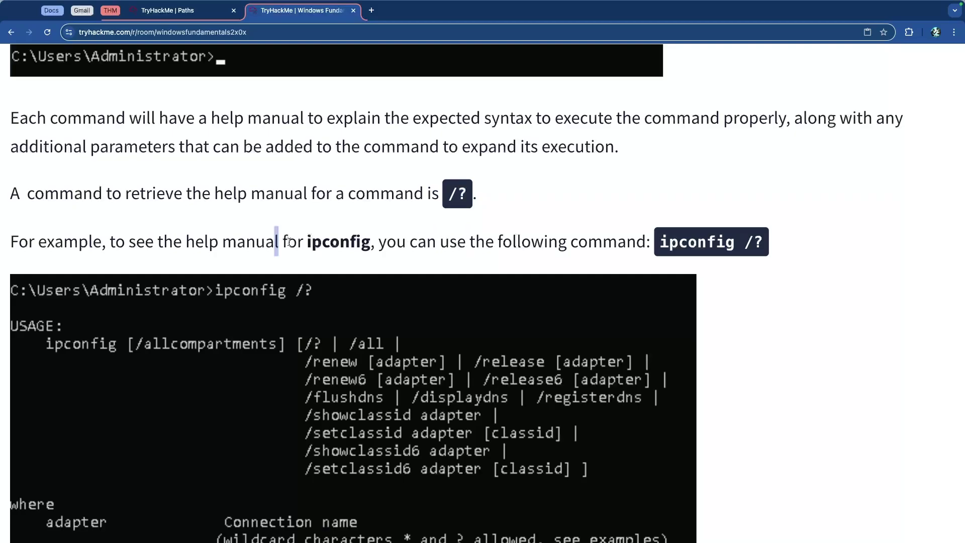
left_click_drag(647, 241, 832, 245)
left_click(524, 233)
scroll(488, 228, "down", 1)
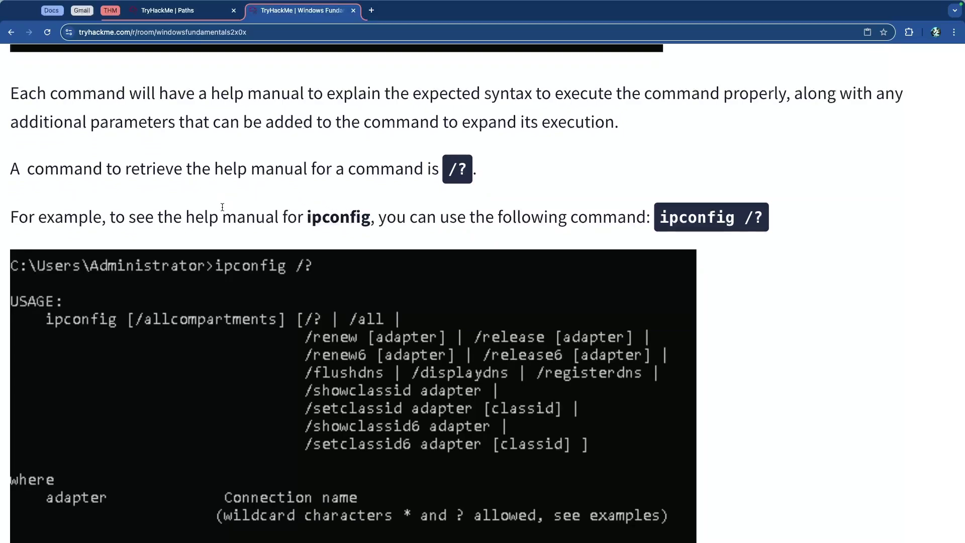
- Read the note on clearing the command prompt screen, highlighting the cls command
scroll(238, 214, "down", 9)
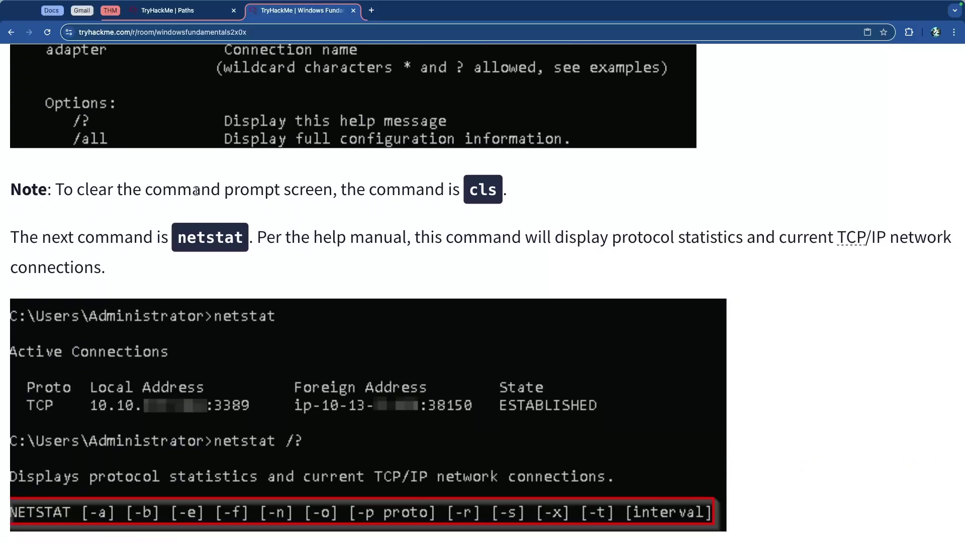
left_click_drag(225, 189, 511, 194)
left_click(351, 189)
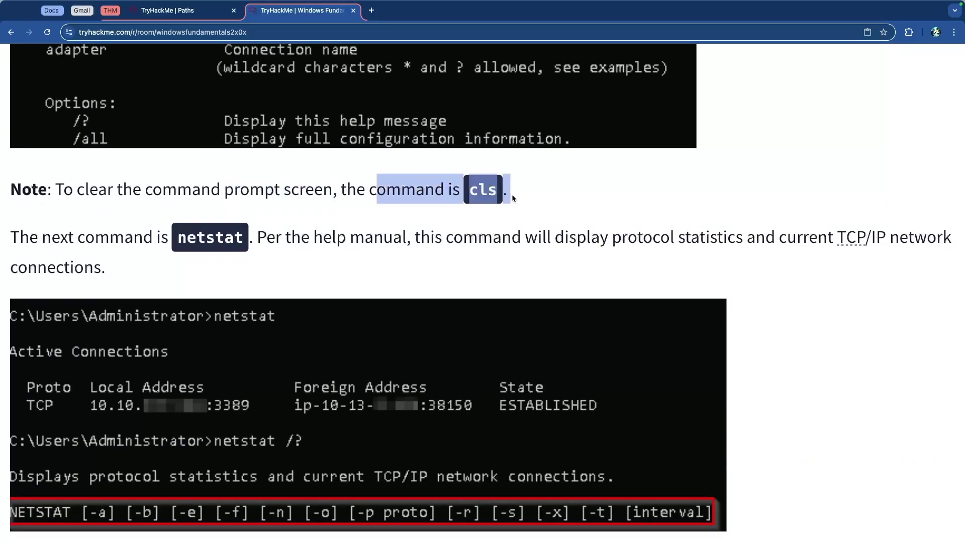
left_click(359, 211)
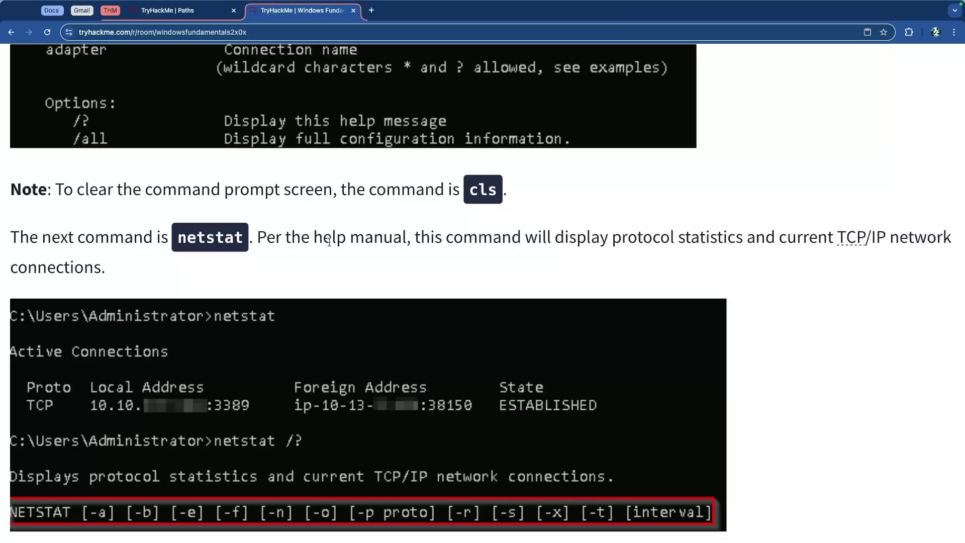
left_click_drag(344, 206, 530, 192)
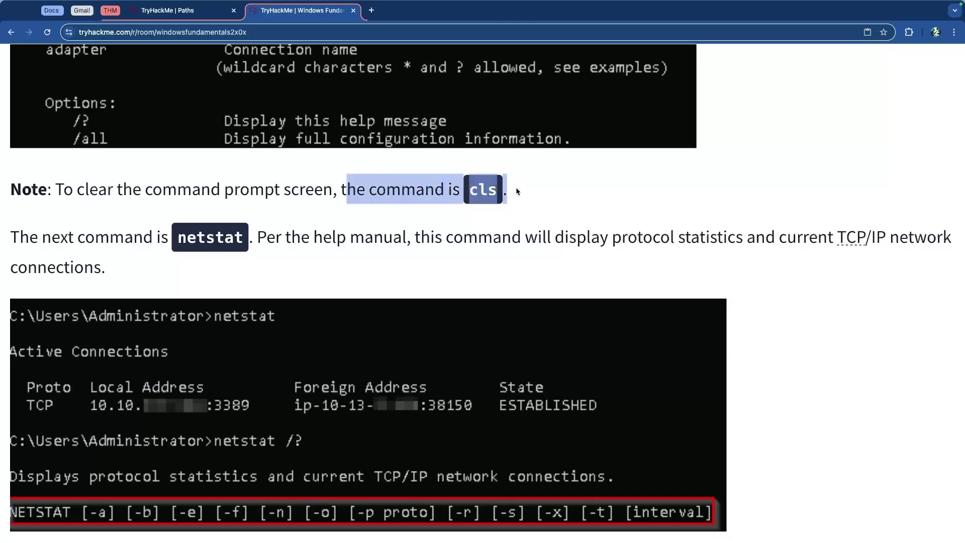
left_click(531, 192)
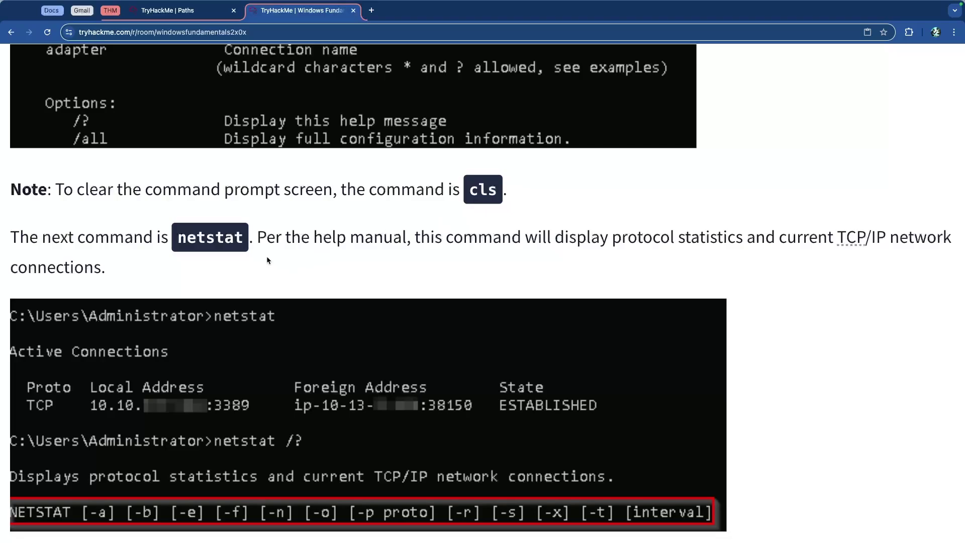
- Study the netstat command's description, sample syntax and parameters, highlighting parts of the sentence on protocol statistics
scroll(268, 258, "down", 2)
left_click_drag(140, 197, 404, 196)
left_click(400, 196)
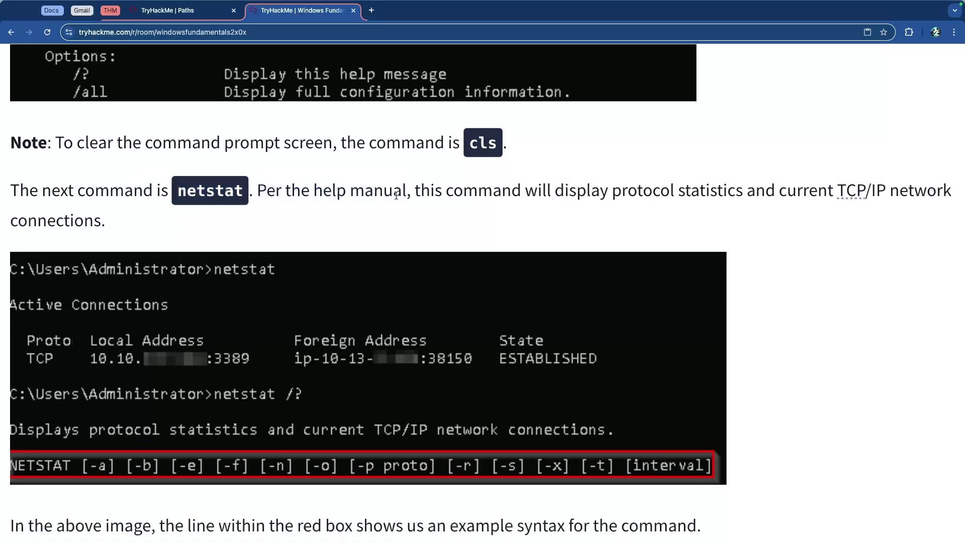
left_click_drag(478, 196, 757, 199)
left_click(767, 199)
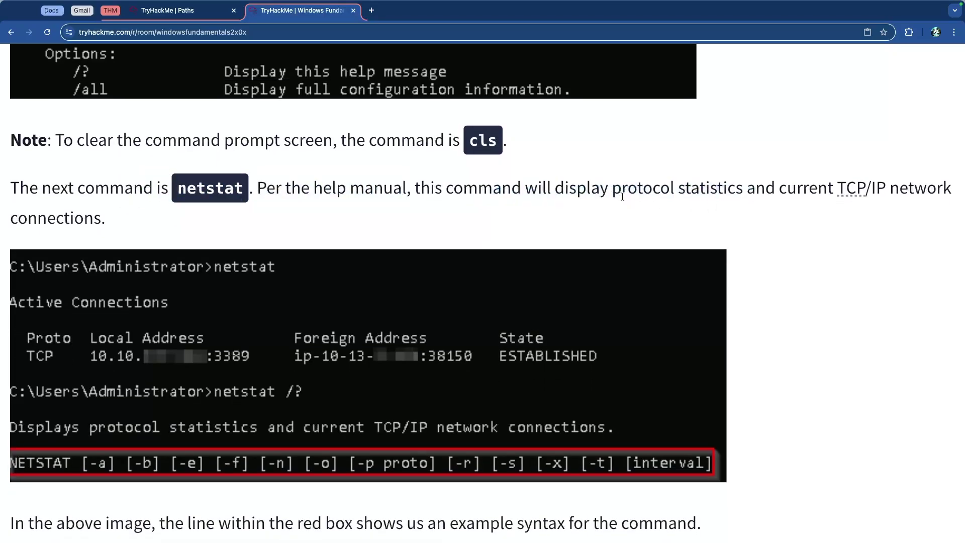
scroll(623, 198, "down", 1)
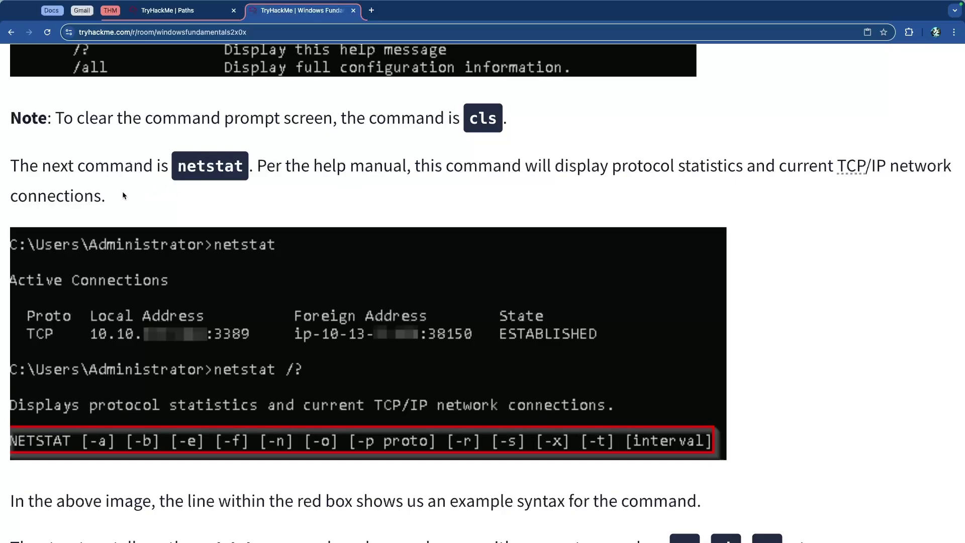
scroll(123, 195, "down", 5)
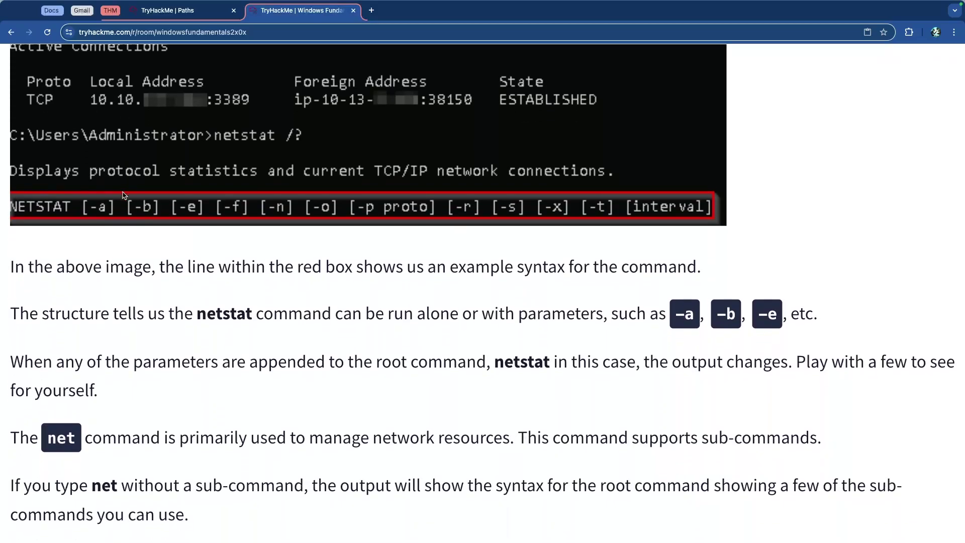
scroll(126, 195, "down", 1)
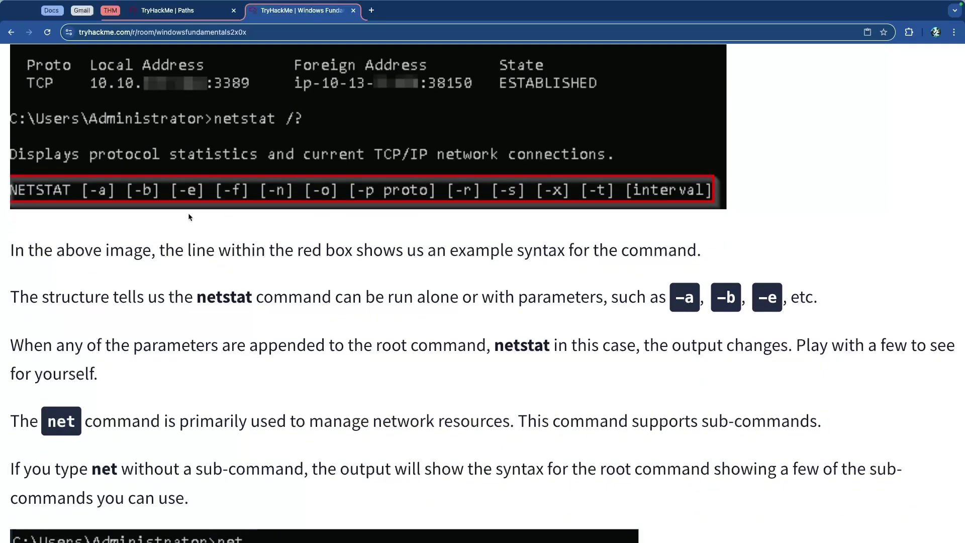
- Study the netstat structure sentence, highlighting the parts on running the command alone or with parameters such as -a, -b and -e
scroll(77, 221, "down", 1)
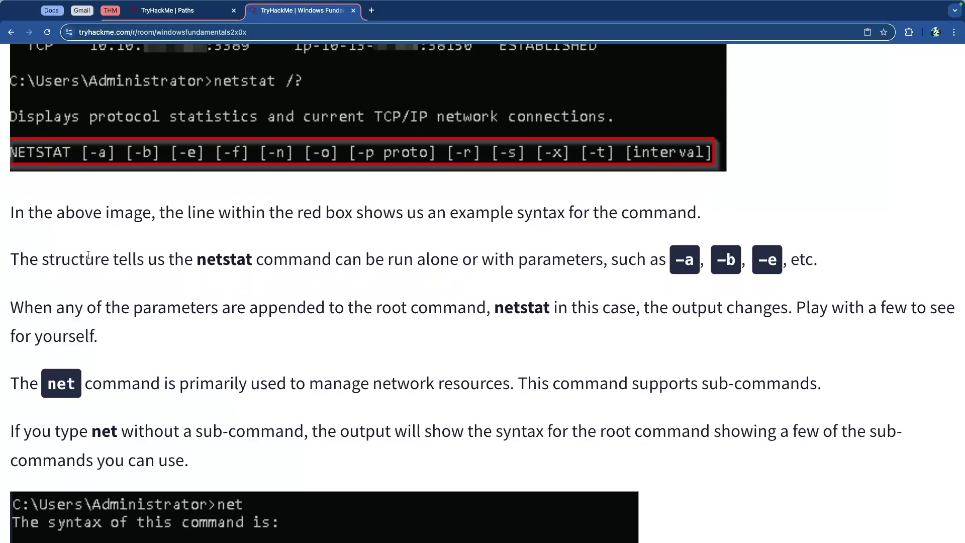
left_click_drag(88, 255, 425, 259)
left_click(404, 260)
left_click_drag(343, 261, 804, 267)
left_click(503, 260)
left_click(804, 267)
left_click_drag(637, 265, 815, 254)
left_click(815, 253)
left_click_drag(546, 255, 870, 256)
left_click(870, 256)
- Read how parameters appended to the root command affect netstat's output, highlighting parts of the sentence
scroll(363, 245, "down", 3)
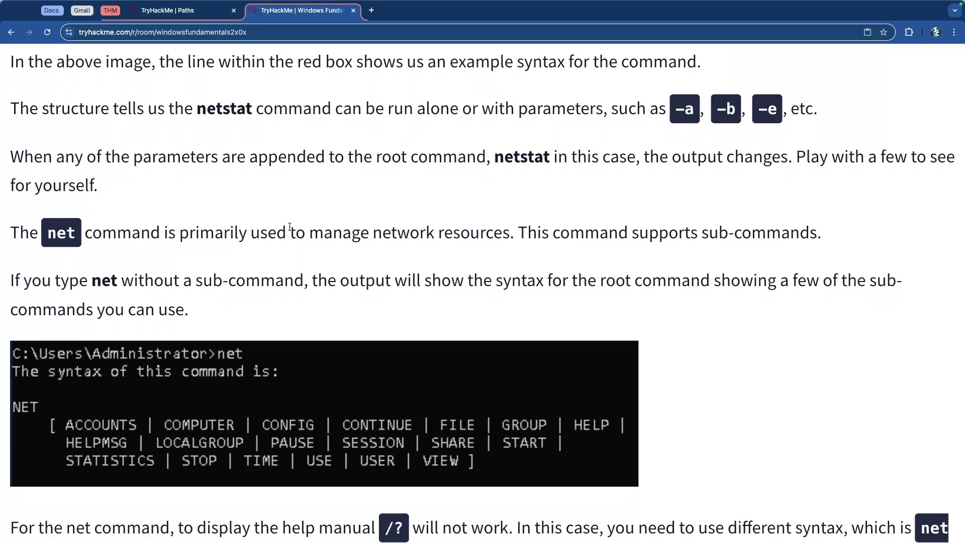
left_click_drag(250, 157, 553, 156)
left_click(528, 171)
left_click_drag(457, 157, 663, 155)
left_click(563, 172)
scroll(566, 171, "down", 1)
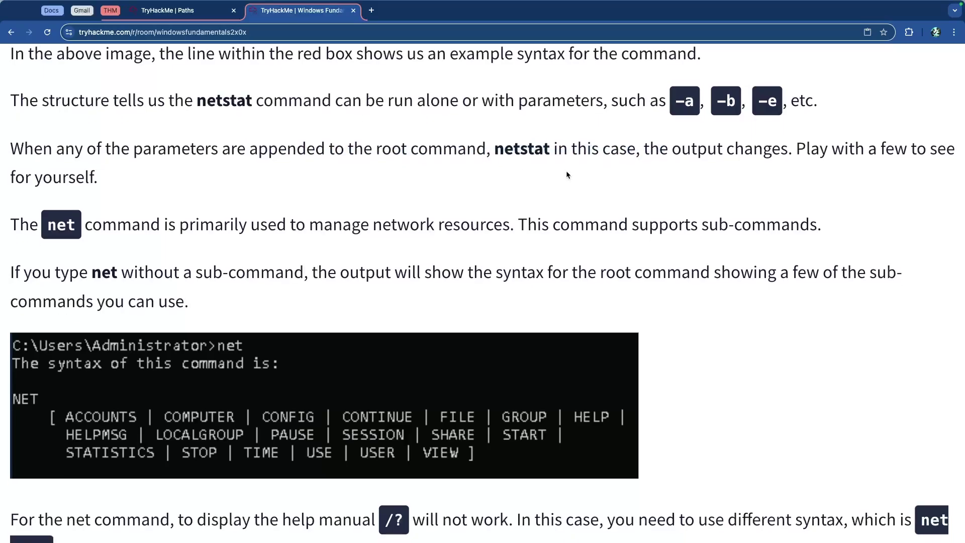
scroll(228, 184, "down", 1)
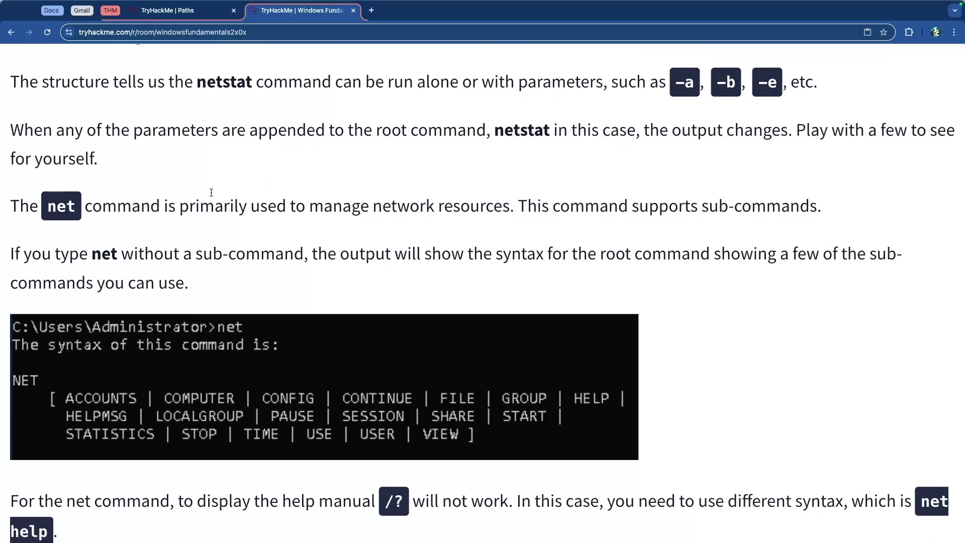
- Revisit the netstat structure sentence, highlighting the parameter examples and the words about the netstat command being run
left_click_drag(609, 94, 834, 83)
left_click(142, 78)
left_click_drag(127, 80, 422, 83)
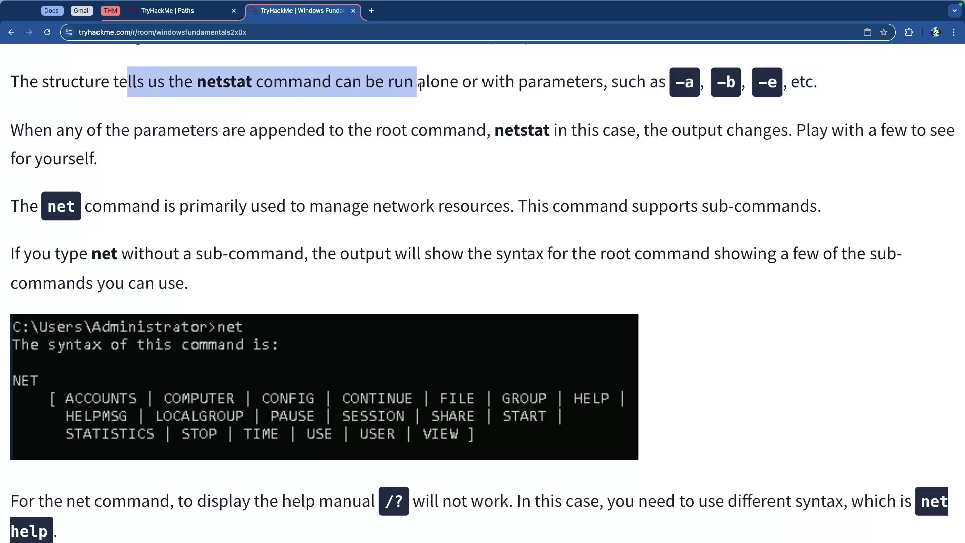
left_click(203, 139)
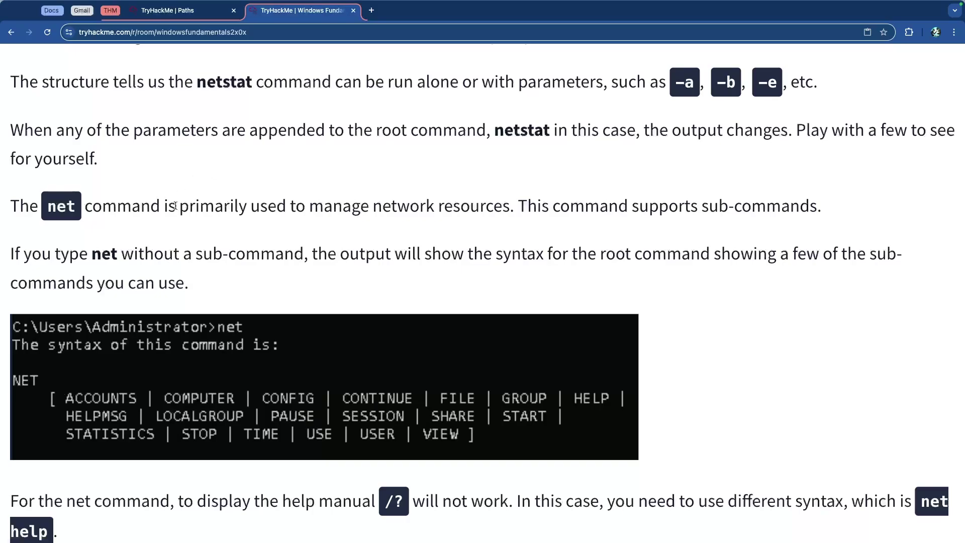
- Study the net command's description, highlighting its name, its purpose of managing network resources and its sub-command support
left_click_drag(175, 205, 11, 205)
left_click(258, 192)
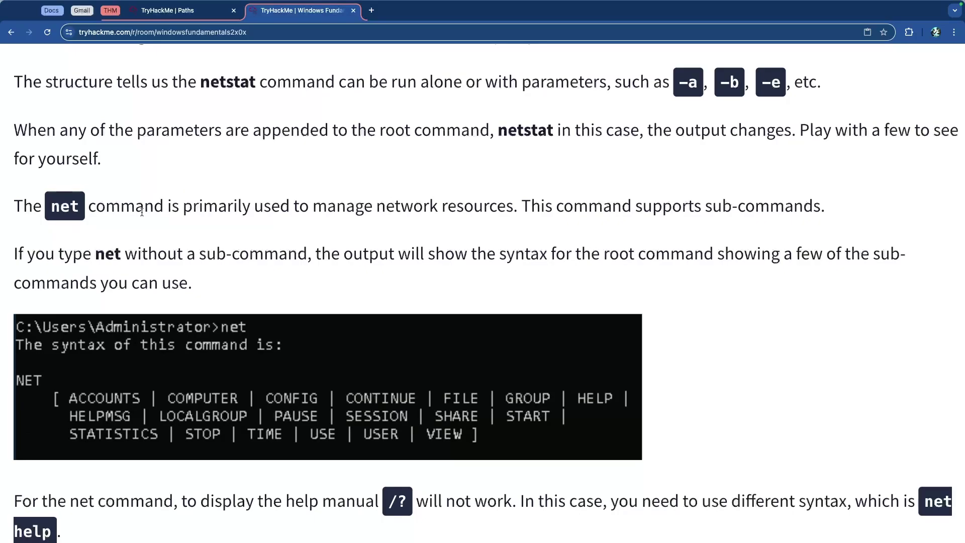
left_click_drag(211, 209, 489, 212)
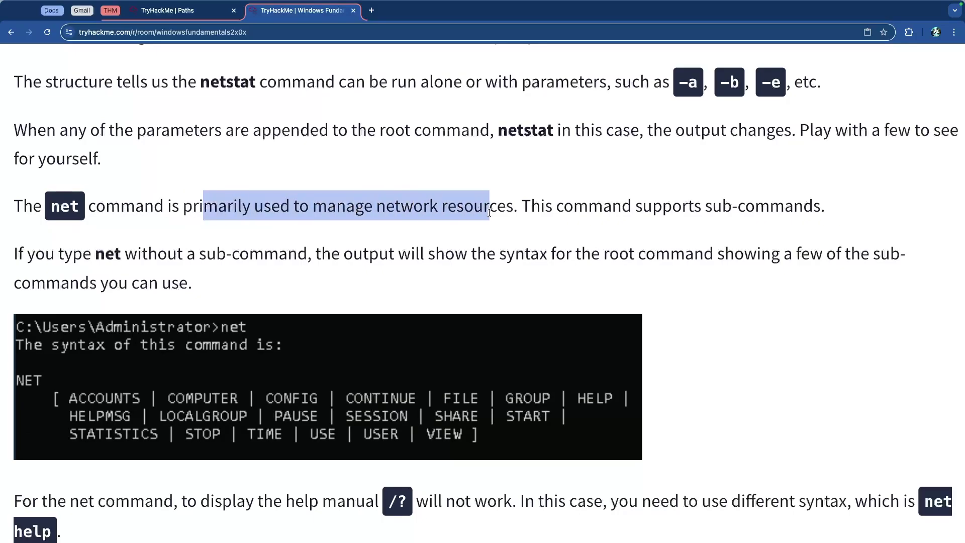
left_click(559, 202)
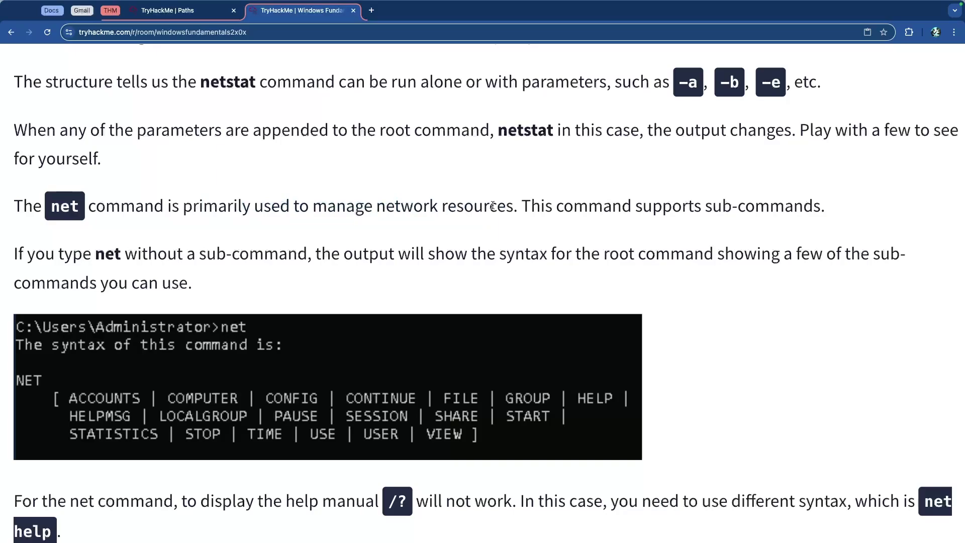
left_click_drag(693, 208, 820, 208)
left_click(572, 206)
- Study the net syntax sample and the note on its help manual, highlighting the /? switch and the different syntax wording
scroll(460, 207, "down", 3)
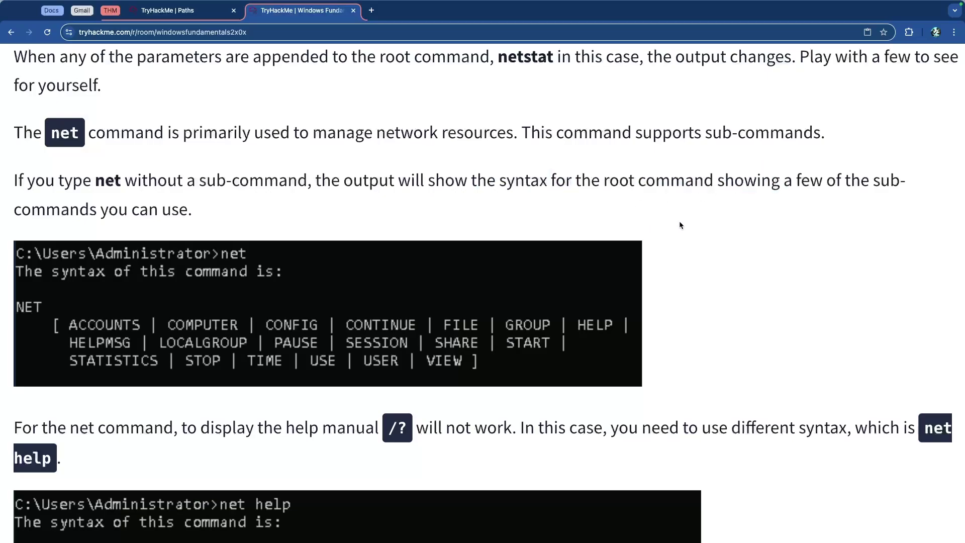
scroll(695, 224, "down", 3)
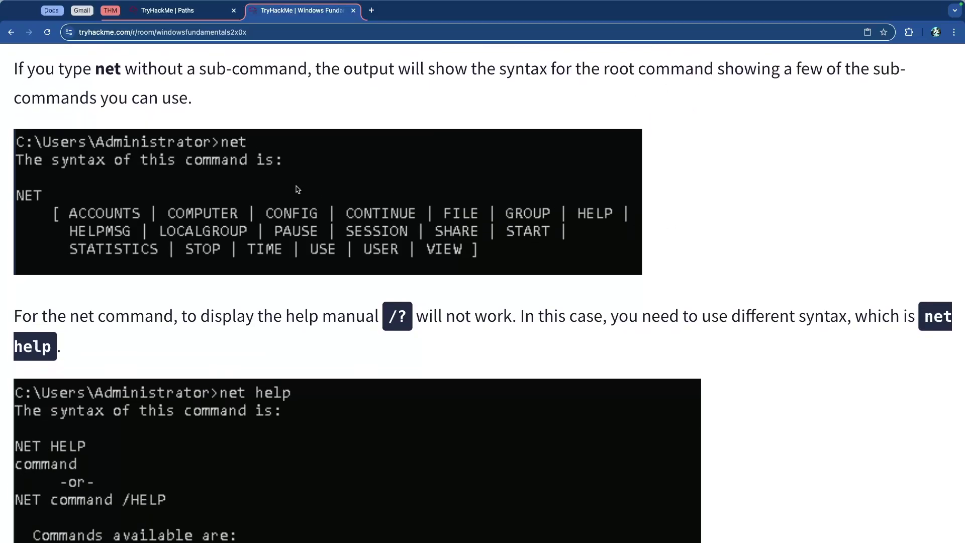
scroll(229, 250, "down", 5)
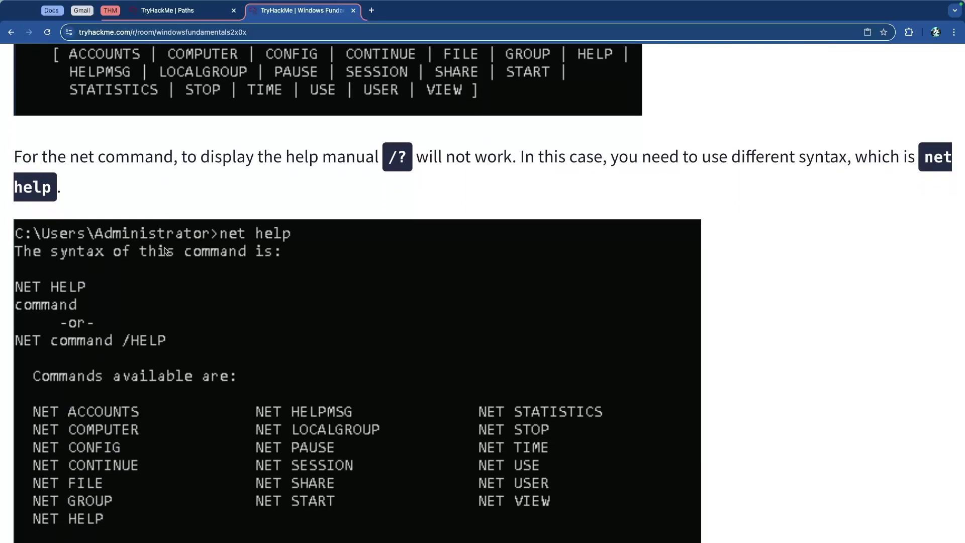
left_click_drag(293, 134, 559, 136)
left_click(560, 138)
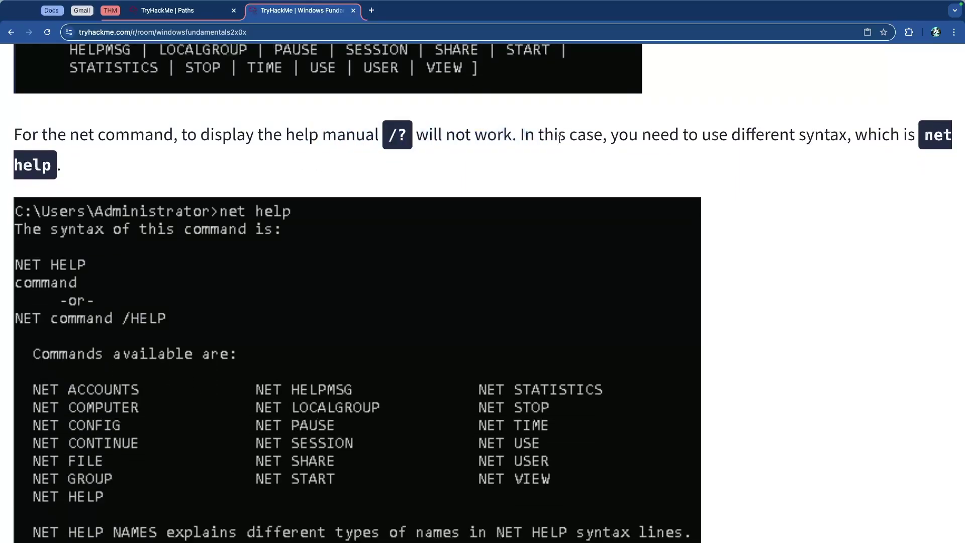
left_click_drag(465, 135, 288, 134)
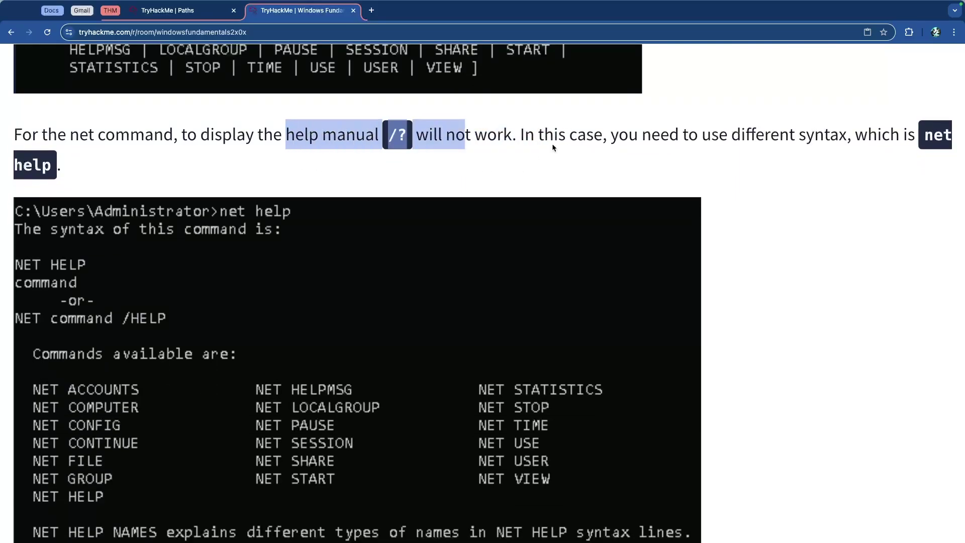
left_click_drag(541, 136, 814, 139)
left_click(812, 144)
scroll(812, 143, "right", 1)
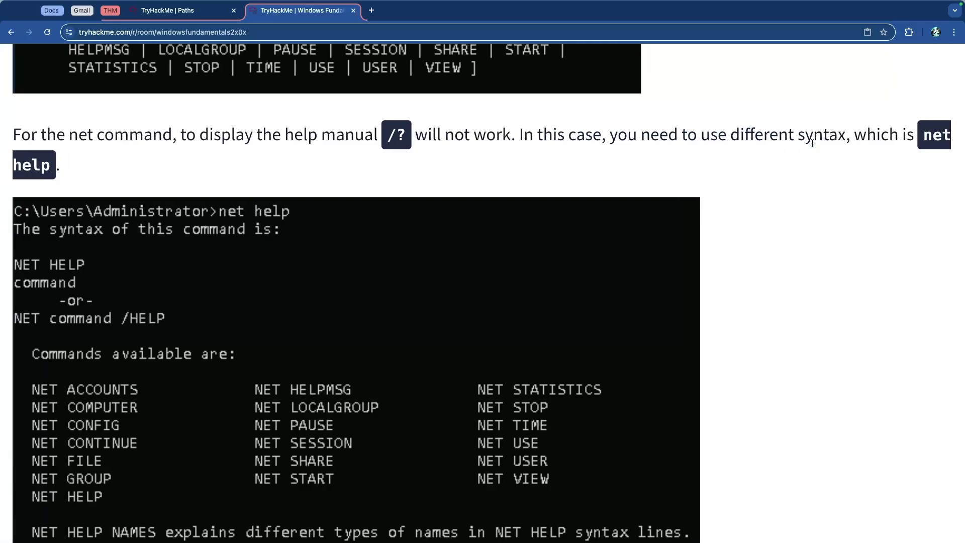
- Compare the sample outputs of net and net help, examining the available sub-commands and help topics
scroll(650, 176, "down", 2)
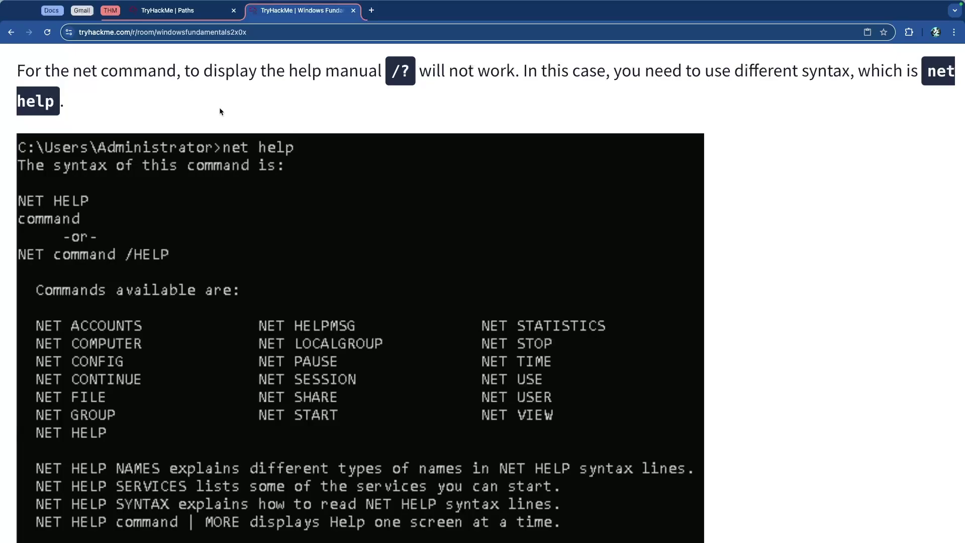
scroll(219, 107, "up", 8)
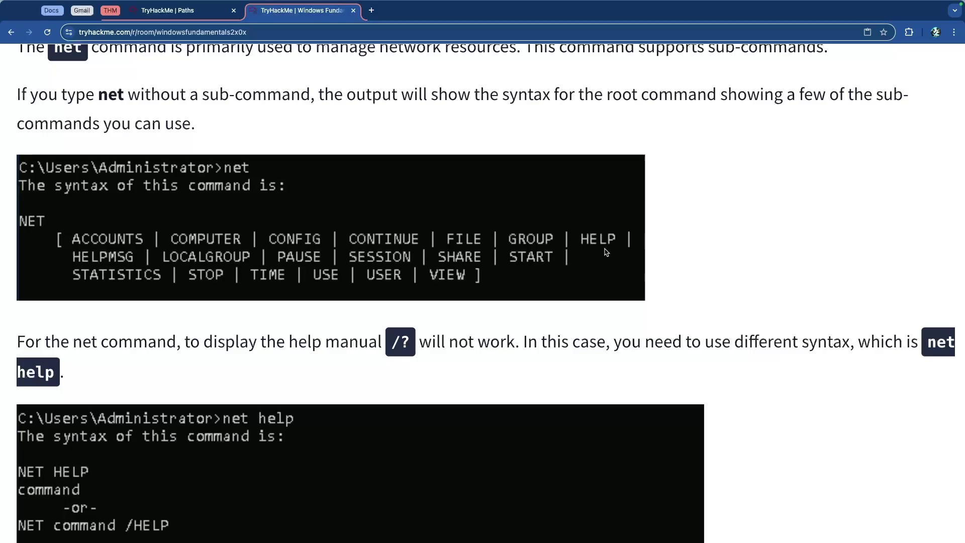
scroll(394, 270, "down", 7)
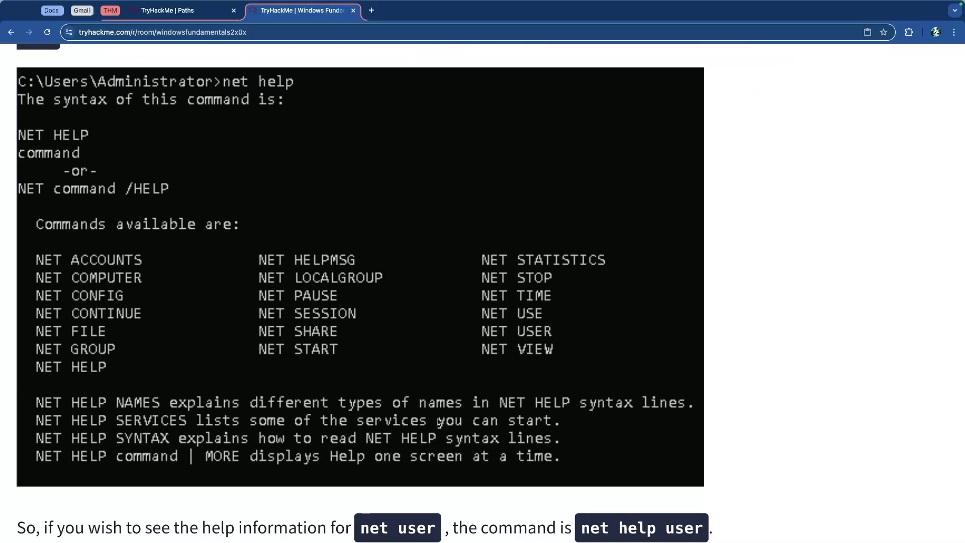
scroll(237, 244, "down", 1)
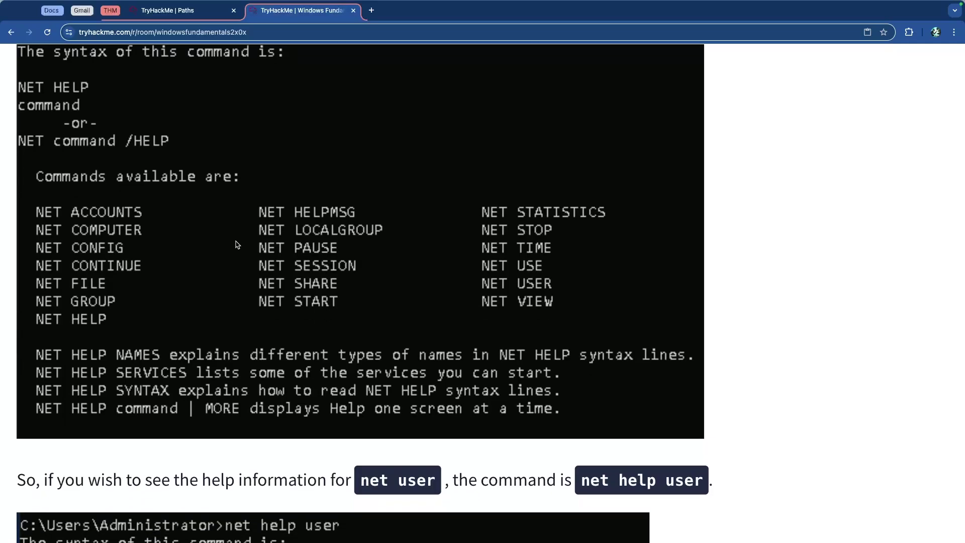
scroll(237, 245, "down", 2)
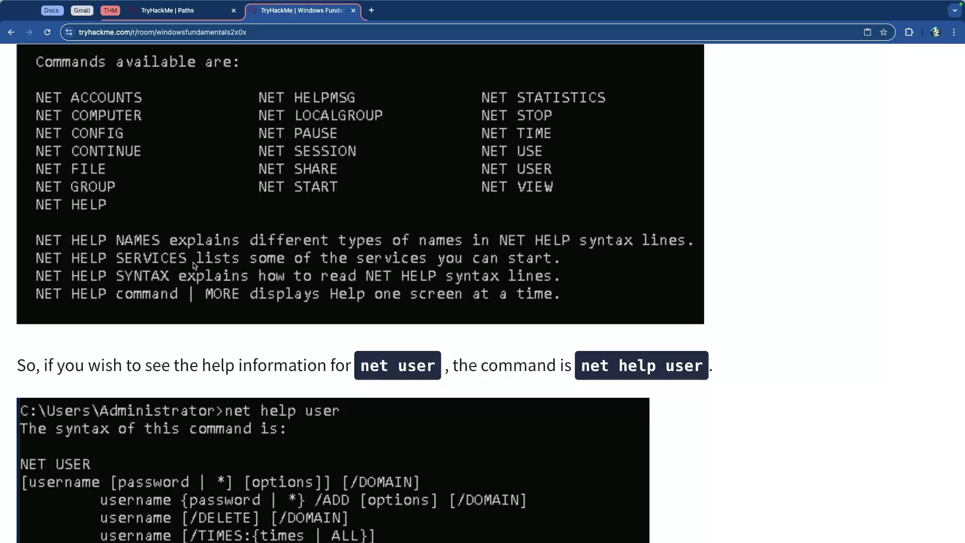
scroll(181, 262, "down", 4)
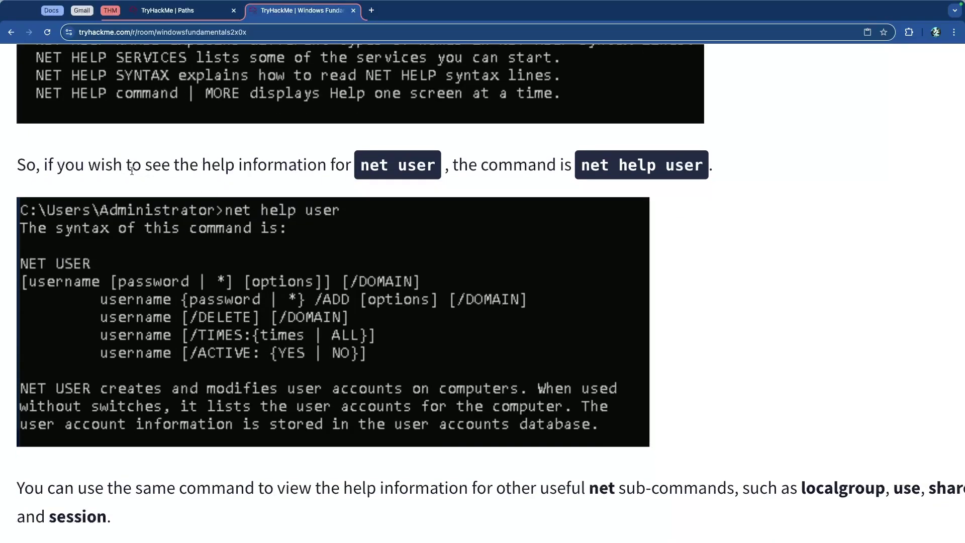
- Read how to get help for net user, highlighting the net help user sentence, and look over its sample output
left_click_drag(131, 171, 716, 167)
left_click(475, 178)
left_click(543, 166)
scroll(405, 166, "up", 1)
scroll(405, 168, "down", 6)
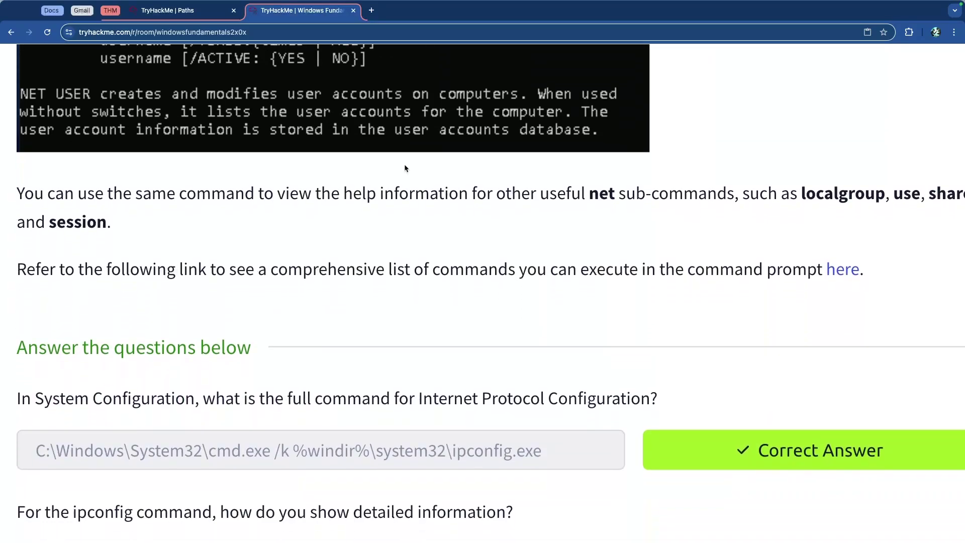
- Read the note on viewing help for other net sub-commands such as localgroup, use, share and session, highlighting part of it
scroll(284, 215, "down", 1)
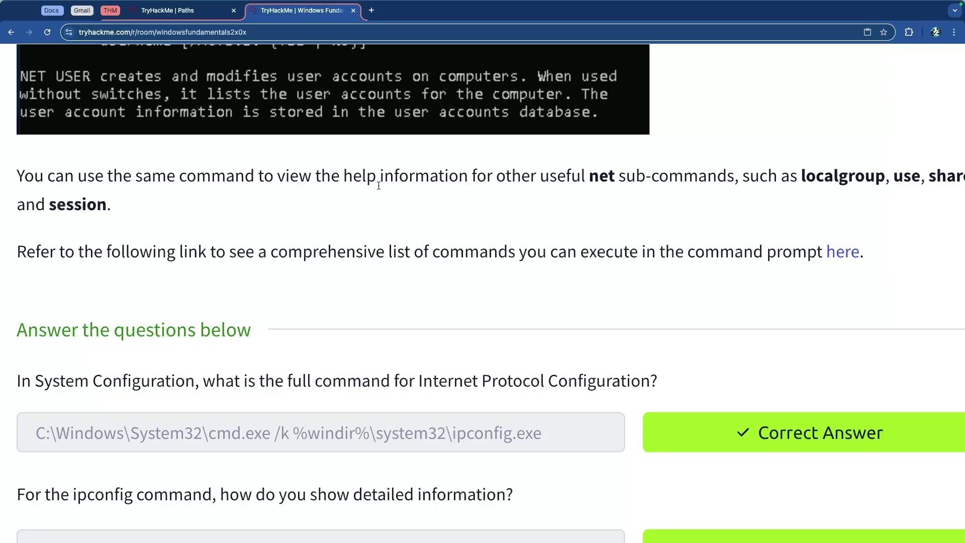
left_click_drag(457, 176, 769, 176)
left_click(766, 176)
scroll(653, 177, "right", 1)
scroll(654, 177, "left", 1)
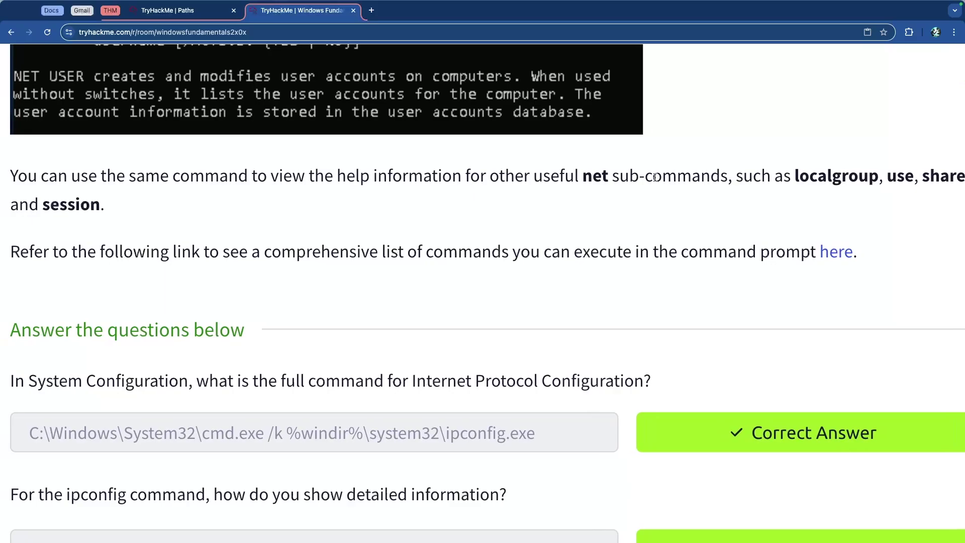
- Open the linked A-Z index of Windows CMD commands, skim through the list, and close the page
scroll(652, 177, "down", 2)
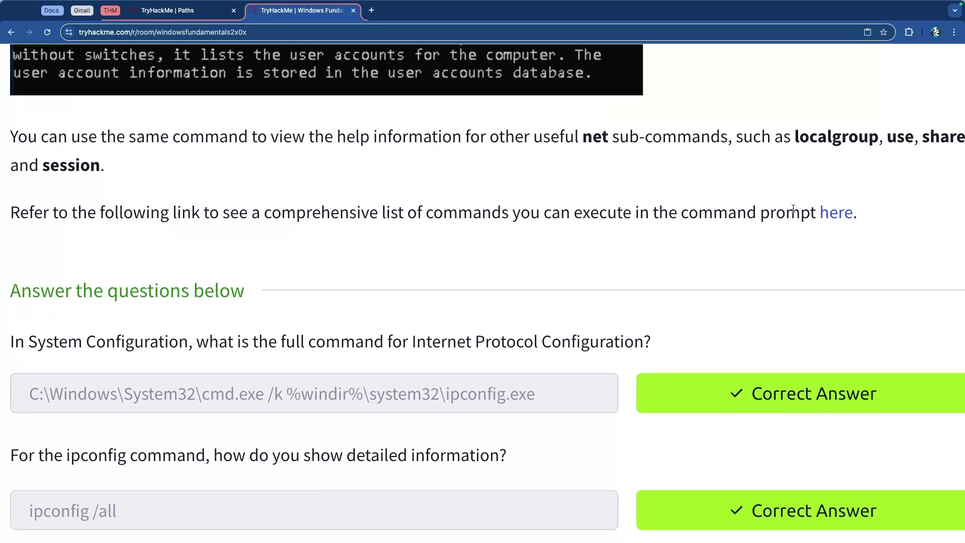
left_click(834, 212)
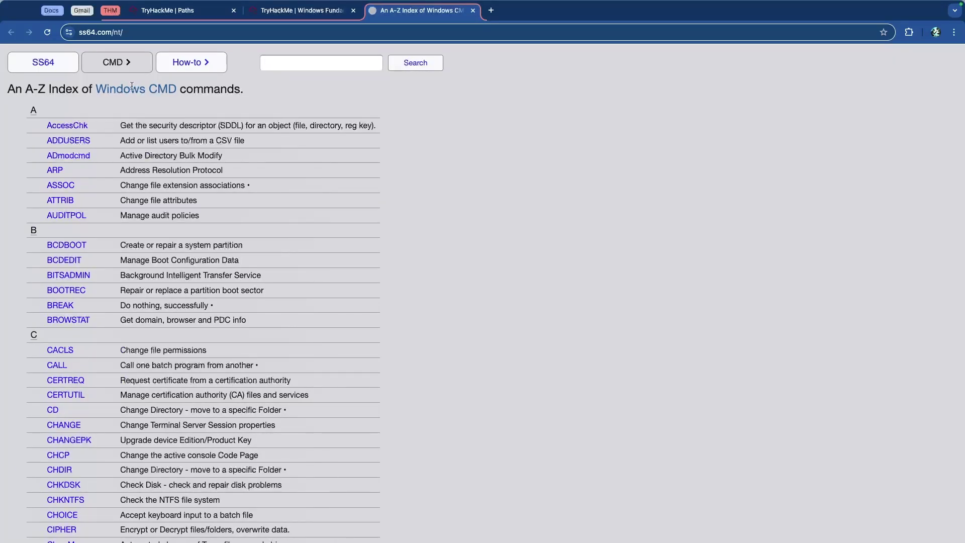
scroll(91, 109, "down", 20)
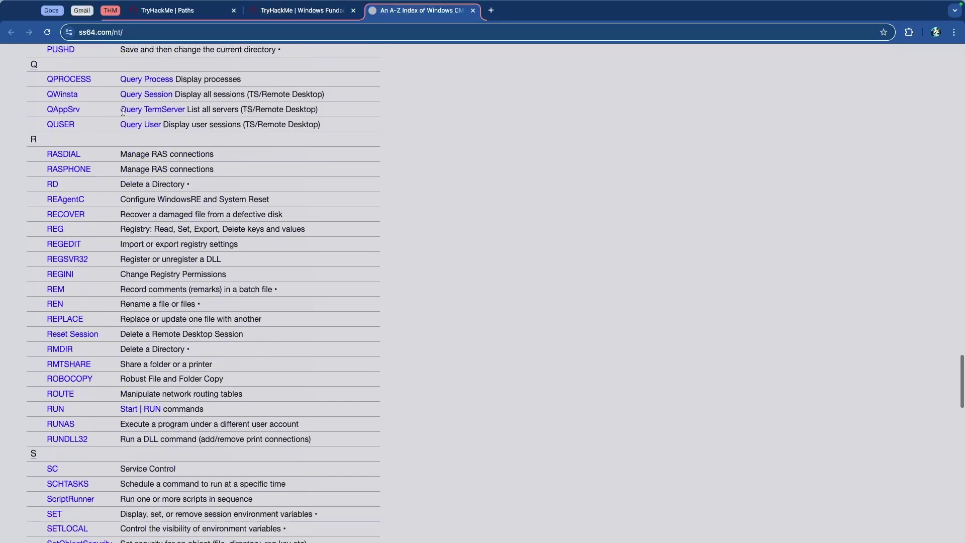
scroll(122, 111, "down", 10)
scroll(125, 118, "up", 20)
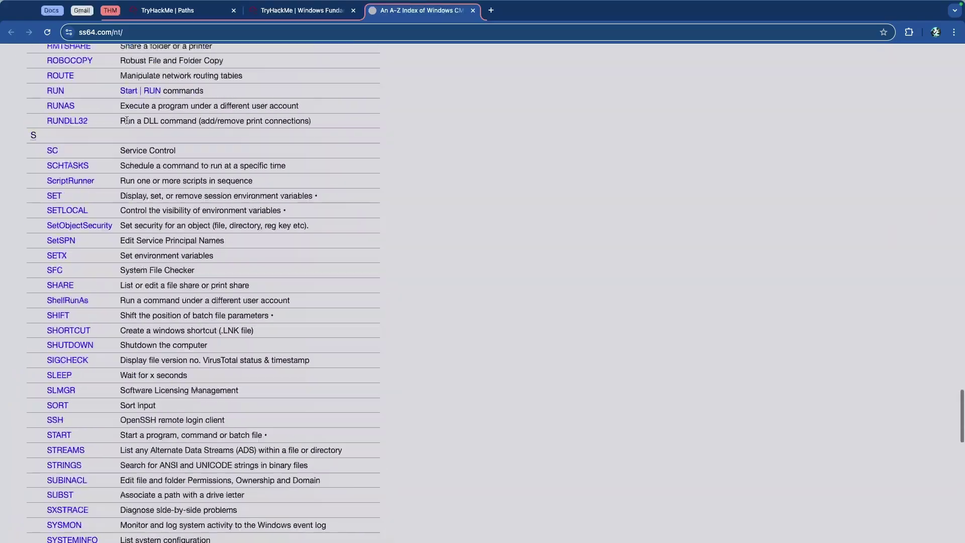
scroll(126, 124, "up", 20)
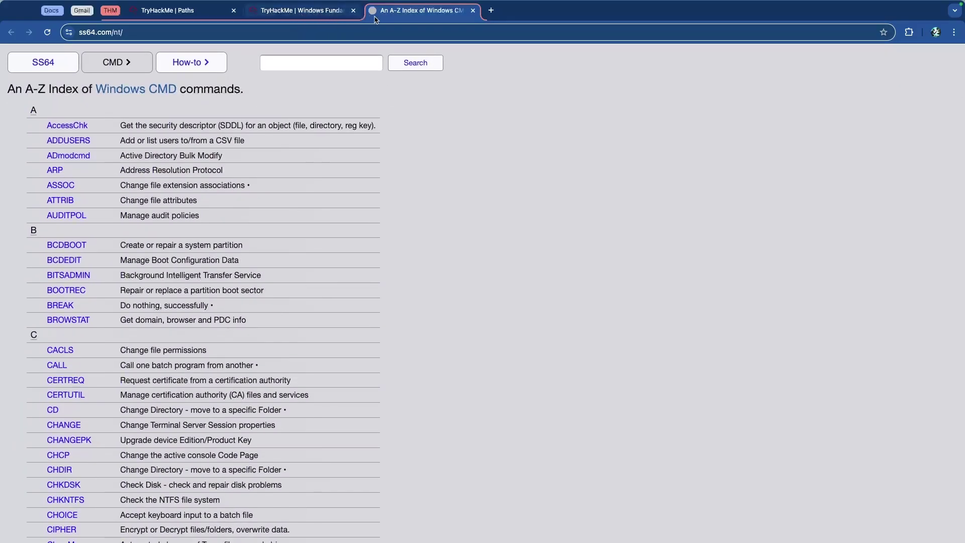
left_click(473, 10)
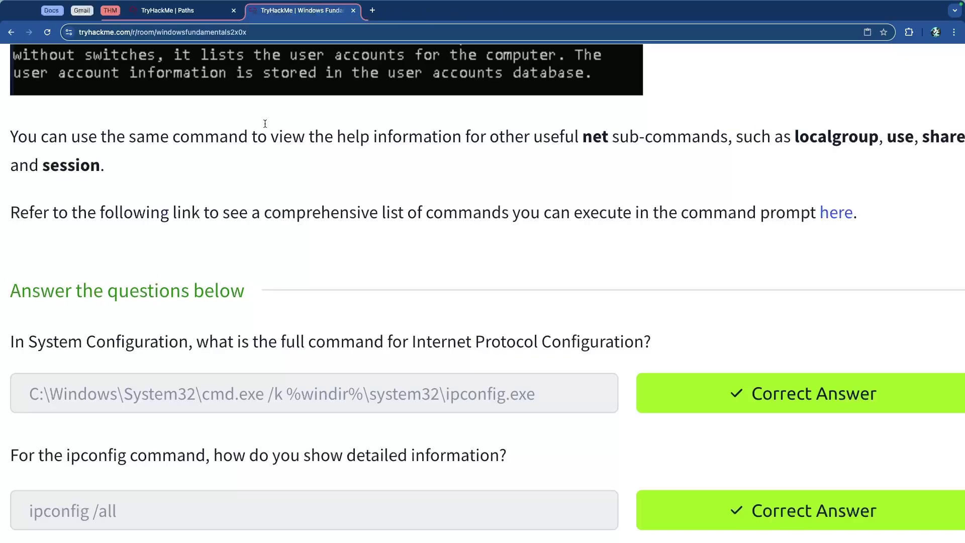
- Review the Task 7 questions, highlighting the one asking for the full Internet Protocol Configuration command in System Configuration
scroll(265, 123, "down", 2)
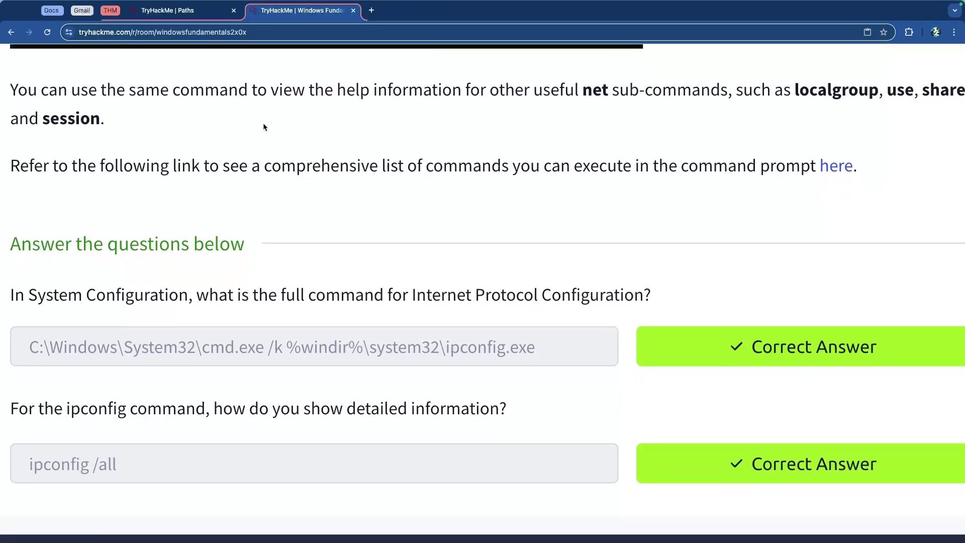
scroll(263, 123, "down", 2)
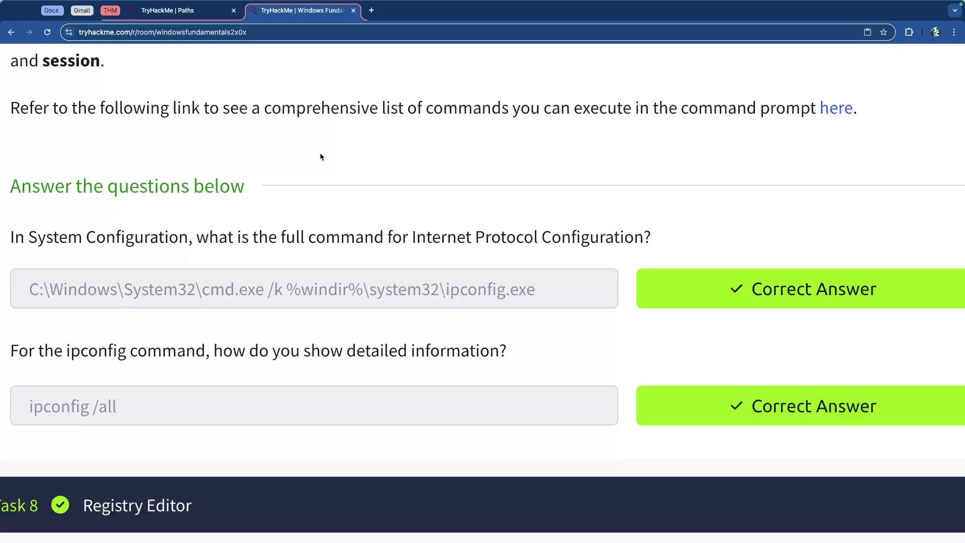
scroll(234, 173, "down", 1)
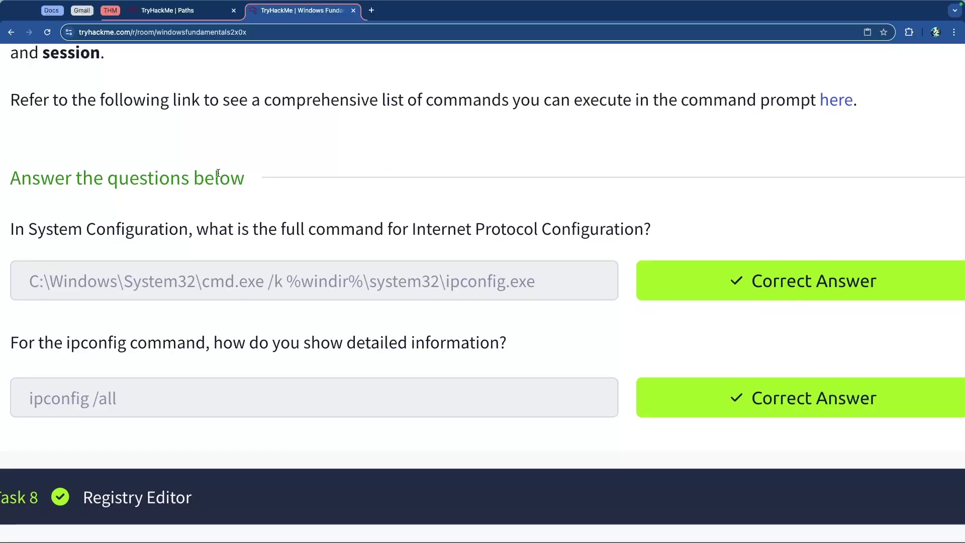
left_click_drag(37, 230, 563, 229)
left_click(295, 229)
left_click(562, 228)
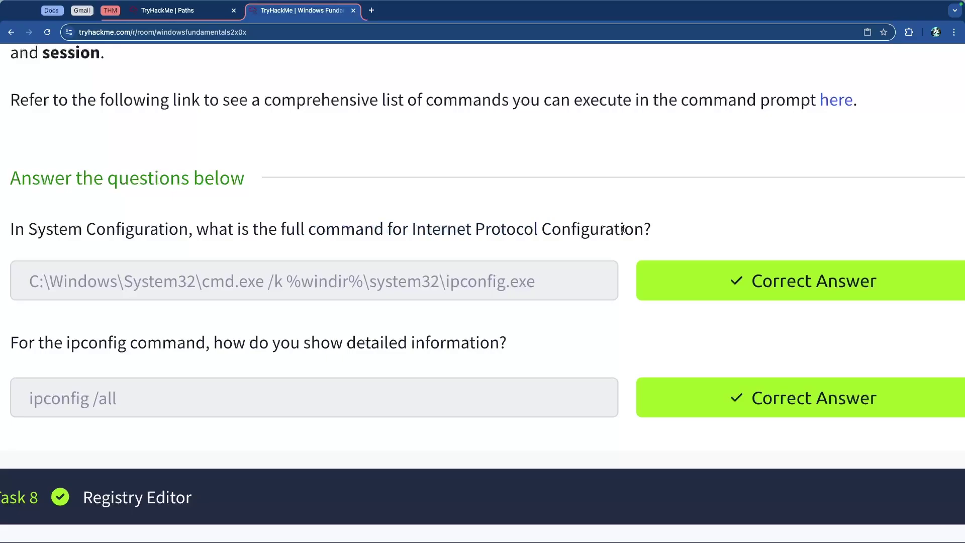
left_click_drag(634, 229, 324, 221)
left_click(311, 221)
scroll(281, 217, "up", 1)
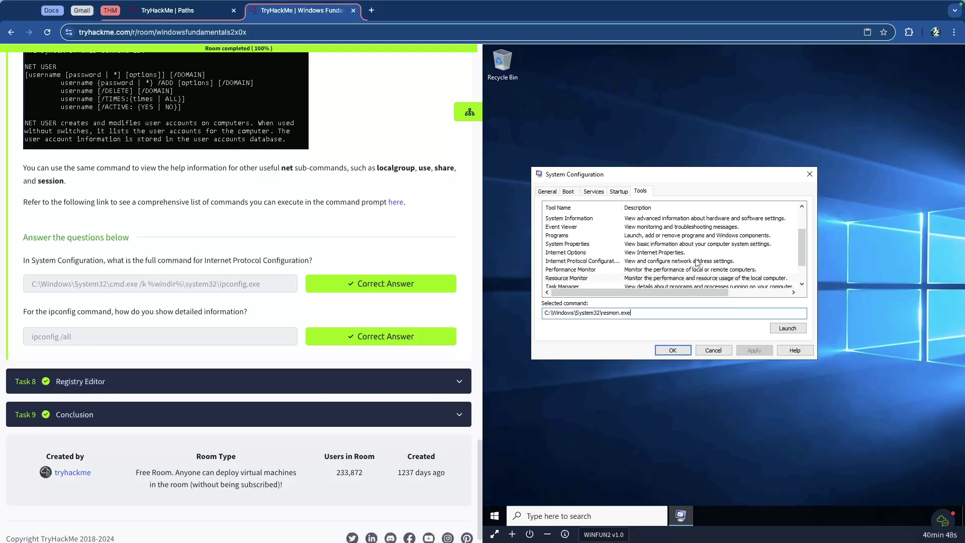
- Inspect the Internet Protocol Configuration tool's full command in System Configuration, highlighting its cmd.exe and ipconfig.exe parts
left_click(599, 262)
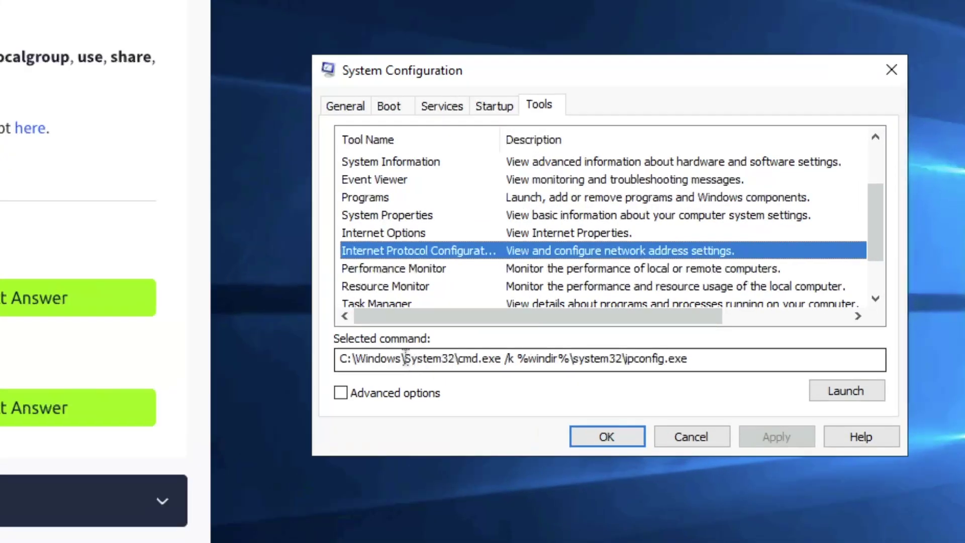
left_click(405, 358)
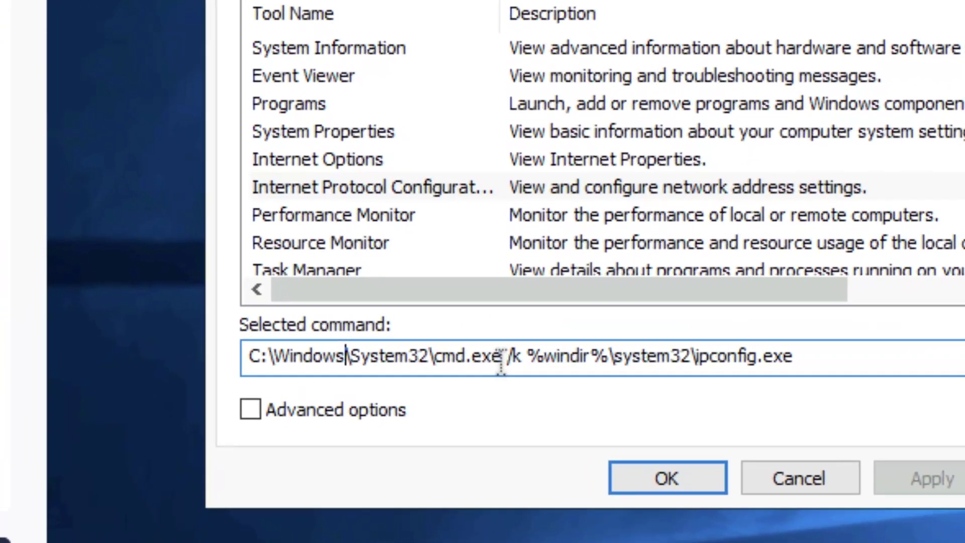
left_click_drag(500, 360, 445, 361)
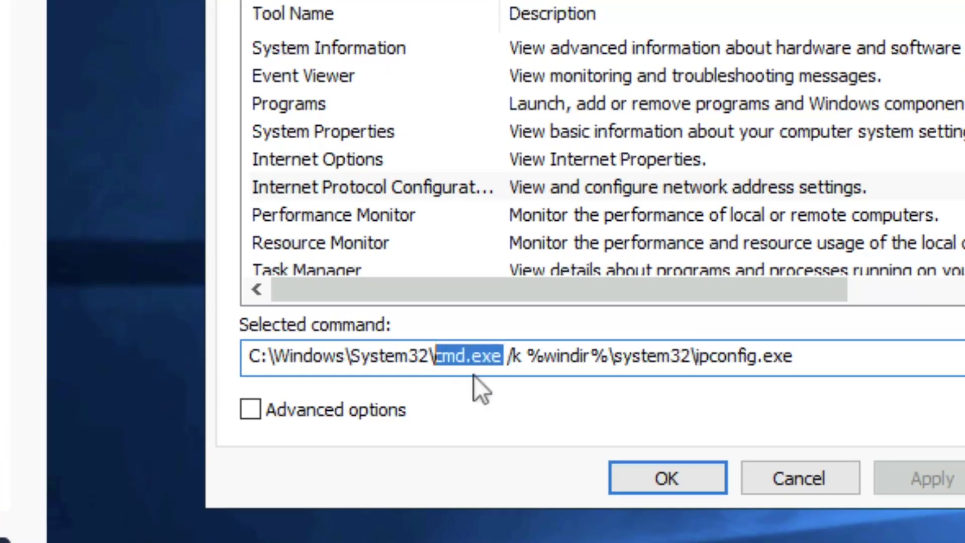
left_click(537, 358)
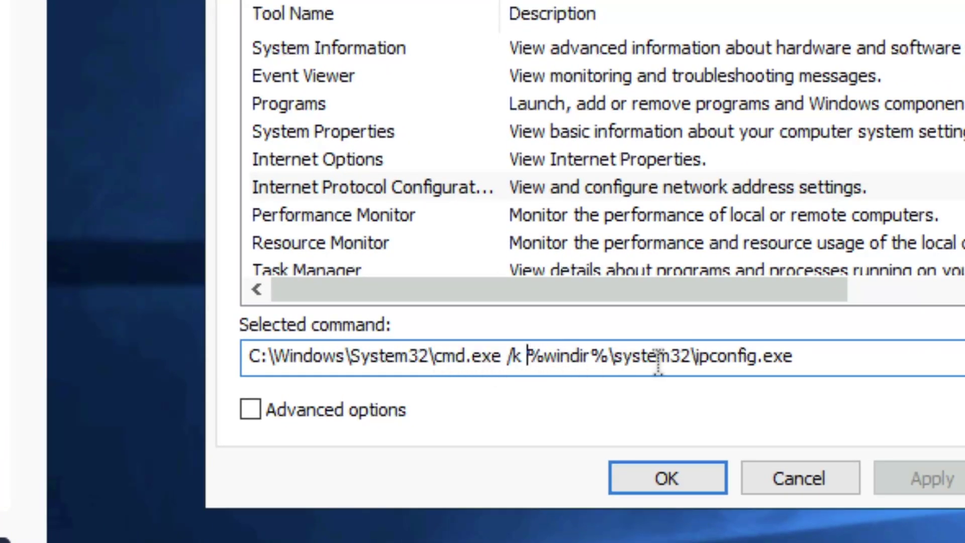
left_click_drag(795, 359, 699, 359)
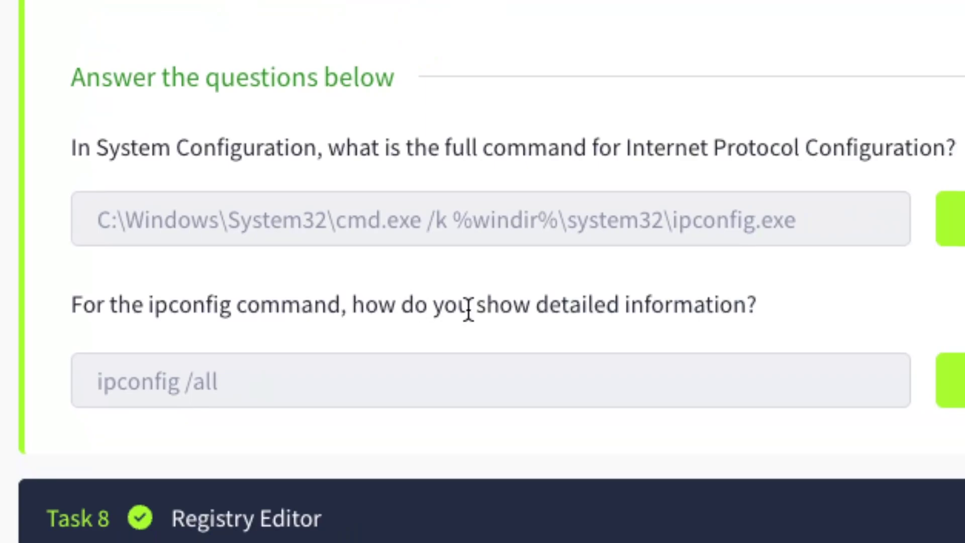
- Close System Configuration and open a Command Prompt to check the question about showing detailed ipconfig information
left_click_drag(401, 306, 692, 312)
left_click(737, 319)
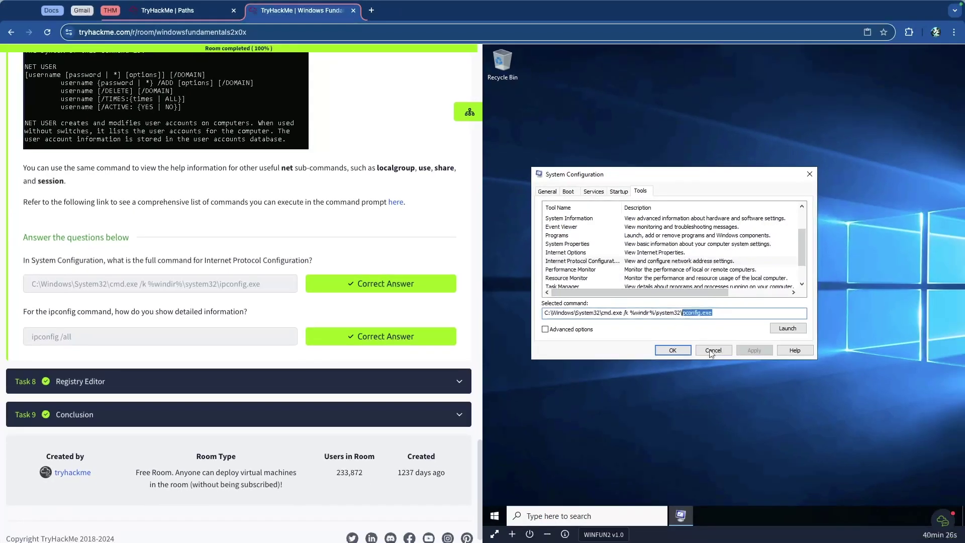
left_click(712, 350)
left_click(576, 512)
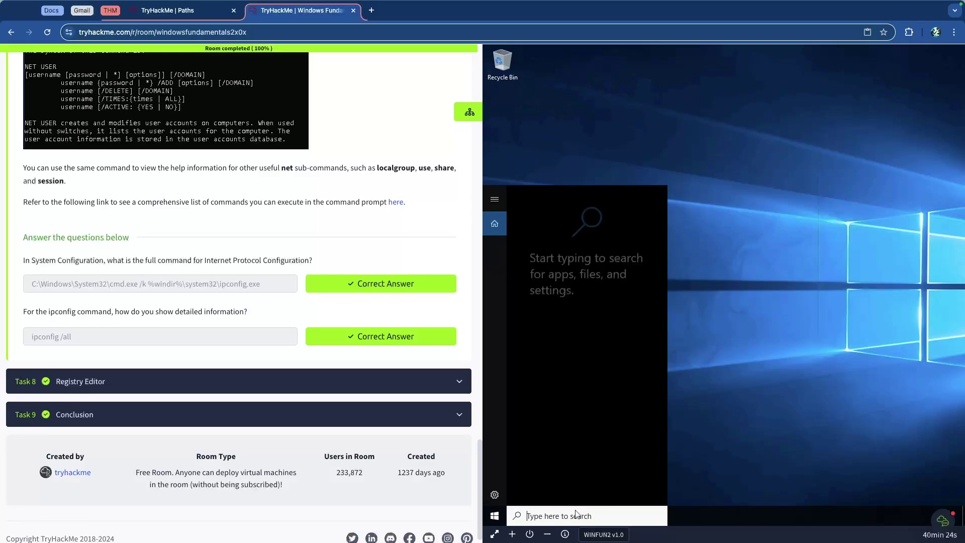
type("cmd")
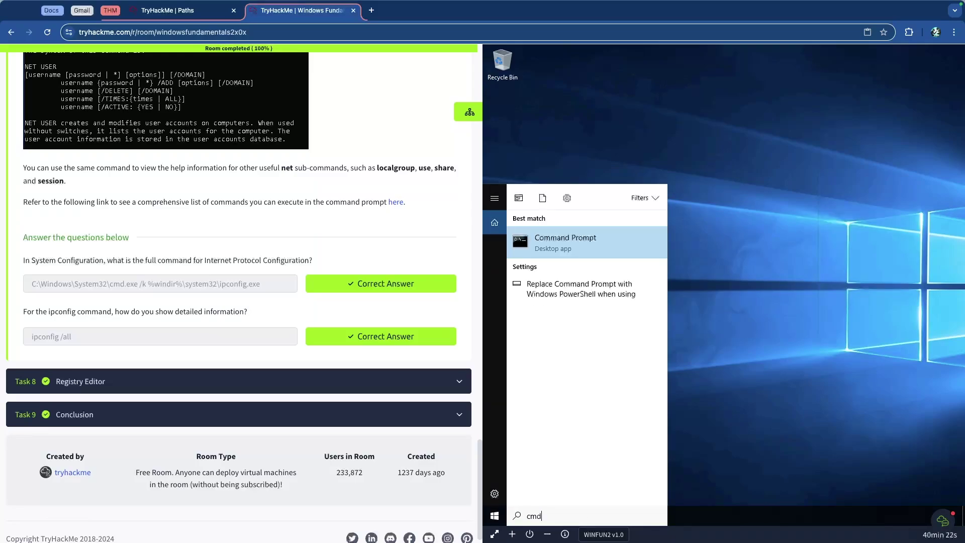
key("Return")
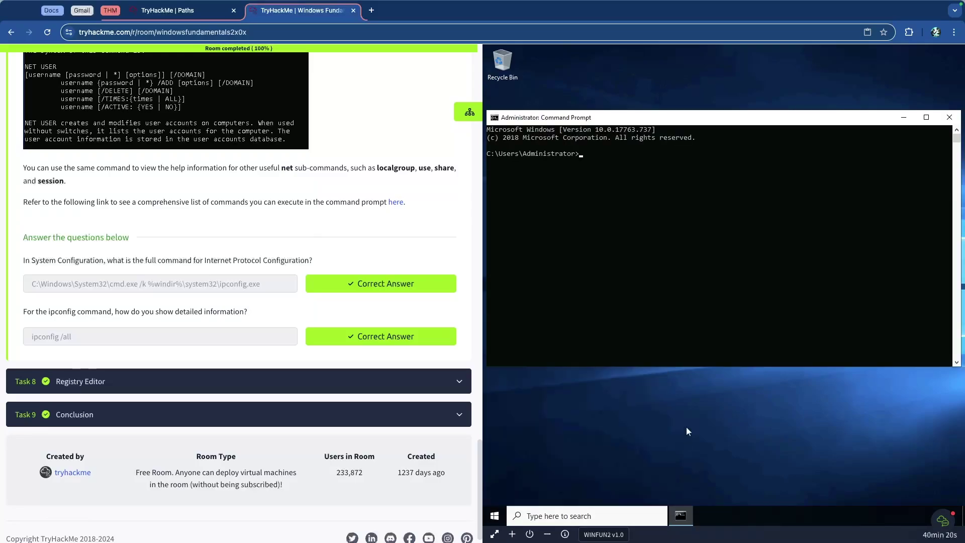
- Run ipconfig /? in the Command Prompt and check its help for the option that shows detailed information
left_click(617, 177)
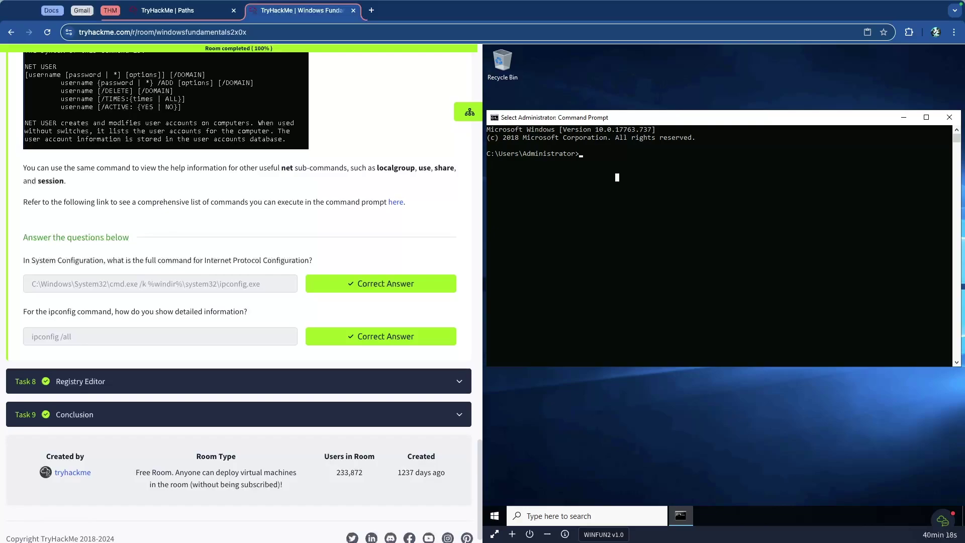
type("ipconfig /?")
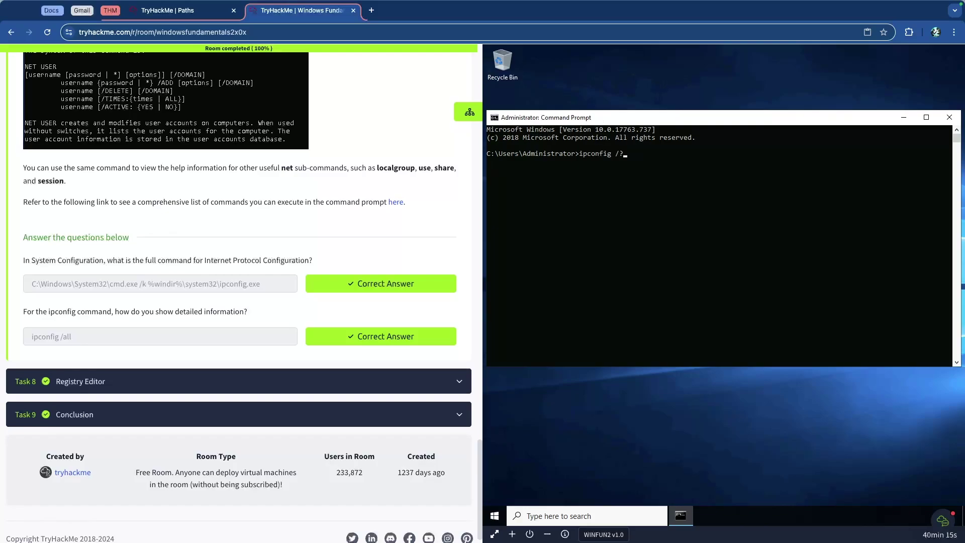
key("Return")
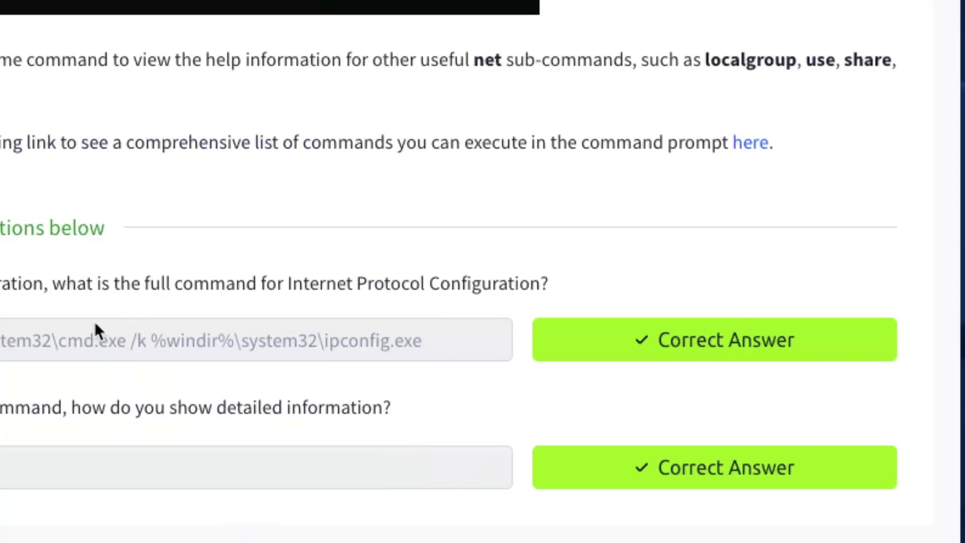
left_click_drag(314, 407, 581, 407)
left_click(582, 407)
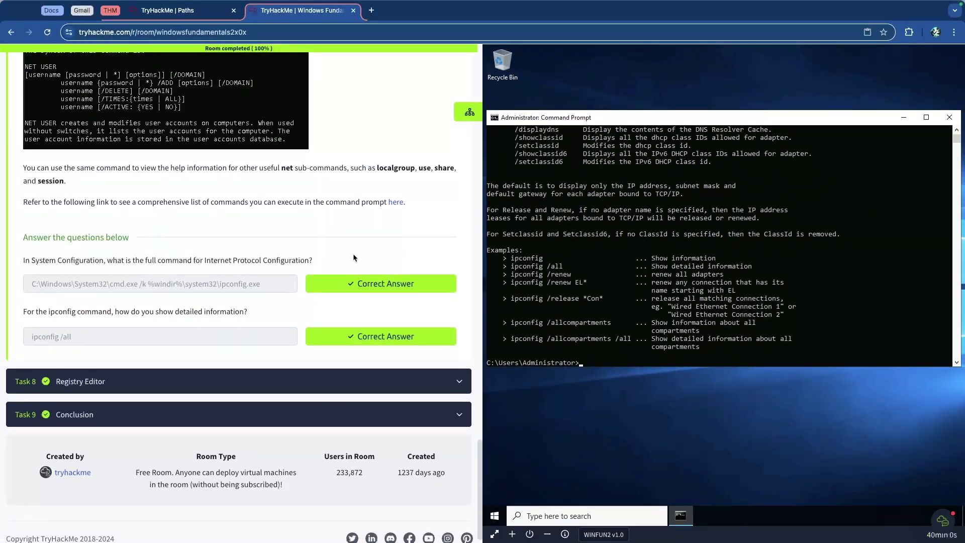
- Collapse Task 7 Command Prompt and expand Task 8 Registry Editor in the room
scroll(144, 249, "up", 15)
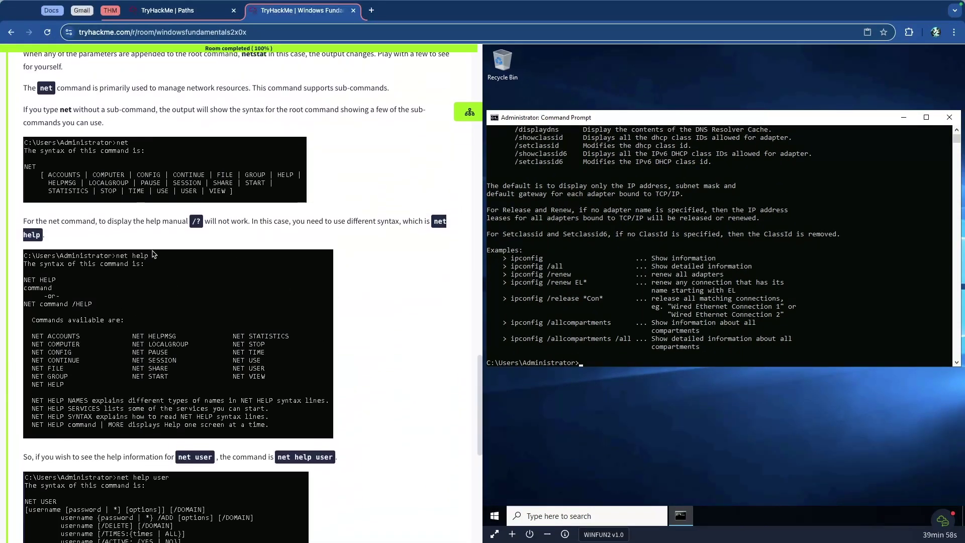
scroll(156, 254, "up", 15)
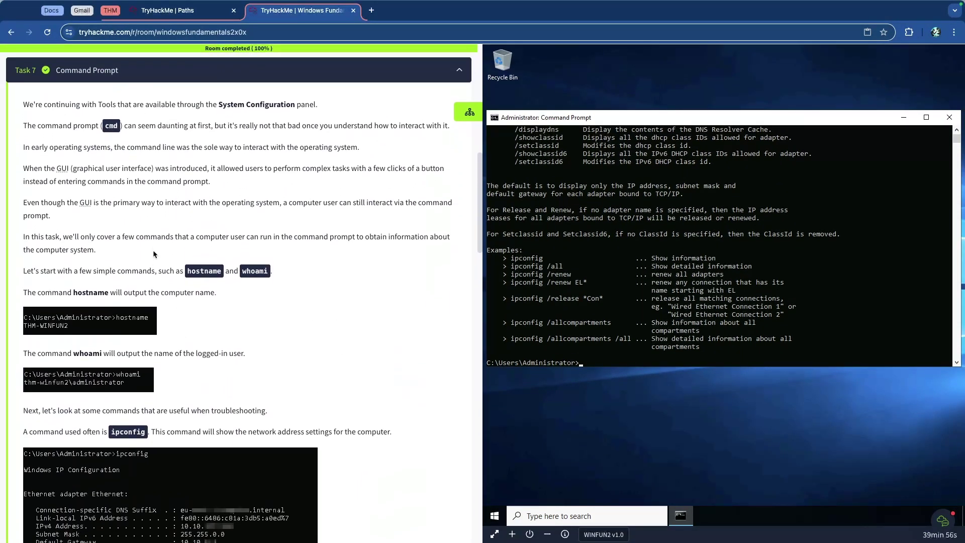
scroll(153, 191, "down", 1)
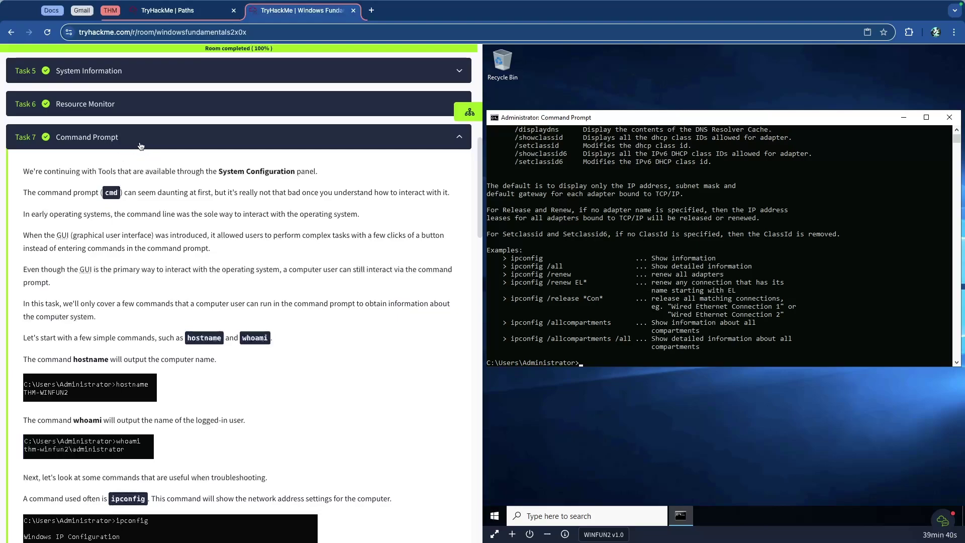
scroll(141, 145, "down", 2)
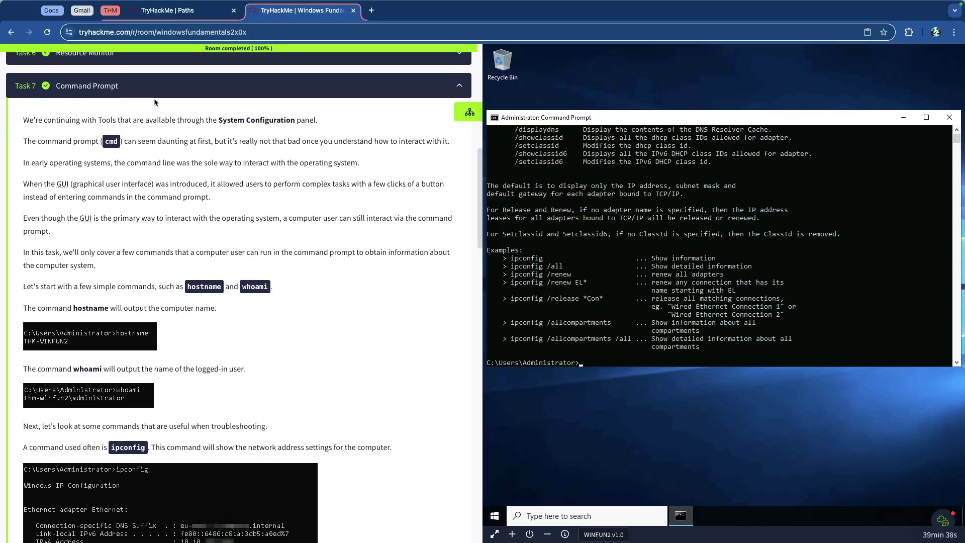
left_click(156, 93)
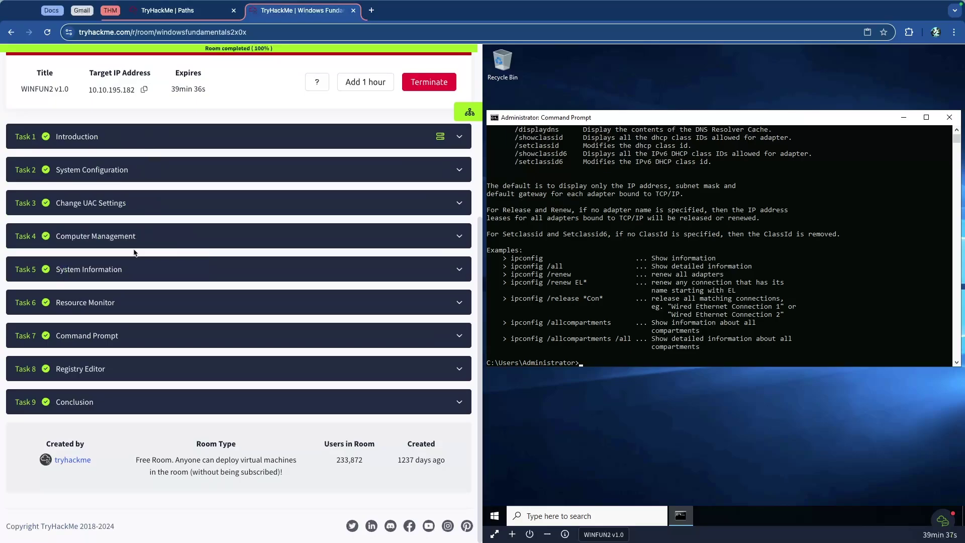
left_click(143, 370)
- Read the Windows Registry definition in Task 8, highlighting "central hierarchical database" and other parts of the sentence
scroll(143, 362, "down", 10)
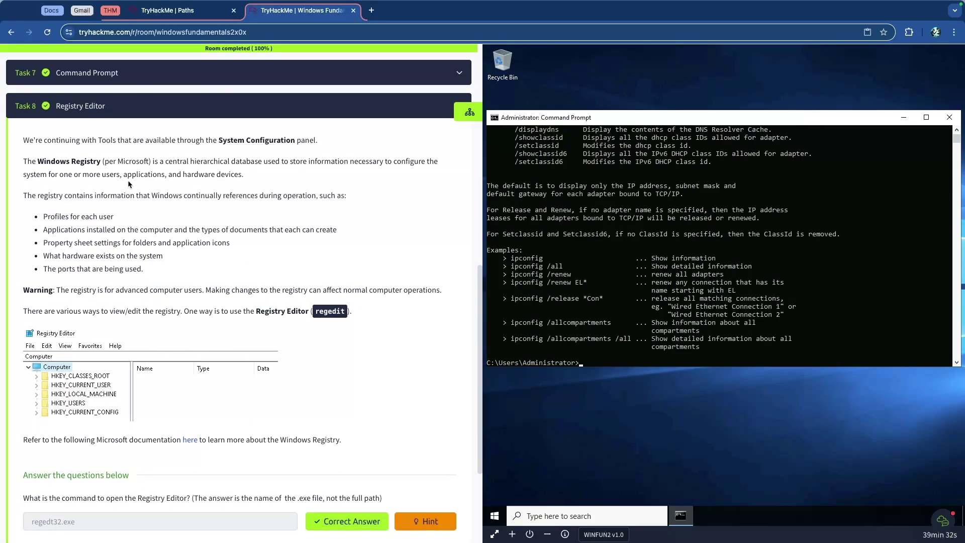
scroll(128, 180, "up", 5)
scroll(177, 196, "up", 2)
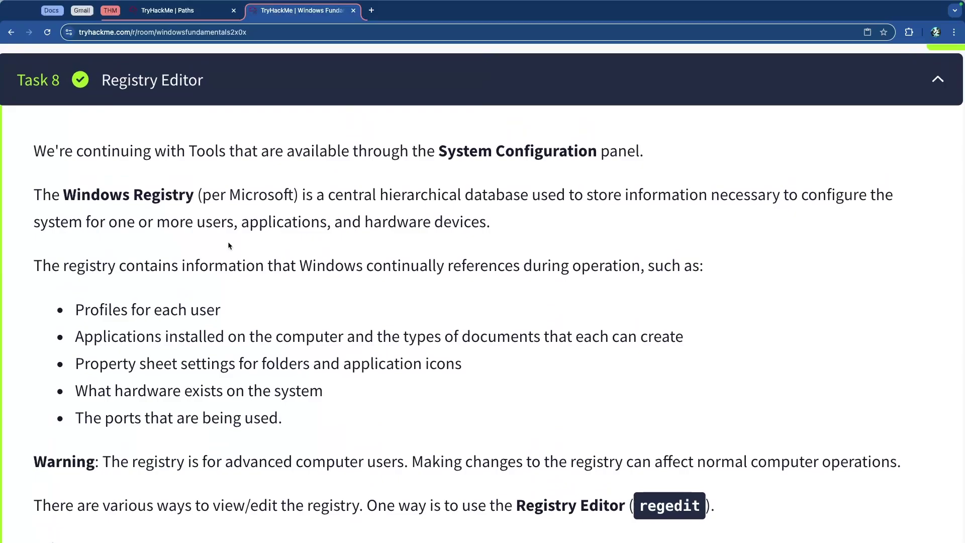
scroll(339, 207, "down", 1)
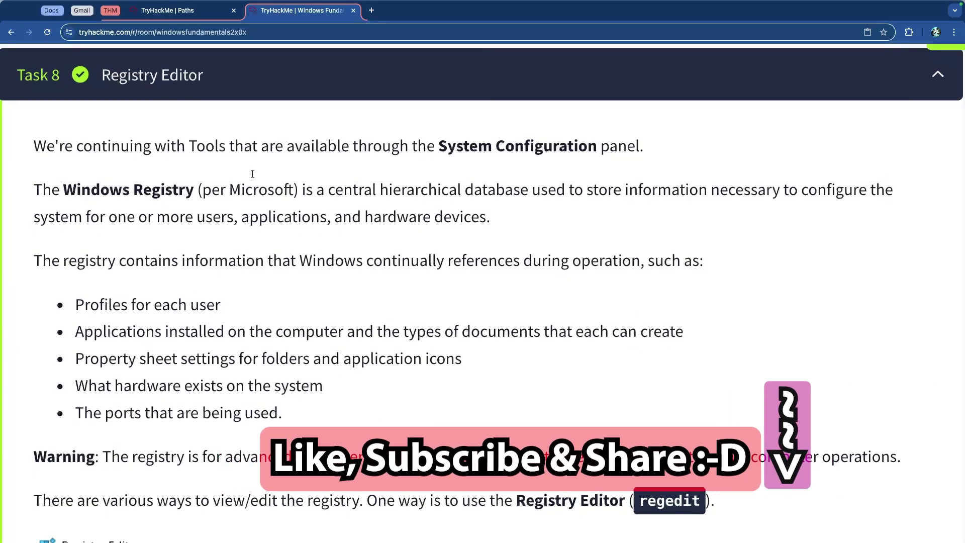
scroll(248, 176, "down", 2)
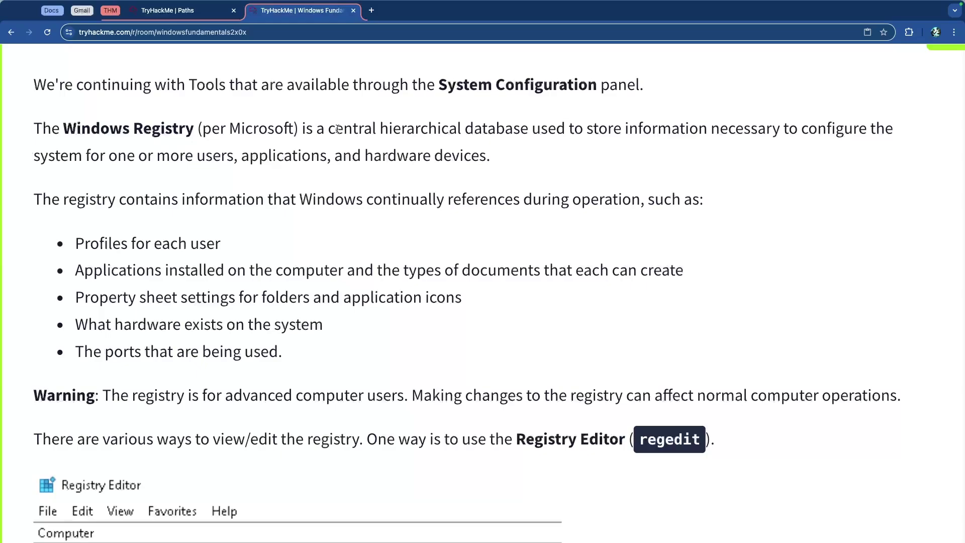
left_click_drag(328, 129, 529, 130)
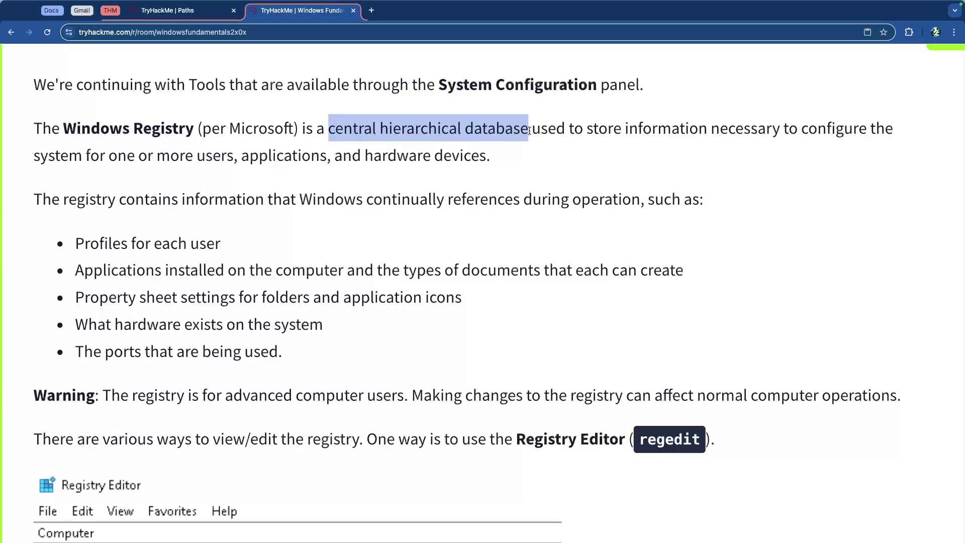
left_click_drag(623, 132, 838, 132)
left_click(834, 132)
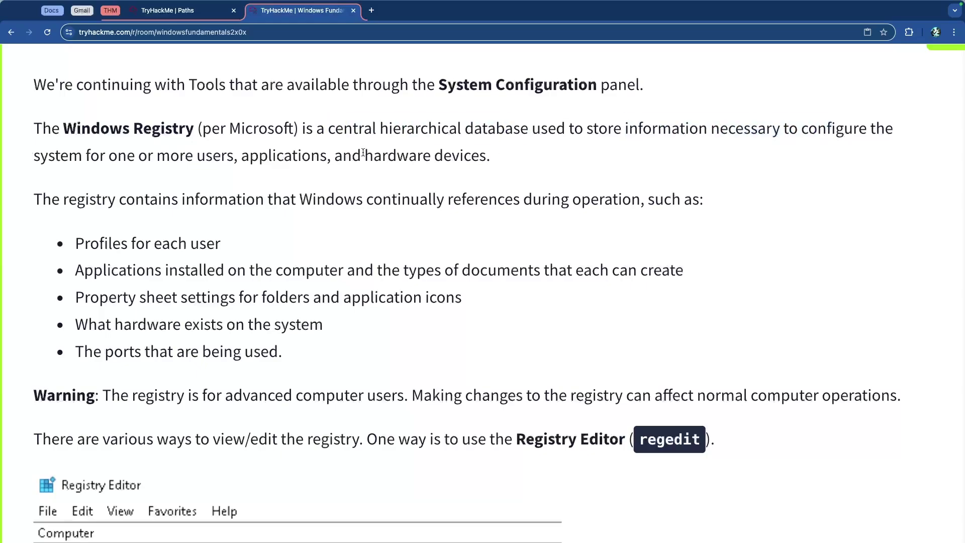
scroll(363, 154, "down", 3)
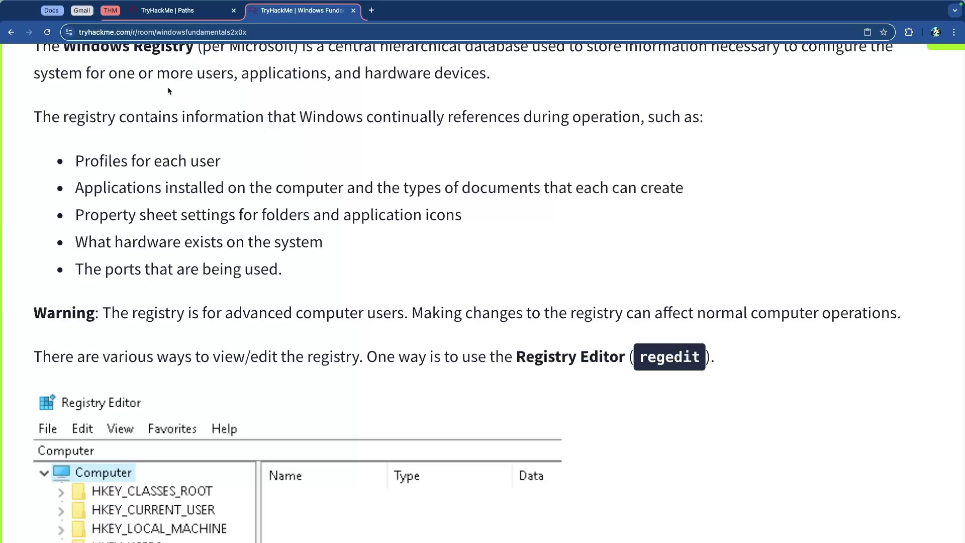
left_click_drag(276, 73, 389, 73)
left_click_drag(451, 73, 443, 73)
- Read the list of information the registry contains, highlighting parts of the items on applications, property sheet settings and hardware
scroll(240, 119, "down", 1)
left_click_drag(99, 131, 243, 140)
left_click_drag(84, 159, 441, 161)
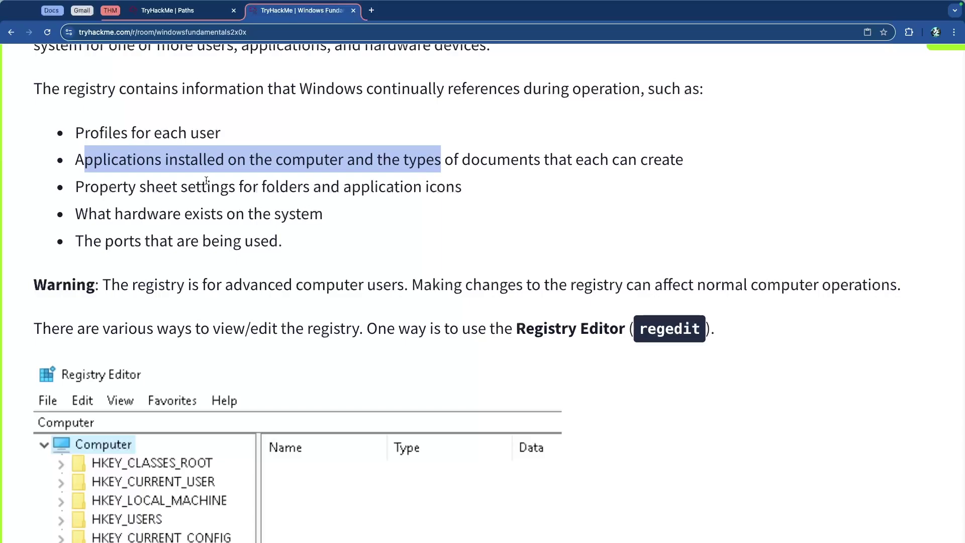
scroll(206, 180, "down", 1)
left_click_drag(99, 164, 386, 172)
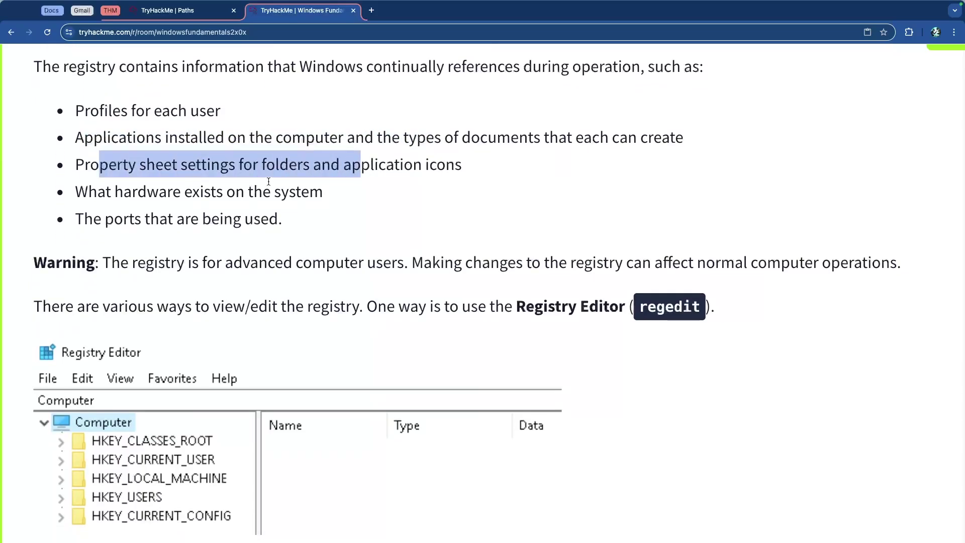
scroll(144, 190, "down", 1)
left_click_drag(106, 173, 298, 178)
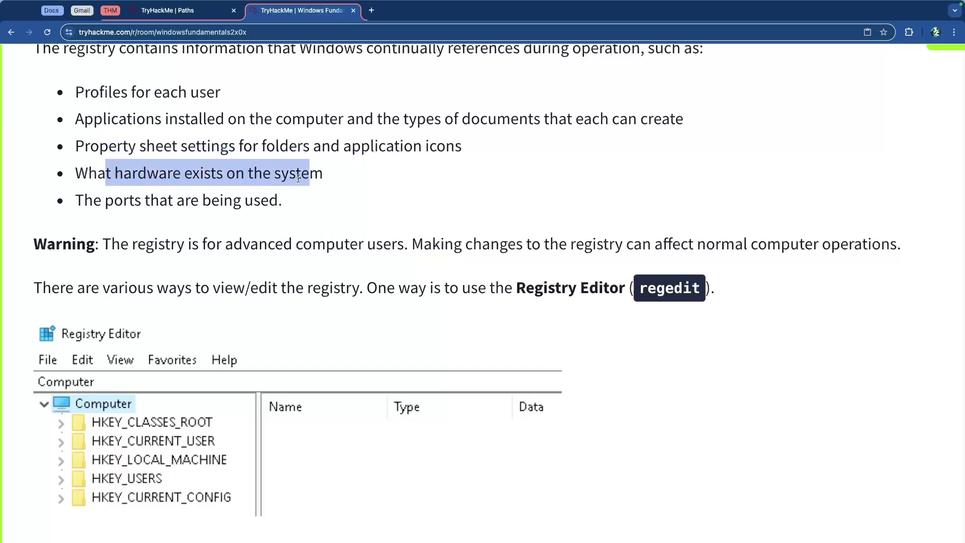
scroll(143, 207, "down", 2)
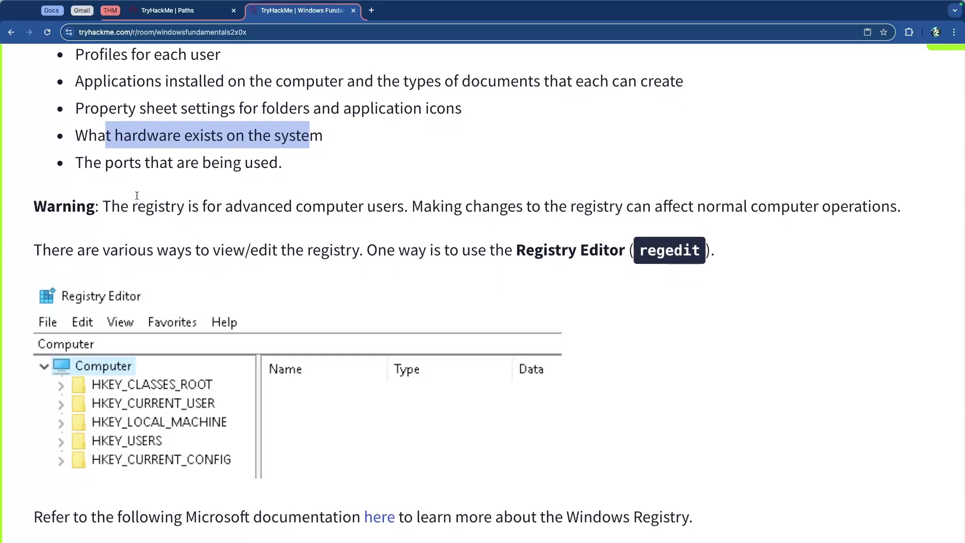
- Read the warning about making changes to the registry, highlighting part of its text
scroll(123, 182, "down", 3)
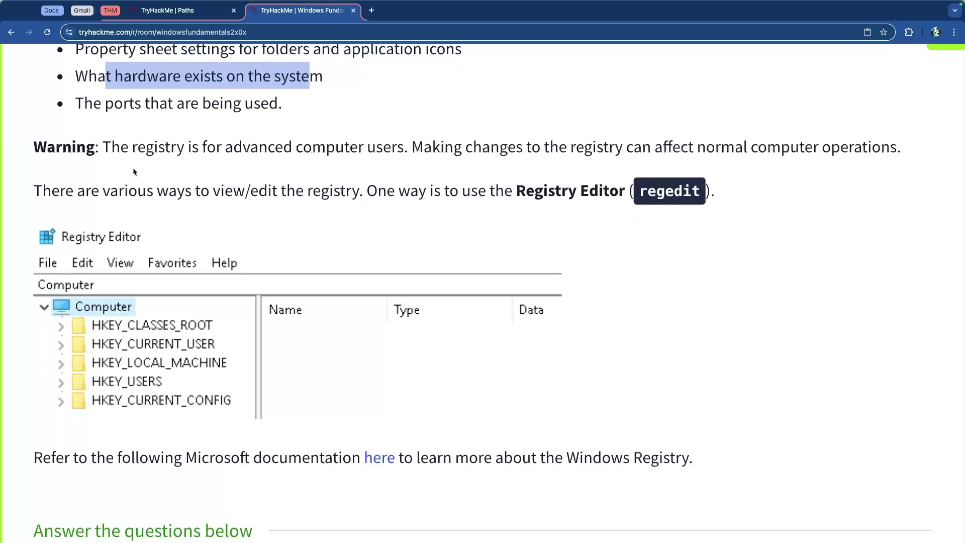
left_click_drag(153, 148, 757, 151)
left_click(560, 155)
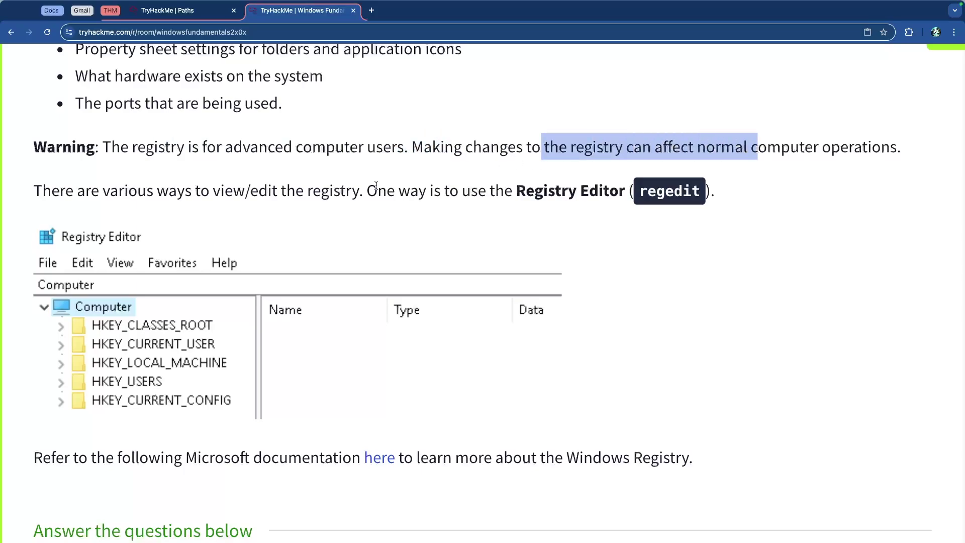
- Read the note on ways to view or edit the registry with the Registry Editor (regedit), highlighting its text
scroll(266, 176, "down", 3)
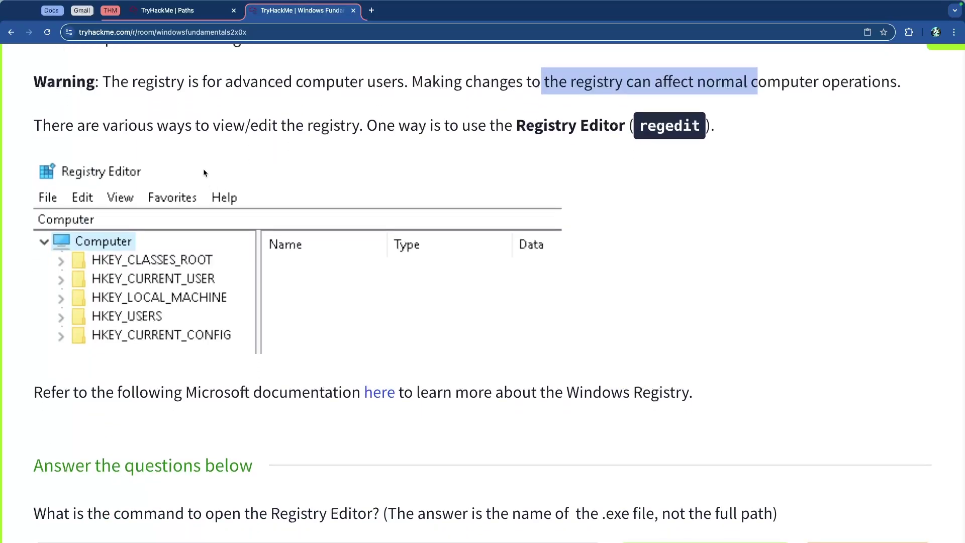
scroll(204, 173, "down", 1)
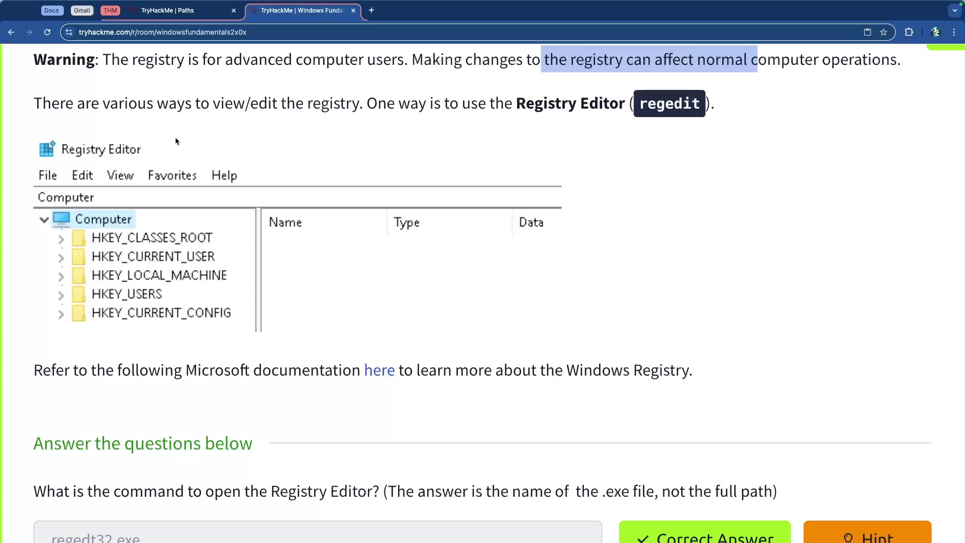
left_click_drag(258, 102, 395, 103)
left_click(367, 102)
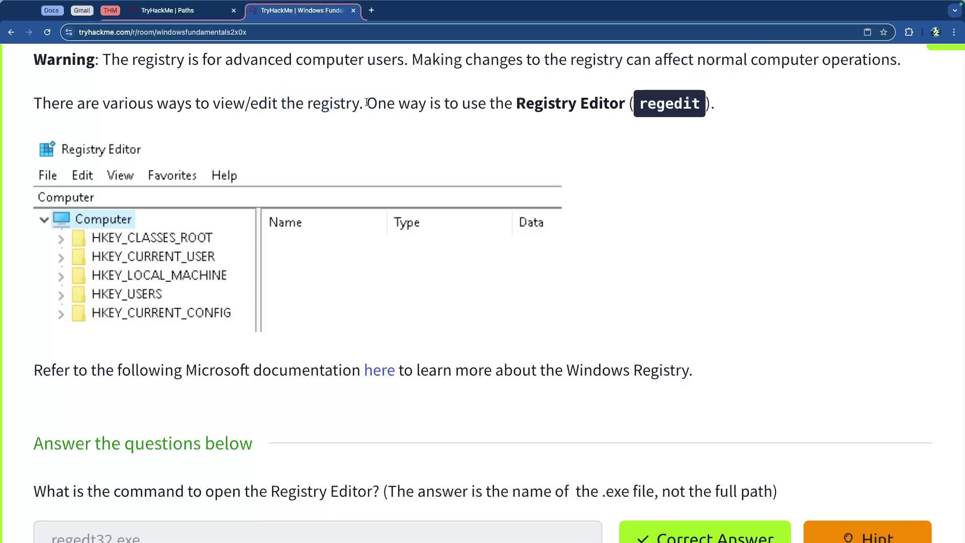
left_click_drag(63, 107, 518, 106)
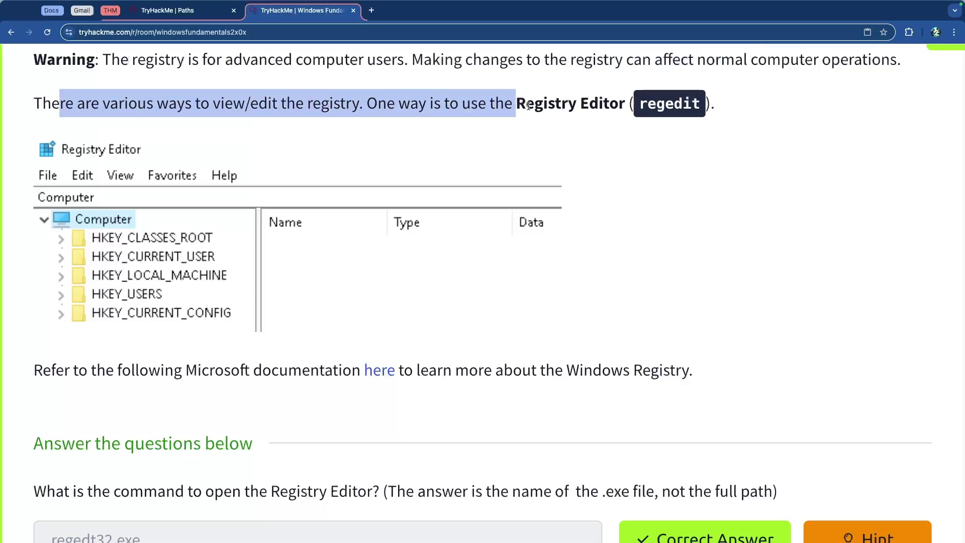
- Reread the sentences above the Registry Editor screenshot, highlighting the part that names regedit as one way to edit the registry
left_click(421, 118)
left_click_drag(396, 107, 715, 106)
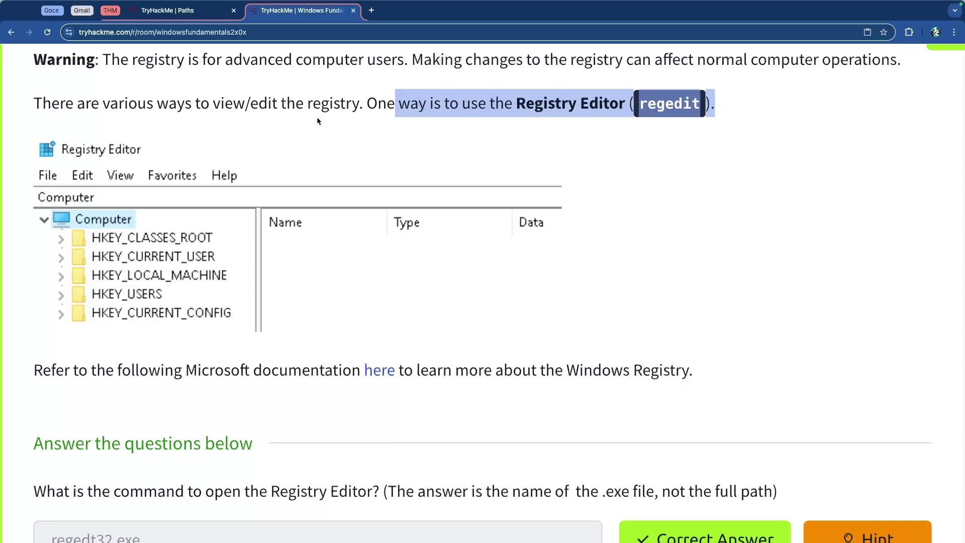
left_click_drag(110, 105, 430, 102)
left_click(459, 98)
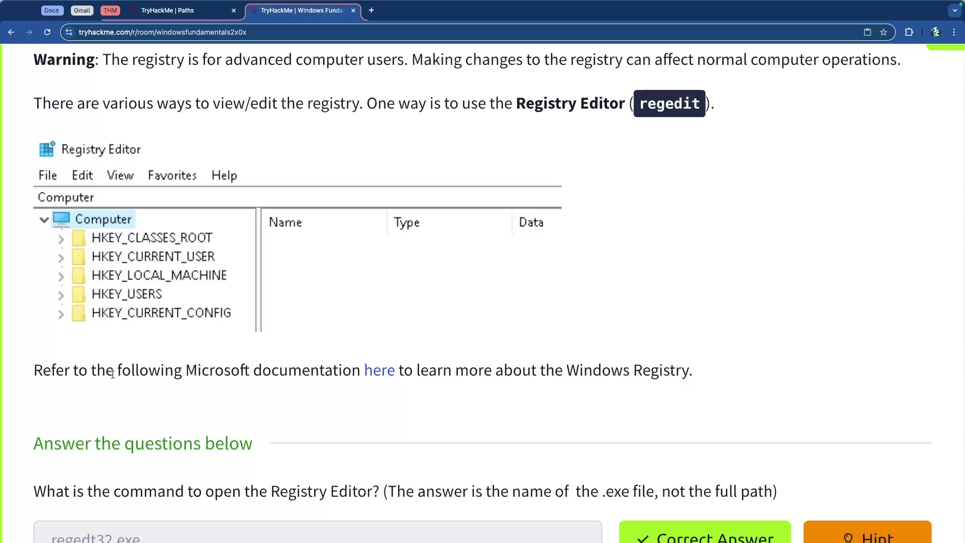
- Read the reference to further Windows Registry reading and open the linked Microsoft documentation
left_click_drag(75, 371, 475, 372)
left_click(224, 374)
left_click(503, 370)
left_click(385, 373)
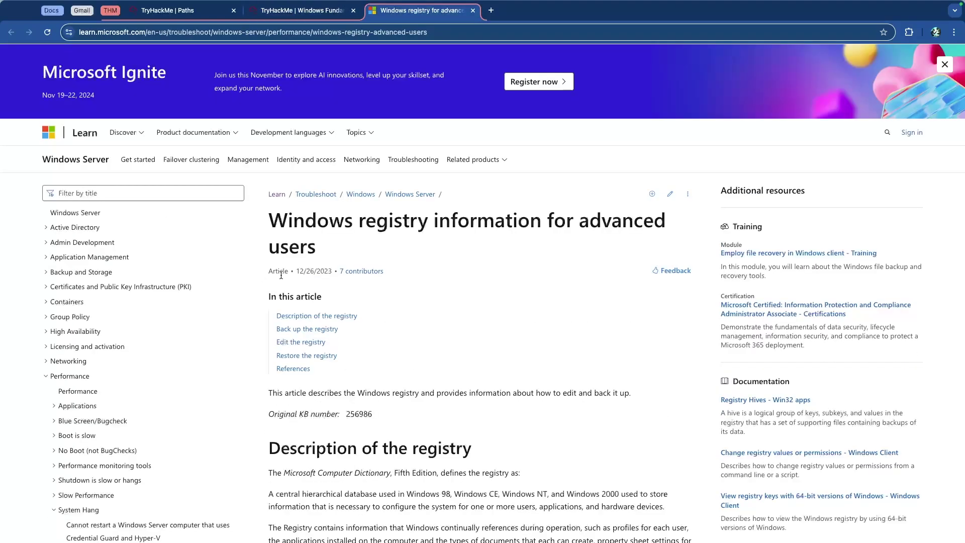
- Skim the Microsoft Learn article on Windows registry information for advanced users, and close it to return to the TryHackMe room
scroll(459, 271, "down", 10)
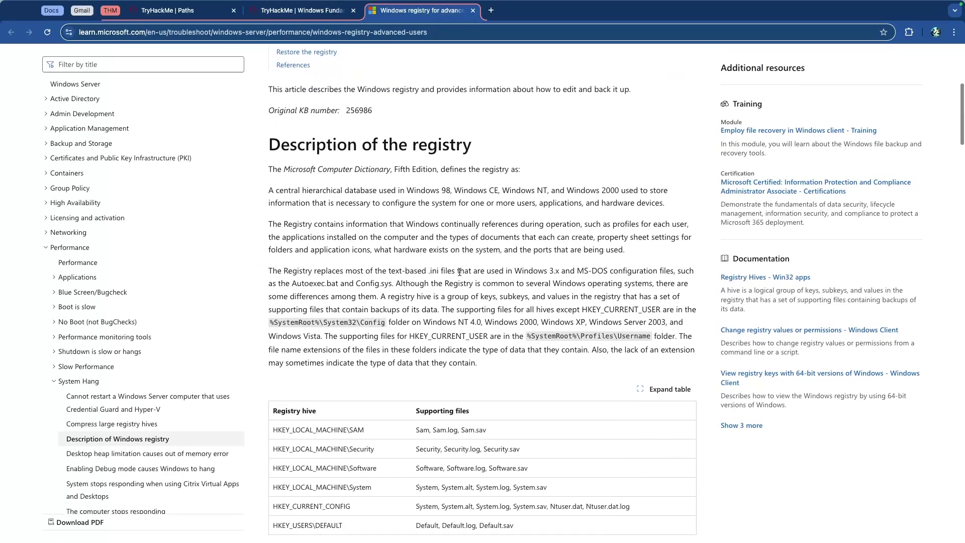
scroll(460, 274, "down", 10)
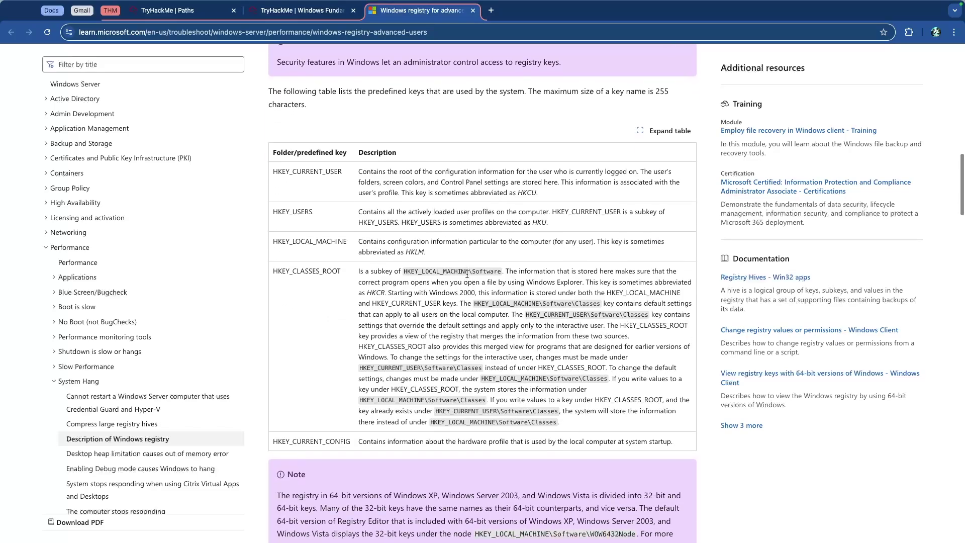
scroll(461, 276, "down", 10)
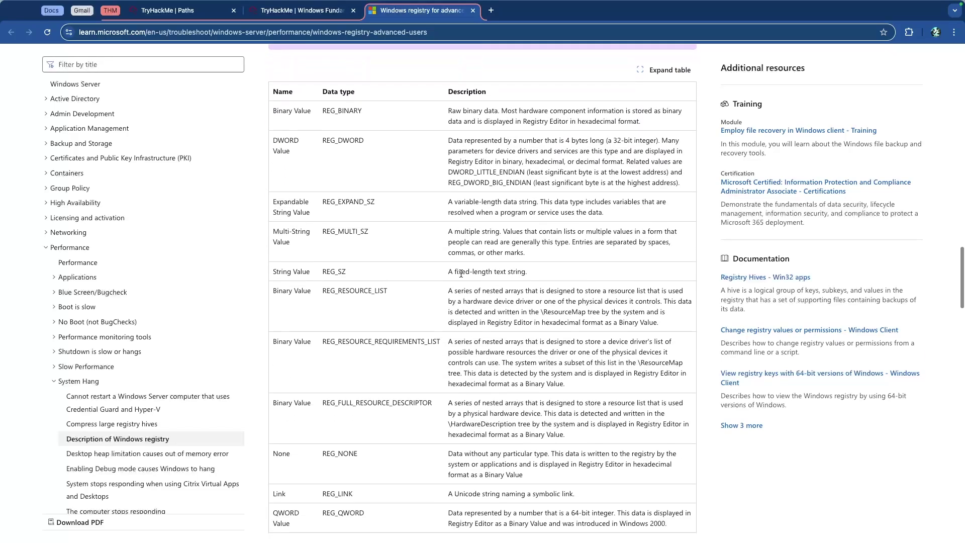
scroll(461, 272, "down", 5)
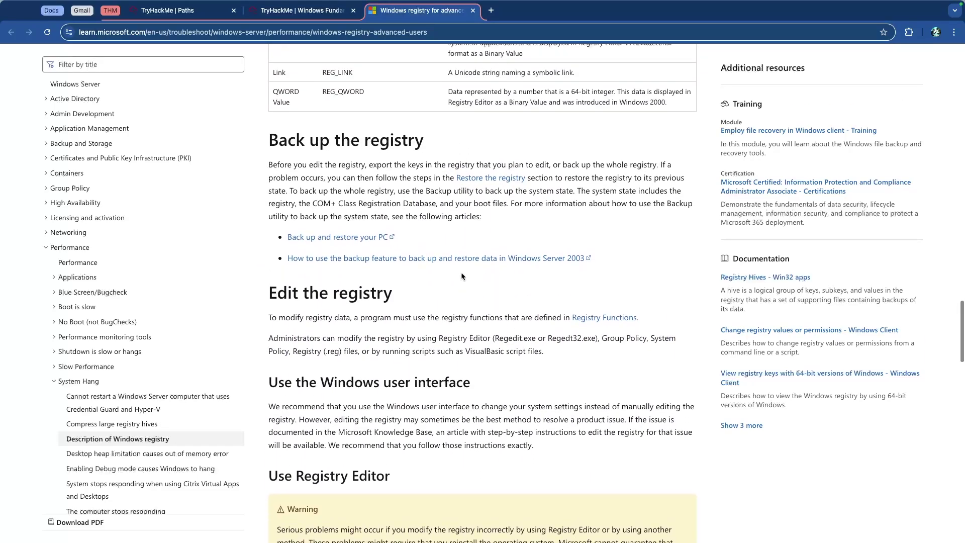
scroll(461, 273, "up", 12)
scroll(460, 273, "up", 15)
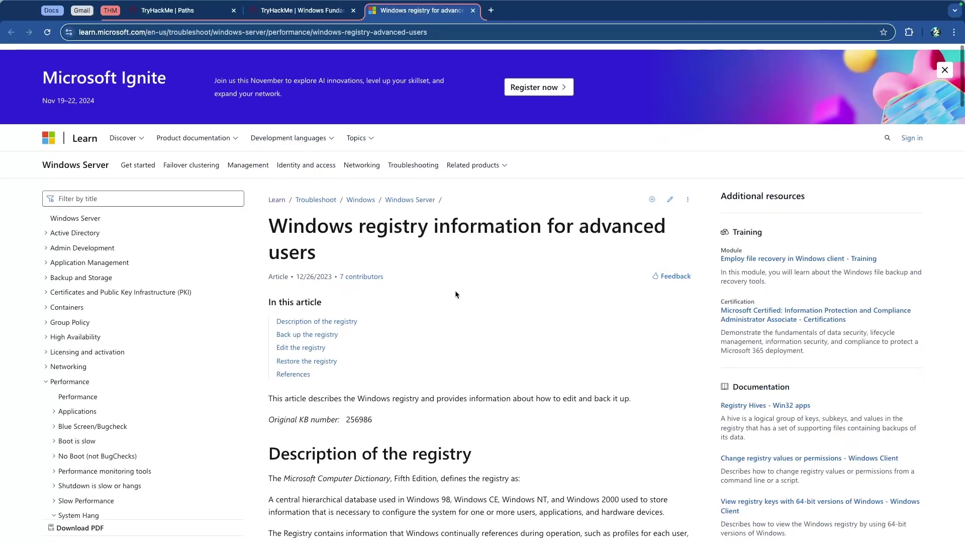
key("super+w")
- Read the Task 8 question on the command that opens the Registry Editor, highlighting the question and the answer regedt32.exe
scroll(158, 266, "down", 3)
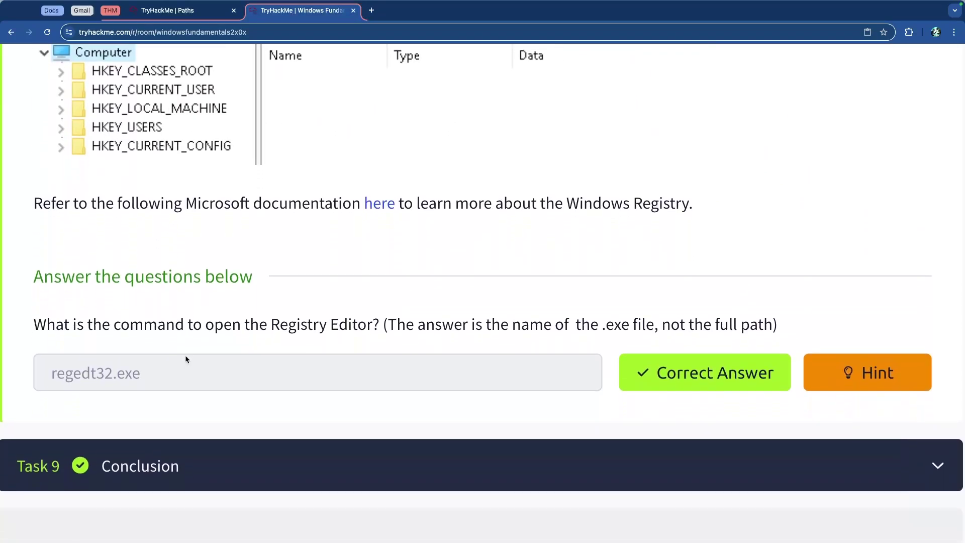
left_click_drag(114, 317, 530, 317)
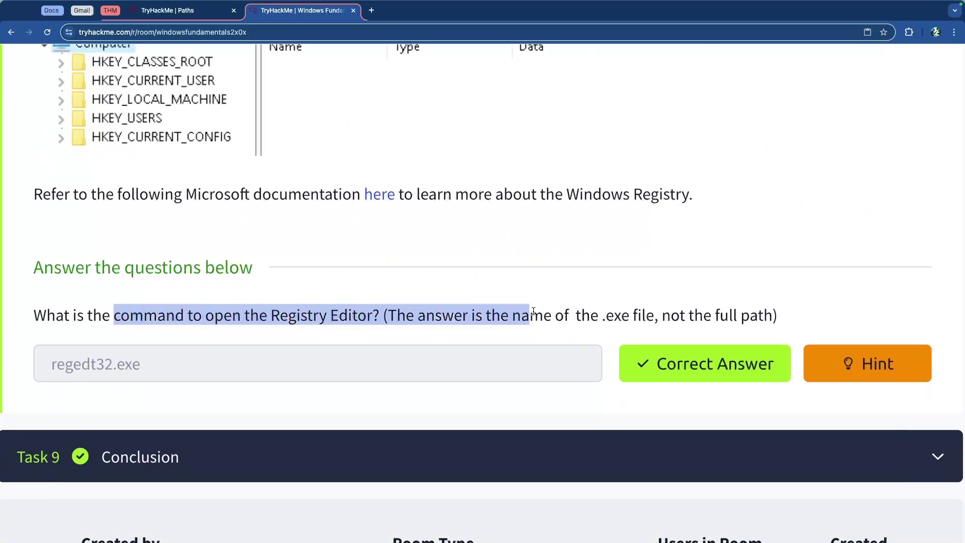
left_click(215, 359)
left_click_drag(139, 366, 51, 366)
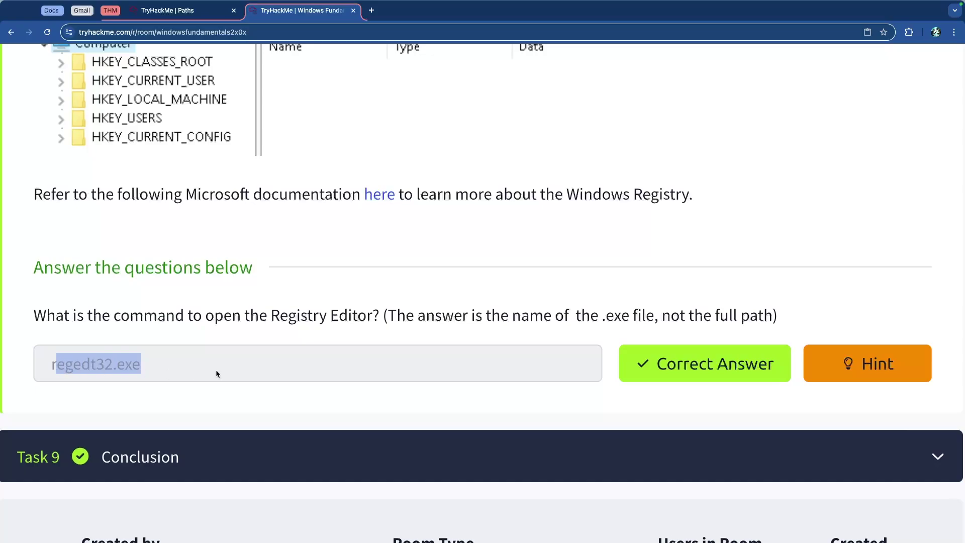
- Review the Task 8 text for the Registry Editor command, highlighting "regedit" in the note on editing the registry
scroll(216, 370, "up", 10)
scroll(215, 377, "up", 8)
scroll(216, 372, "down", 9)
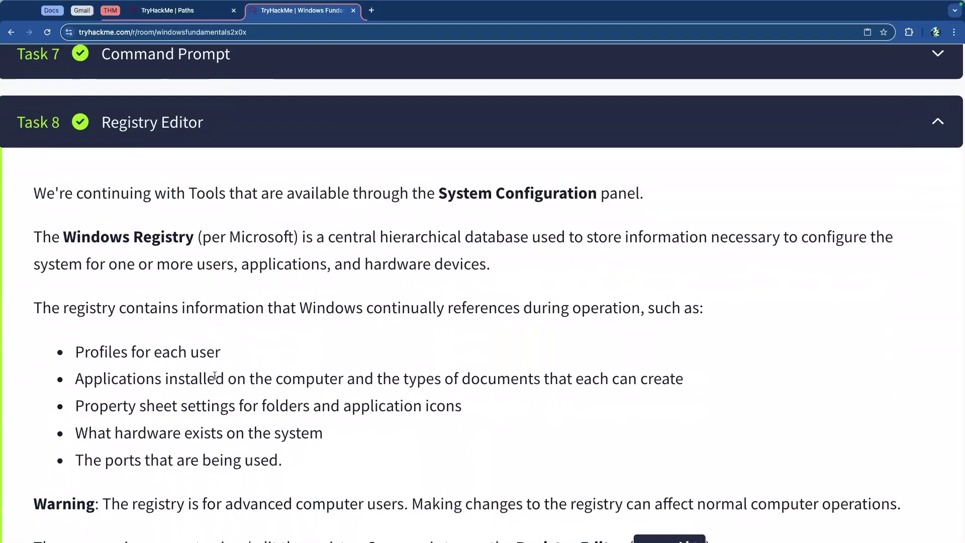
scroll(220, 245, "down", 5)
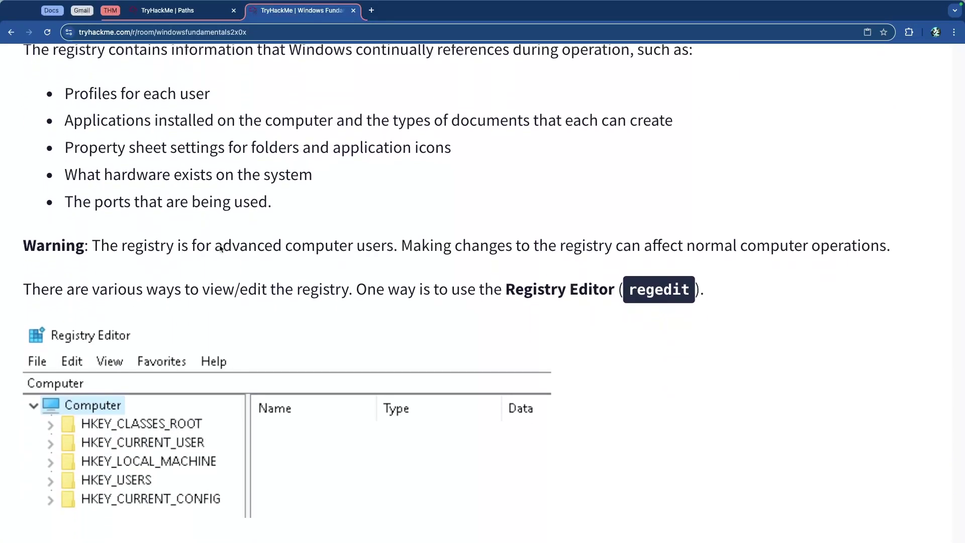
double_click(652, 240)
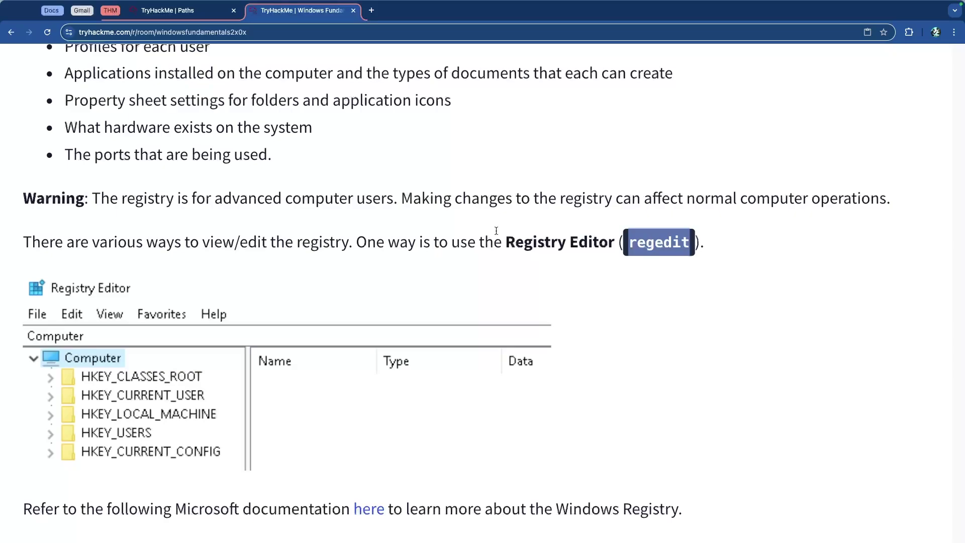
left_click(496, 230)
scroll(549, 219, "right", 10)
scroll(551, 221, "down", 5)
scroll(366, 235, "down", 2)
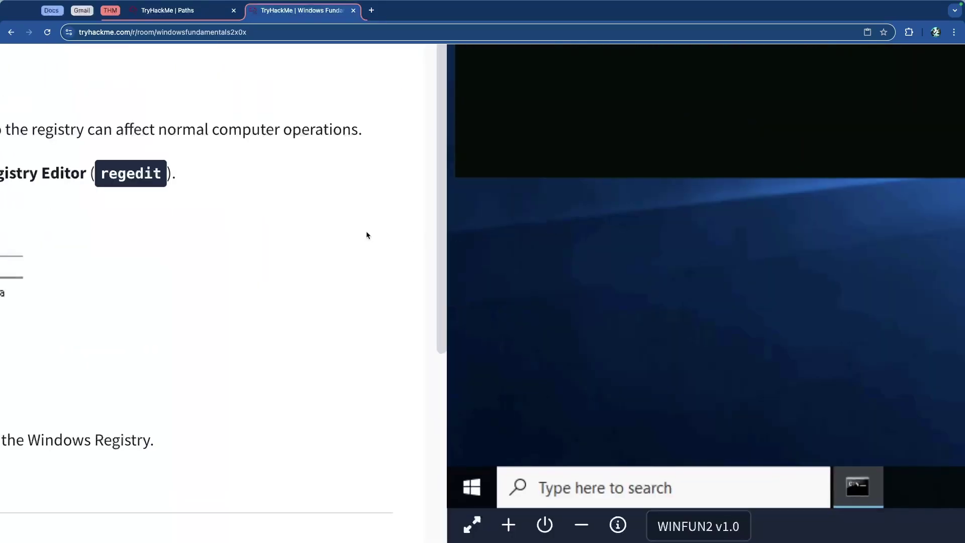
scroll(366, 232, "down", 5)
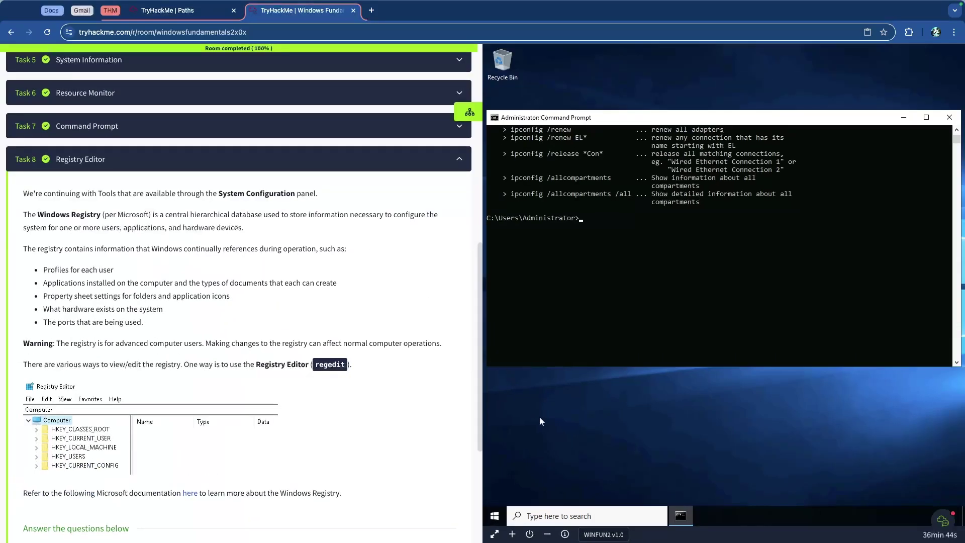
- Search for msconfig in the virtual machine, launch System Configuration and show its list of tools
left_click(632, 511)
type("msco")
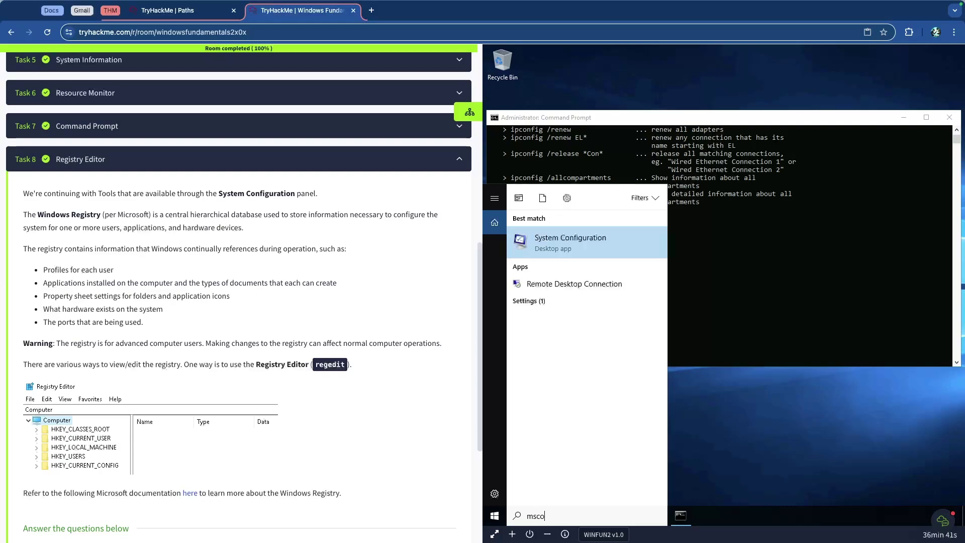
type("nfig")
key("Return")
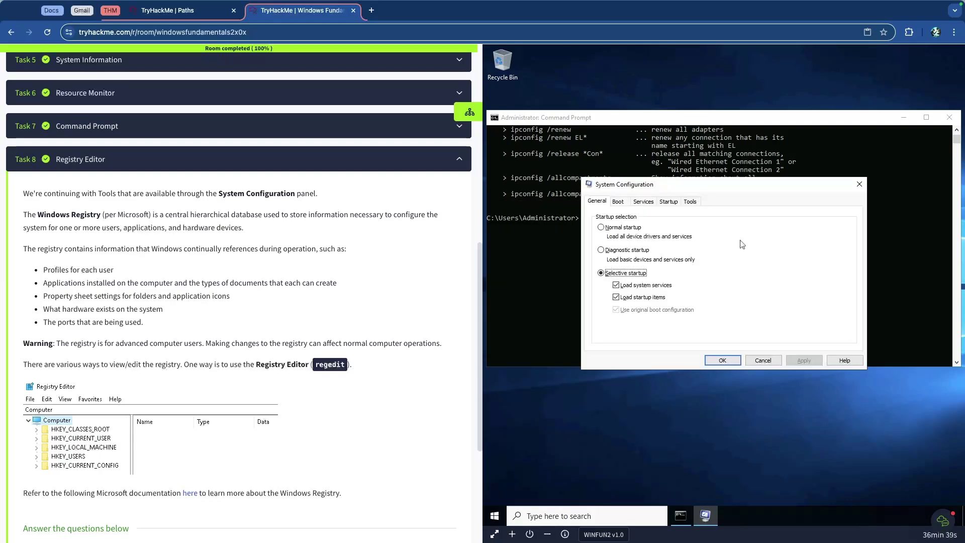
left_click(690, 201)
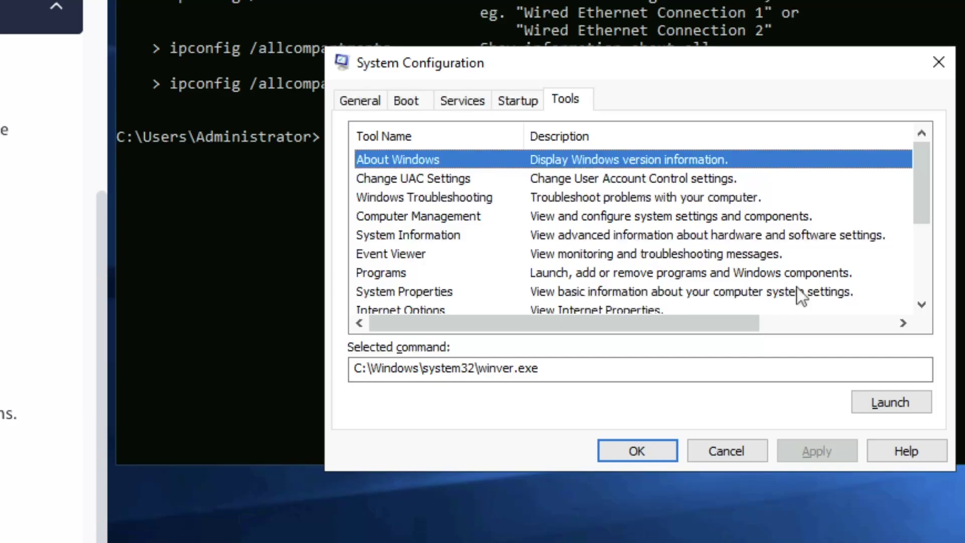
- Select Registry Editor in the System Configuration tools and highlight regedt32.exe in its selected command
scroll(665, 264, "down", 3)
left_click(416, 295)
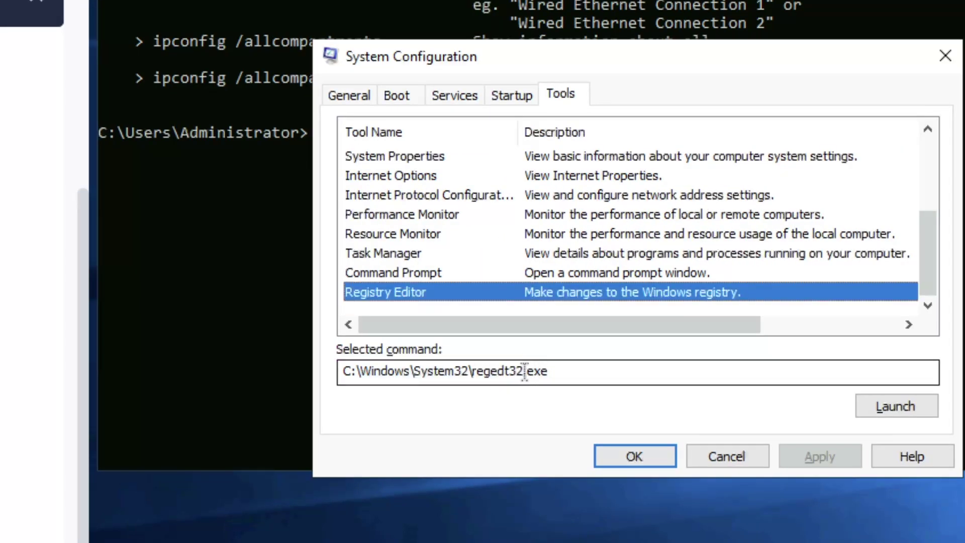
left_click_drag(549, 373, 469, 372)
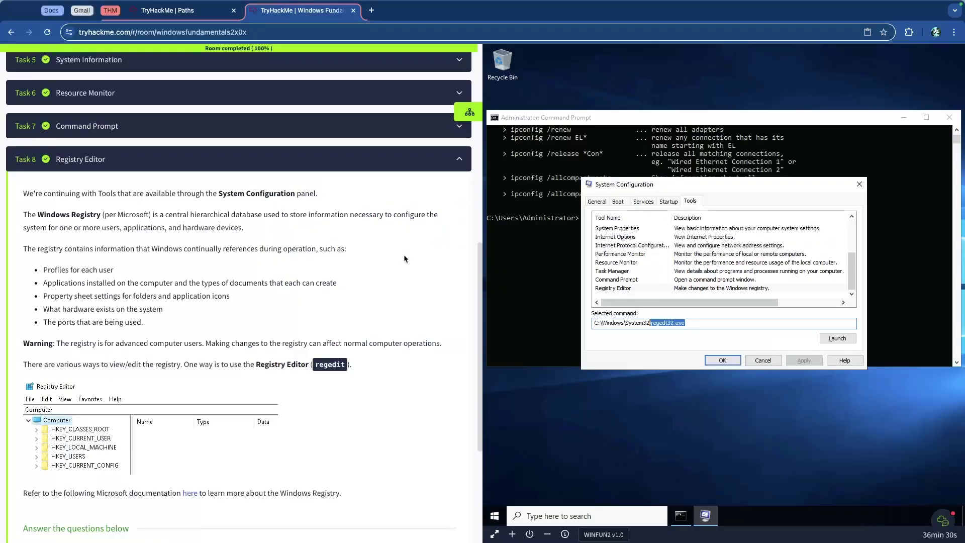
- Collapse Task 8 Registry Editor and expand Task 9 Conclusion
left_click(161, 164)
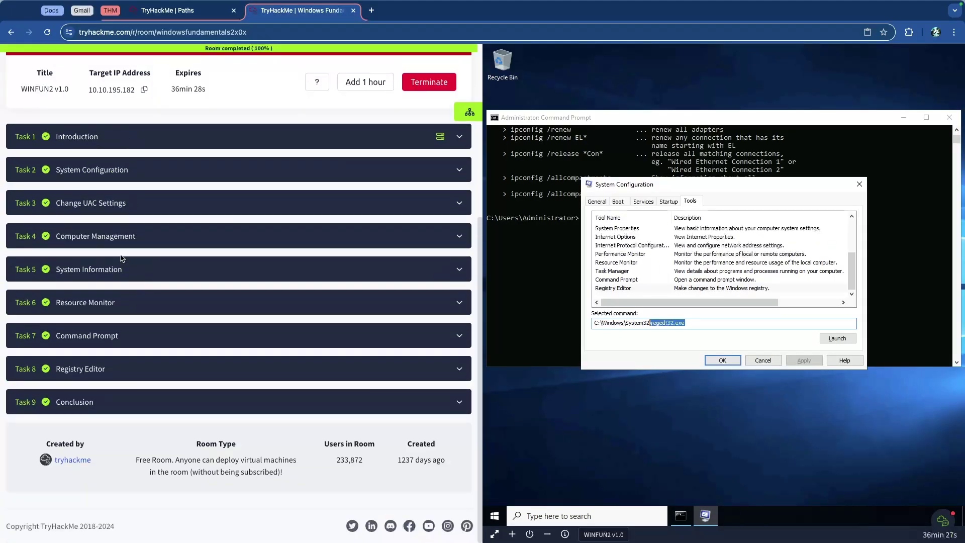
left_click(174, 400)
scroll(171, 386, "down", 5)
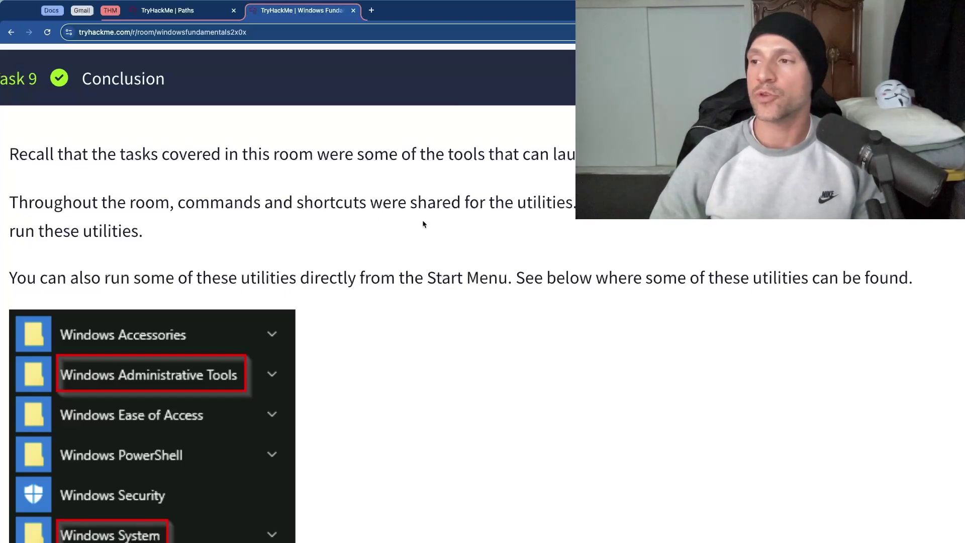
- Read the Task 9 Conclusion on launching the utilities from MSConfig, by command or from the Start Menu folders
scroll(423, 220, "down", 1)
scroll(421, 223, "down", 2)
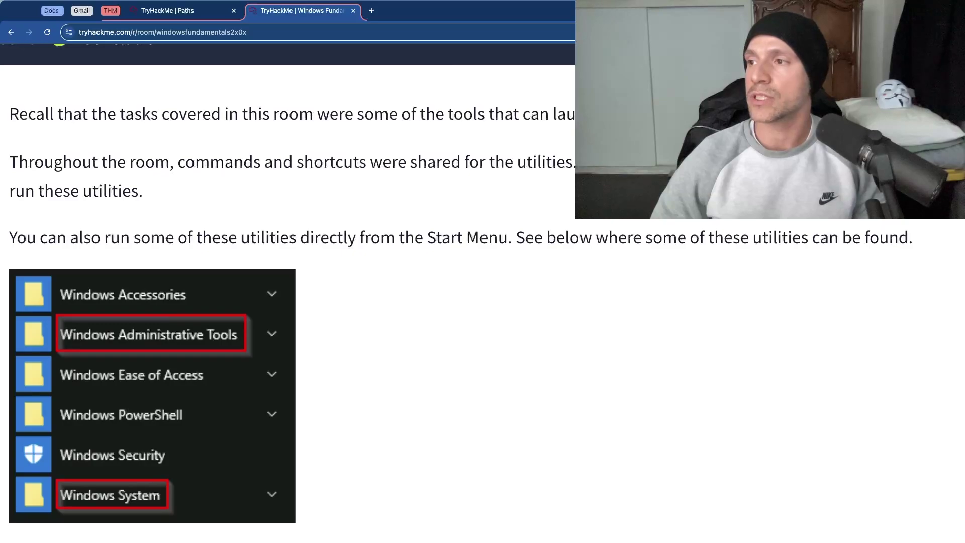
scroll(454, 283, "down", 1)
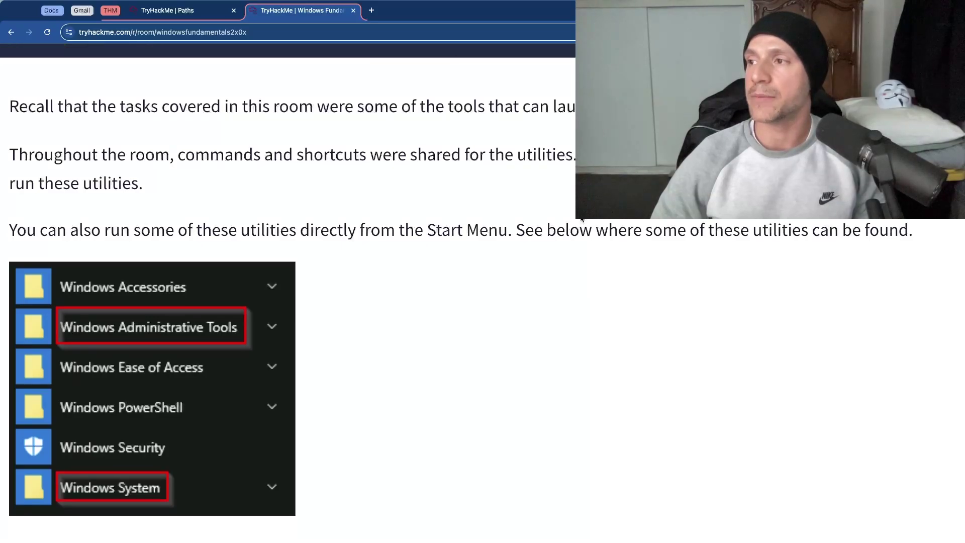
scroll(582, 219, "down", 1)
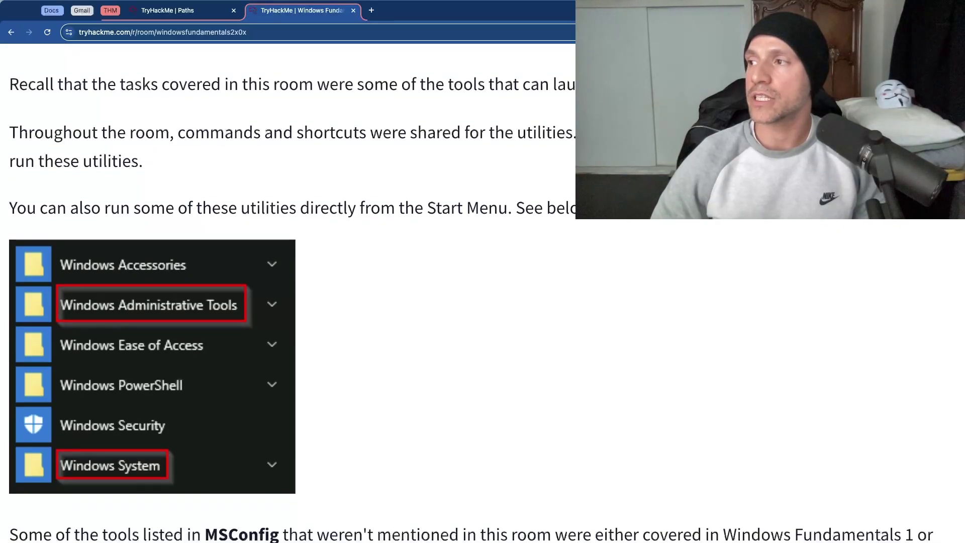
scroll(136, 260, "down", 1)
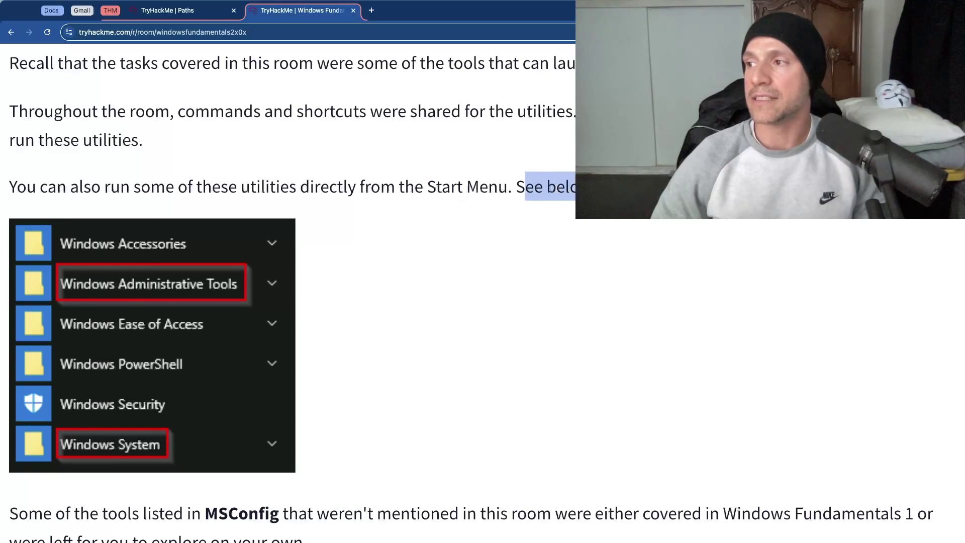
scroll(392, 225, "down", 2)
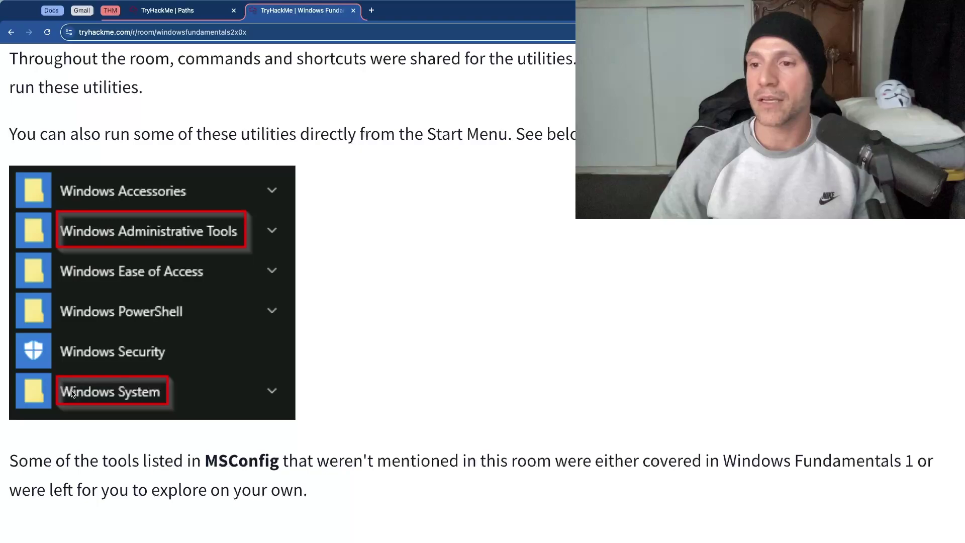
scroll(270, 167, "down", 1)
scroll(270, 167, "down", 5)
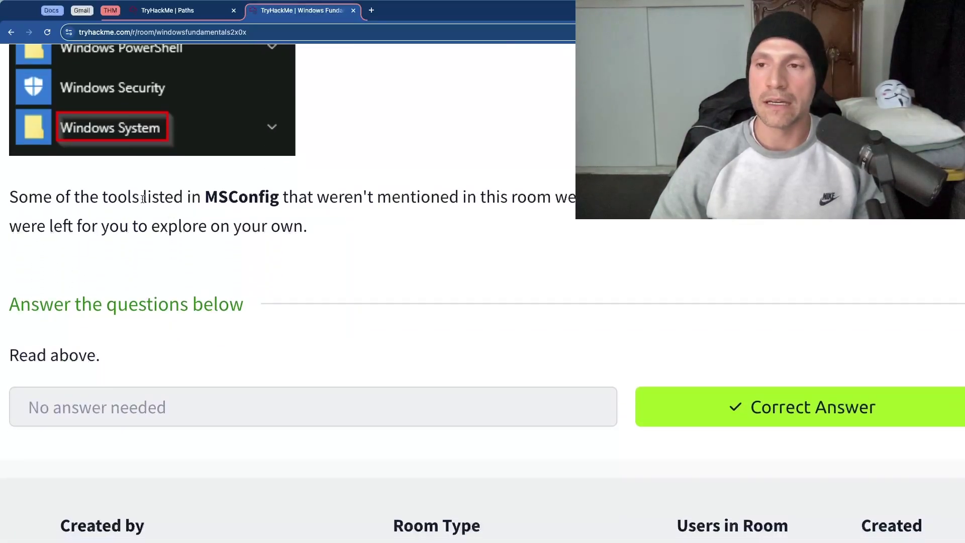
- Read the closing note about MSConfig tools not mentioned in the room, highlighting part of its first sentence
left_click_drag(115, 197, 458, 196)
left_click(452, 195)
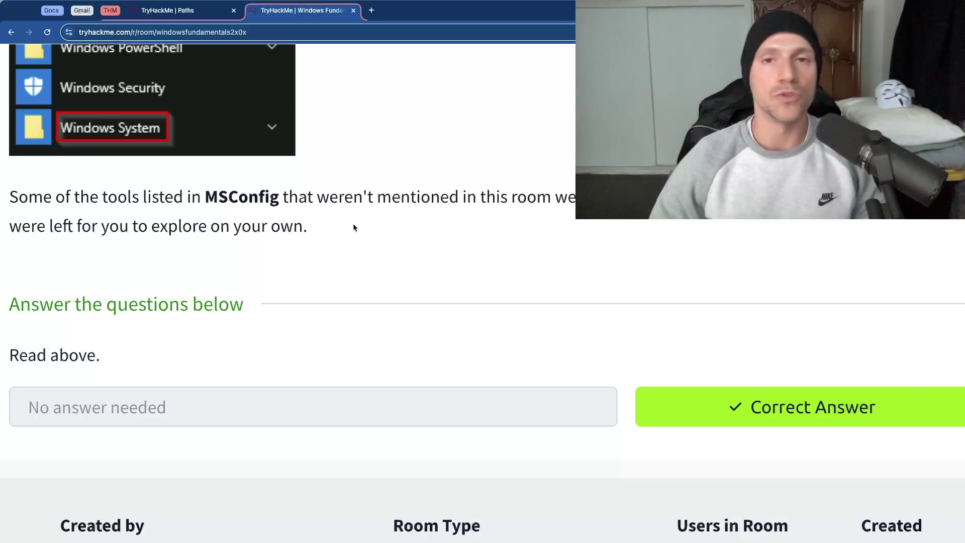
scroll(354, 227, "up", 2)
scroll(355, 228, "down", 2)
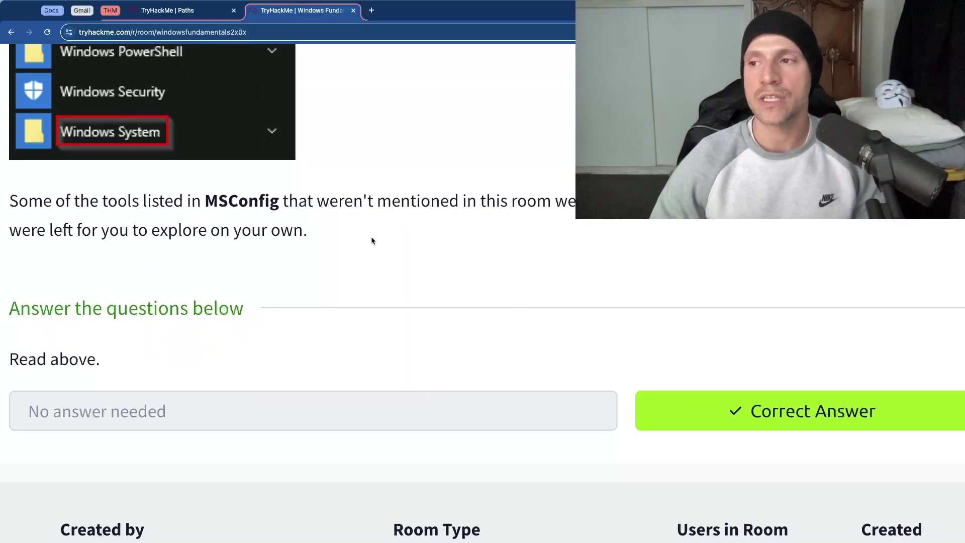
- Collapse the Task 9 Conclusion and terminate the WINFUN2 v1.0 target machine, confirming the termination
scroll(417, 245, "up", 10)
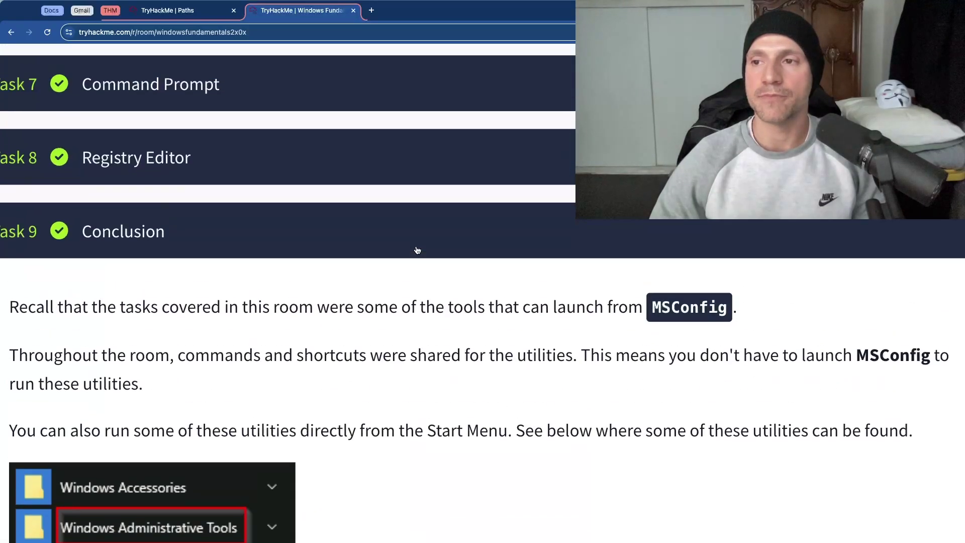
left_click(417, 250)
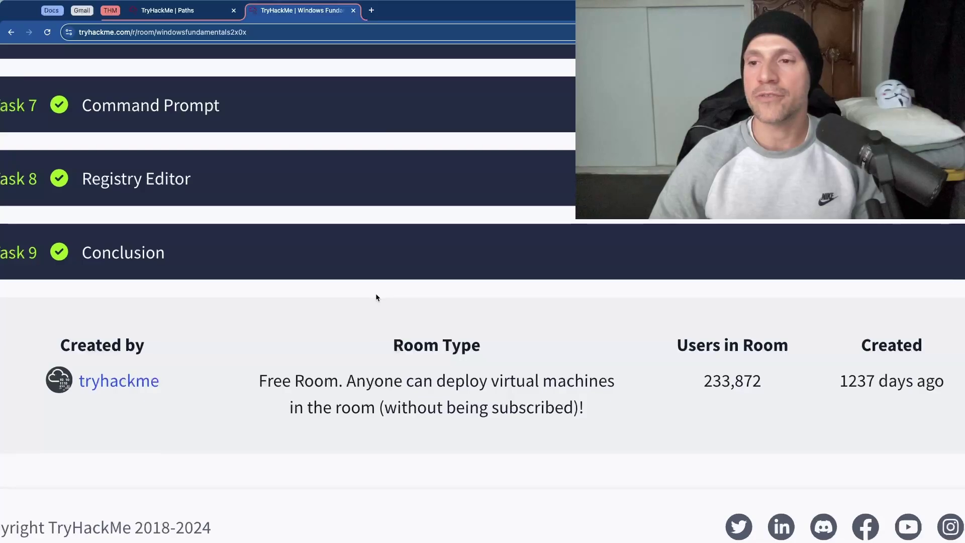
scroll(376, 298, "up", 5)
scroll(377, 301, "up", 5)
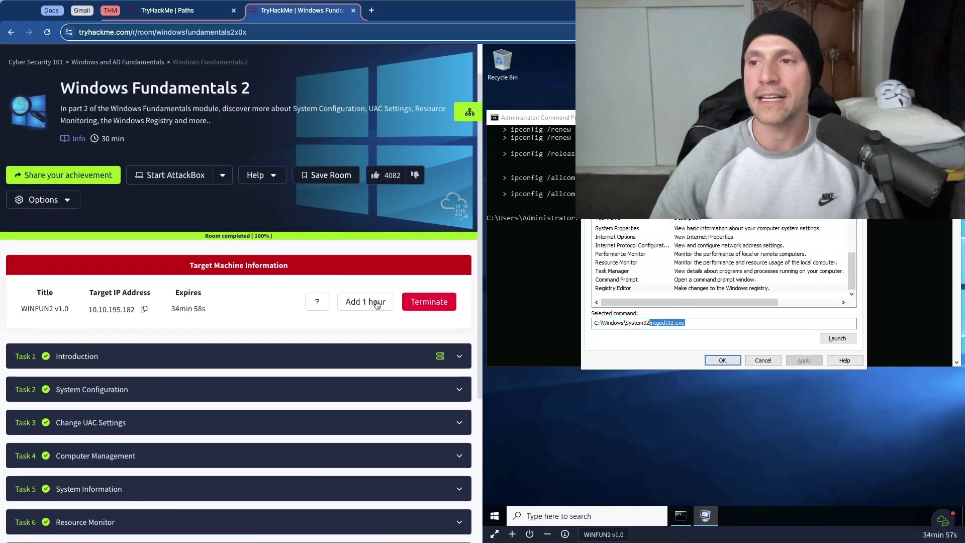
left_click(431, 303)
left_click(556, 325)
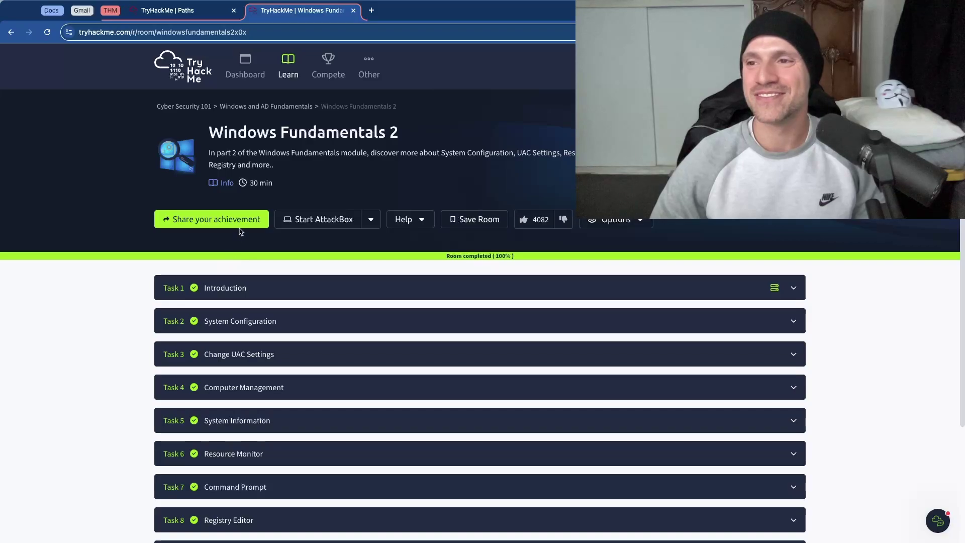
- Switch to the YouTube channel page in the other browser window and browse its video sections down to TryHackMe Basics
key("ctrl+Left")
key("ctrl+Left")
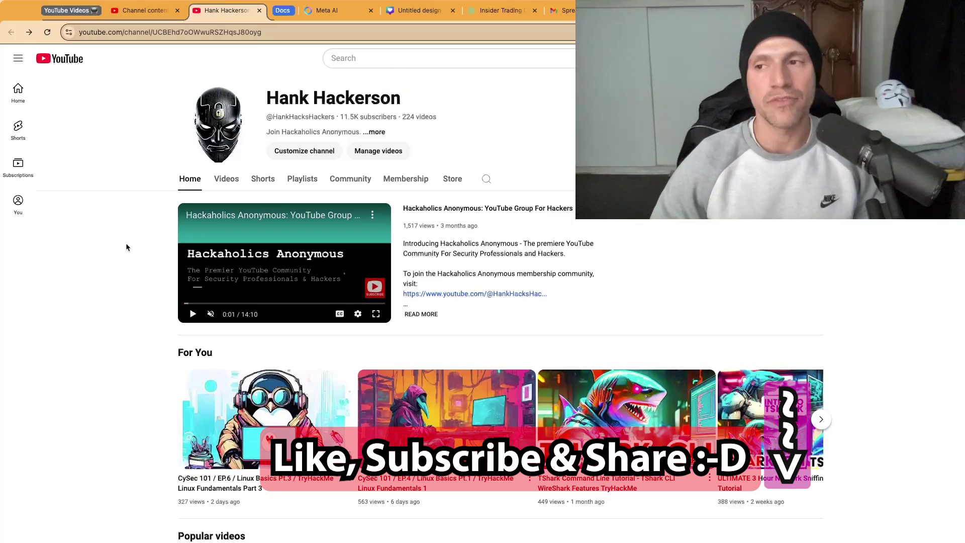
scroll(126, 247, "down", 6)
scroll(132, 246, "down", 15)
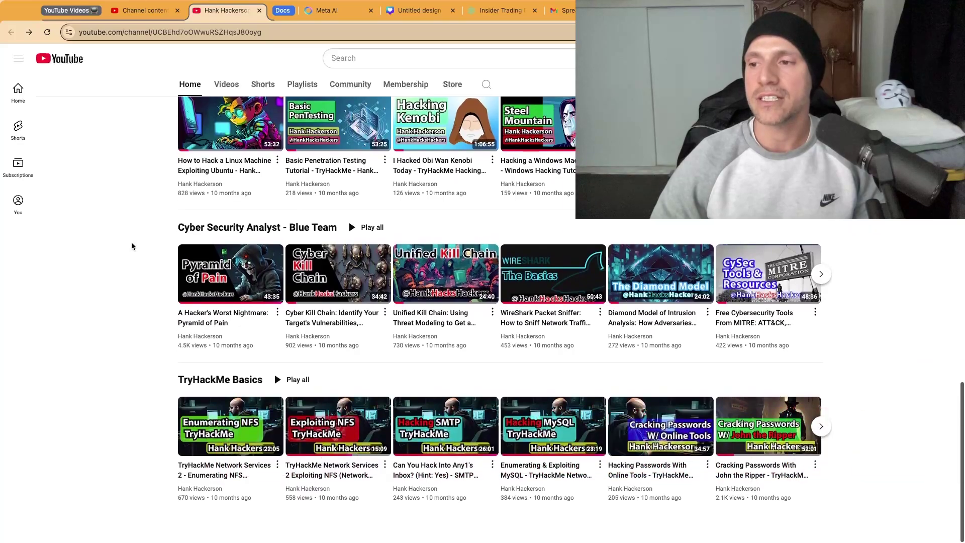
scroll(140, 252, "up", 15)
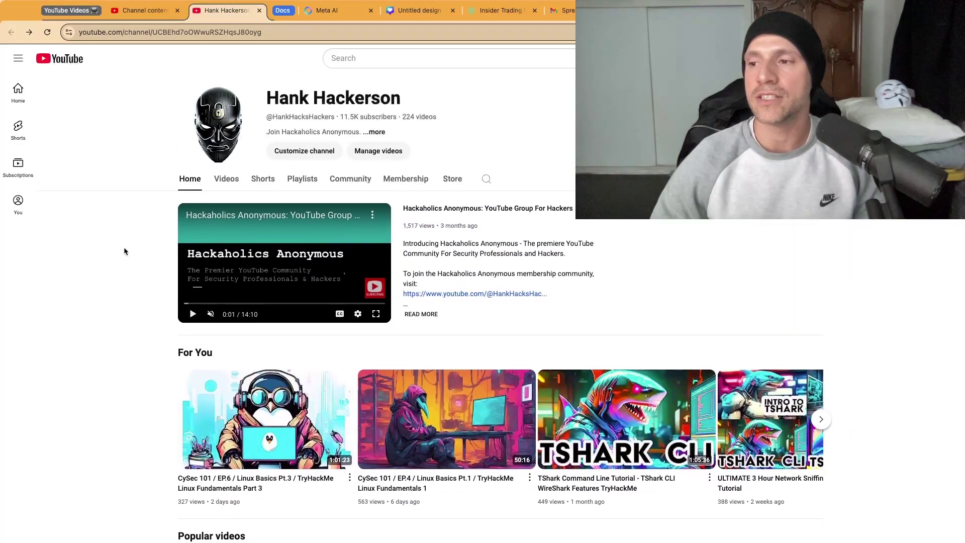
left_click(484, 180)
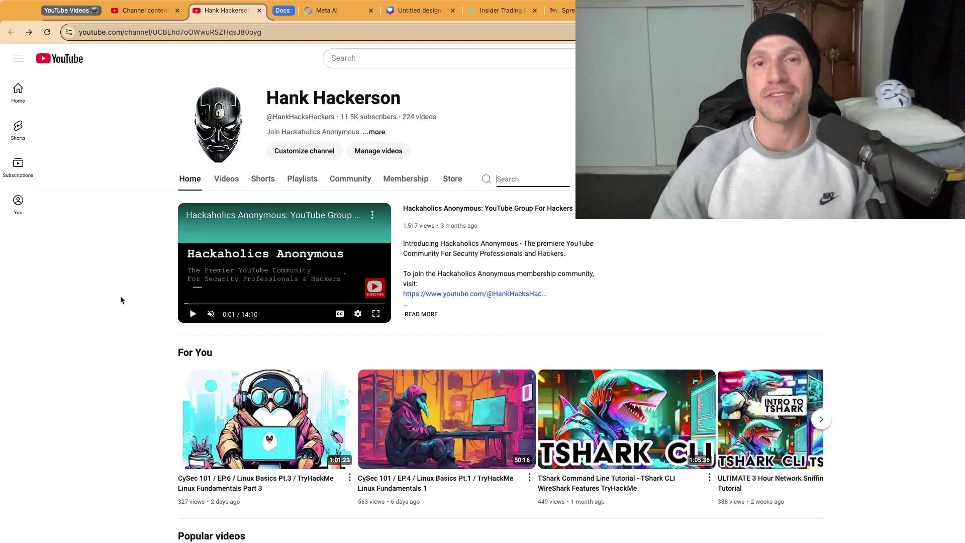
left_click(137, 300)
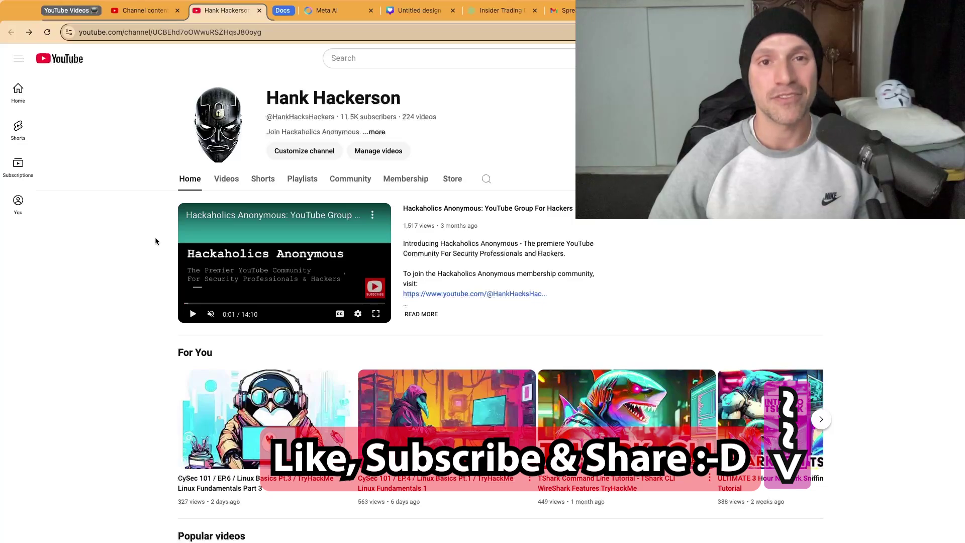
triple_click(150, 251)
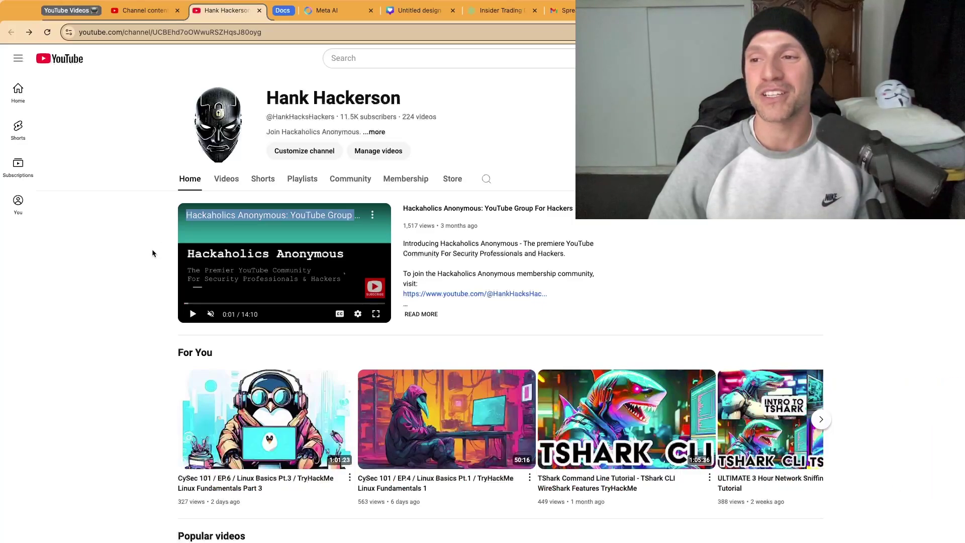
left_click(150, 250)
- Enlarge the channel page around the featured Hackaholics Anonymous video and its description
key("super+equal")
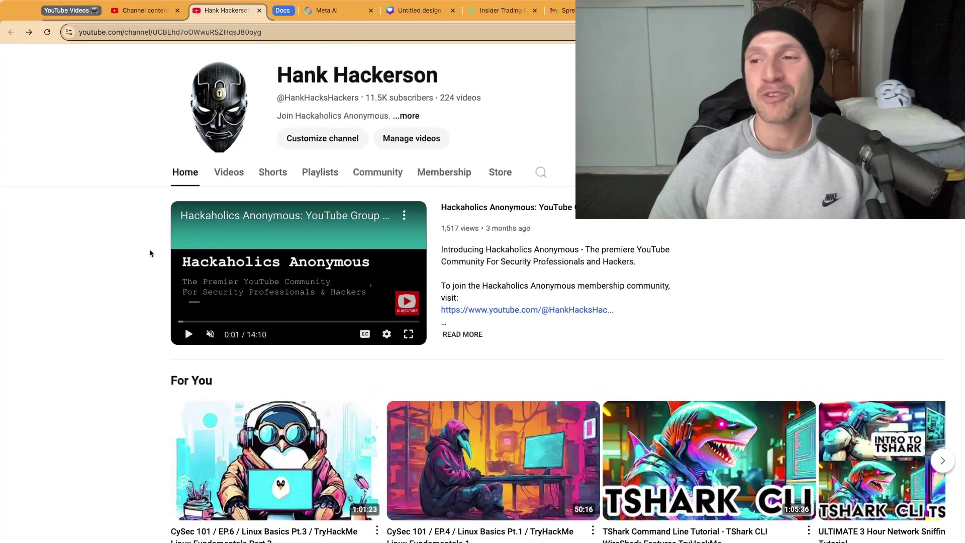
key("super+minus")
scroll(300, 257, "up", 5)
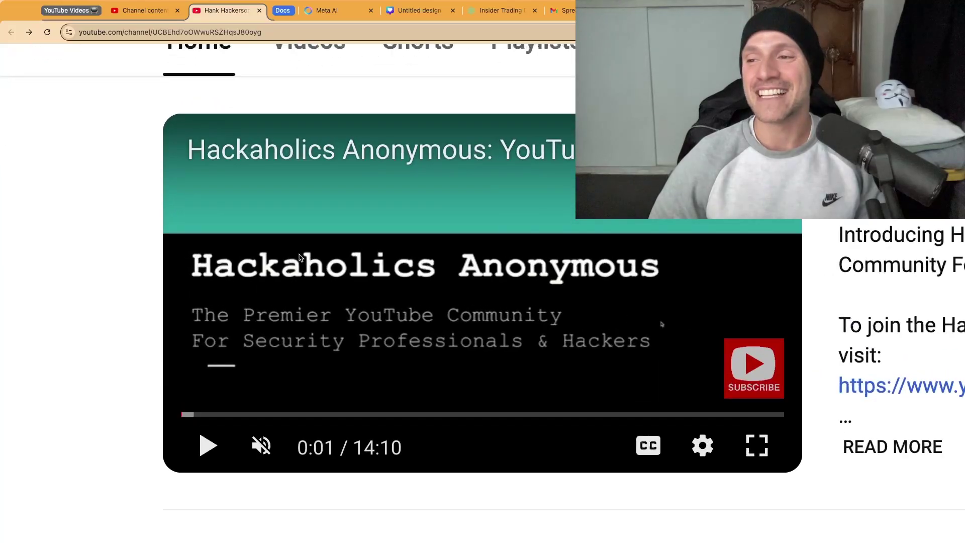
scroll(300, 257, "right", 4)
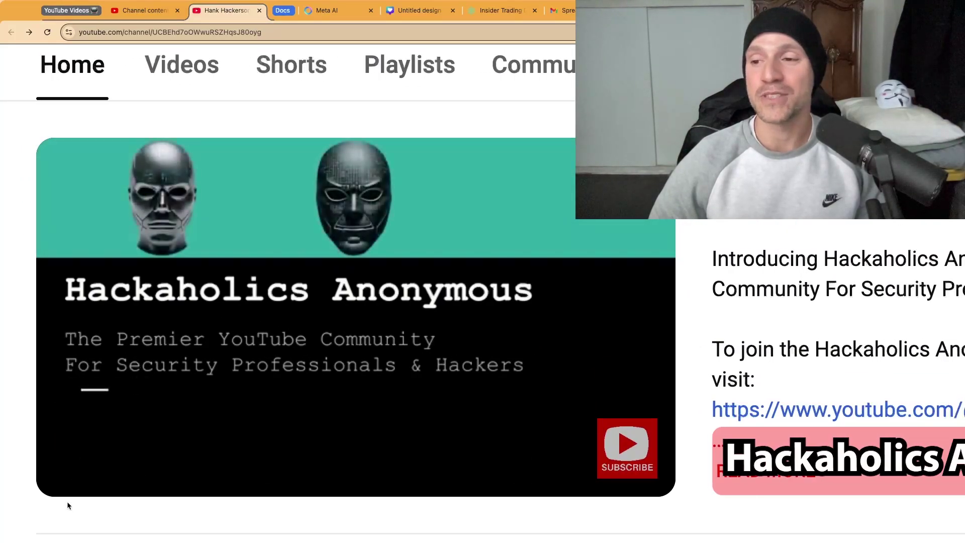
- View the enlarged channel header with its name and handle, highlighting the handle and clearing the selection
left_click(78, 472)
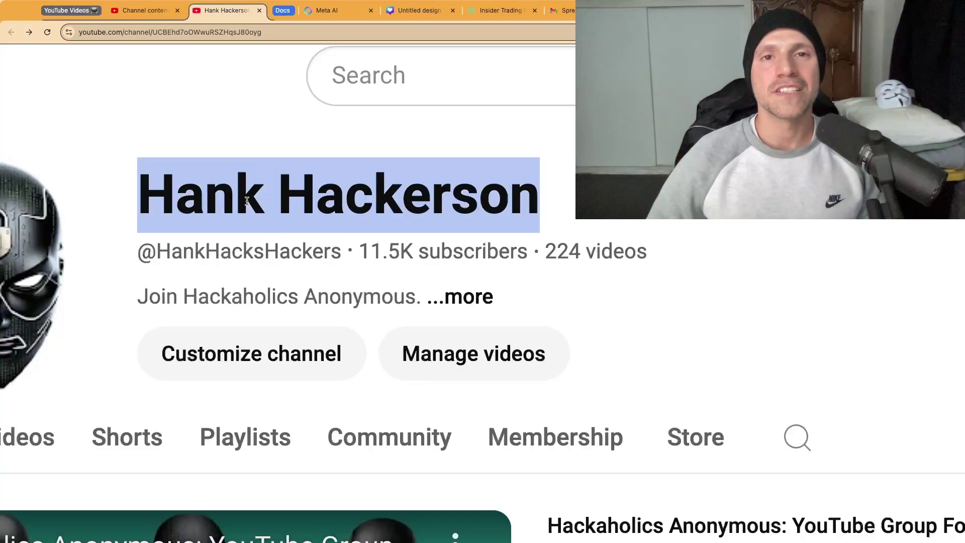
double_click(232, 253)
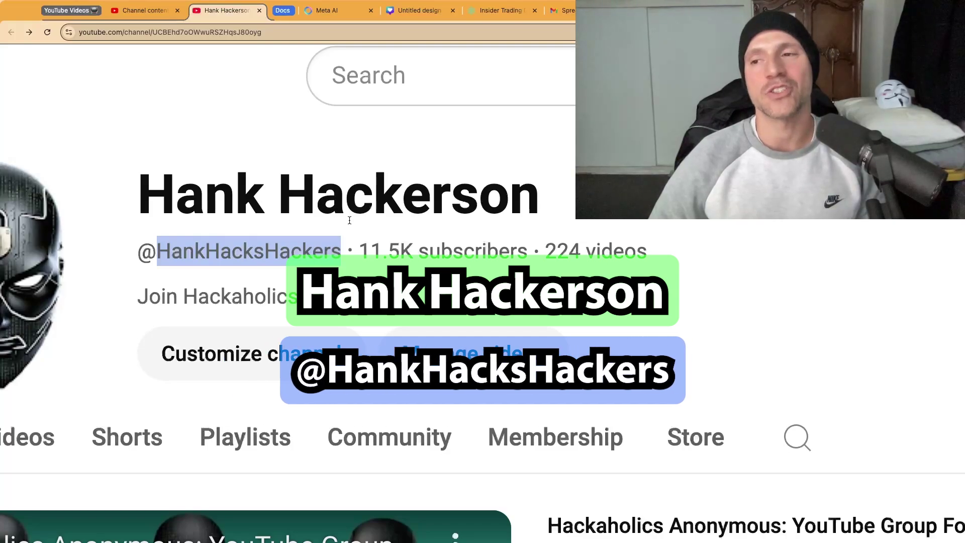
left_click(370, 212)
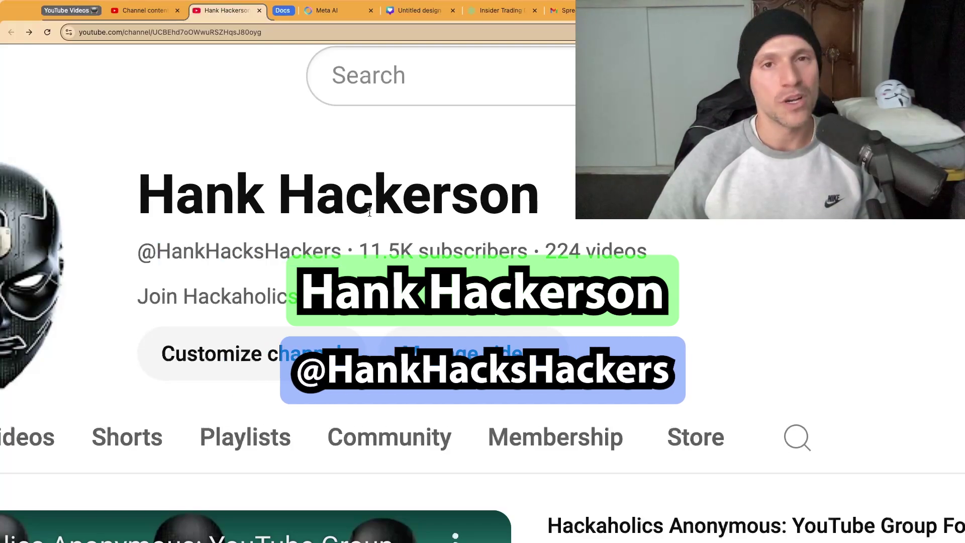